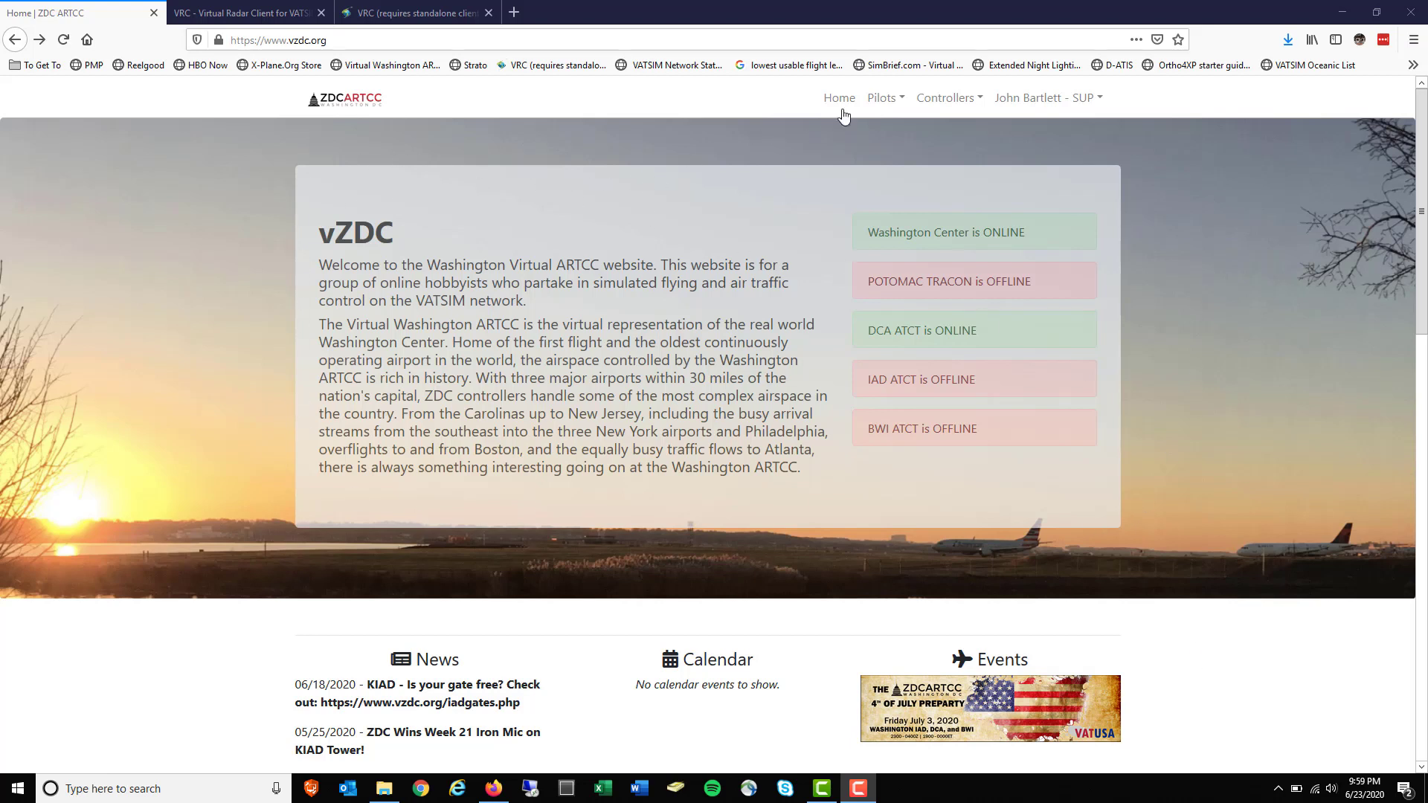
Go to the vZDC Files page from the Controllers menu in the top navigation
mouse_move(958, 113)
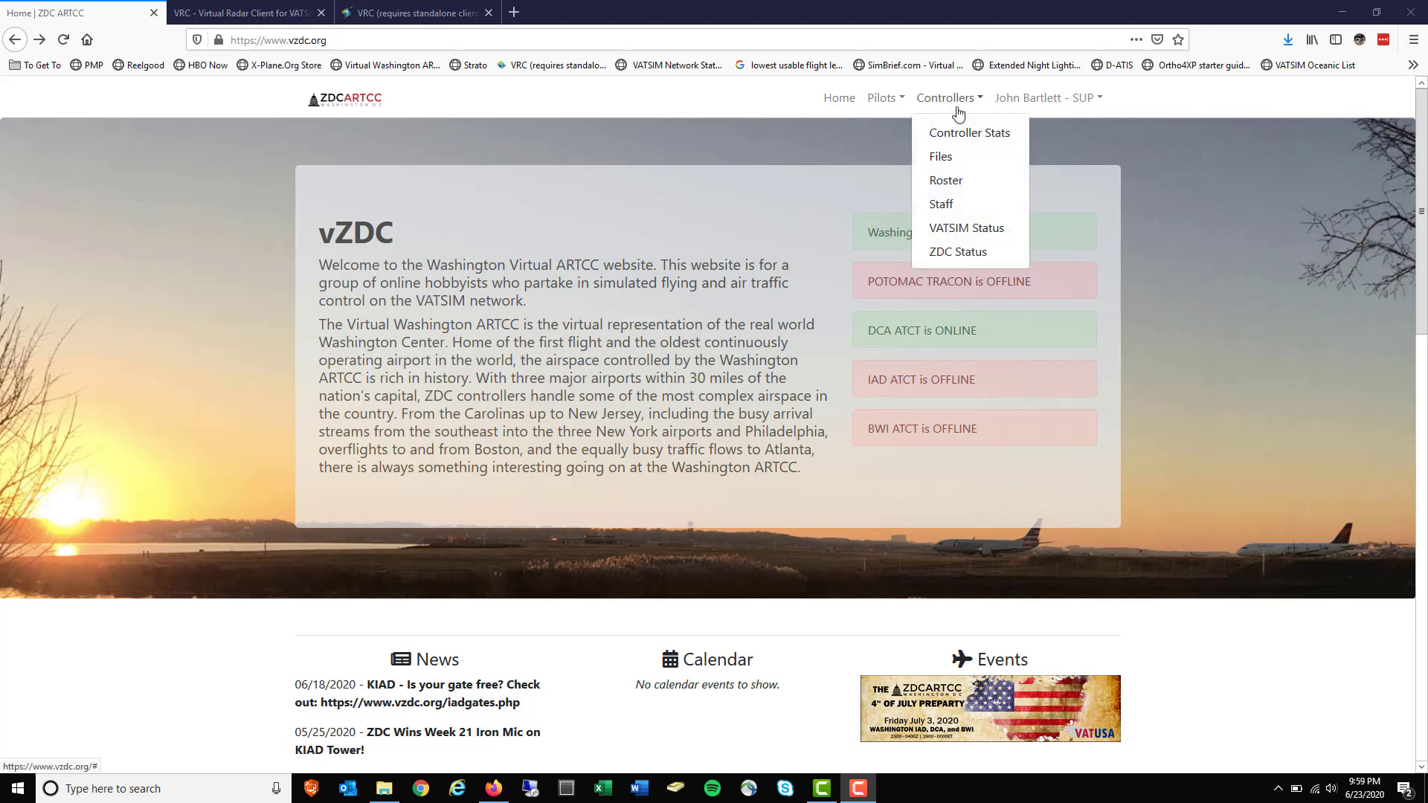
mouse_move(1023, 105)
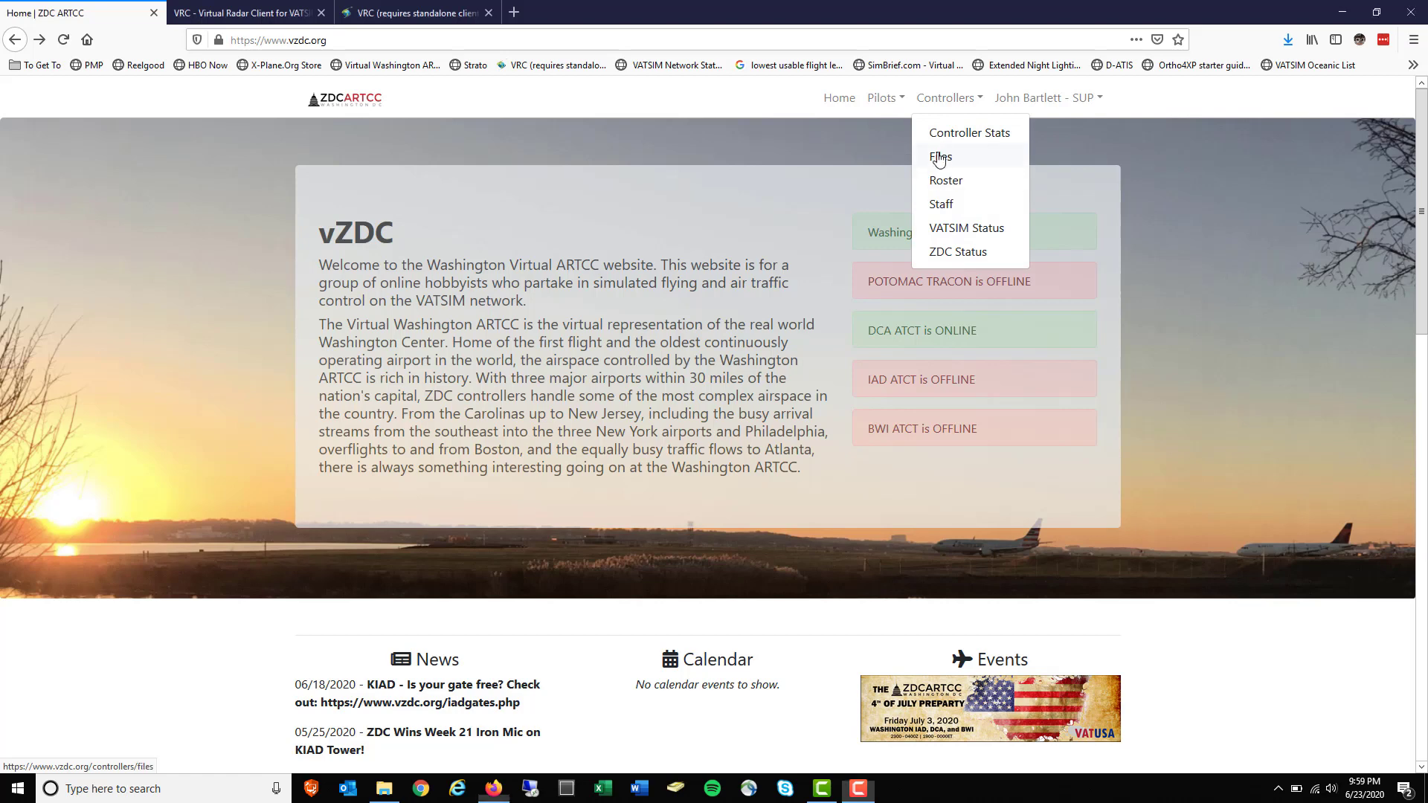
left_click(939, 157)
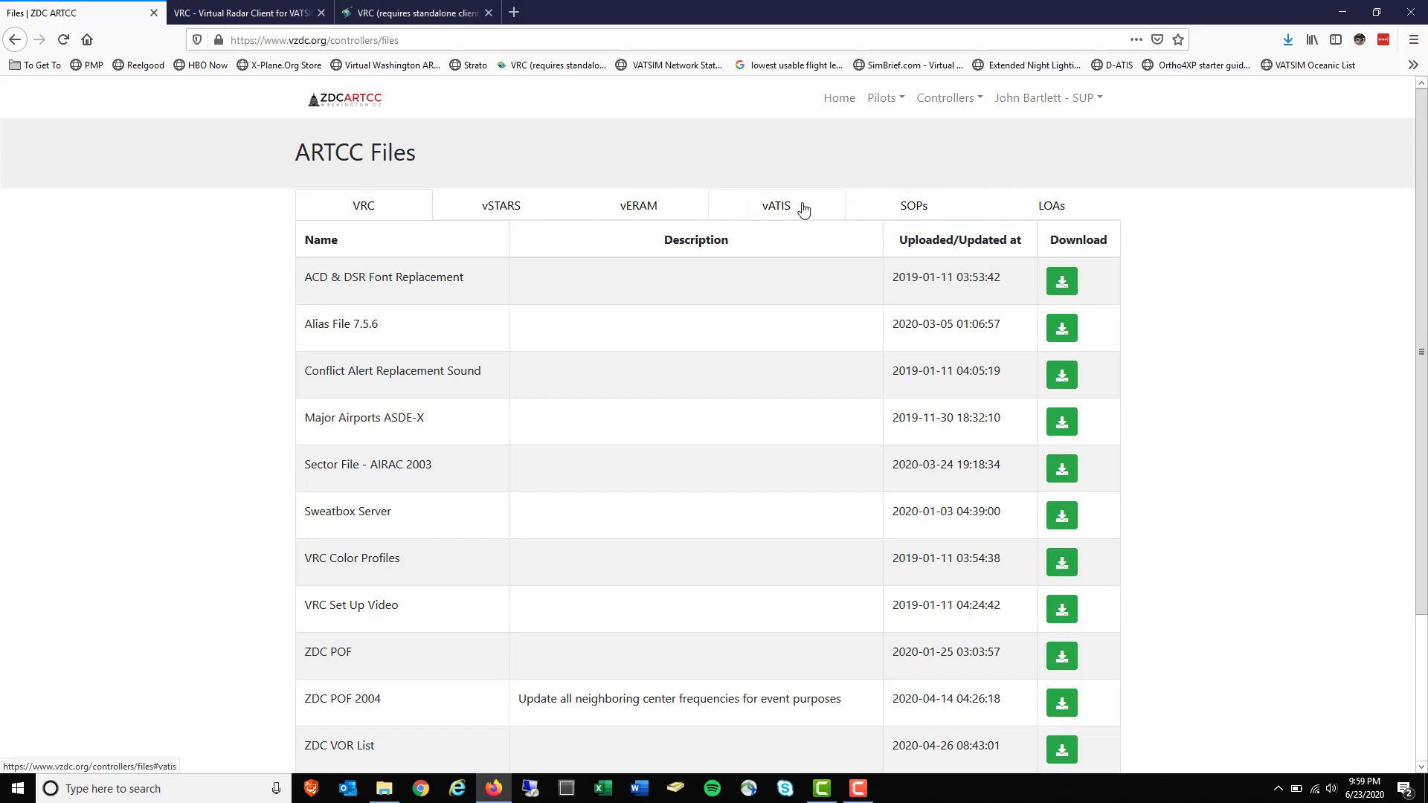
left_click(936, 209)
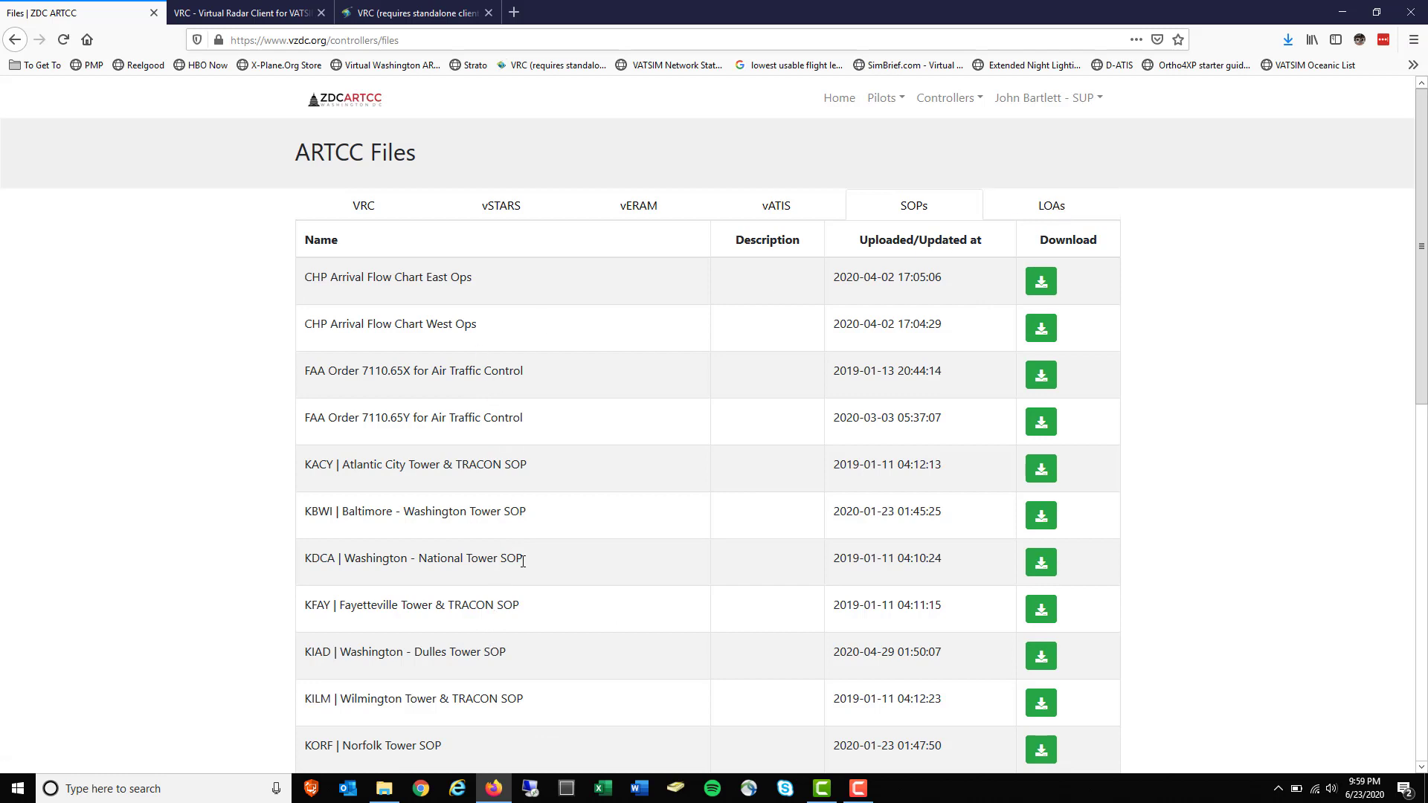
left_click(1052, 210)
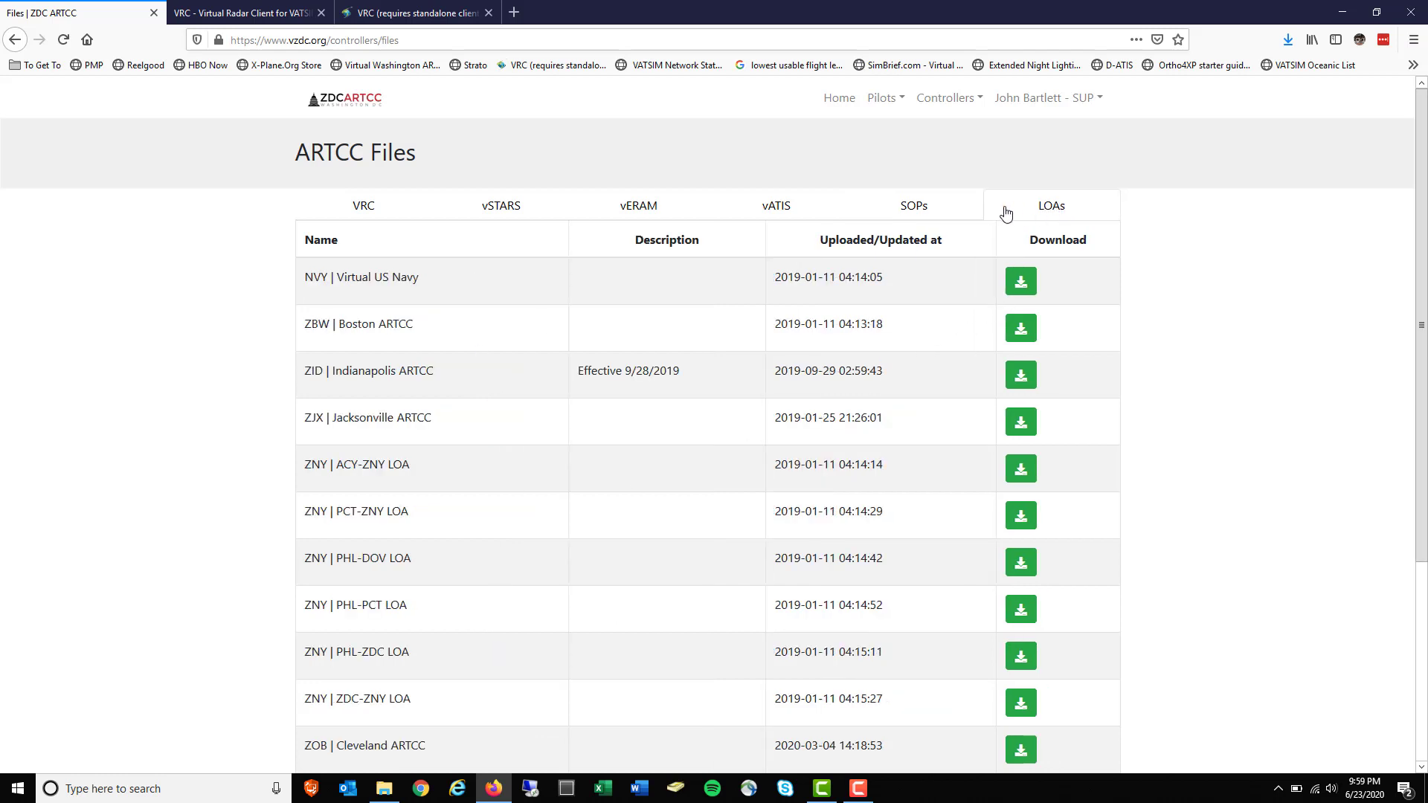
left_click(921, 207)
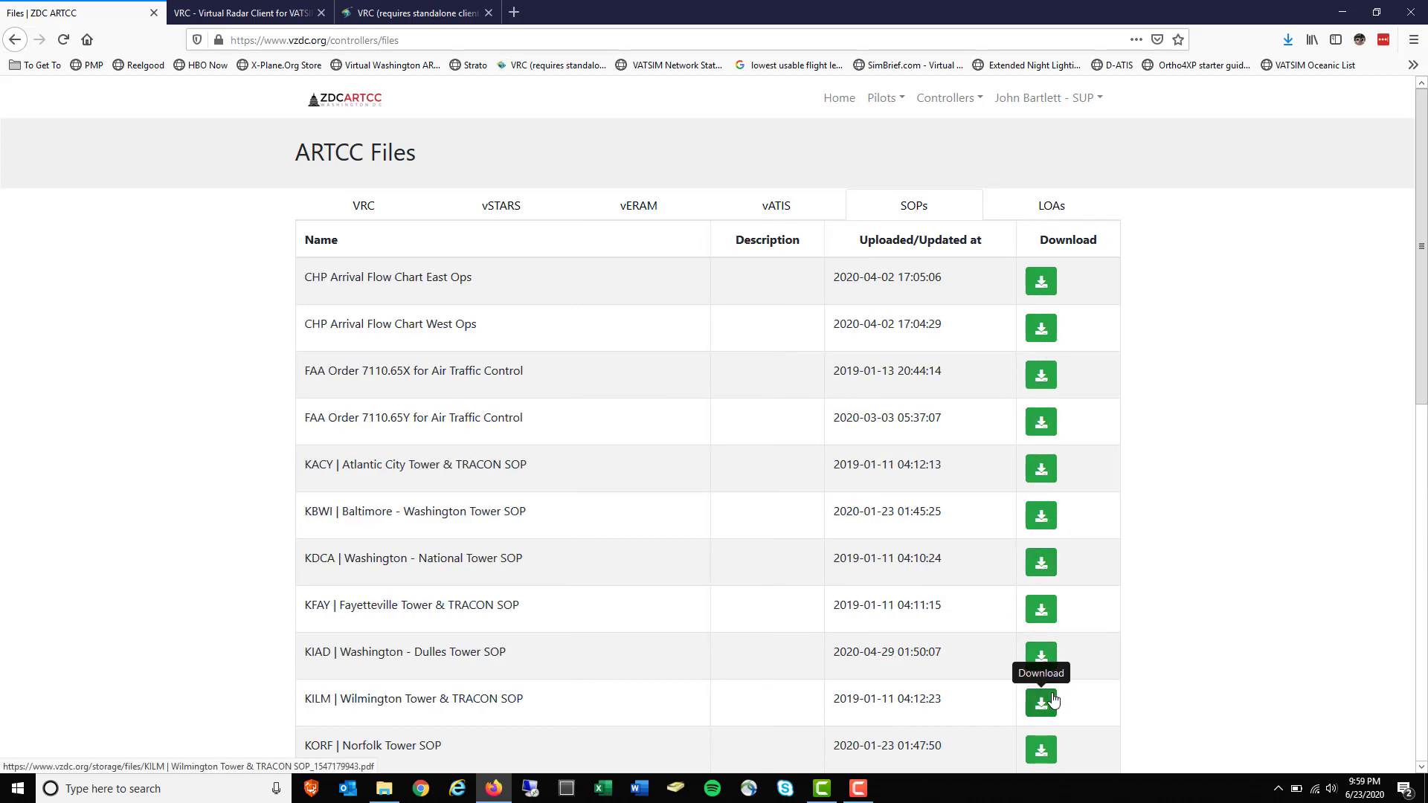
left_click(382, 206)
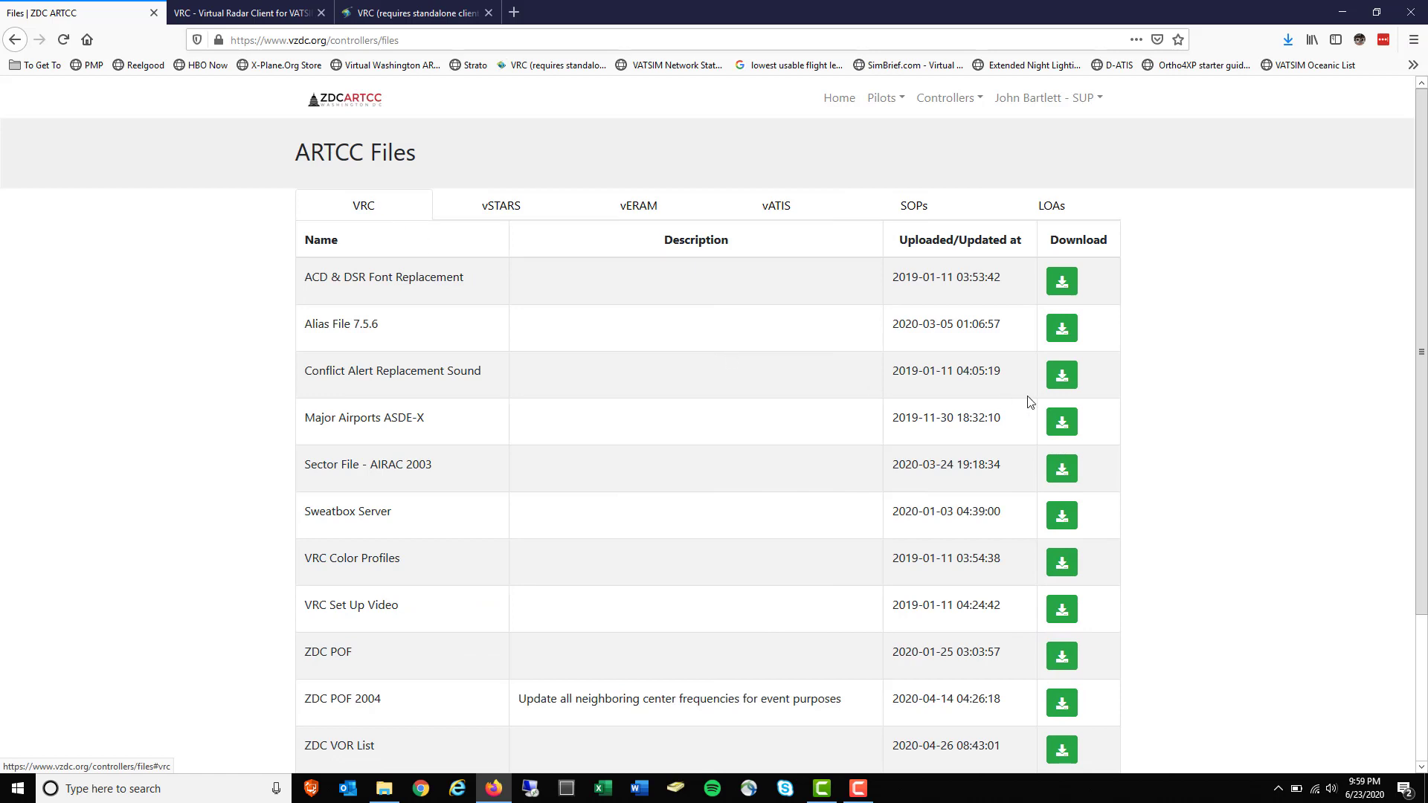
left_click(1065, 335)
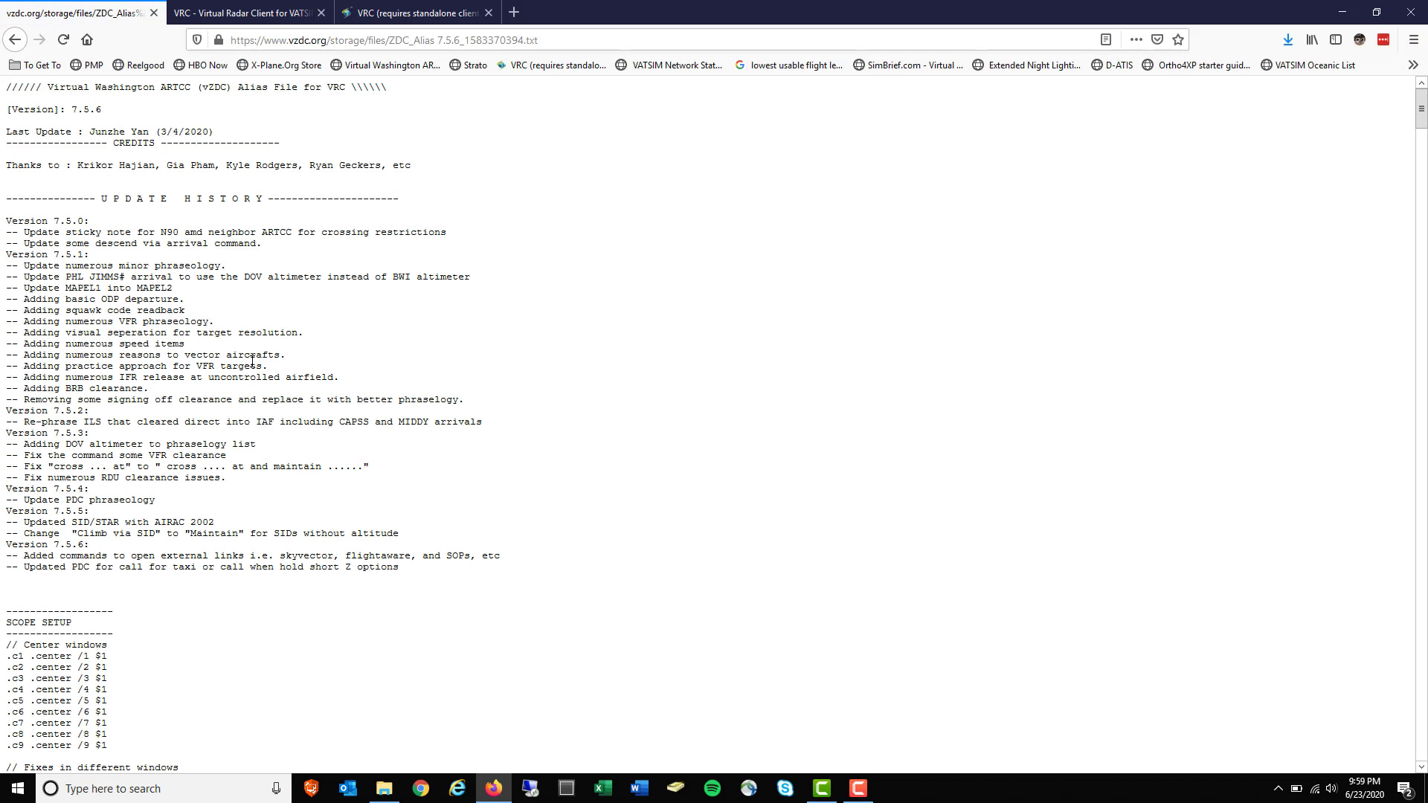
key("alt+Left")
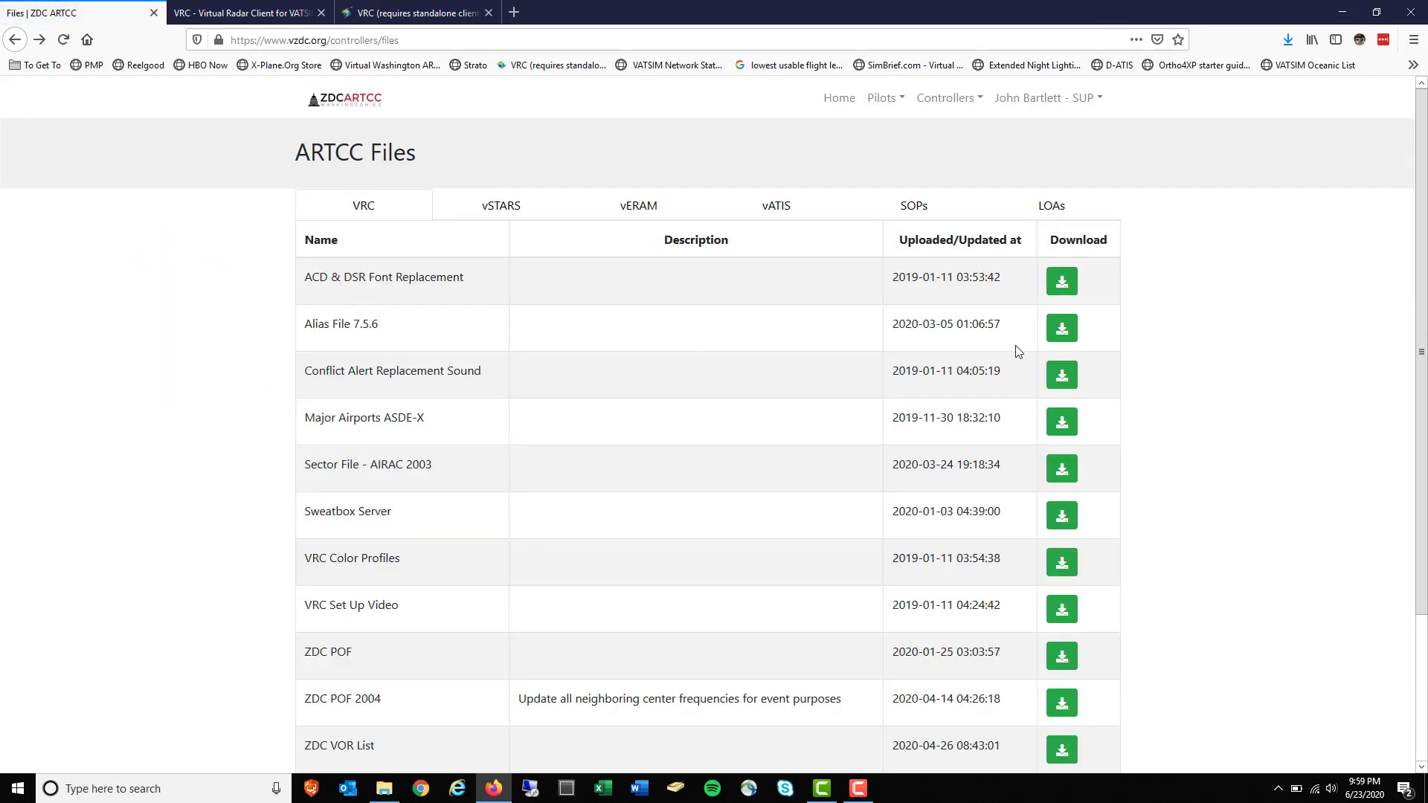
right_click(1062, 333)
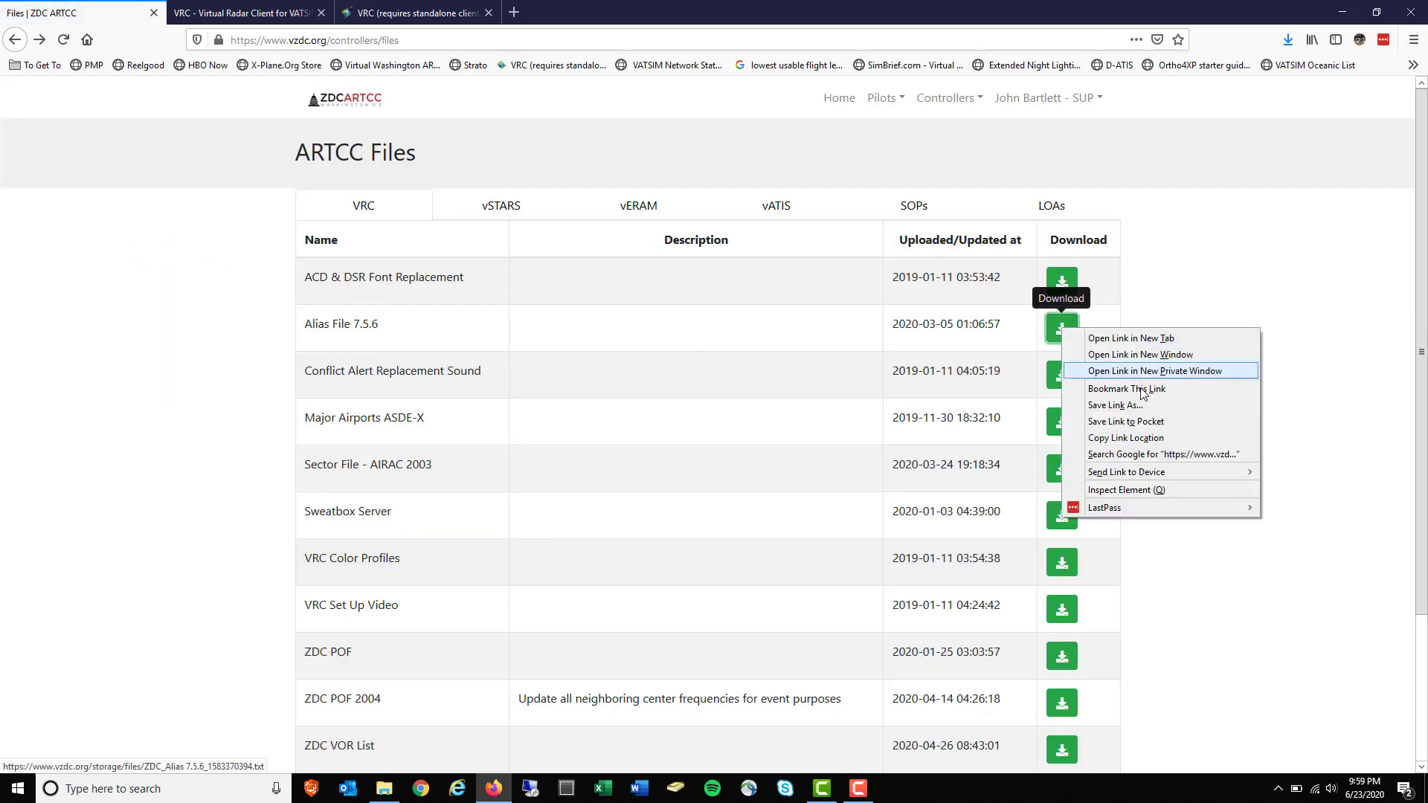
left_click(1137, 412)
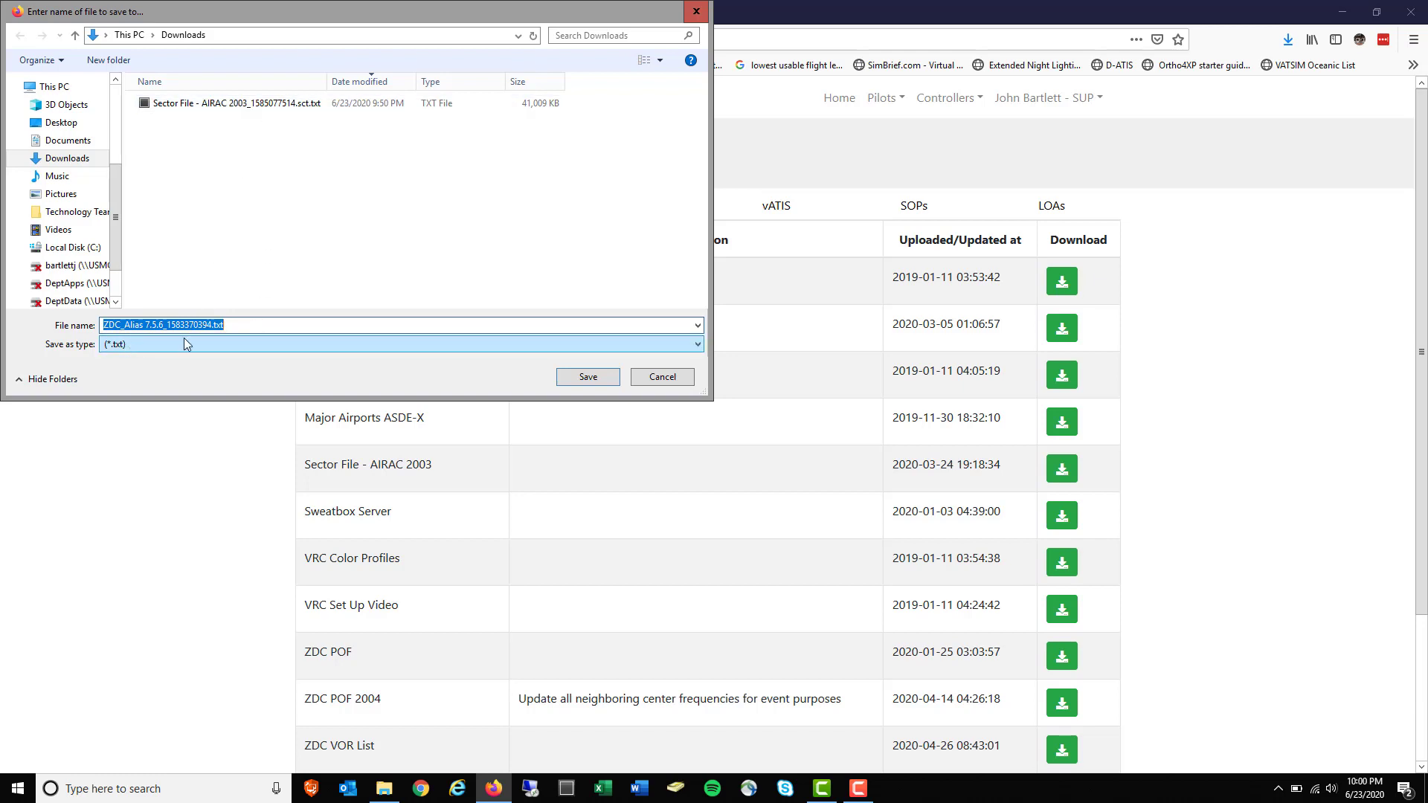
left_click(672, 380)
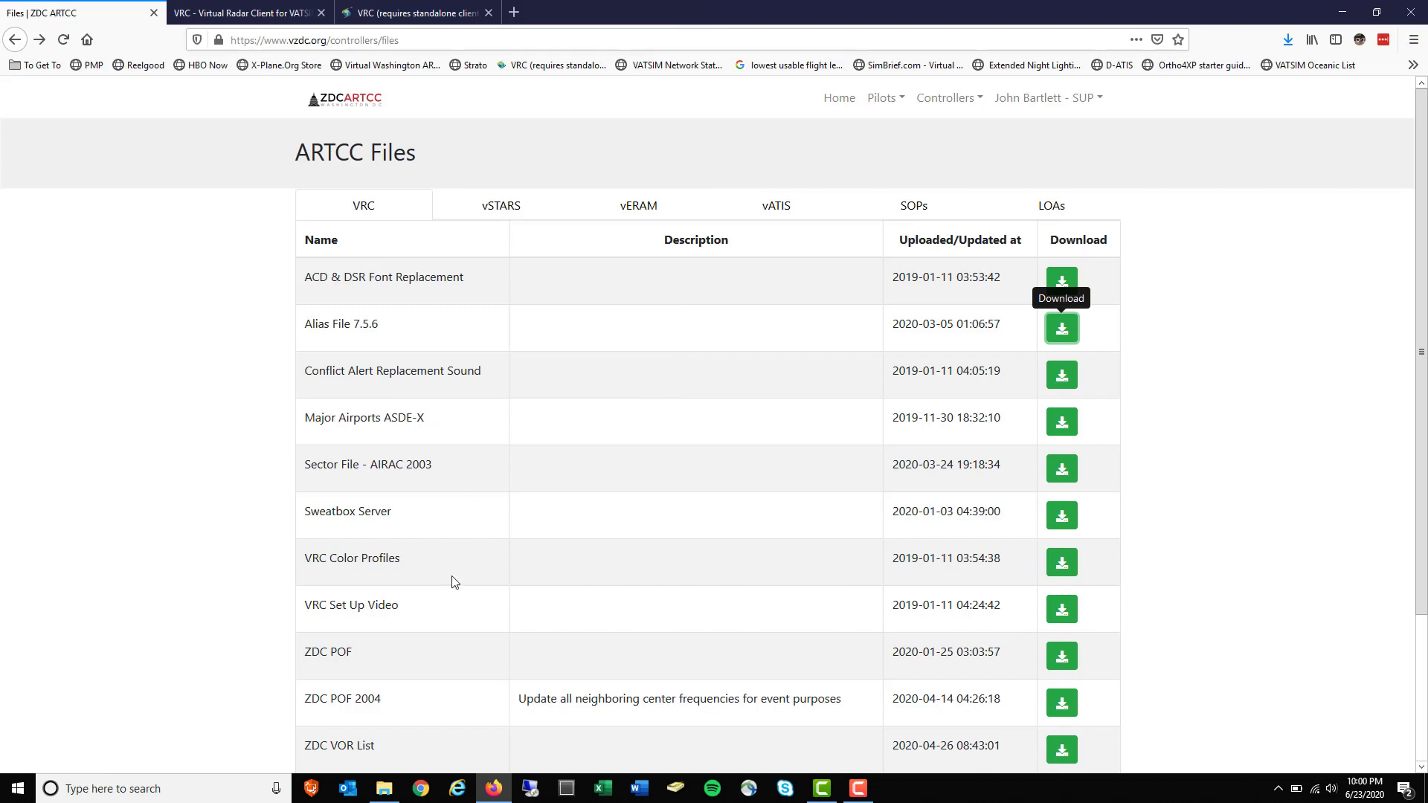
scroll(449, 590, "down", 1)
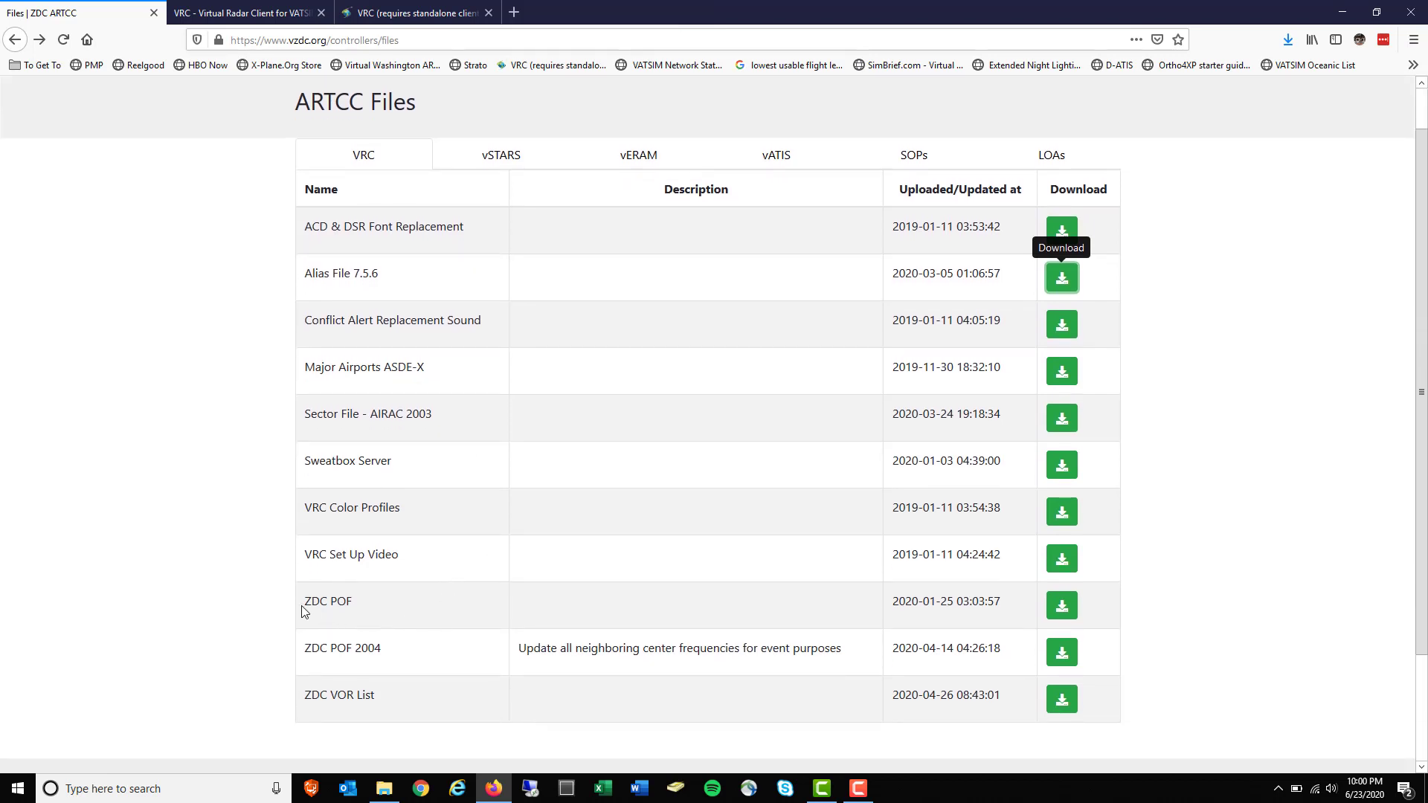
left_click_drag(305, 414, 443, 434)
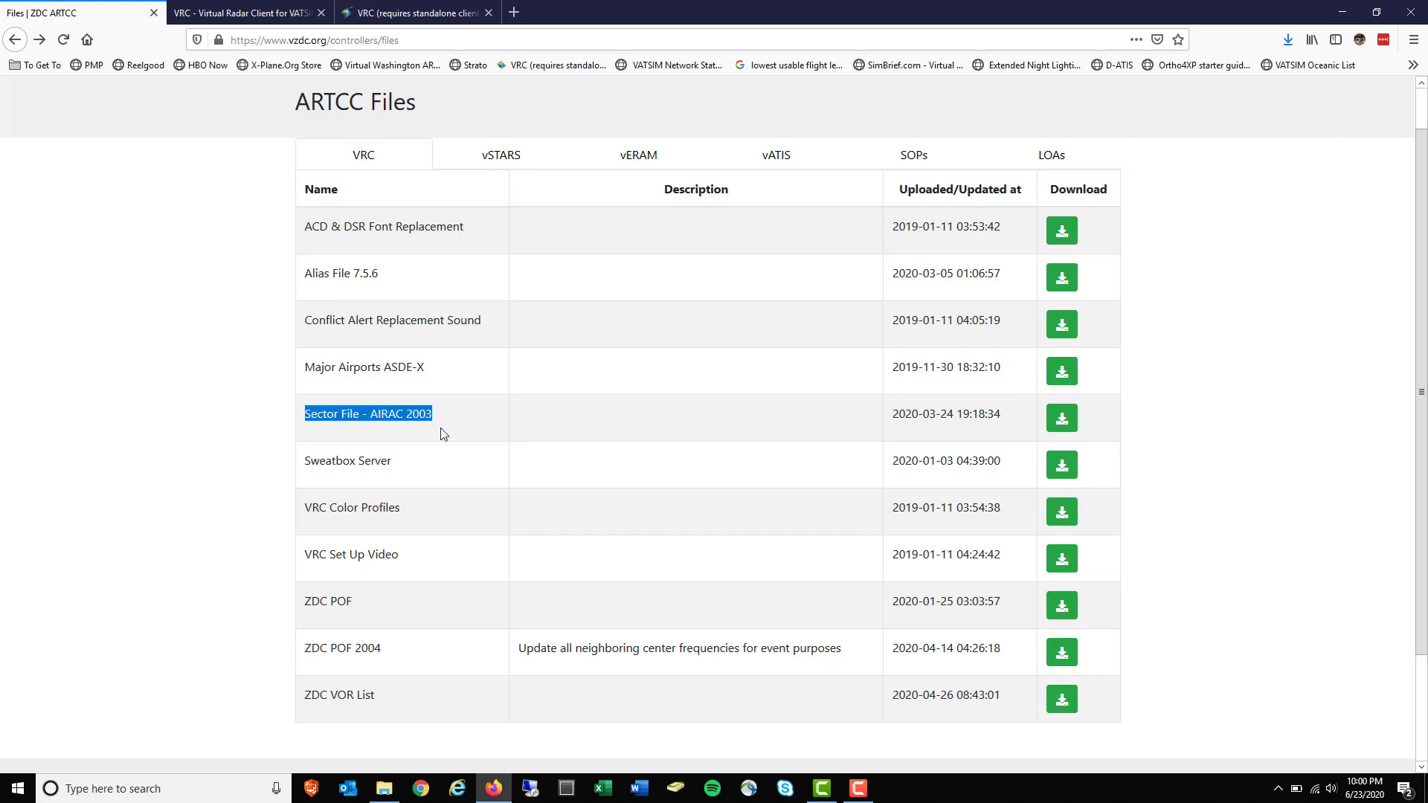
right_click(1063, 420)
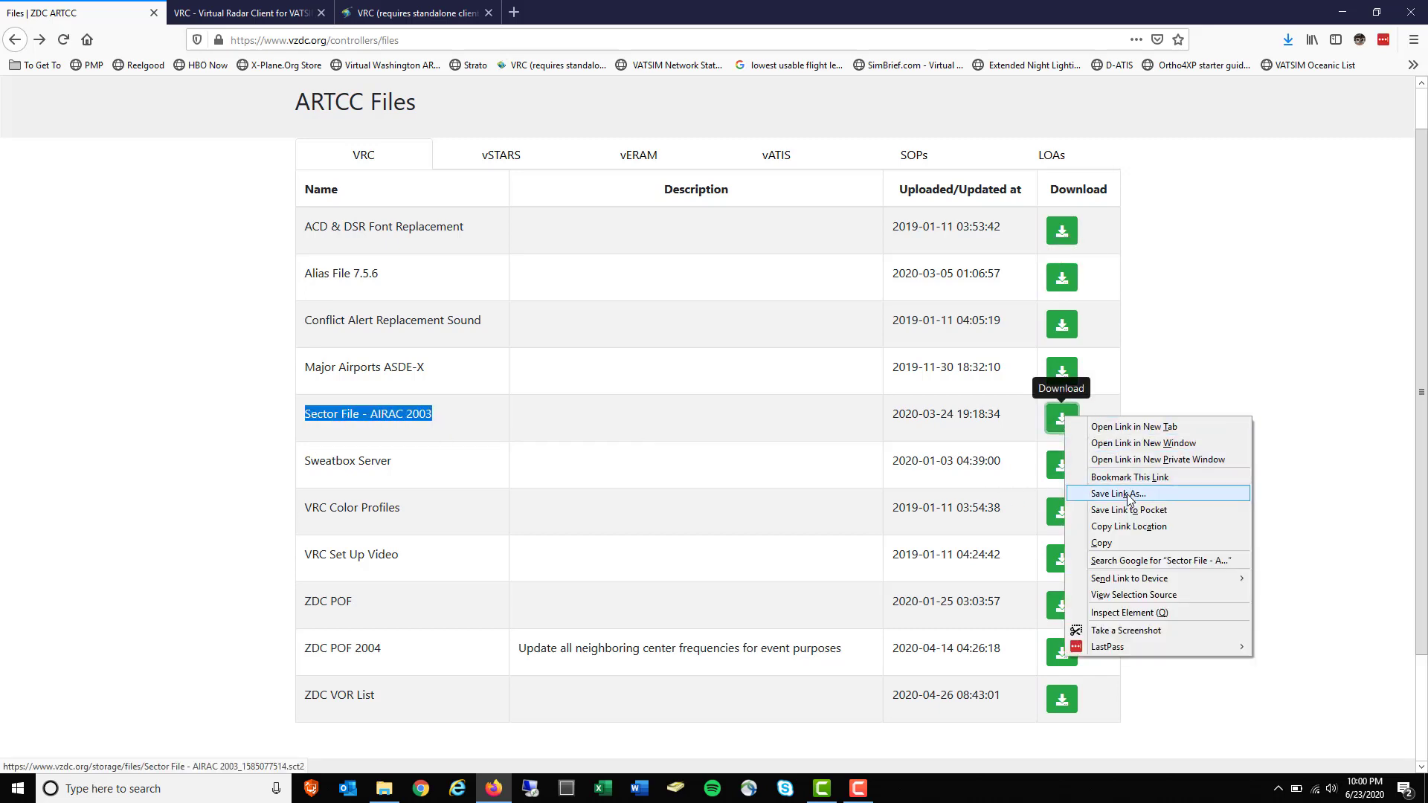
left_click(1118, 493)
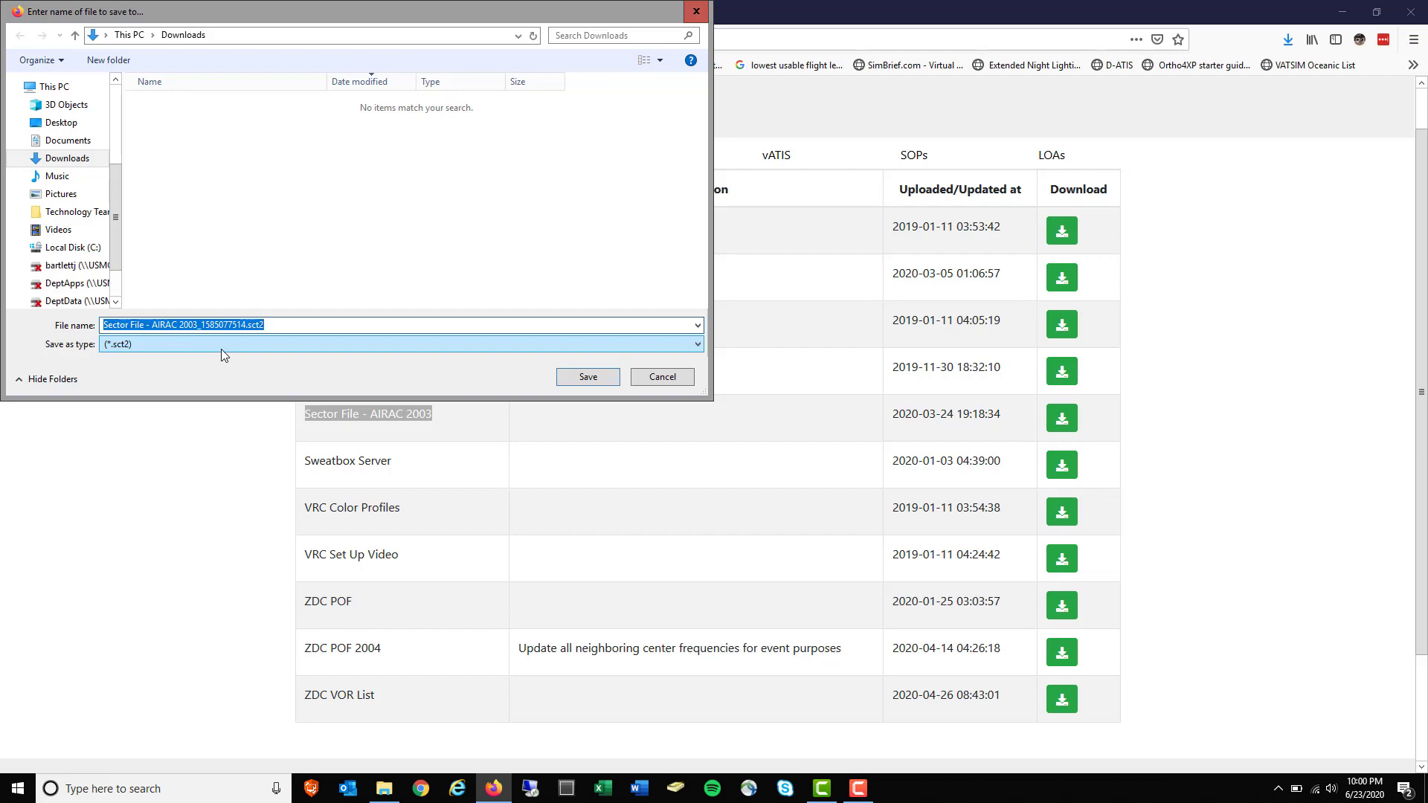
left_click(664, 379)
left_click(418, 469)
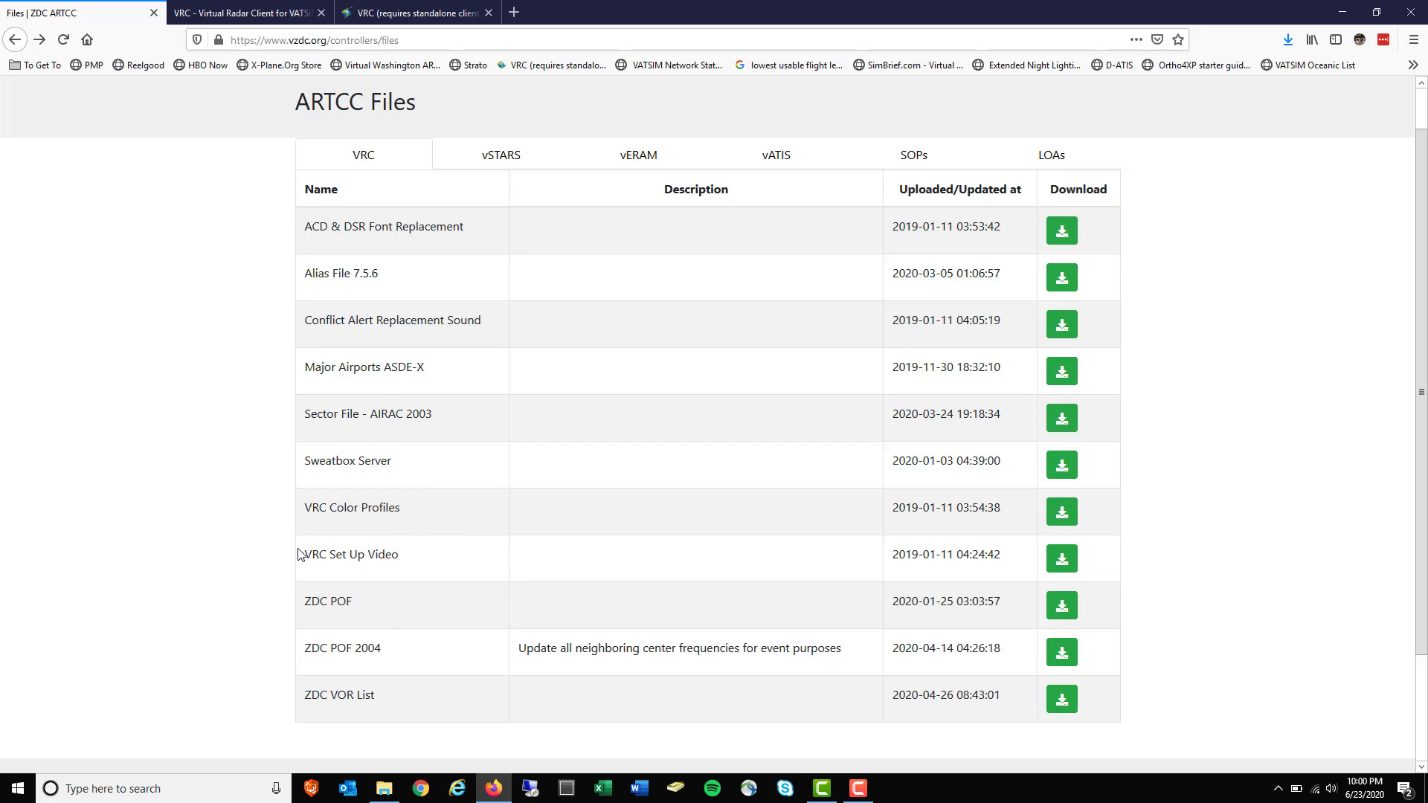
left_click_drag(301, 606, 364, 607)
right_click(1061, 610)
left_click(1115, 443)
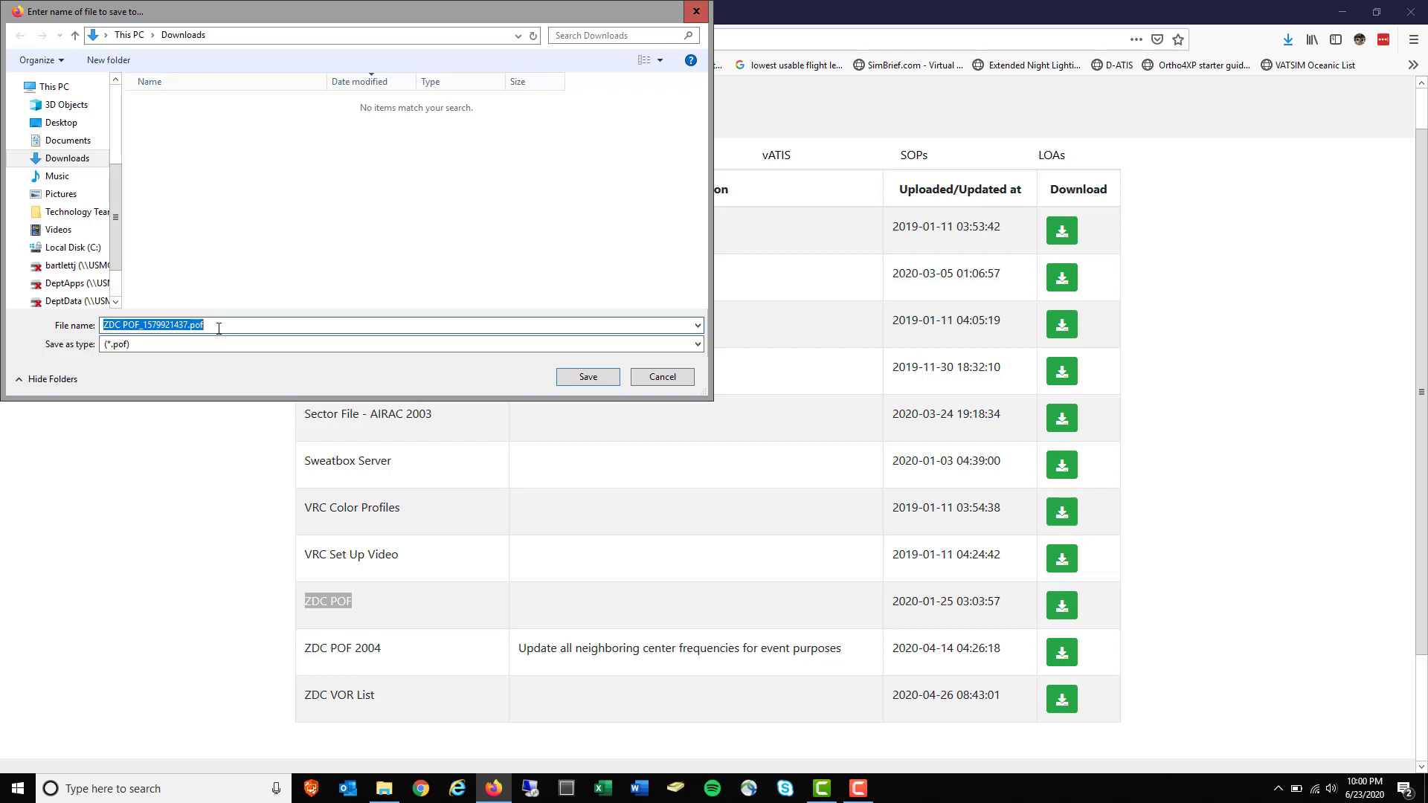
left_click(651, 379)
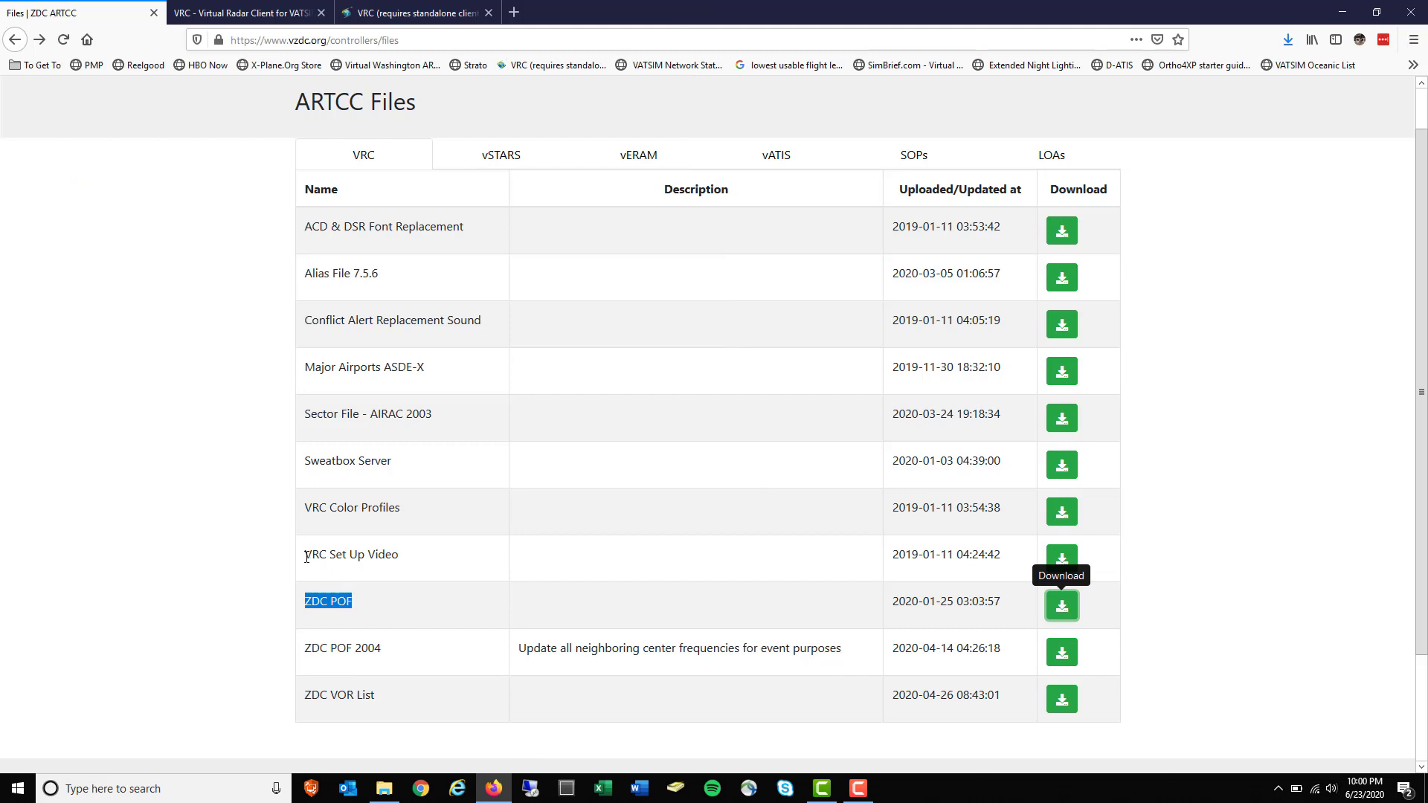
left_click_drag(306, 556, 407, 559)
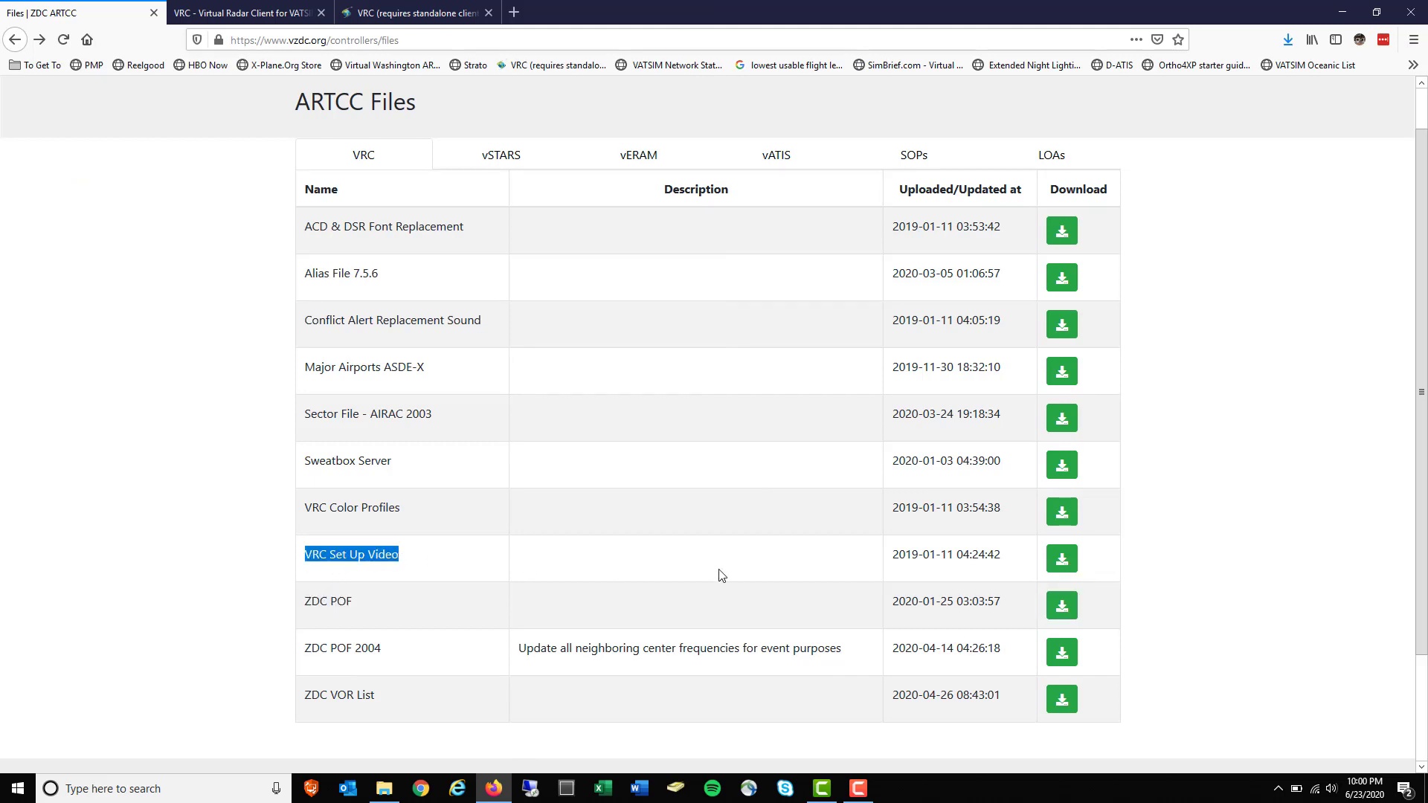
left_click_drag(890, 575, 1011, 574)
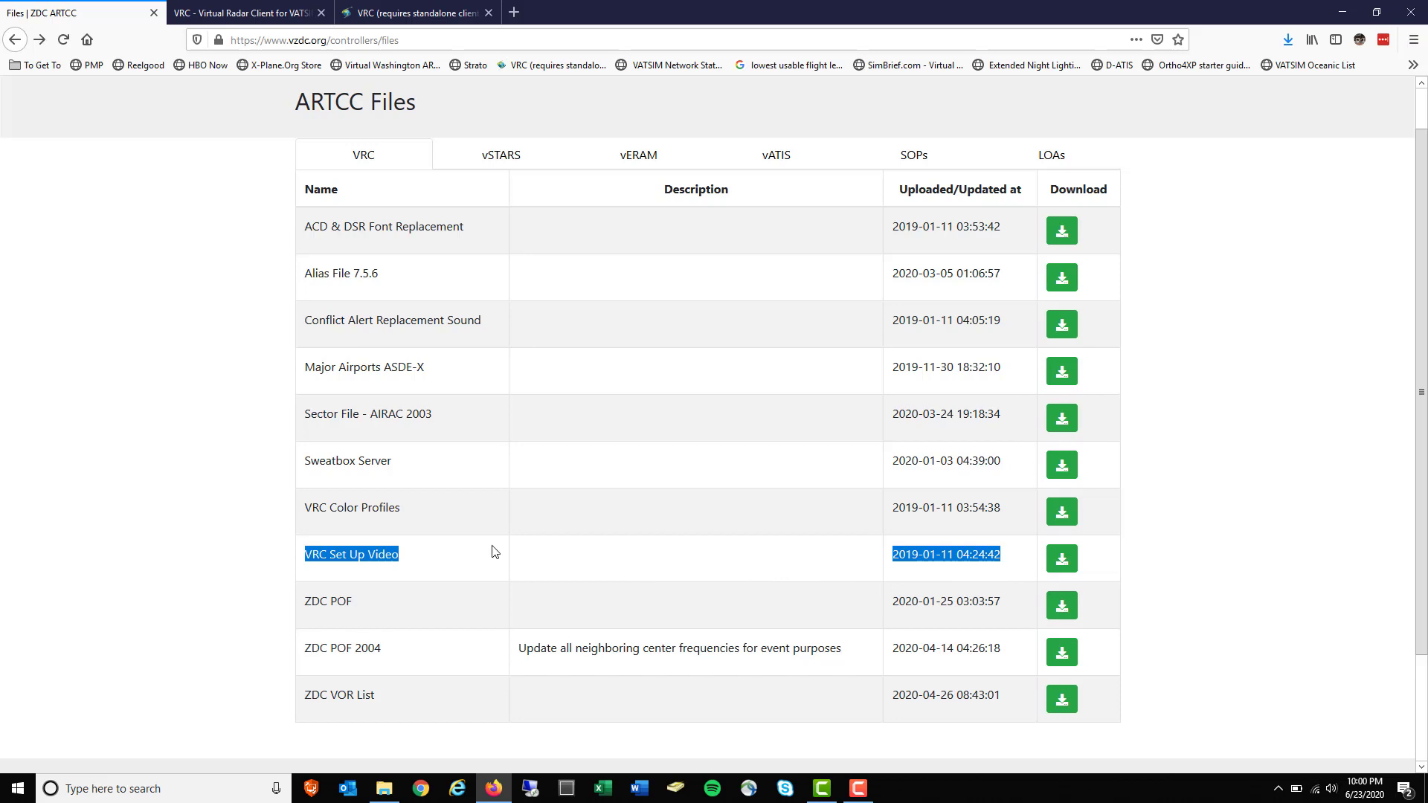
left_click(438, 552)
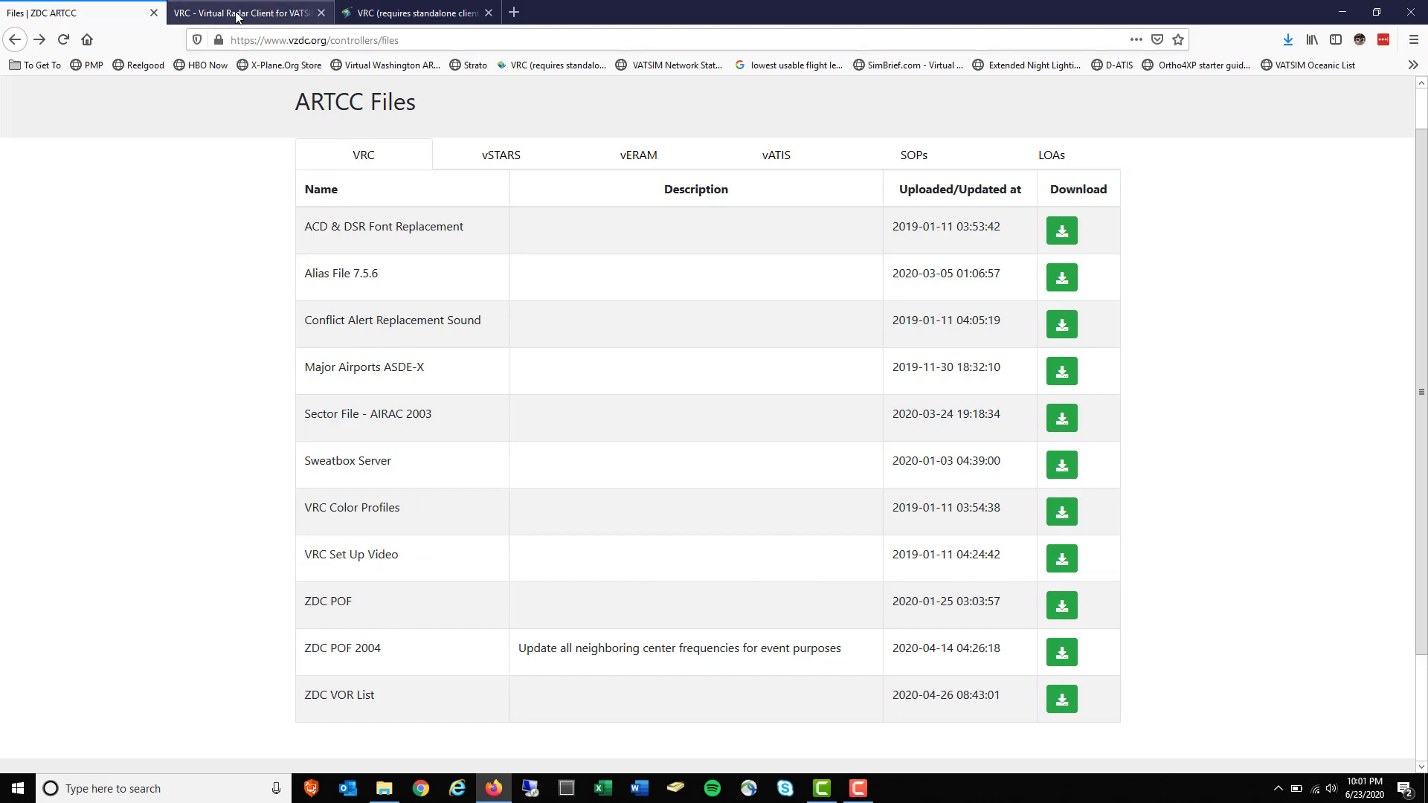
Check the VRCSetup1.2.6.exe download offer on Metacraft, cancel it, and go to the Audio for VATSIM tab
left_click(236, 15)
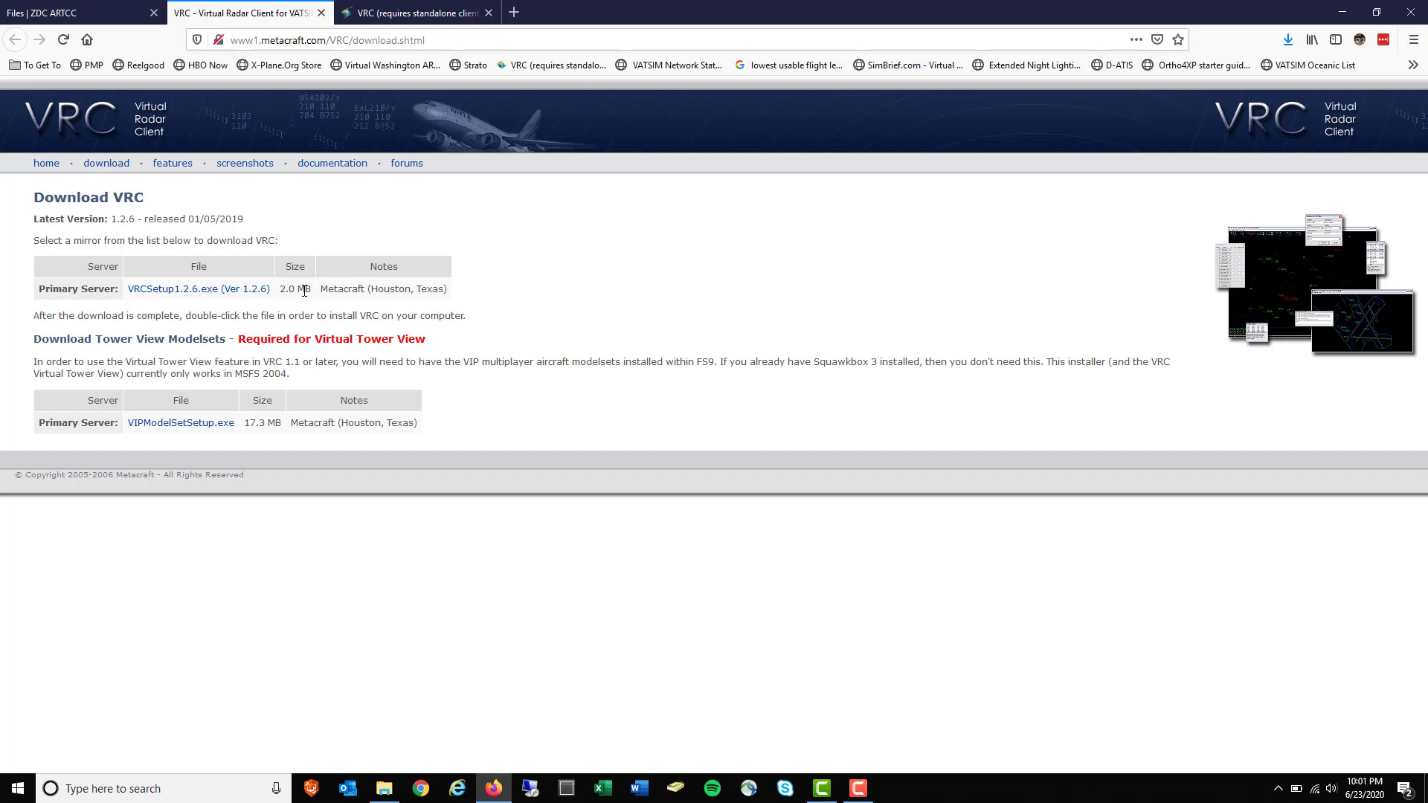
left_click(201, 298)
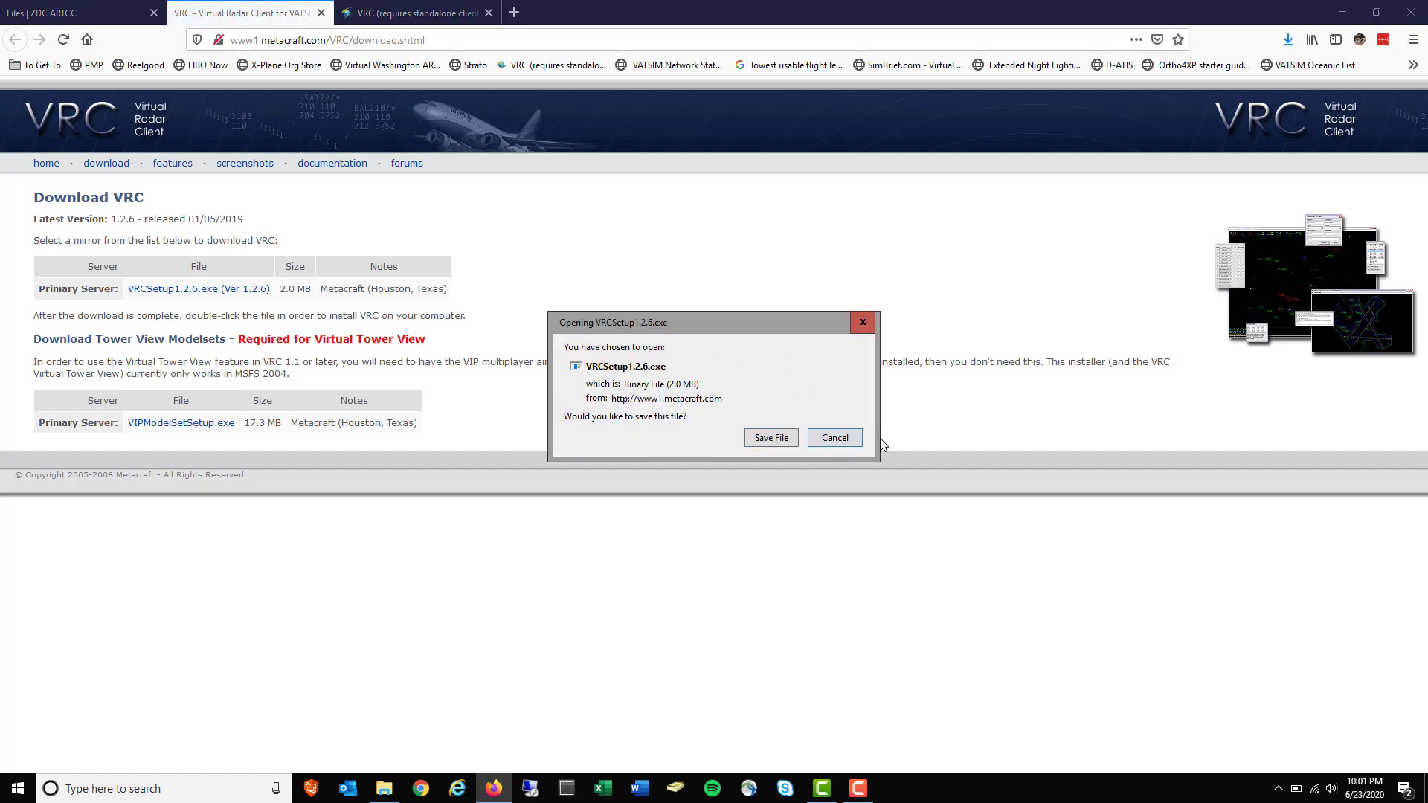
left_click(841, 438)
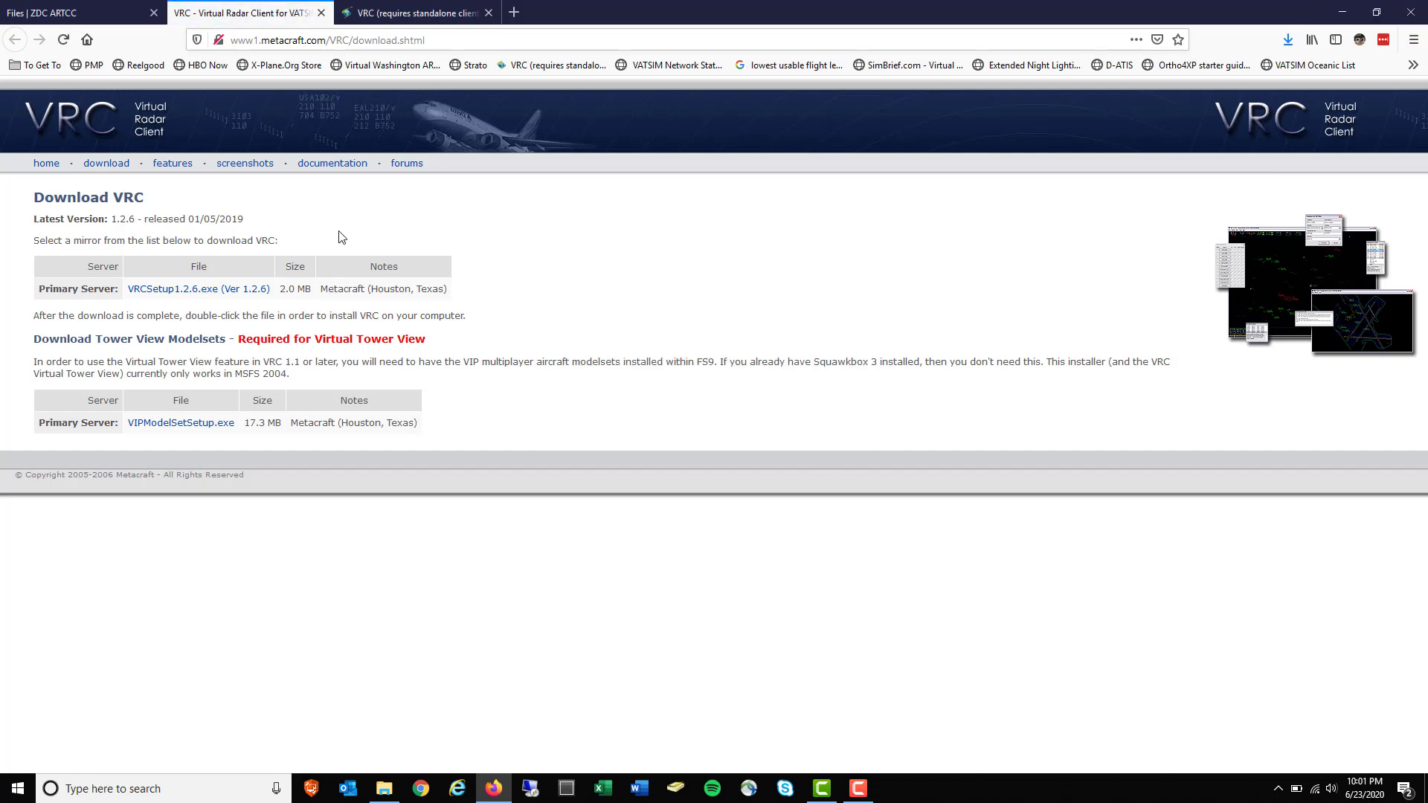
left_click(435, 16)
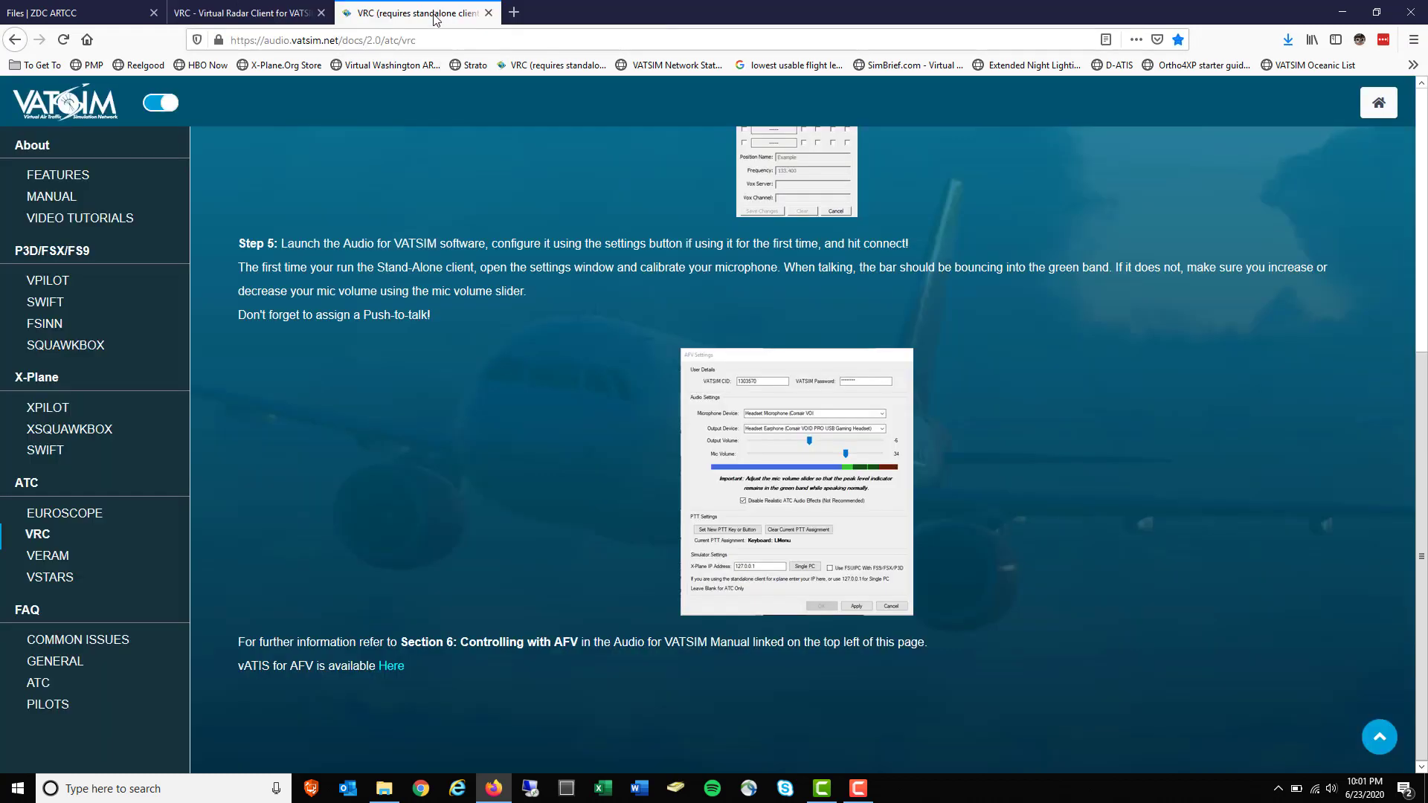
Navigate the Audio for VATSIM docs to the VRC standalone-client instructions under ATC clients
left_click(84, 122)
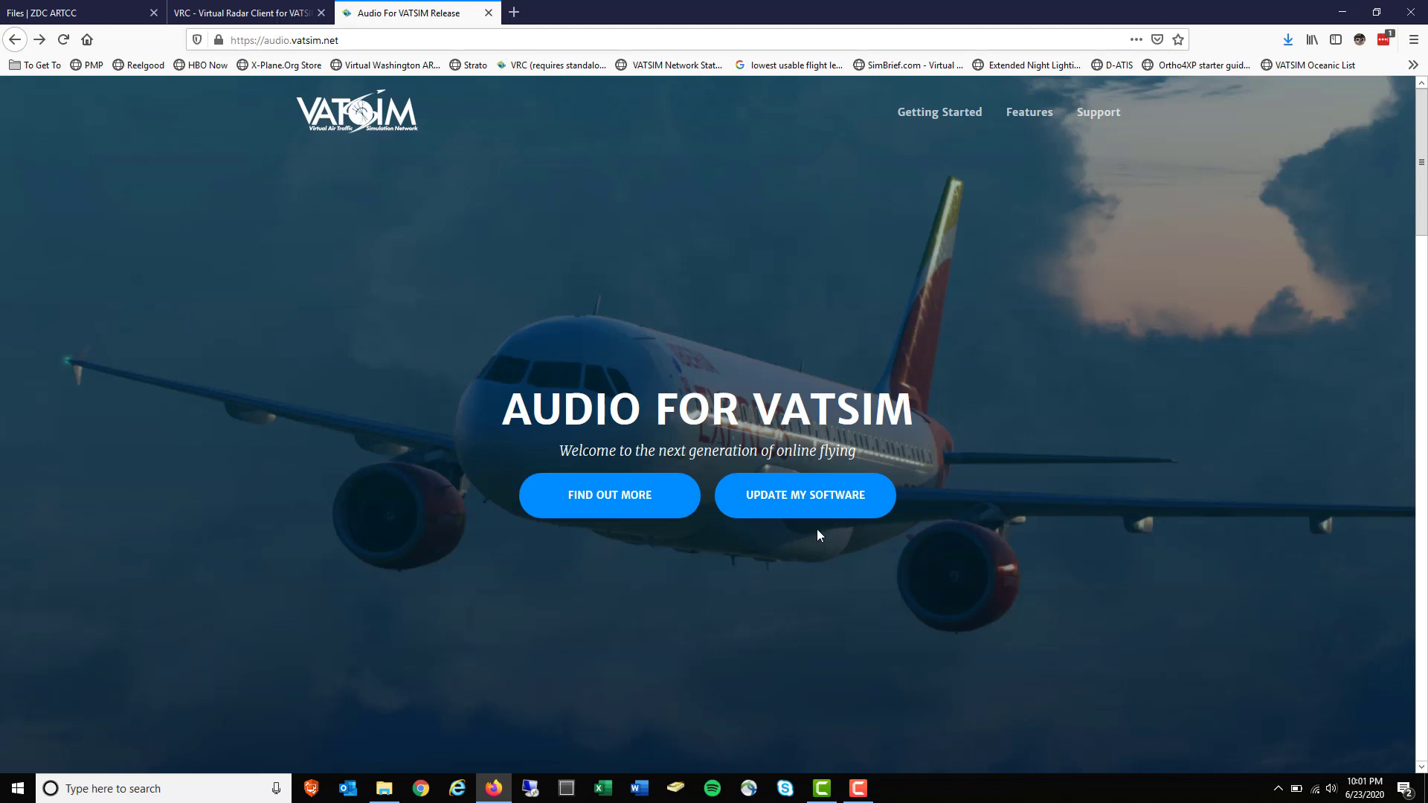
left_click(818, 505)
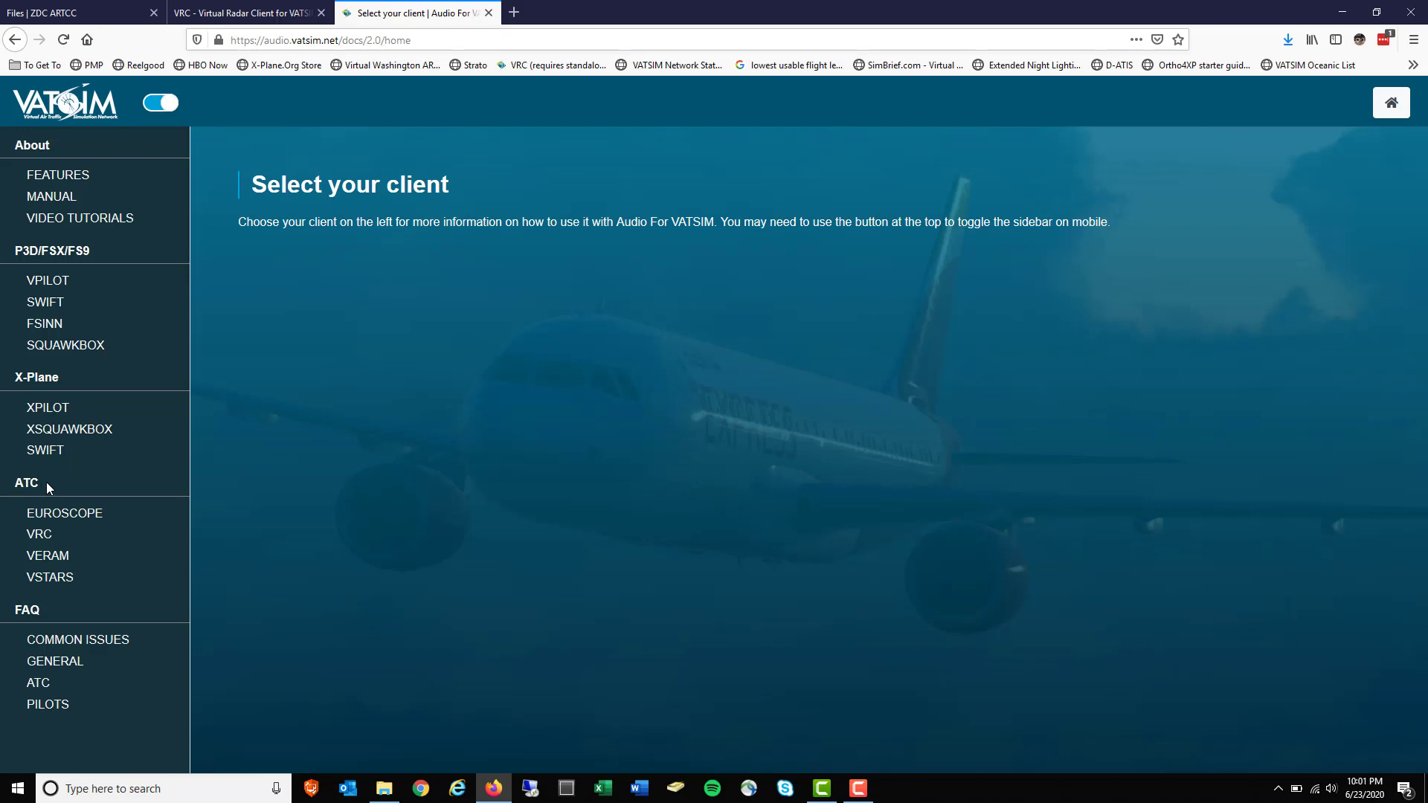
left_click_drag(45, 484, 11, 487)
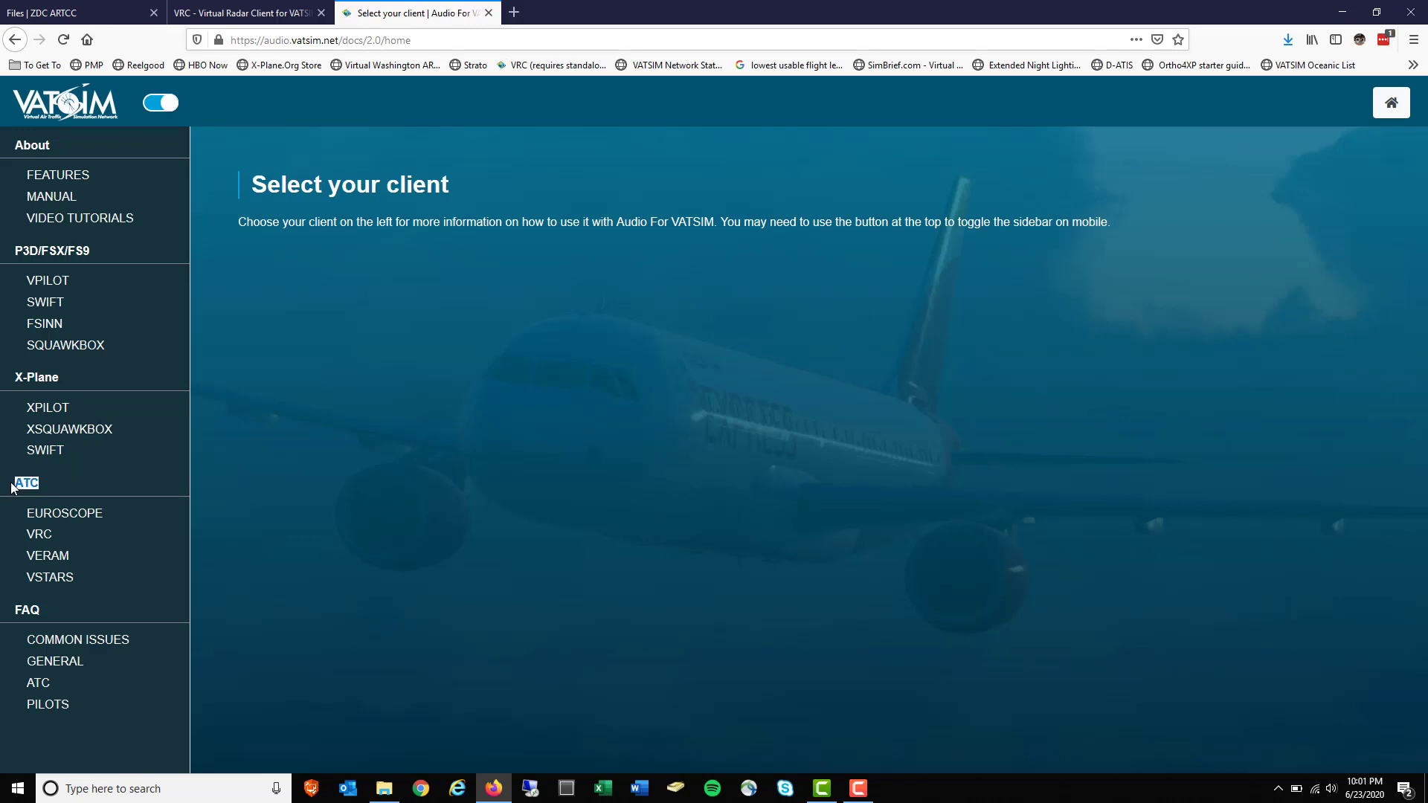
left_click(43, 535)
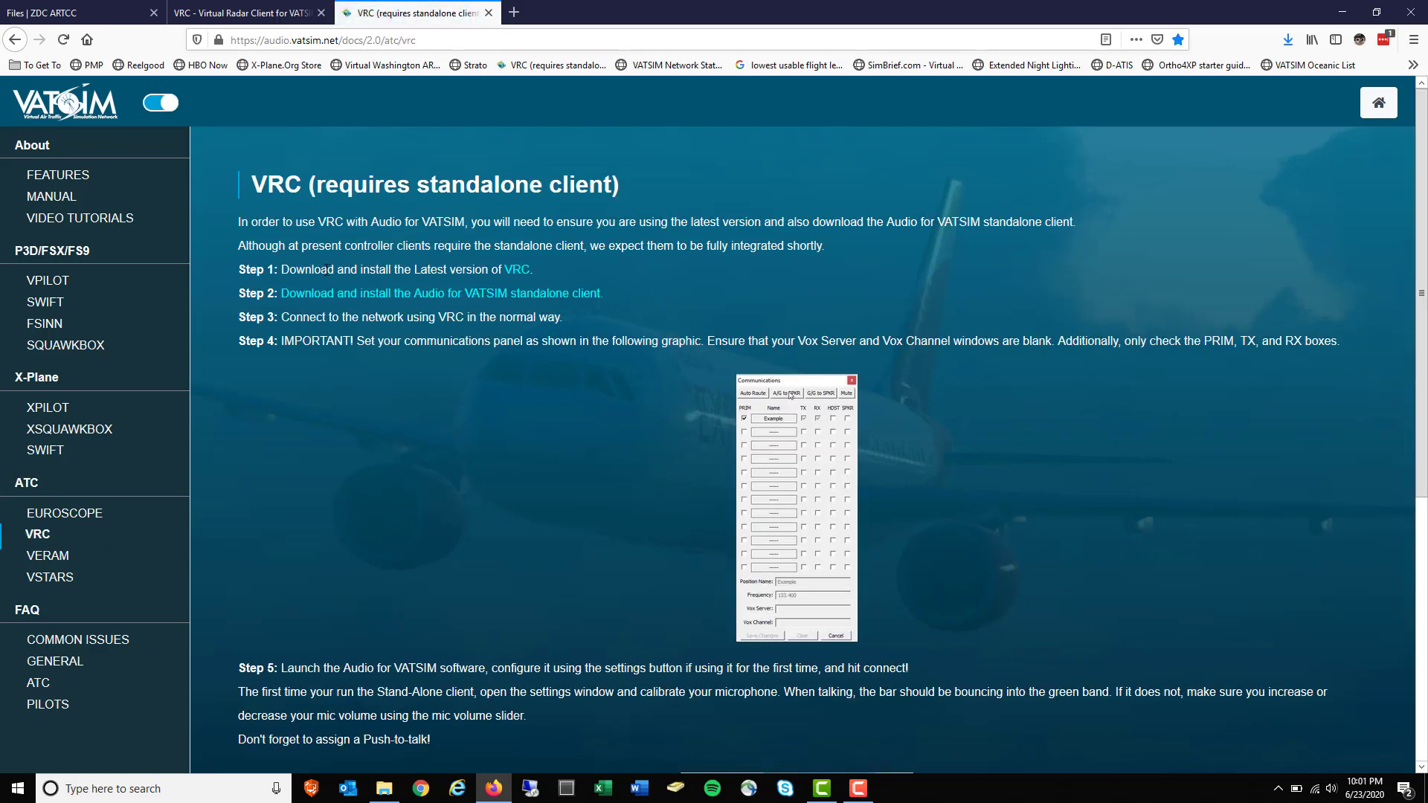
left_click_drag(335, 275, 530, 277)
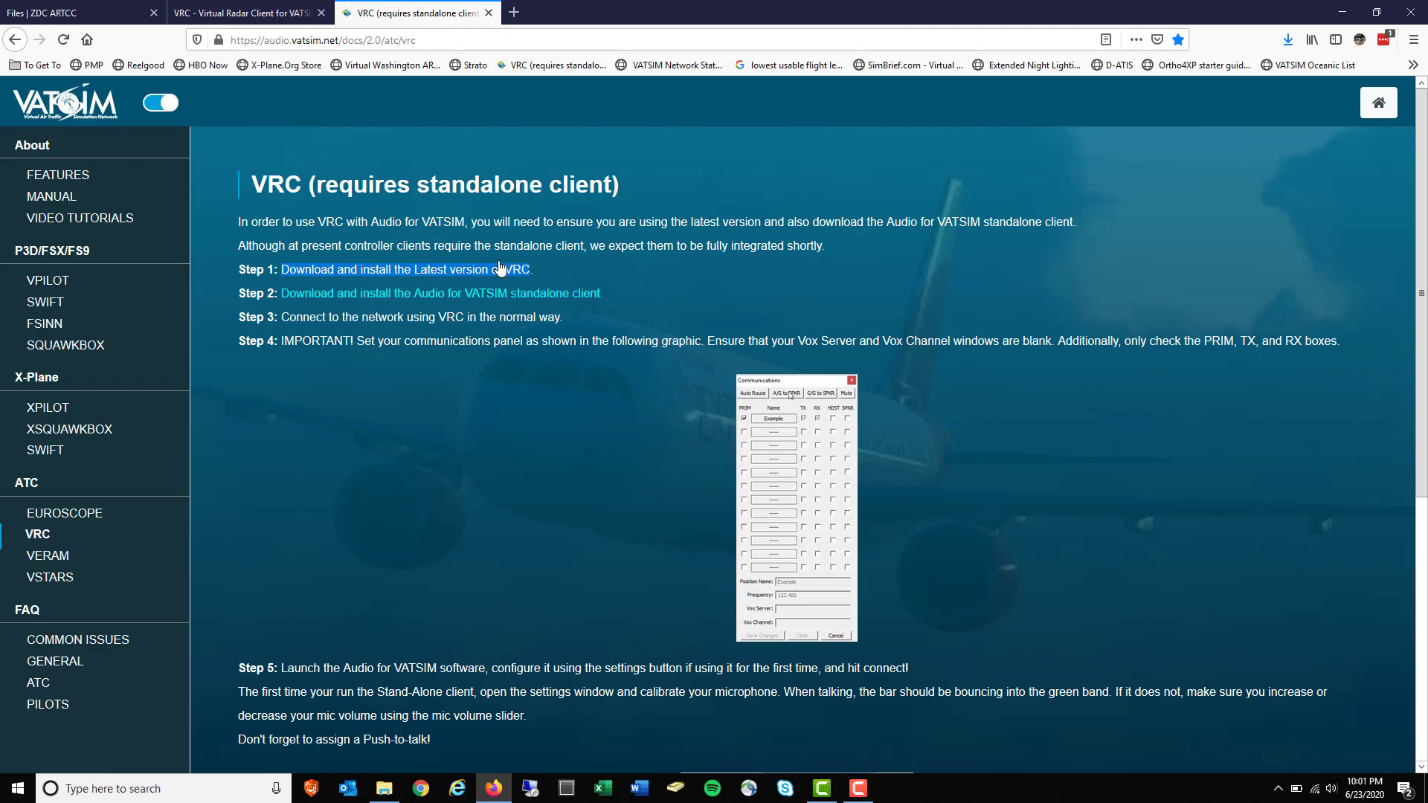
Cancel the Audio For VATSIM.msi download, review the remaining steps, and return to the ZDC Files tab
left_click(441, 298)
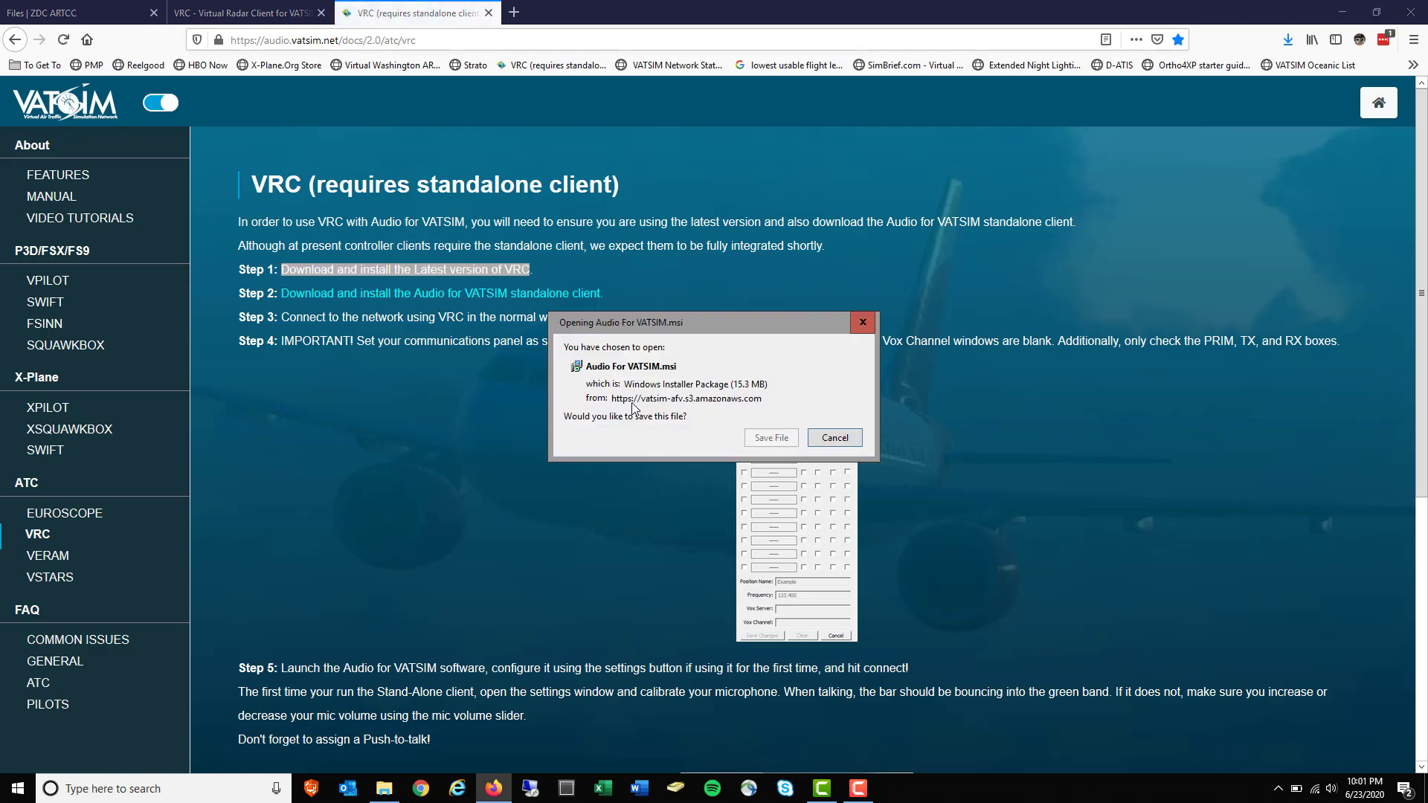
left_click(837, 448)
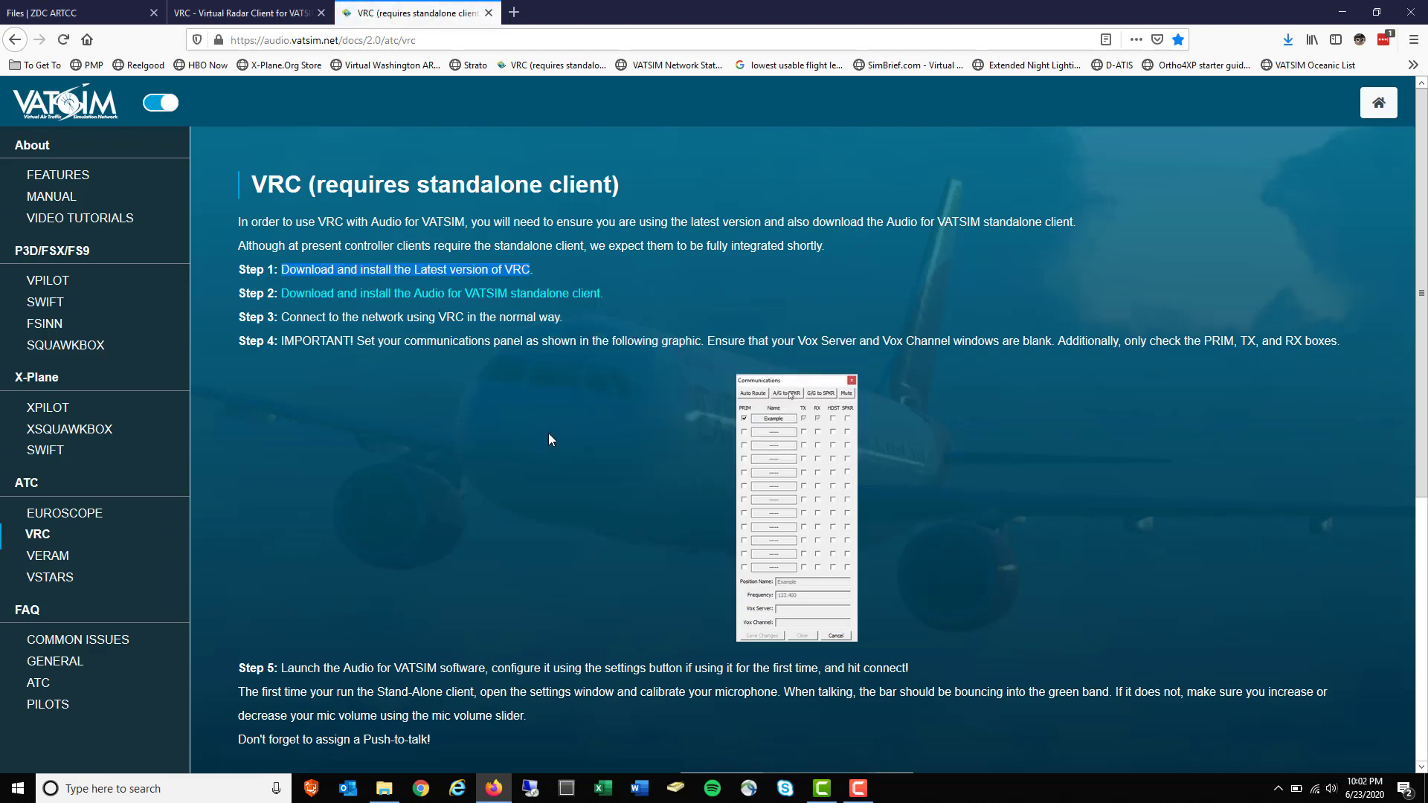
scroll(549, 439, "down", 2)
scroll(549, 434, "down", 4)
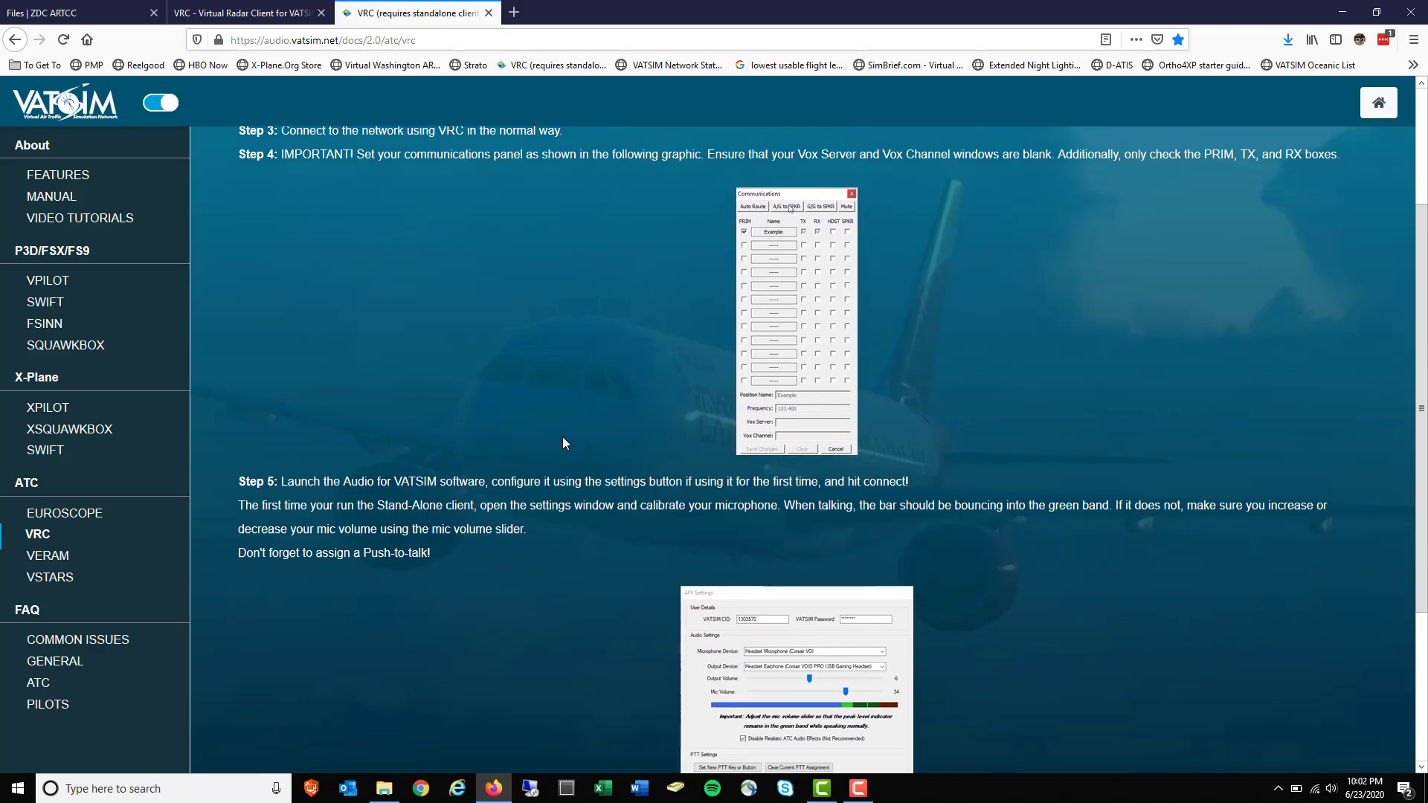
scroll(563, 444, "down", 3)
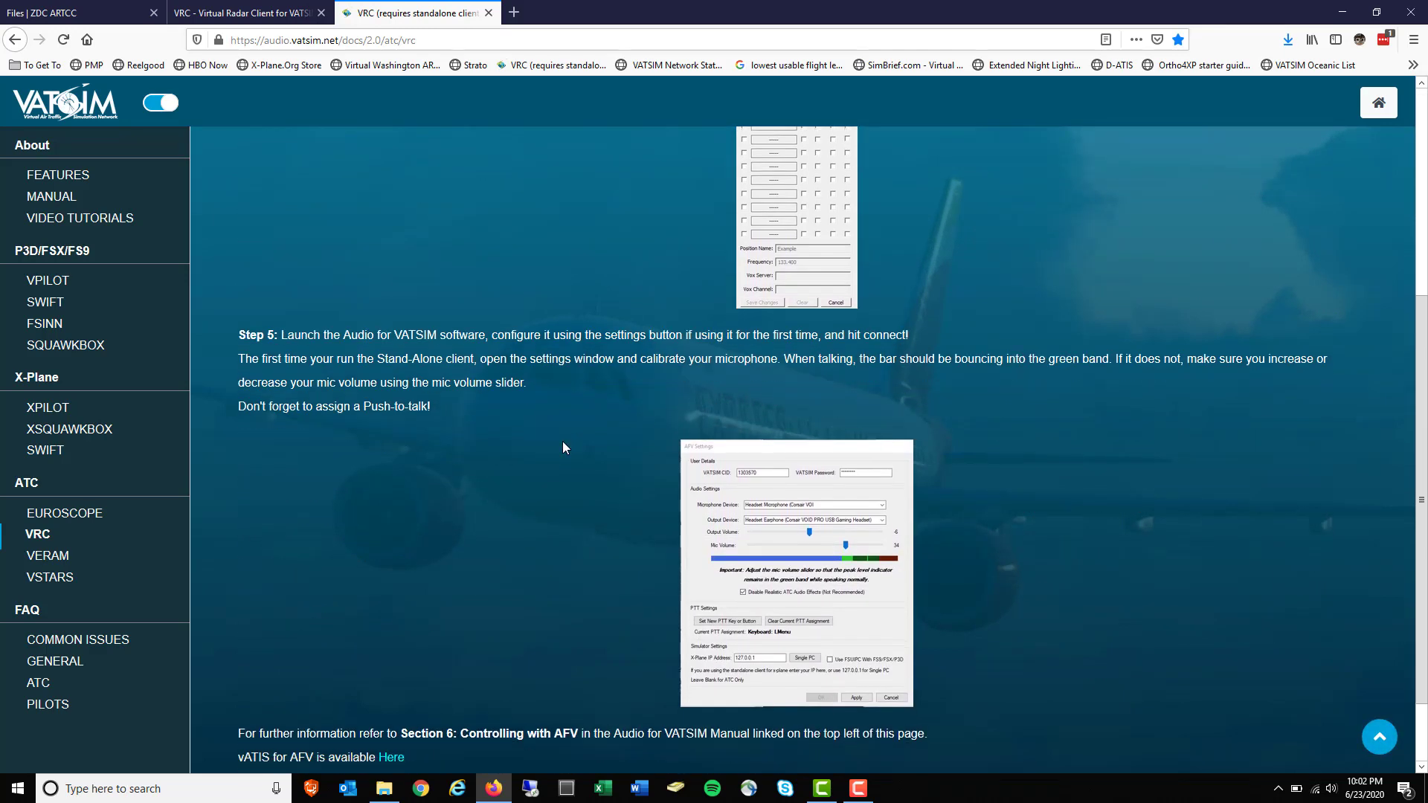
scroll(563, 447, "down", 1)
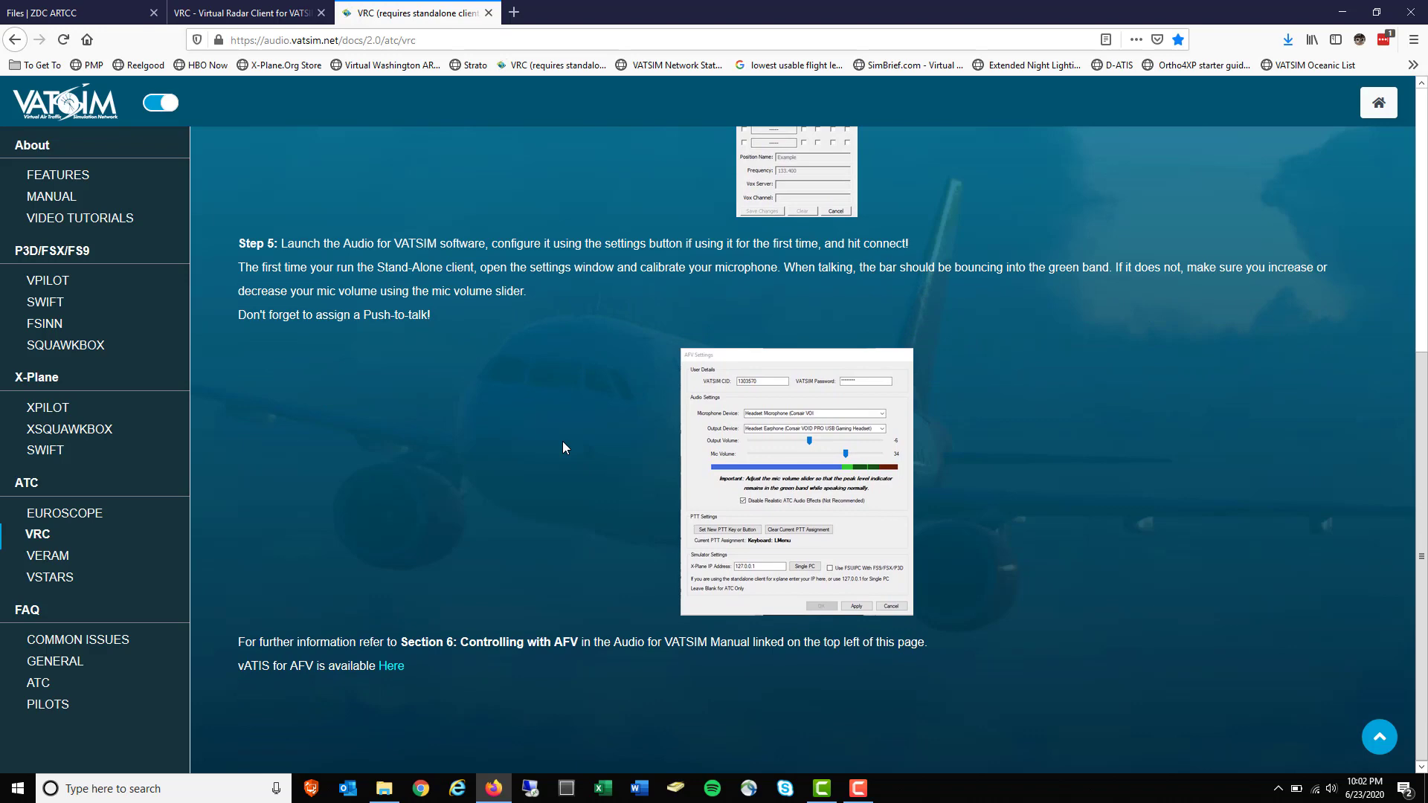
scroll(563, 442, "up", 8)
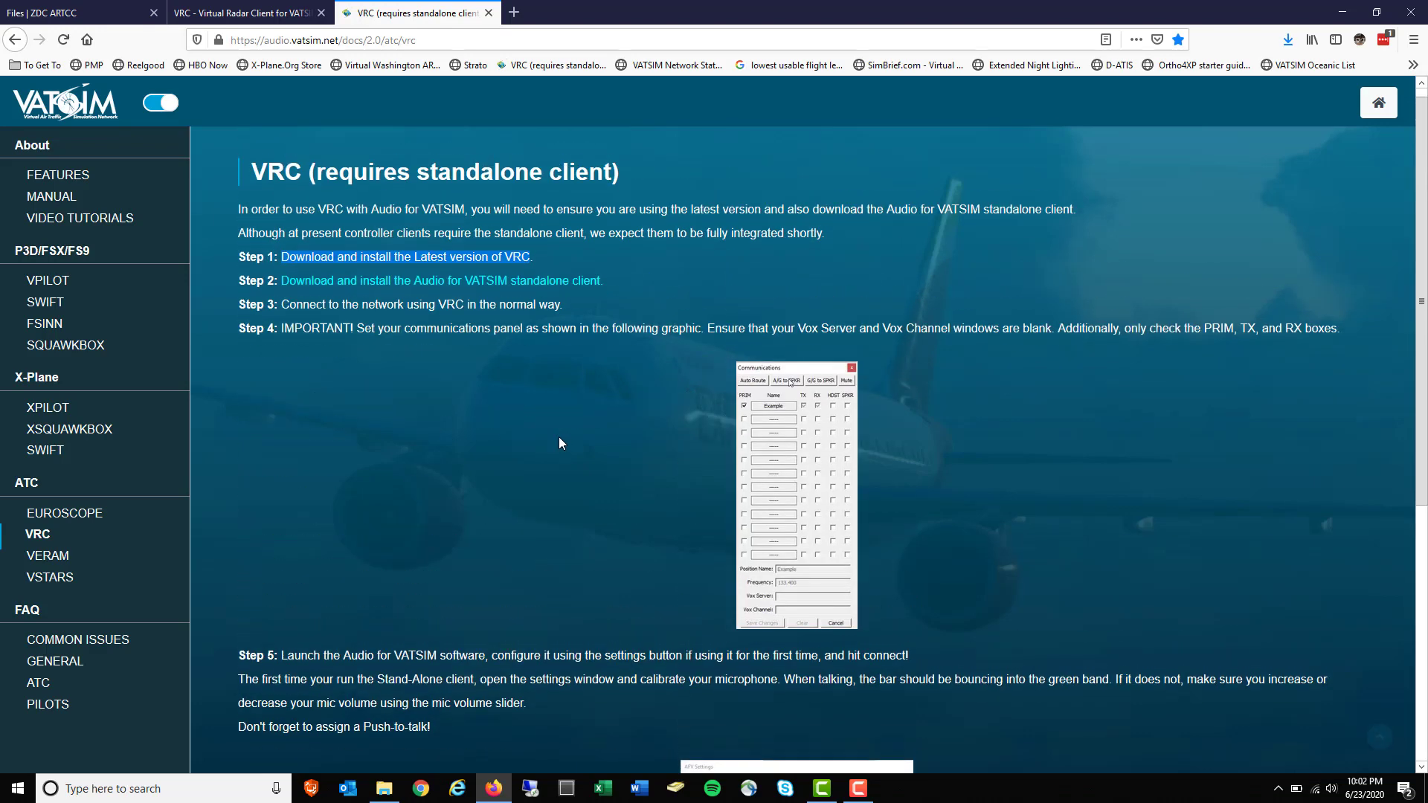
left_click(105, 9)
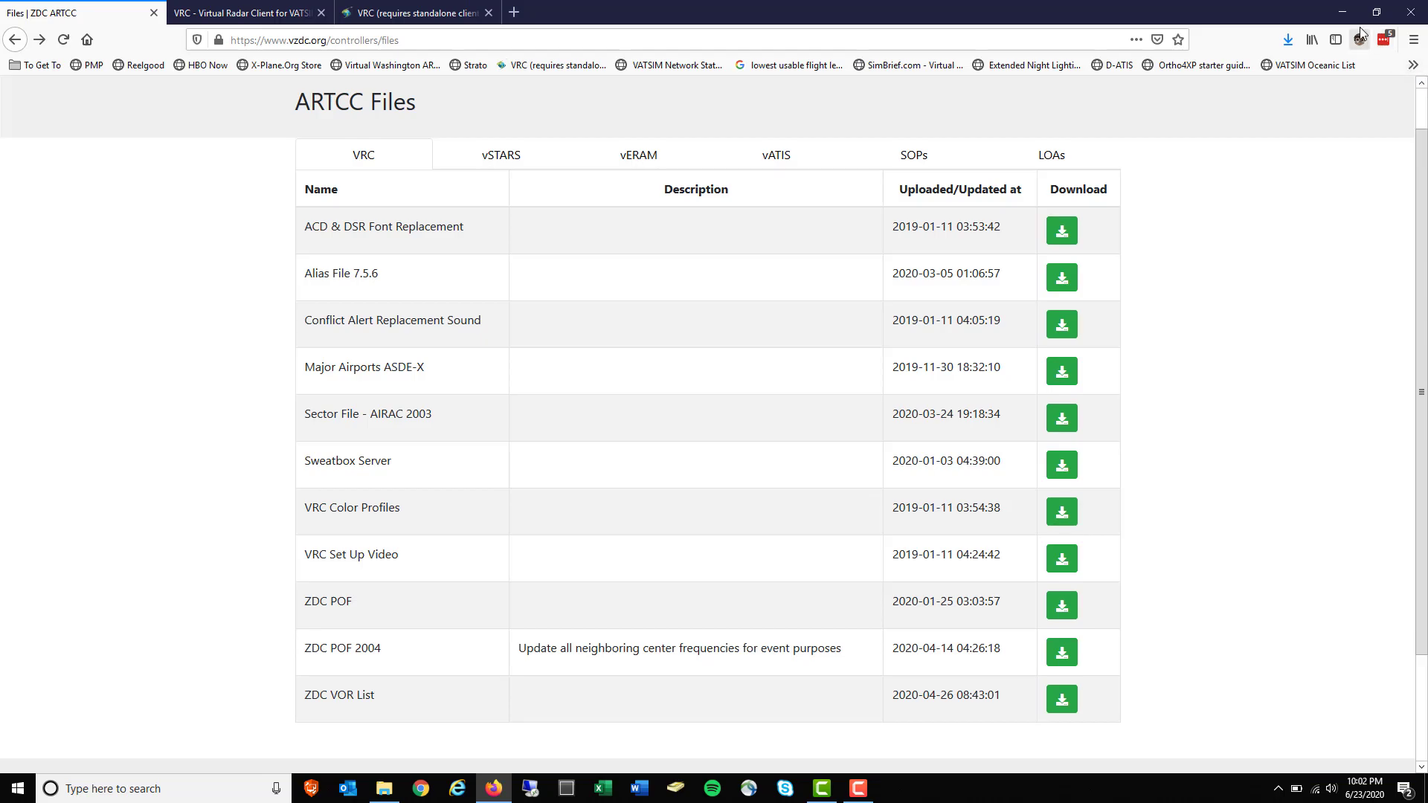
Line up the ZDC_Alias, Sector File, ZDC POF, VRCSetup and Audio For VATSIM icons at the desktop's top-left
left_click(1343, 11)
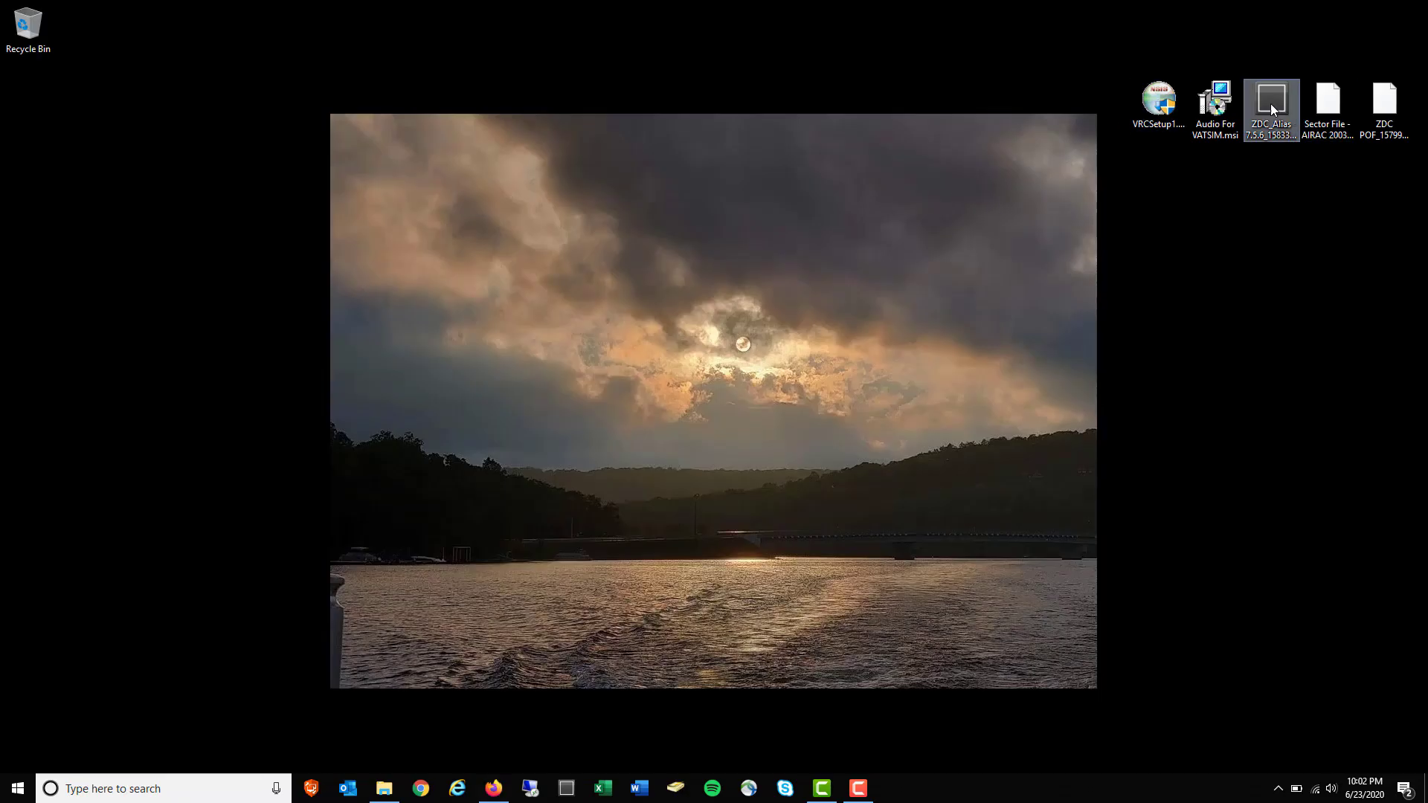
left_click_drag(1271, 104, 317, 114)
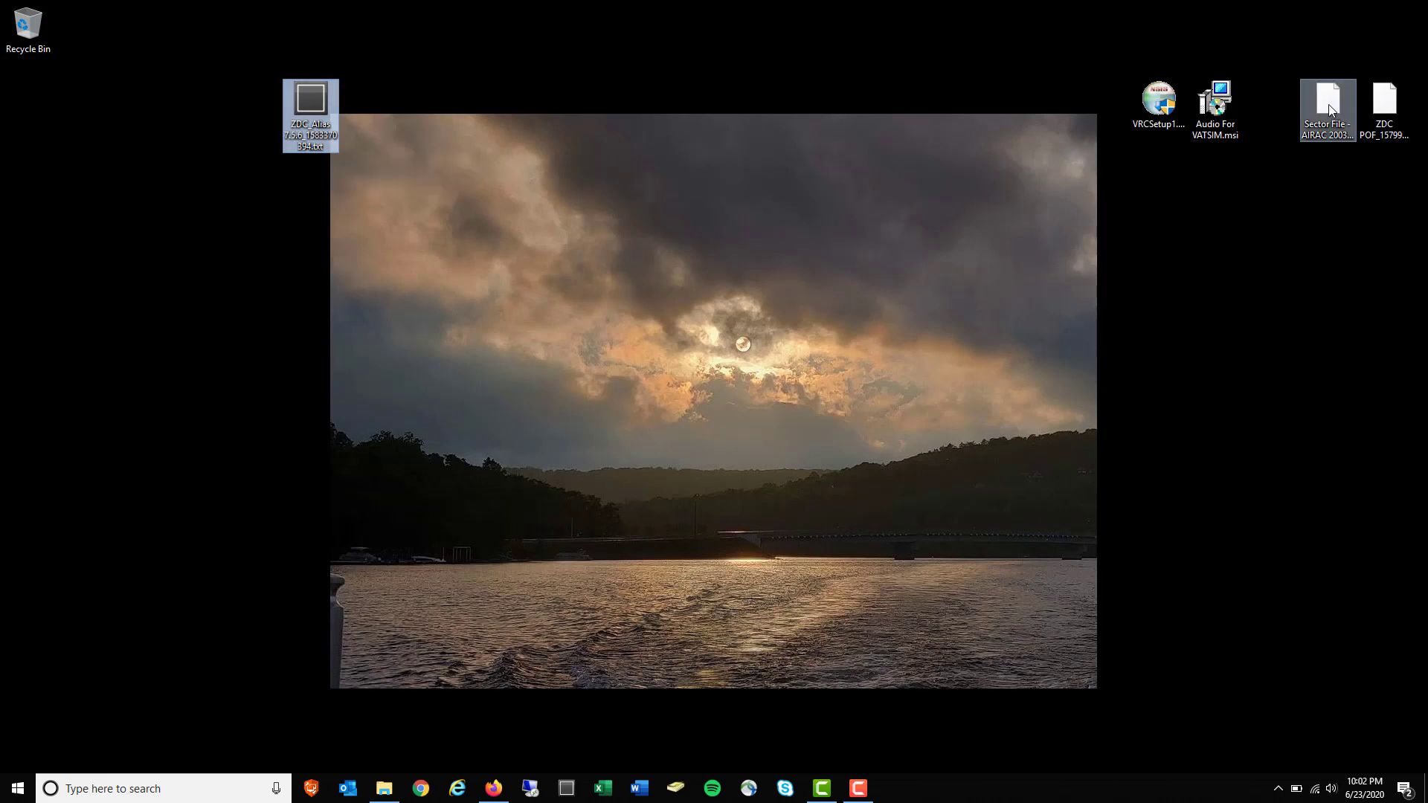
left_click_drag(1328, 104, 376, 95)
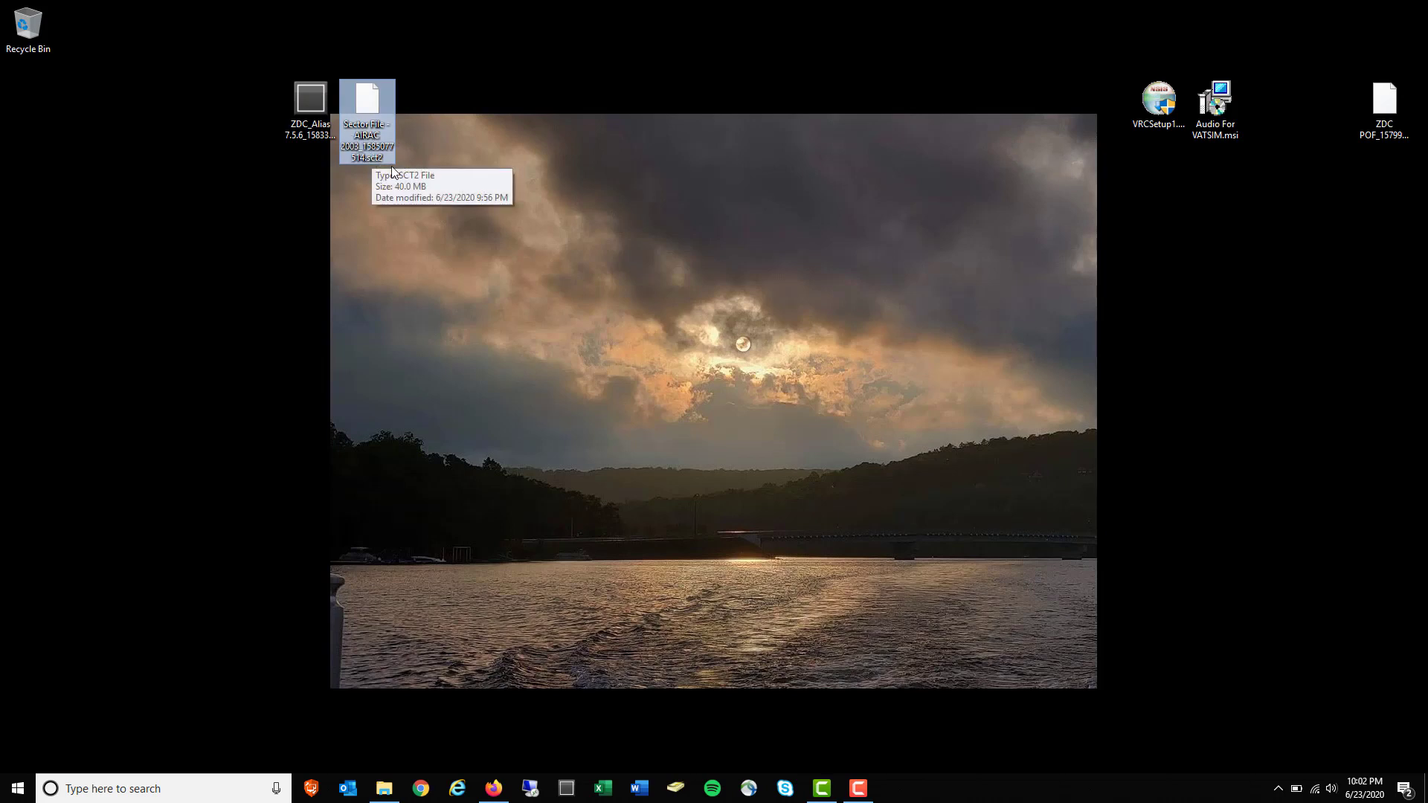
left_click_drag(1384, 140, 407, 125)
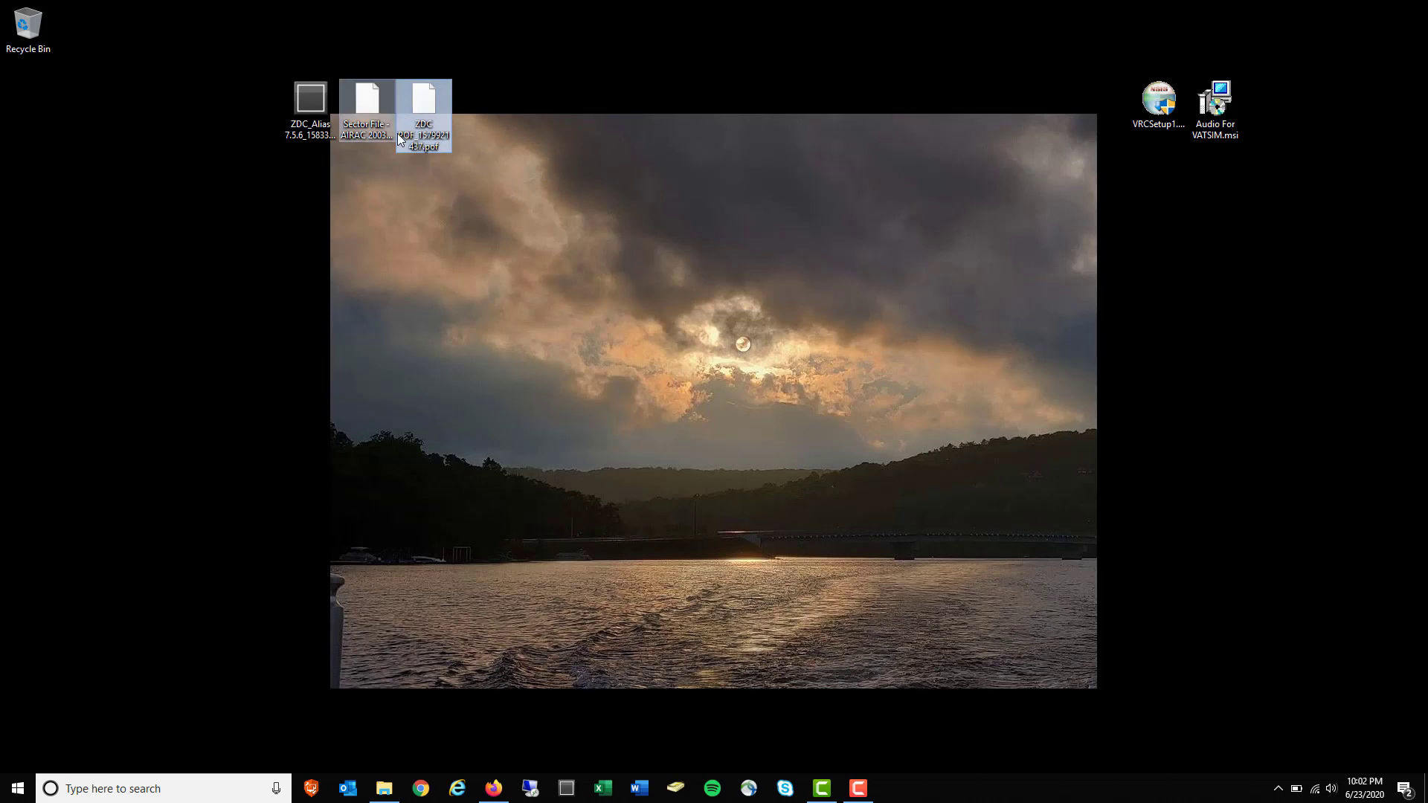
left_click_drag(1159, 103, 484, 106)
left_click_drag(1212, 108, 537, 112)
Open C:\VRC - Vatsim and move the desktop ZDC POF, ZDC_Alias and Sector File into it
mouse_move(384, 788)
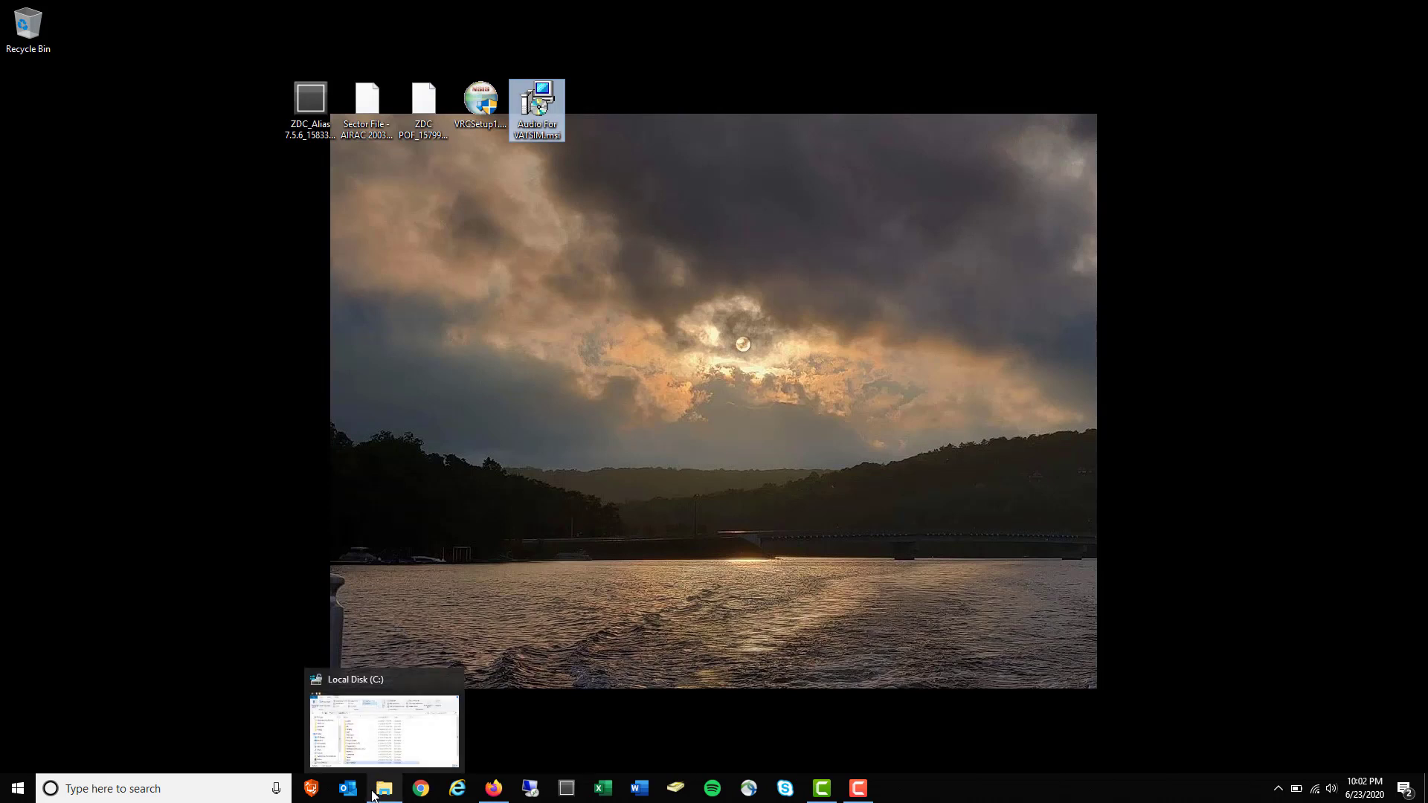
left_click(433, 708)
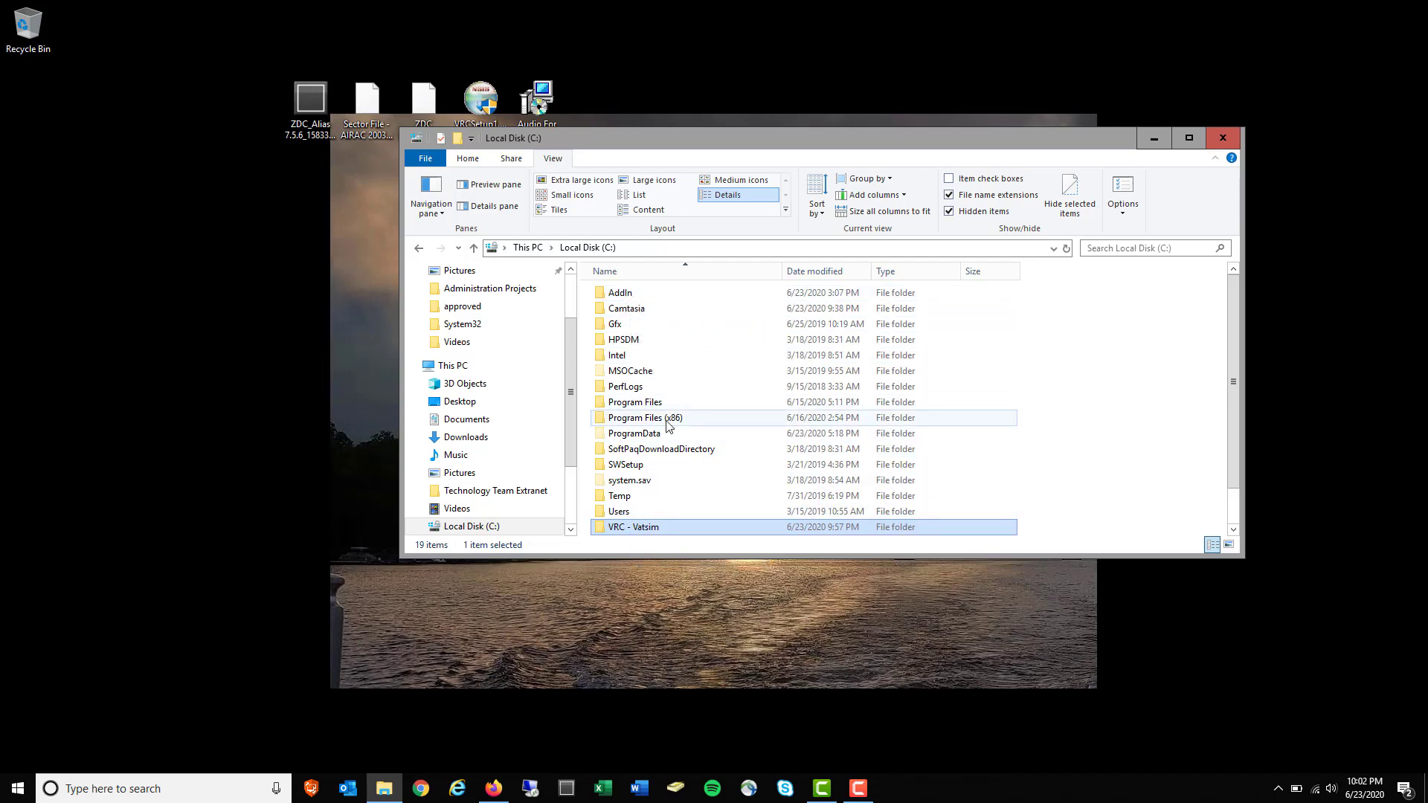
double_click(650, 531)
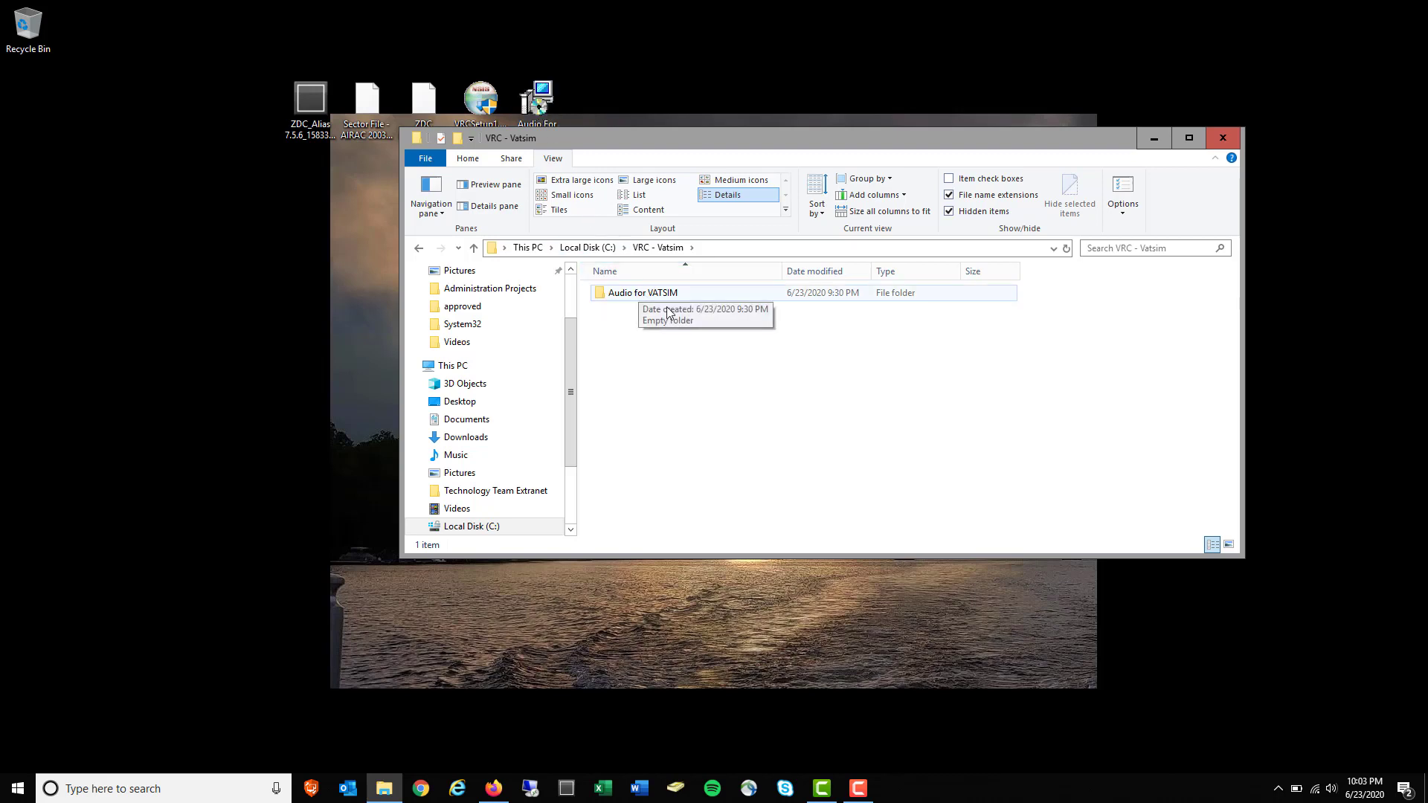
left_click_drag(248, 40, 790, 368)
left_click(849, 426)
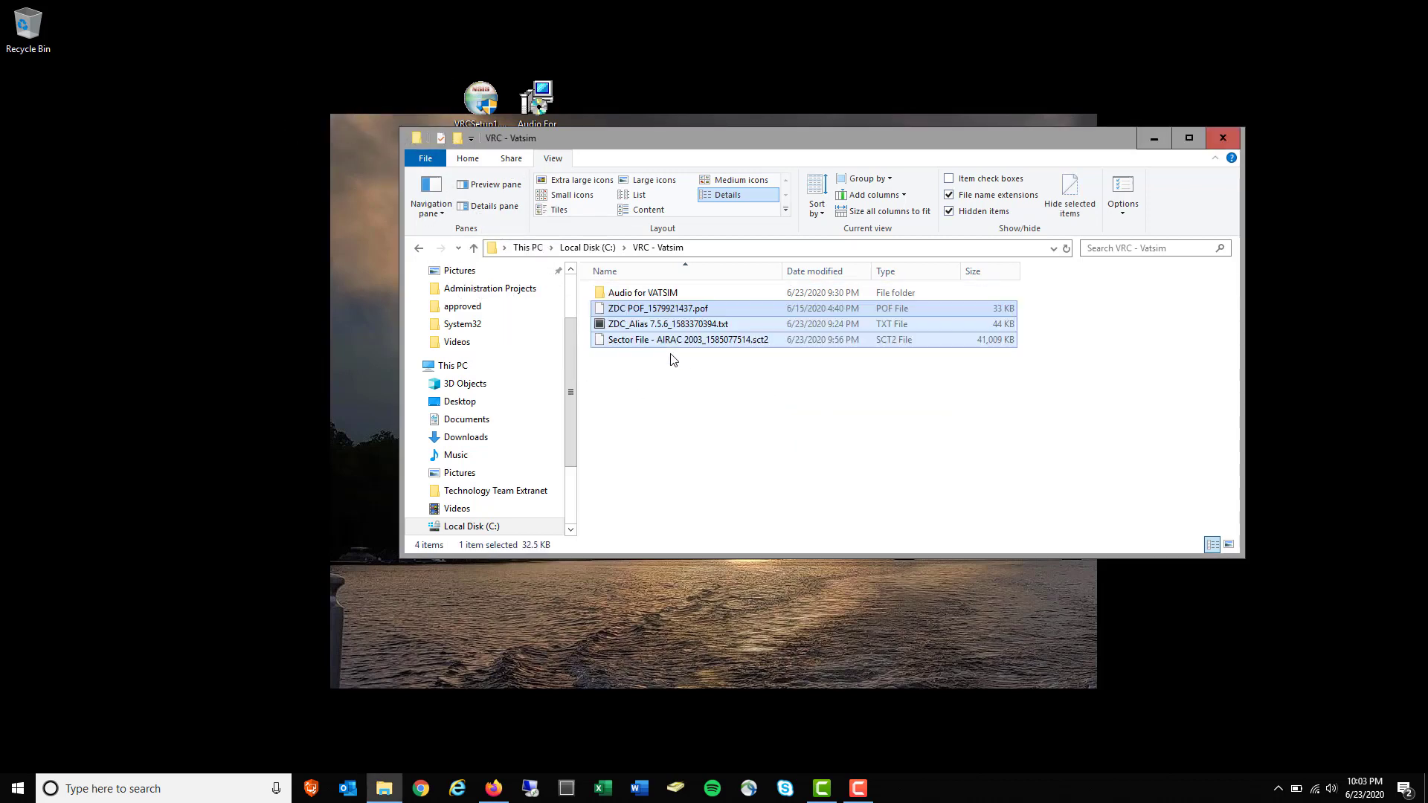
left_click(764, 344)
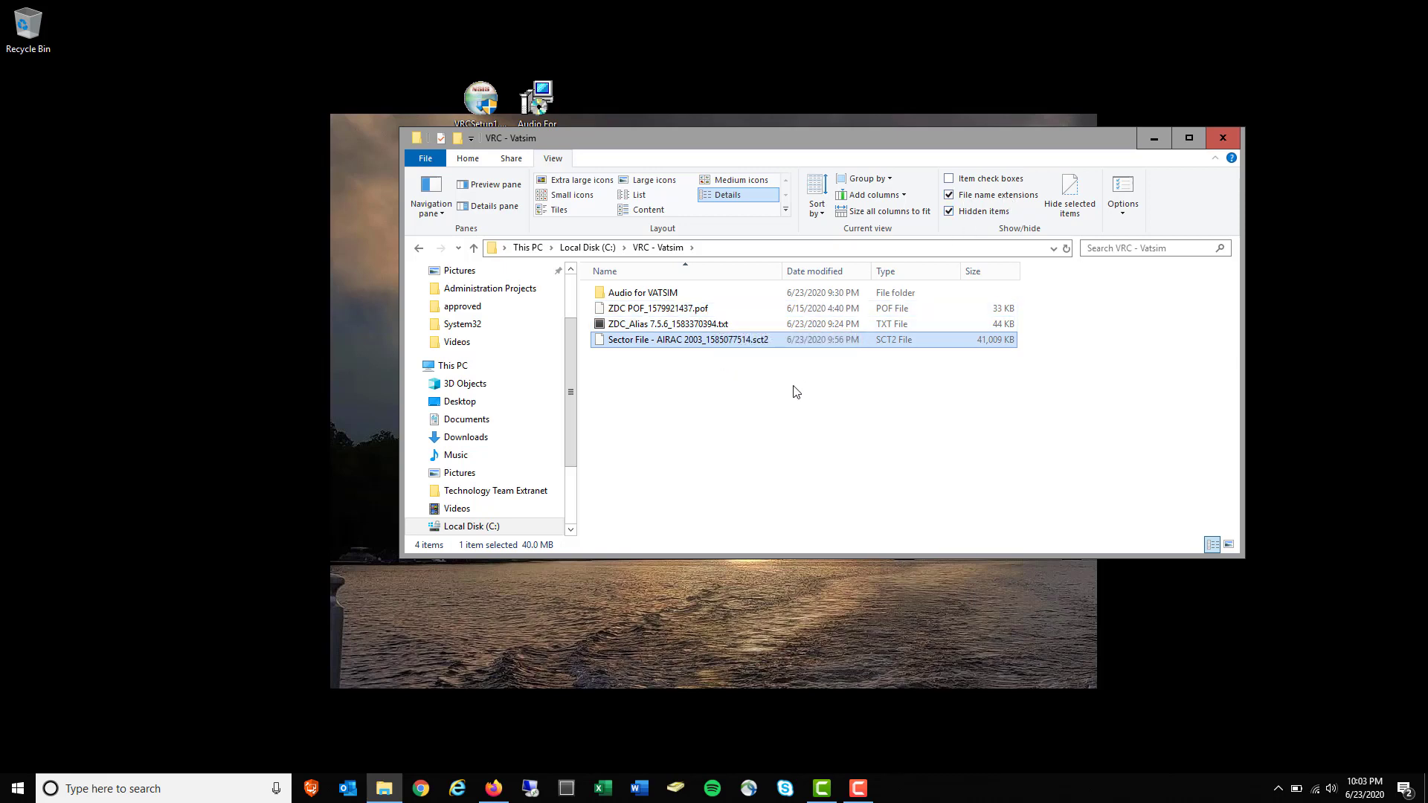
left_click(1155, 142)
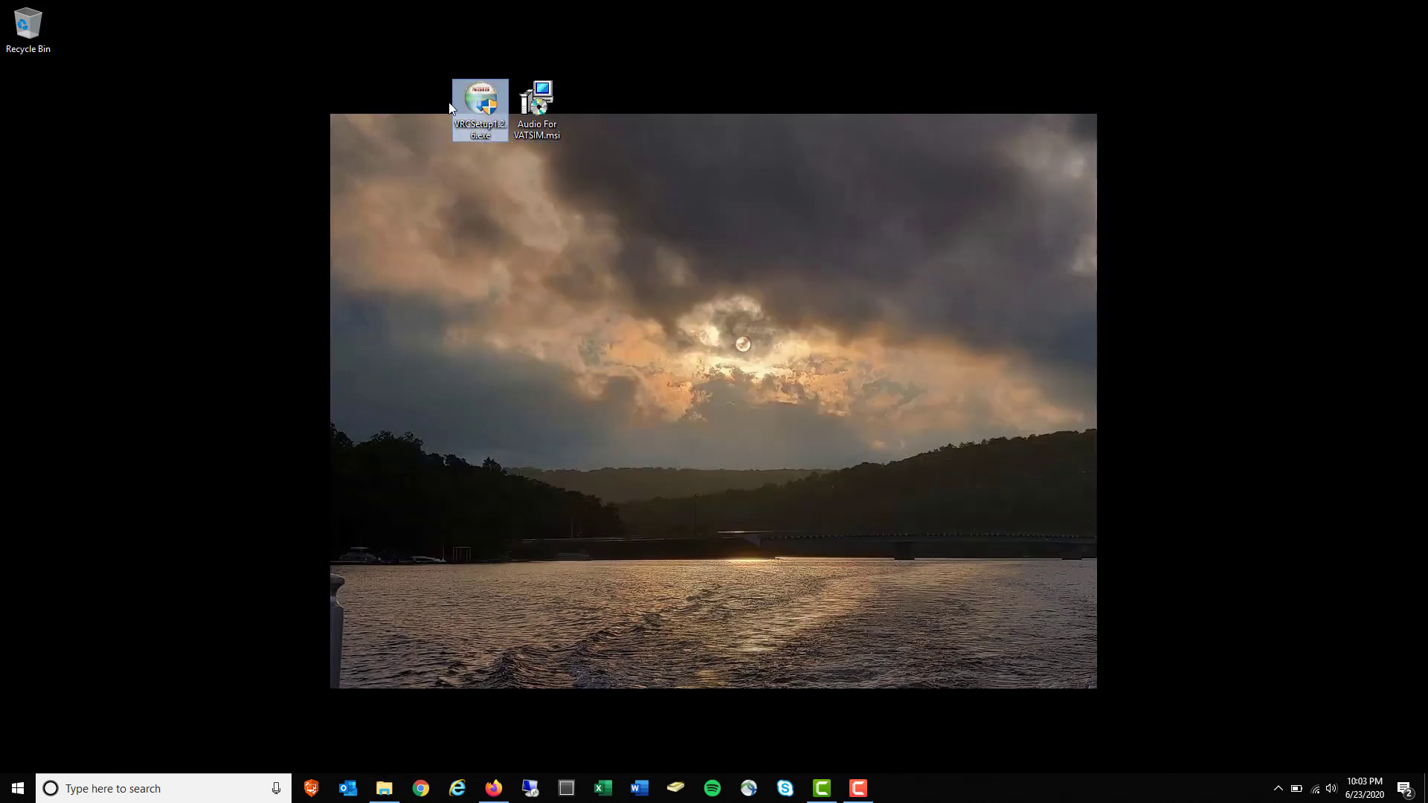
Run VRCSetup as administrator, accept the licence, and keep the default components
left_click_drag(450, 106, 315, 111)
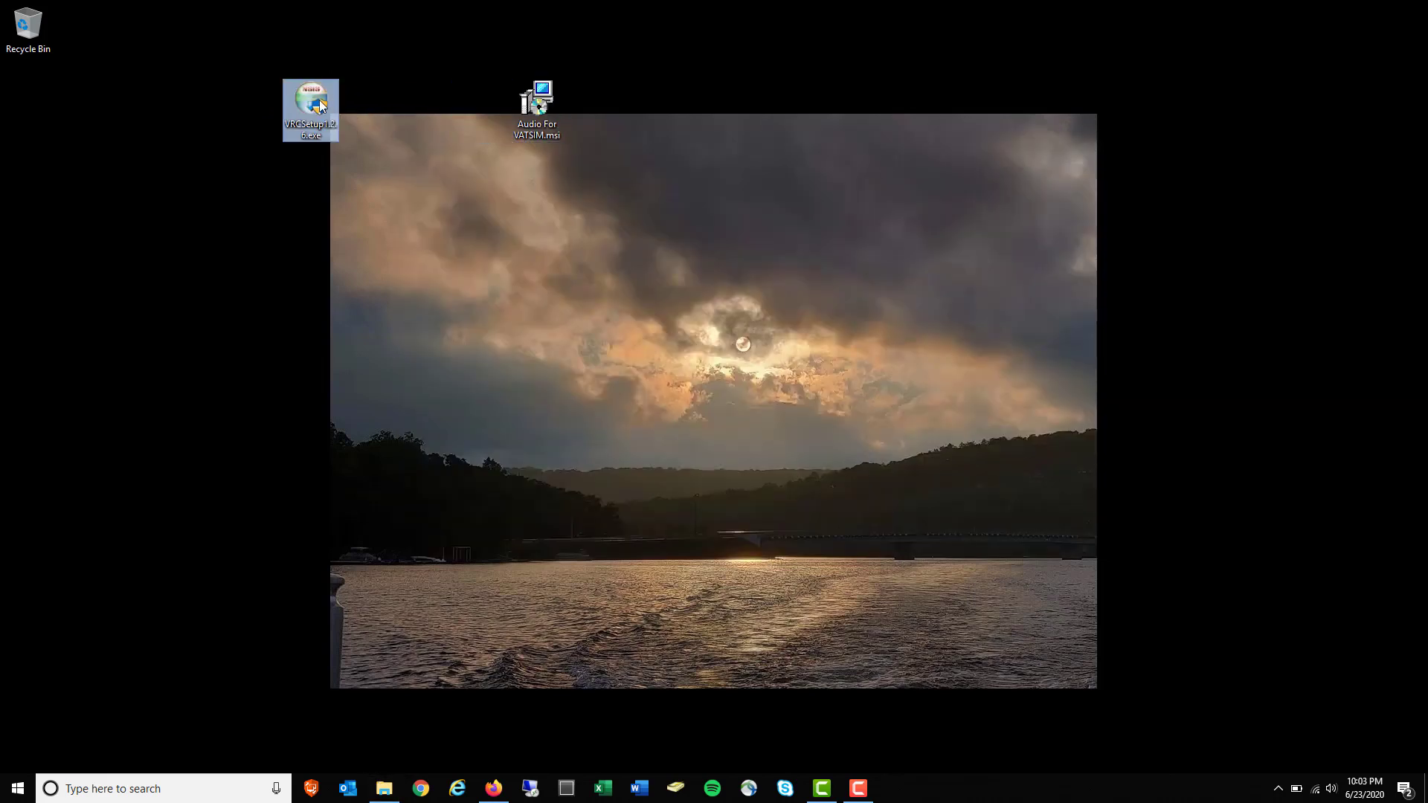
right_click(321, 107)
left_click(365, 125)
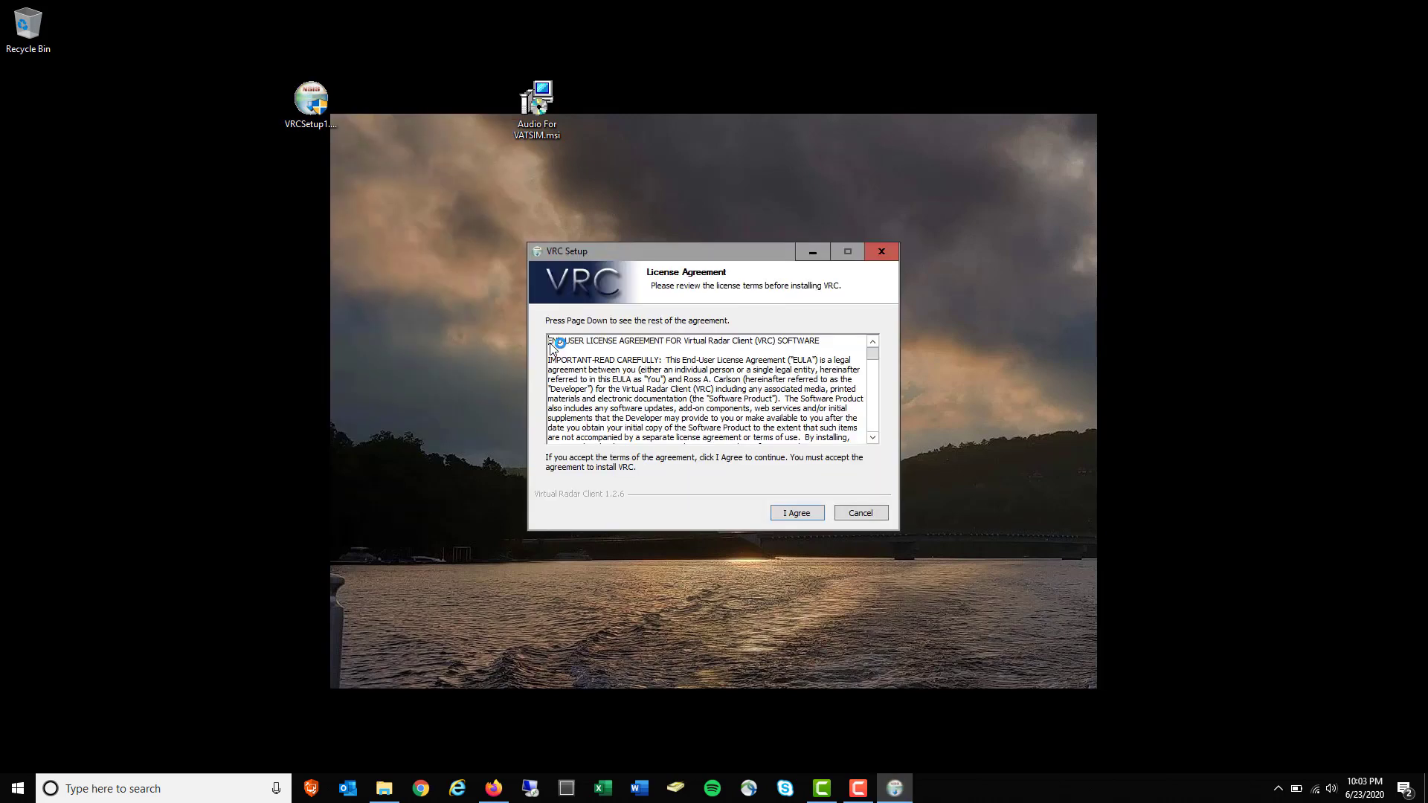
left_click(796, 513)
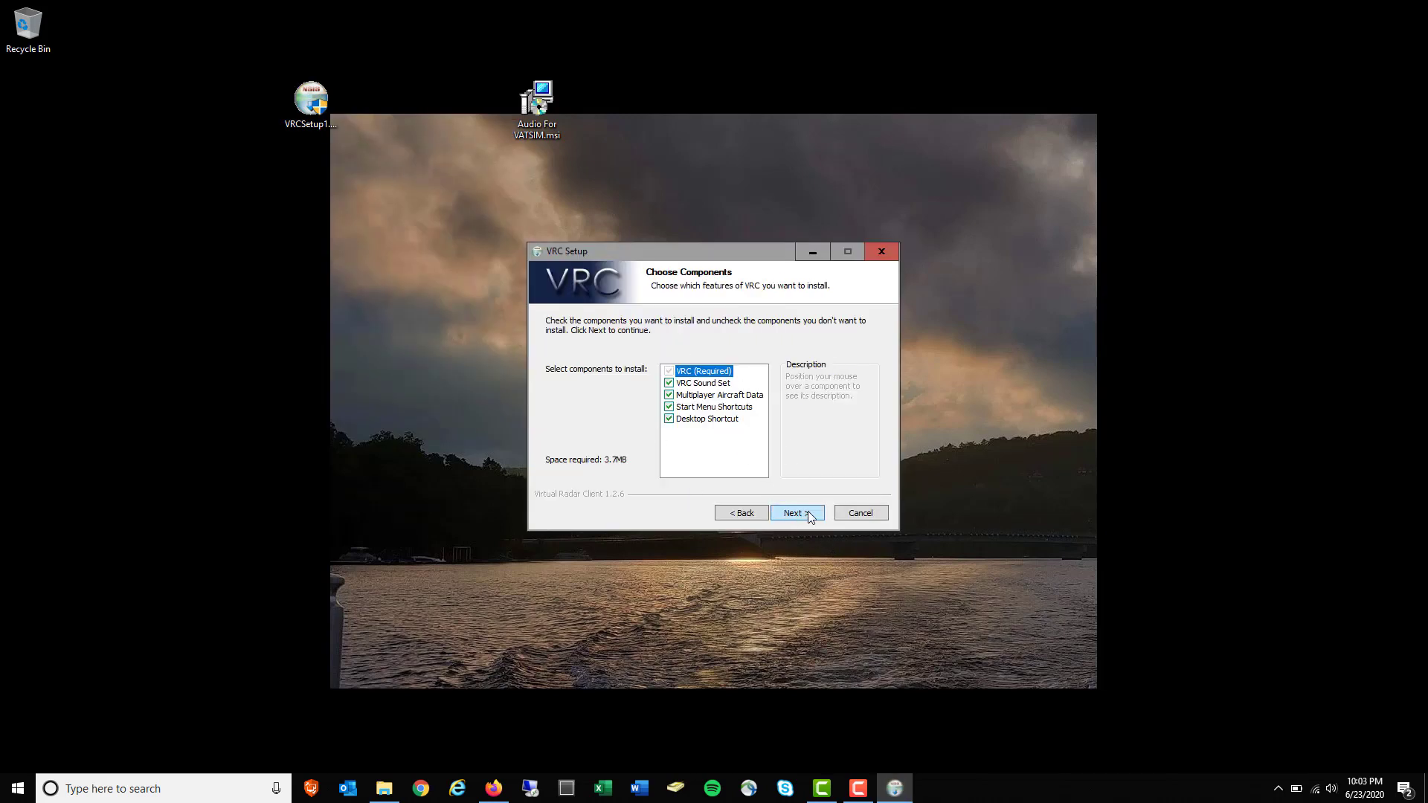
left_click(810, 512)
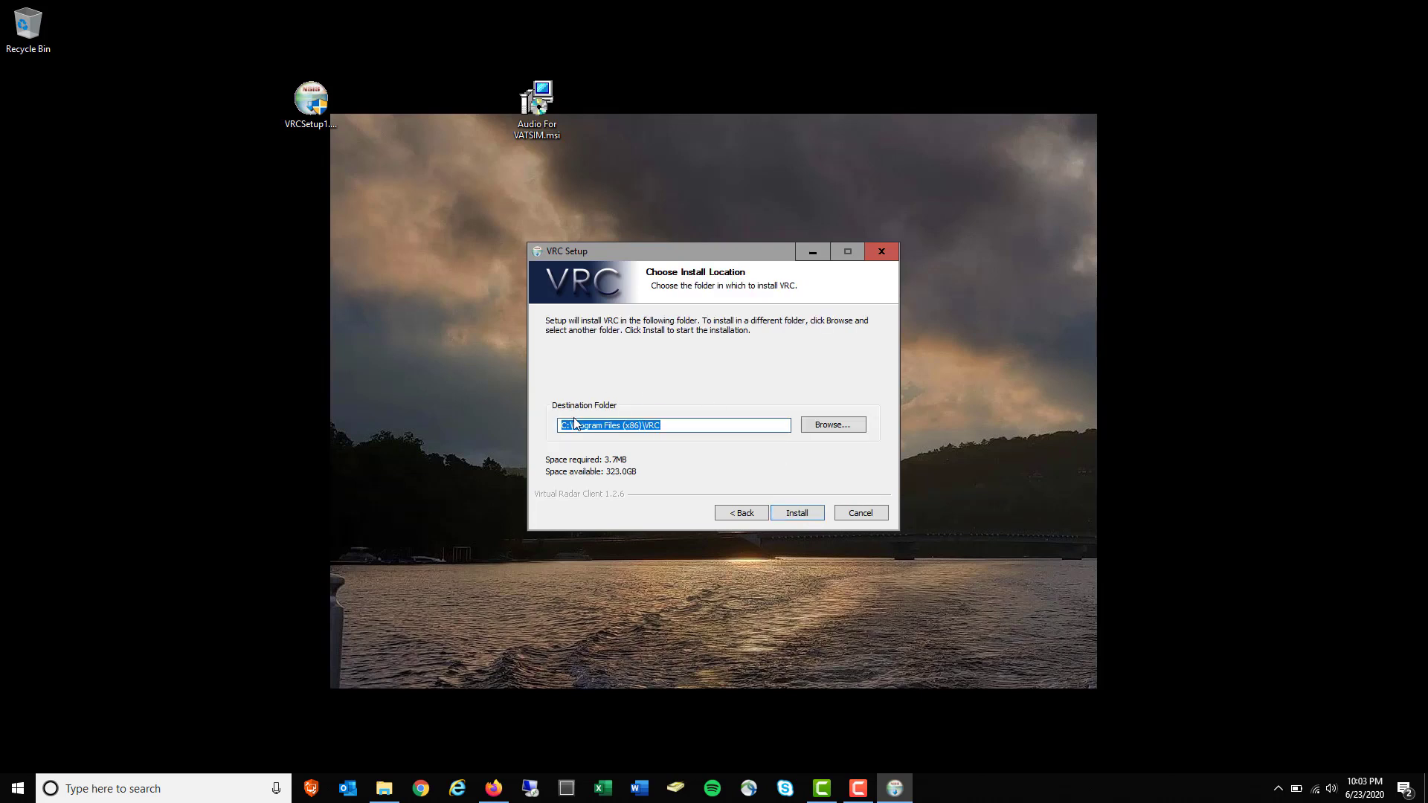
Set the install folder to C:\VRC - Vatsim\VRC and install VRC
left_click(830, 433)
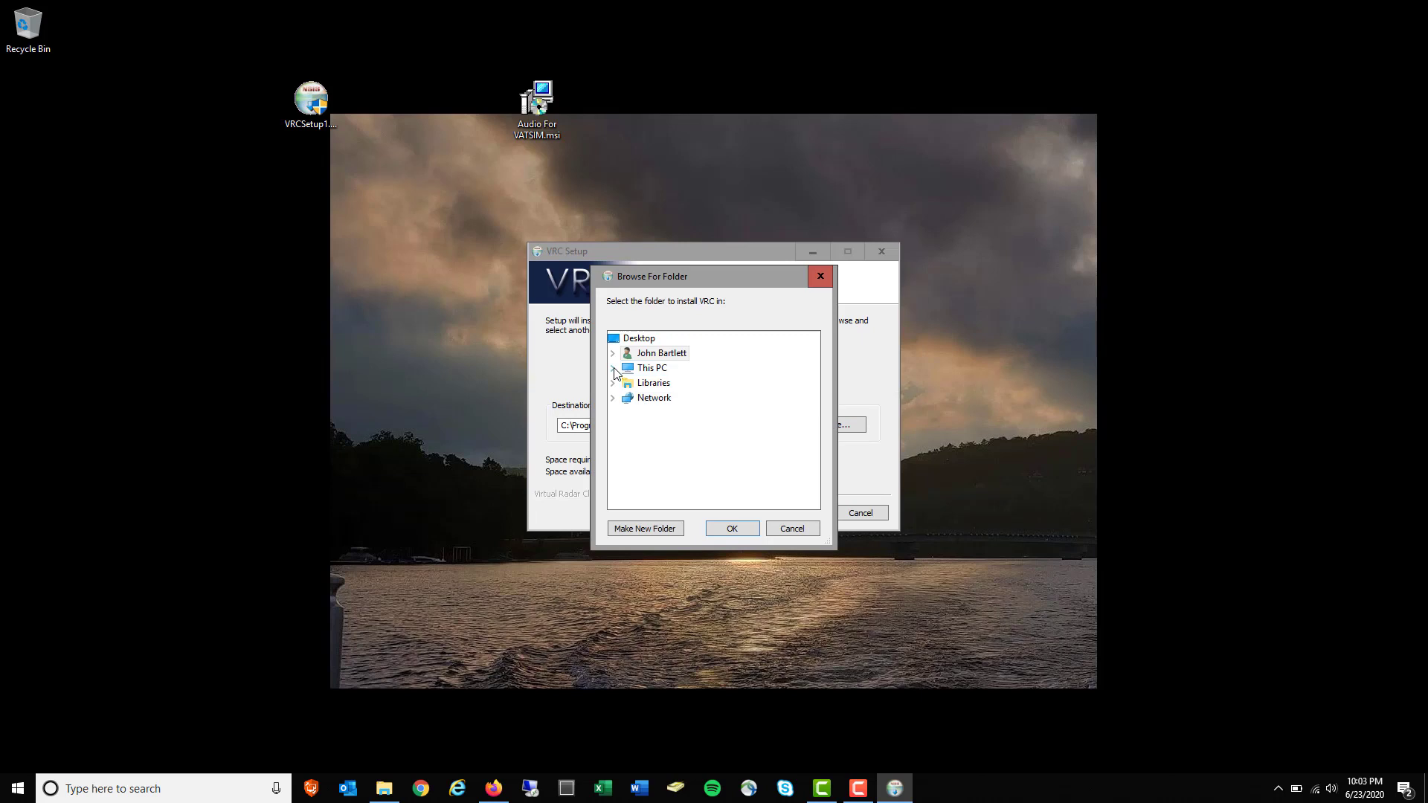
left_click(612, 368)
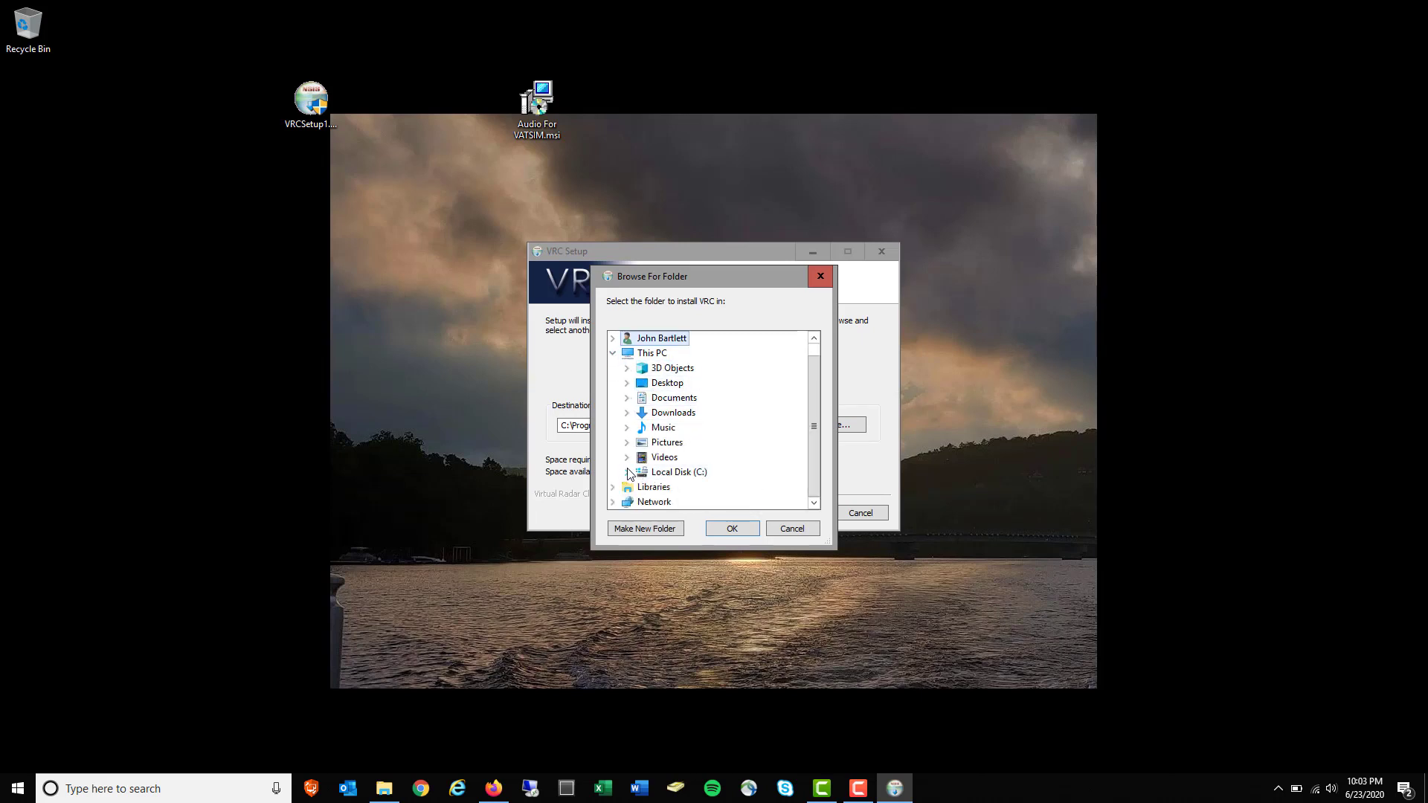
left_click(627, 472)
scroll(721, 479, "down", 4)
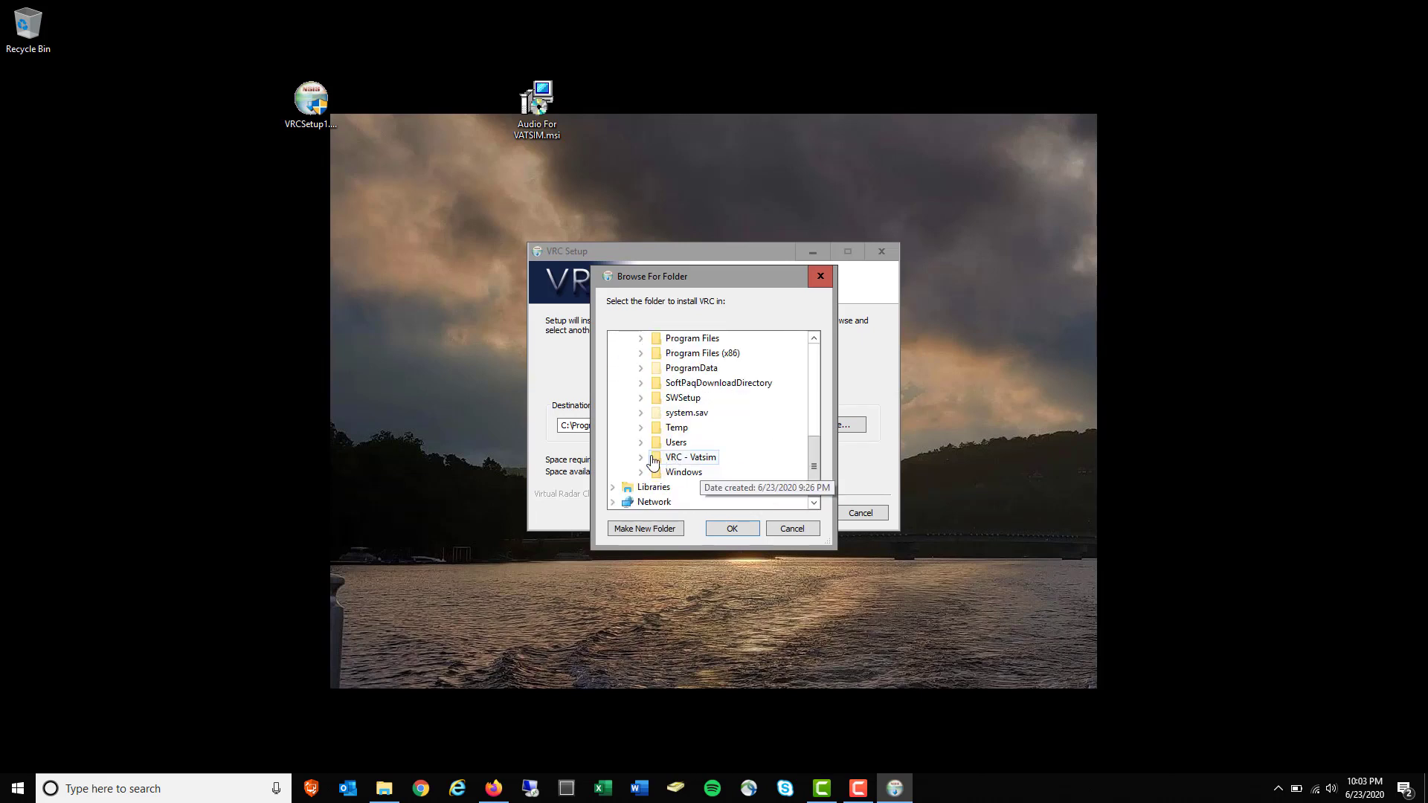
double_click(652, 459)
double_click(654, 443)
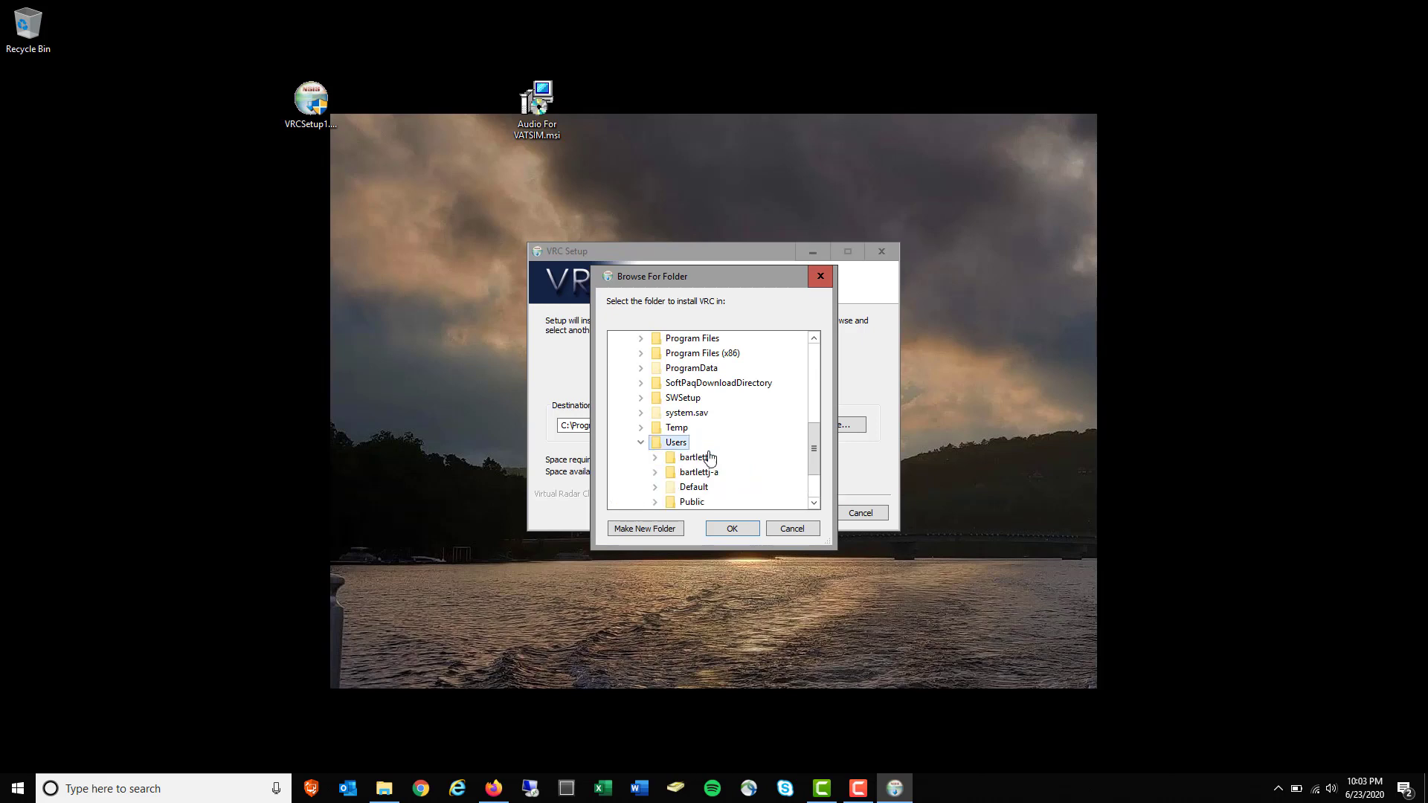
left_click(641, 443)
left_click(688, 457)
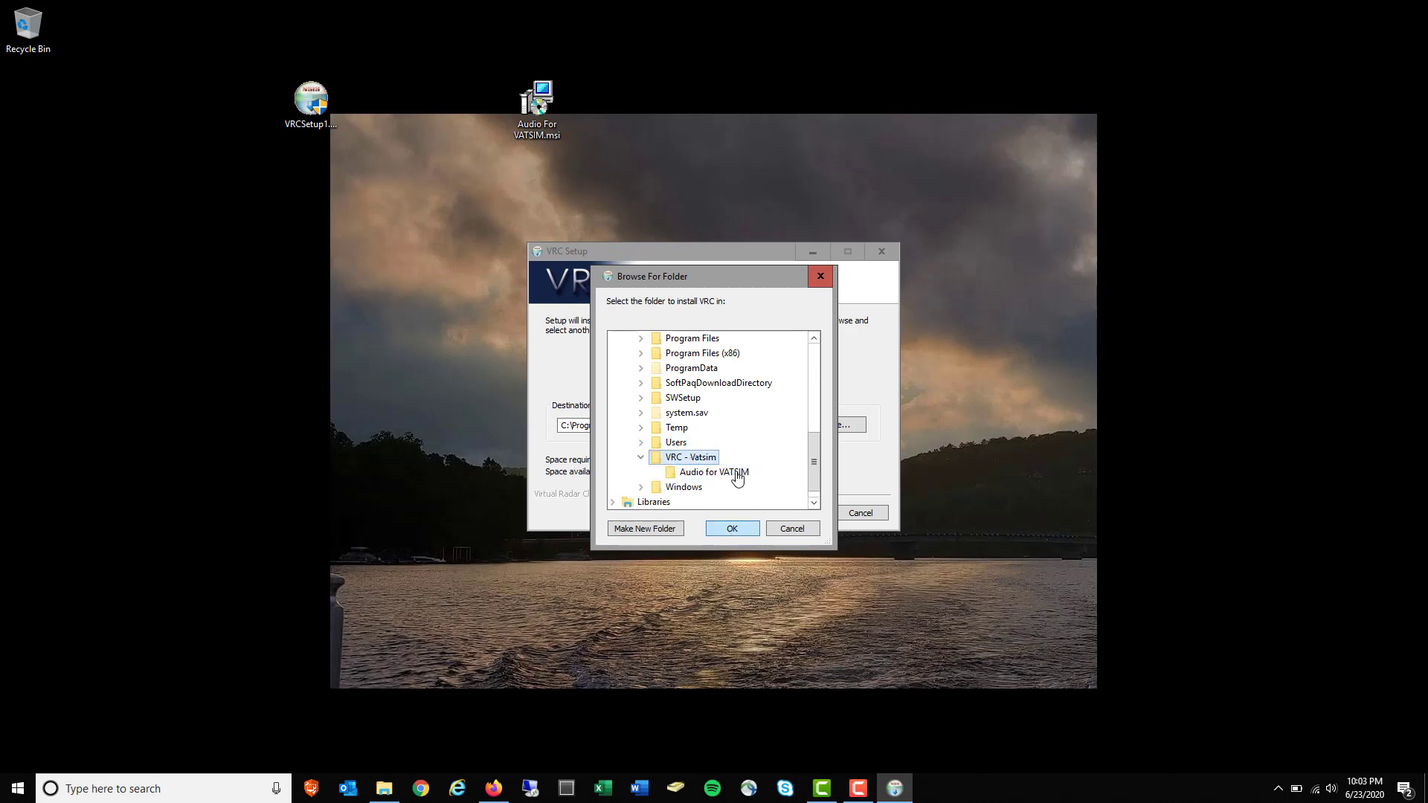
left_click(733, 529)
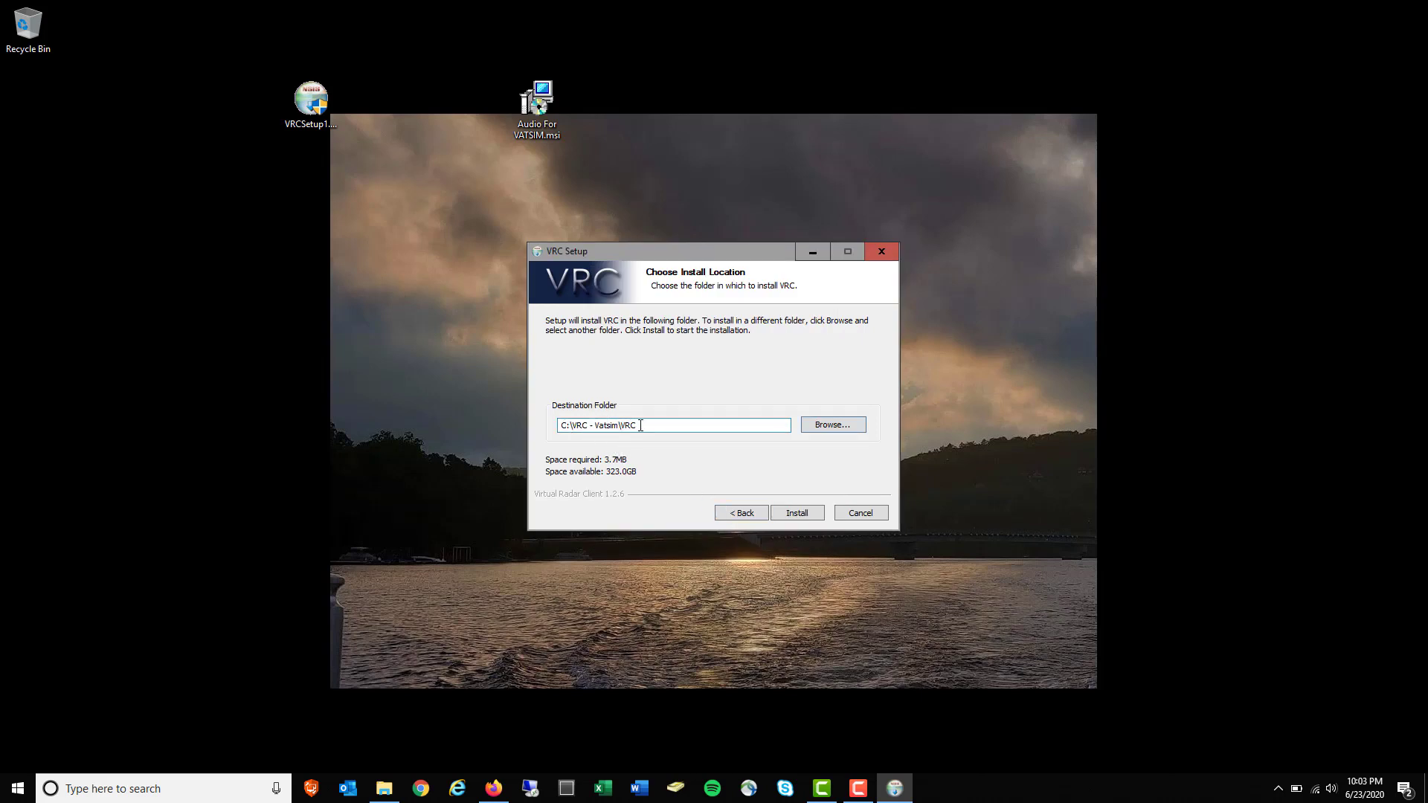
left_click_drag(640, 425, 628, 424)
left_click(809, 516)
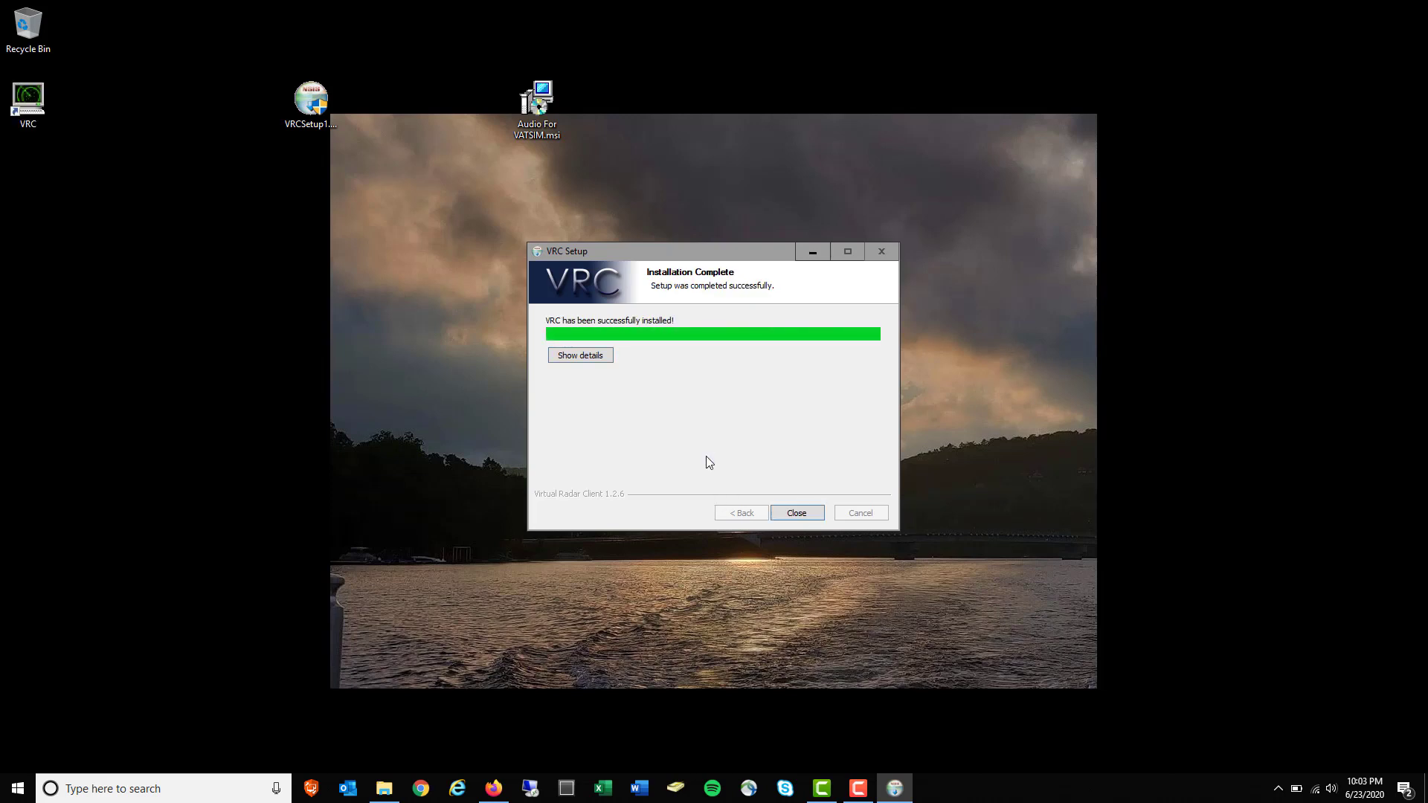
Close the finished installer and confirm VRC.exe is in C:\VRC - Vatsim\VRC
left_click(809, 513)
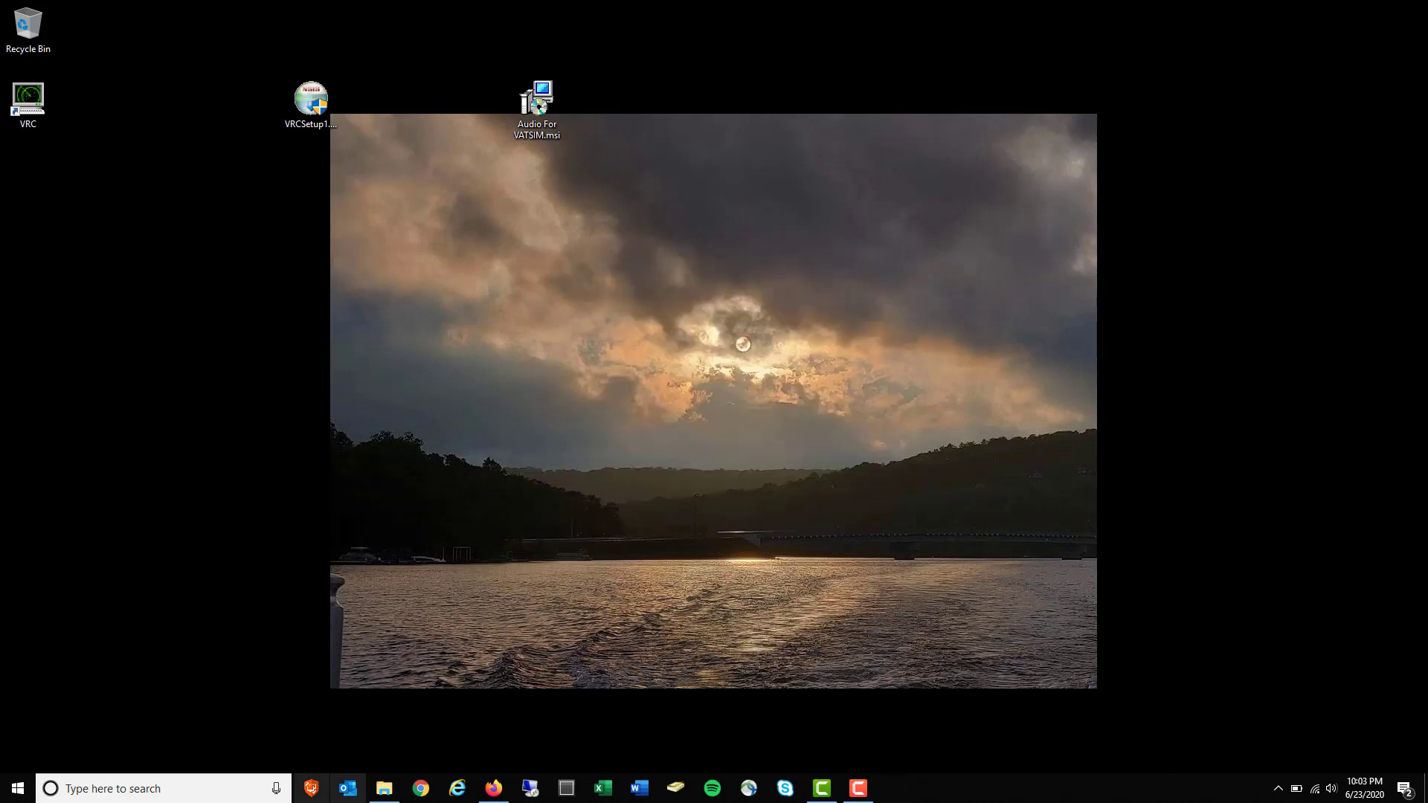
left_click(384, 788)
left_click_drag(28, 100, 245, 205)
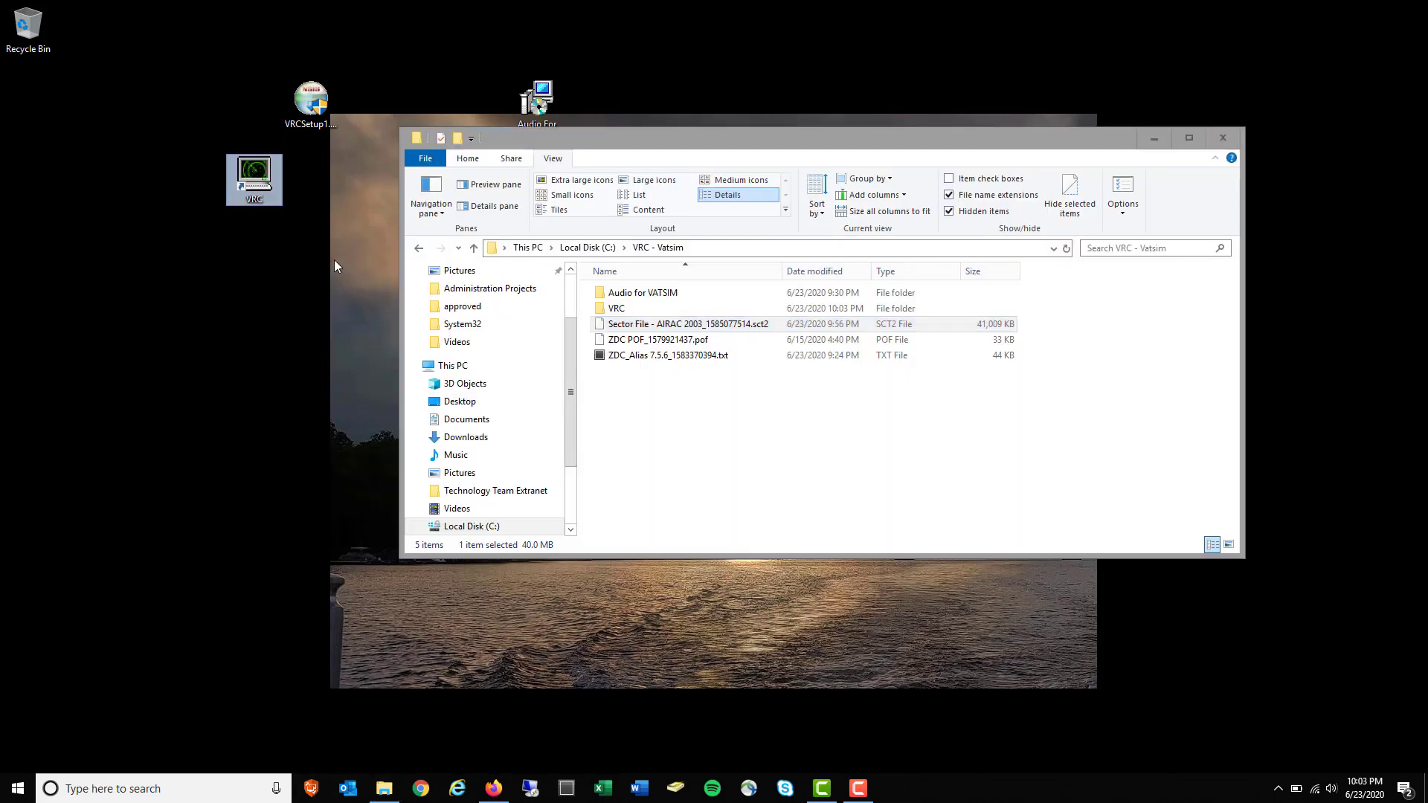
double_click(622, 312)
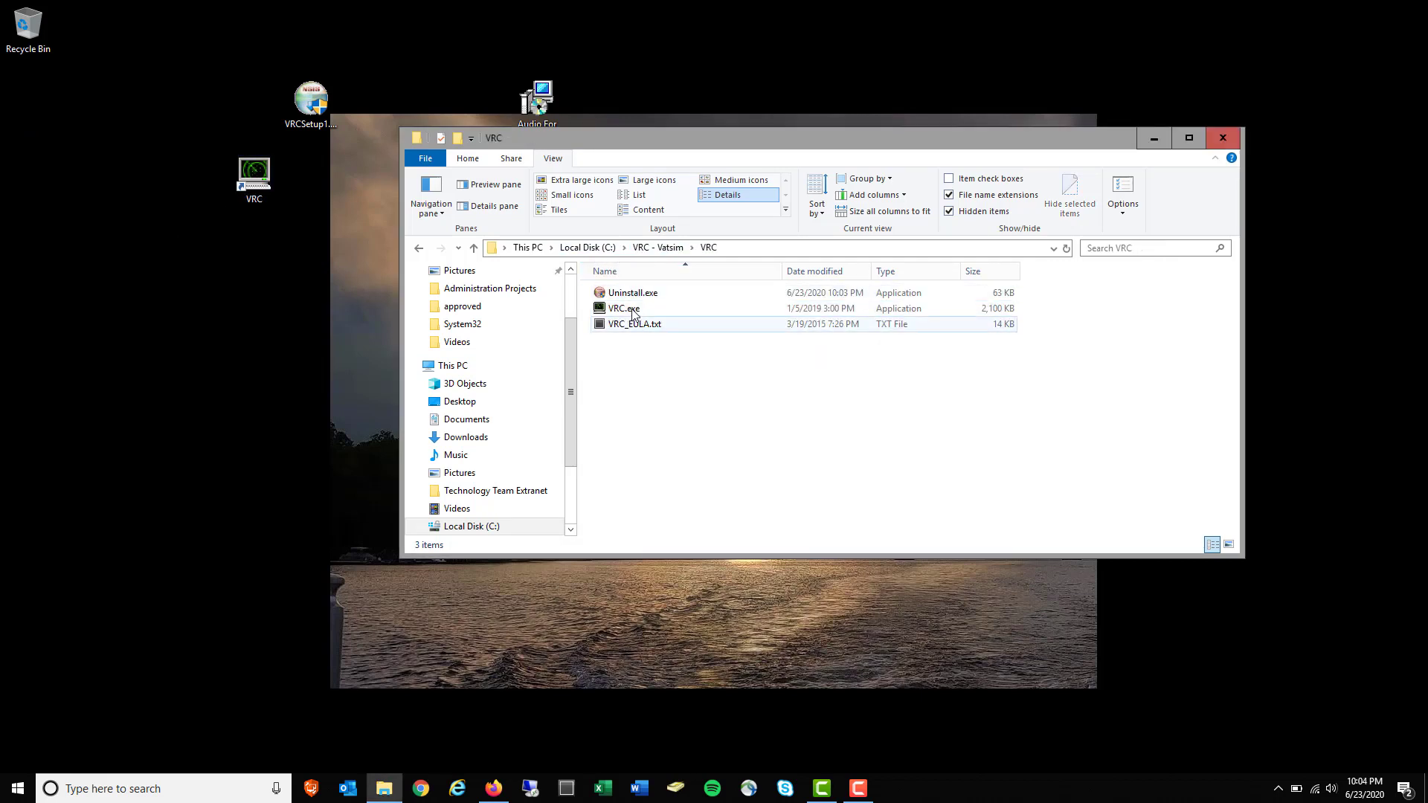
left_click(634, 312)
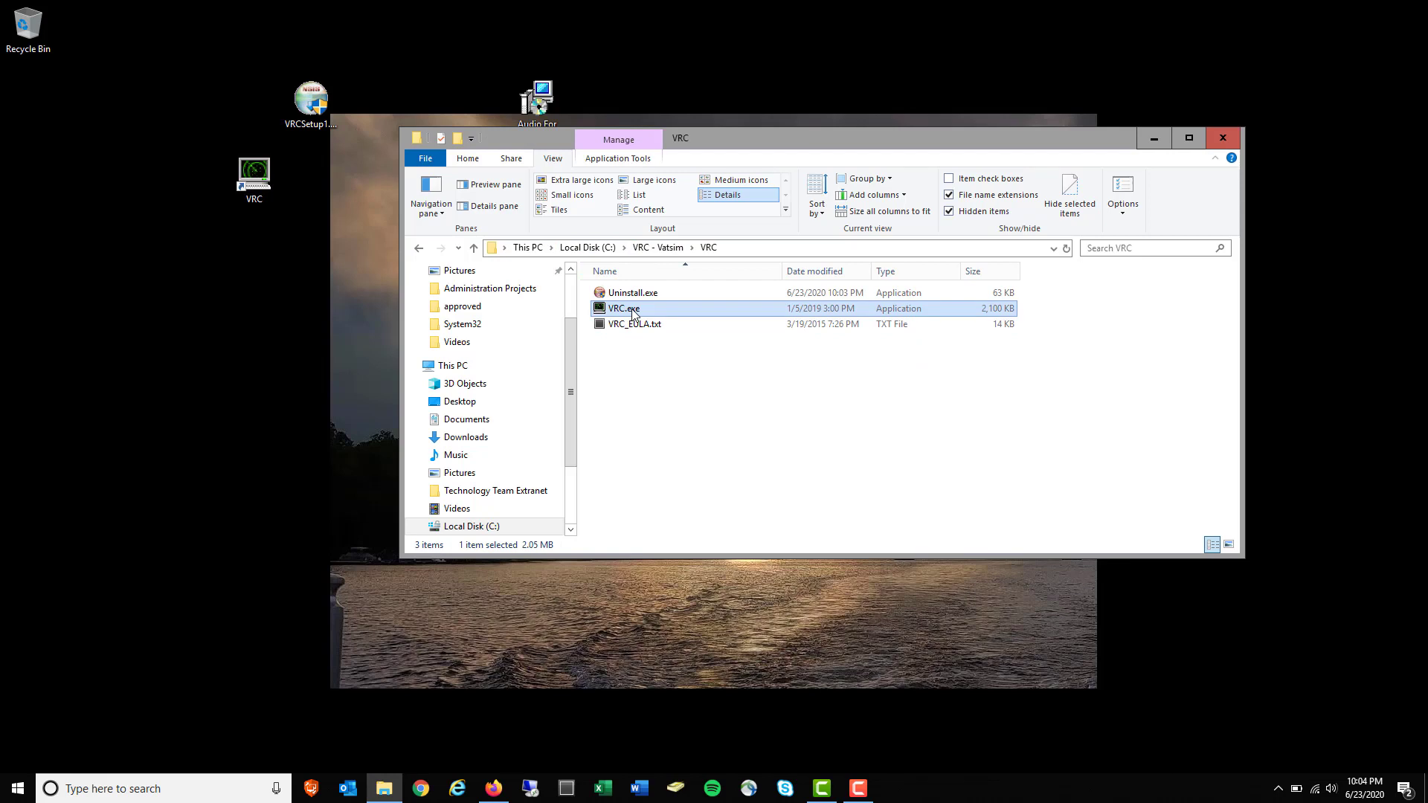
key("alt+Left")
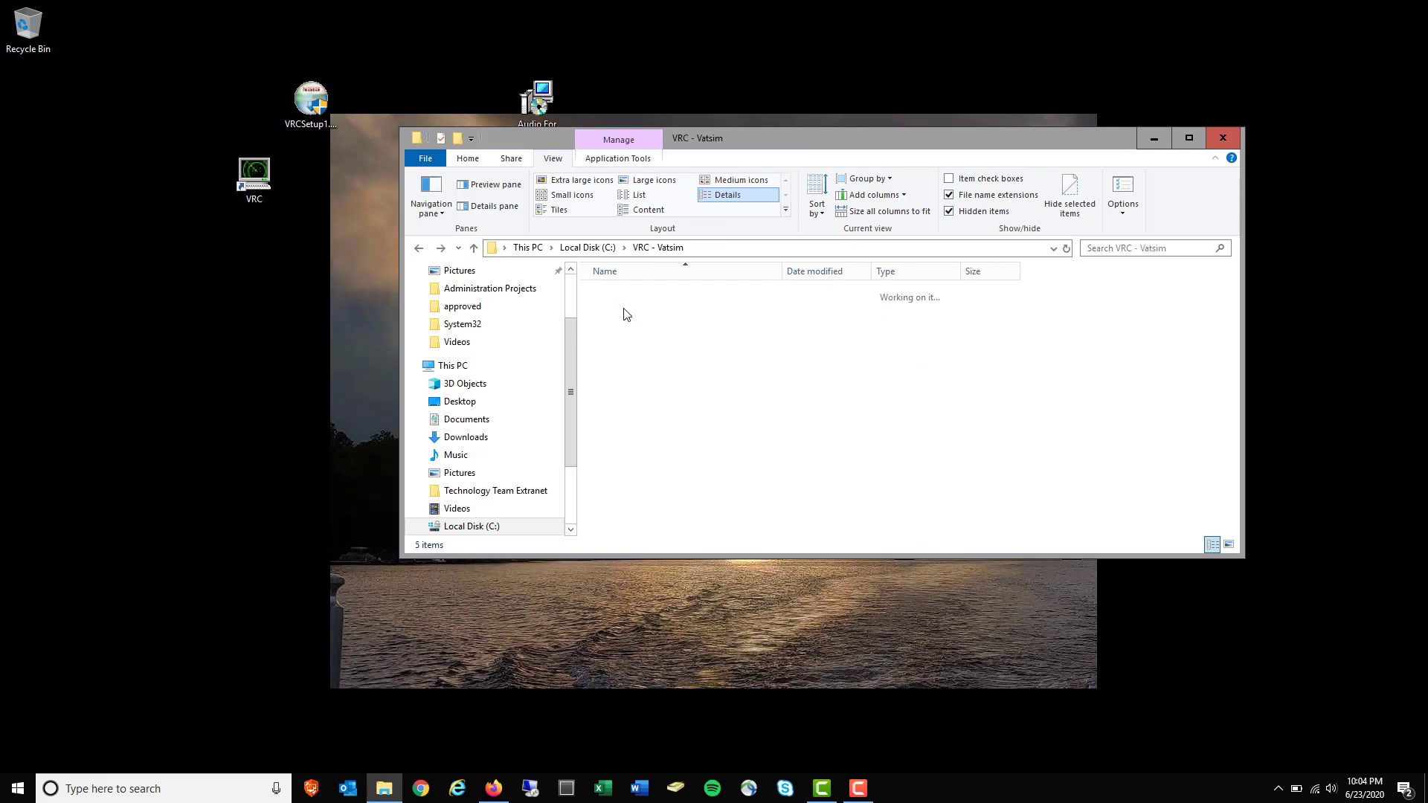
Run the desktop VRC shortcut as administrator and minimise File Explorer
left_click(243, 180)
right_click(243, 180)
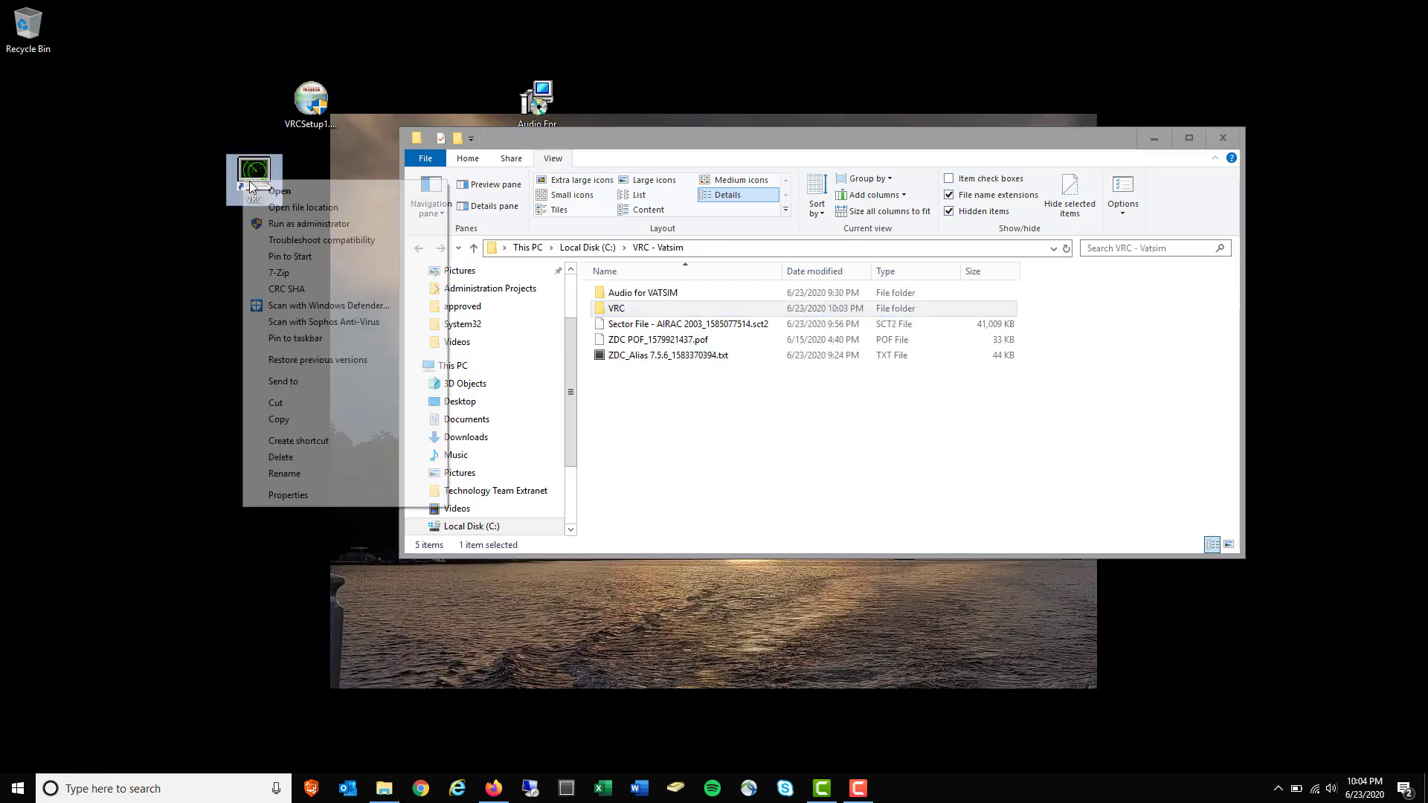
left_click(289, 223)
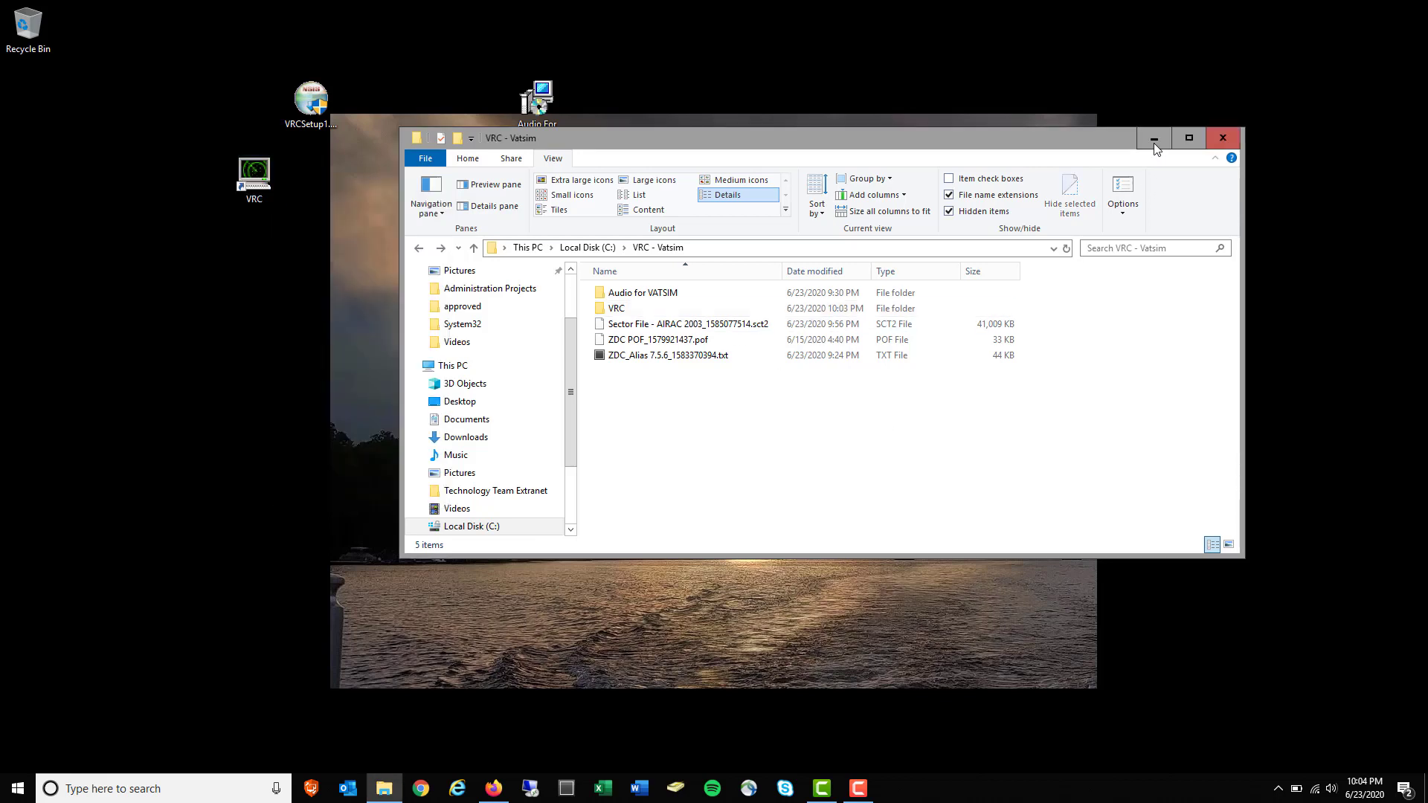
left_click(1154, 139)
right_click(269, 178)
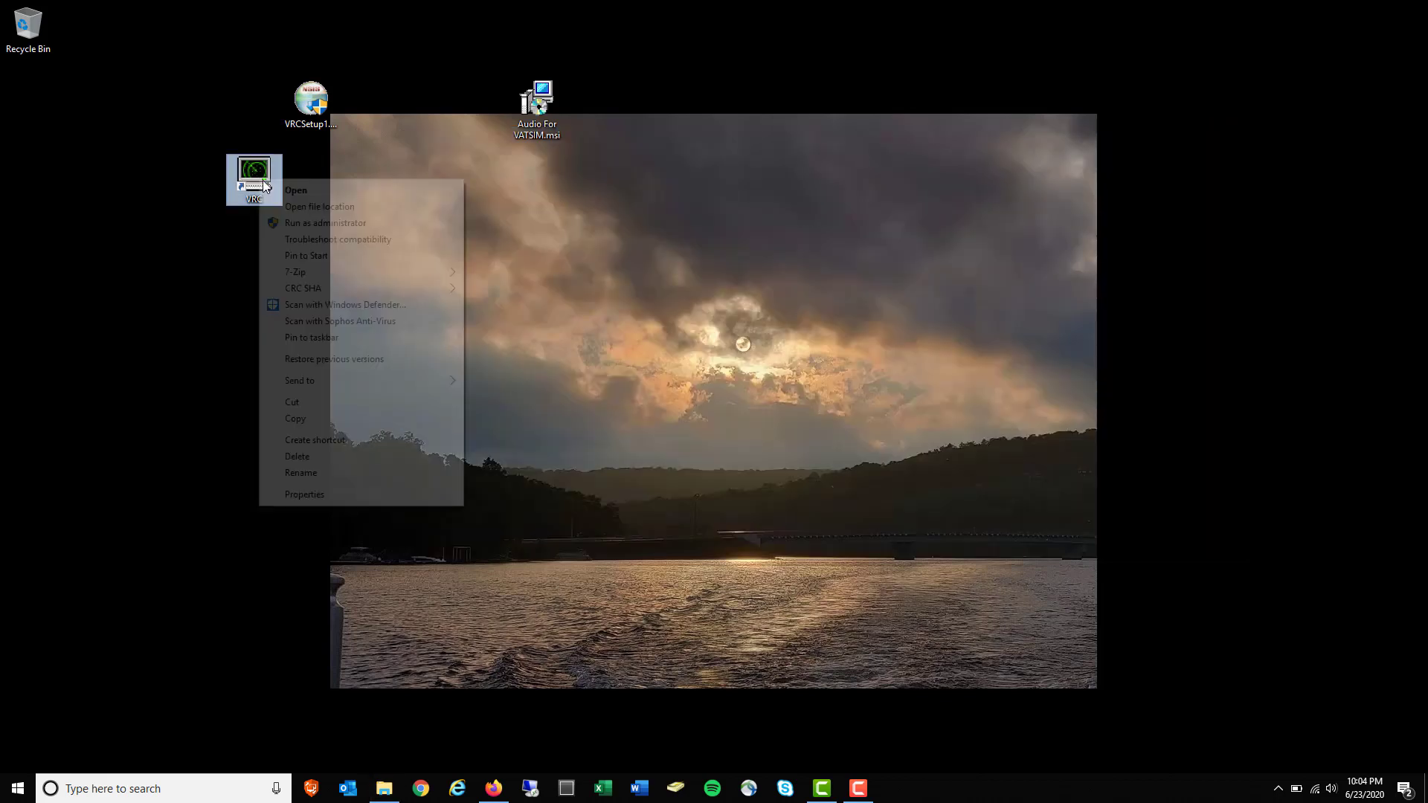
Start VRC on the Default profile, maximise its window, and close Controllers & Chat
left_click(314, 220)
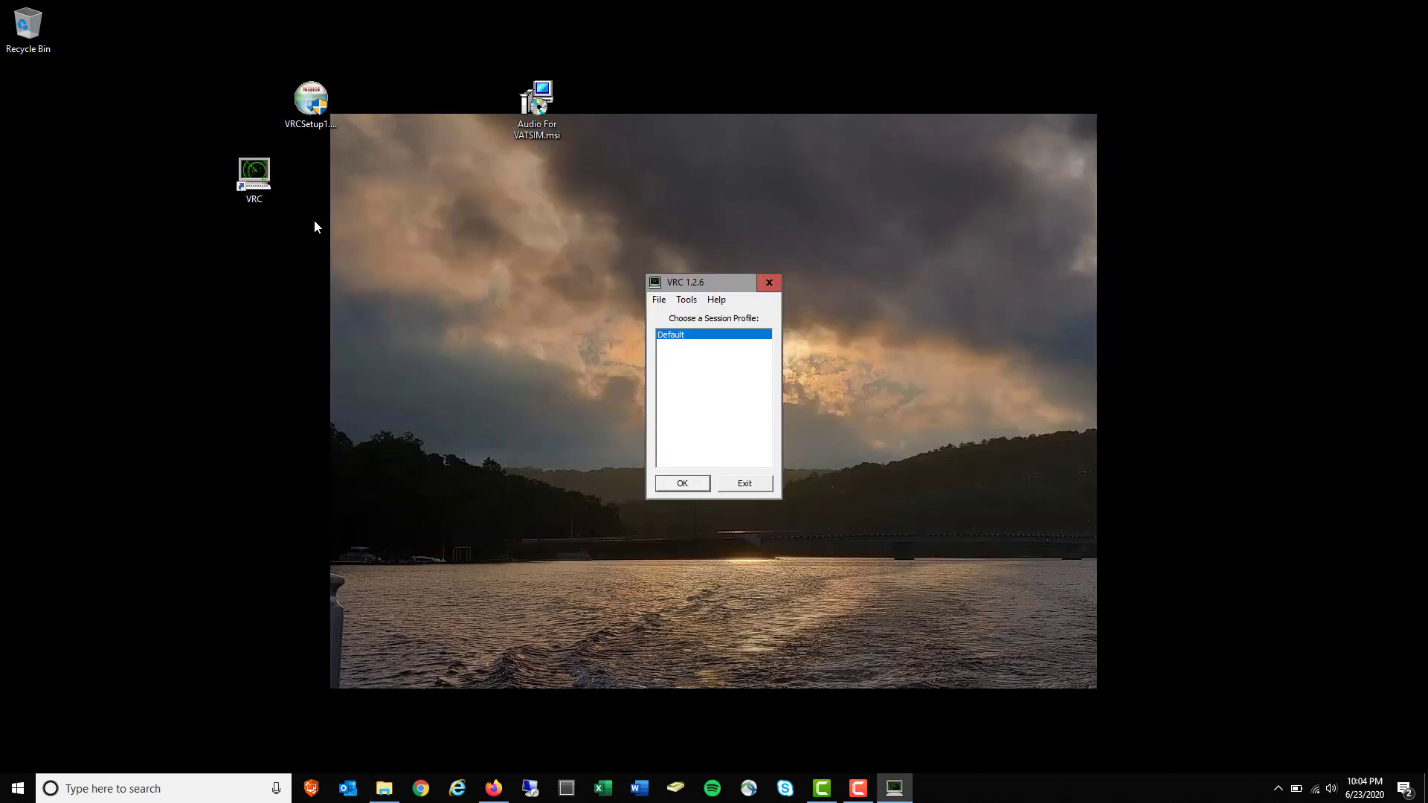
mouse_move(695, 283)
left_mouse_down()
mouse_move(613, 261)
mouse_move(699, 271)
left_mouse_up()
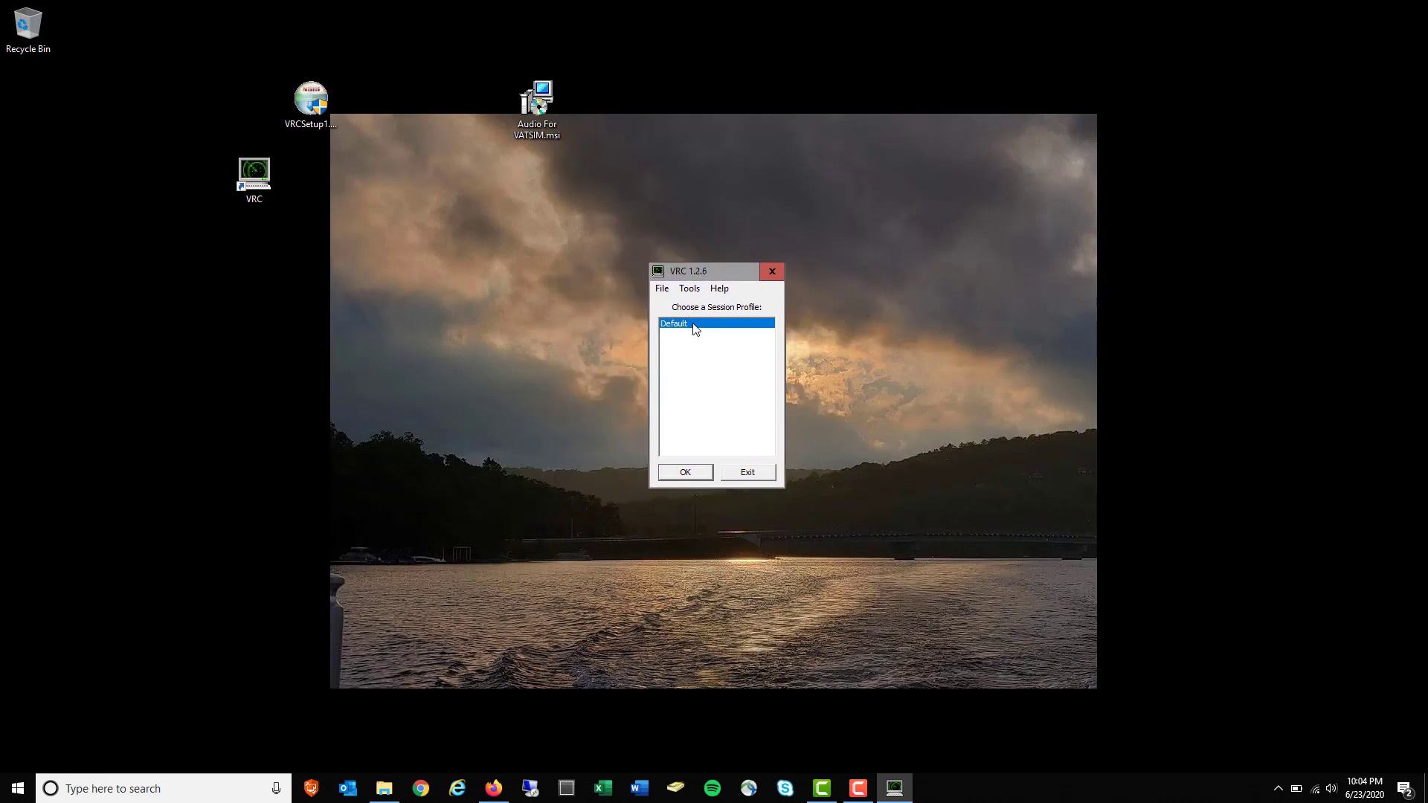
left_click(690, 474)
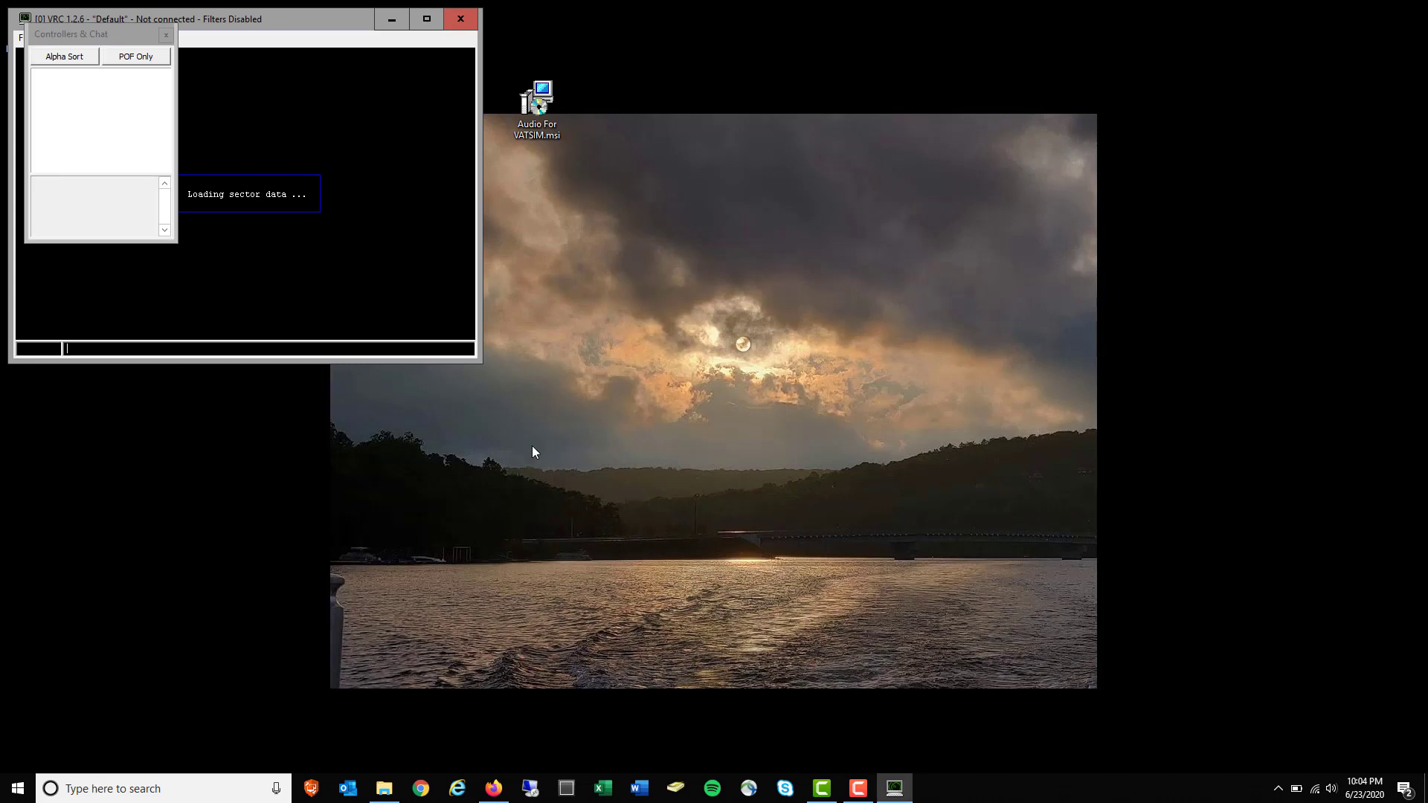
left_click(425, 28)
left_click_drag(82, 38, 1306, 112)
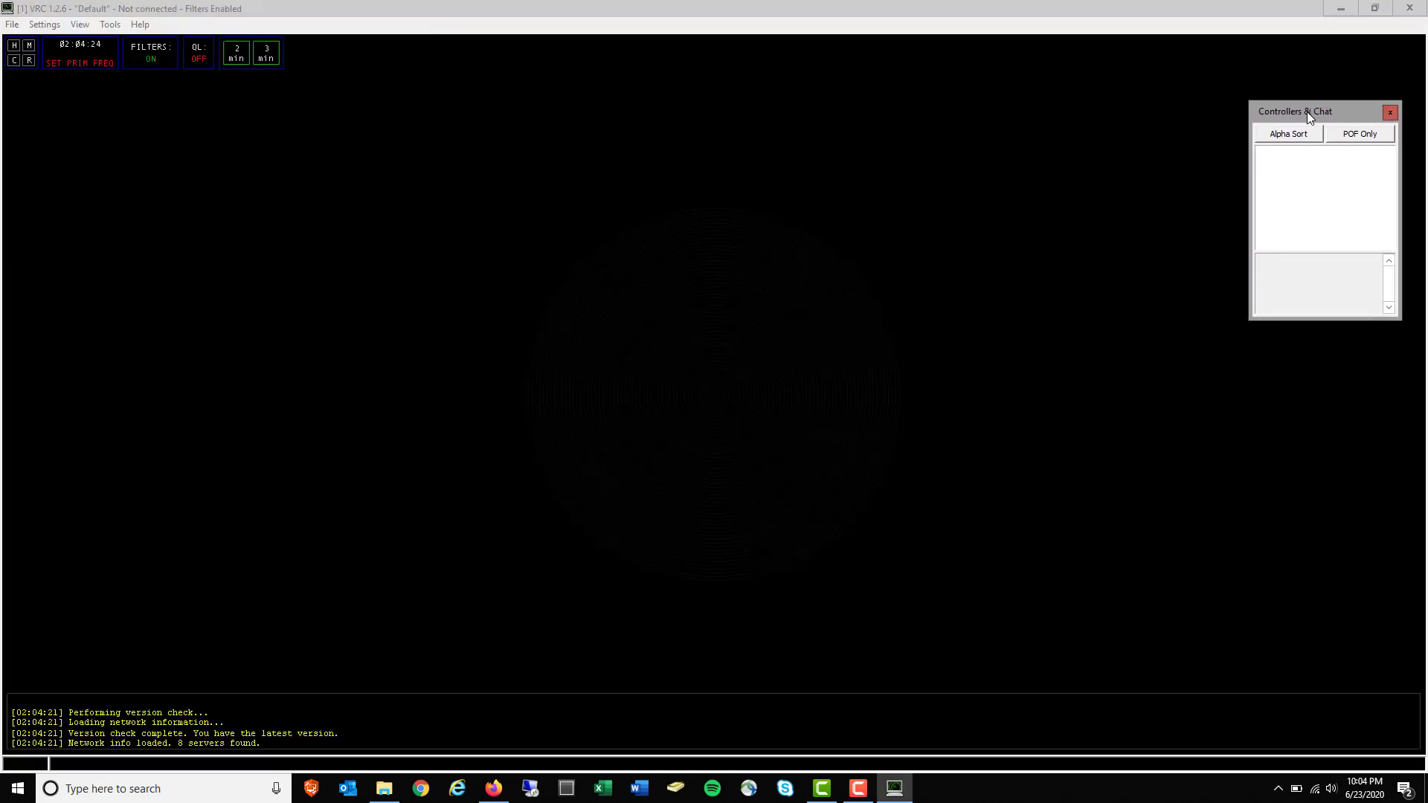
left_click(1390, 113)
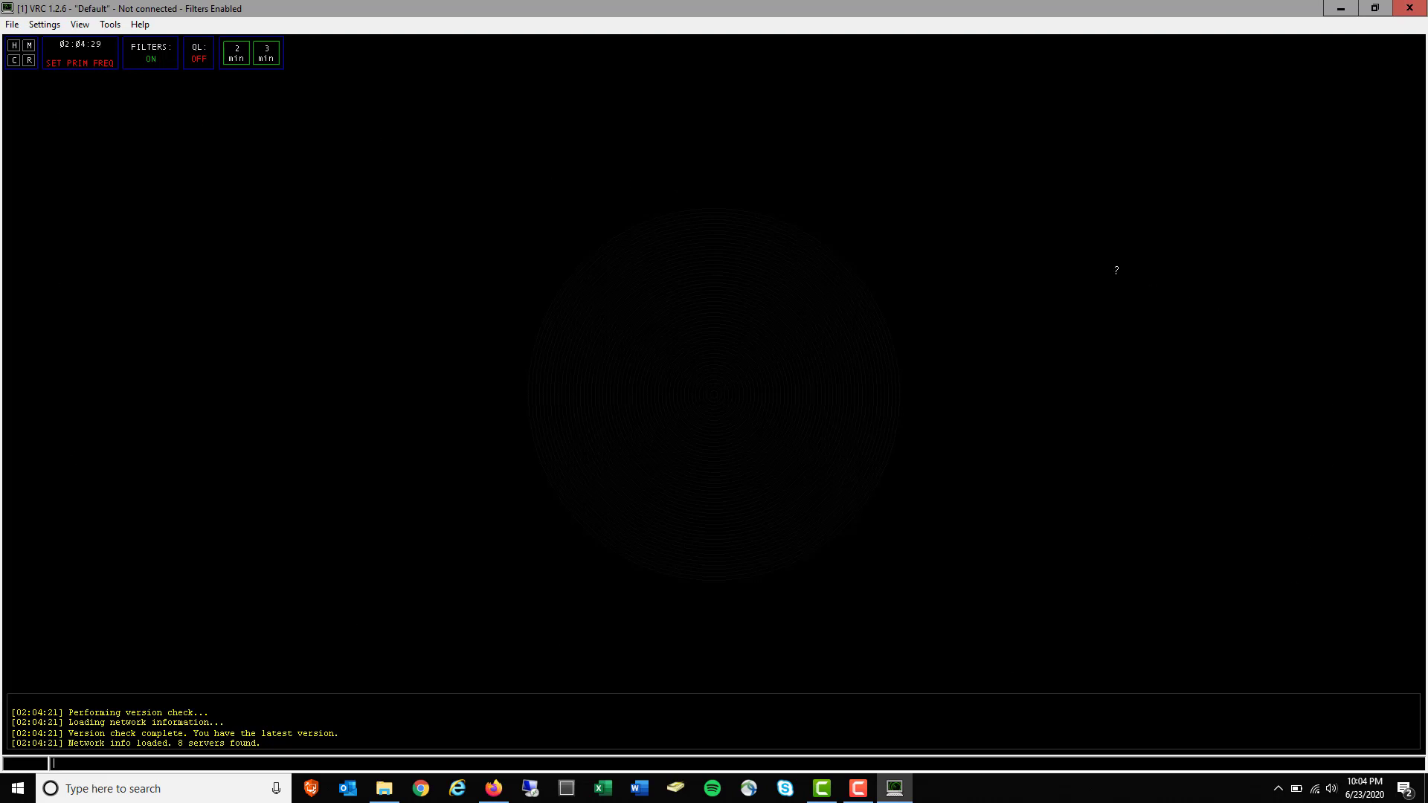
Load the AIRAC 2003 .sct2 sector file from C:\VRC - Vatsim via File > Open Sector
left_click(12, 26)
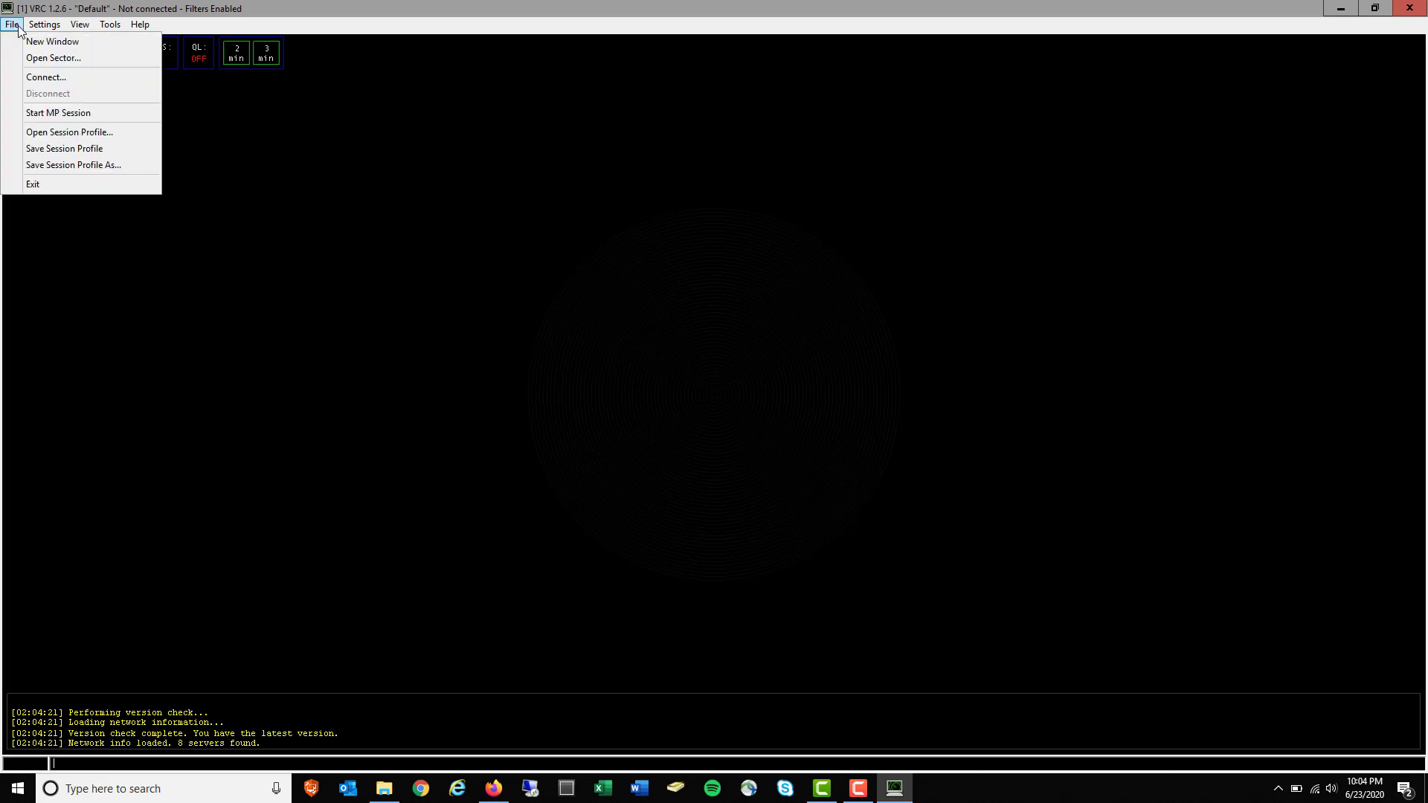
left_click(44, 60)
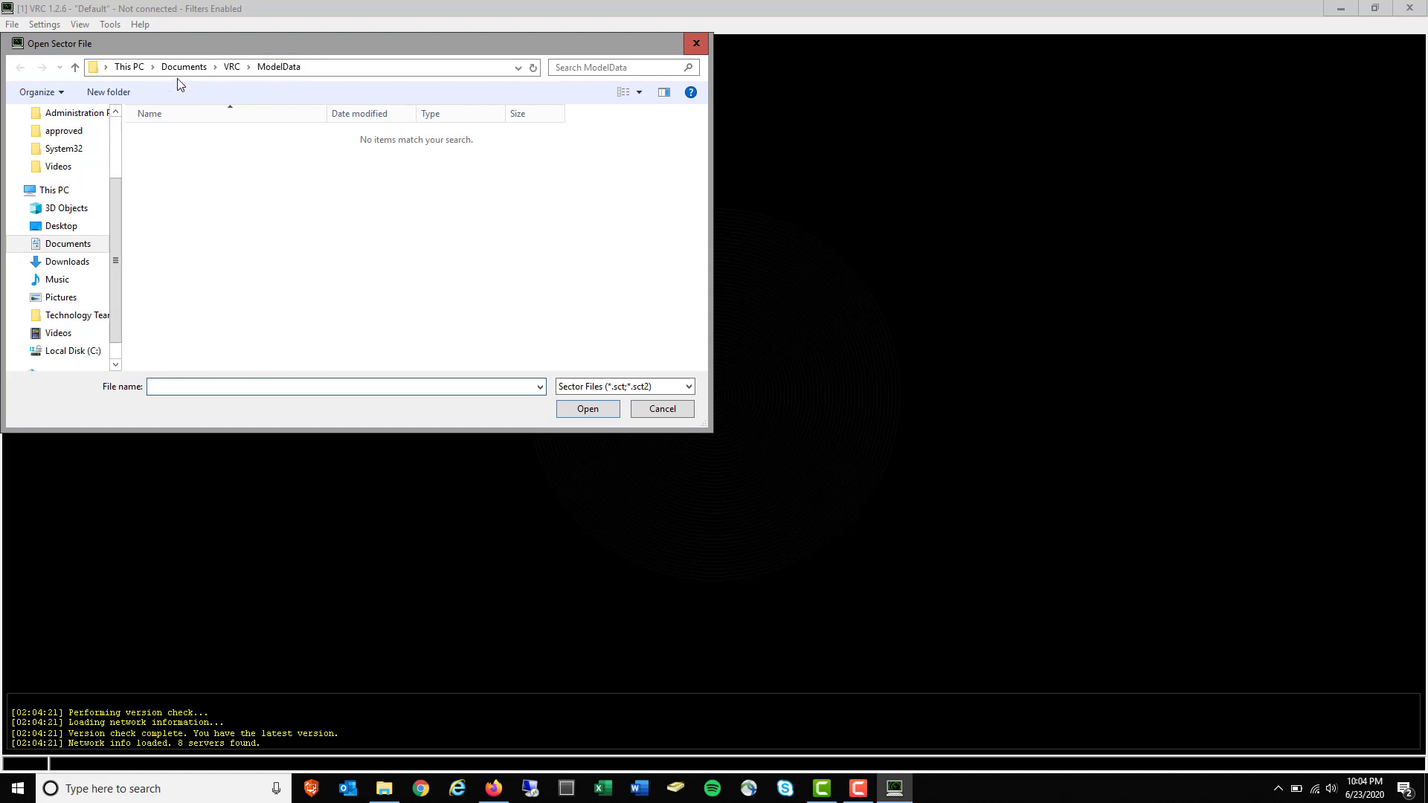
scroll(77, 316, "down", 2)
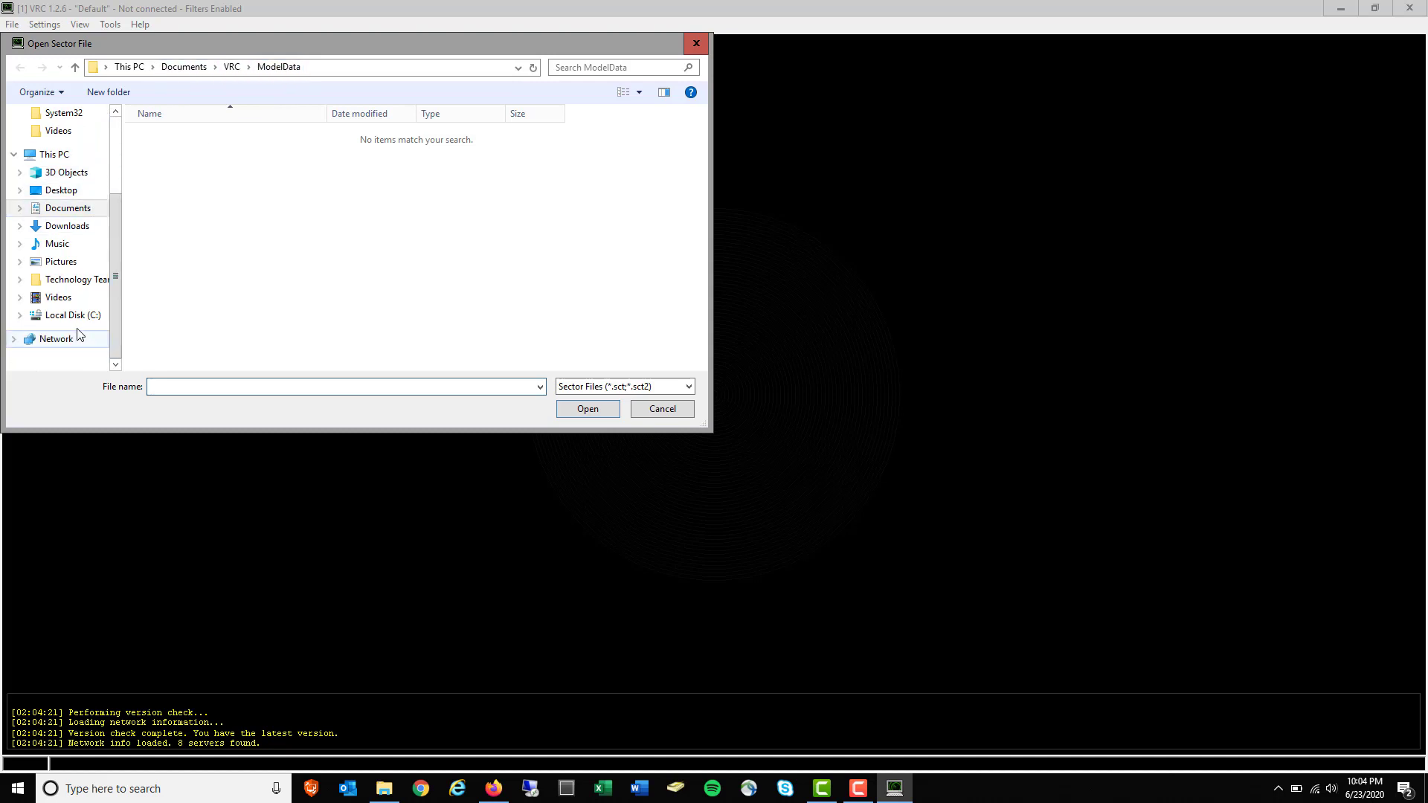
left_click(76, 317)
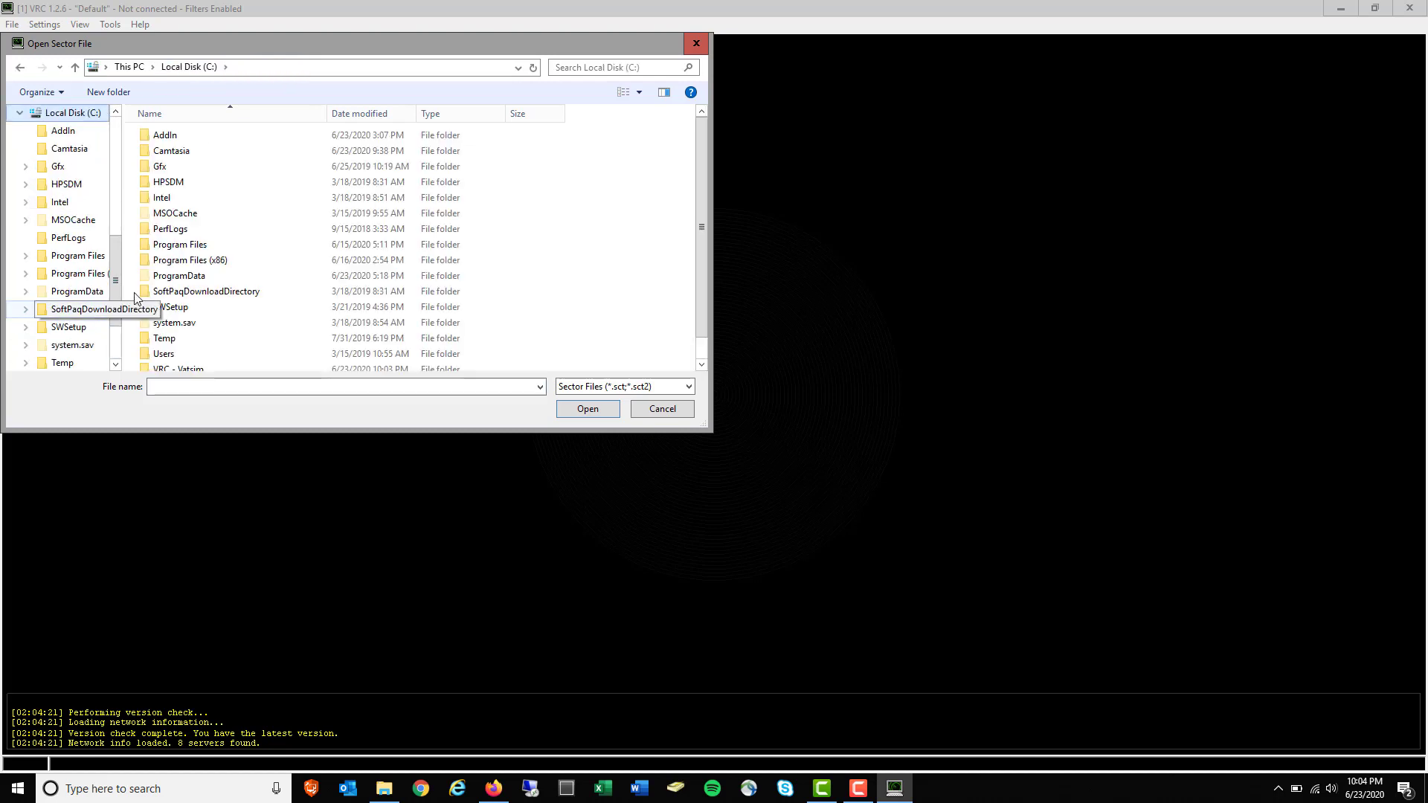
scroll(74, 320, "down", 2)
left_click(74, 326)
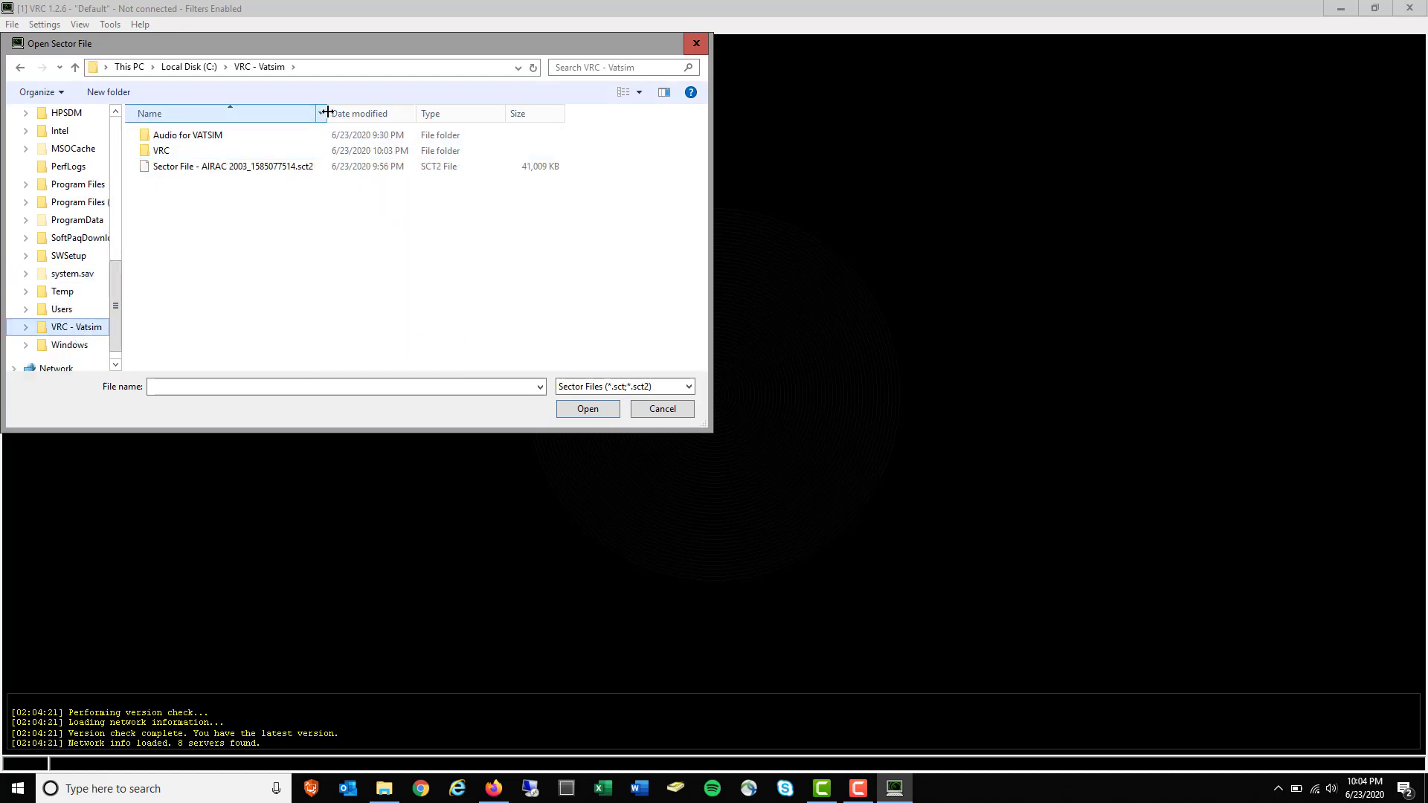
left_click_drag(328, 120, 374, 121)
left_click(182, 168)
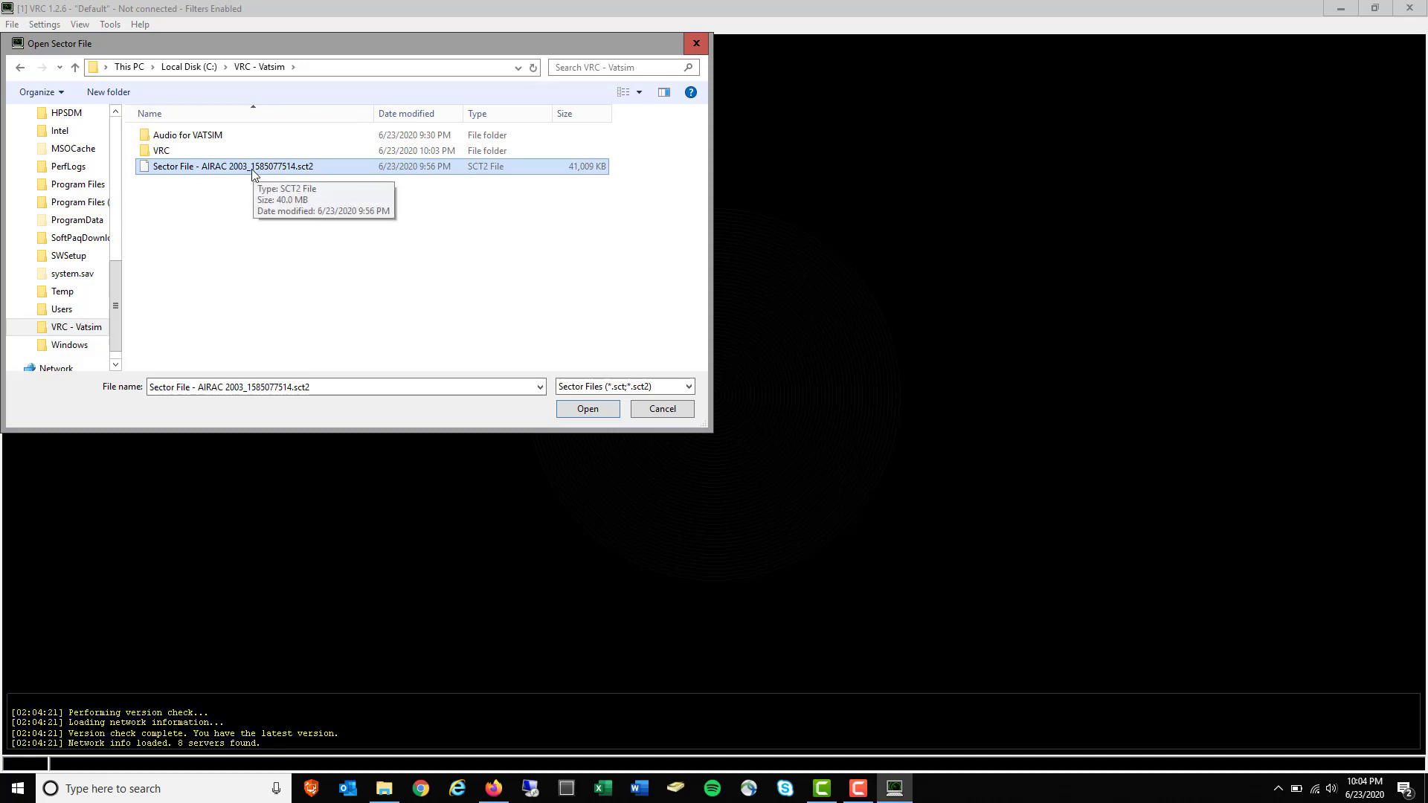
left_click(559, 406)
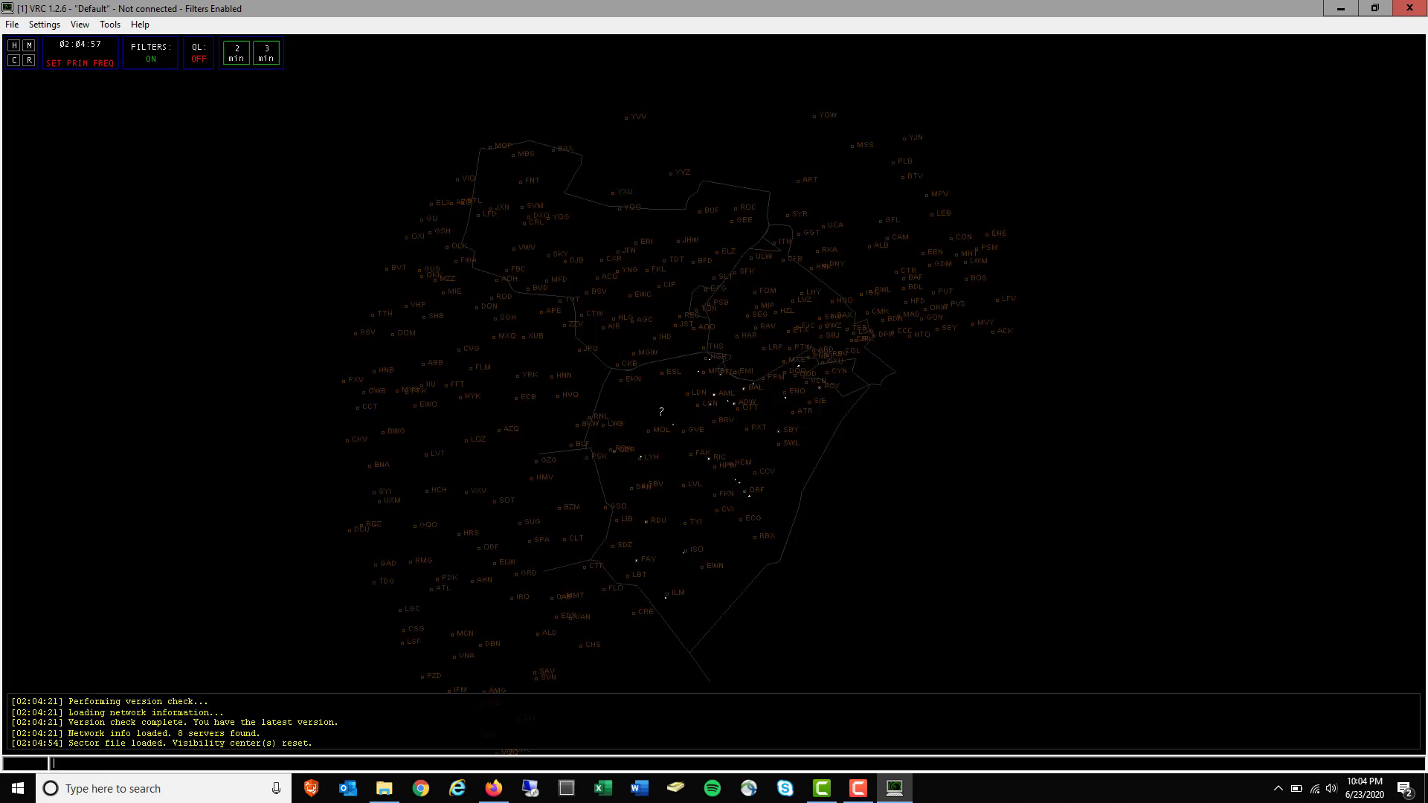
Pan and zoom the radar map toward the area of interest
left_click_drag(714, 402, 605, 309)
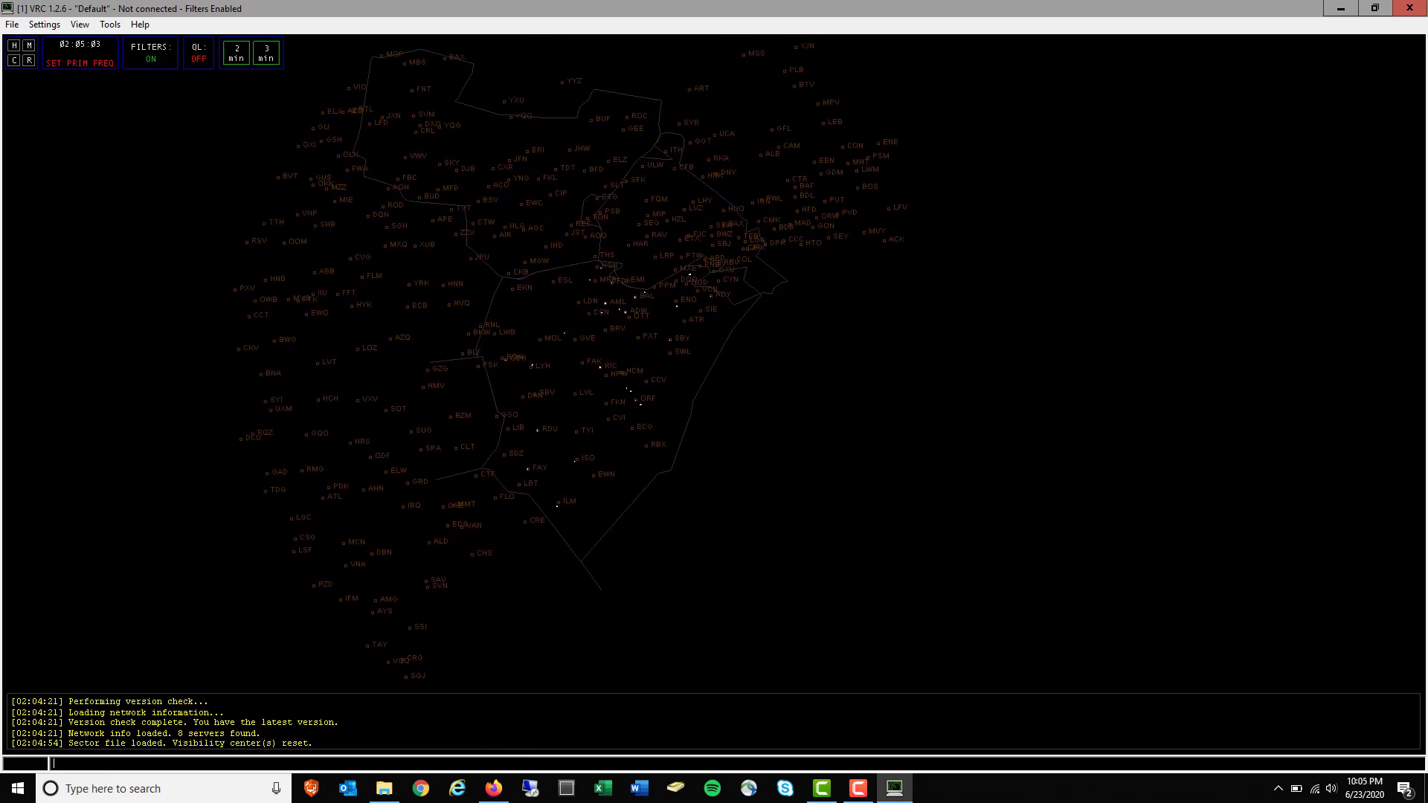
mouse_move(717, 324)
left_mouse_down()
mouse_move(641, 497)
mouse_move(730, 296)
mouse_move(722, 316)
left_mouse_up()
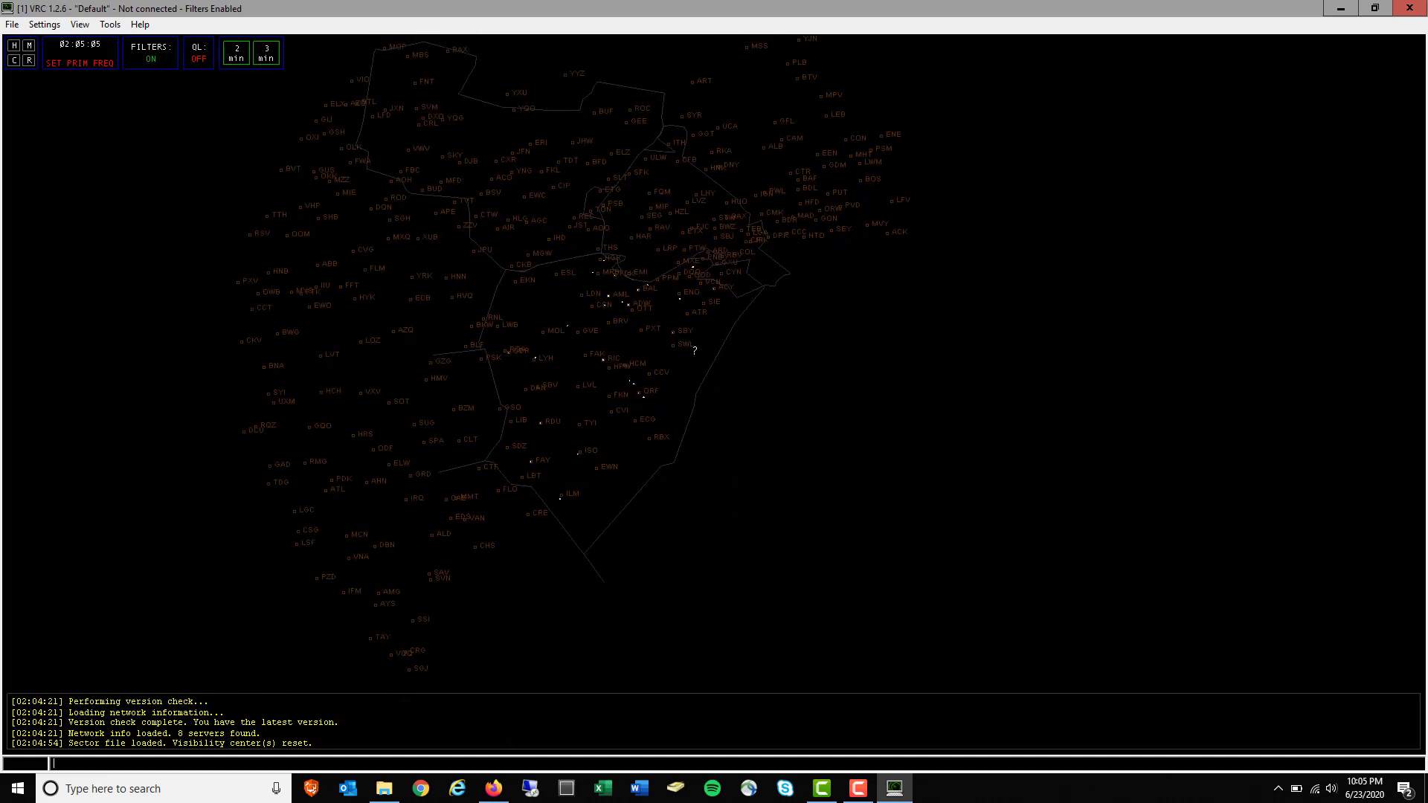
scroll(686, 356, "up", 3)
left_click_drag(627, 362, 749, 347)
scroll(720, 373, "up", 2)
scroll(753, 318, "up", 1)
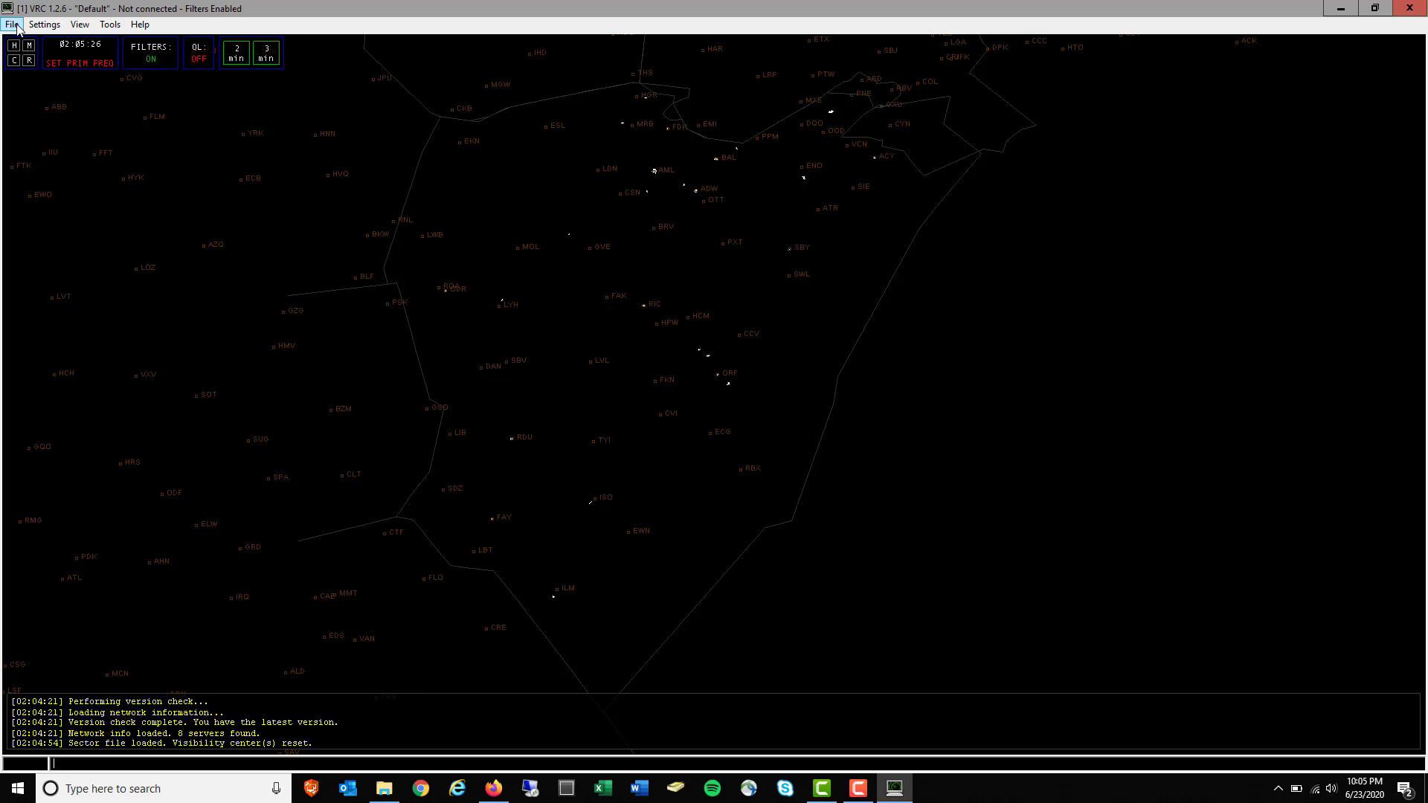
Zoom into the airport until its runway, taxiway and terminal outlines fill the scope centre
left_click_drag(709, 160, 671, 240)
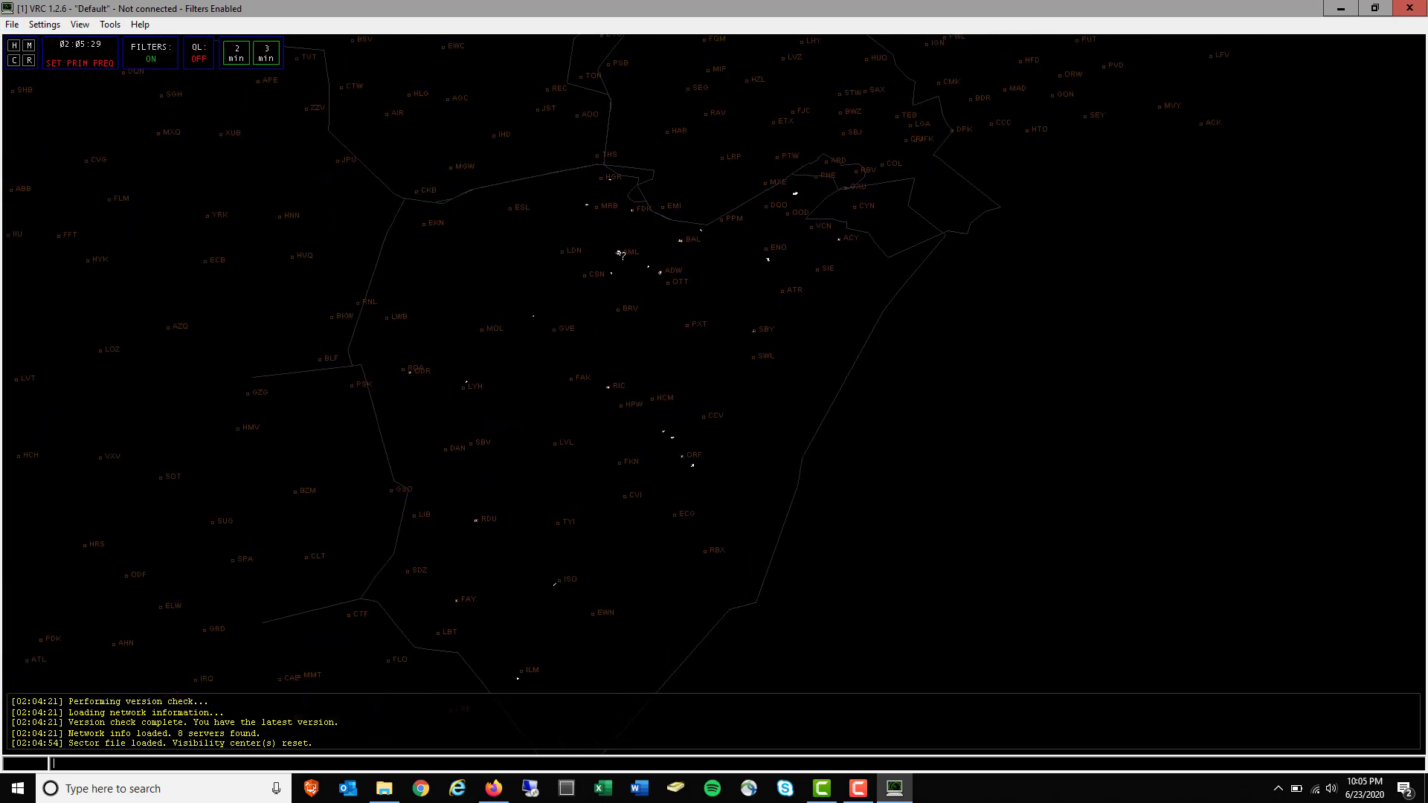
scroll(624, 256, "up", 4)
scroll(624, 256, "up", 2)
left_click_drag(591, 178, 761, 344)
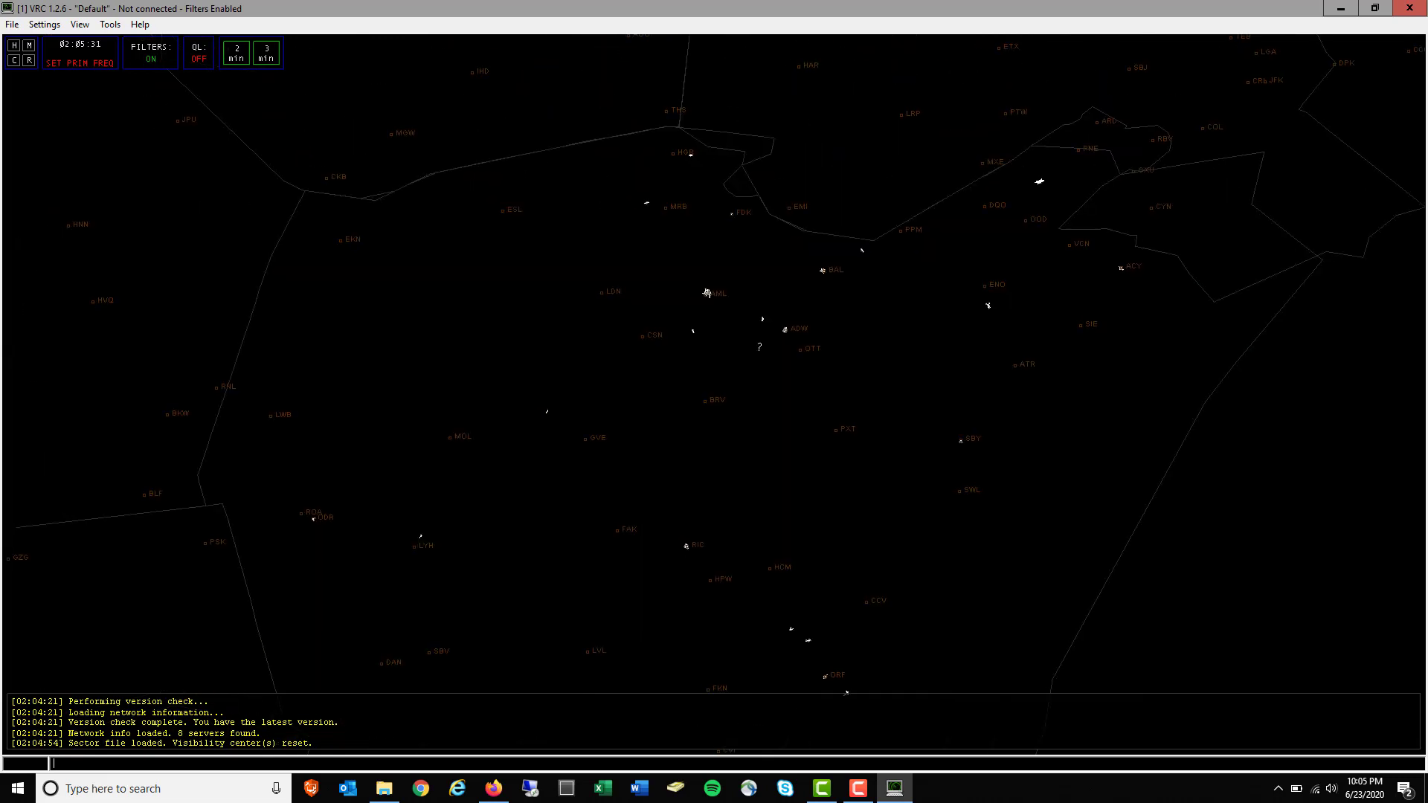
scroll(729, 344, "up", 7)
left_click_drag(729, 245, 664, 412)
scroll(665, 412, "up", 7)
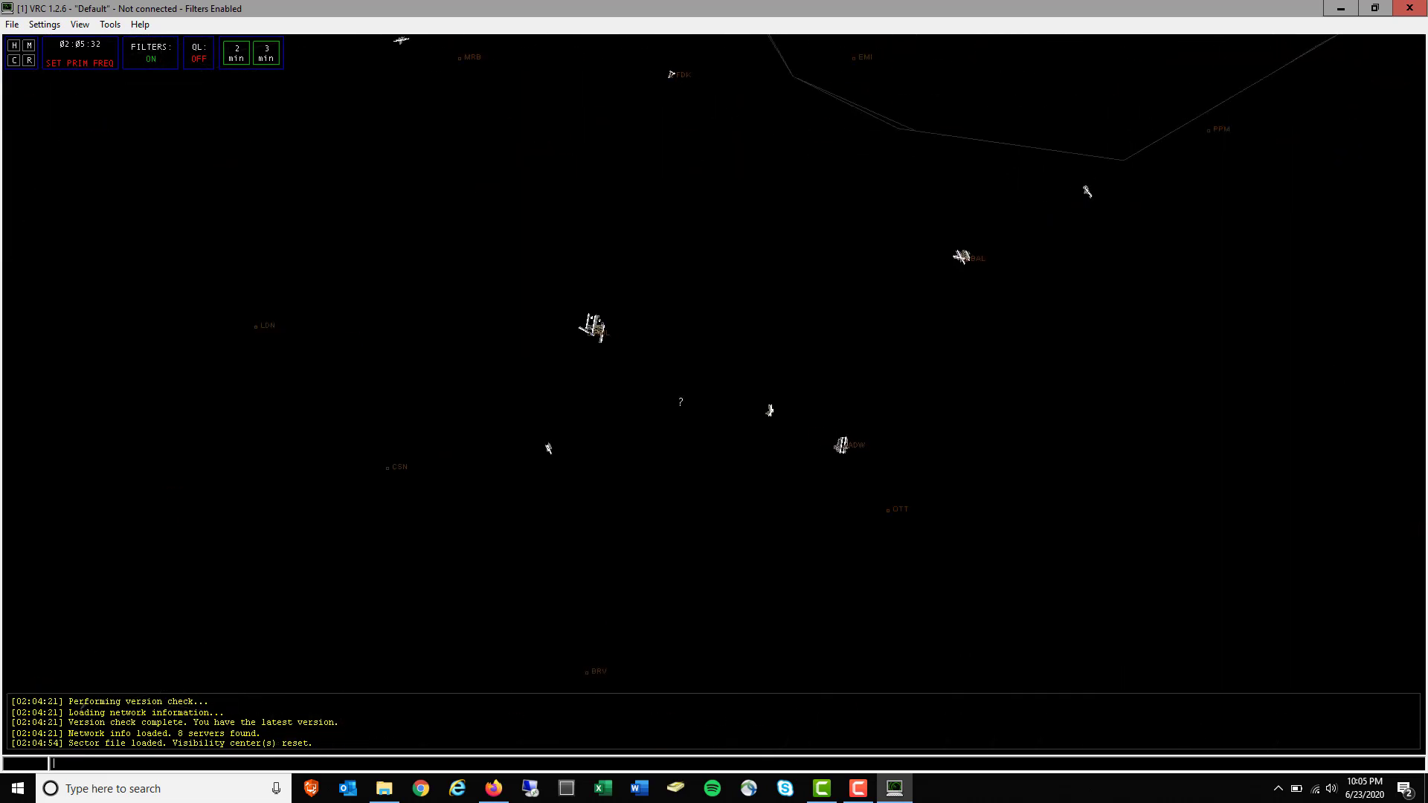
left_click_drag(655, 335, 748, 446)
left_click_drag(586, 400, 606, 383)
scroll(606, 383, "up", 18)
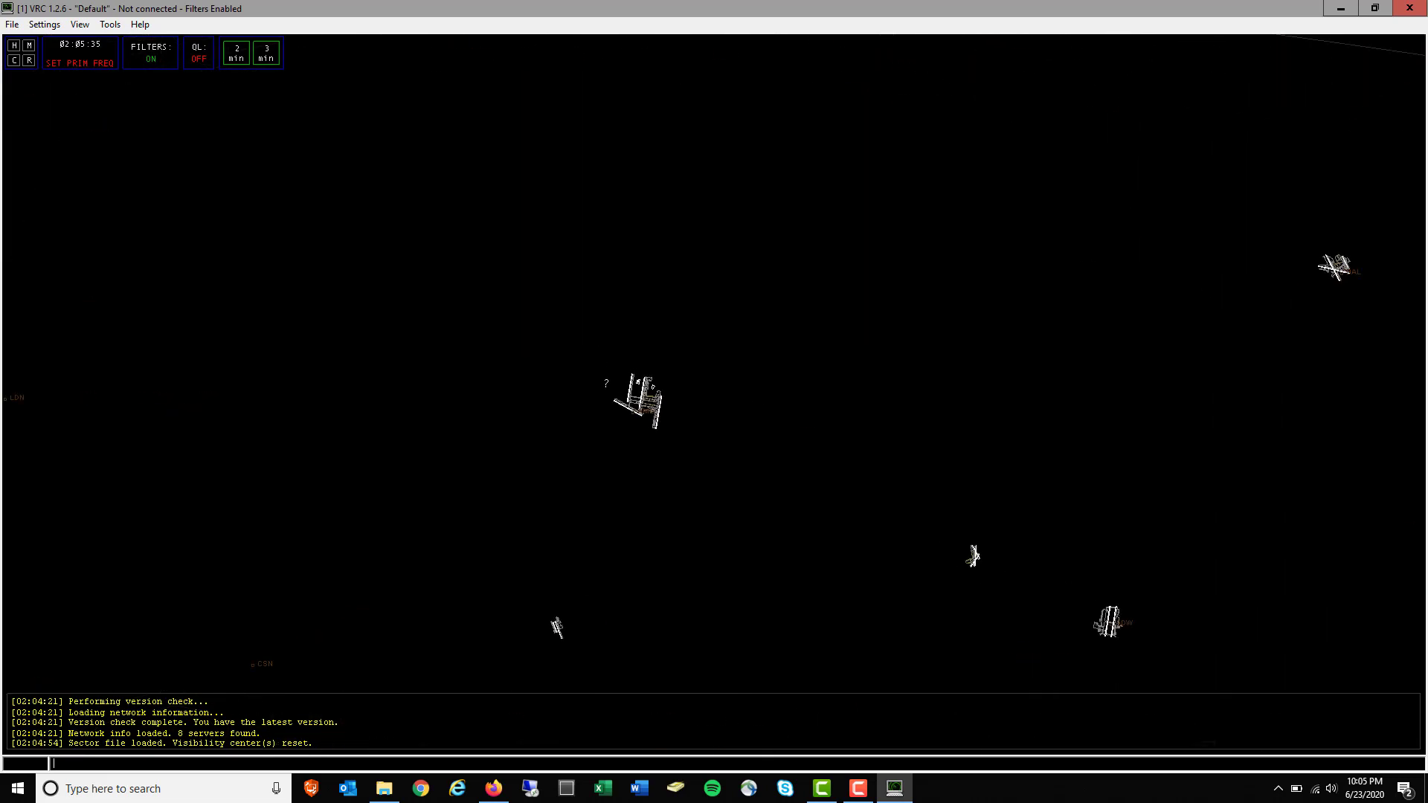
scroll(607, 383, "up", 3)
left_click_drag(387, 460, 942, 375)
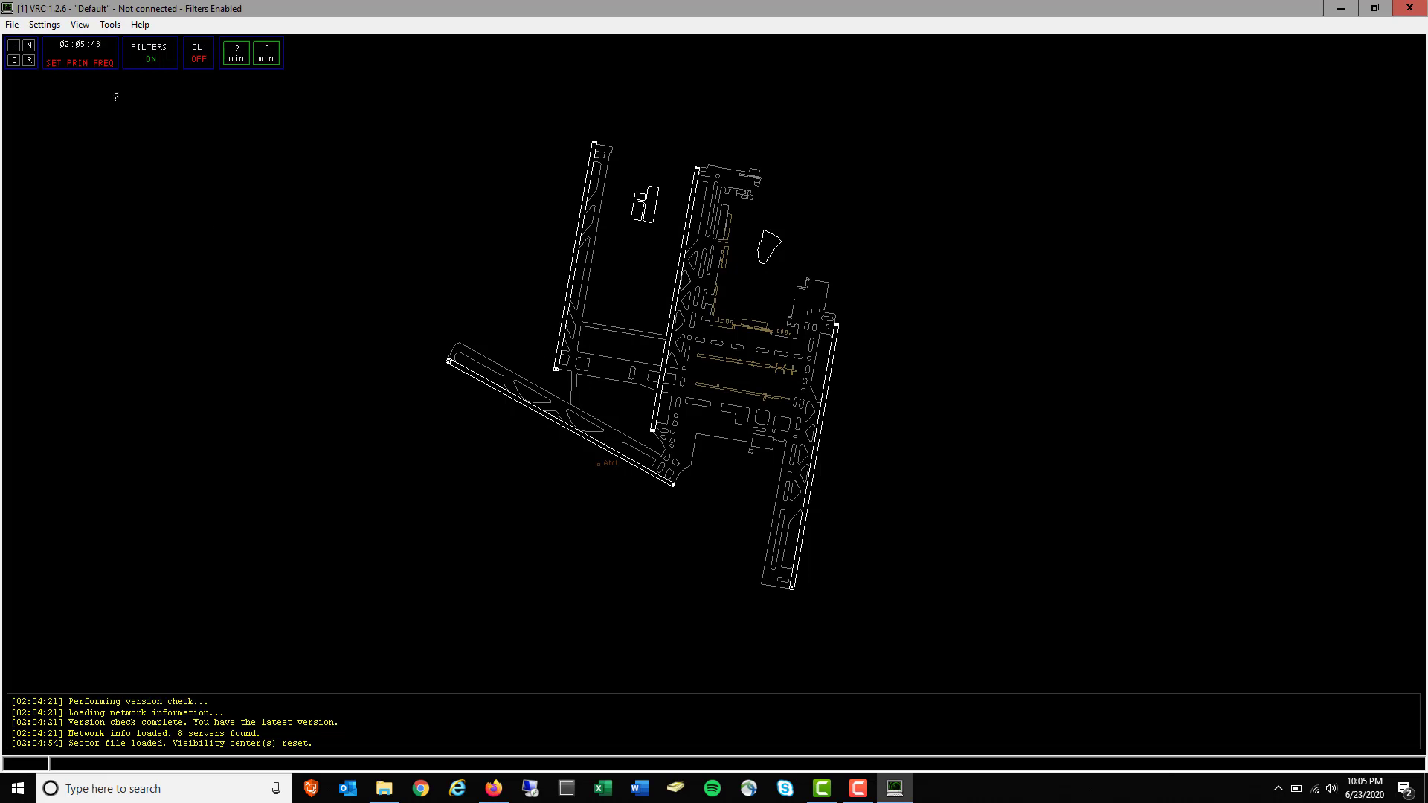
Check the File menu and Radar Mode, then show the Color Profile list with Default in use
left_click(12, 24)
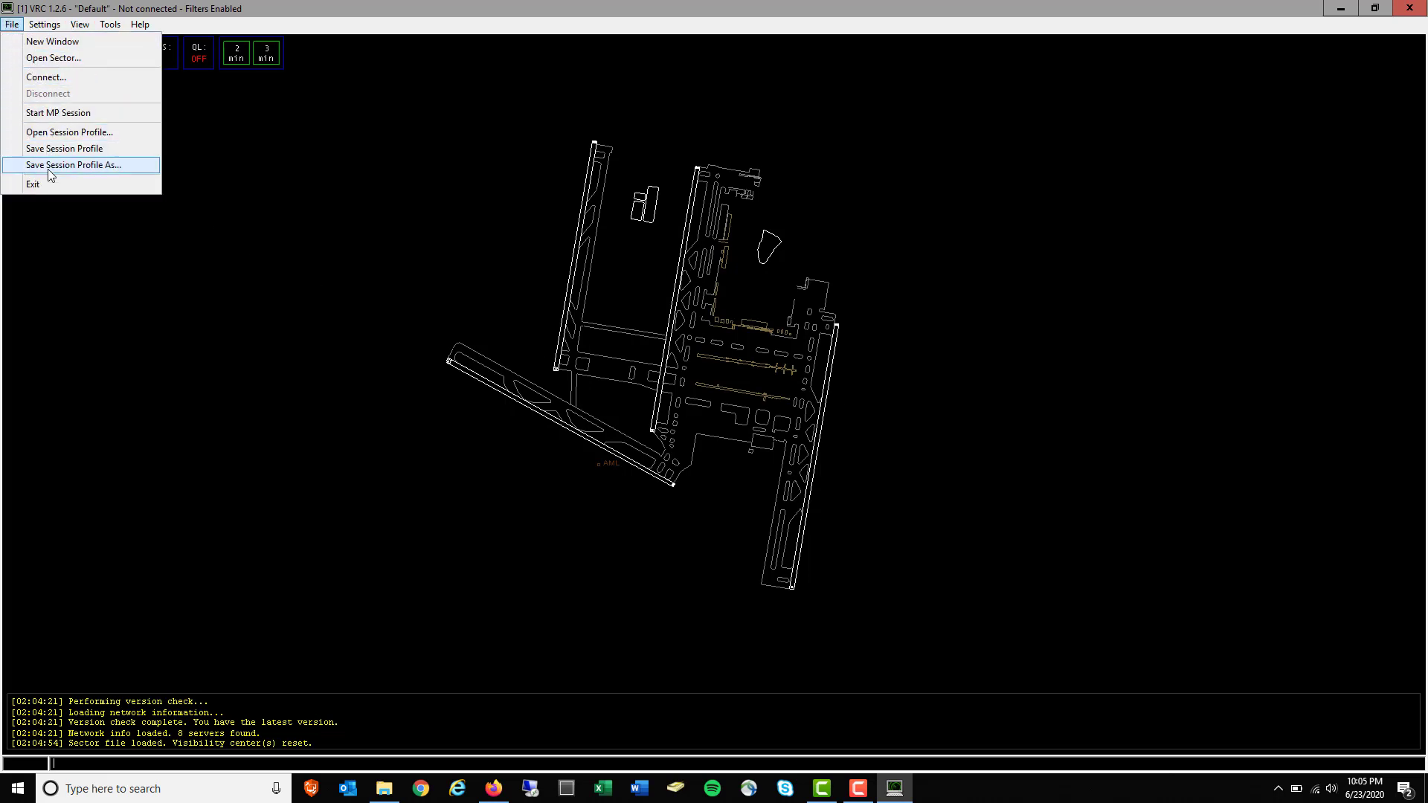
mouse_move(42, 28)
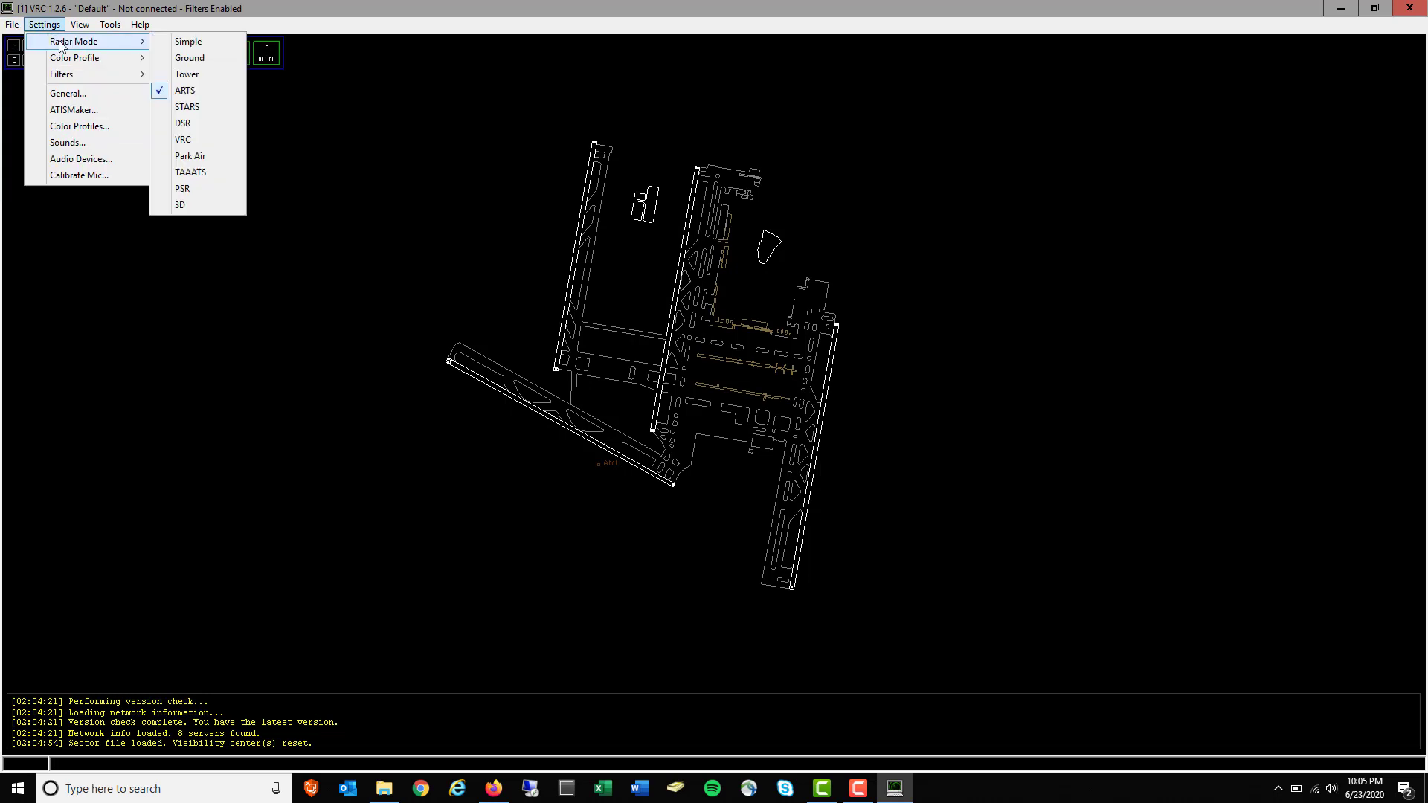
left_click(190, 58)
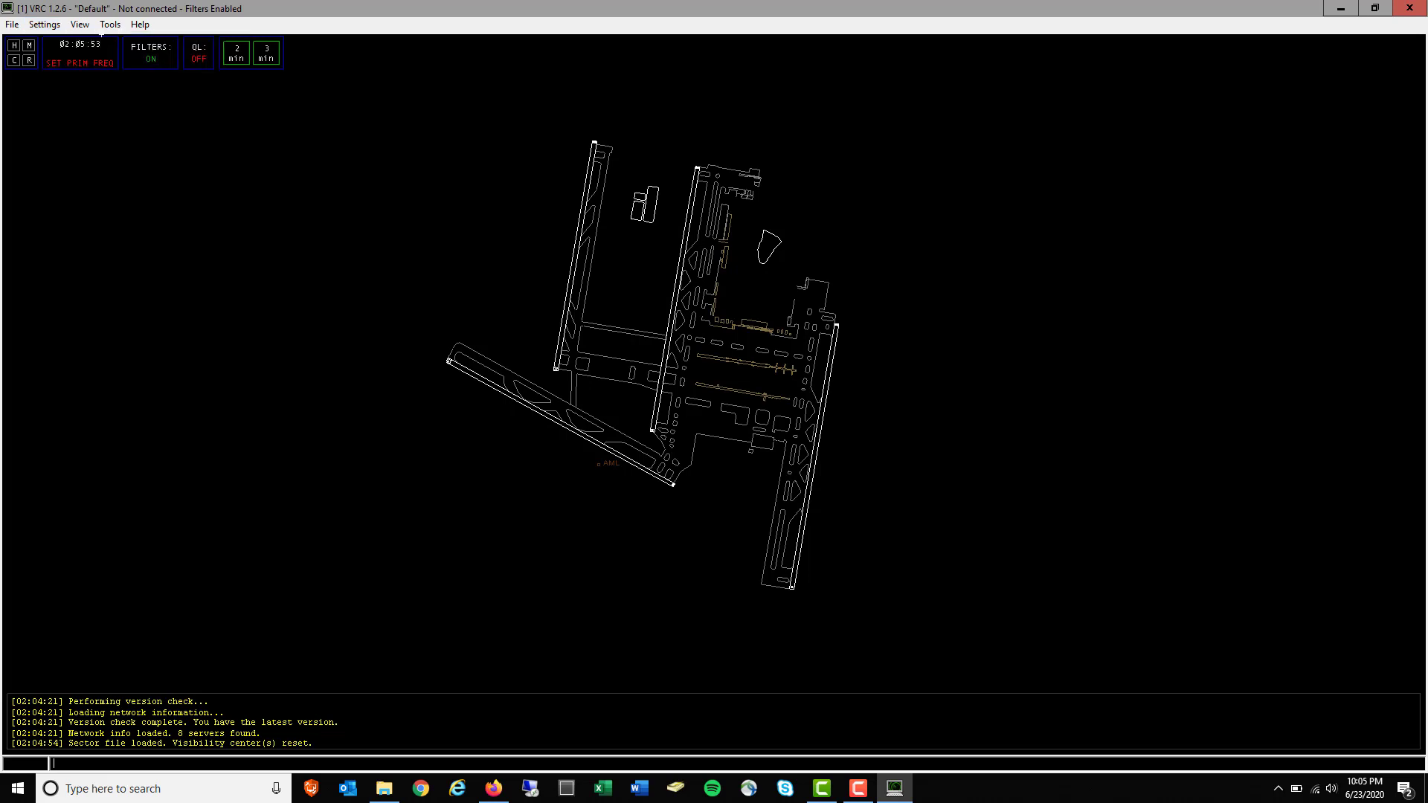
left_click(49, 26)
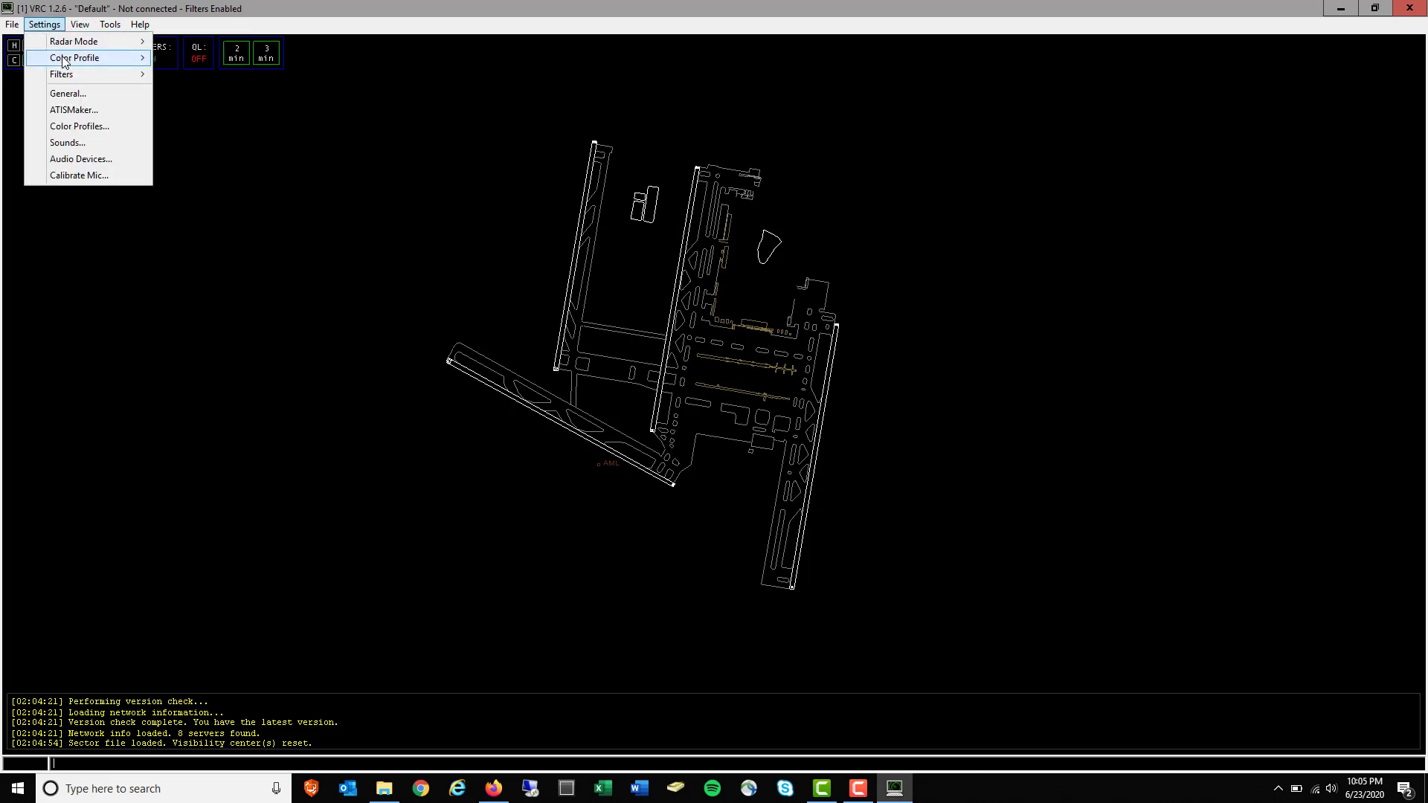
mouse_move(64, 59)
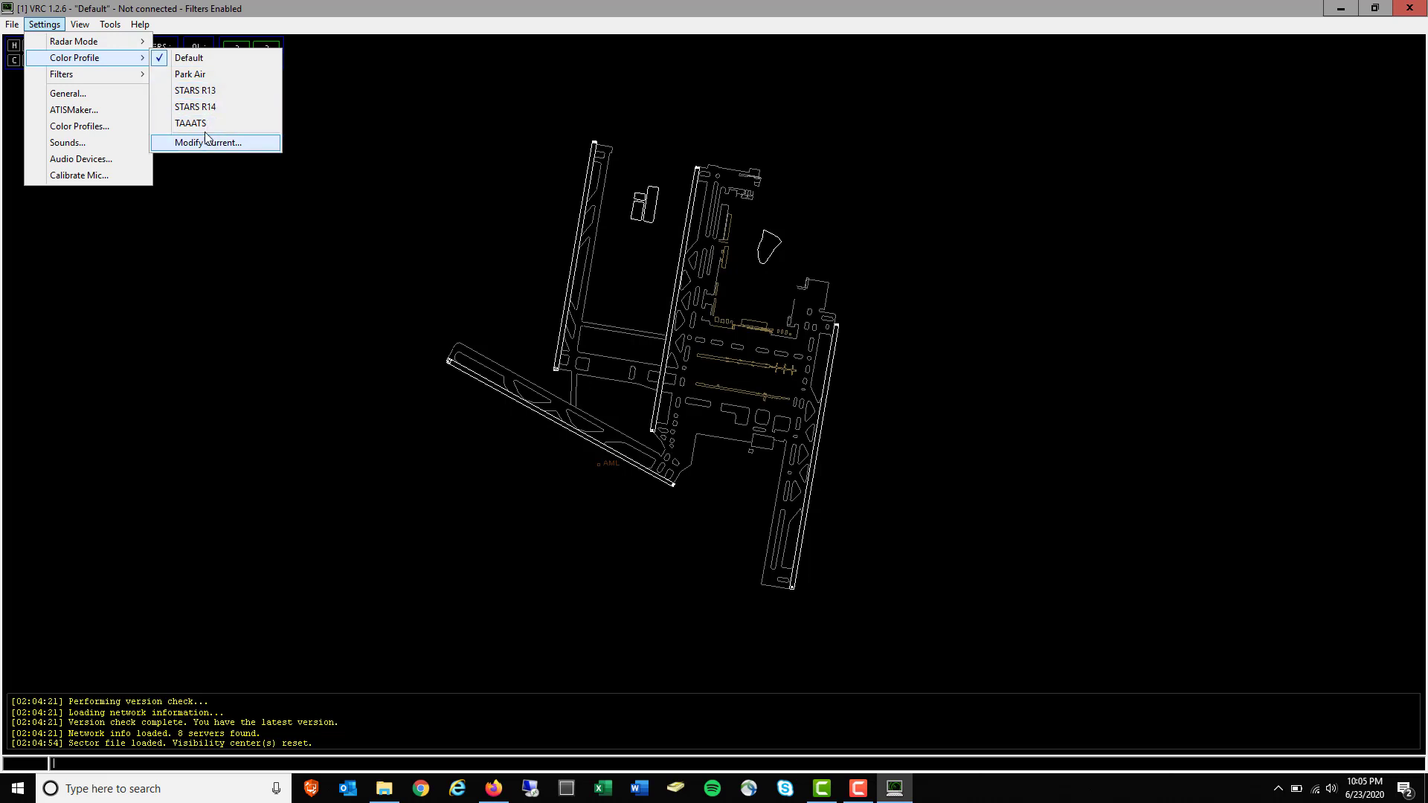
In General Settings, load the ZDC alias and POF files and enable random squawk code assignment
left_click(82, 94)
left_click_drag(127, 21, 629, 157)
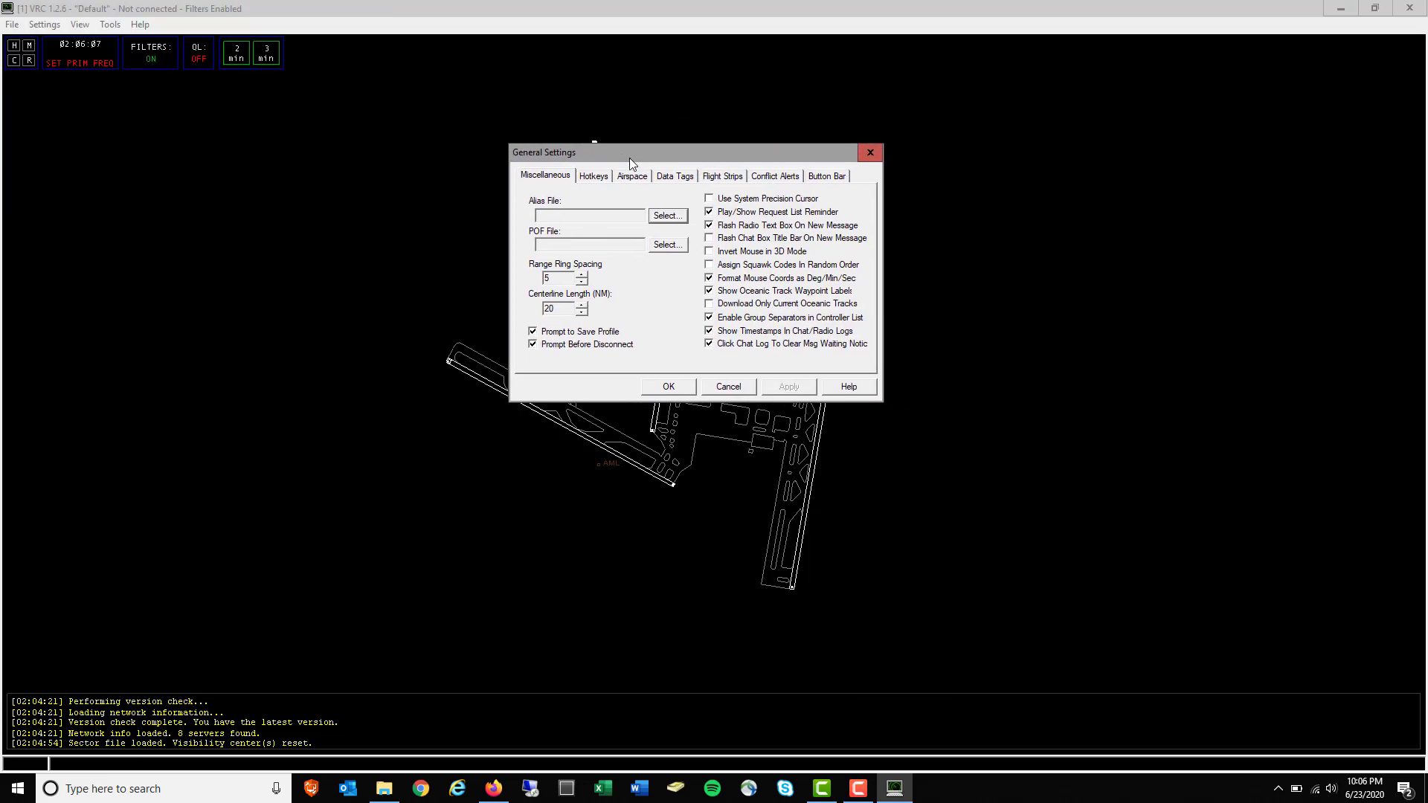
left_click(666, 215)
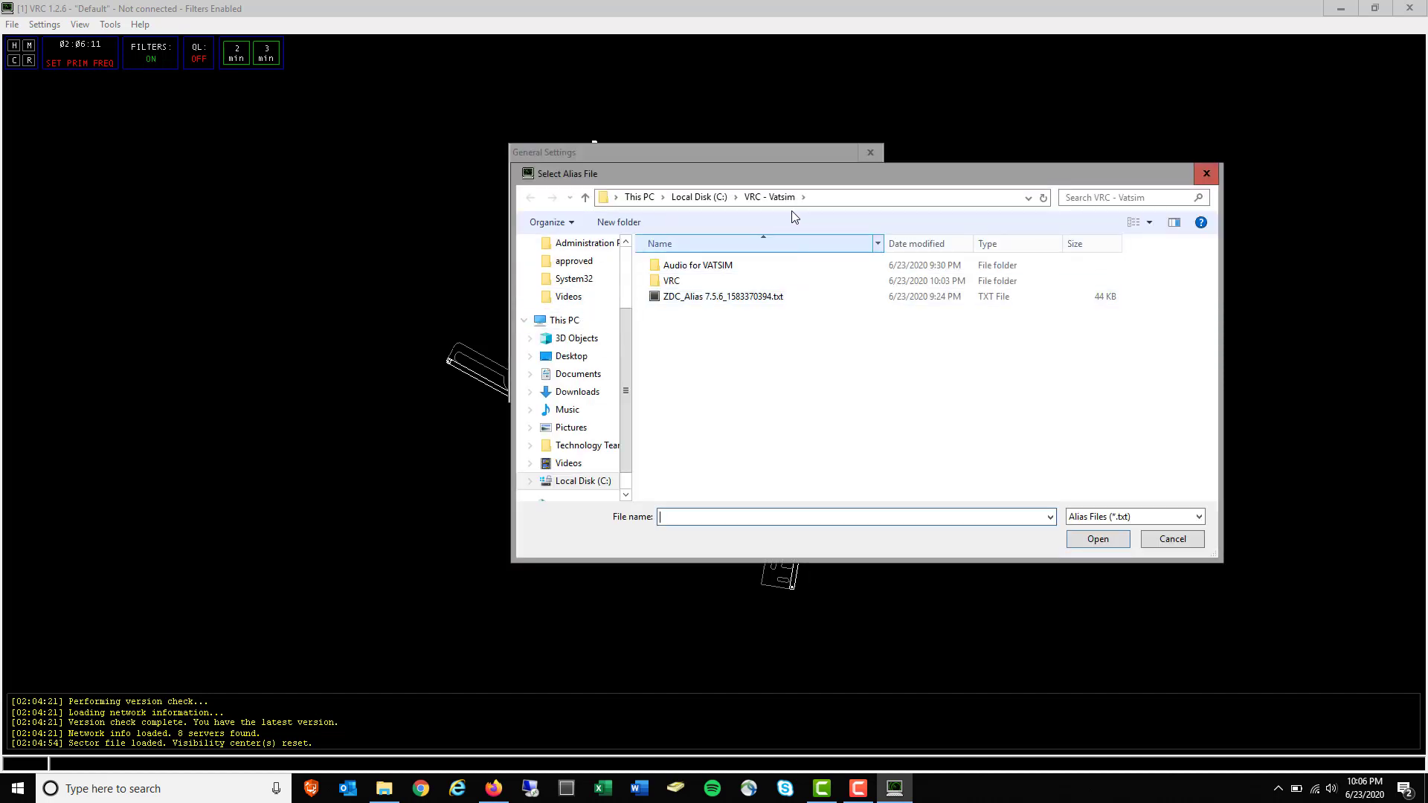
double_click(703, 298)
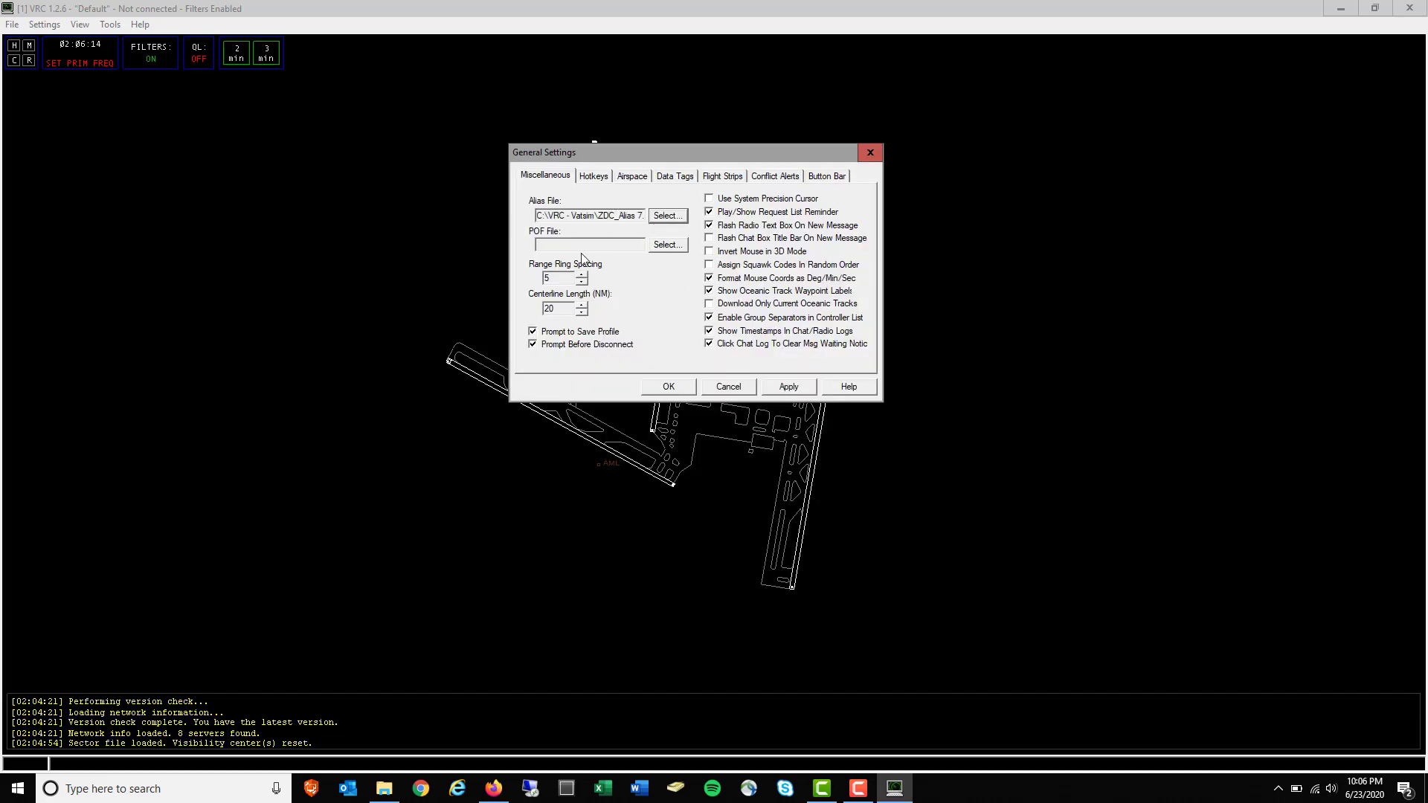
left_click(680, 252)
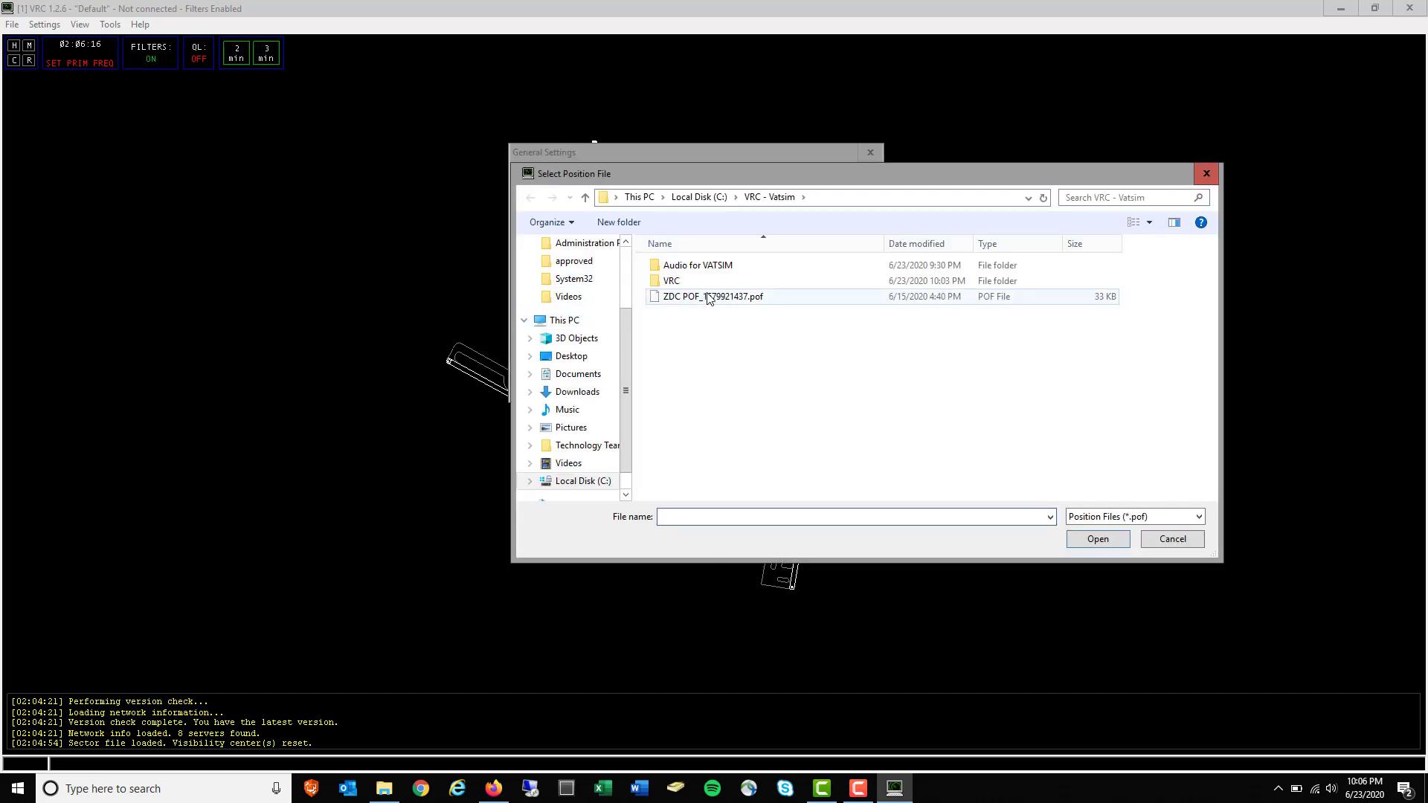
double_click(708, 297)
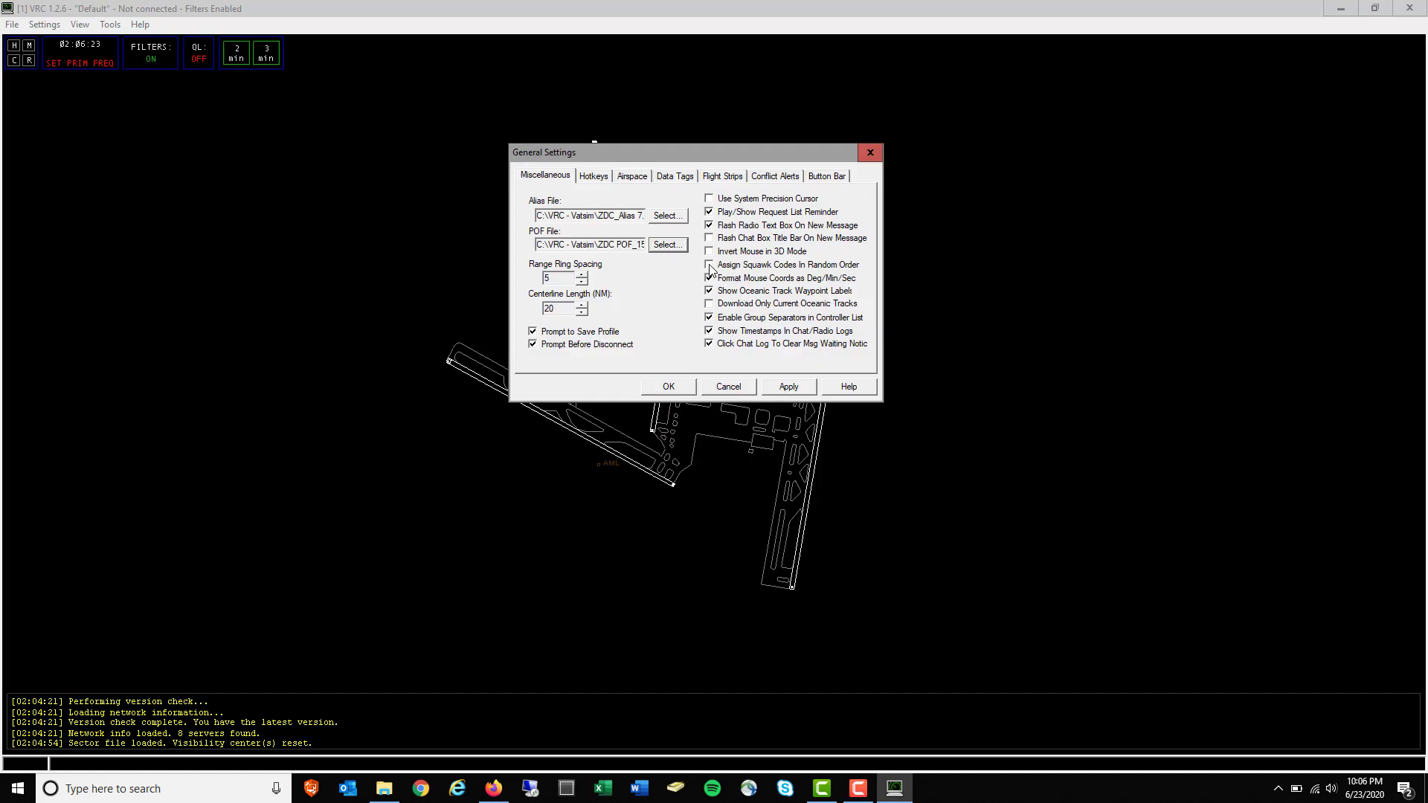
left_click(711, 266)
Apply the general settings and enter KIAD, KDCA, KBWI, KRIC, KRDU as Airspace arrival fields
left_click(794, 386)
left_click(640, 177)
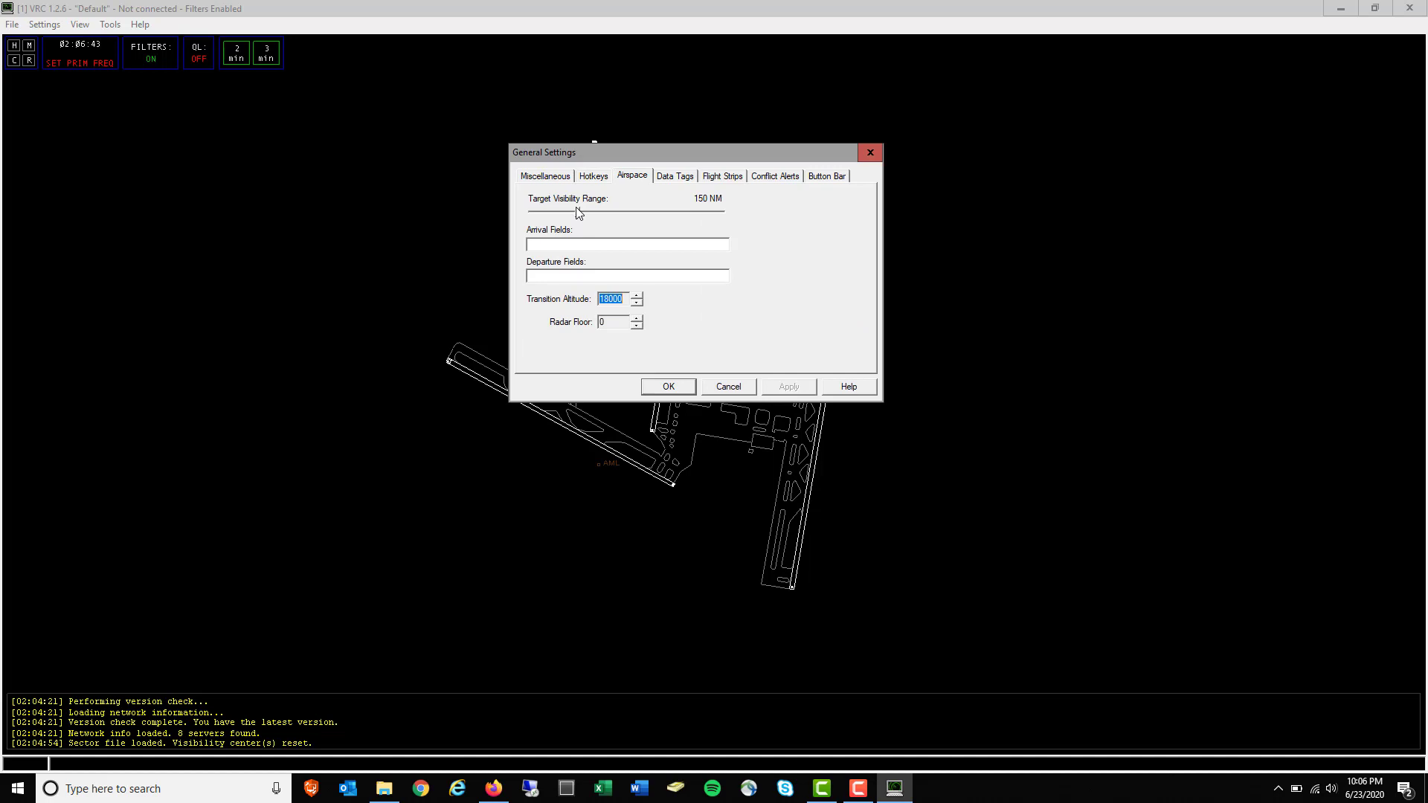
left_click(572, 248)
type("KIAD, KDCA, KBWI, KRIC, KRDU")
Copy the same airport list into Departure Fields, apply, and close General Settings with OK
key("ctrl+a")
key("ctrl+c")
key("Tab")
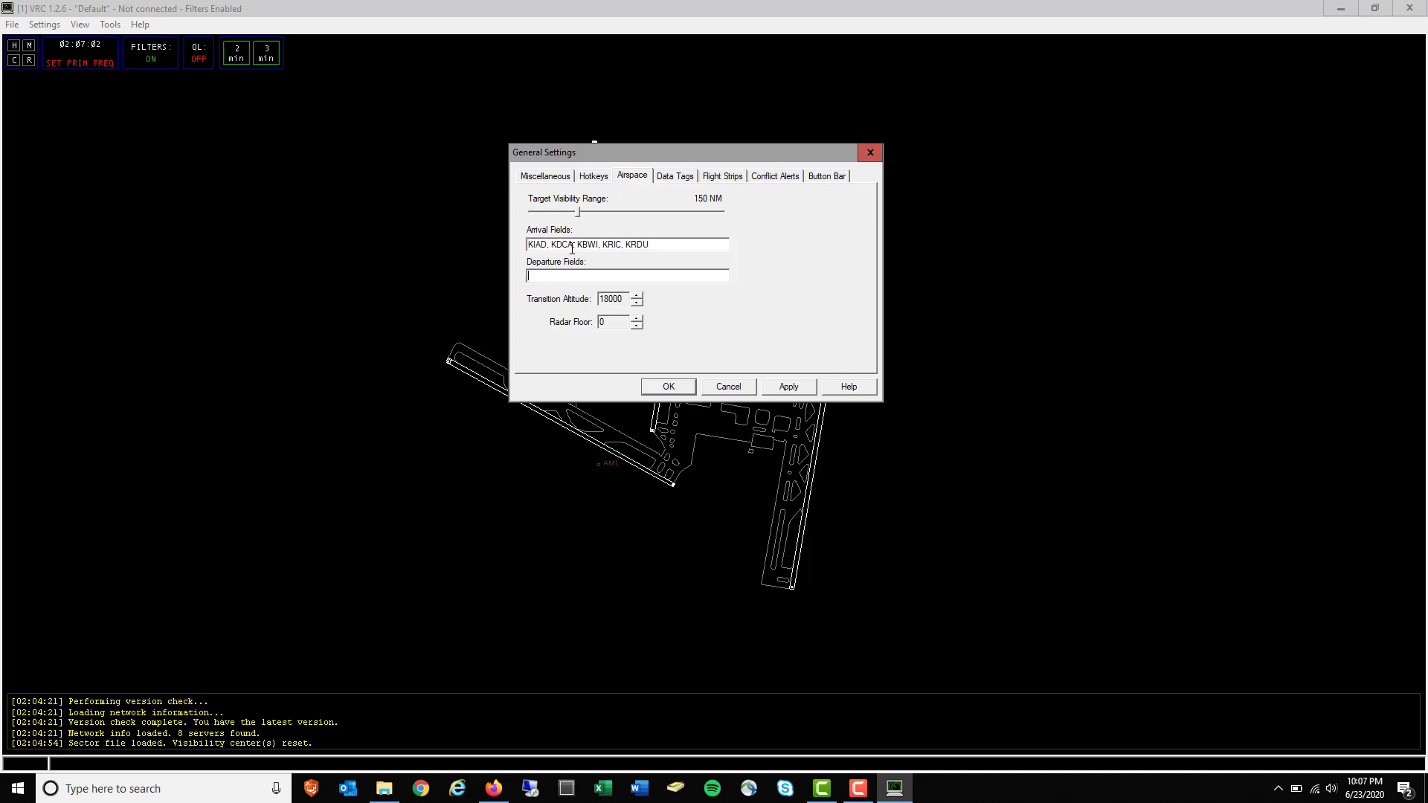
key("ctrl+v")
left_click(790, 388)
left_click(669, 387)
left_click(12, 25)
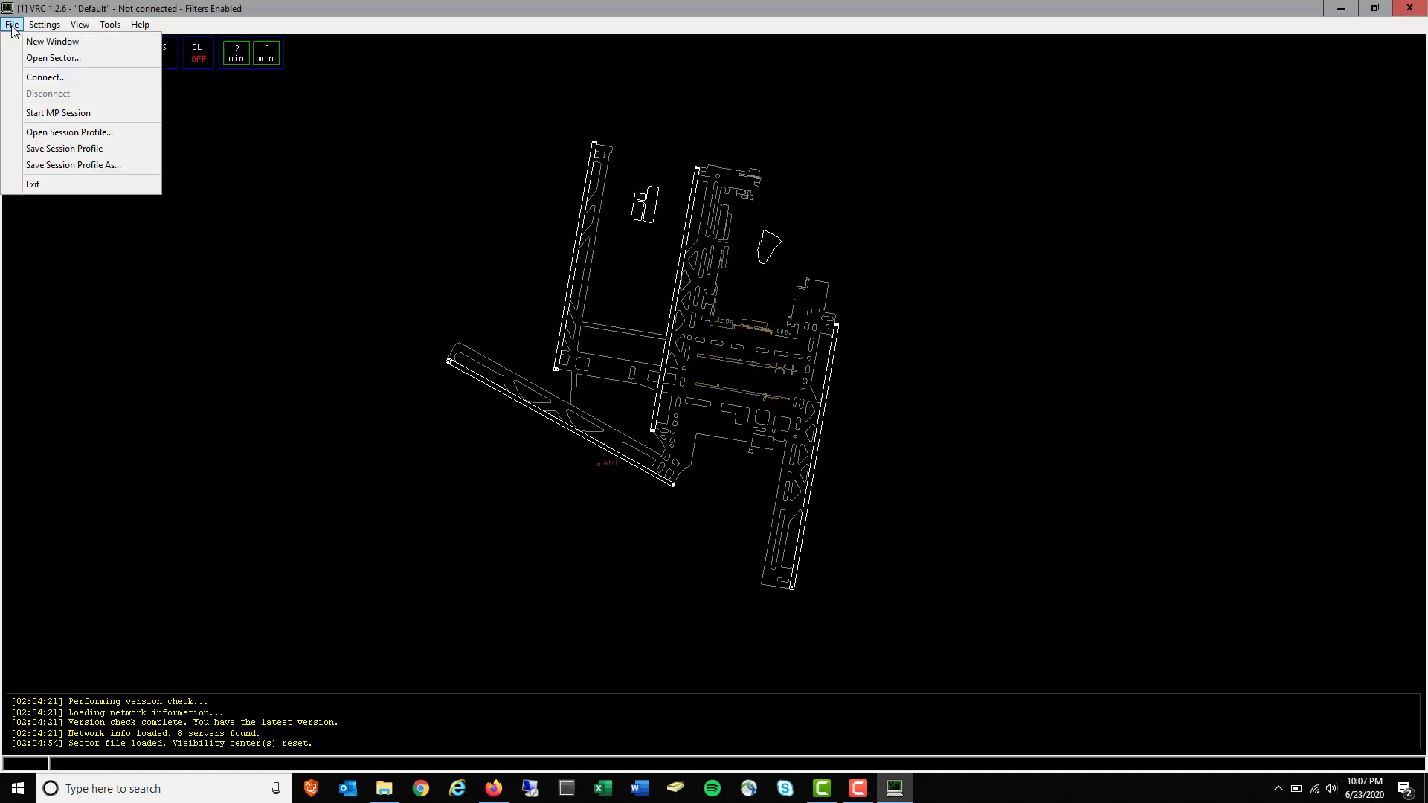
Use Save Session Profile As to store the current session as 'ZDC Observing'
left_click(73, 166)
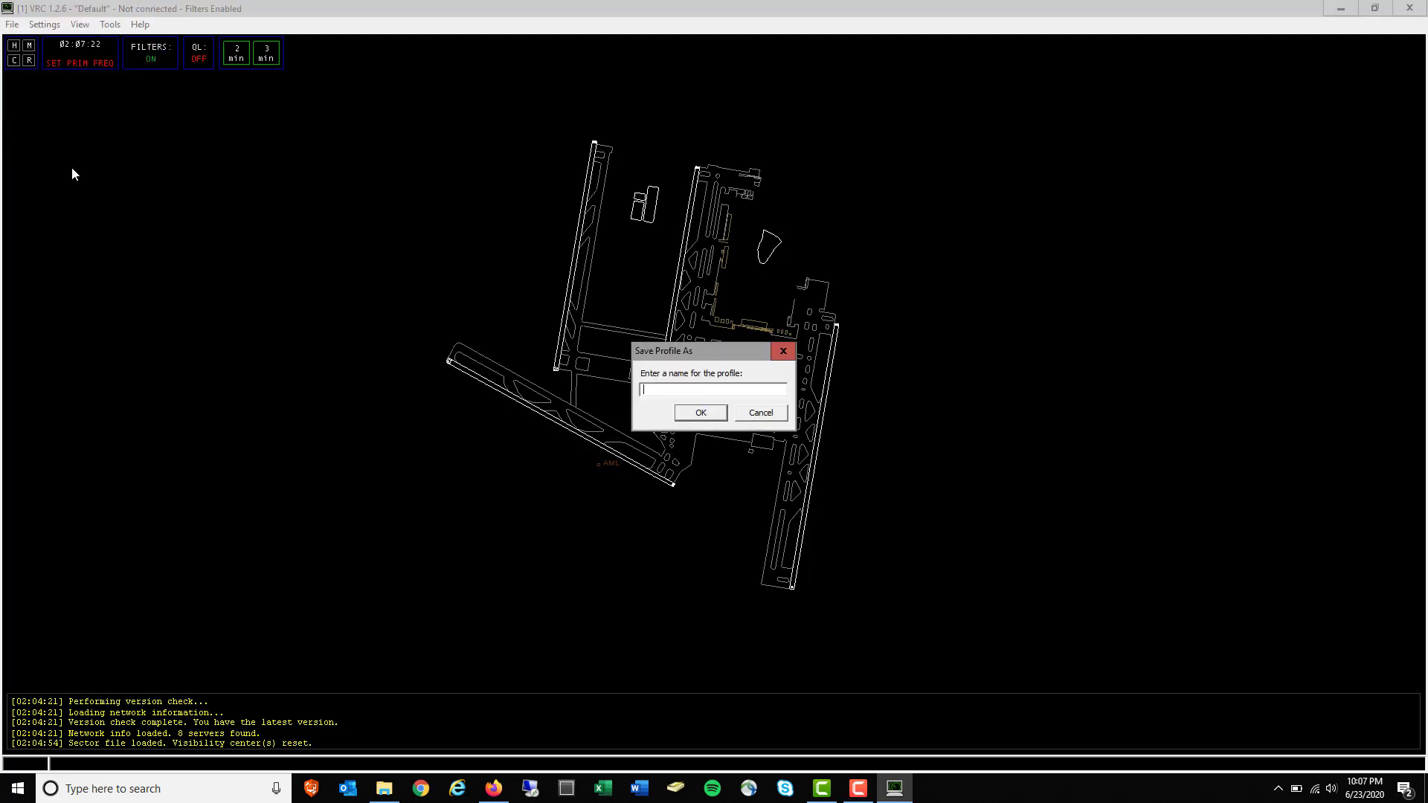
left_click(761, 413)
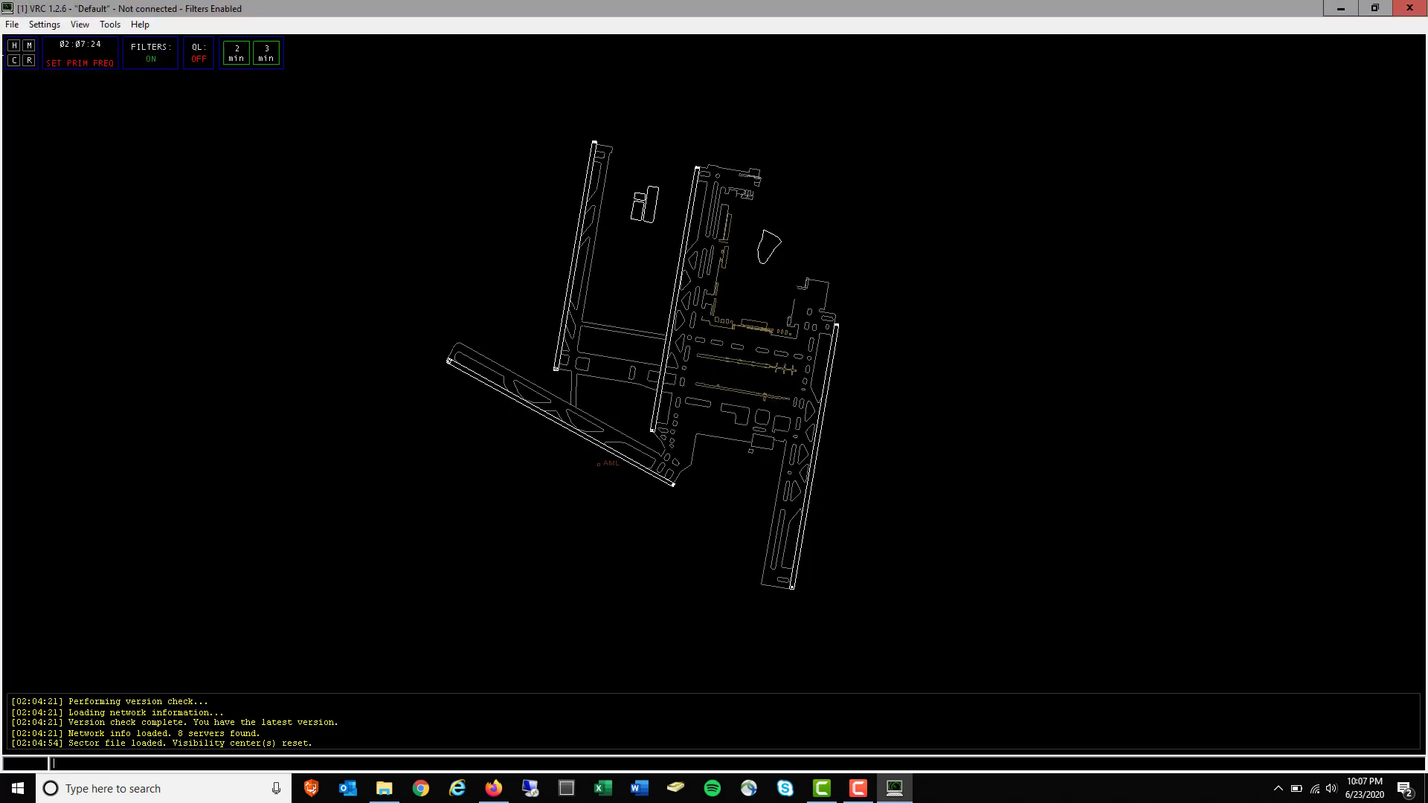
left_click(12, 24)
left_click(54, 150)
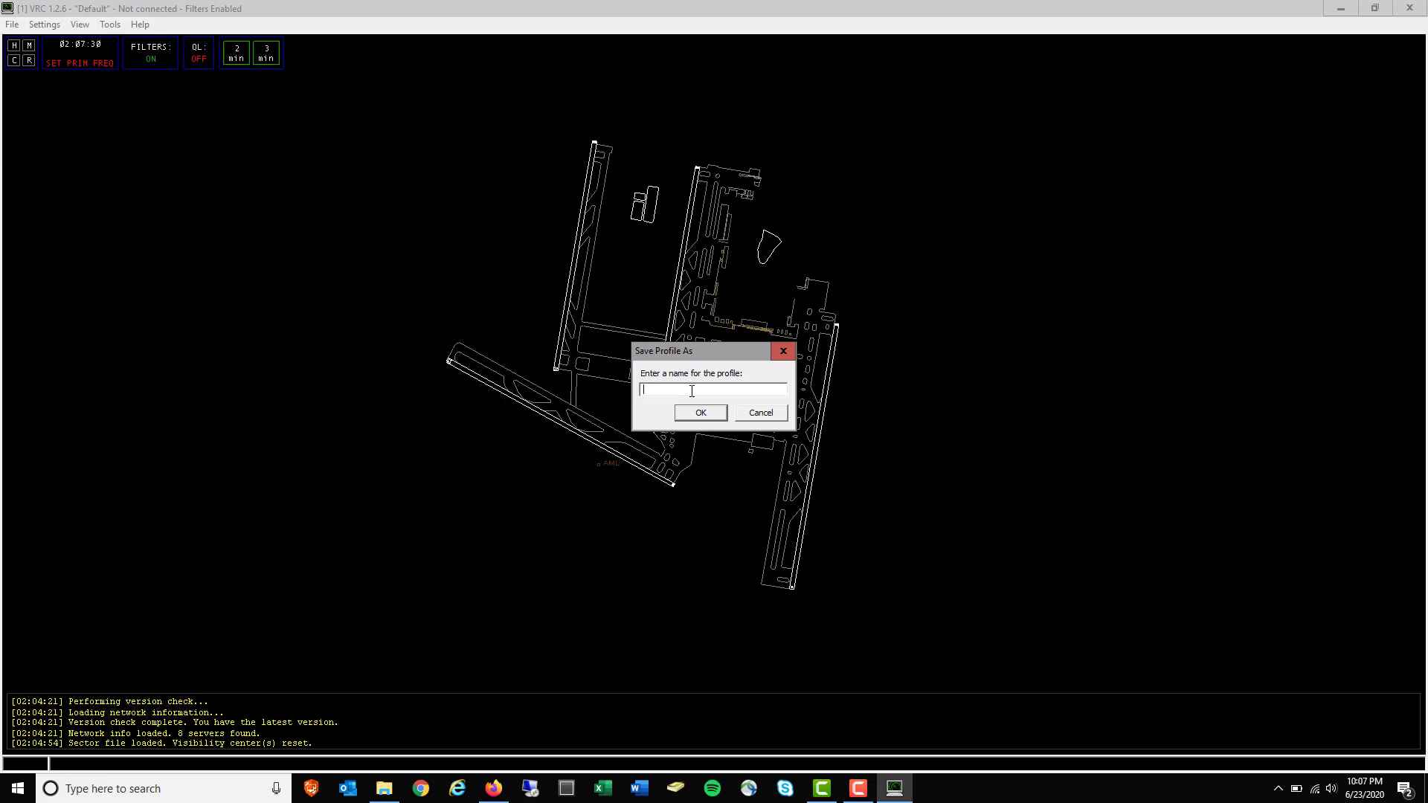
type("ZDC Observing")
left_click(706, 414)
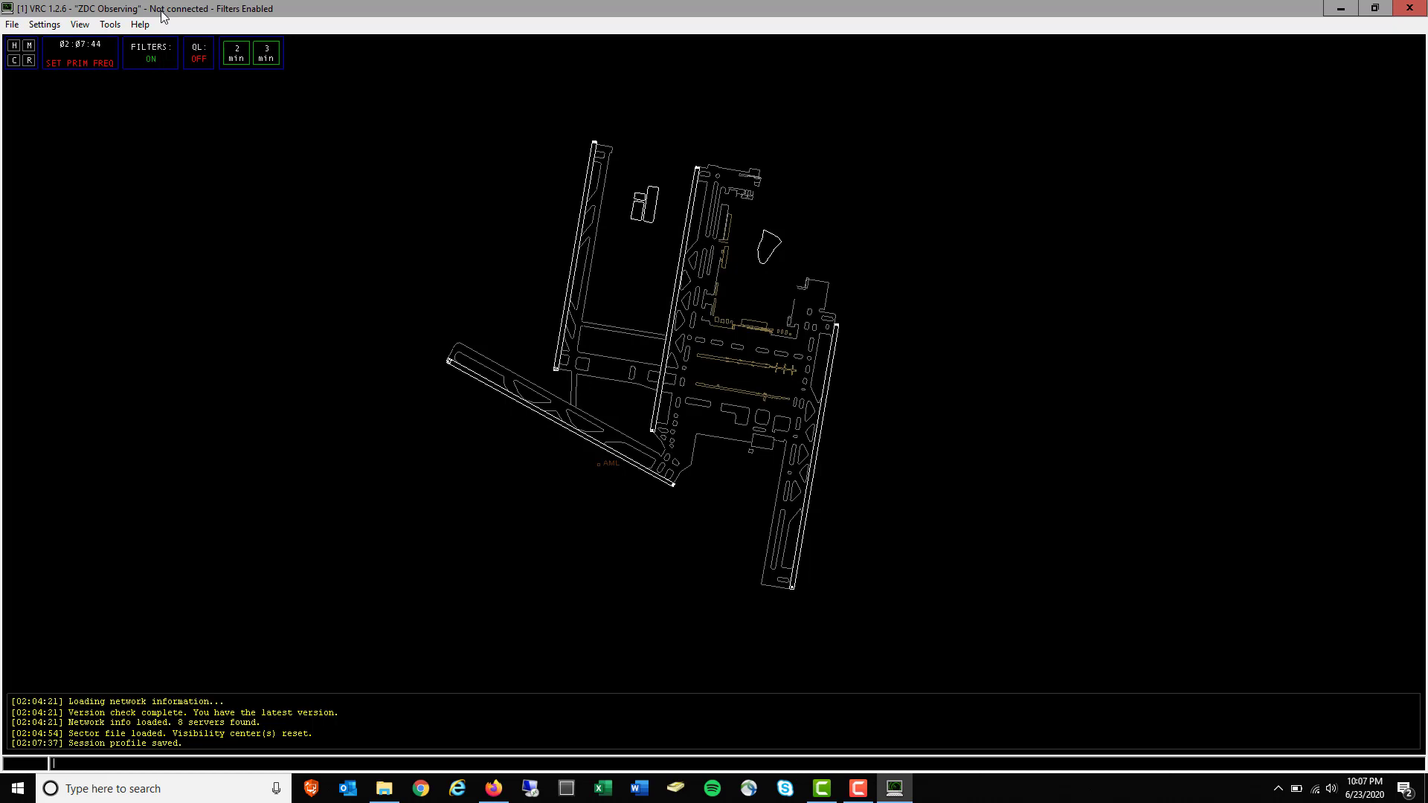
left_click(81, 25)
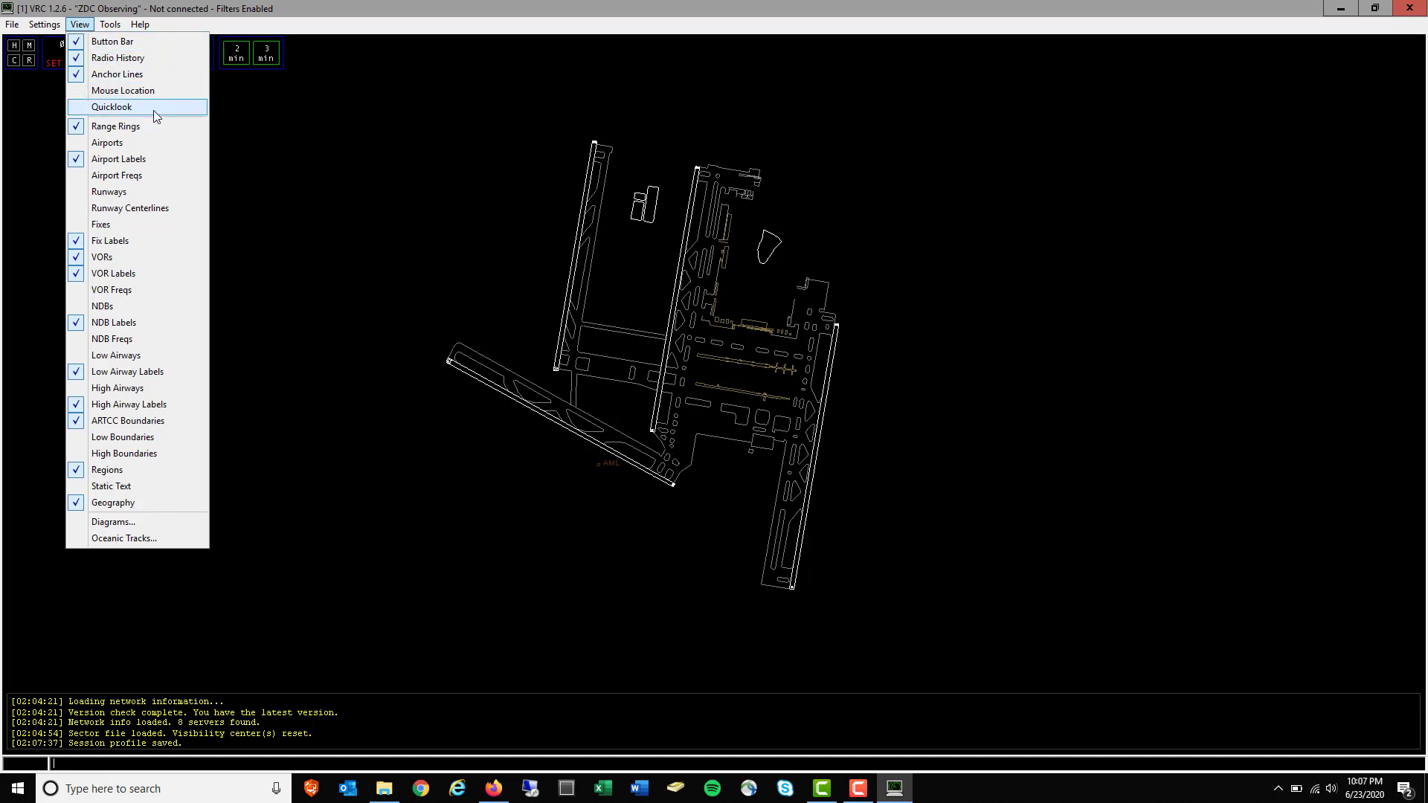
Briefly show the mouse location coordinates, then hide them again
left_click(152, 91)
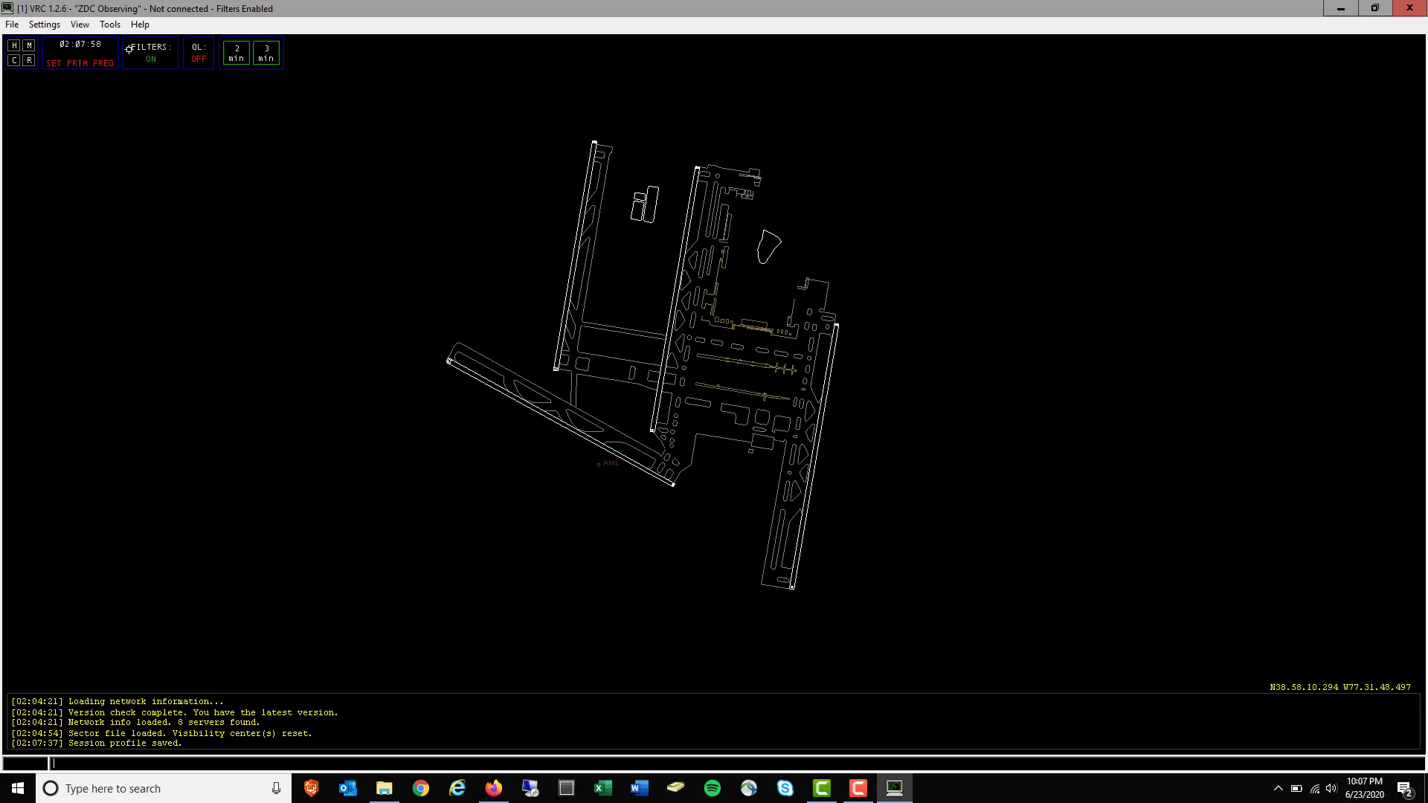
left_click(80, 25)
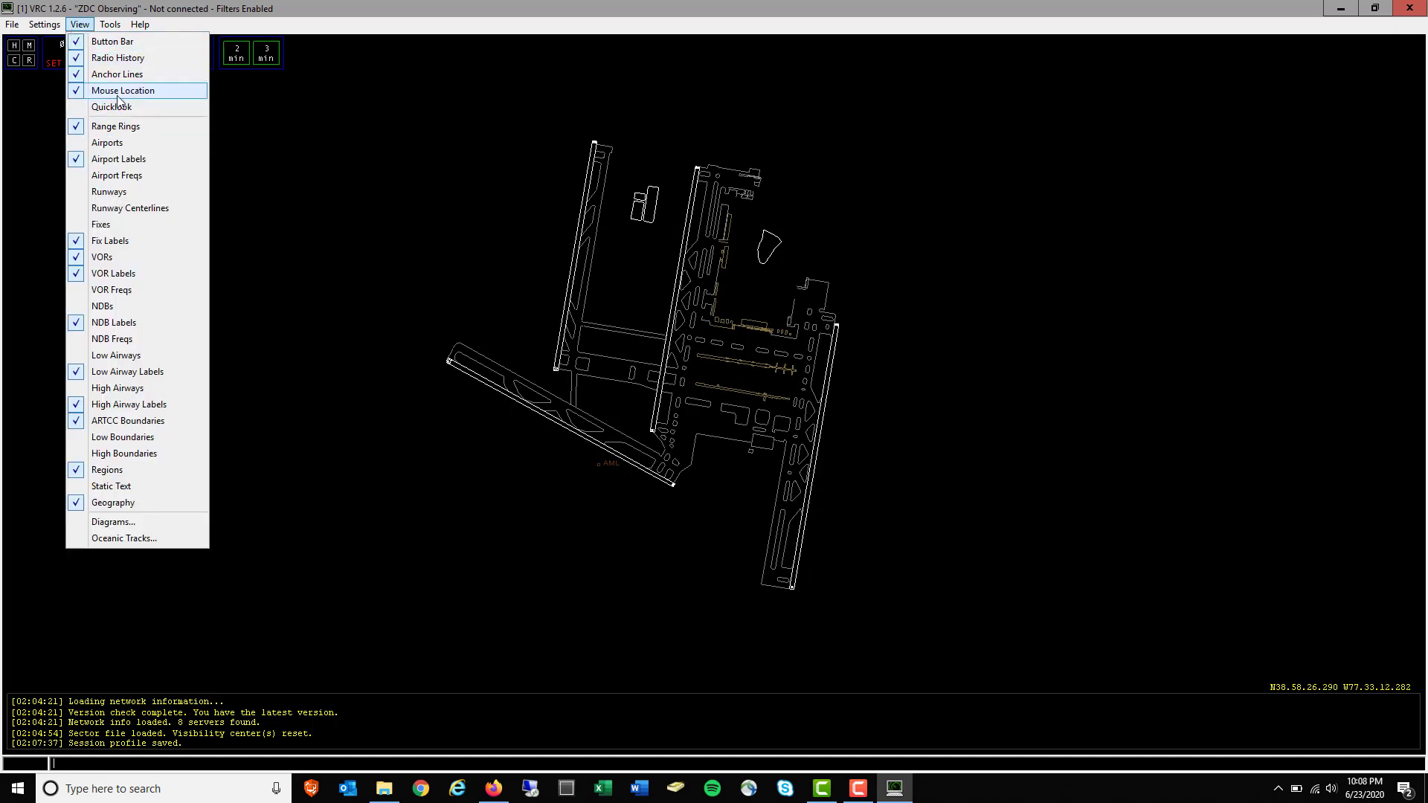
left_click(119, 91)
Turn off Range Rings, turn on Airports, and zoom out over the sector
left_click(80, 25)
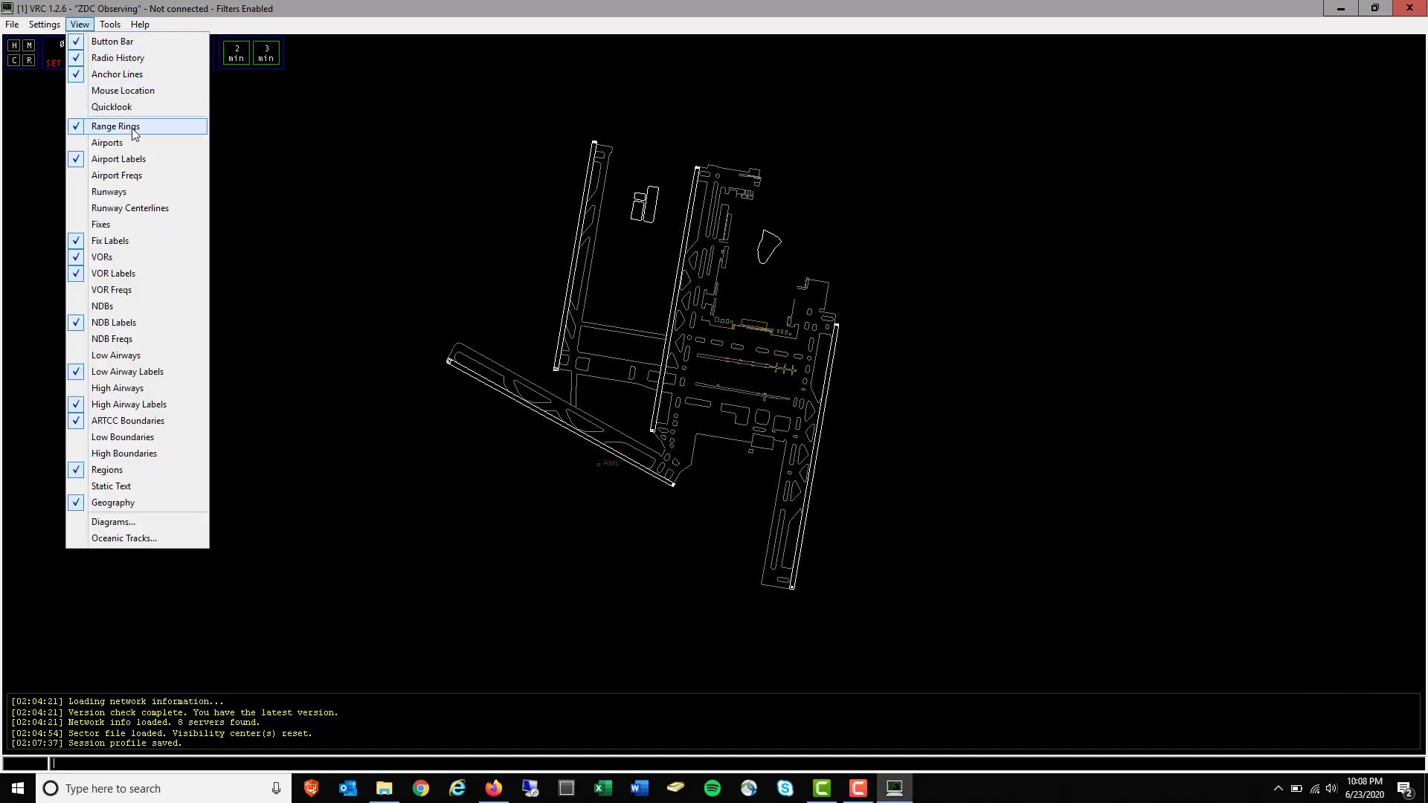
left_click(136, 127)
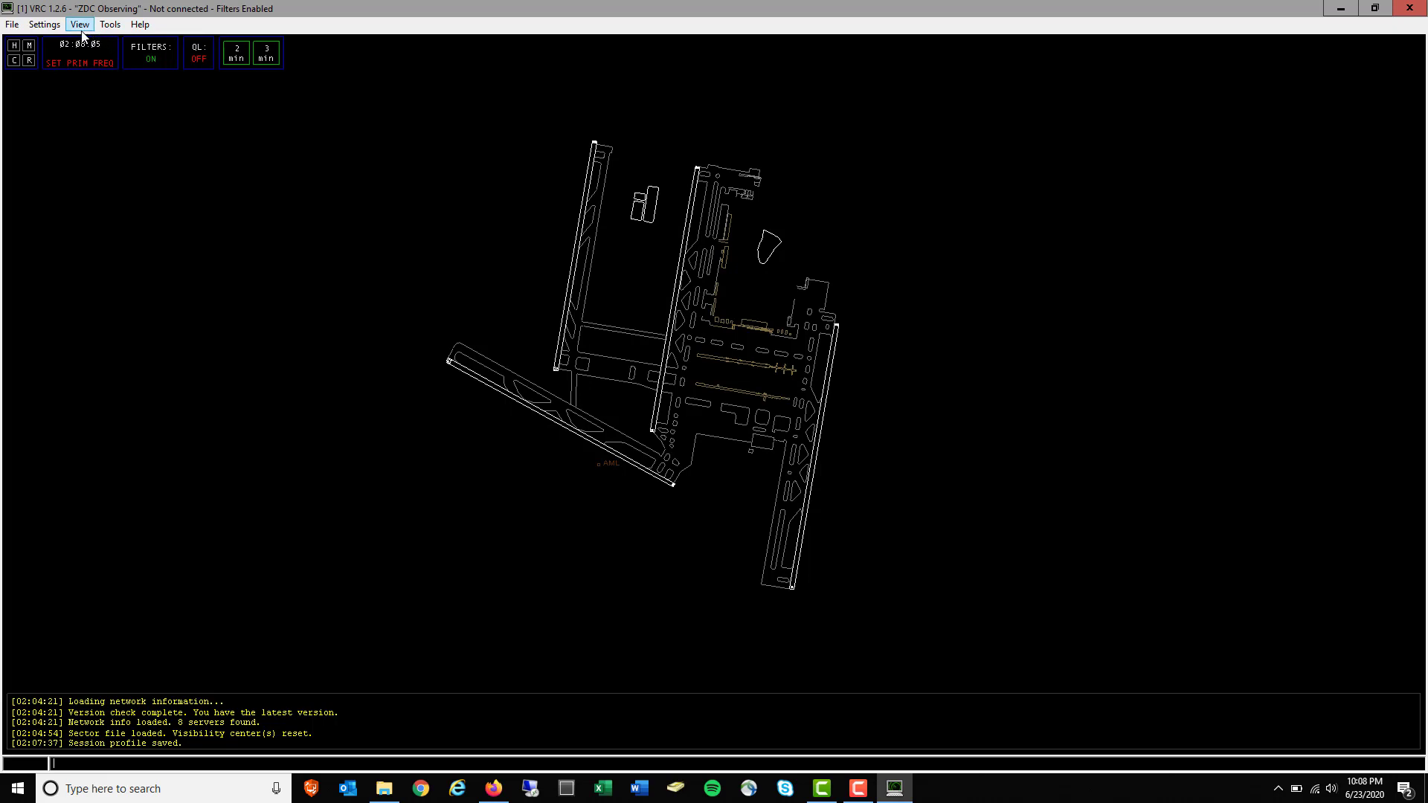
left_click(80, 24)
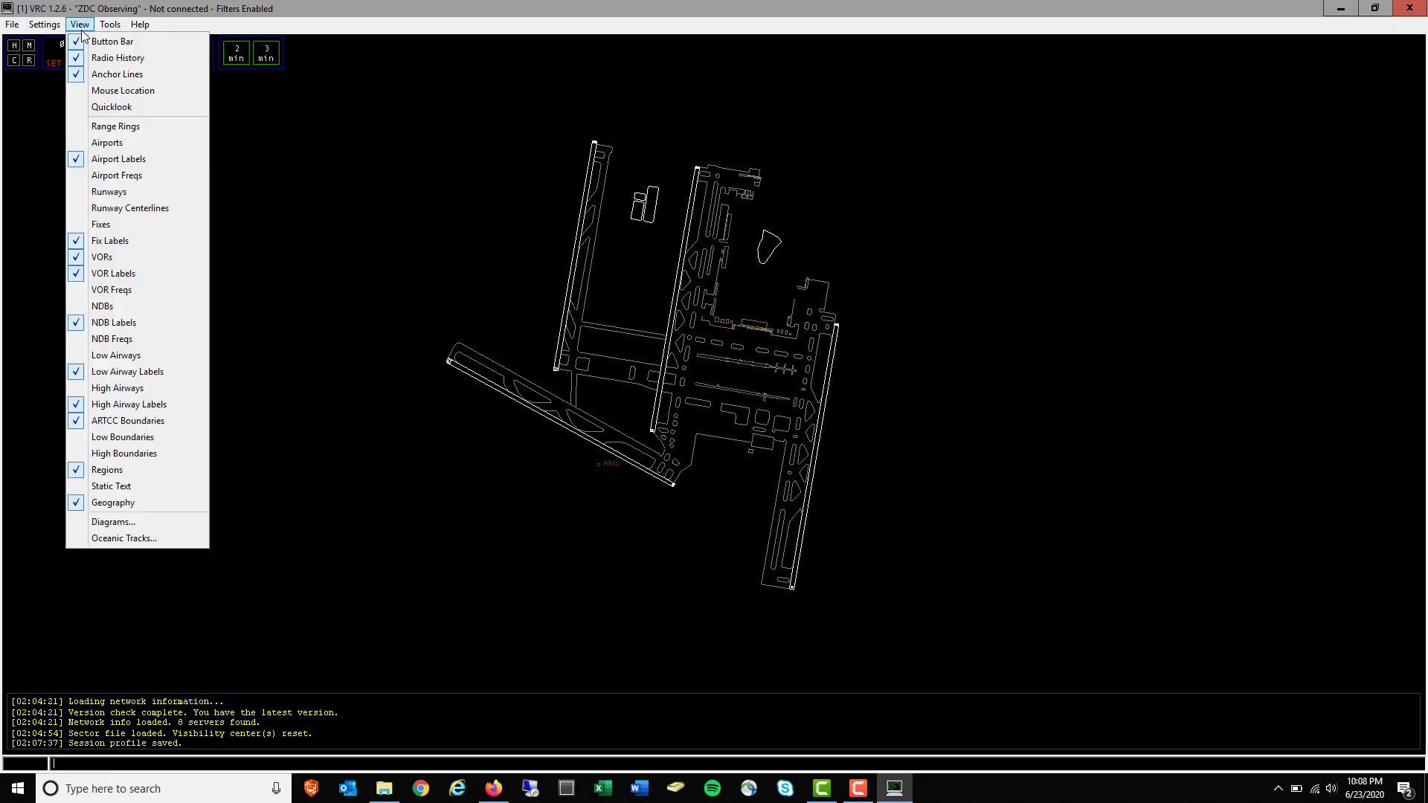
left_click(113, 145)
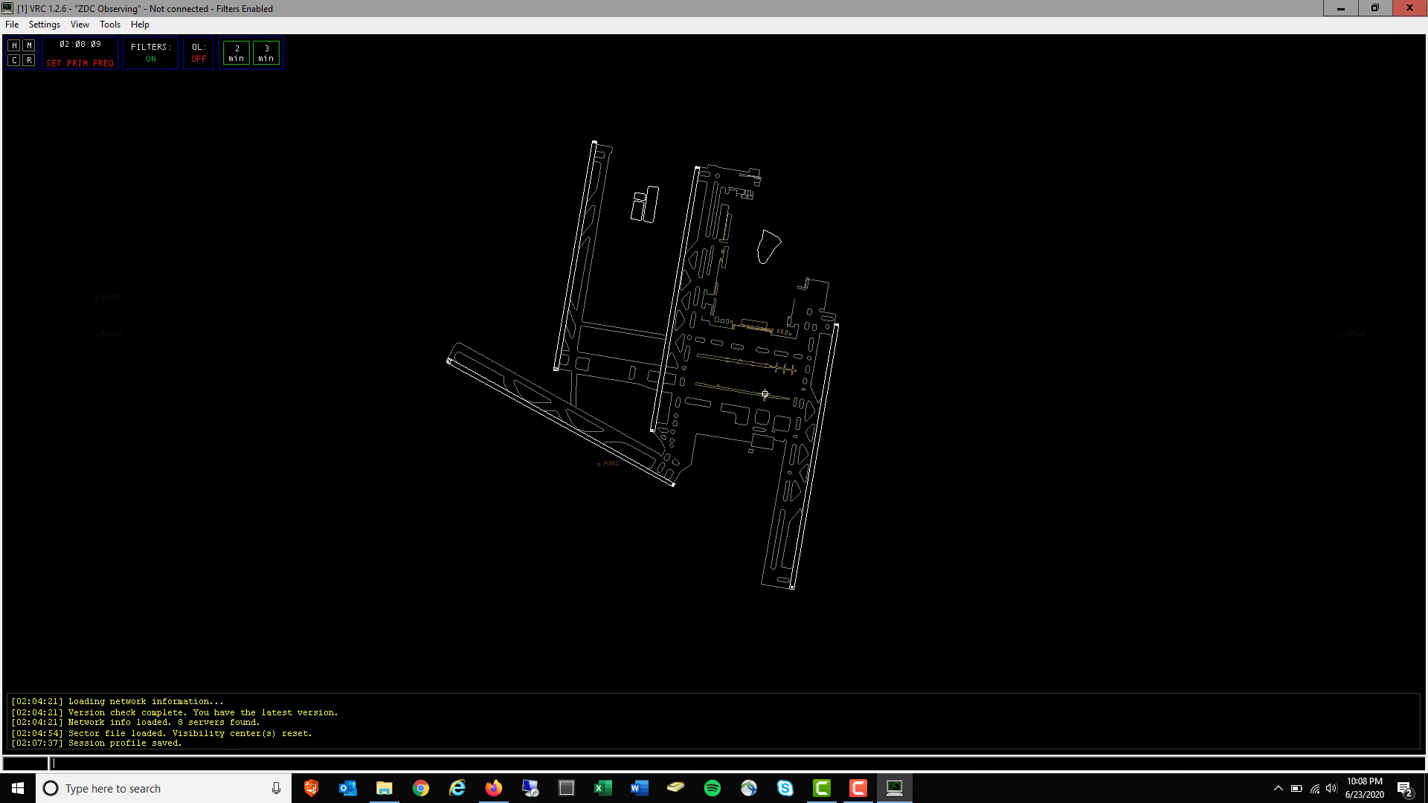
scroll(764, 395, "down", 10)
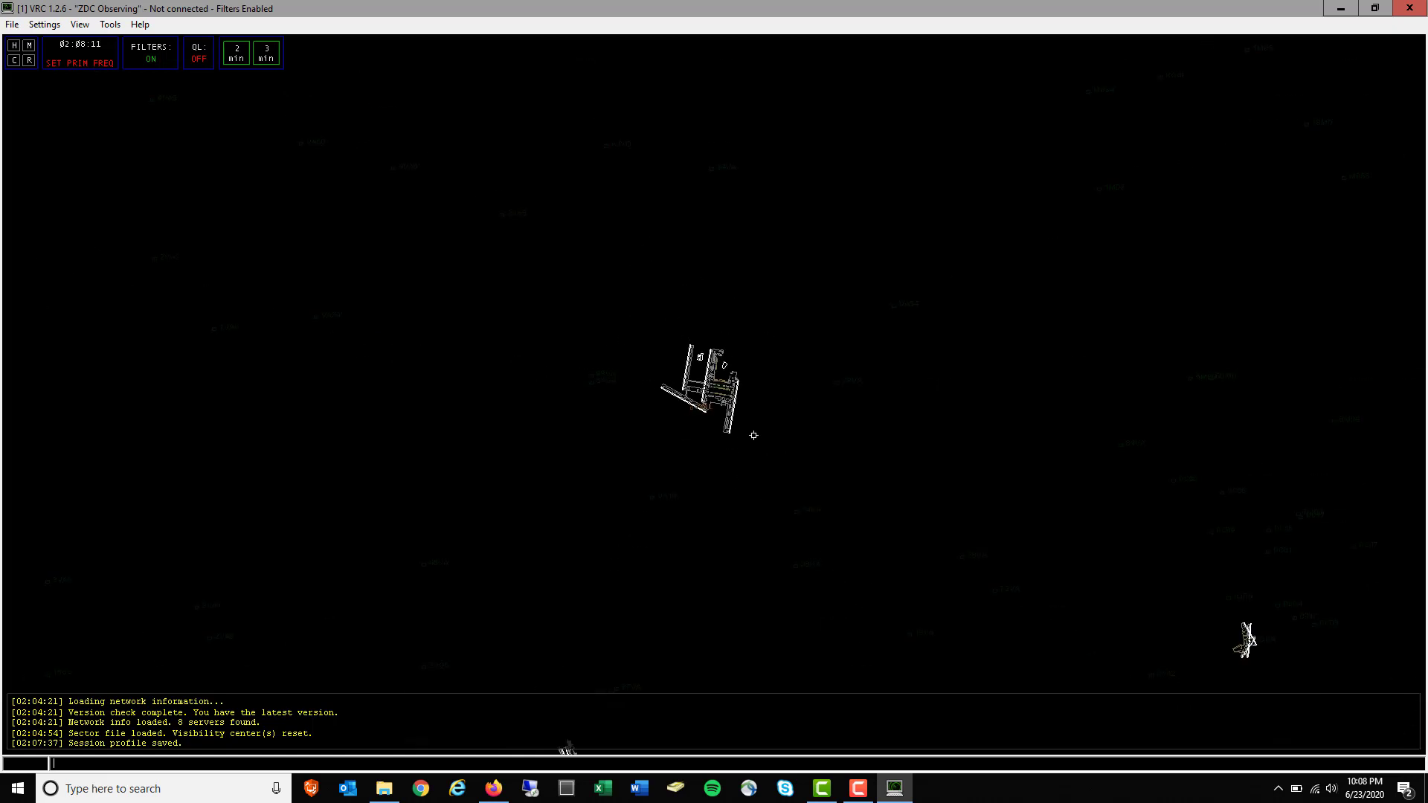
scroll(754, 435, "down", 8)
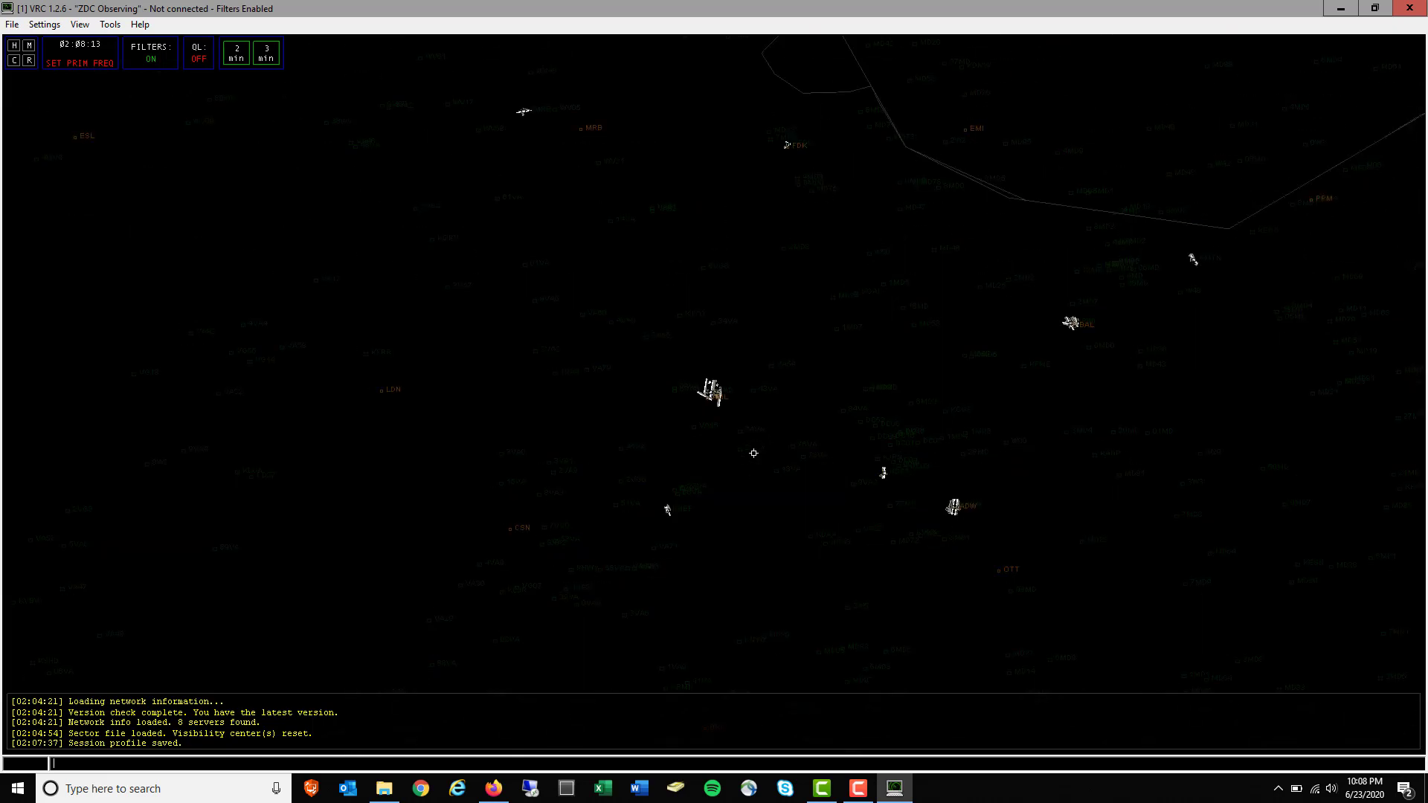
scroll(753, 453, "down", 2)
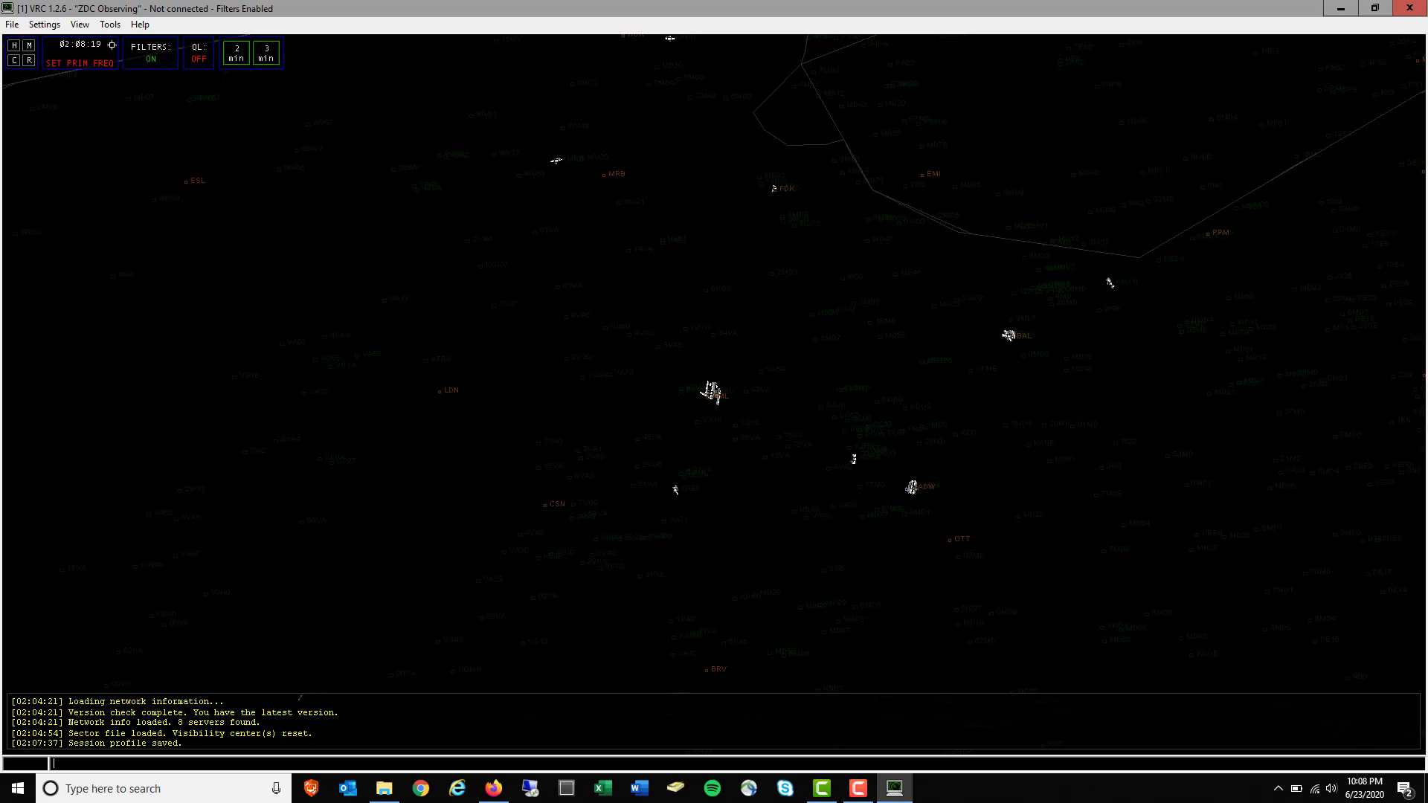
Change the Airports colour in the Default colour profile to yellow (255, 255, 0)
left_click(80, 25)
mouse_move(44, 24)
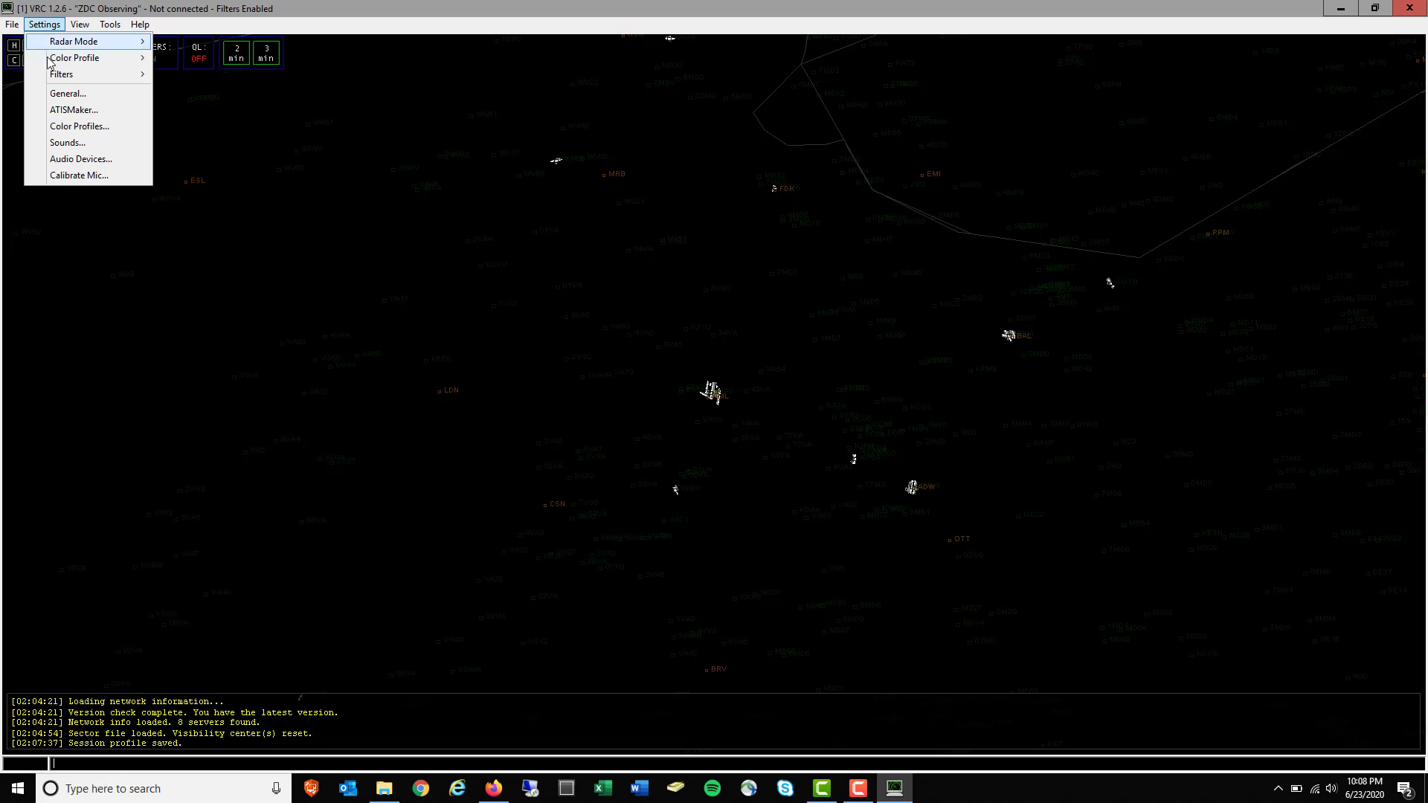
mouse_move(48, 63)
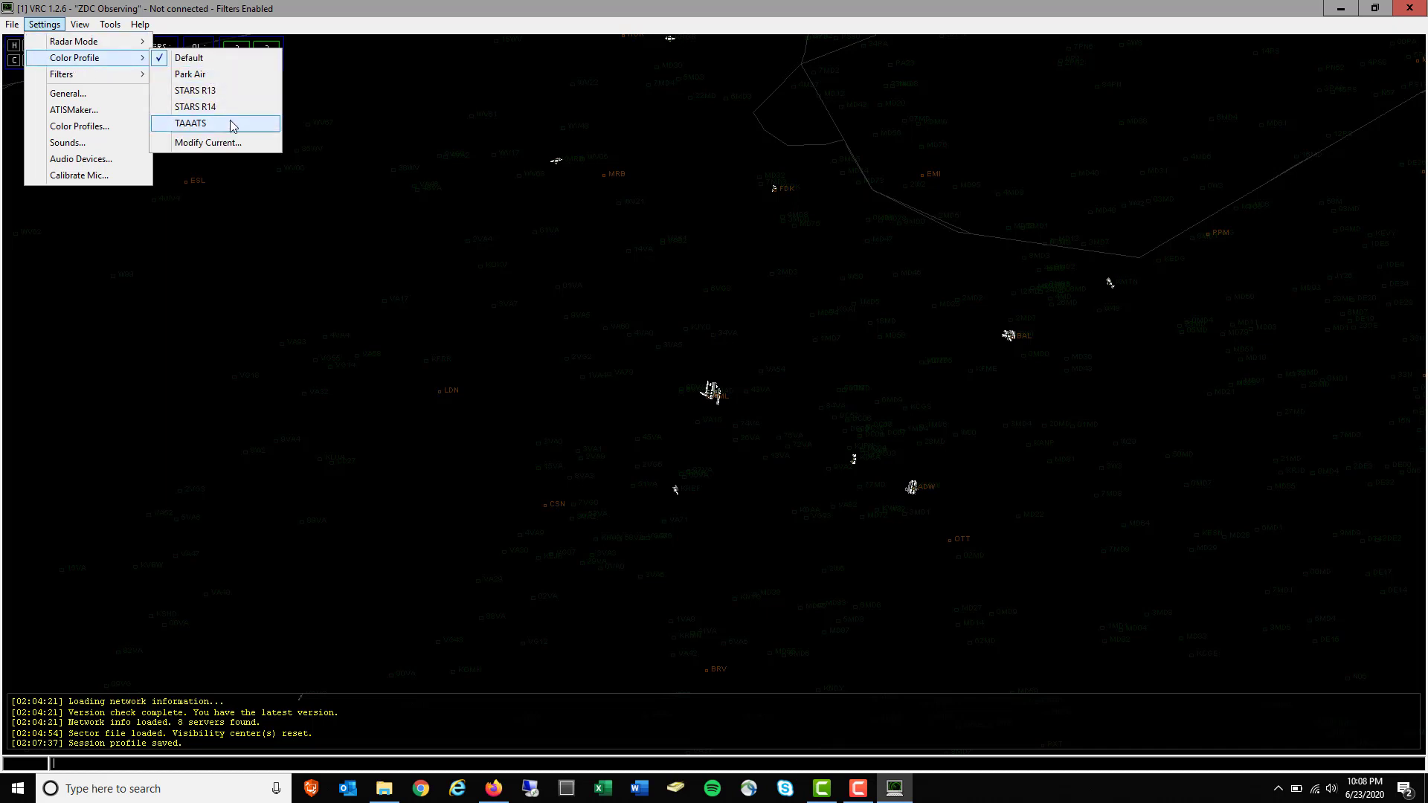
left_click(237, 143)
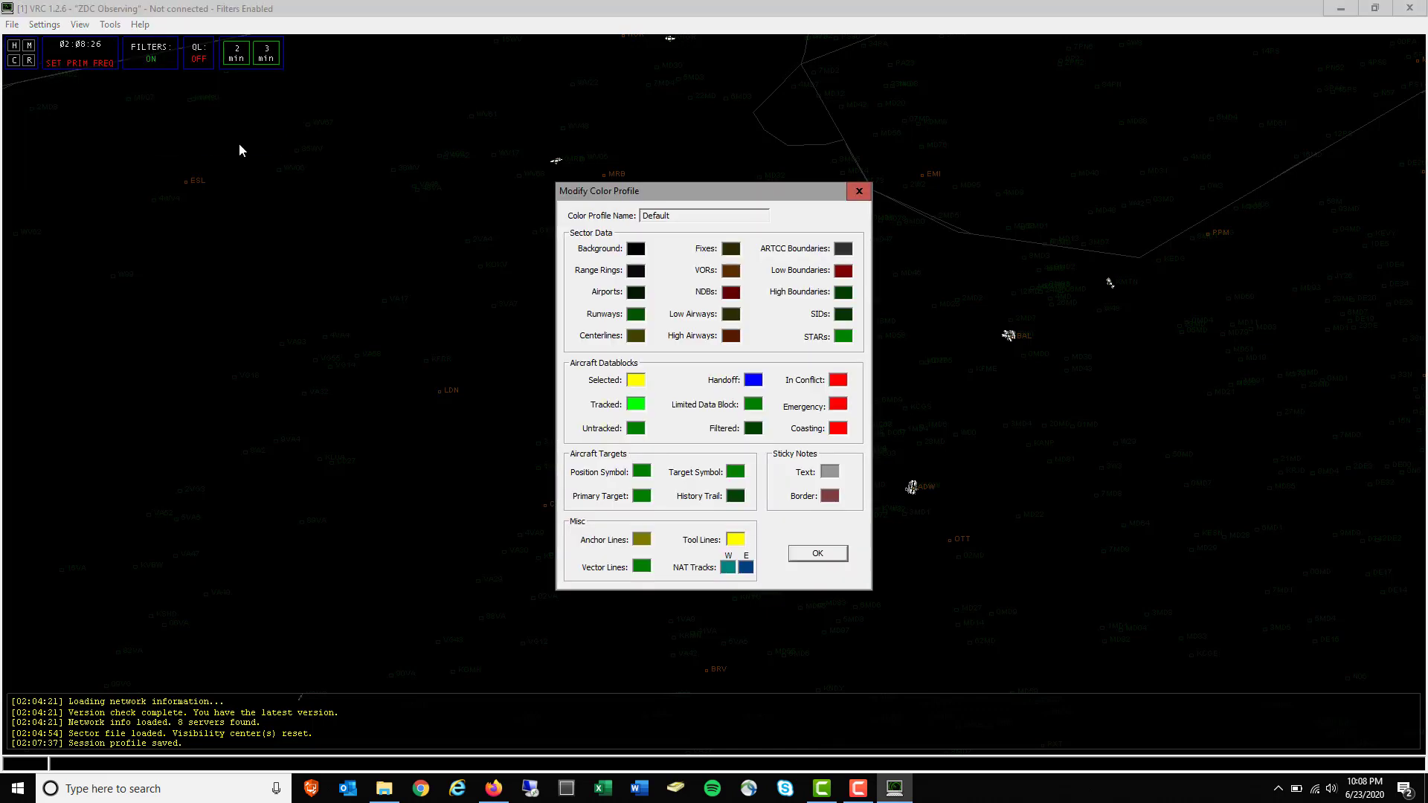
left_click(637, 294)
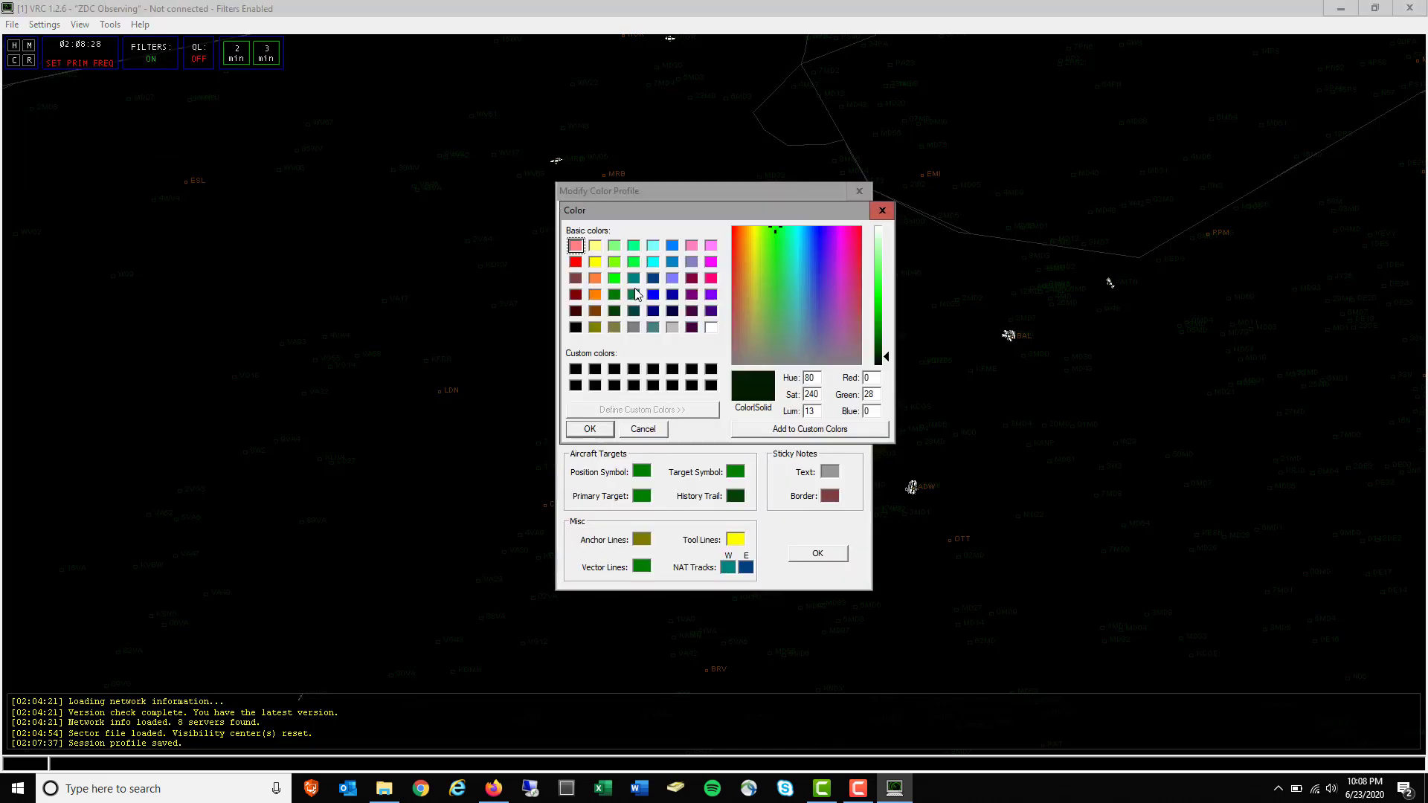
left_click(595, 261)
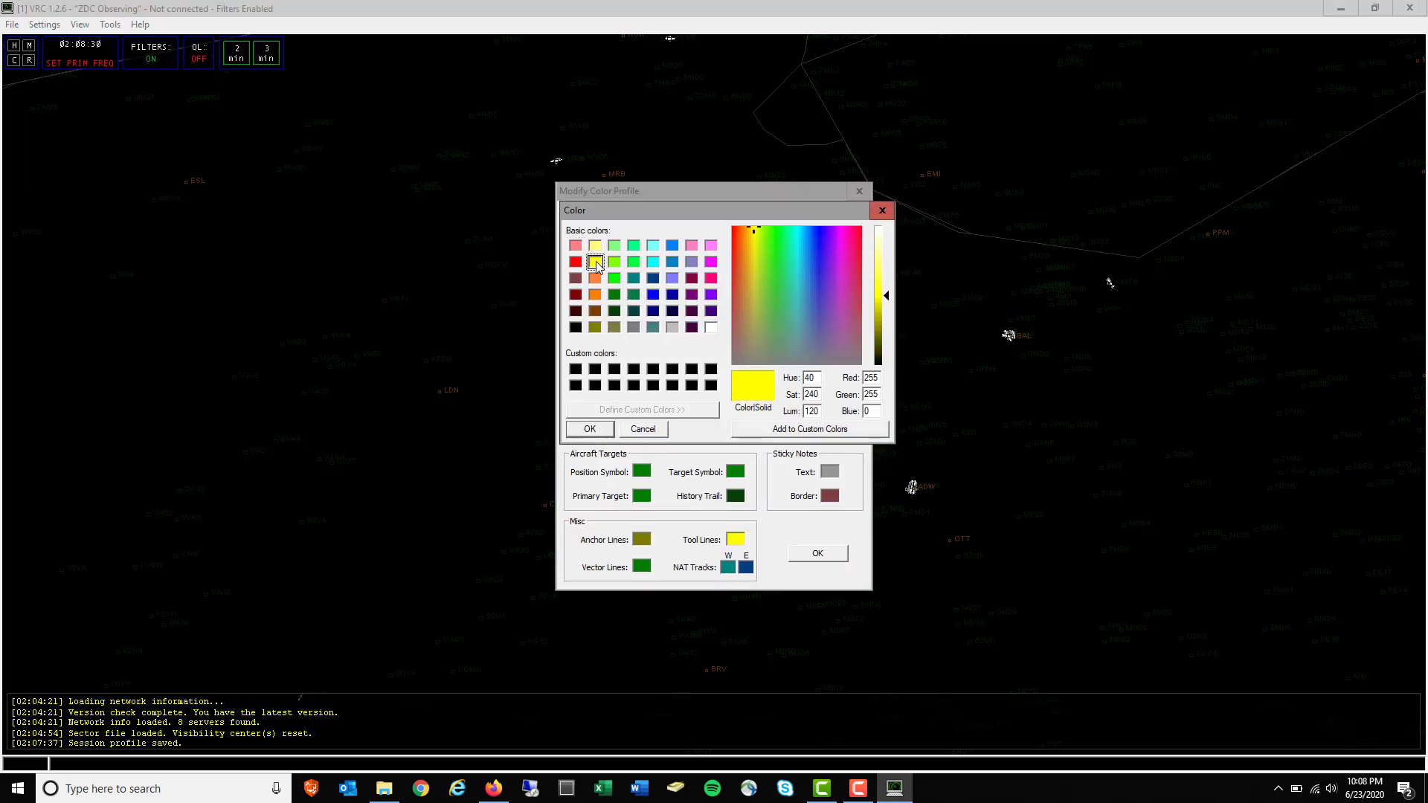
left_click(590, 429)
left_click(817, 553)
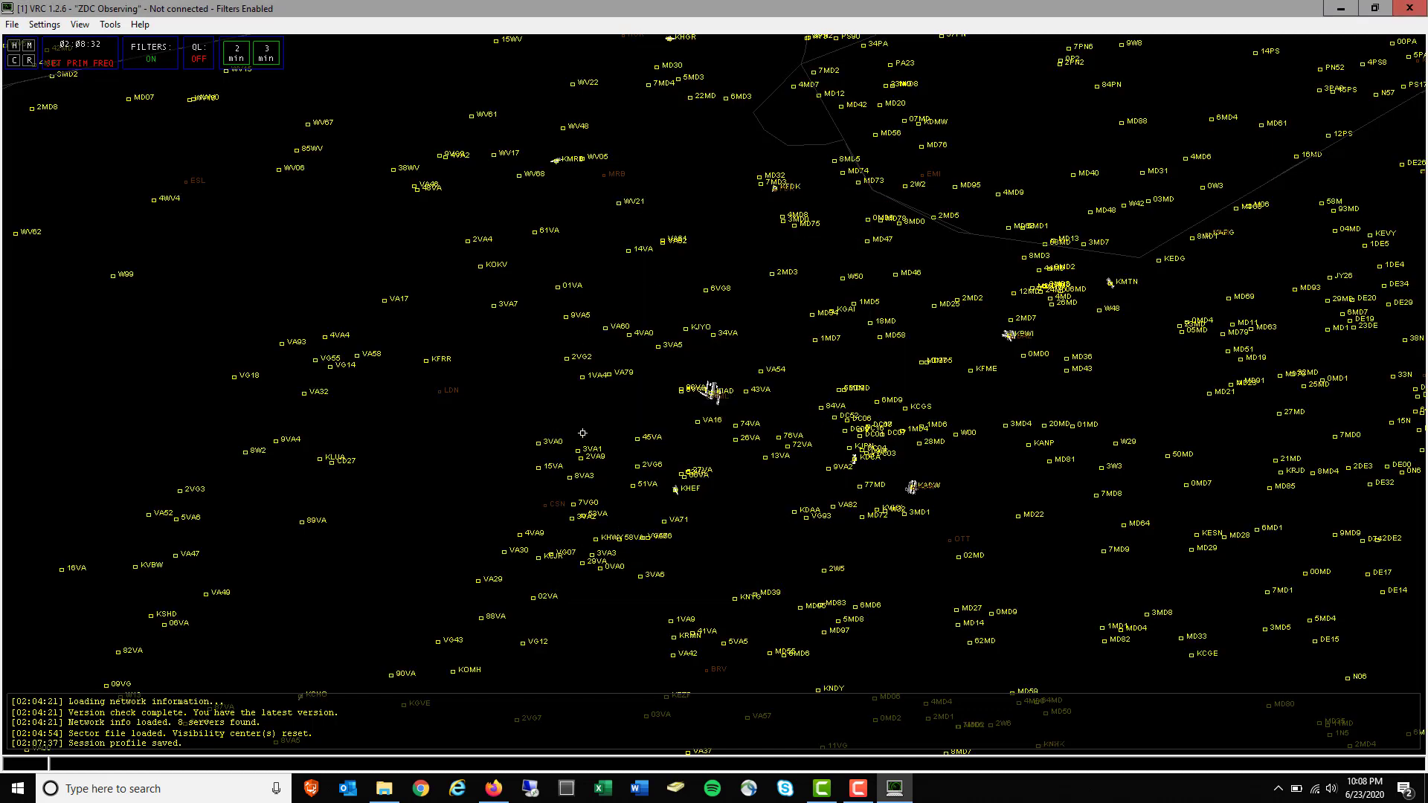
Try the STARS R13 colour profile and another profile from the Color Profile list
left_click(44, 25)
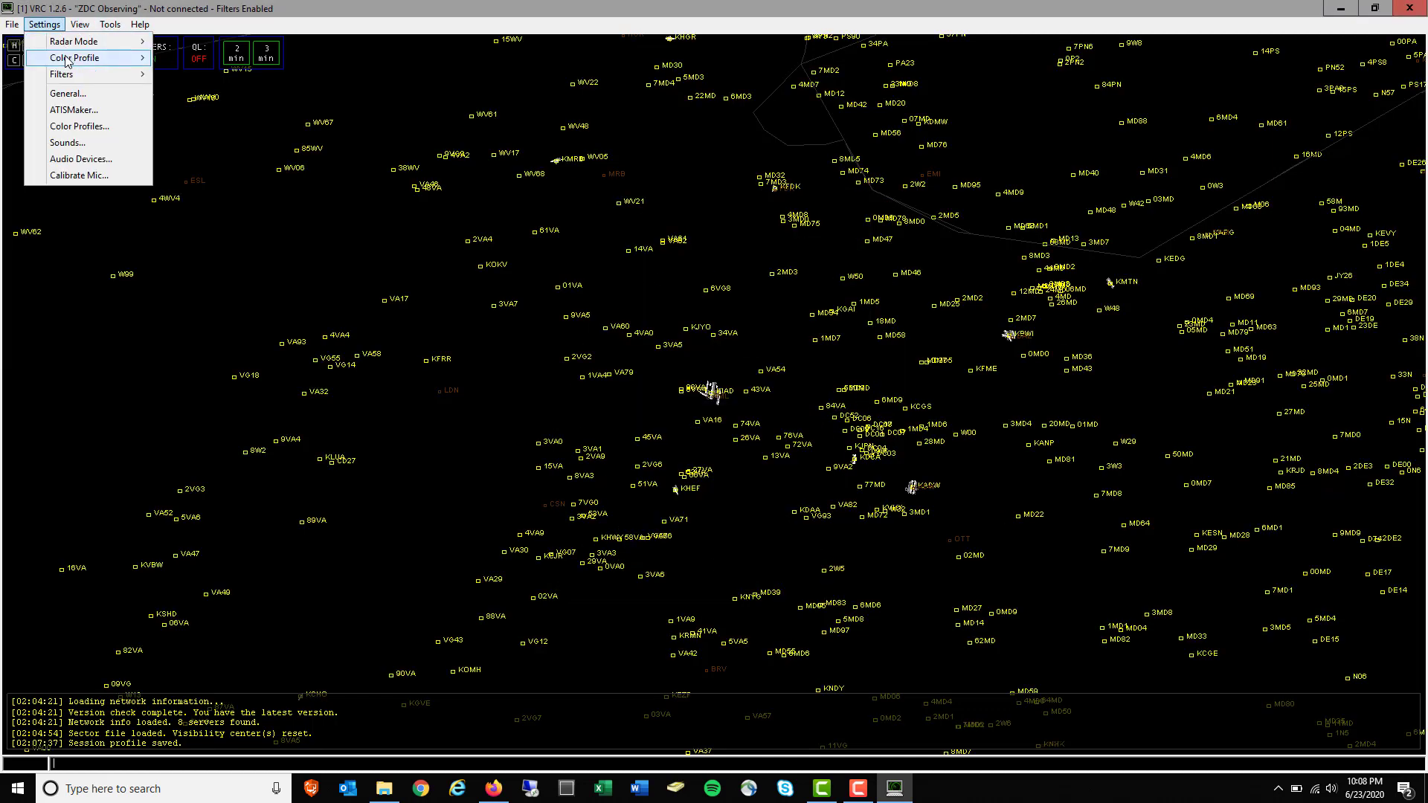
mouse_move(70, 58)
left_click(195, 91)
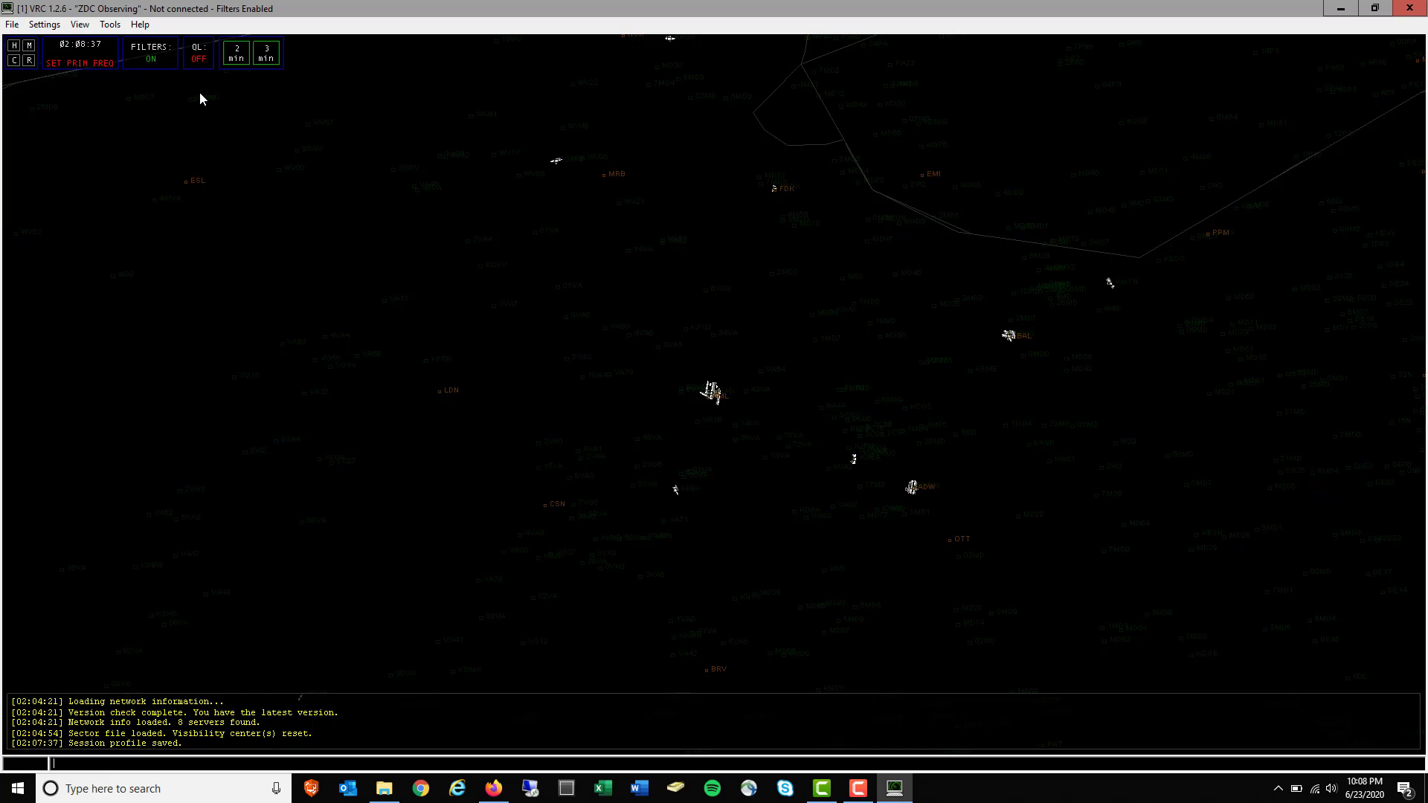
left_click(44, 24)
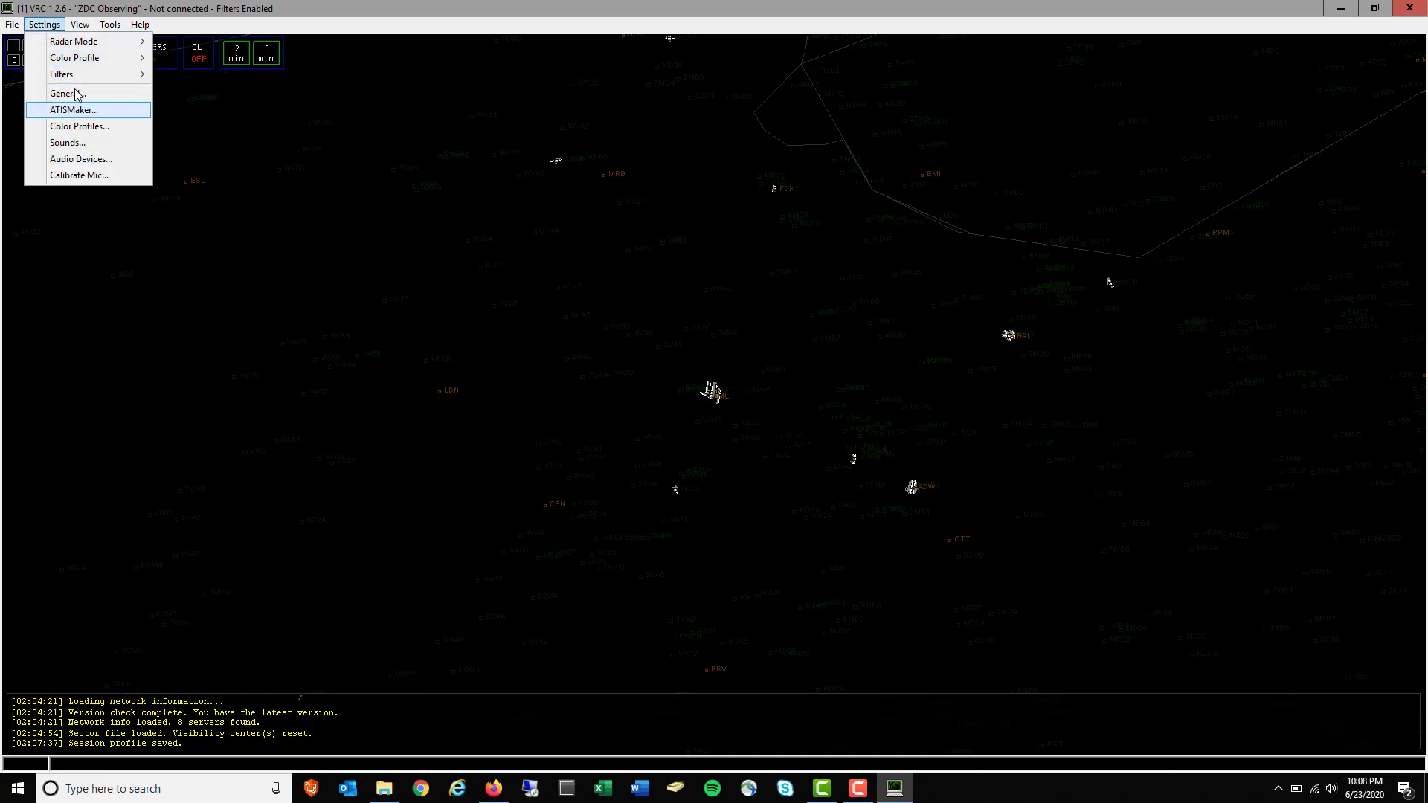
mouse_move(82, 58)
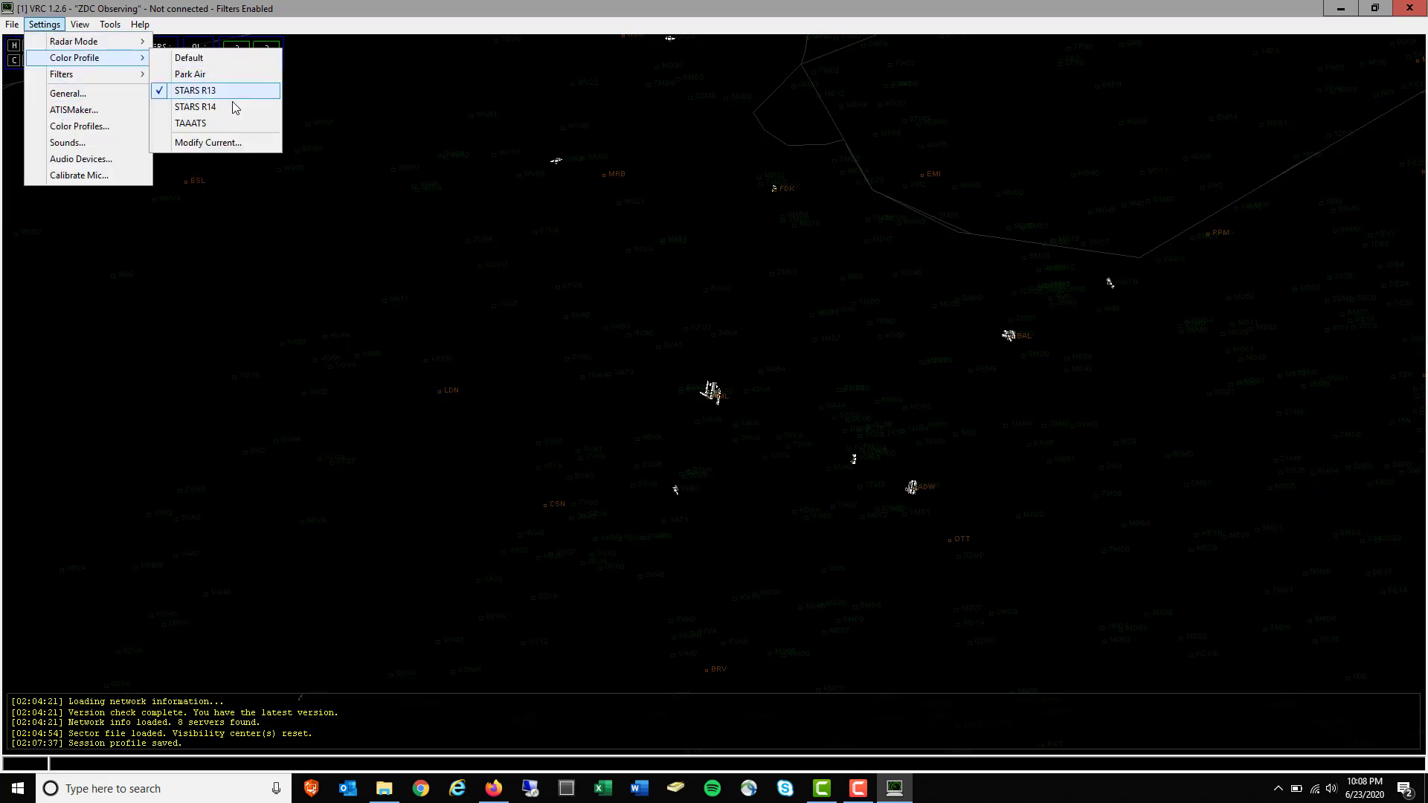
left_click(228, 113)
Switch through the TAAATS and Park Air colour schemes, then return to Default
left_click(44, 24)
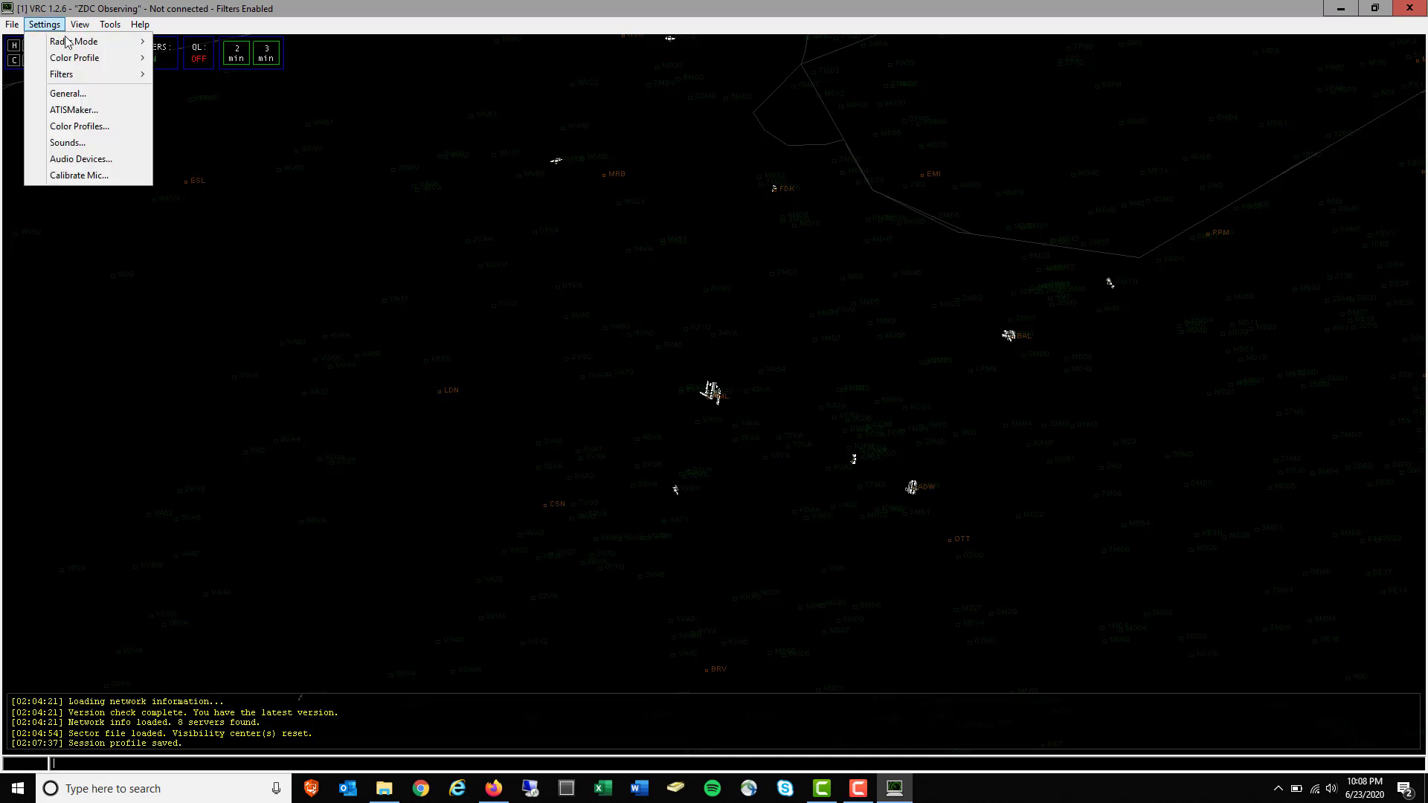
mouse_move(74, 58)
left_click(195, 124)
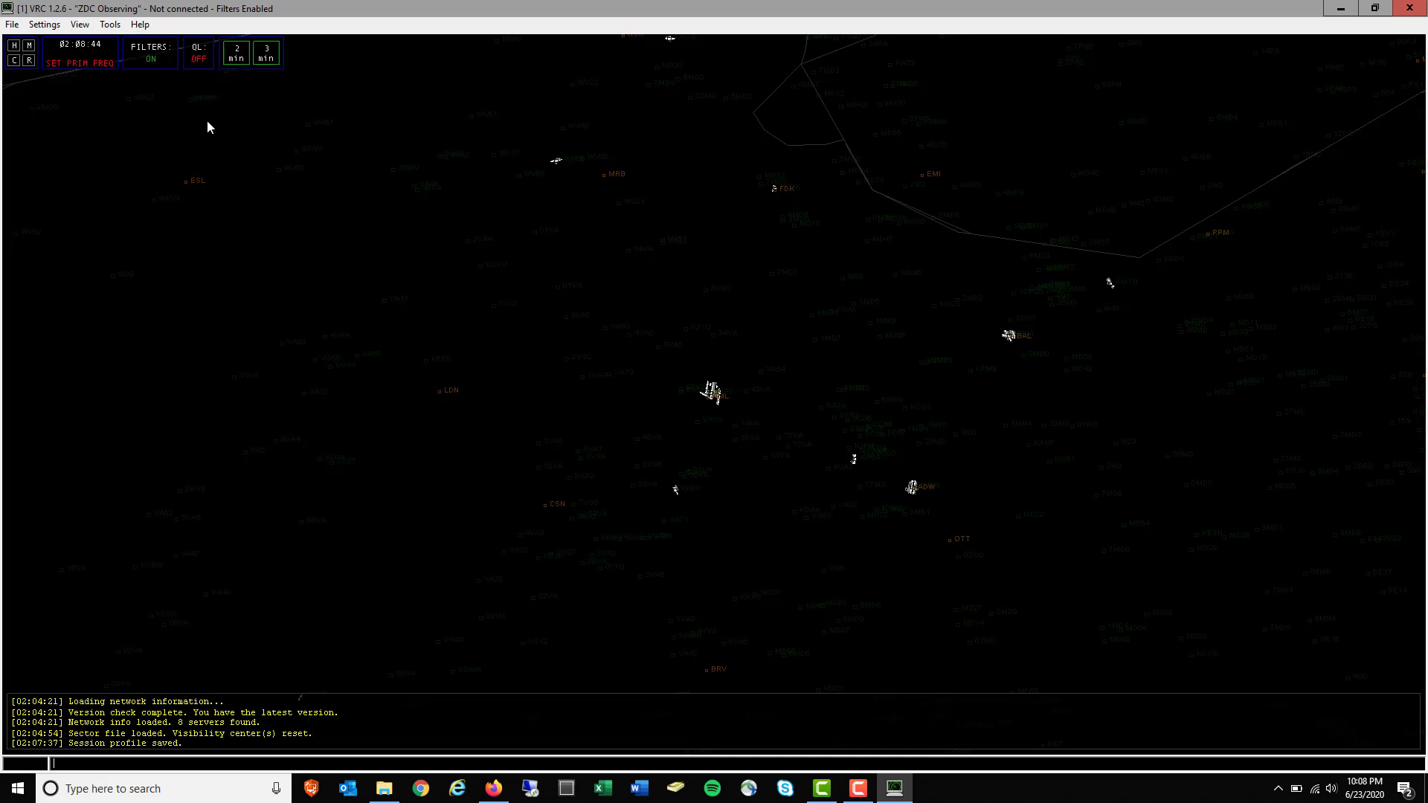
left_click(44, 25)
mouse_move(75, 58)
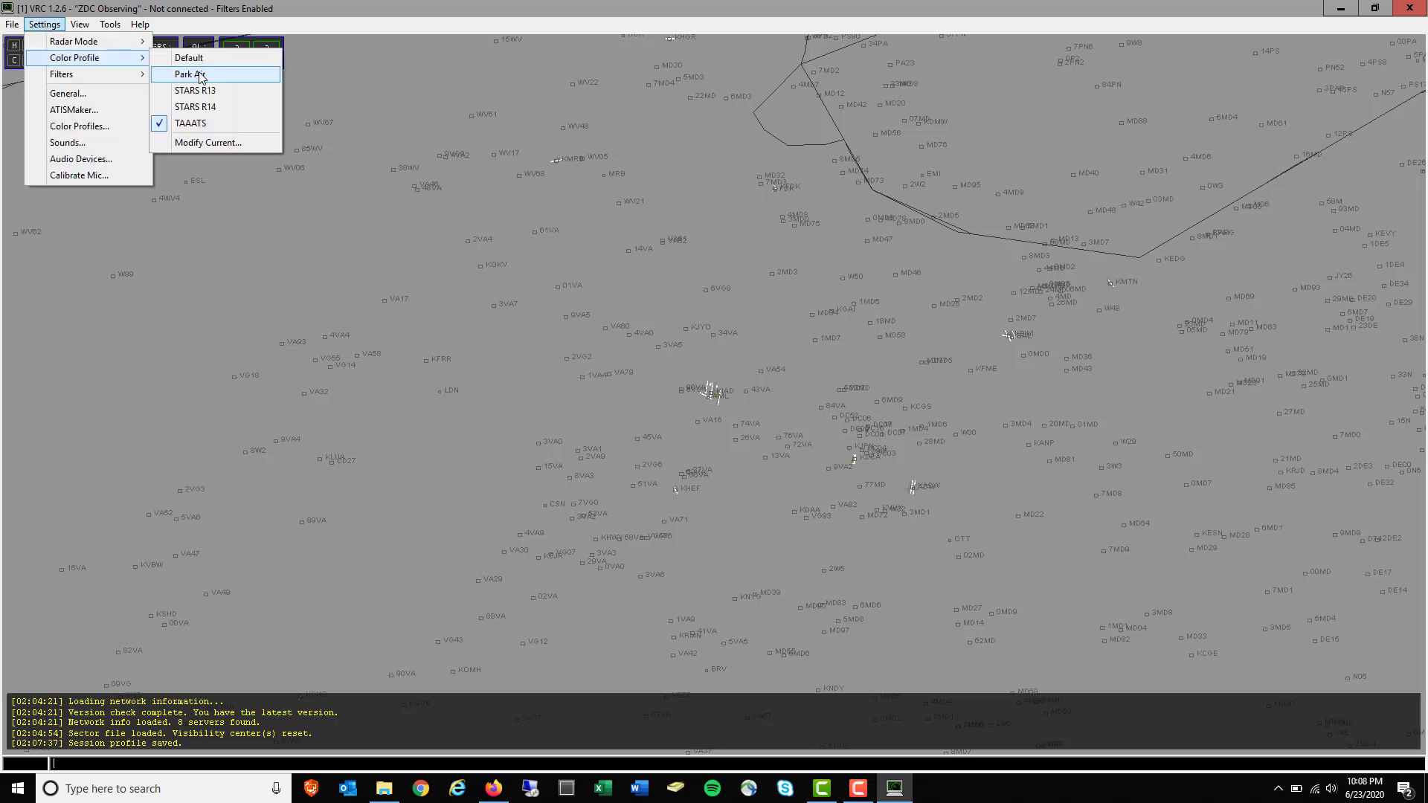
left_click(217, 76)
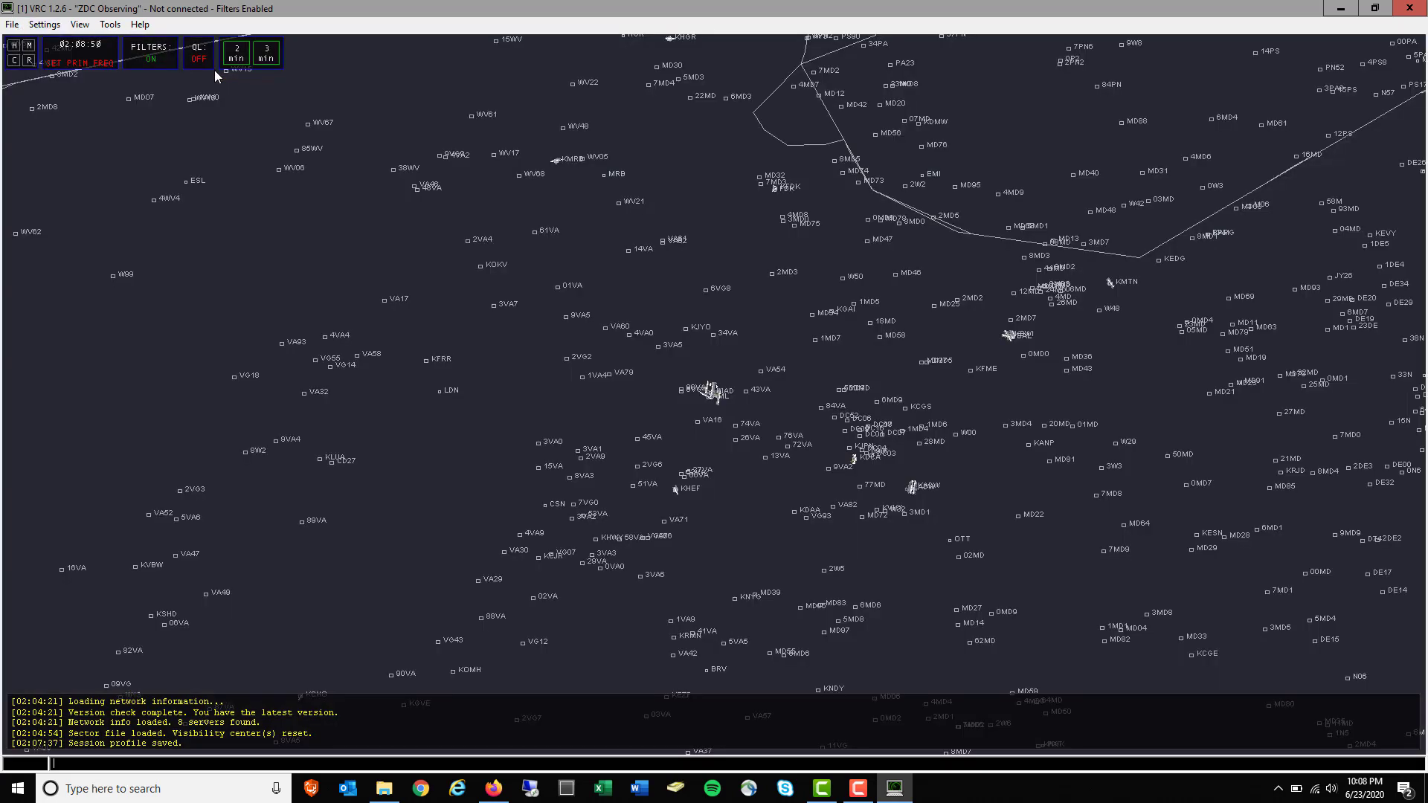
left_click(43, 25)
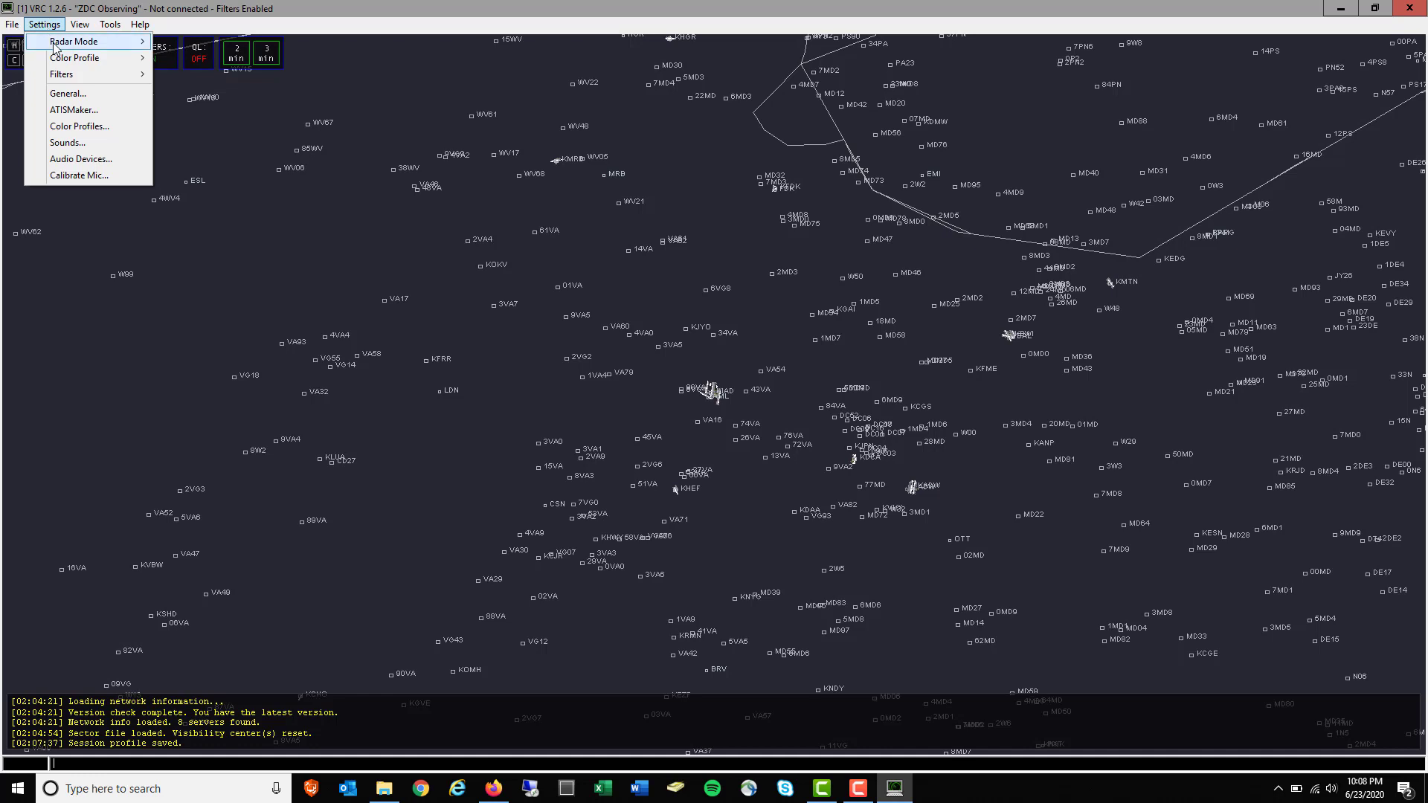
mouse_move(54, 43)
left_click(189, 58)
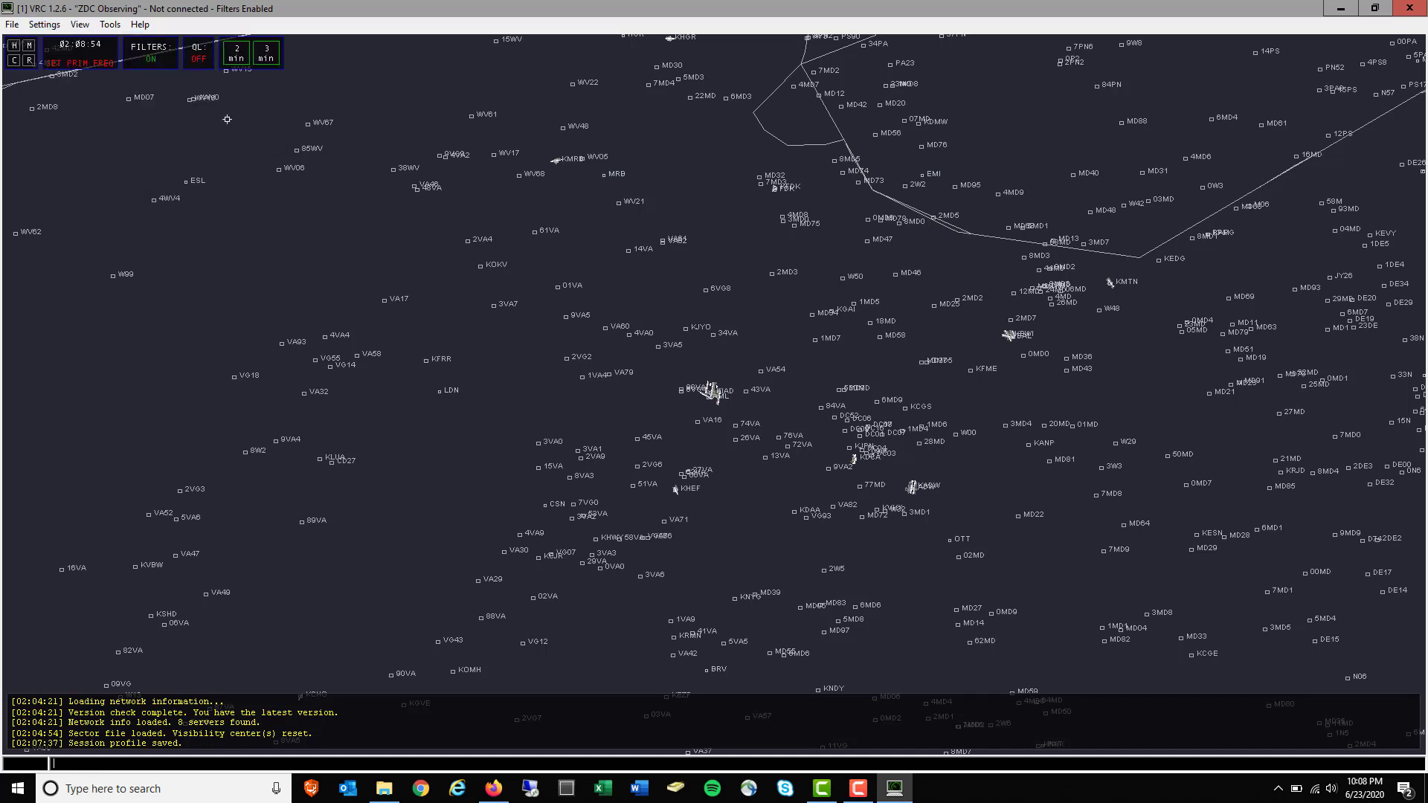
left_click(44, 25)
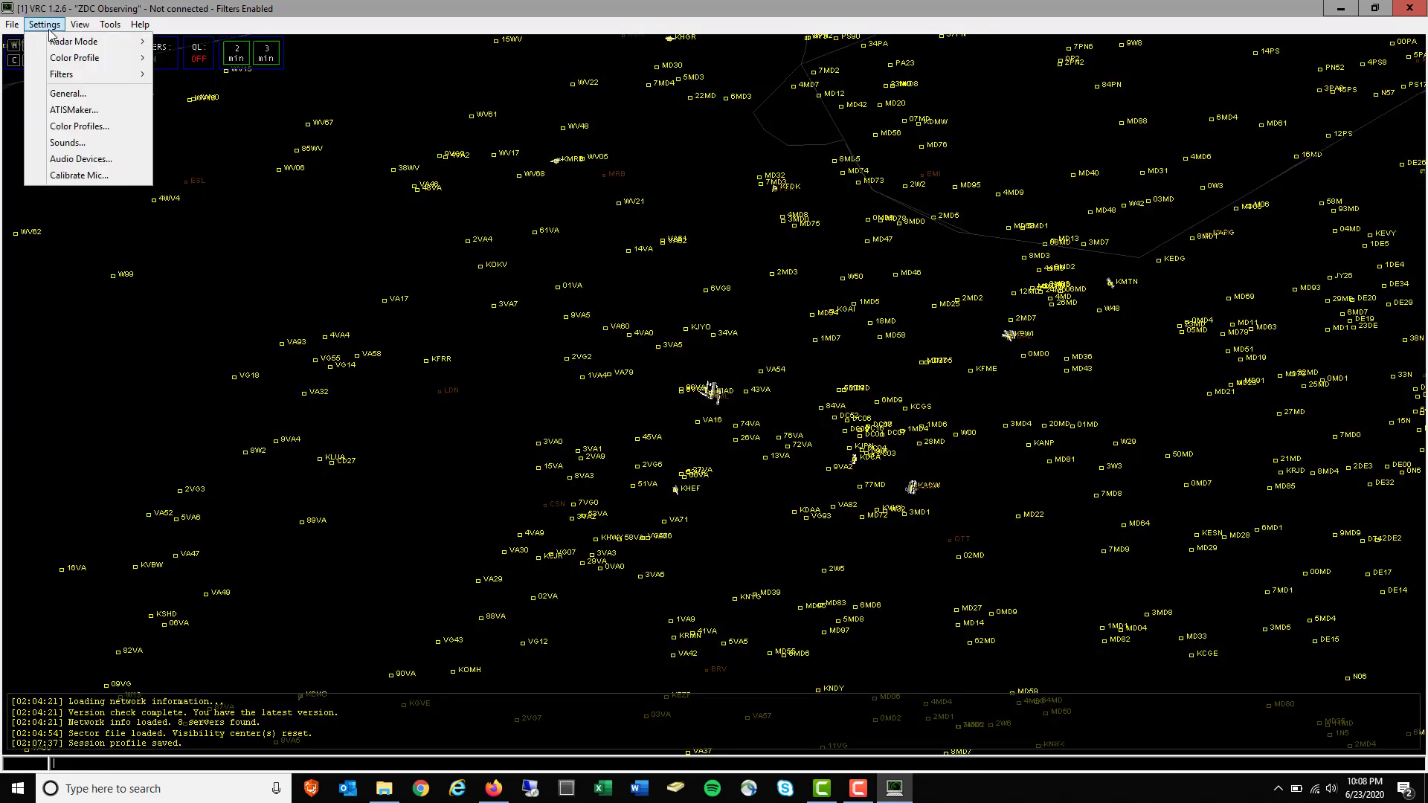
Change the Default profile's airport colour from yellow to teal
mouse_move(74, 58)
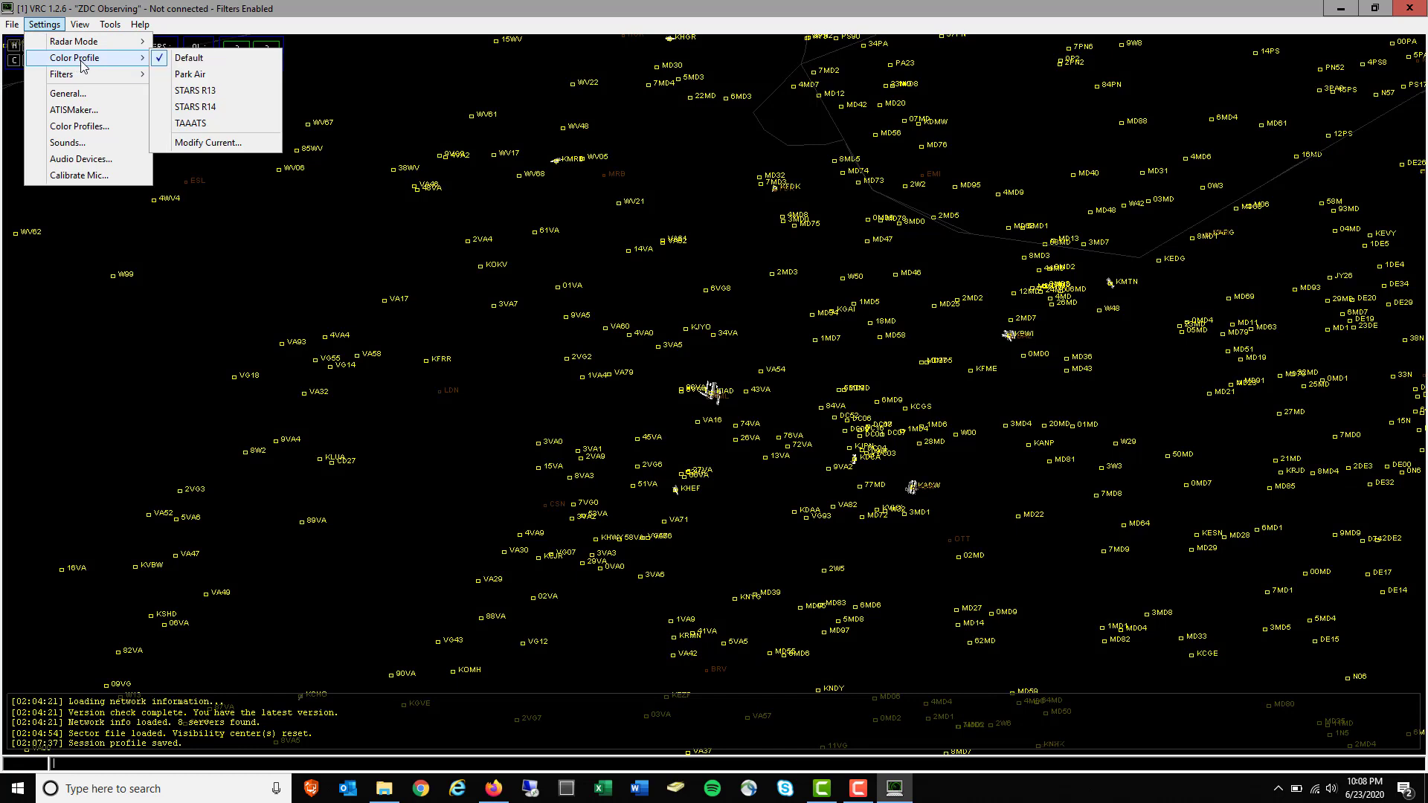
left_click(216, 144)
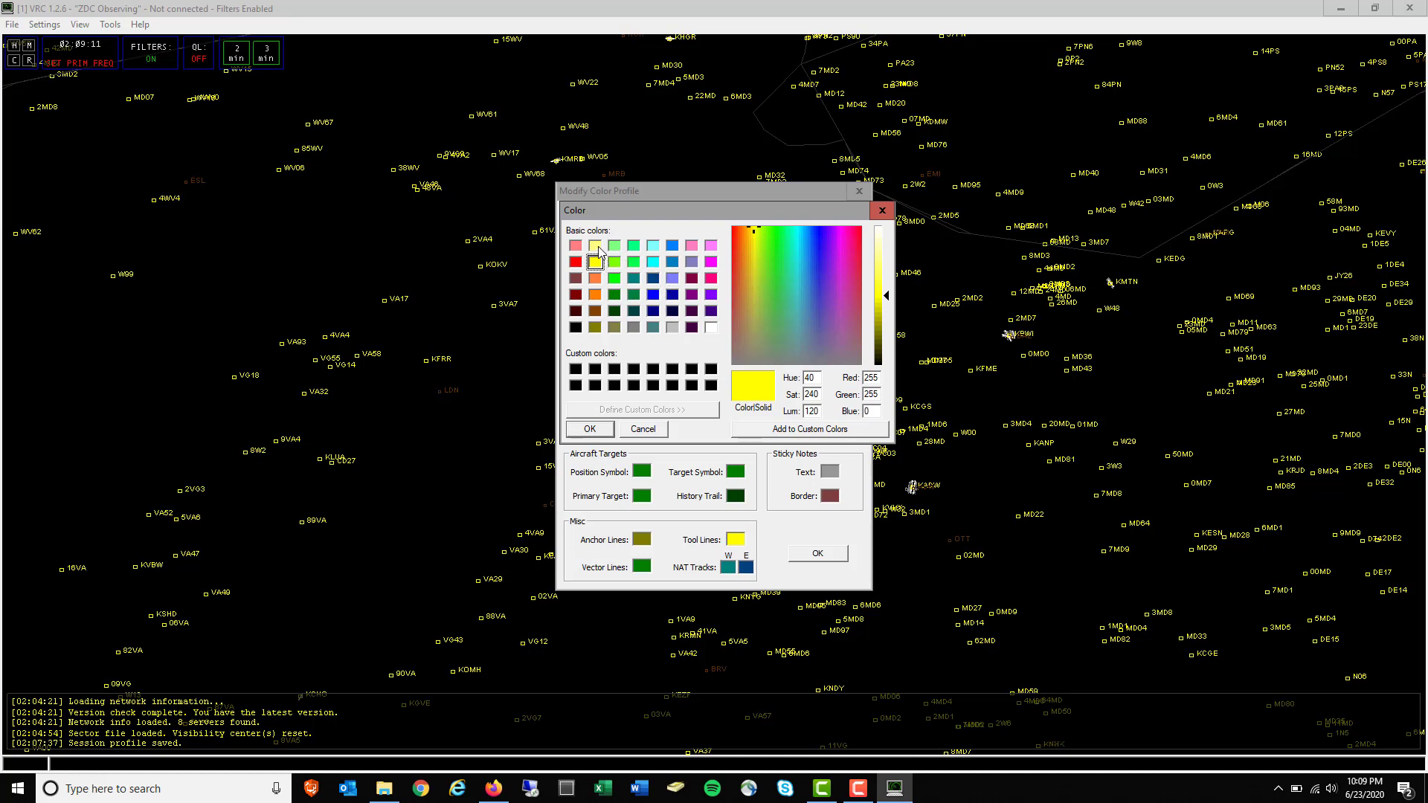
left_click(634, 279)
left_click(590, 429)
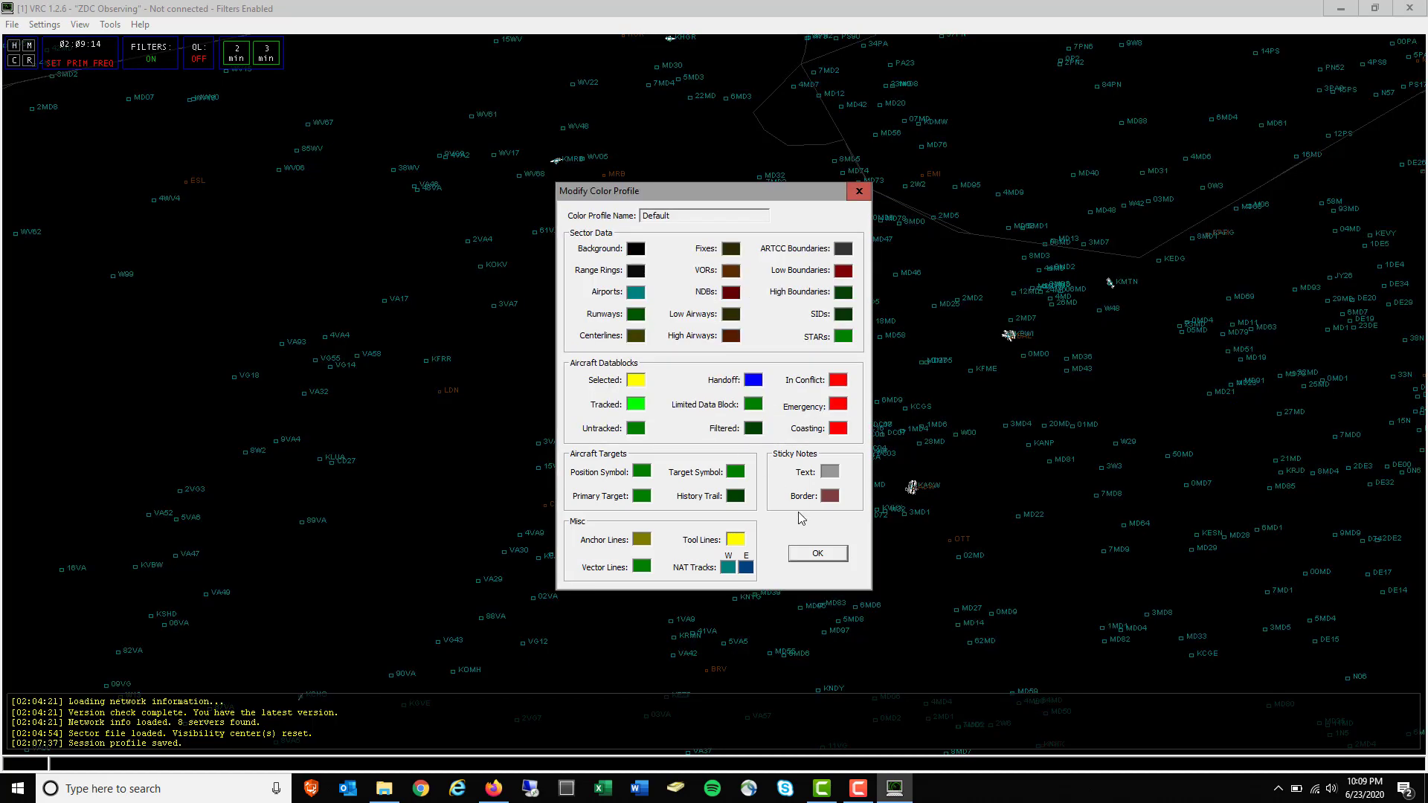
left_click(814, 556)
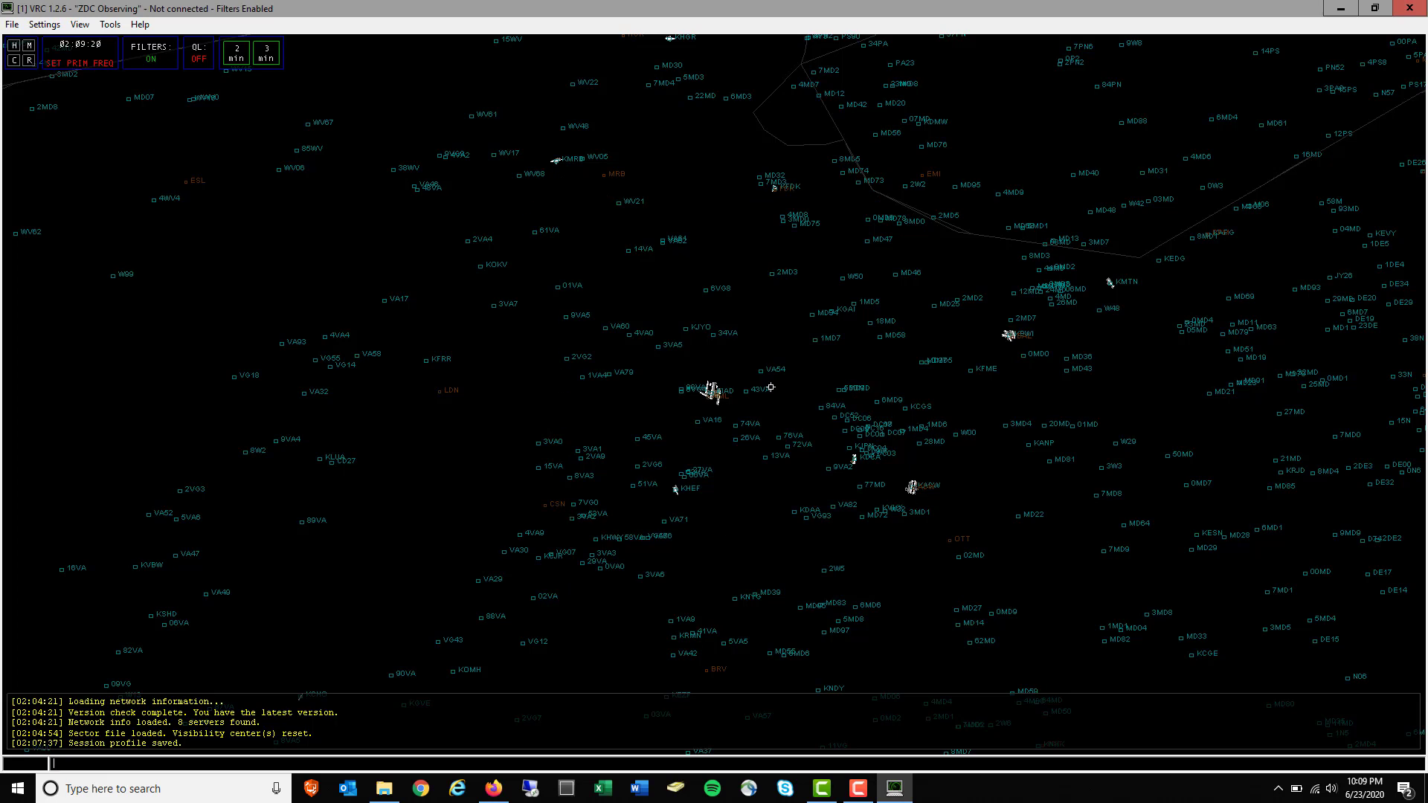
scroll(770, 386, "up", 5)
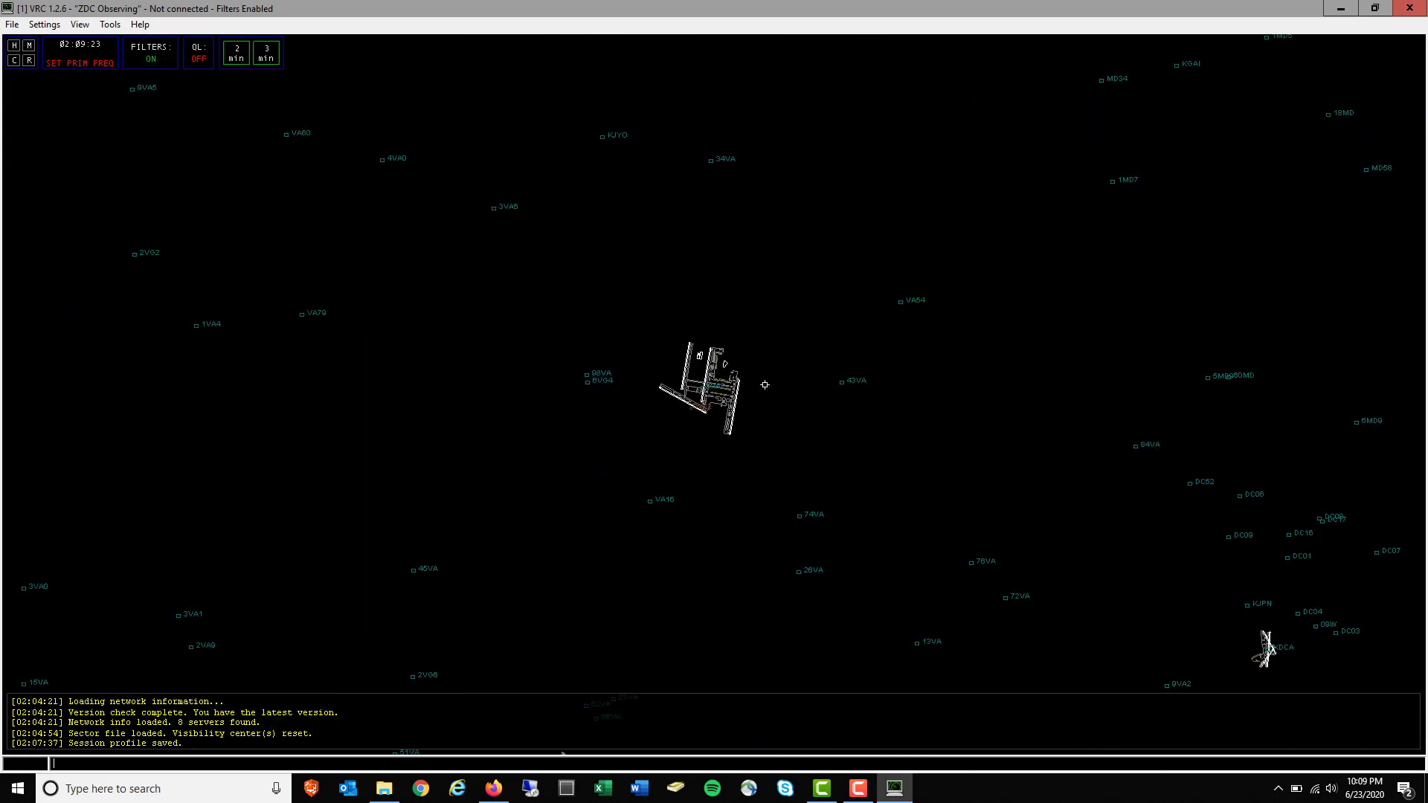
scroll(765, 384, "up", 5)
Toggle airport labels off and back on, then hide the airport symbols
scroll(672, 425, "down", 6)
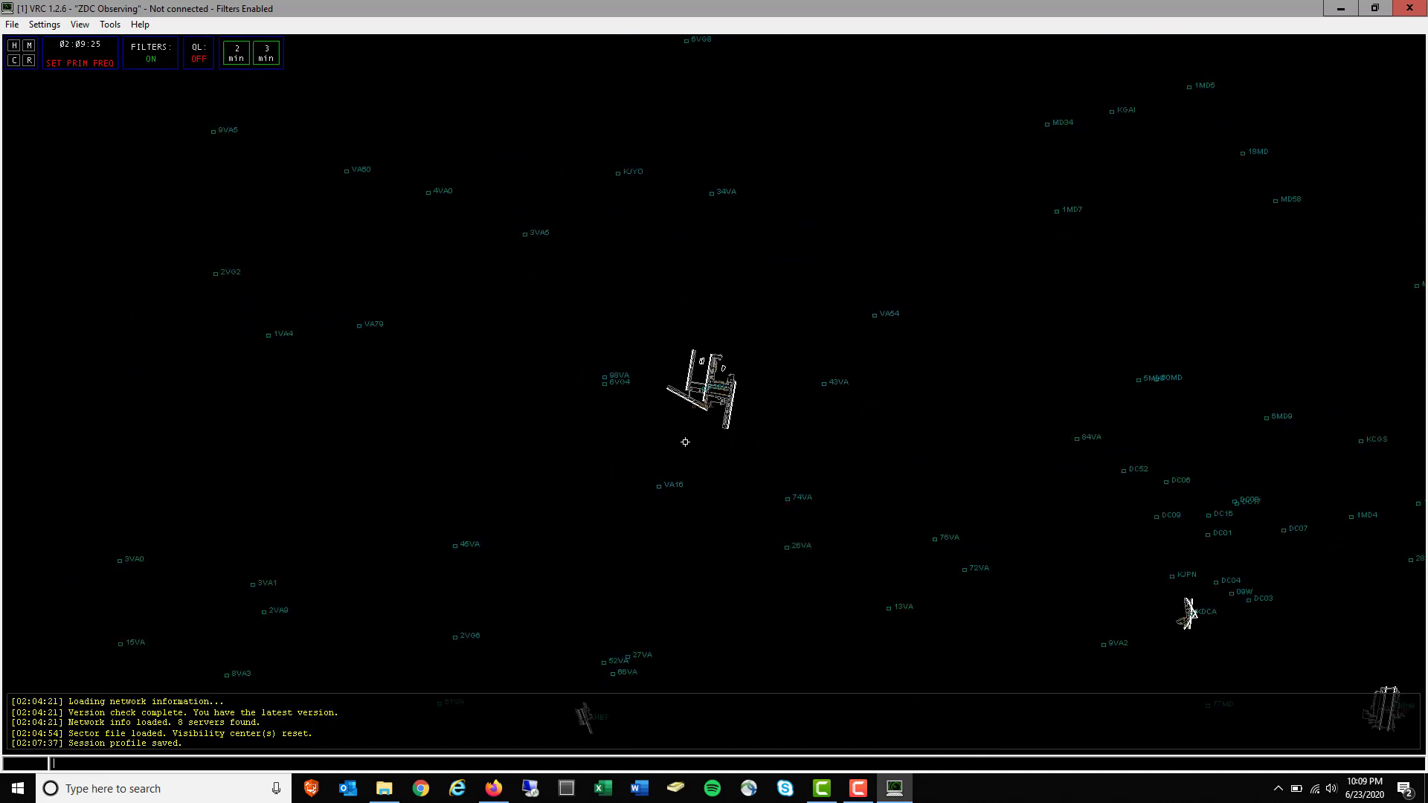
scroll(685, 442, "down", 8)
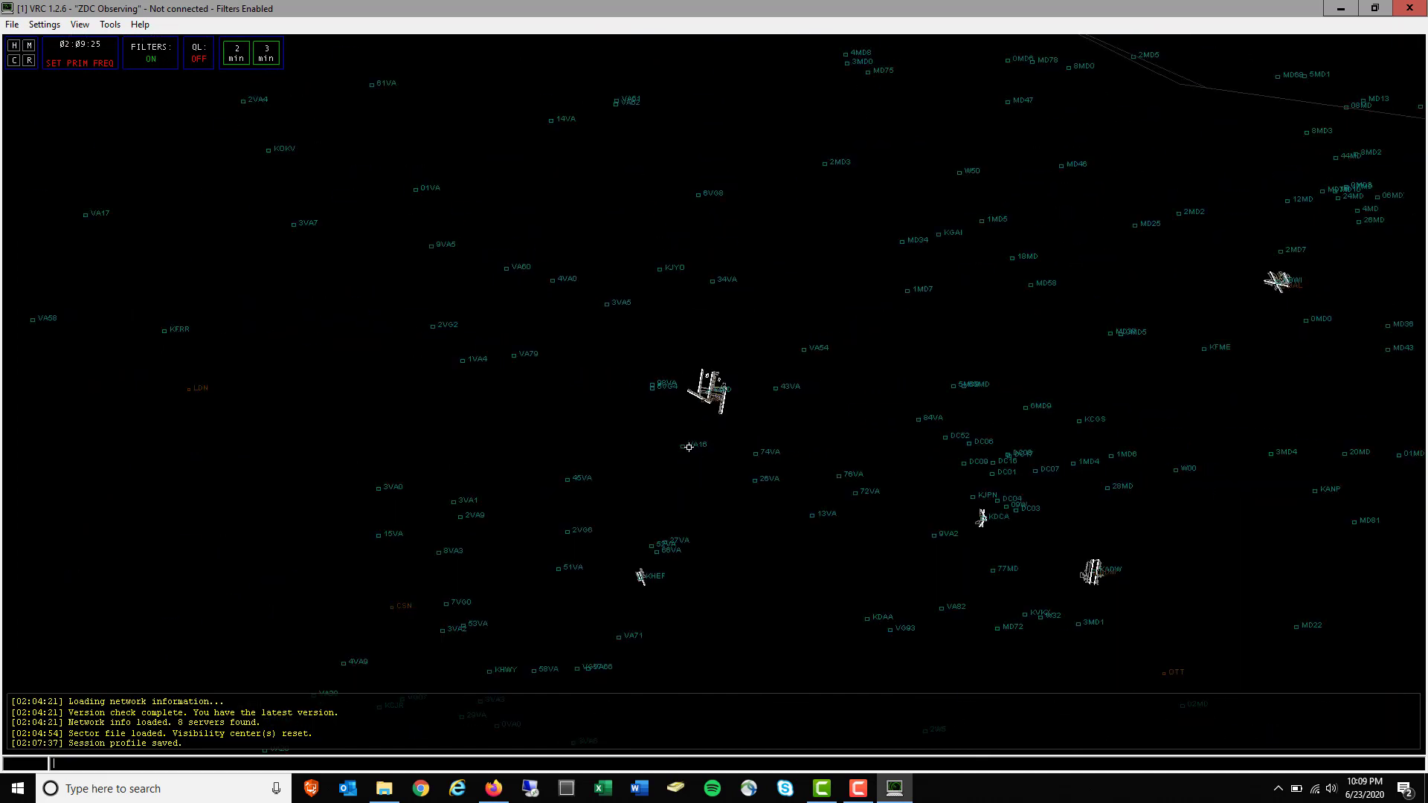
left_click(79, 25)
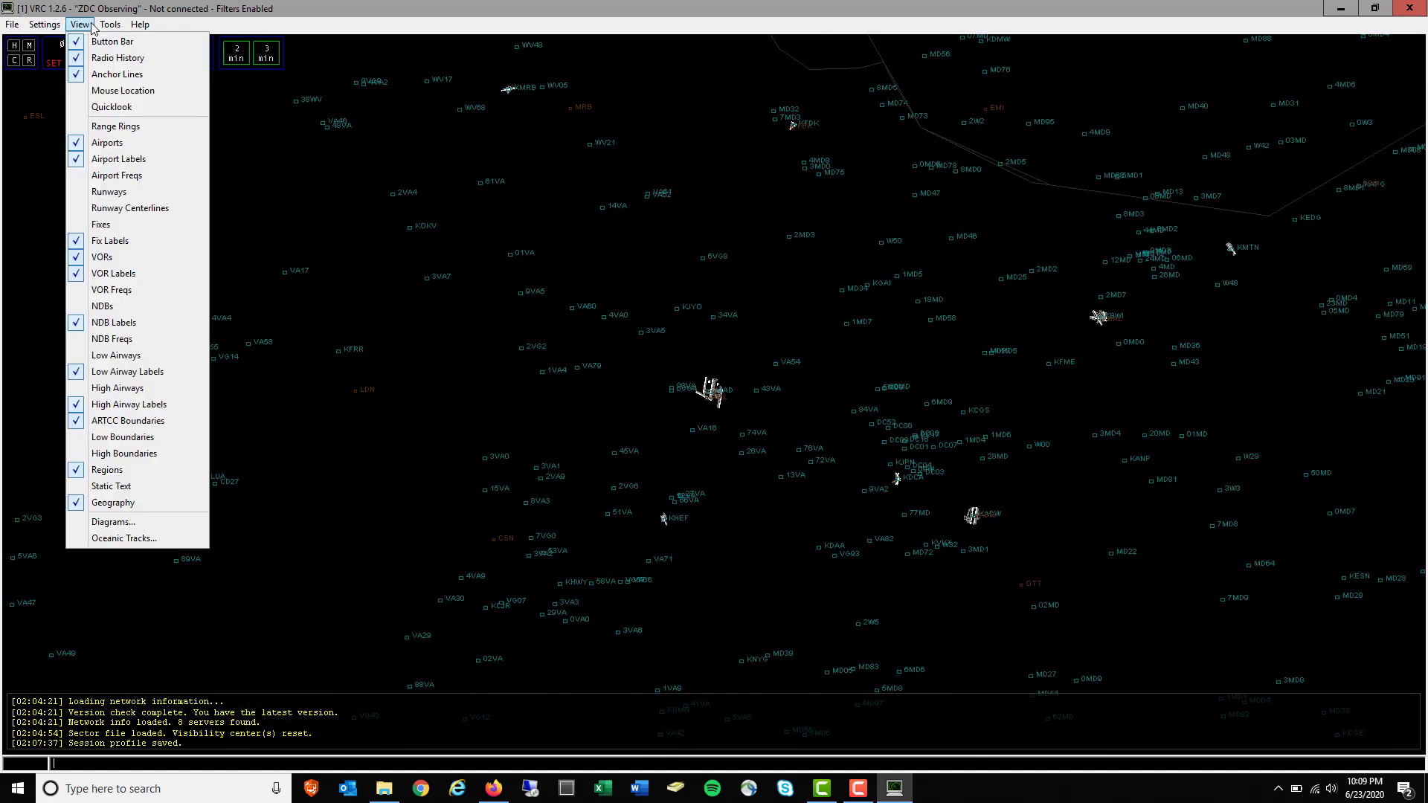
left_click(124, 160)
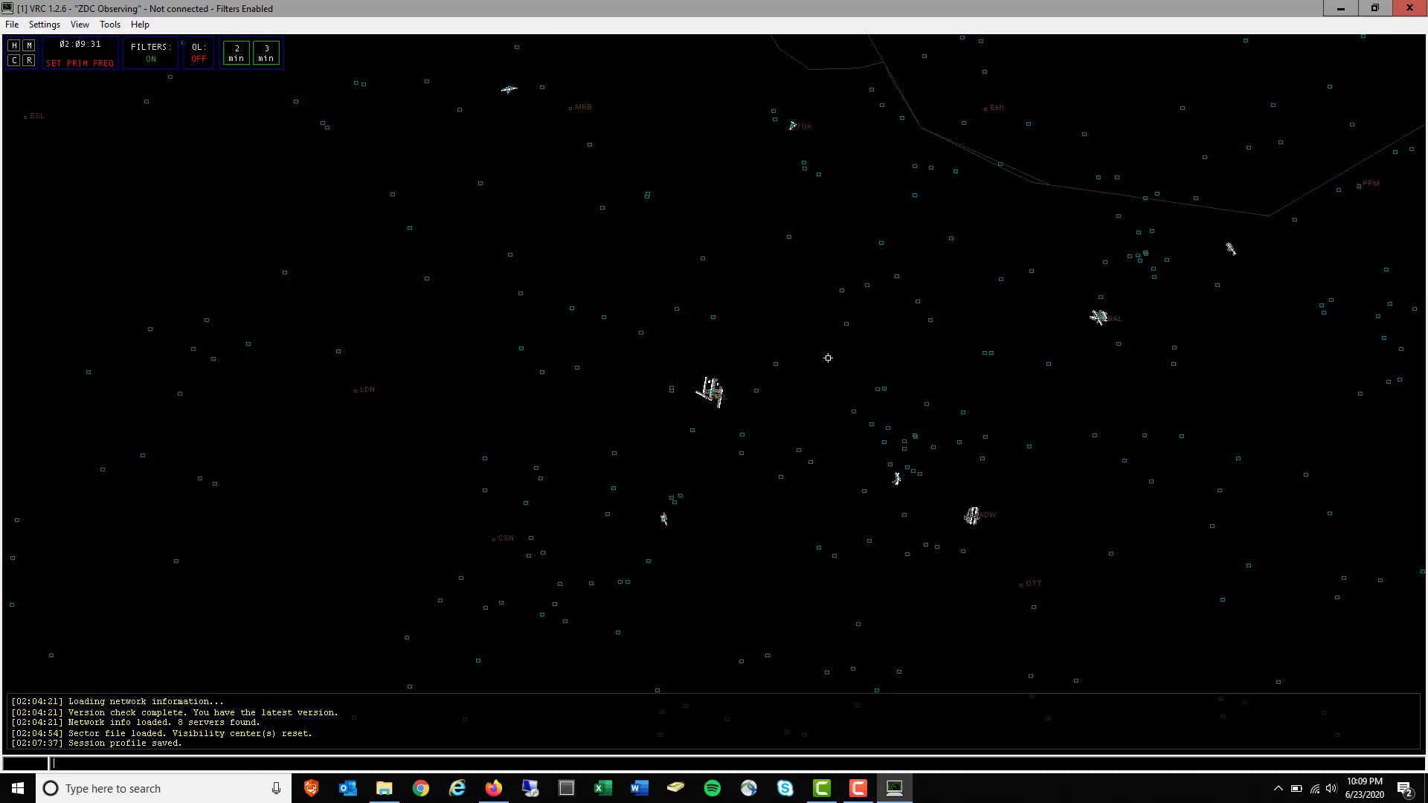
left_click(79, 25)
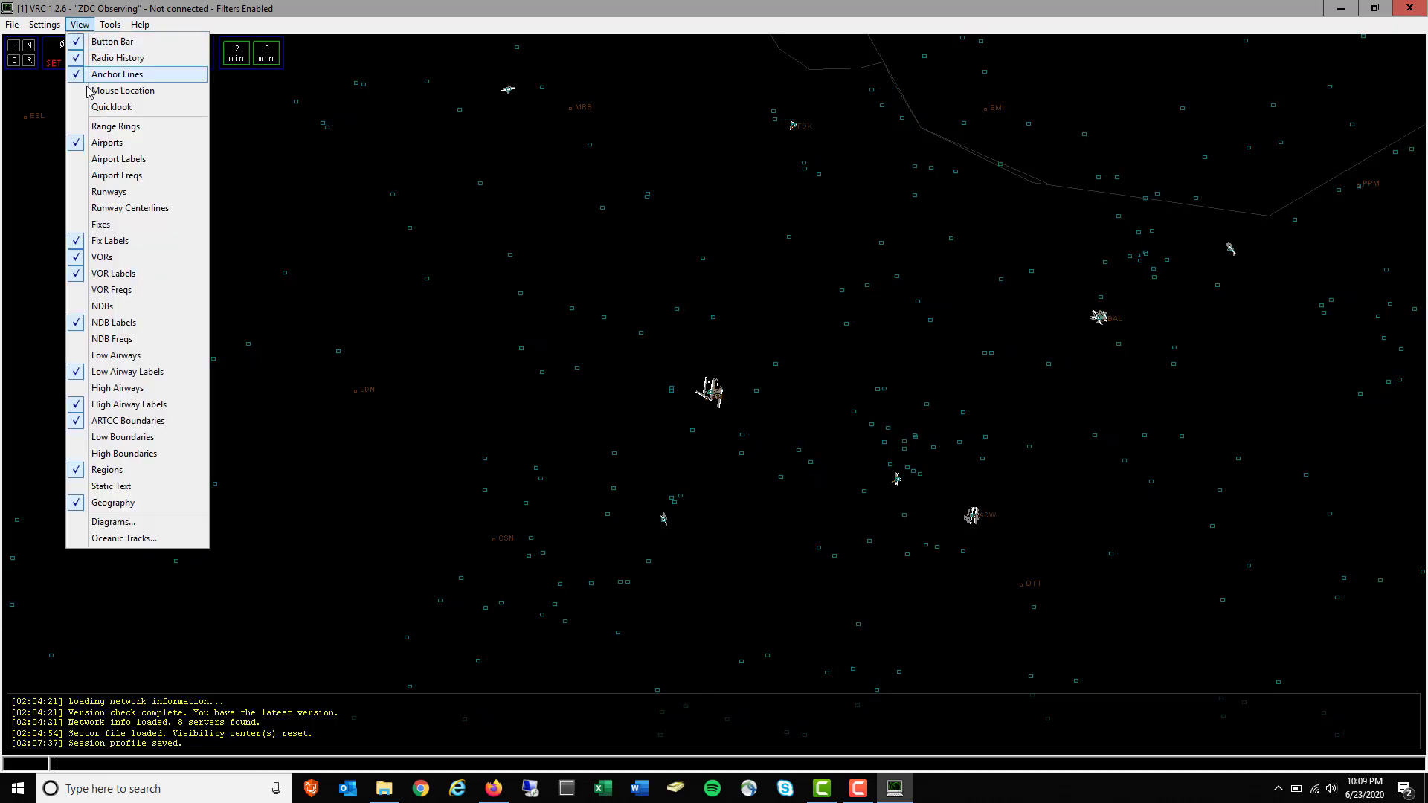
left_click(117, 158)
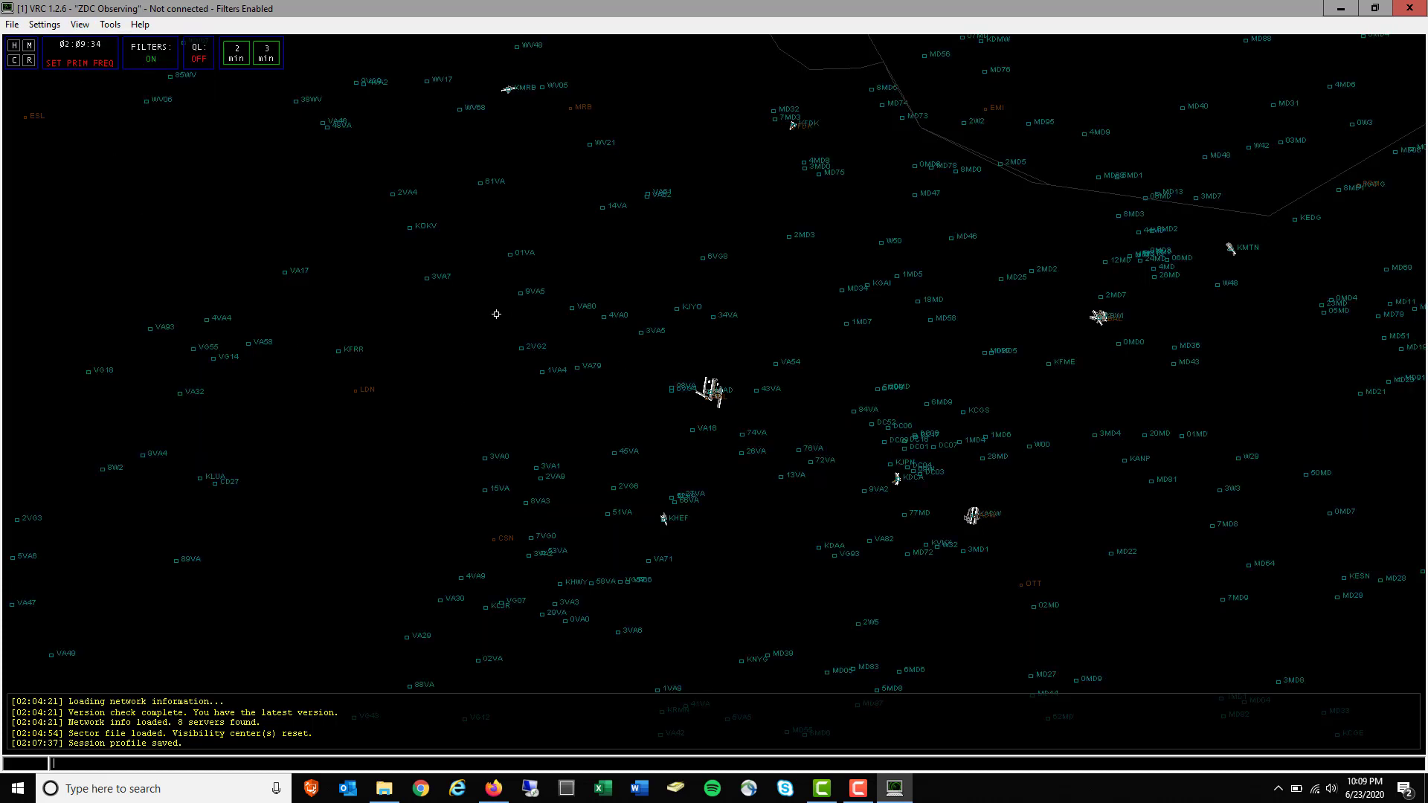
left_click(79, 24)
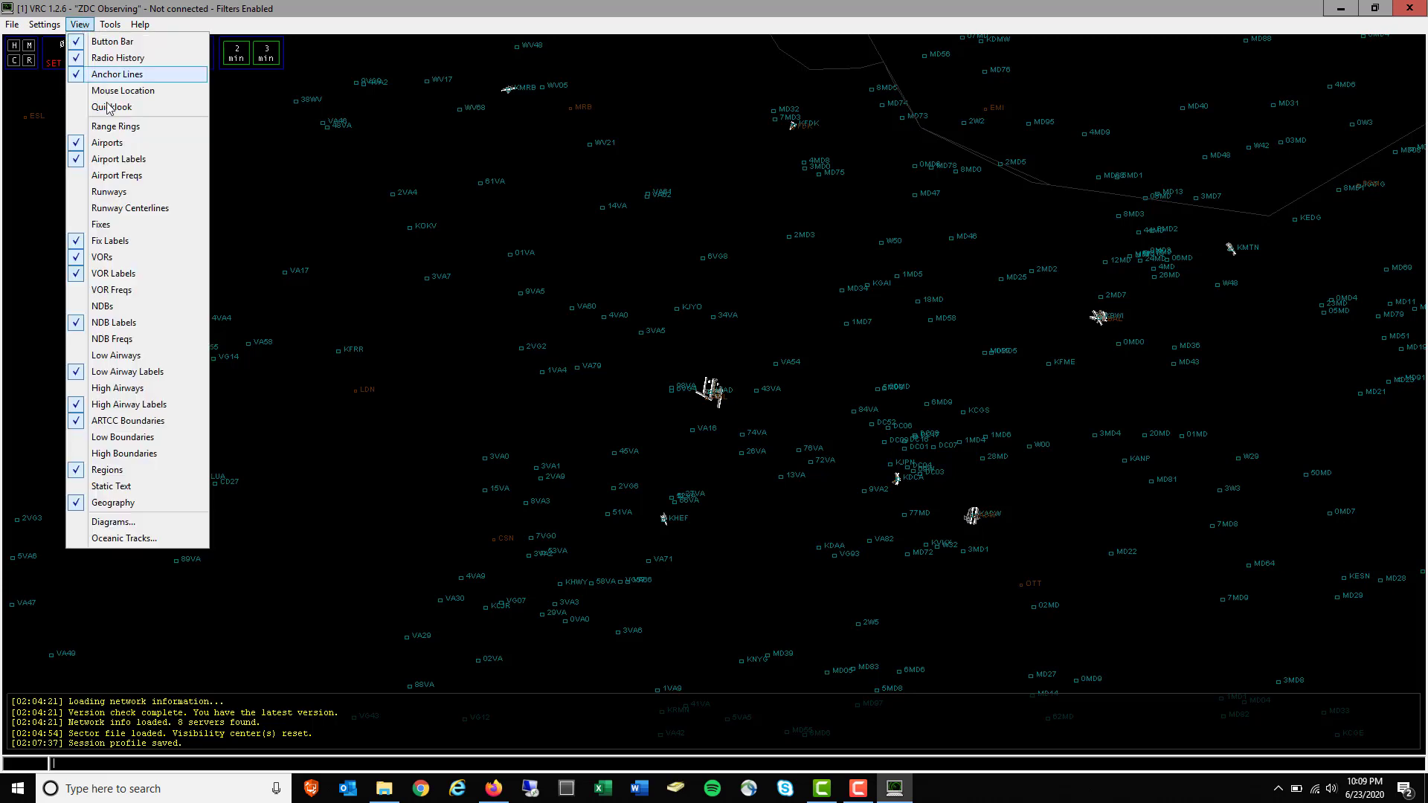
left_click(112, 142)
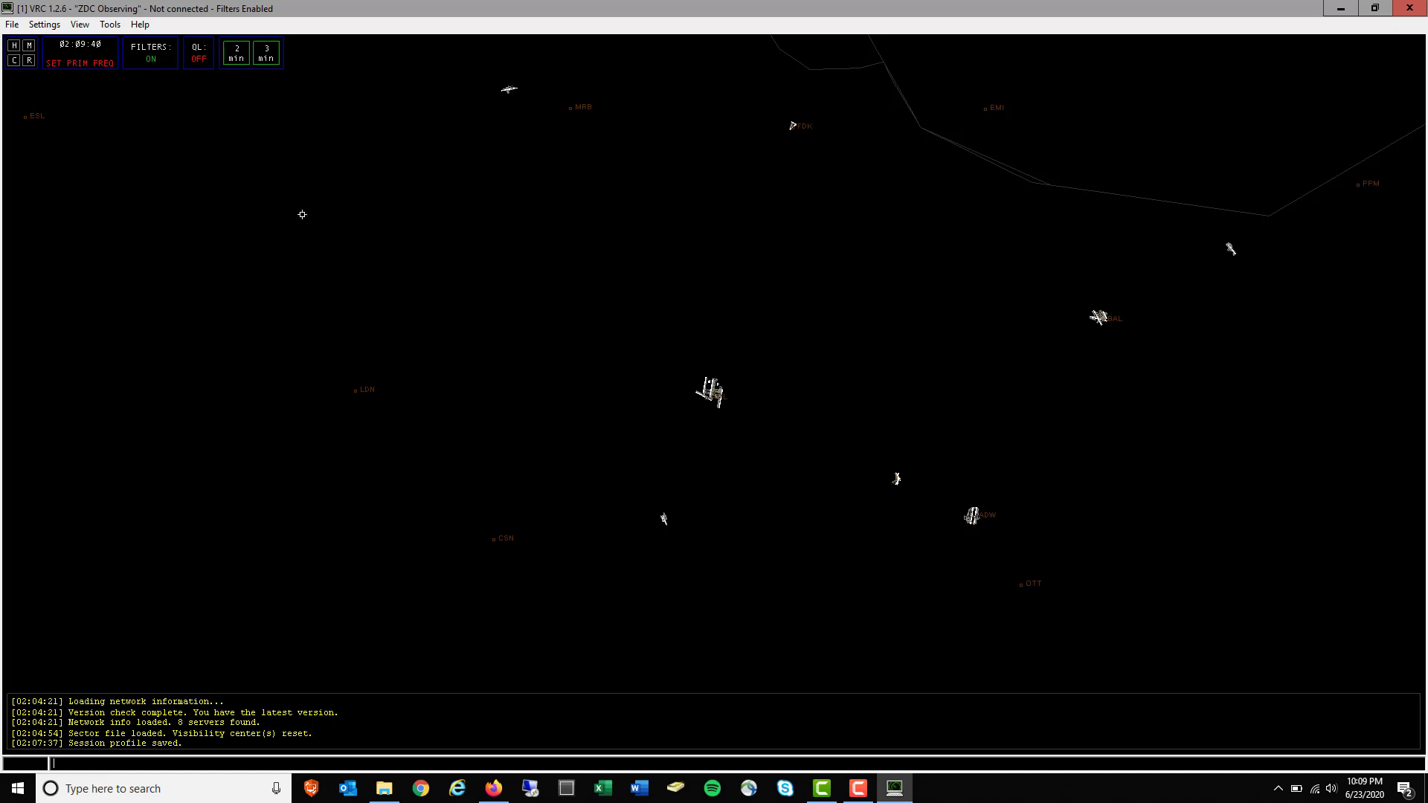
Turn airport frequencies and runways on, then switch both off again
left_click(78, 24)
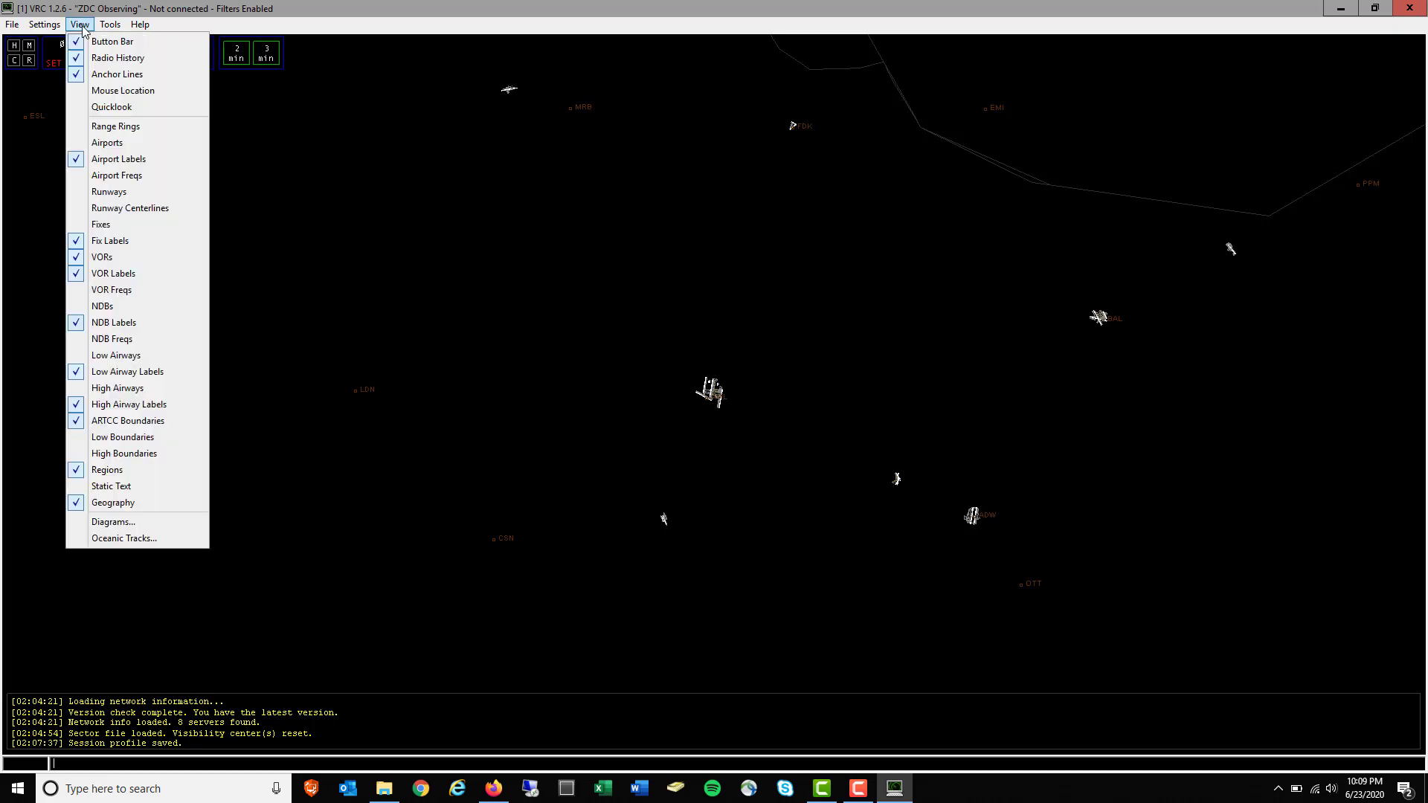
left_click(157, 183)
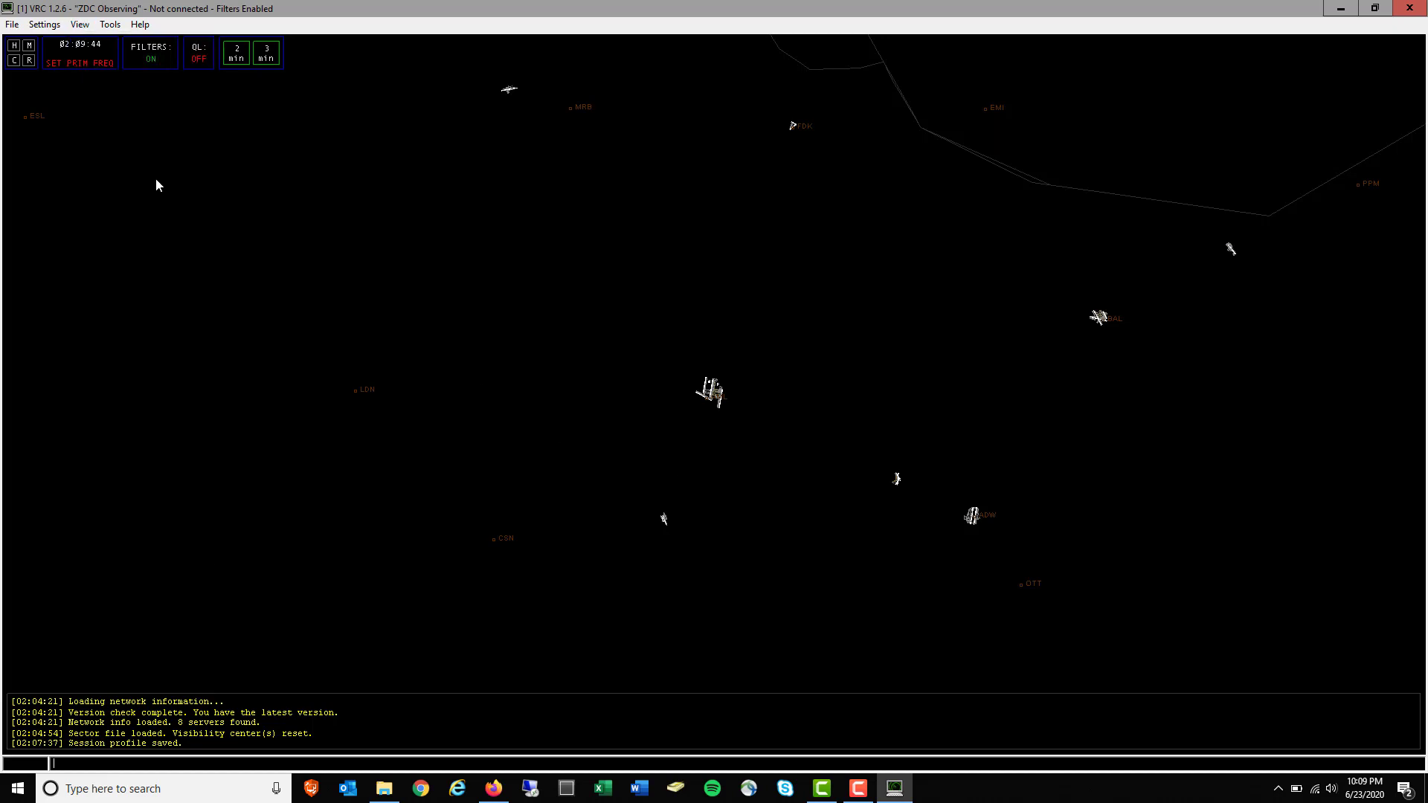
left_click(78, 25)
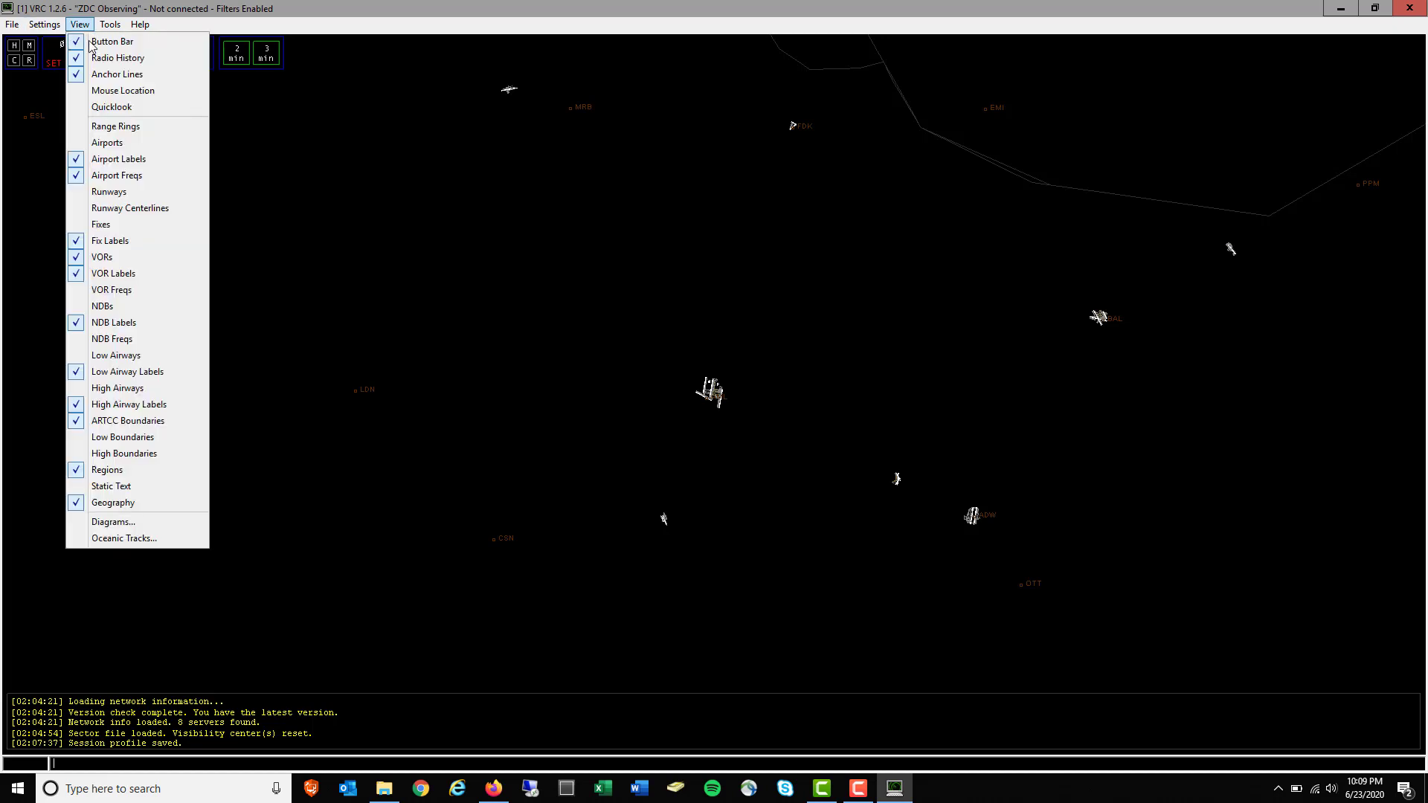
left_click(103, 180)
left_click(79, 24)
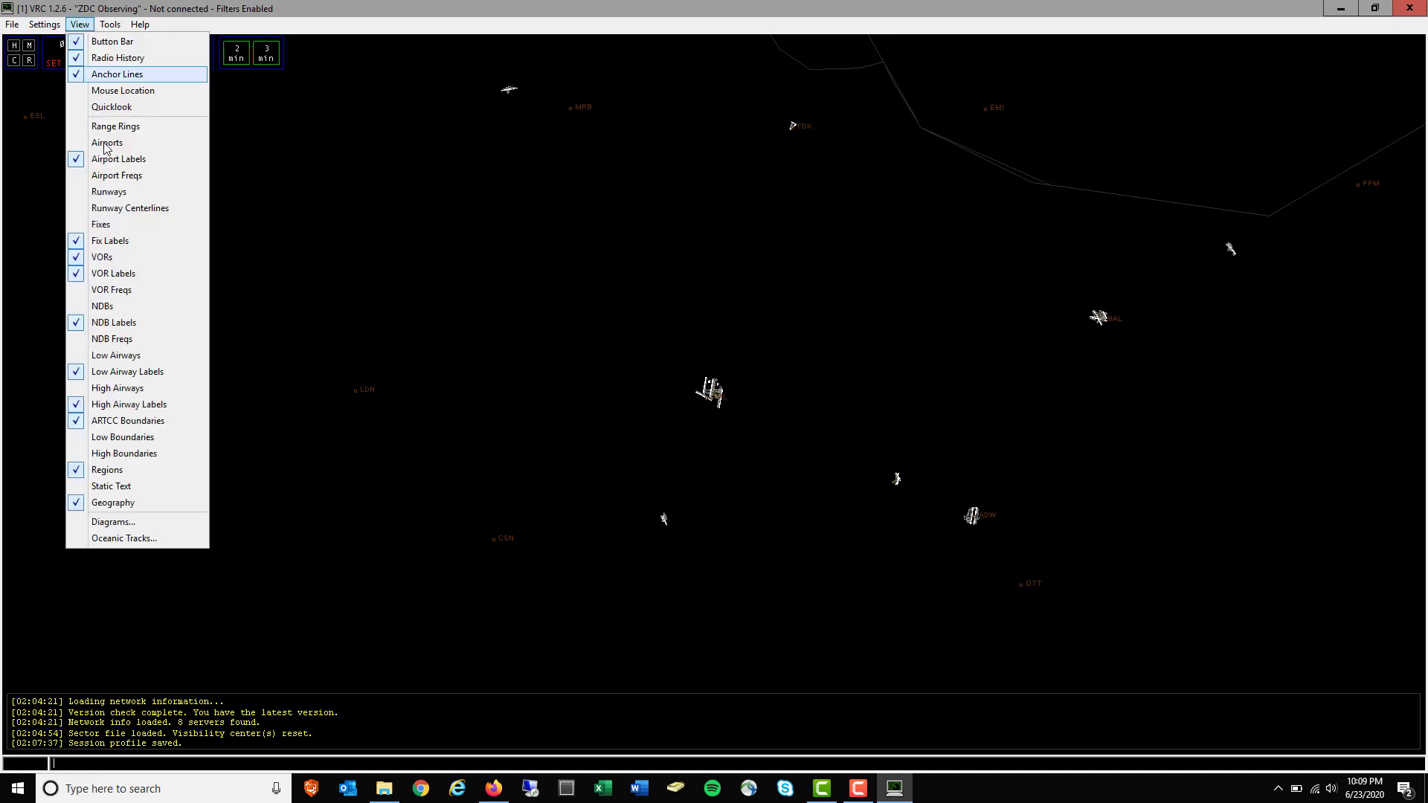
left_click(111, 195)
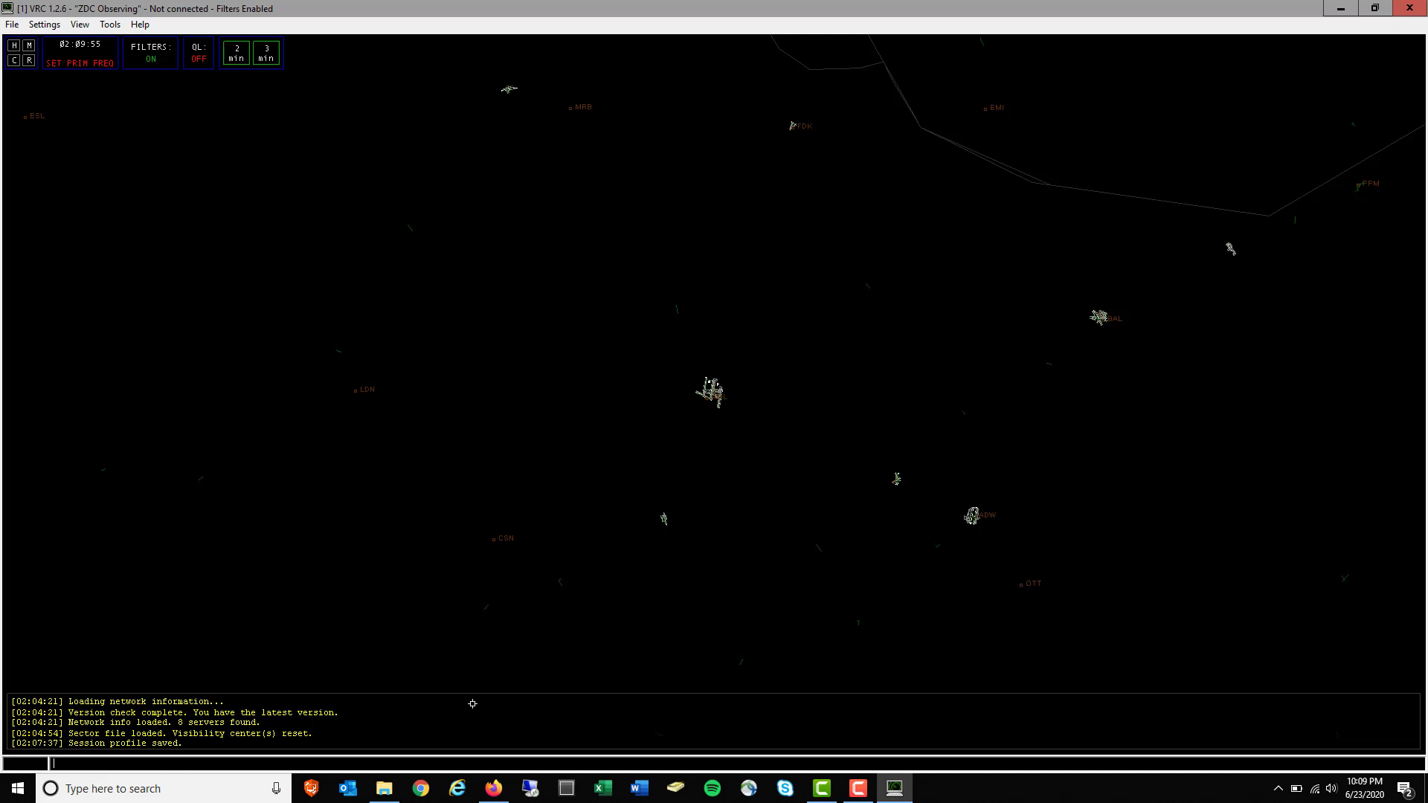
left_click(79, 24)
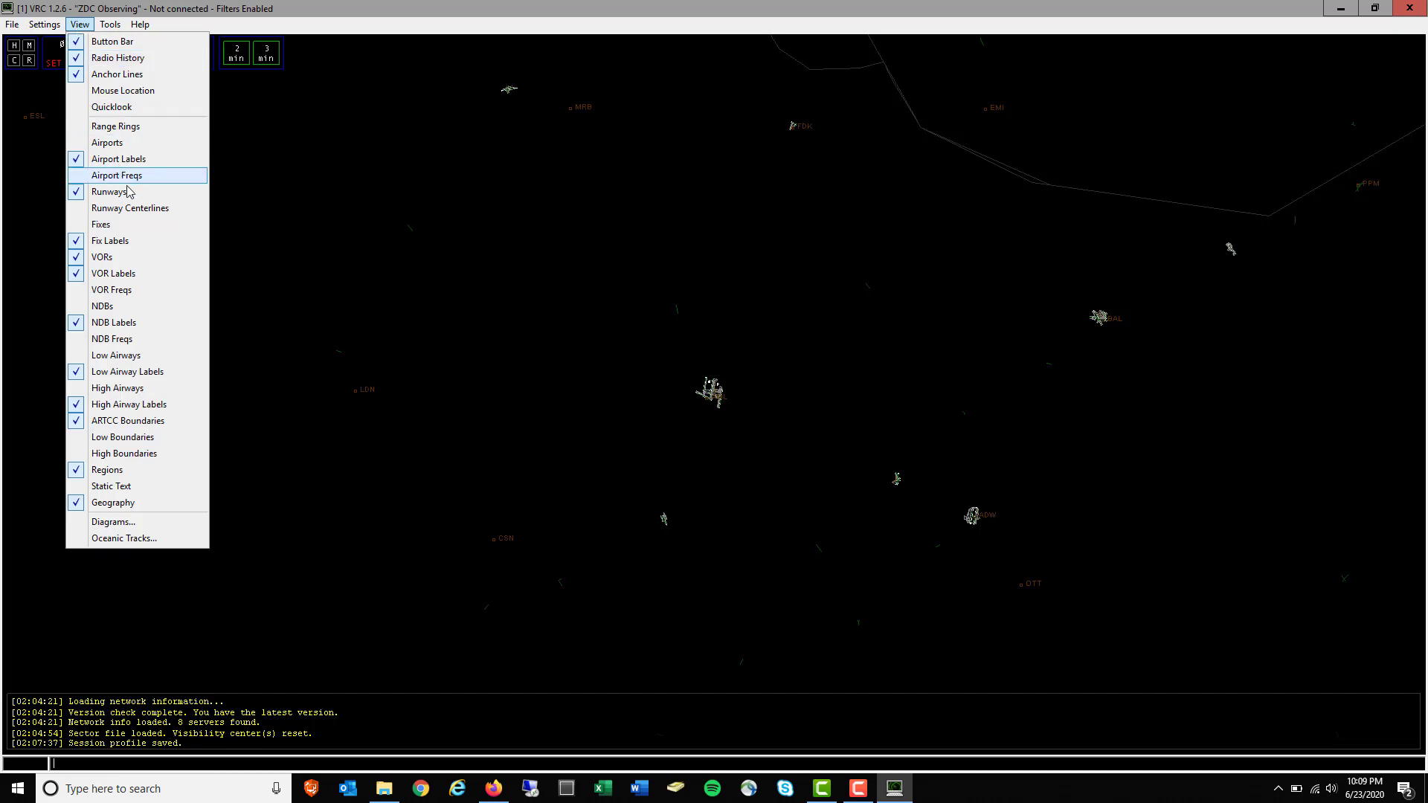
left_click(133, 195)
left_click(79, 24)
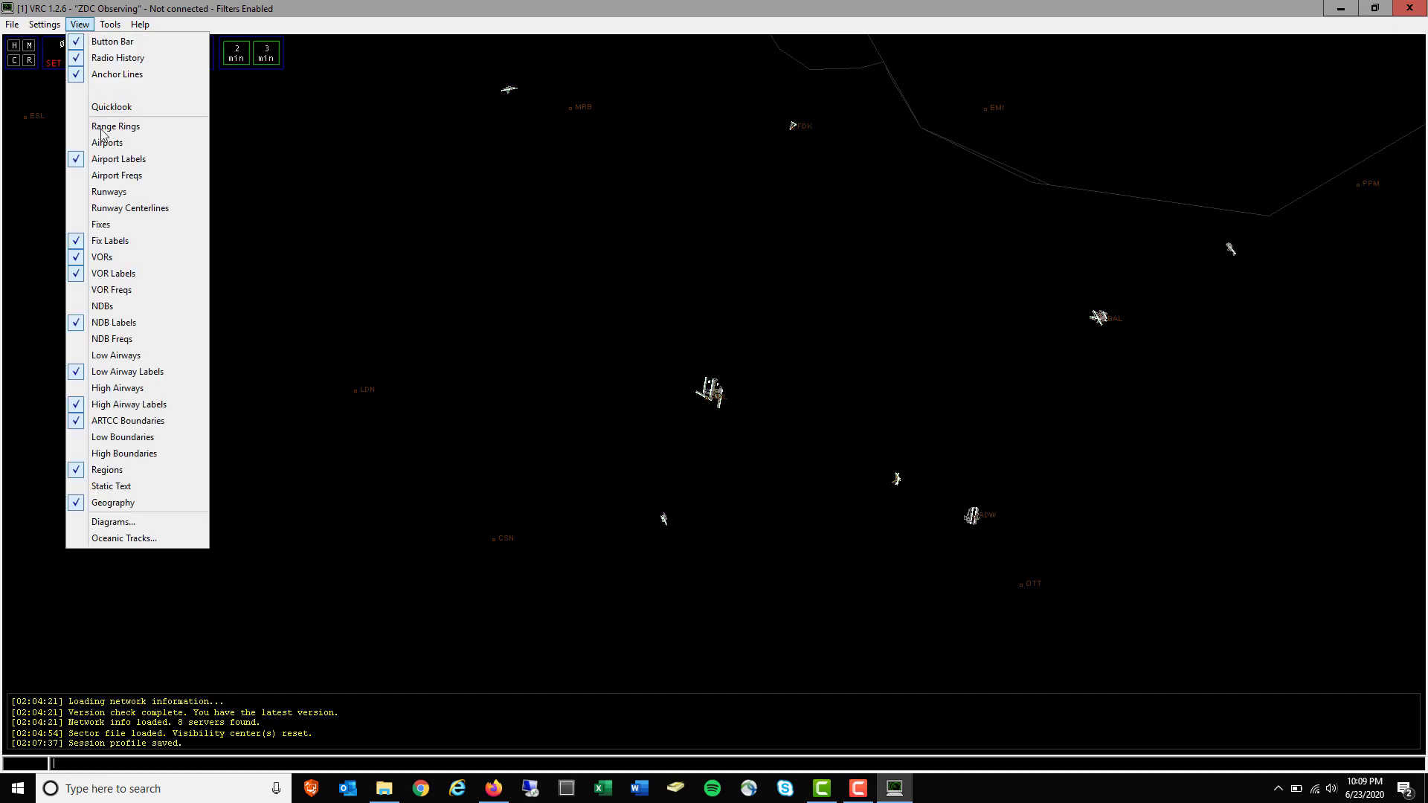
Show fixes on the scope and pan and zoom around the ZDC sector
left_click(121, 225)
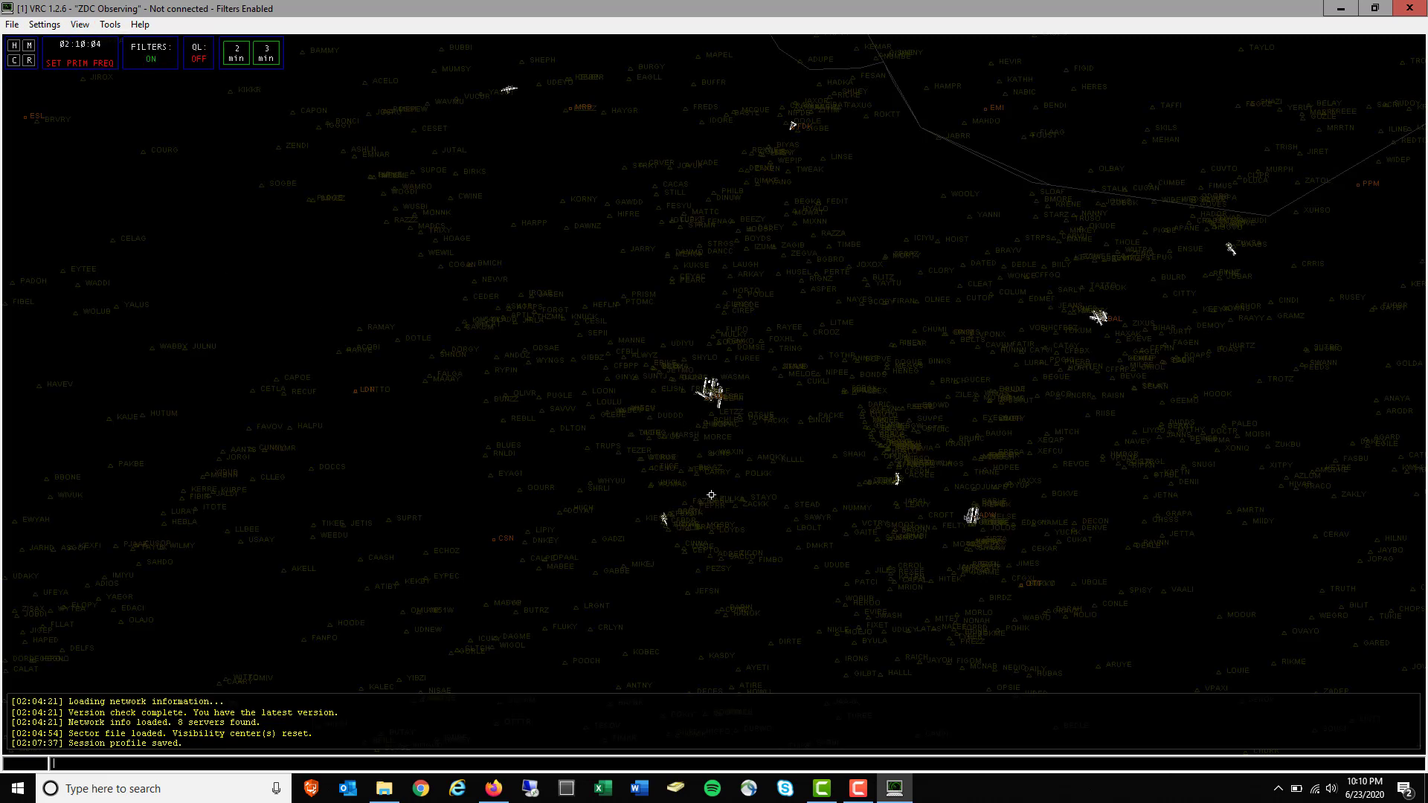
scroll(711, 494, "up", 5)
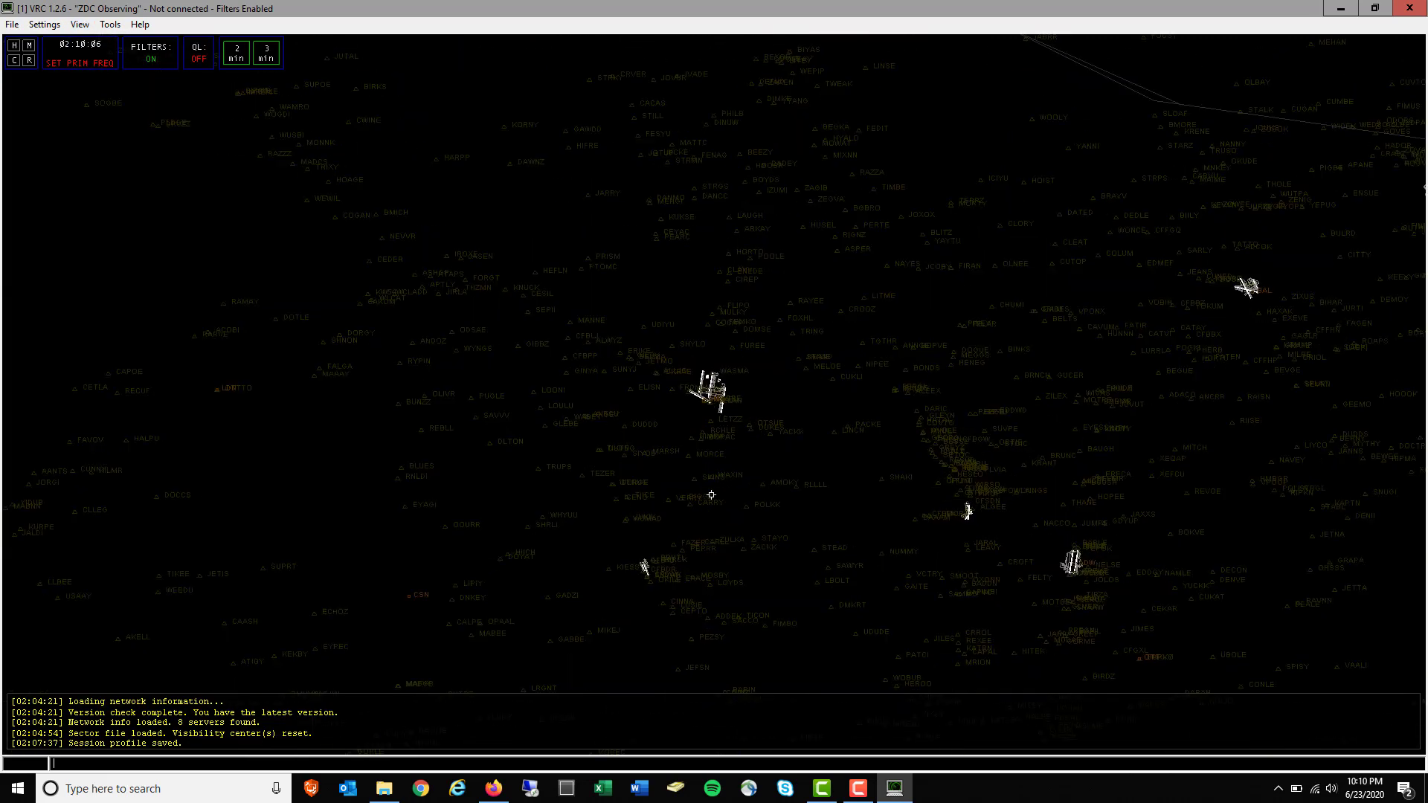
left_click_drag(496, 476, 636, 367)
scroll(636, 367, "up", 1)
scroll(636, 367, "up", 4)
left_click_drag(551, 224, 647, 355)
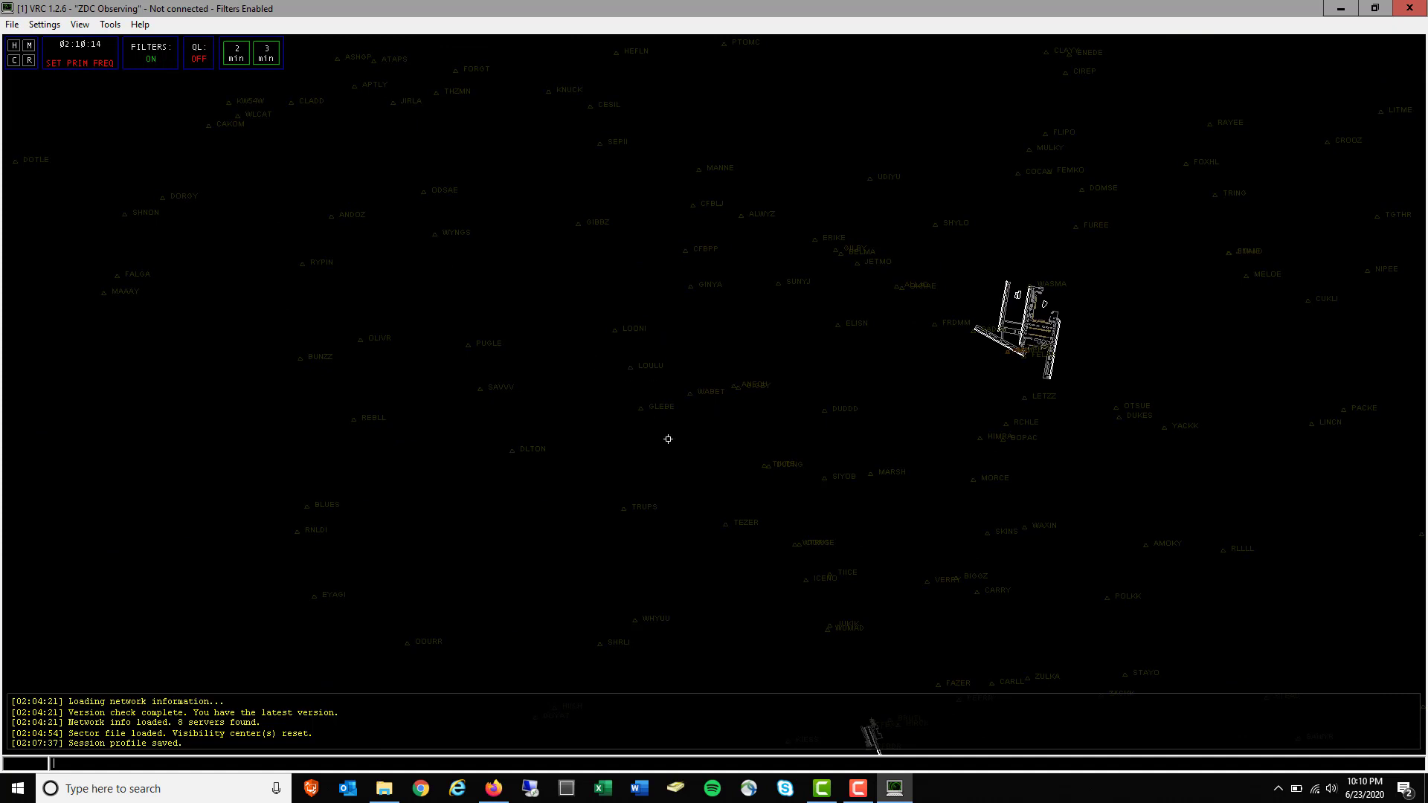
scroll(667, 438, "down", 5)
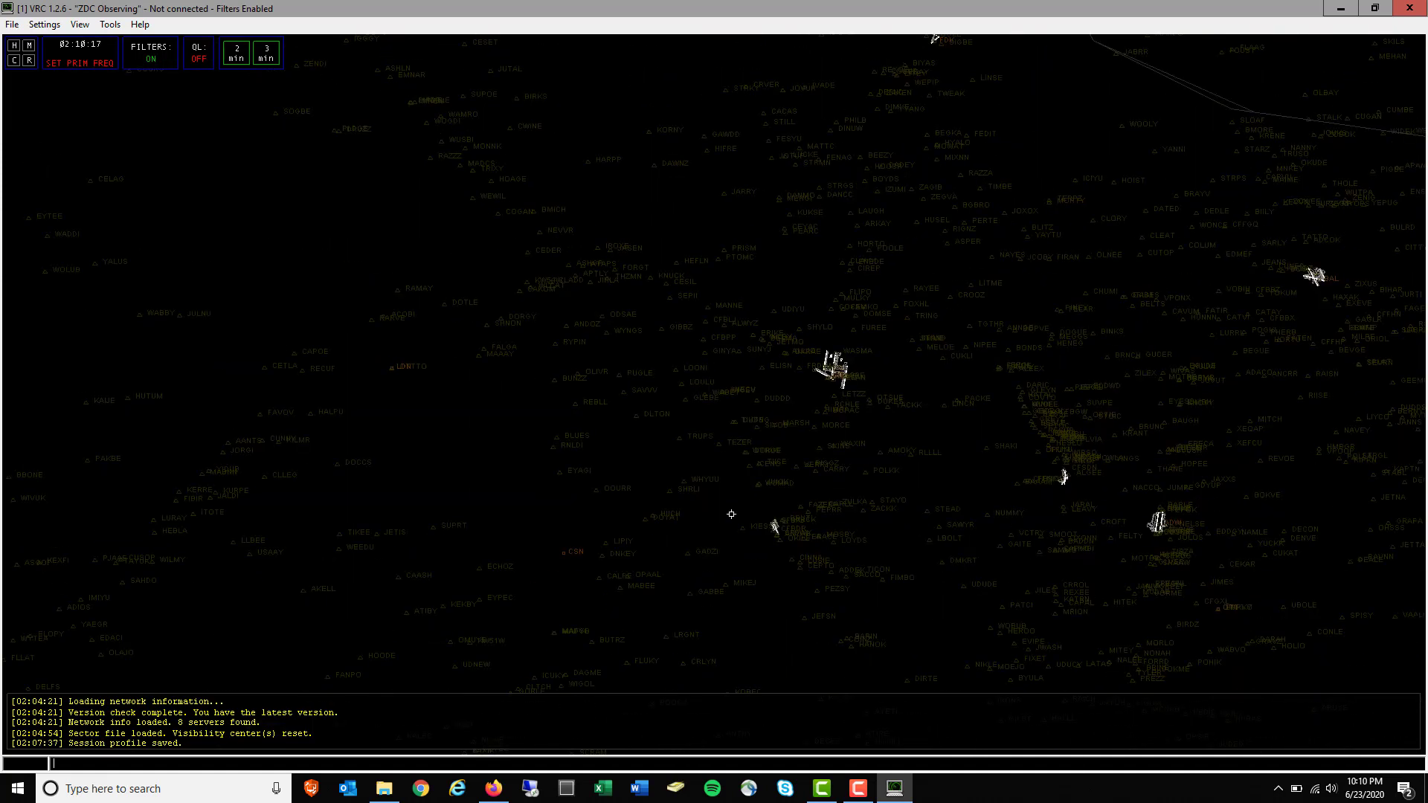
left_click_drag(901, 452, 758, 492)
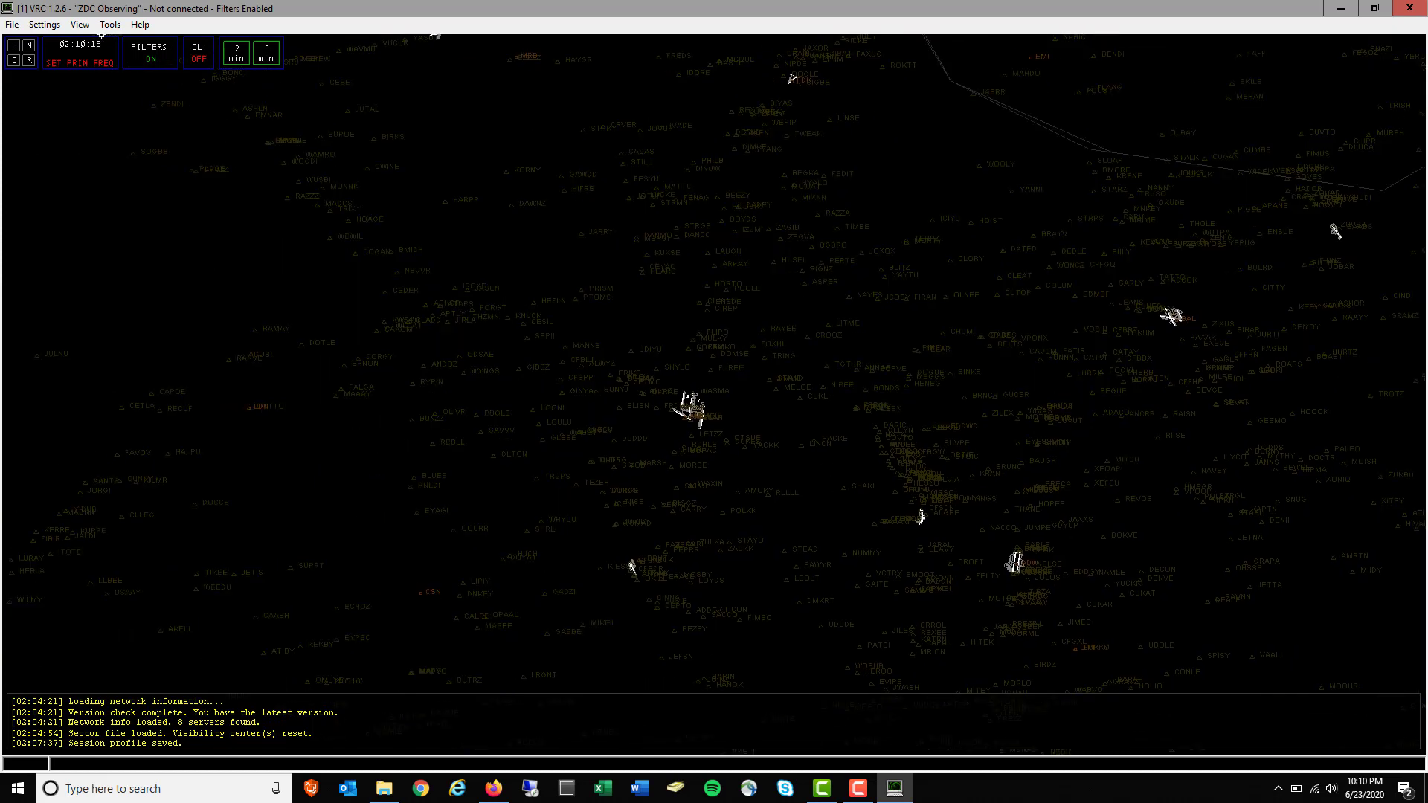
left_click(79, 27)
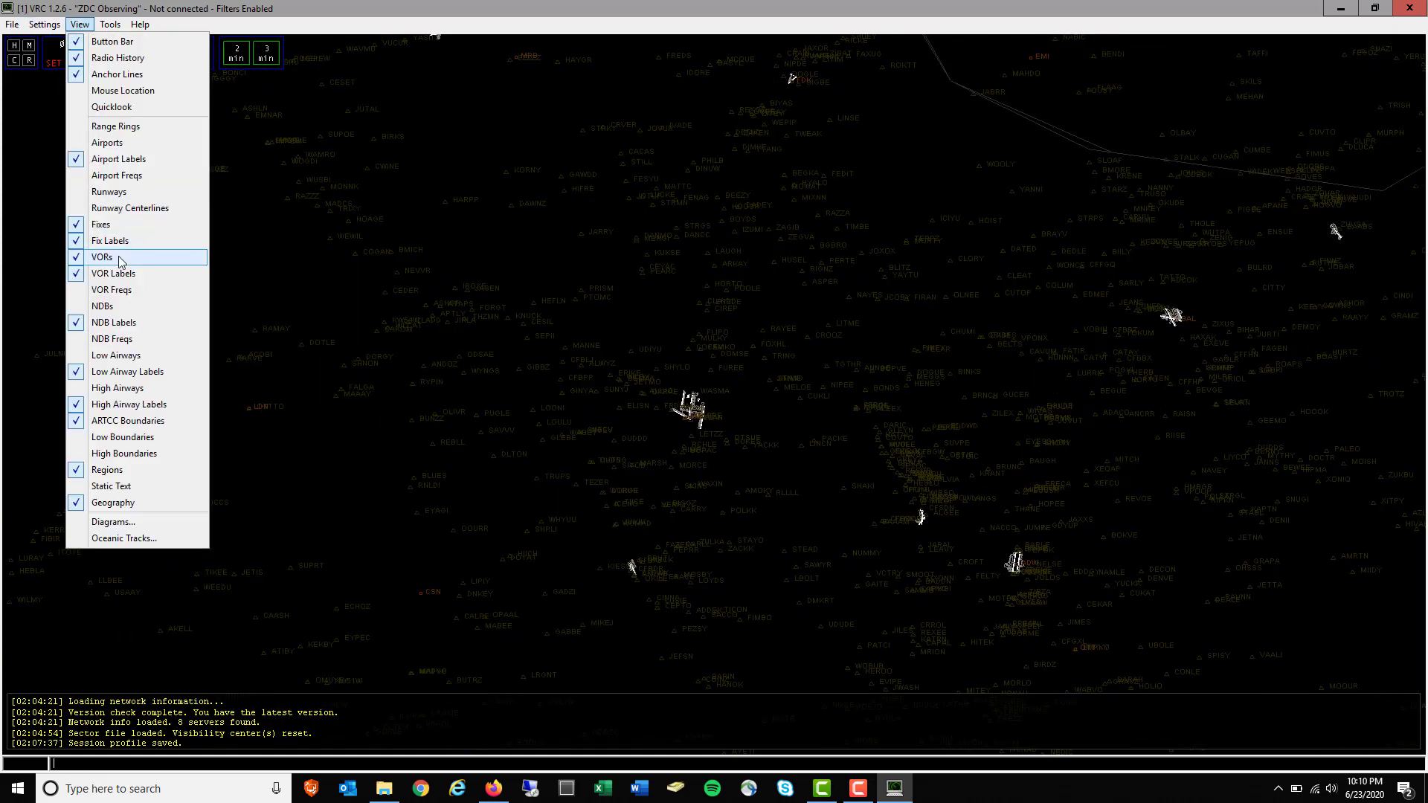
Hide the fixes on the scope and recenter the view on the DC area
left_click(120, 224)
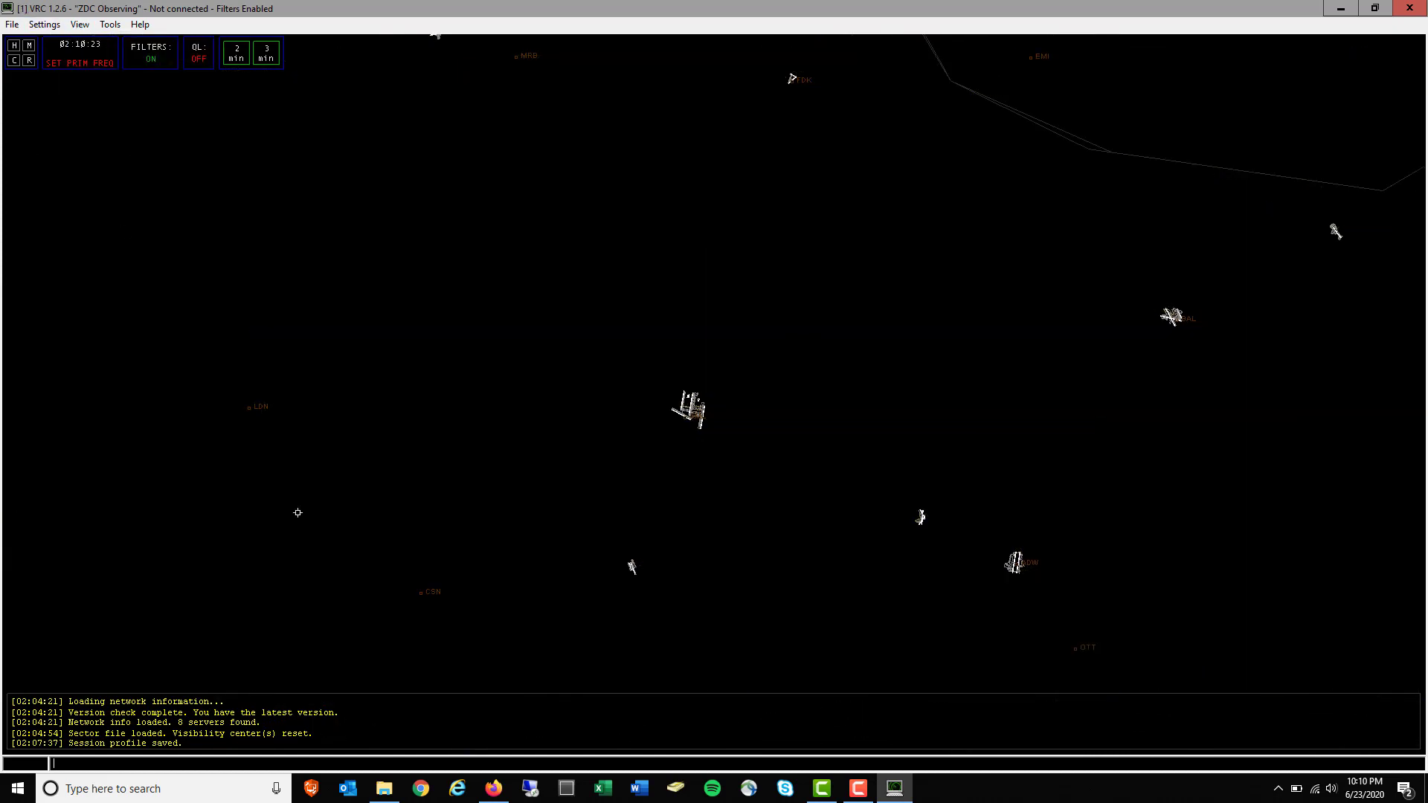
scroll(486, 459, "down", 8)
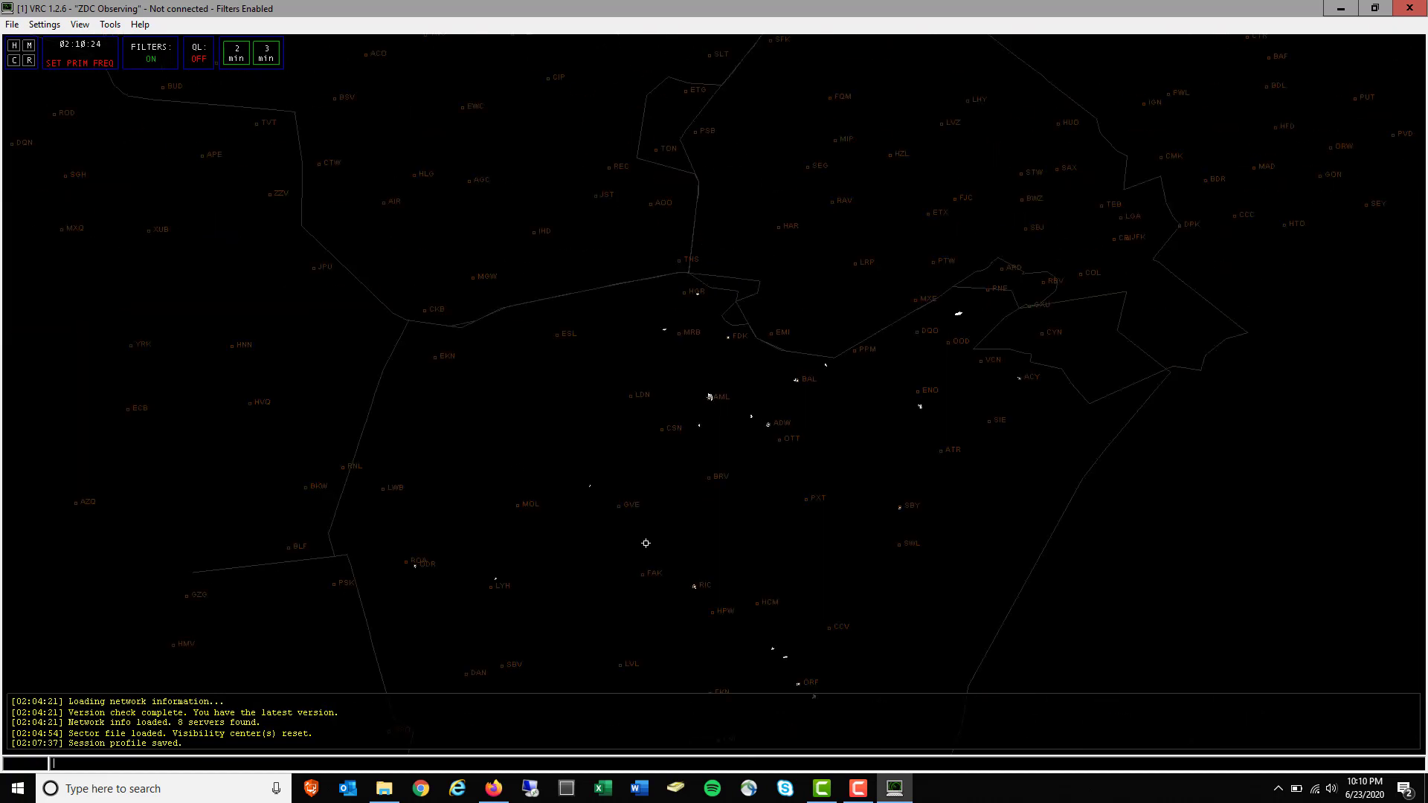
left_click_drag(487, 459, 454, 183)
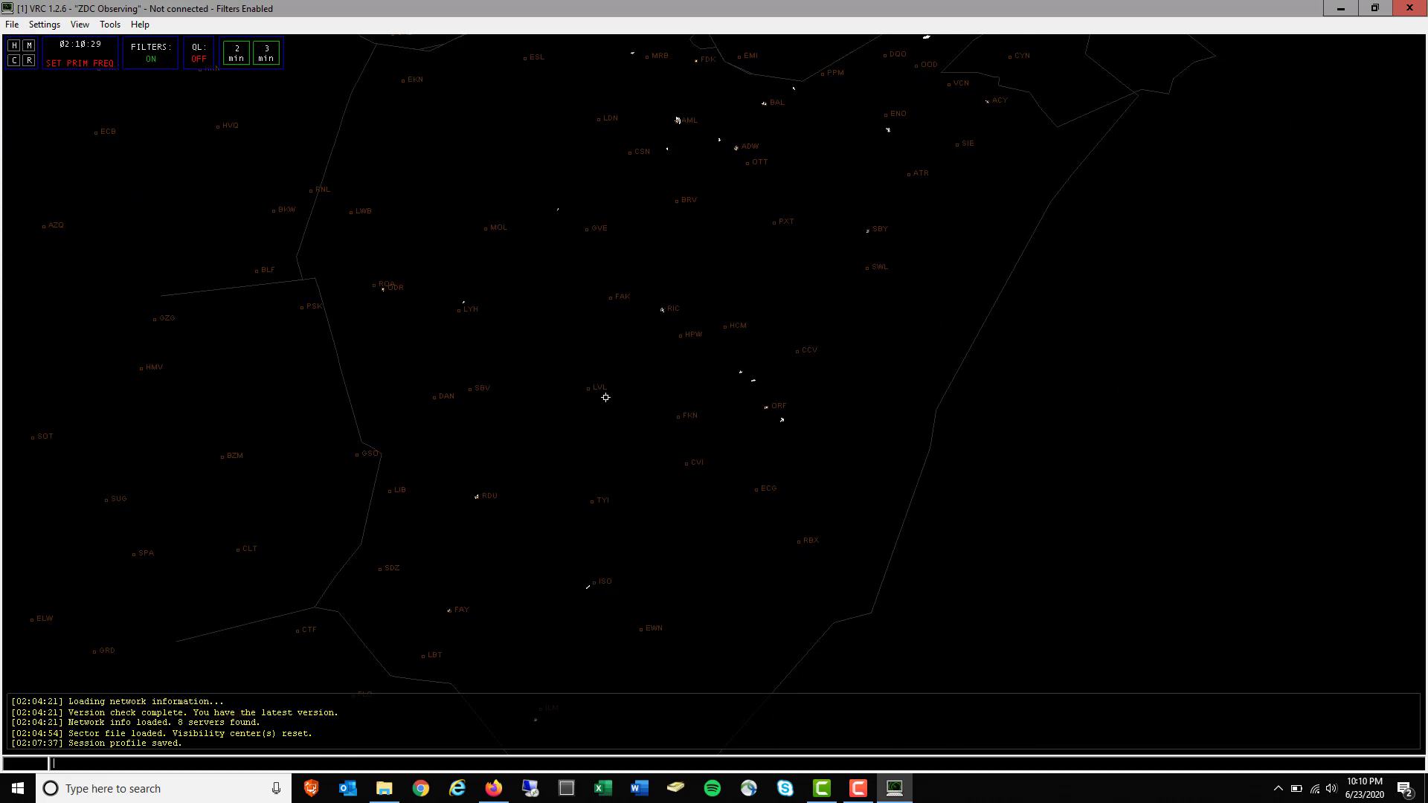
scroll(606, 398, "up", 6)
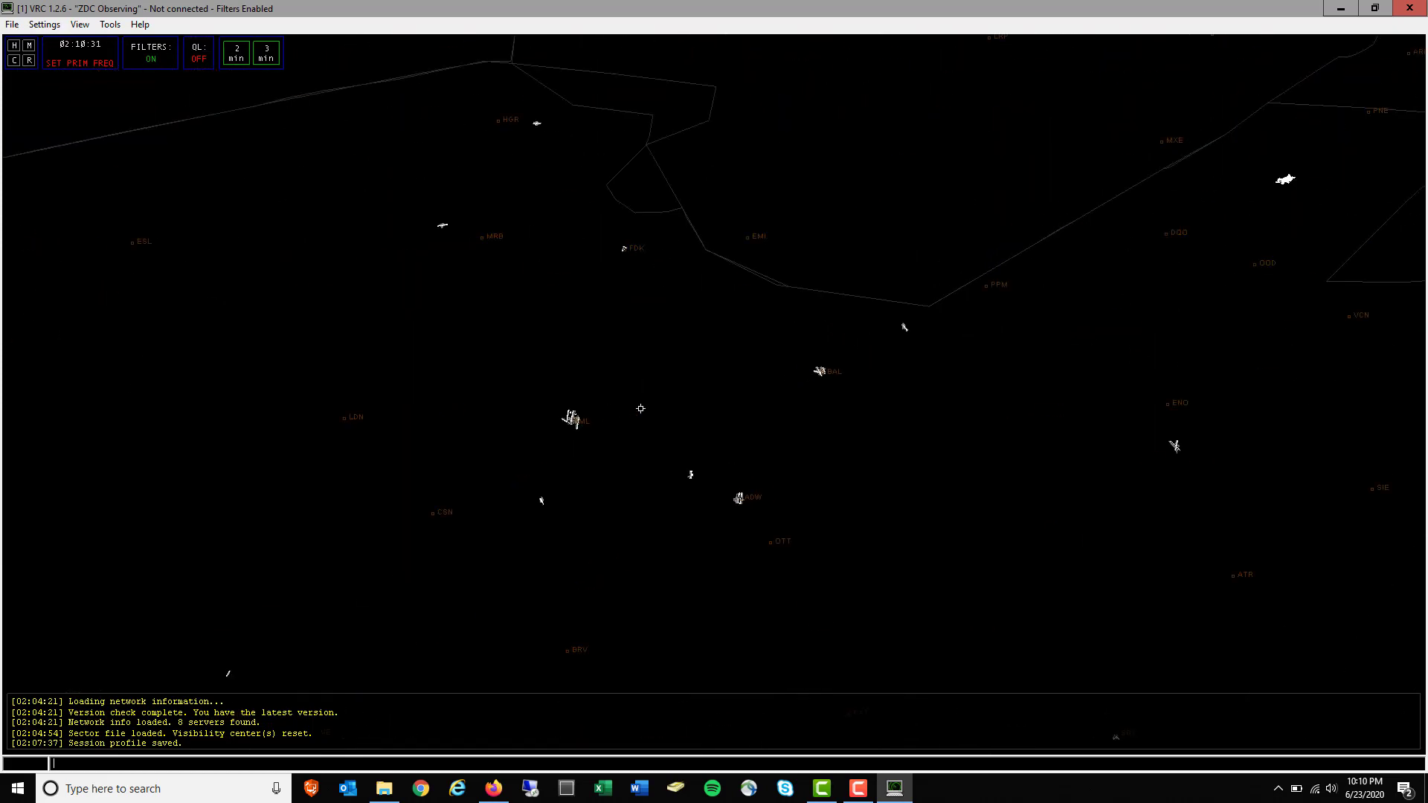
scroll(641, 409, "up", 6)
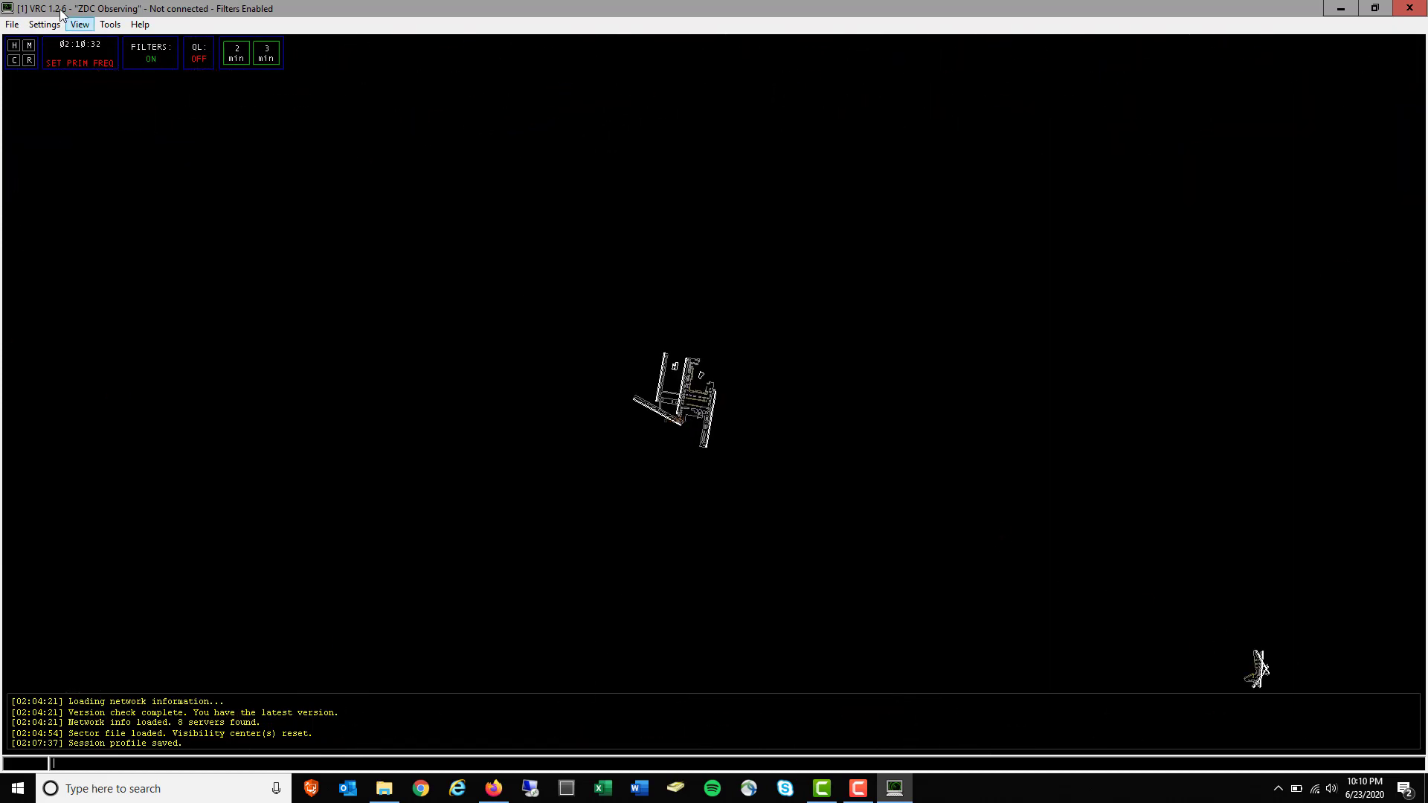
Try showing the low and high boundaries, then switch both back off
left_click(79, 24)
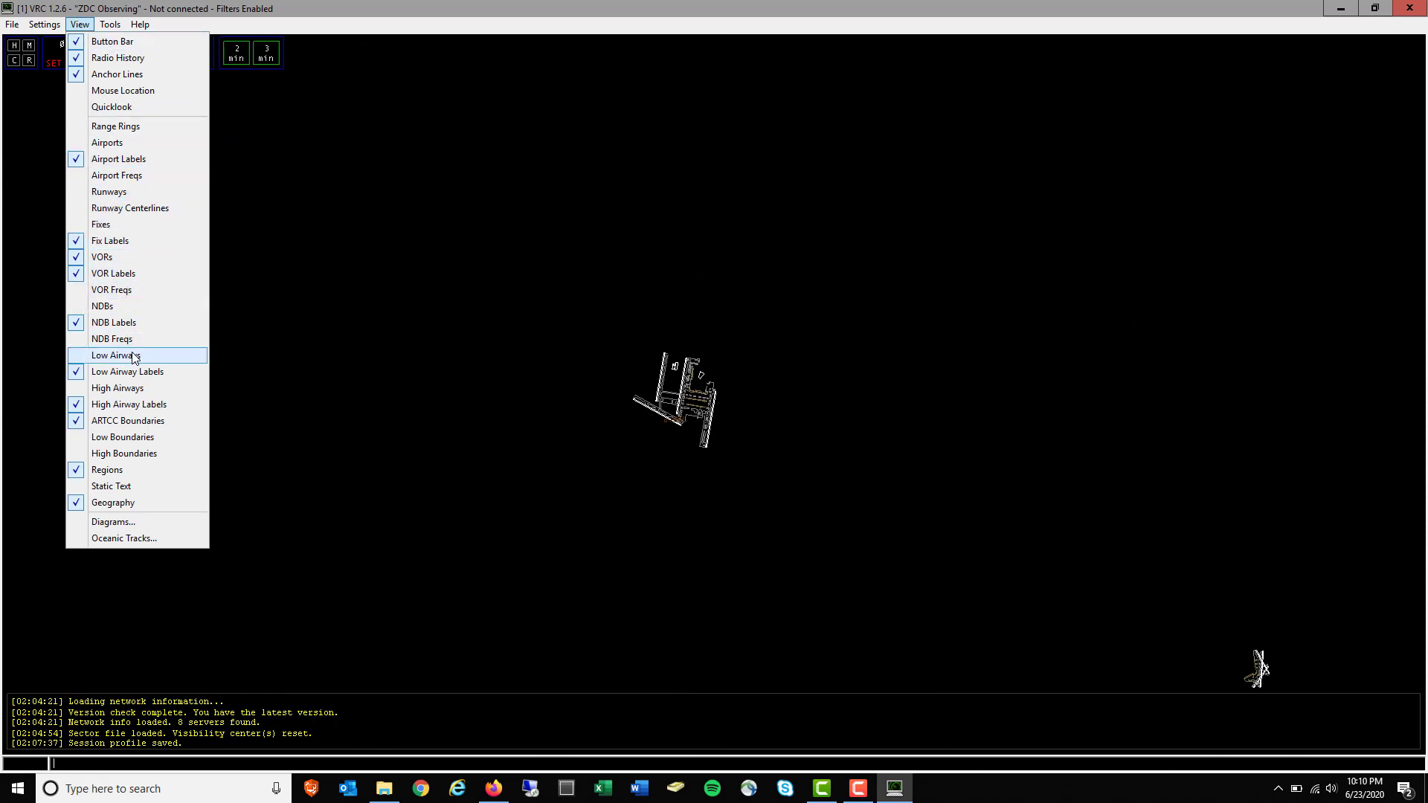
left_click(139, 439)
scroll(714, 528, "down", 10)
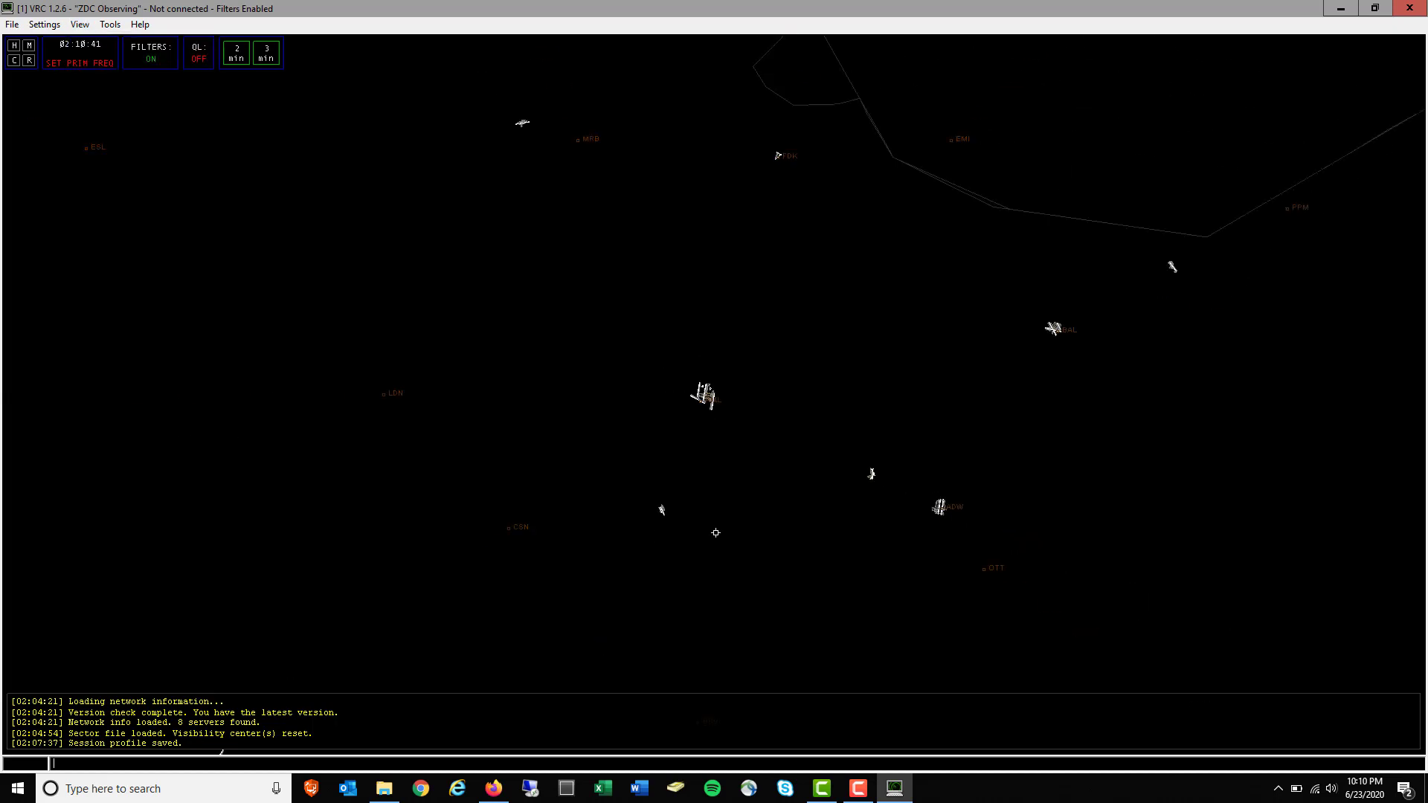
scroll(718, 531, "down", 2)
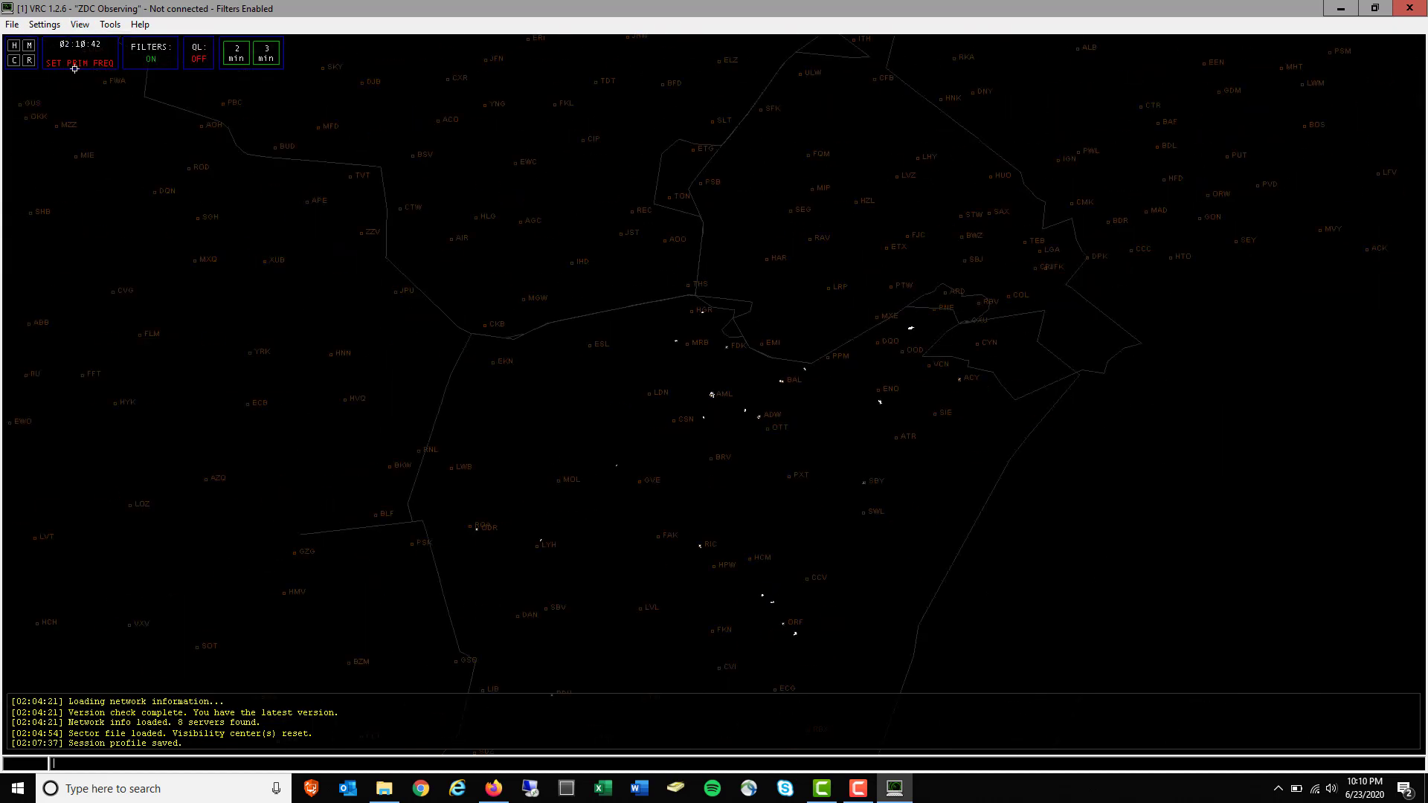
left_click(79, 24)
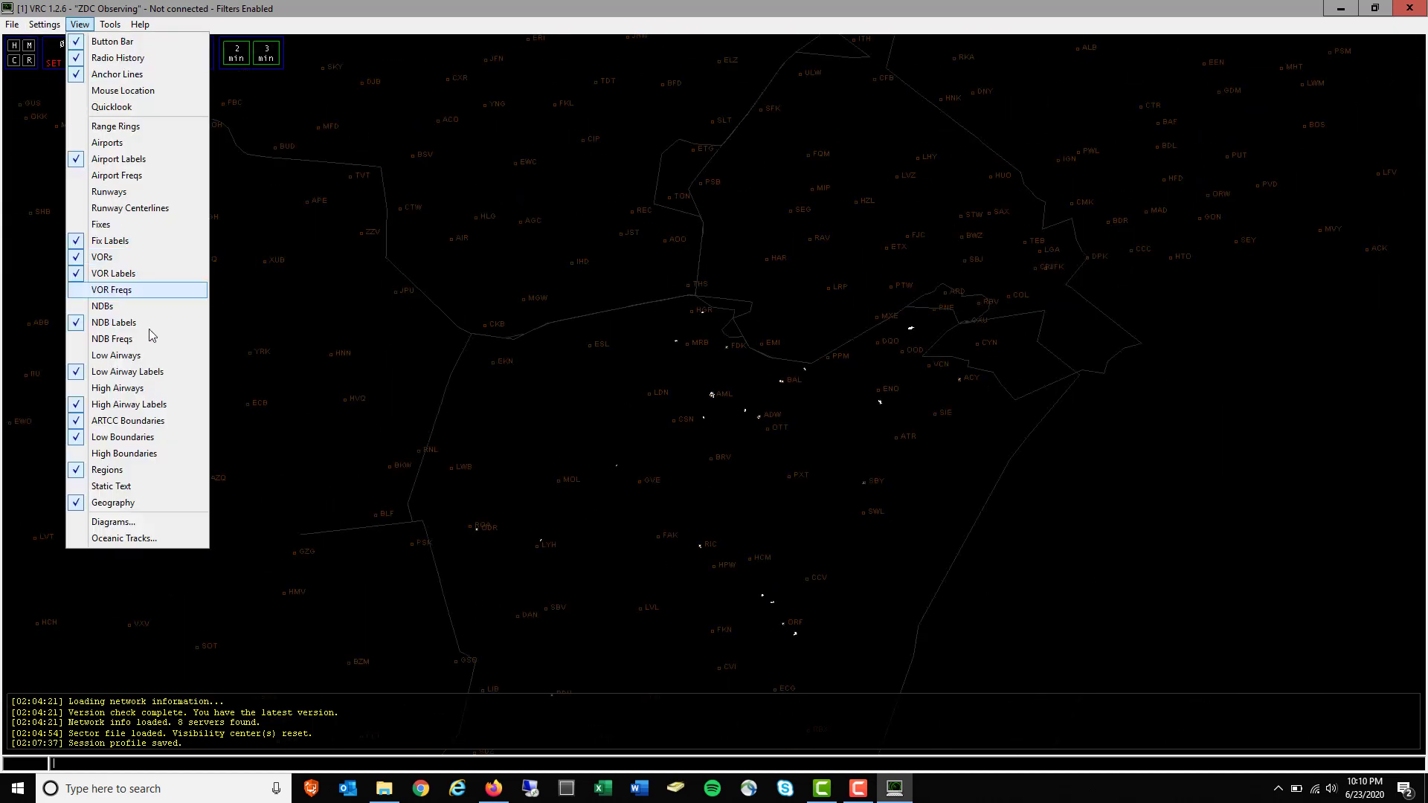
left_click(144, 455)
left_click(80, 24)
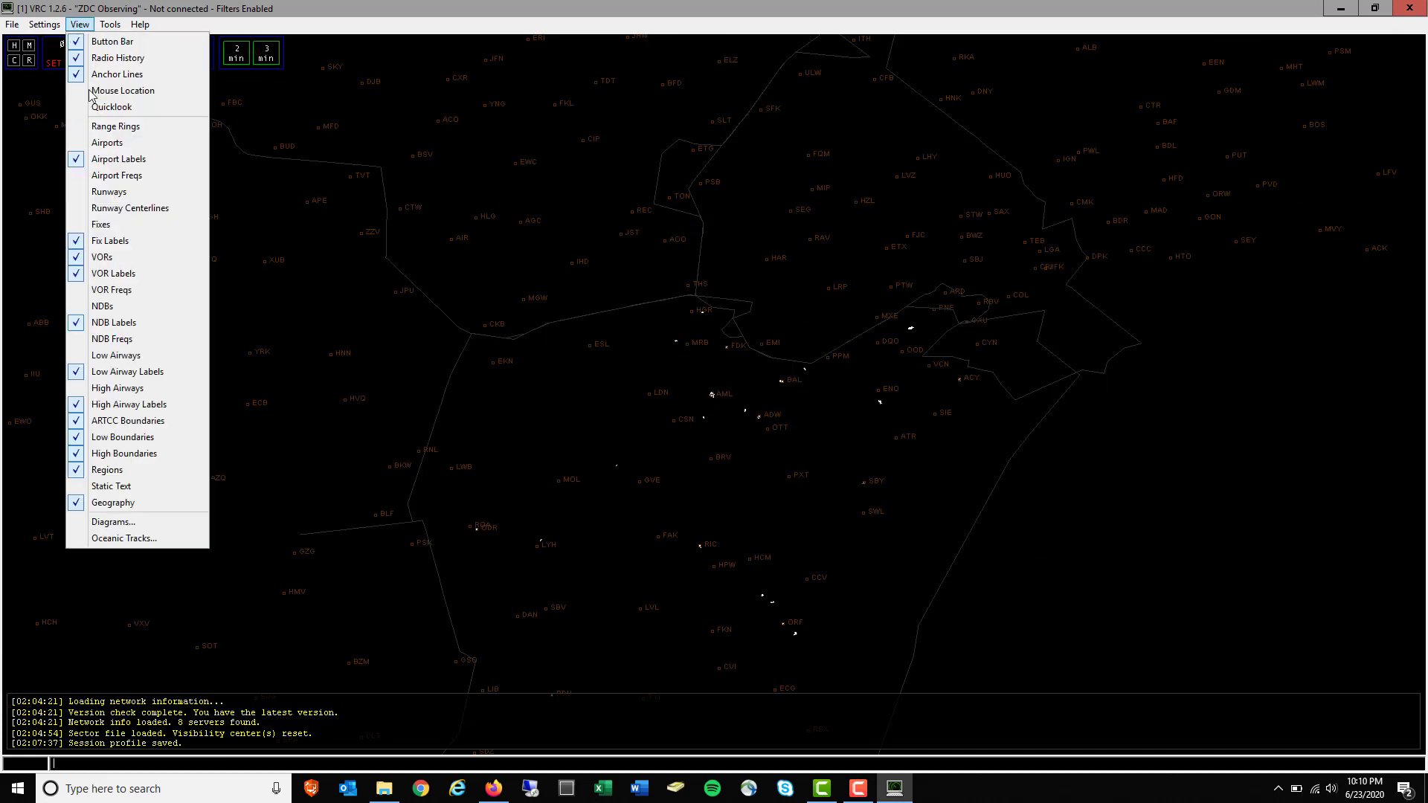
left_click(141, 445)
left_click(79, 24)
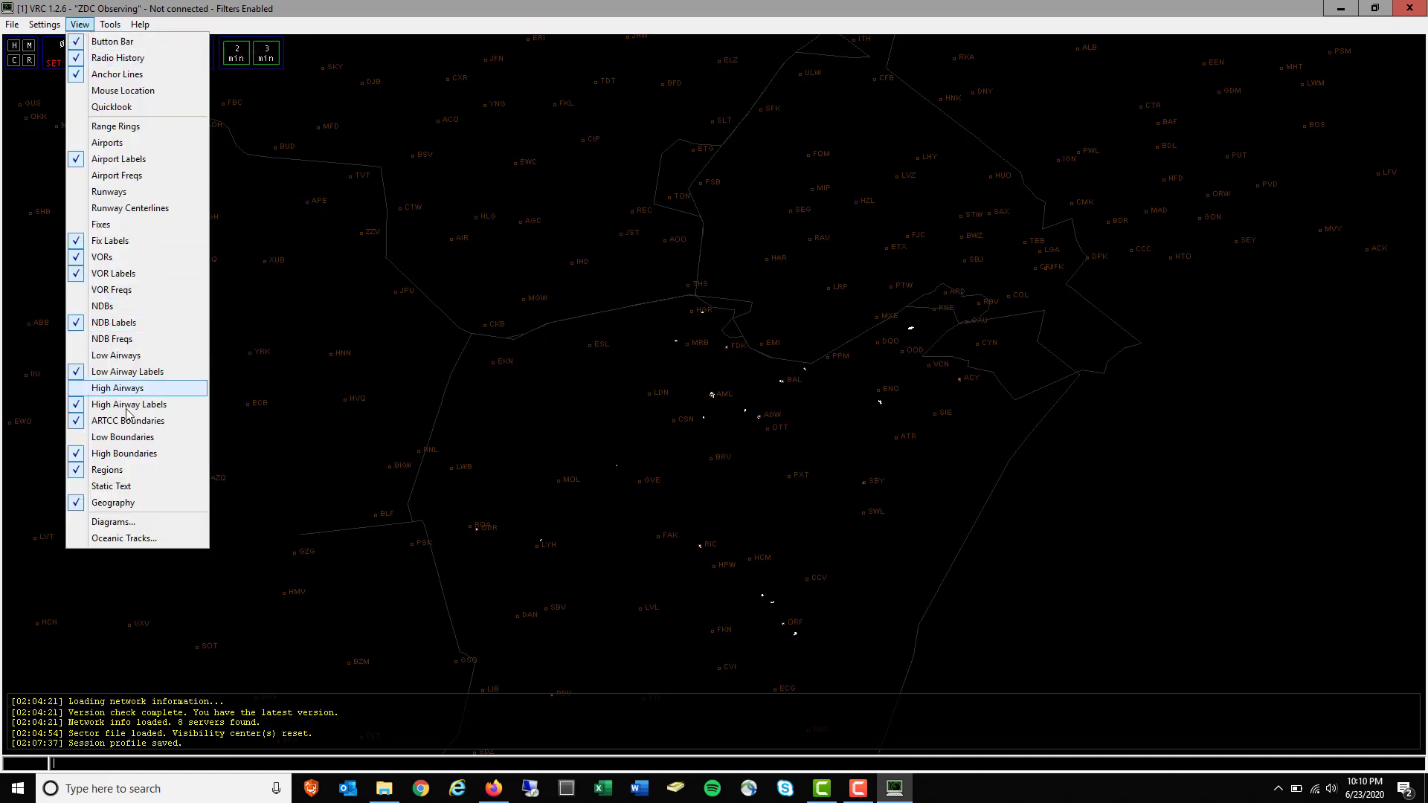
left_click(134, 455)
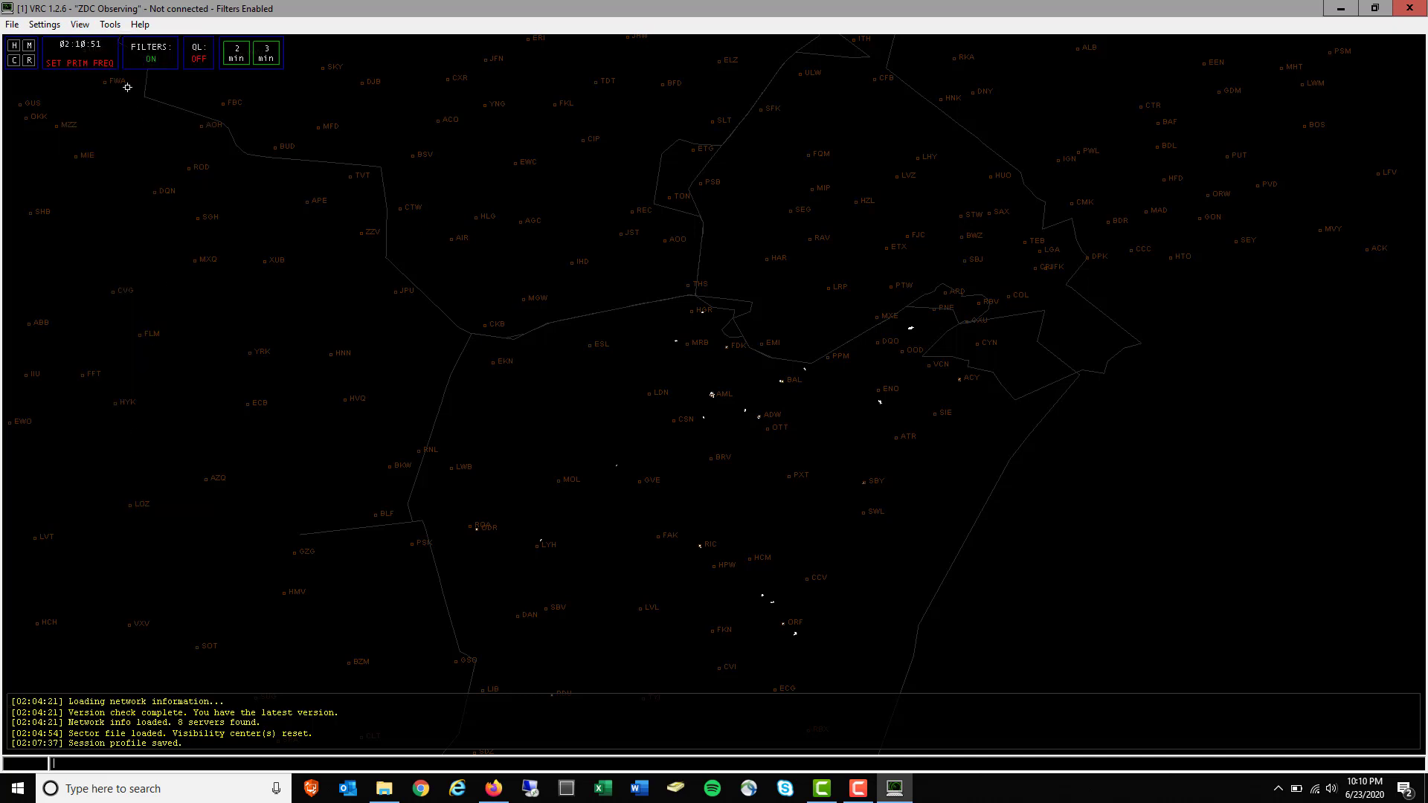
Turn on Static Text so ramp names and other labels appear on the scope
left_click(79, 24)
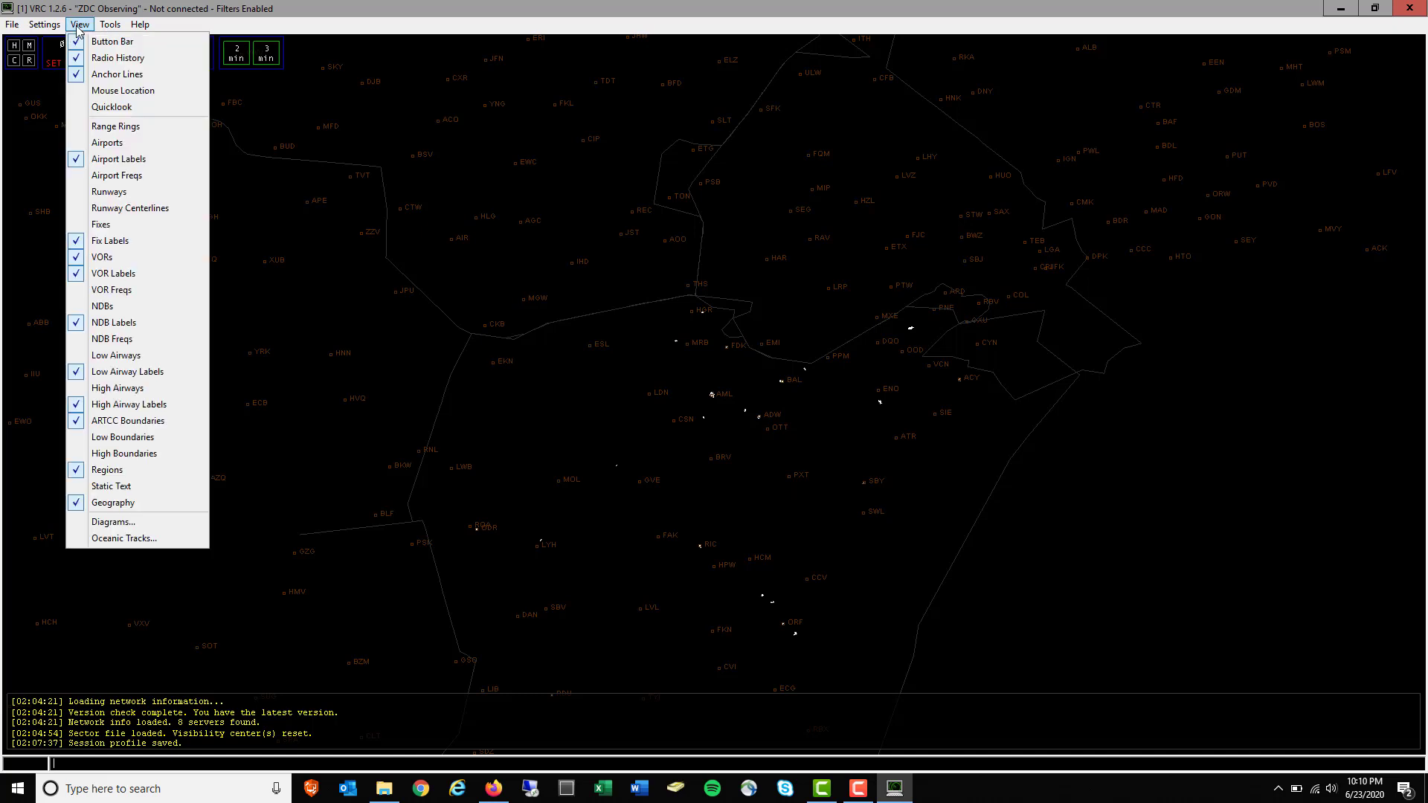
left_click(127, 492)
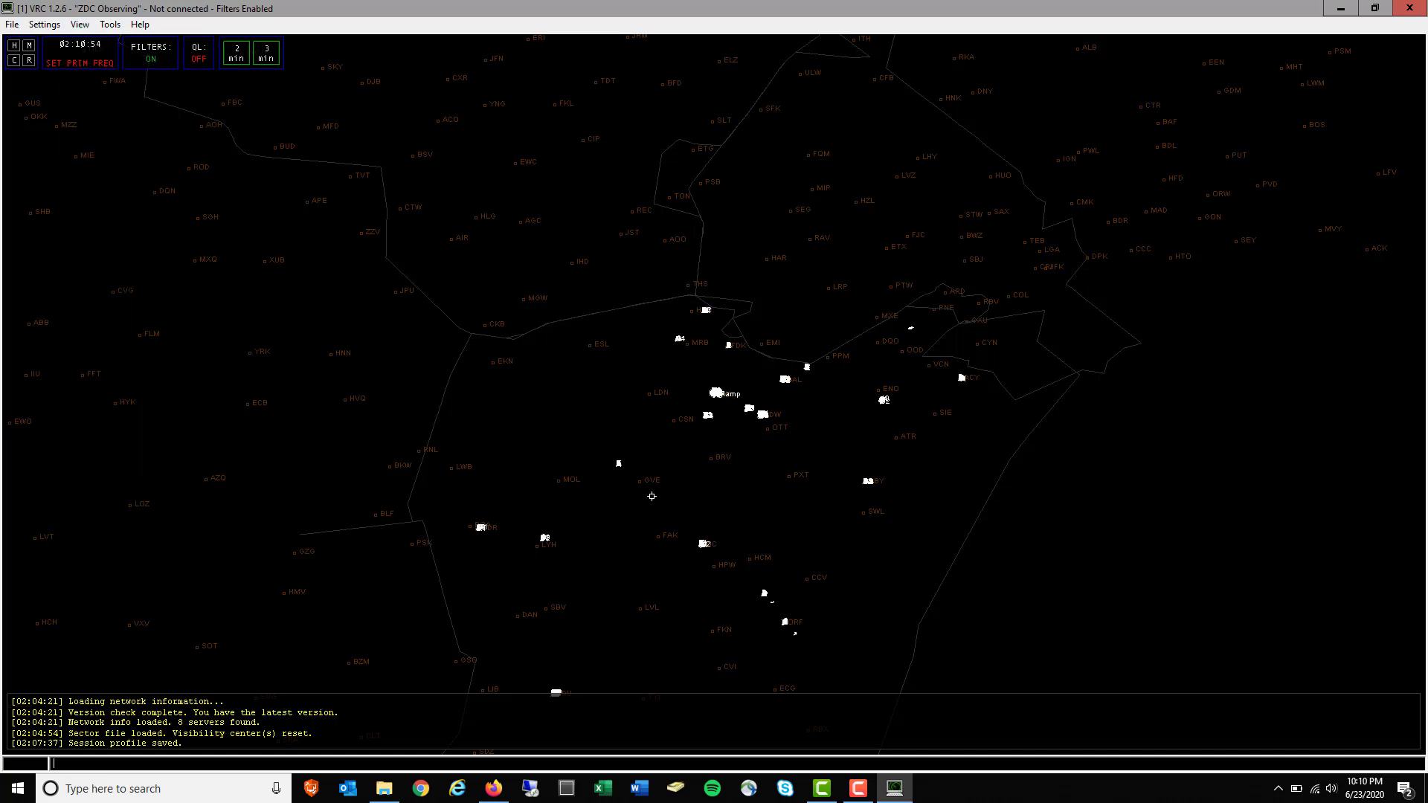
left_click(80, 24)
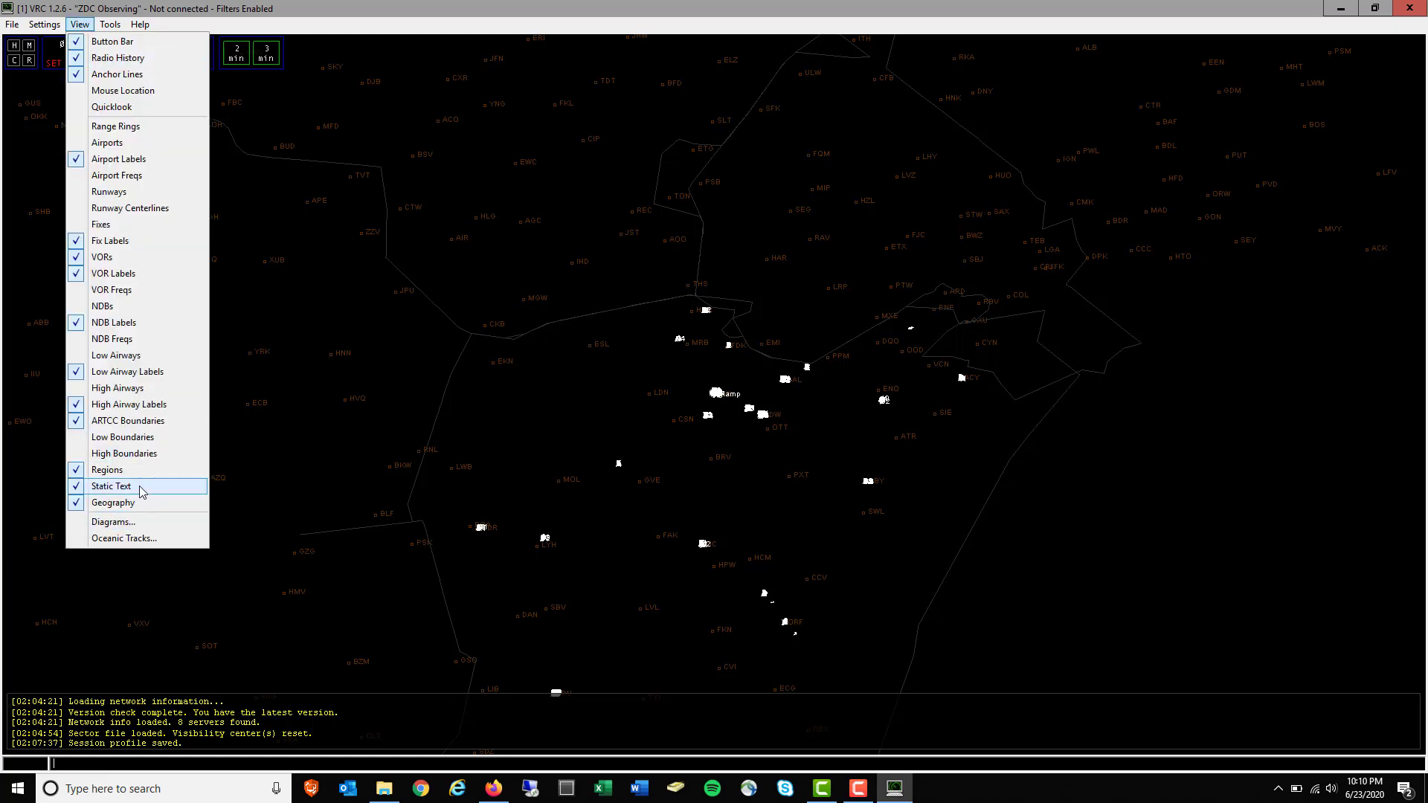
left_click(810, 521)
scroll(811, 523, "up", 7)
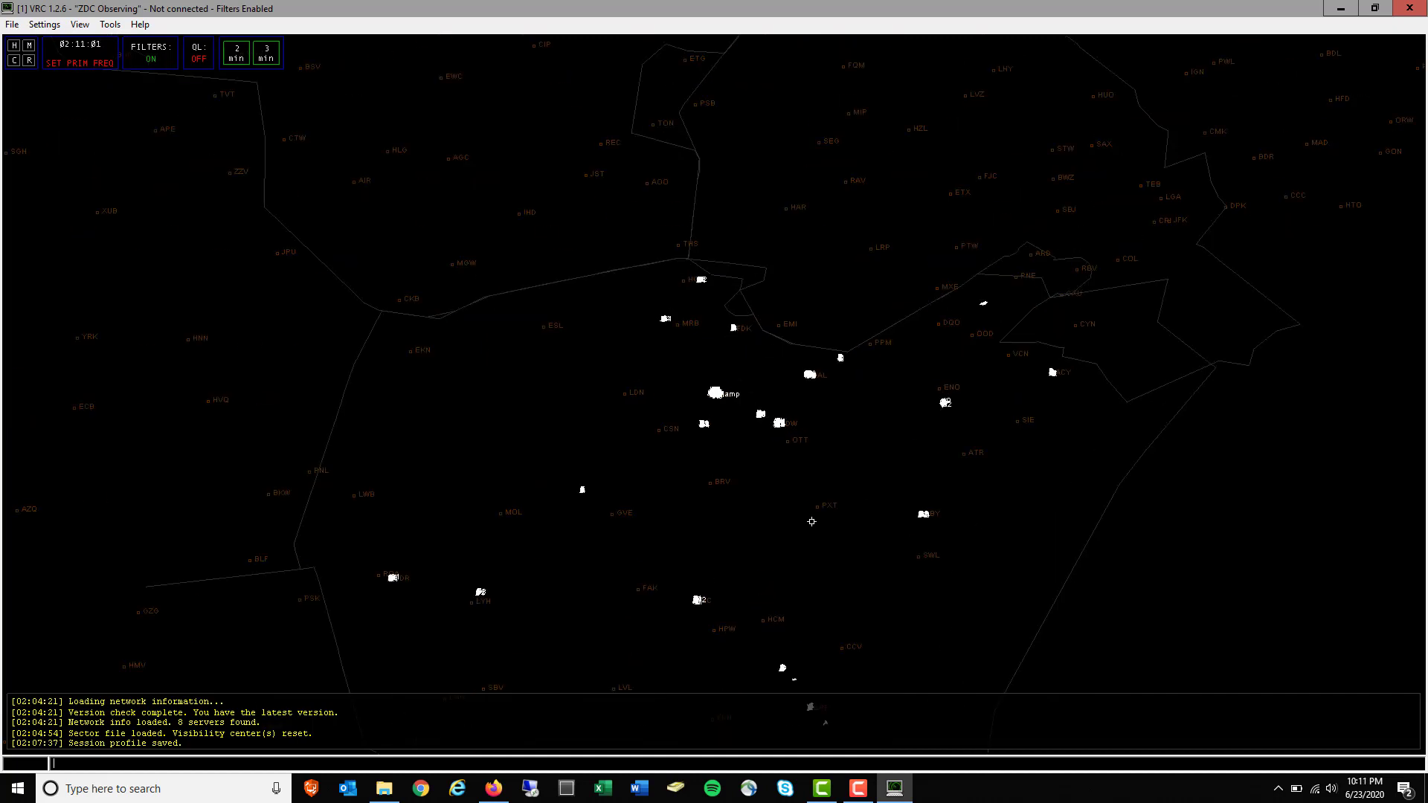
Zoom into the DCA runway and taxiway diagram, then open the Settings menu
scroll(811, 522, "up", 8)
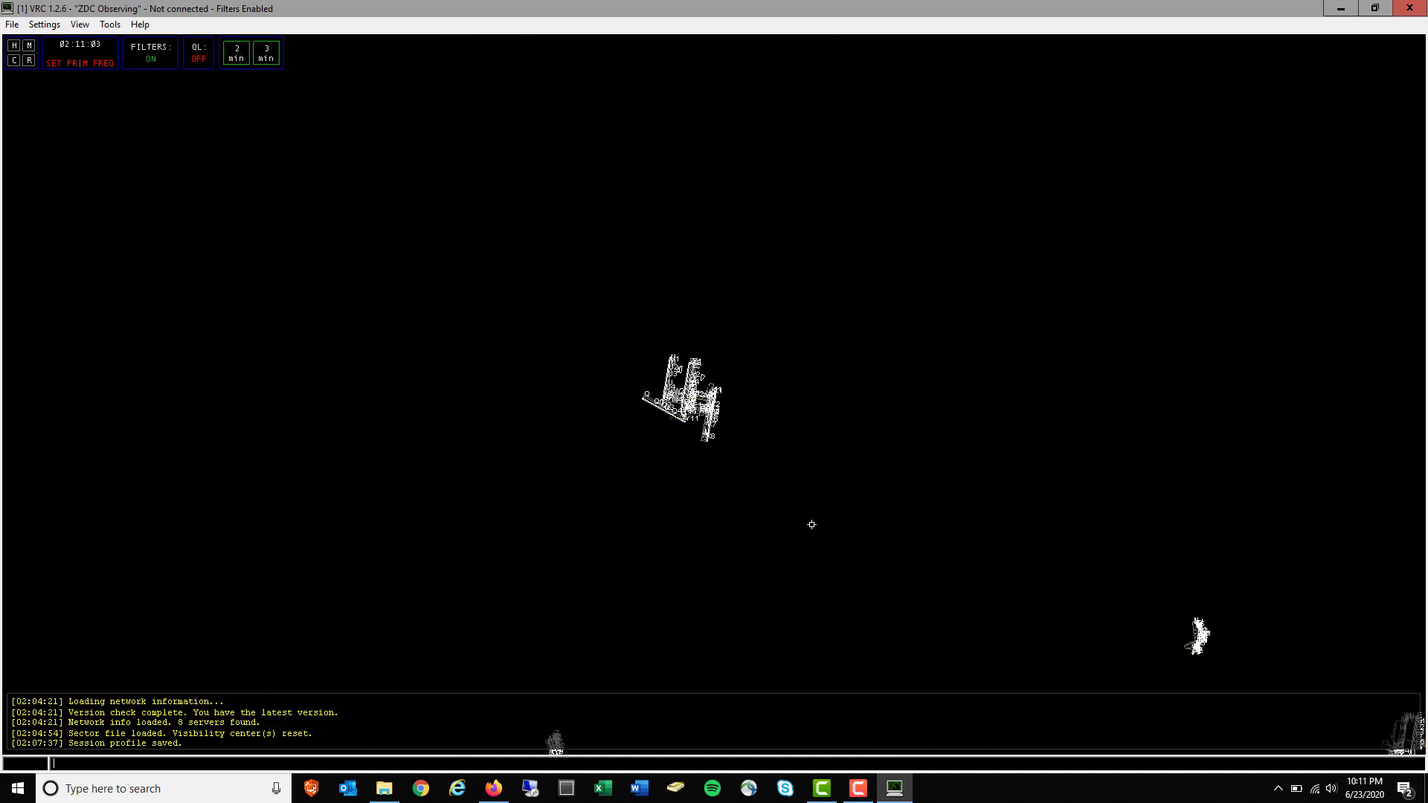
scroll(811, 528, "up", 8)
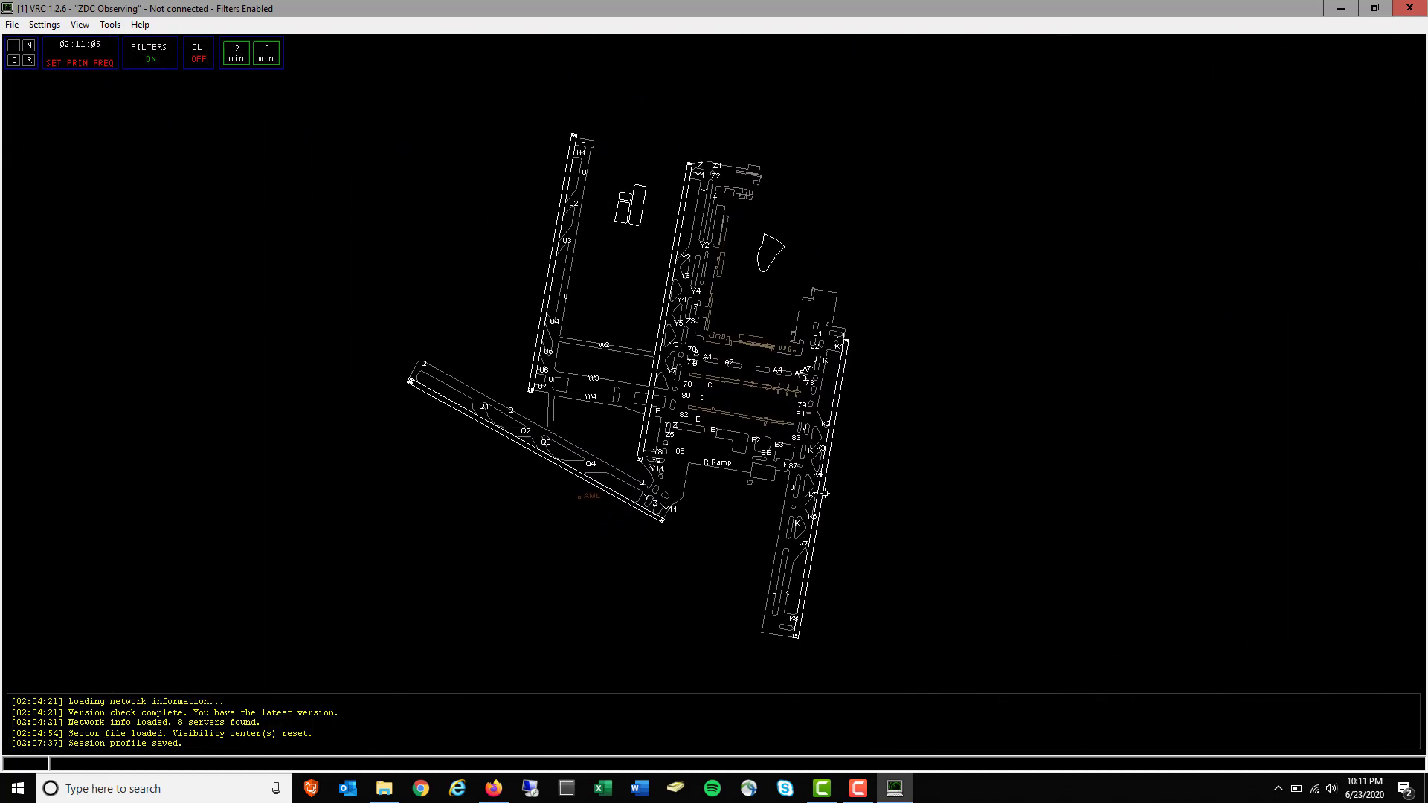
scroll(834, 483, "up", 2)
scroll(835, 483, "down", 1)
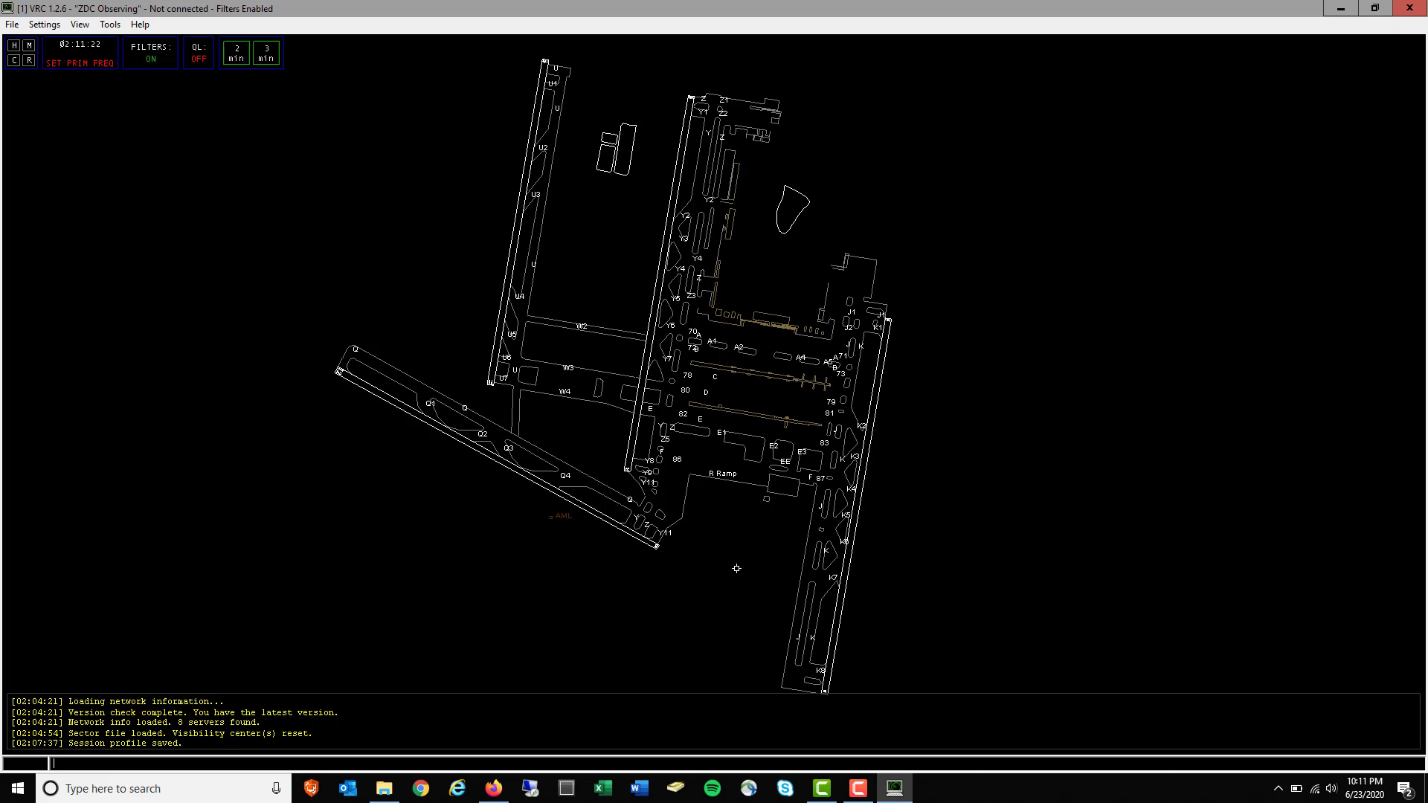
left_click(44, 24)
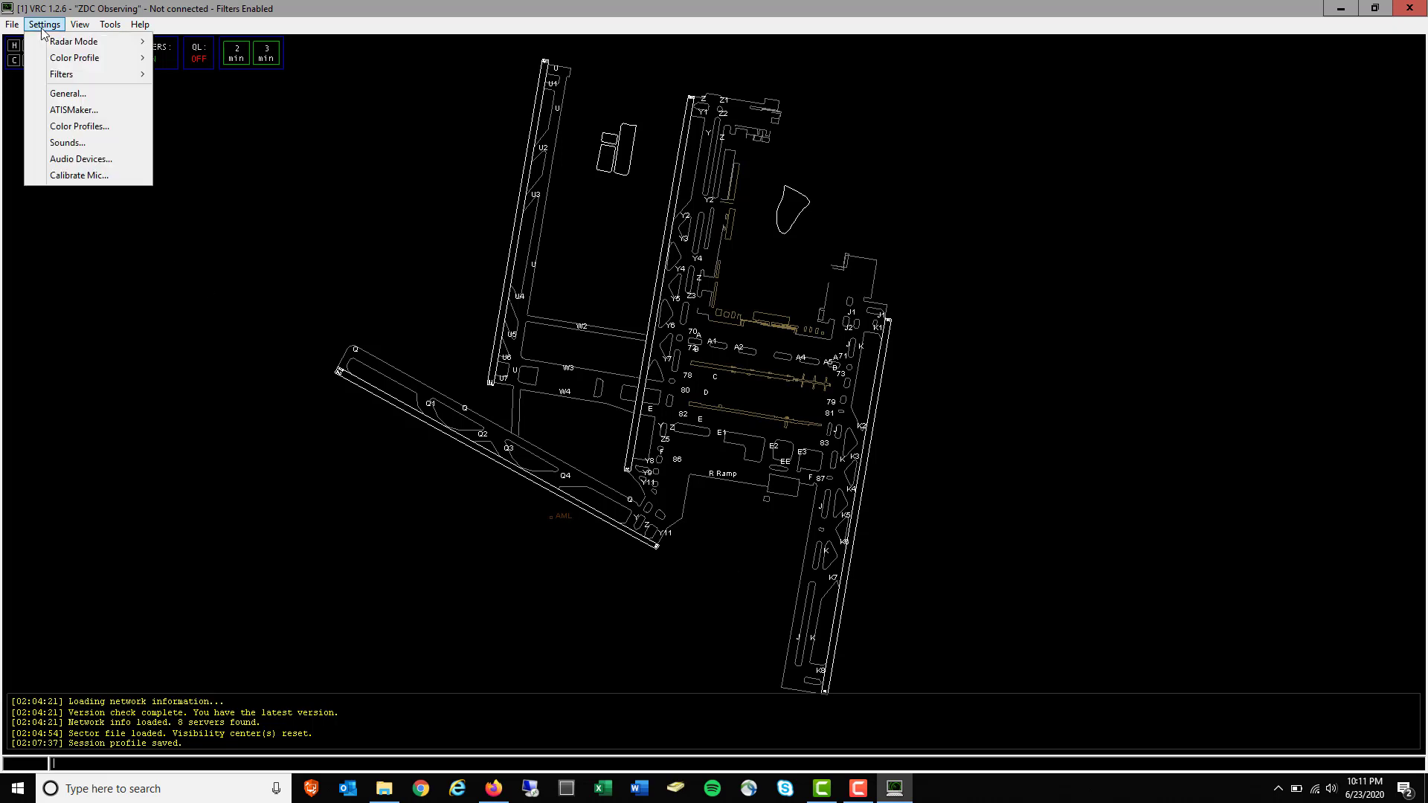
In General Settings Hotkeys, set Push to Talk to Left Ctrl and apply it
left_click(80, 94)
left_click(103, 39)
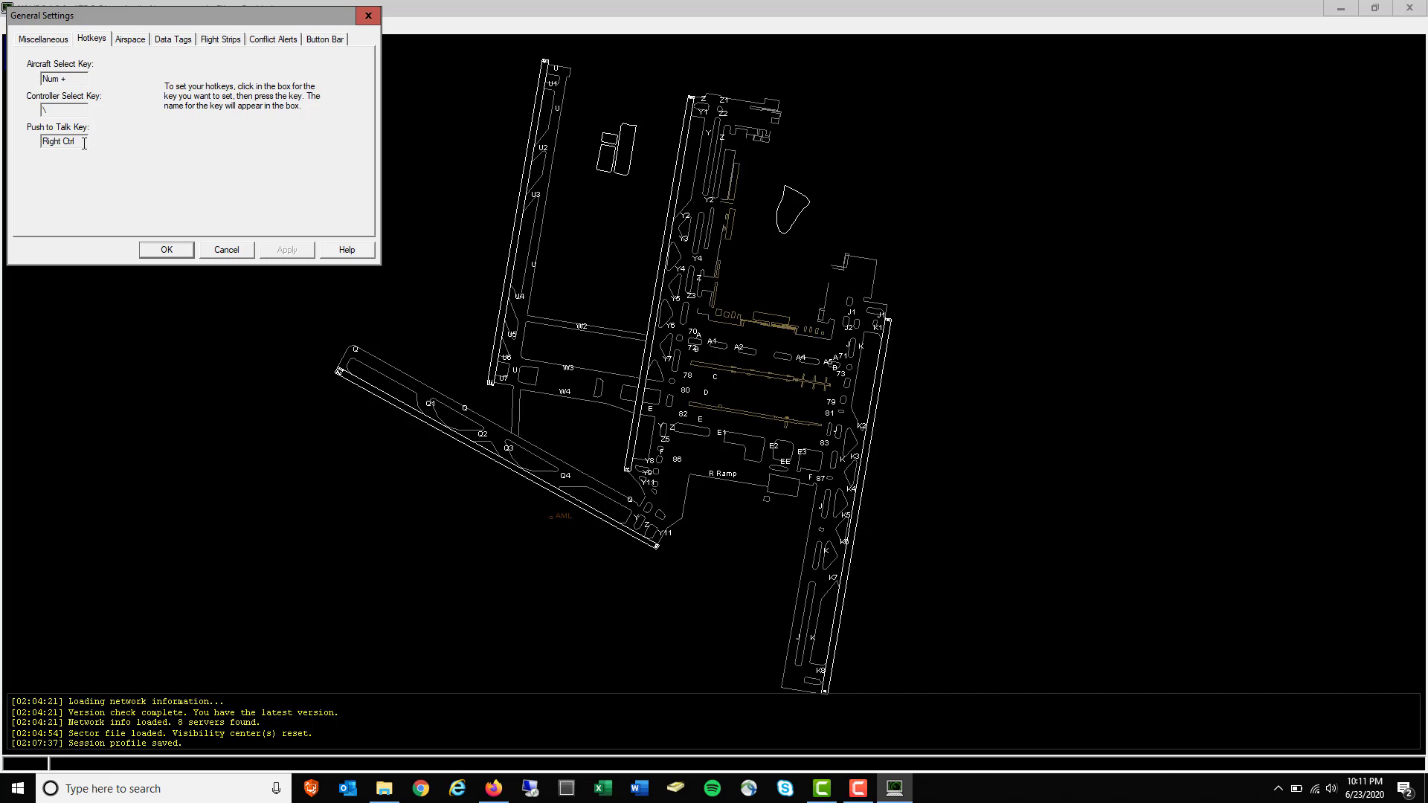
left_click(84, 144)
key("ctrl")
left_click(298, 256)
left_click_drag(93, 17, 244, 102)
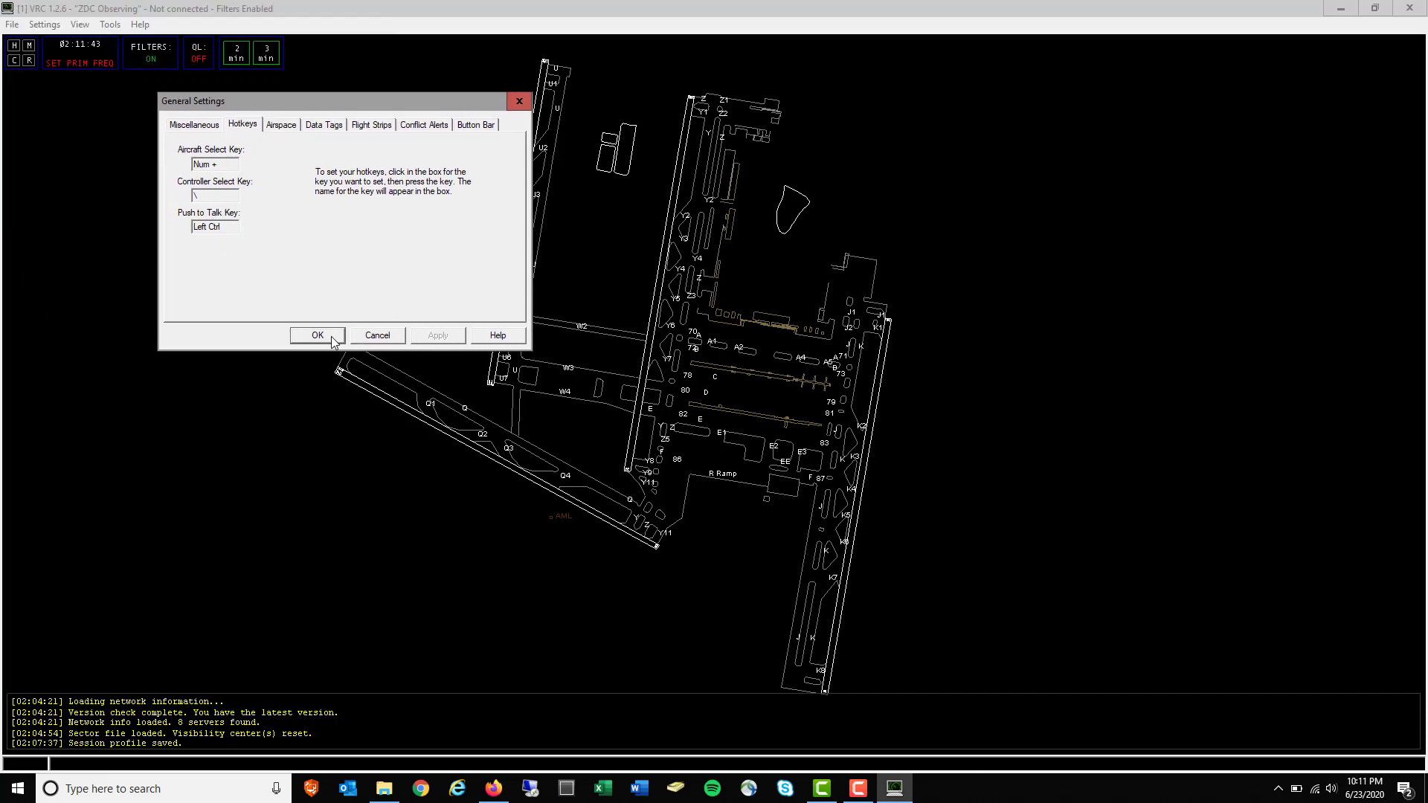
left_click(376, 126)
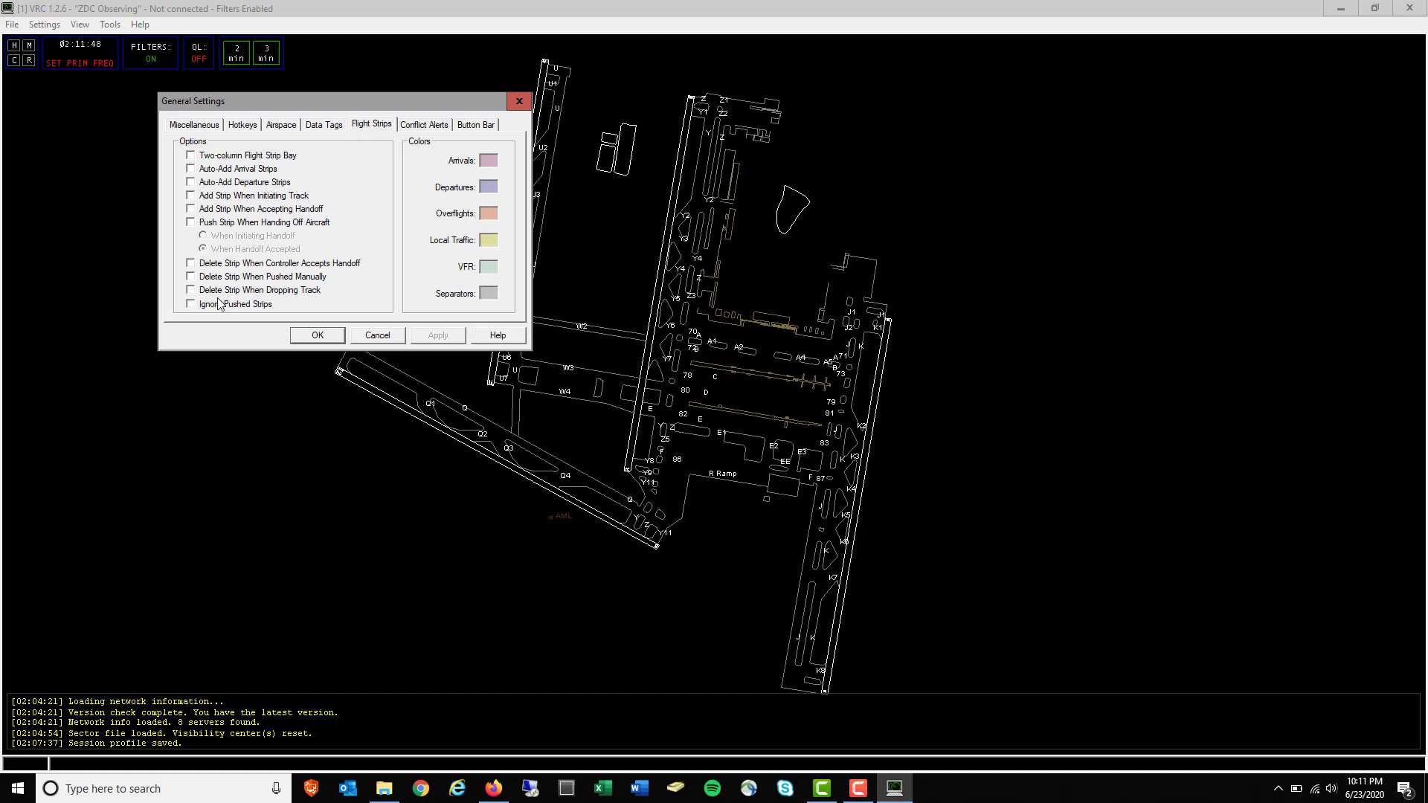
Enable the two-column strip bay and auto-add arrival and departure strips, then apply and close
left_click(212, 158)
left_click(223, 171)
left_click(220, 183)
left_click(220, 196)
left_click(222, 209)
left_click(215, 225)
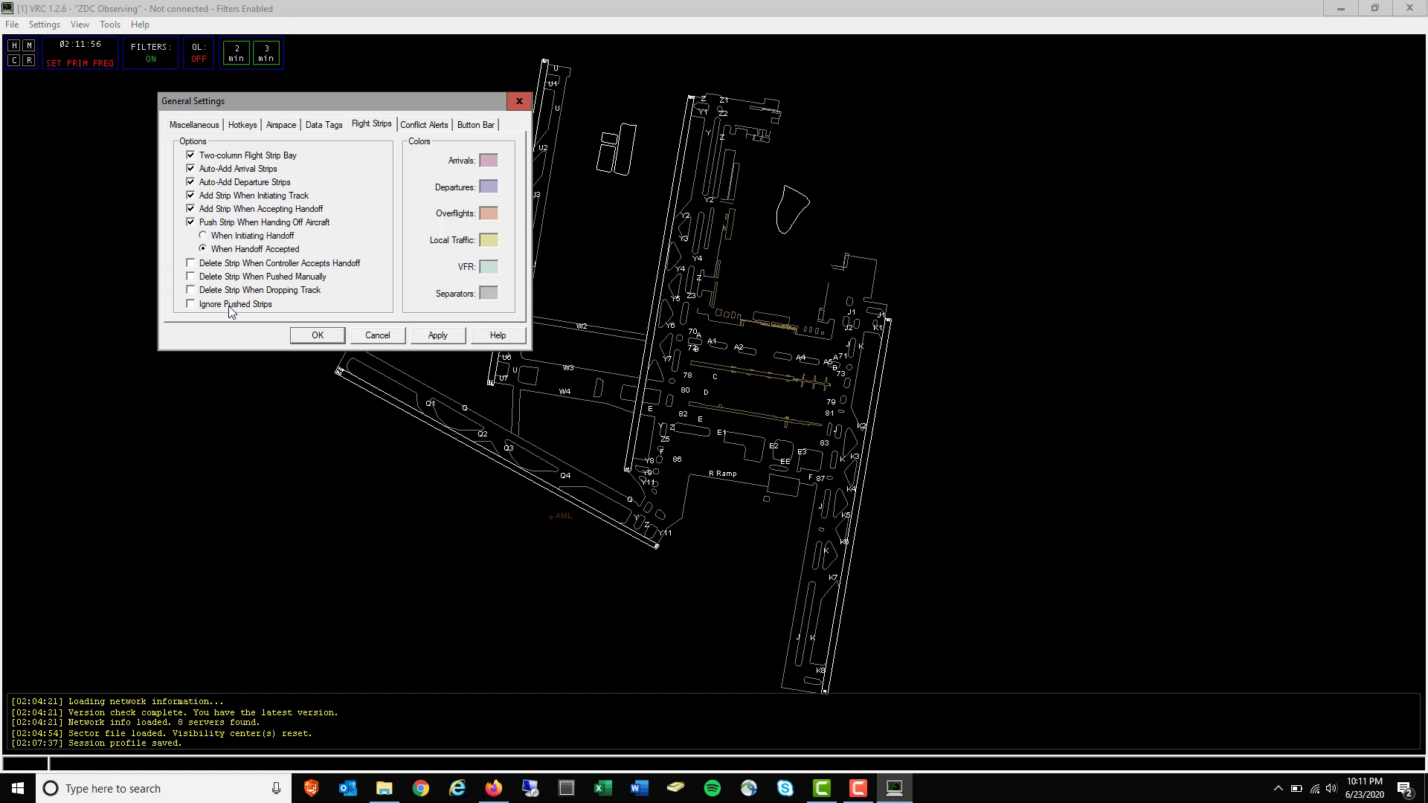
left_click(224, 225)
left_click(249, 197)
left_click(438, 336)
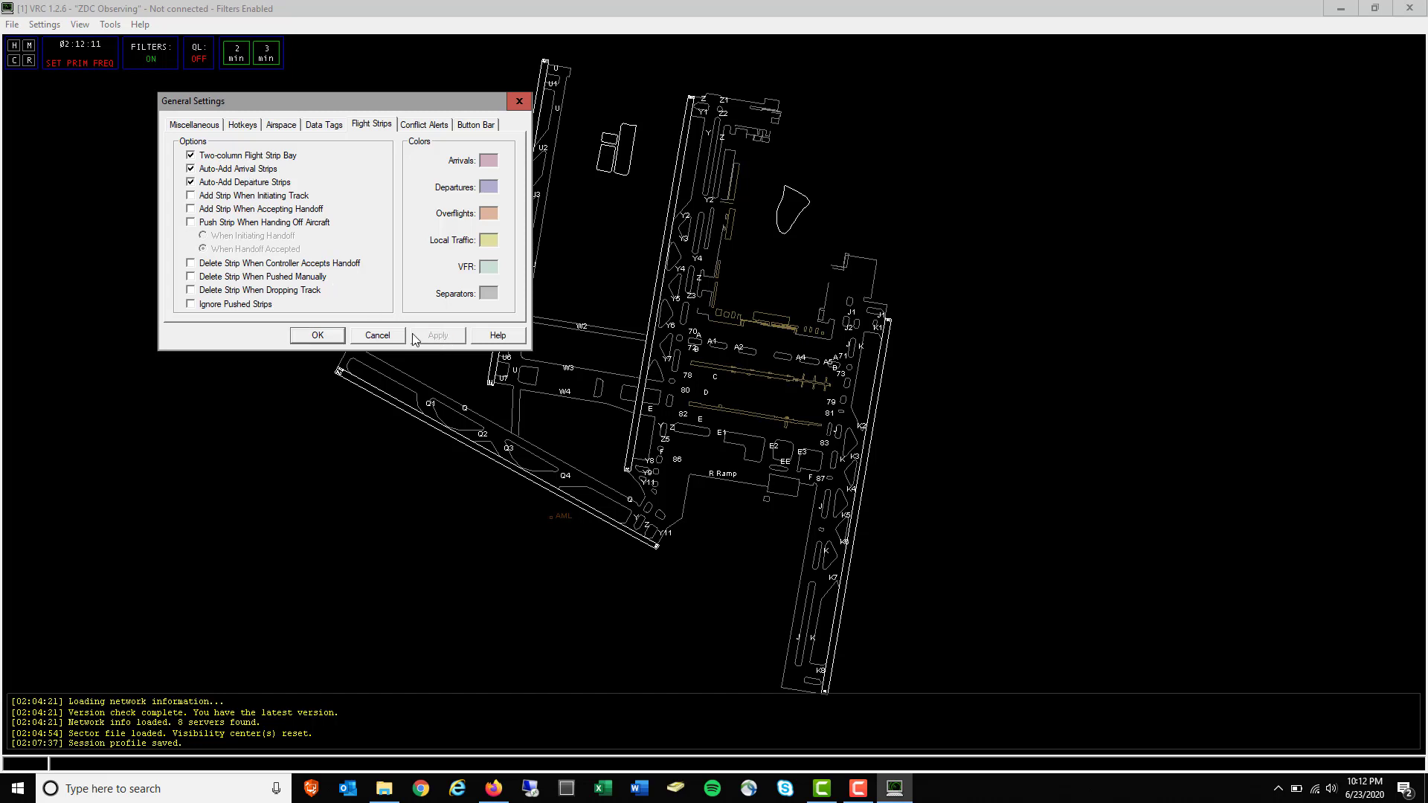
left_click(318, 336)
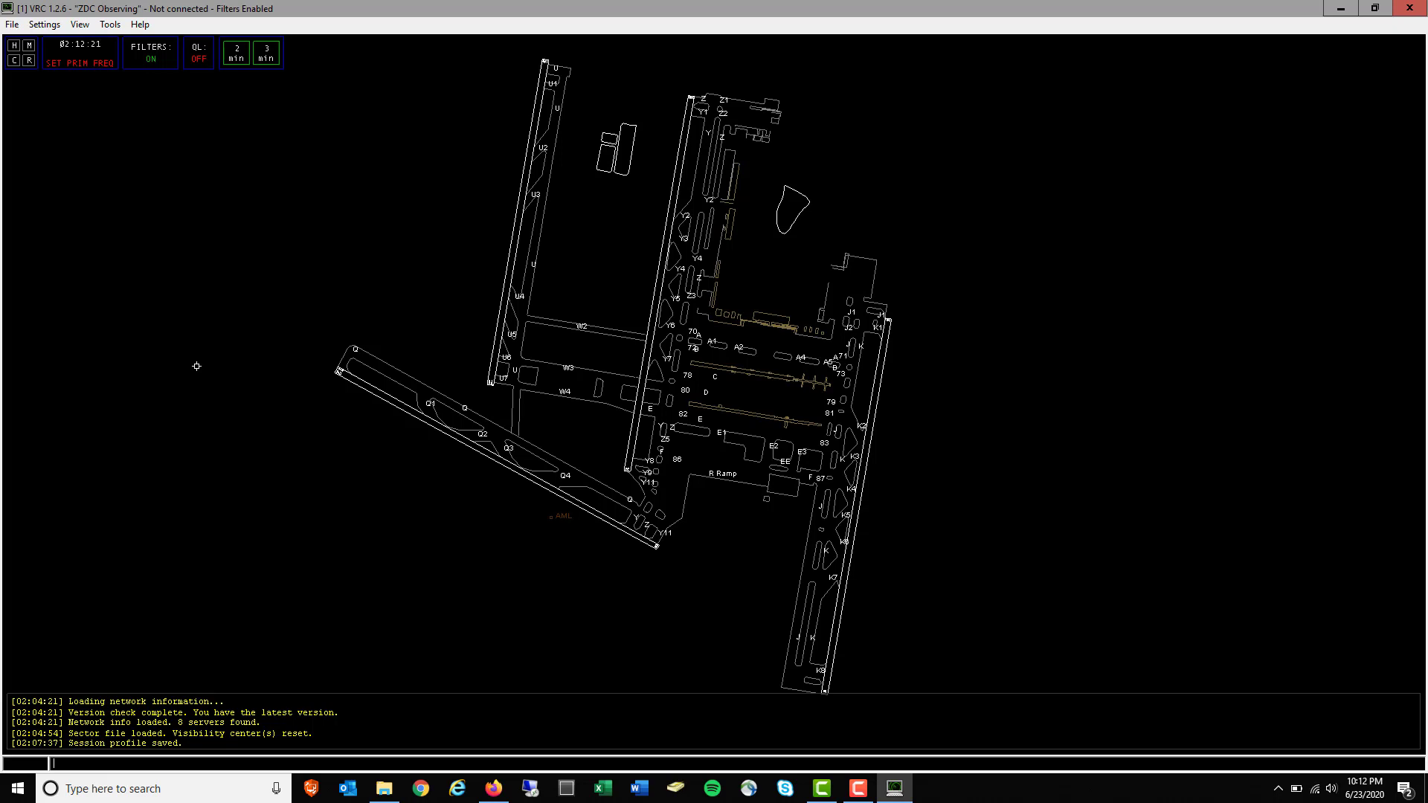
Open the flight strip bay and move it off the airport diagram
left_click(111, 25)
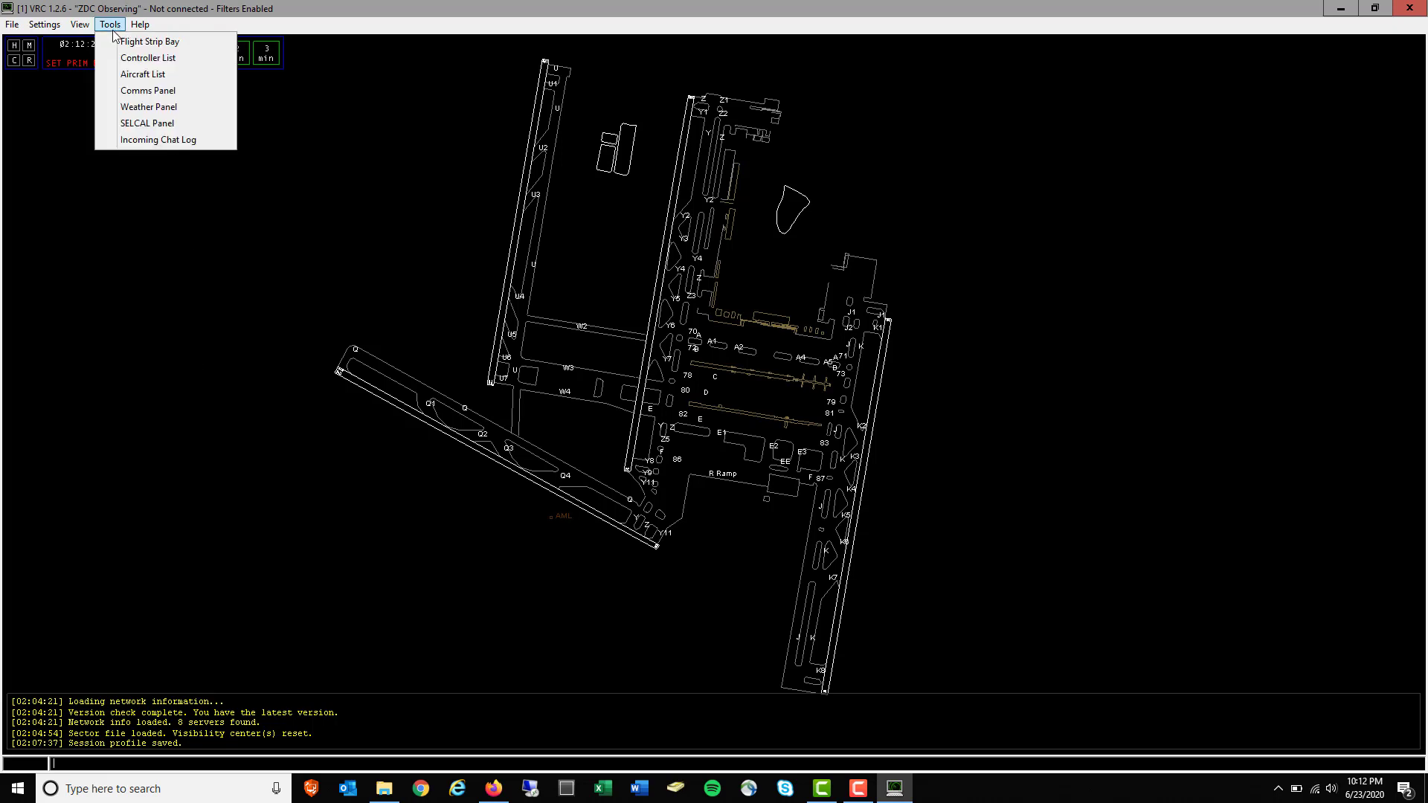
mouse_move(80, 28)
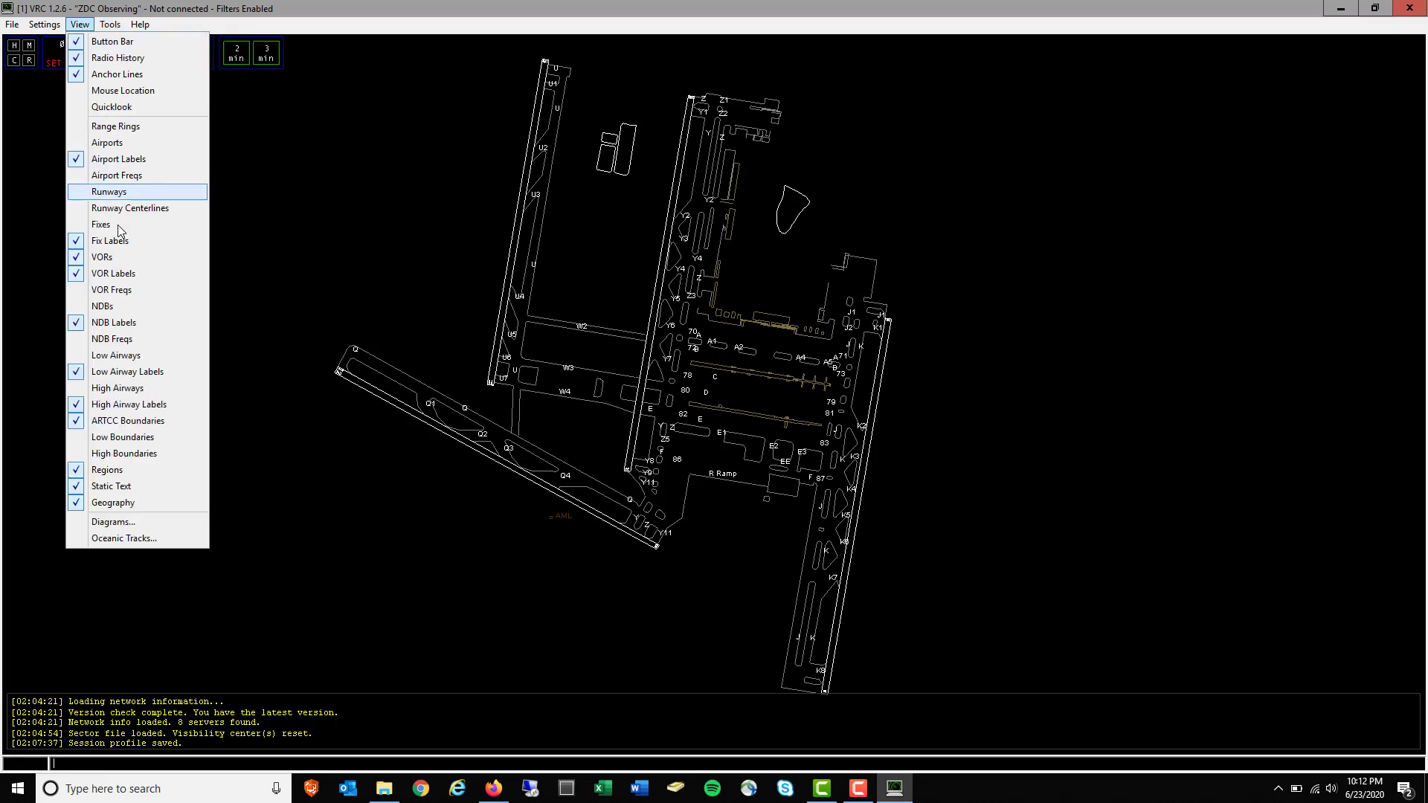
left_click(117, 29)
left_click(118, 29)
left_click(131, 40)
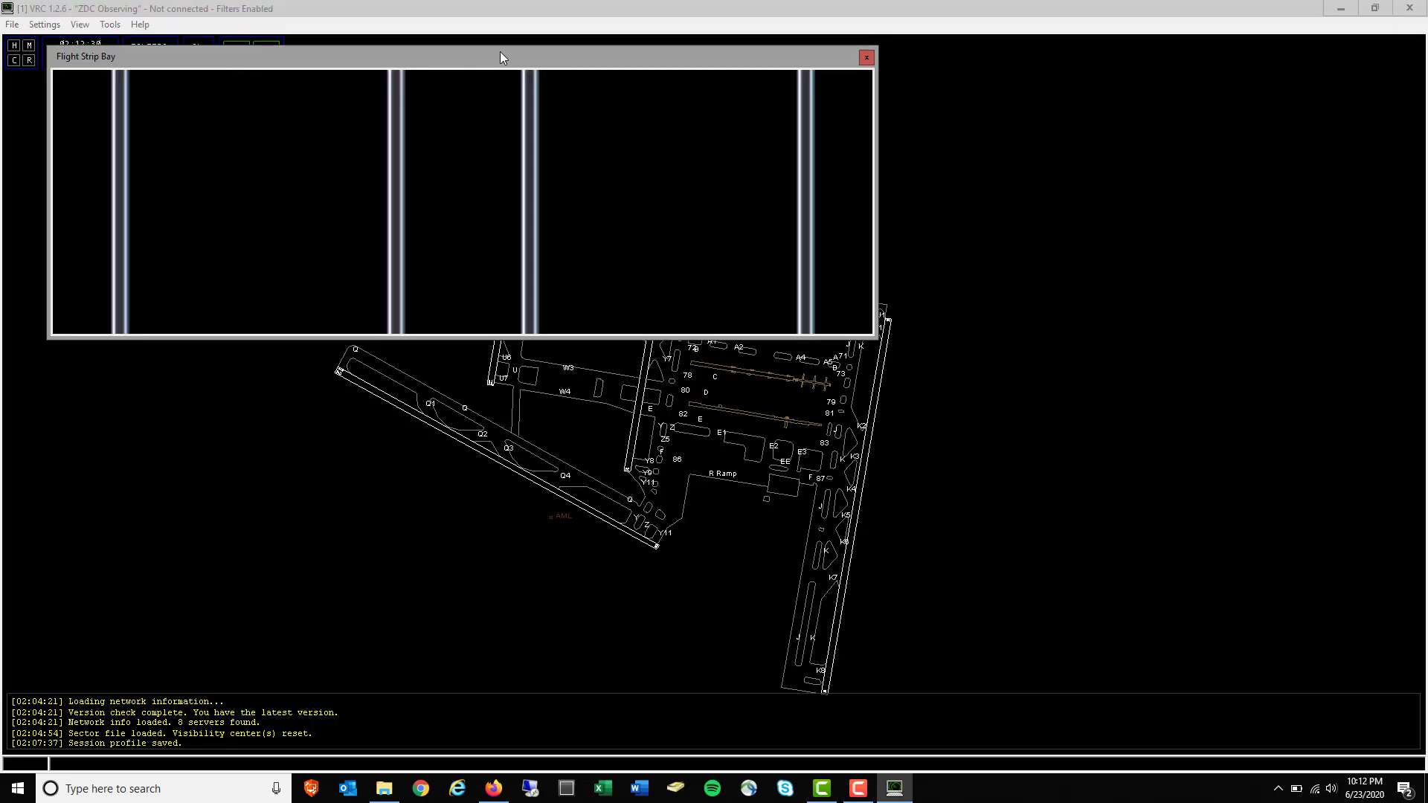
left_click_drag(502, 57, 1020, 62)
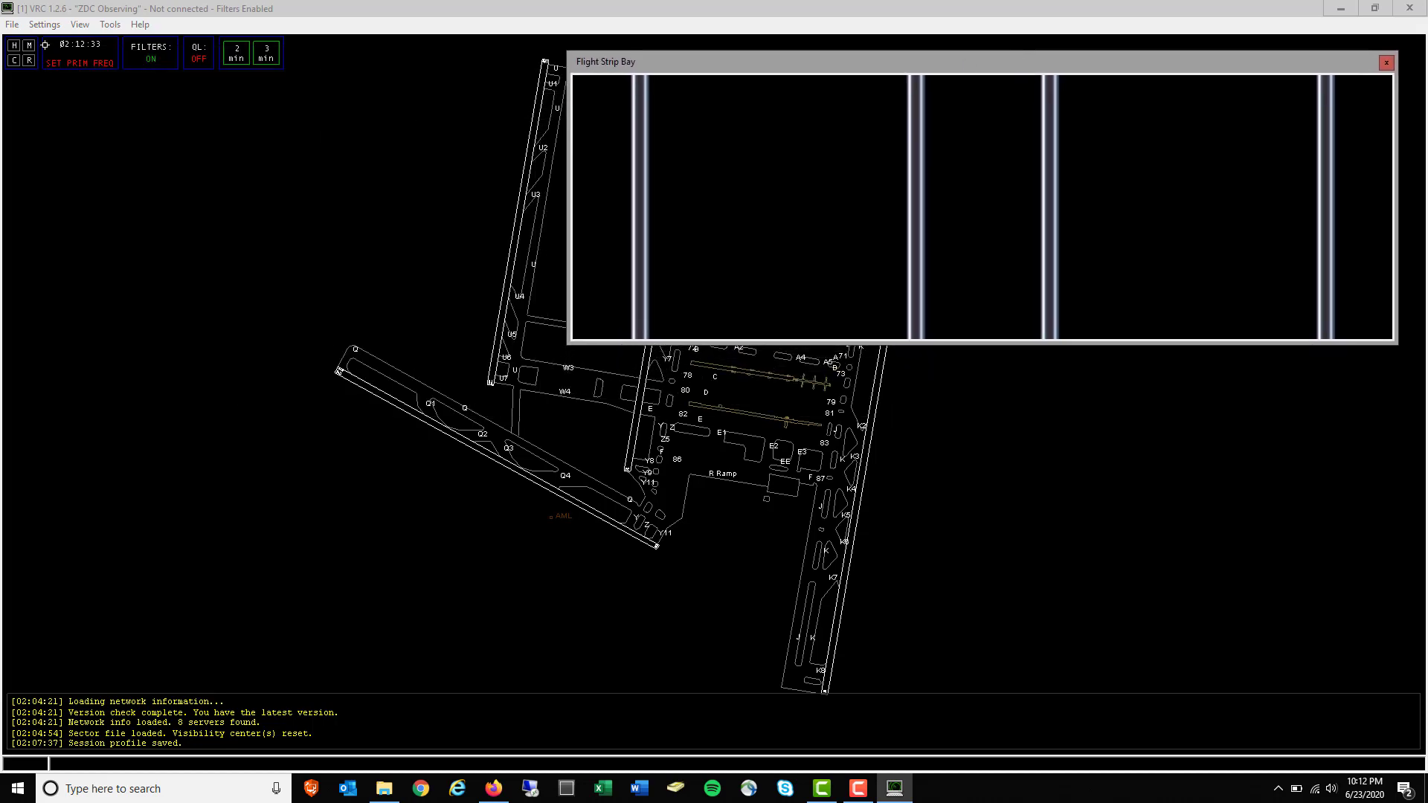
Show the Controller List and Arrivals/Departures panels and arrange them on screen
left_click(111, 25)
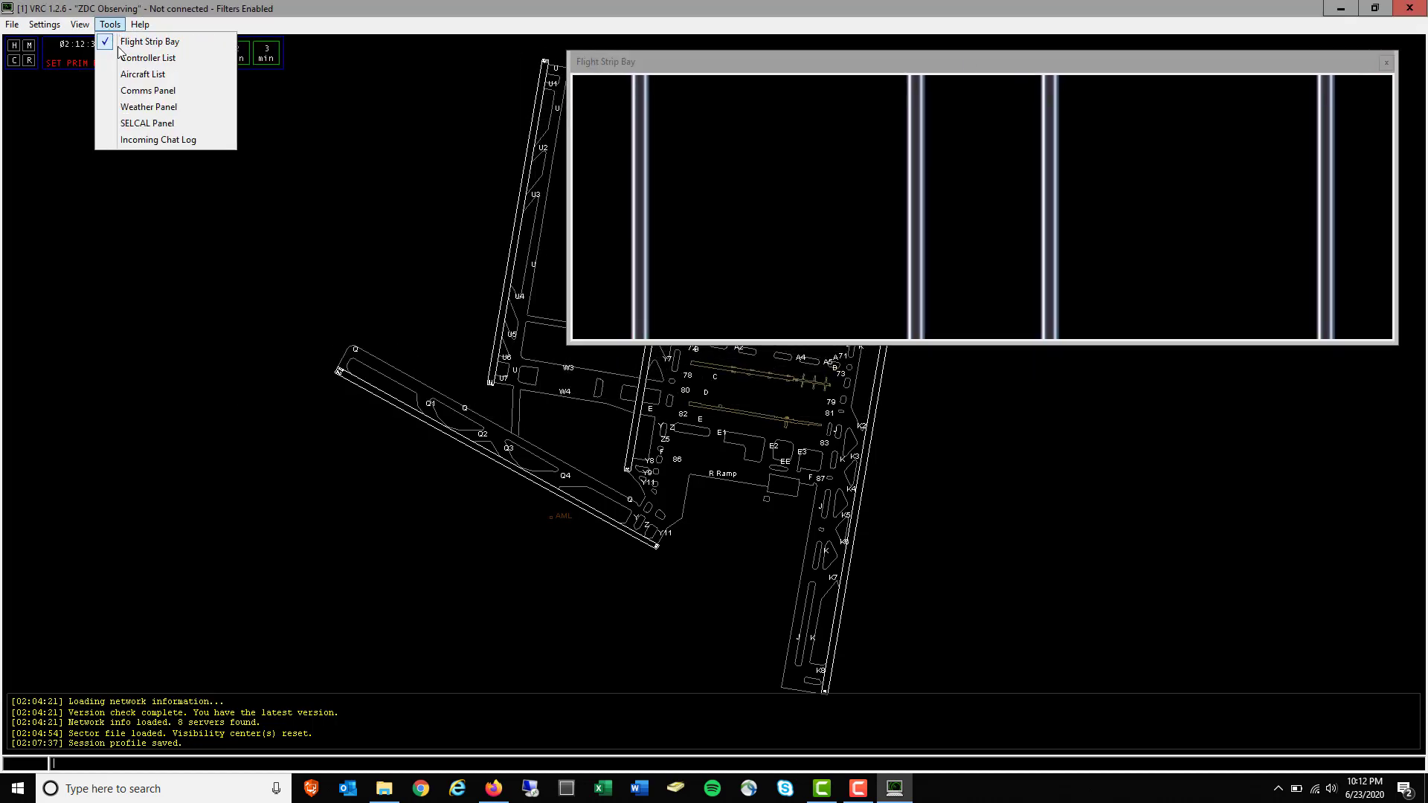
left_click(134, 57)
left_click_drag(1315, 110, 1337, 358)
left_click(111, 25)
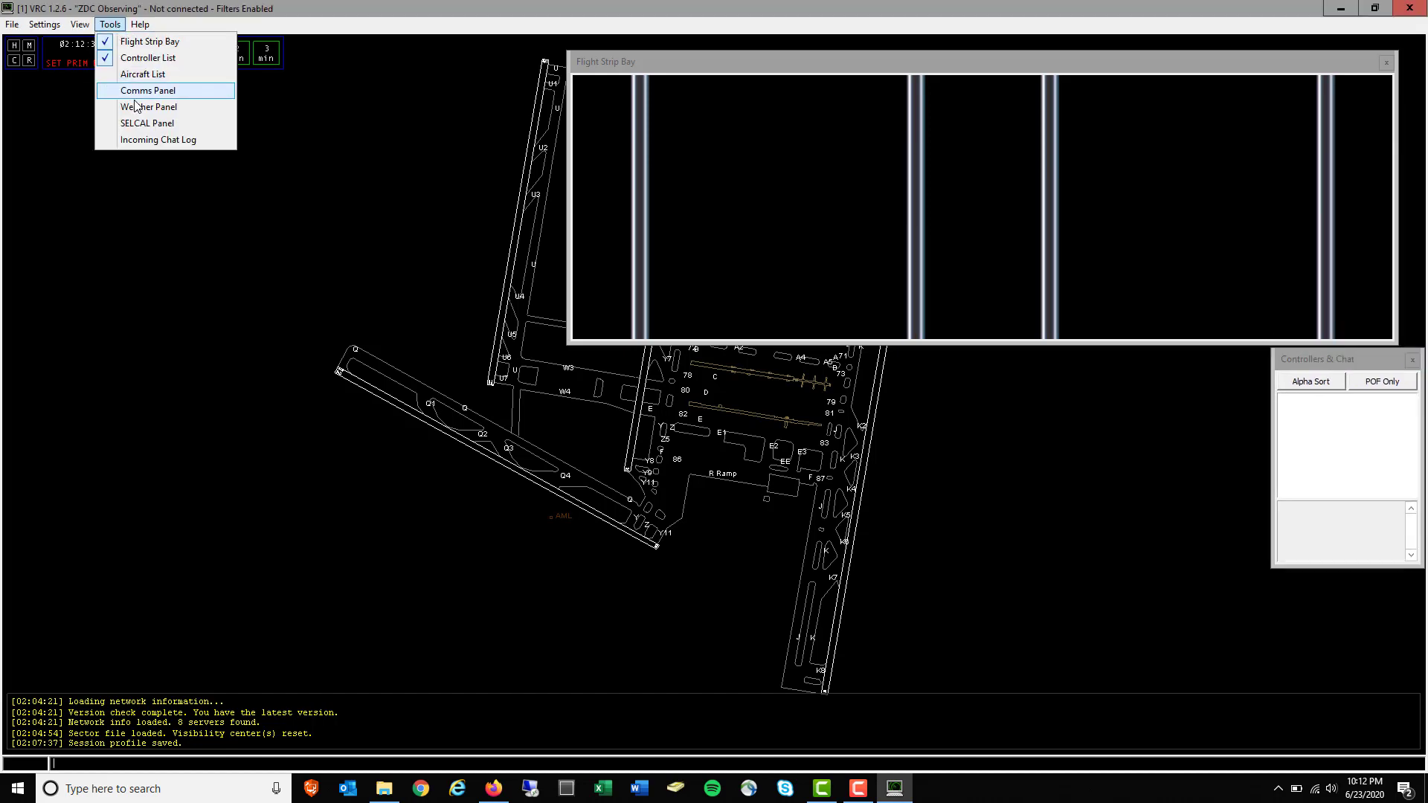
left_click(138, 72)
left_click_drag(108, 39, 480, 61)
Add the Communications, Weather and Incoming Chat Log panels, positioning each clear of the scope
left_click(111, 24)
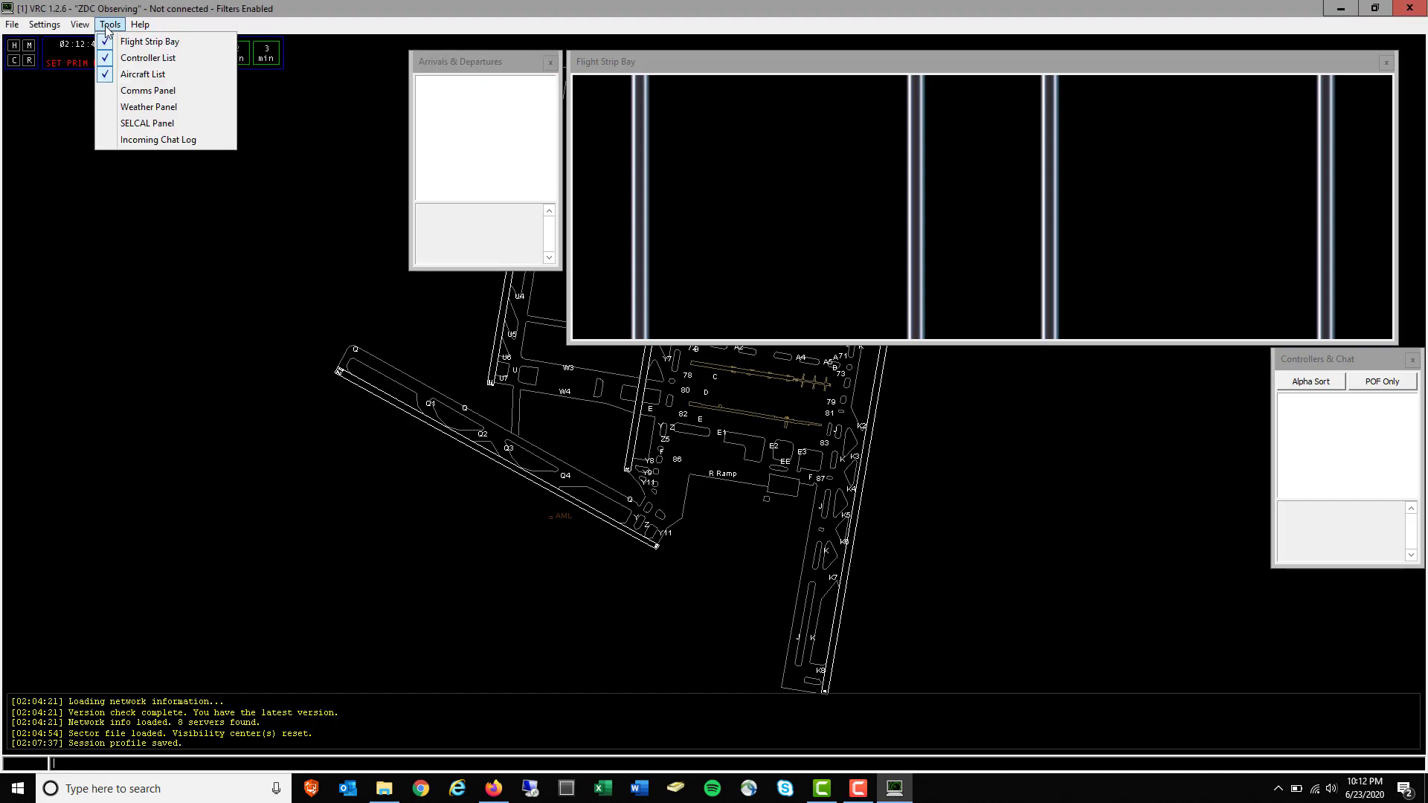
left_click(137, 90)
left_click_drag(104, 18, 306, 80)
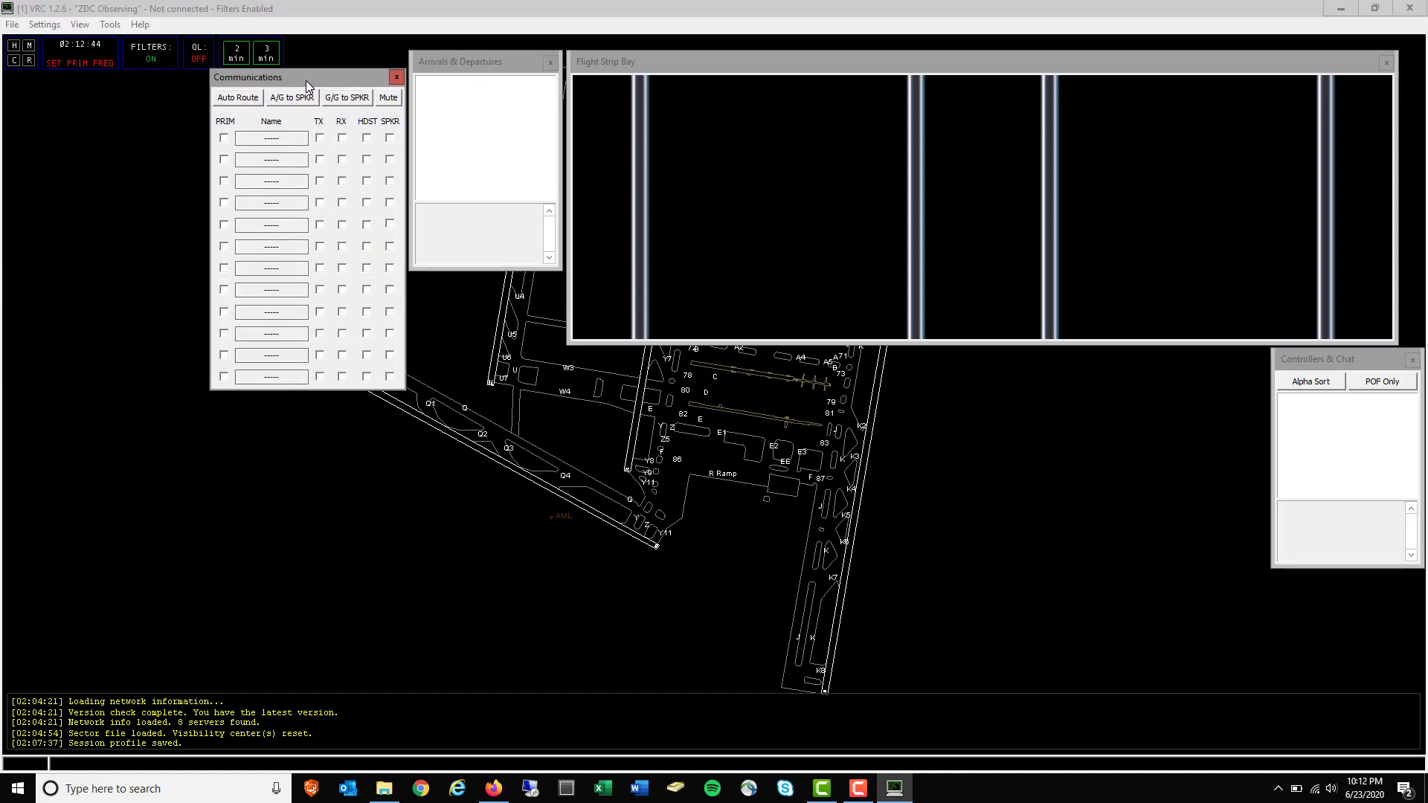
left_click(110, 25)
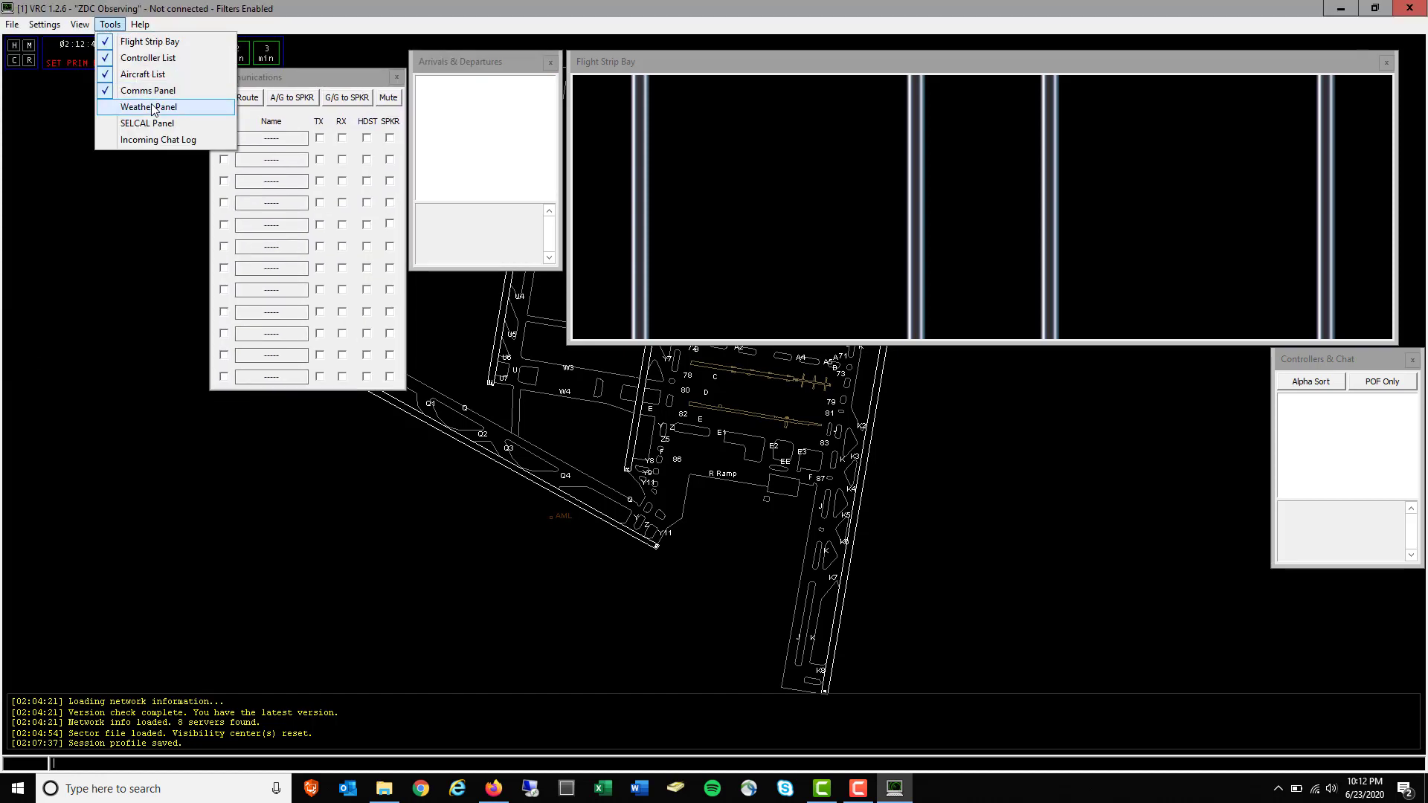
left_click(137, 104)
left_click_drag(92, 29, 150, 87)
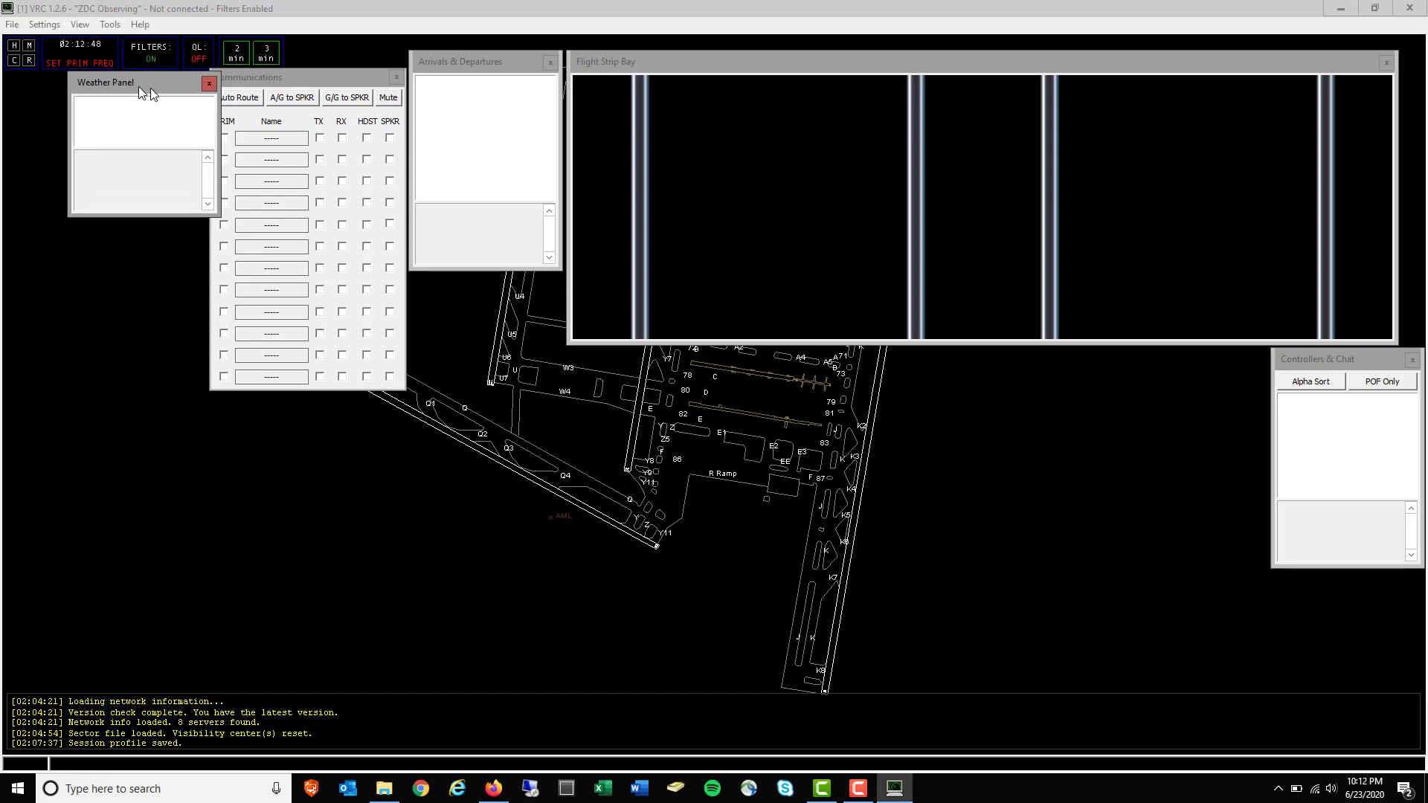
left_click(110, 24)
left_click(145, 140)
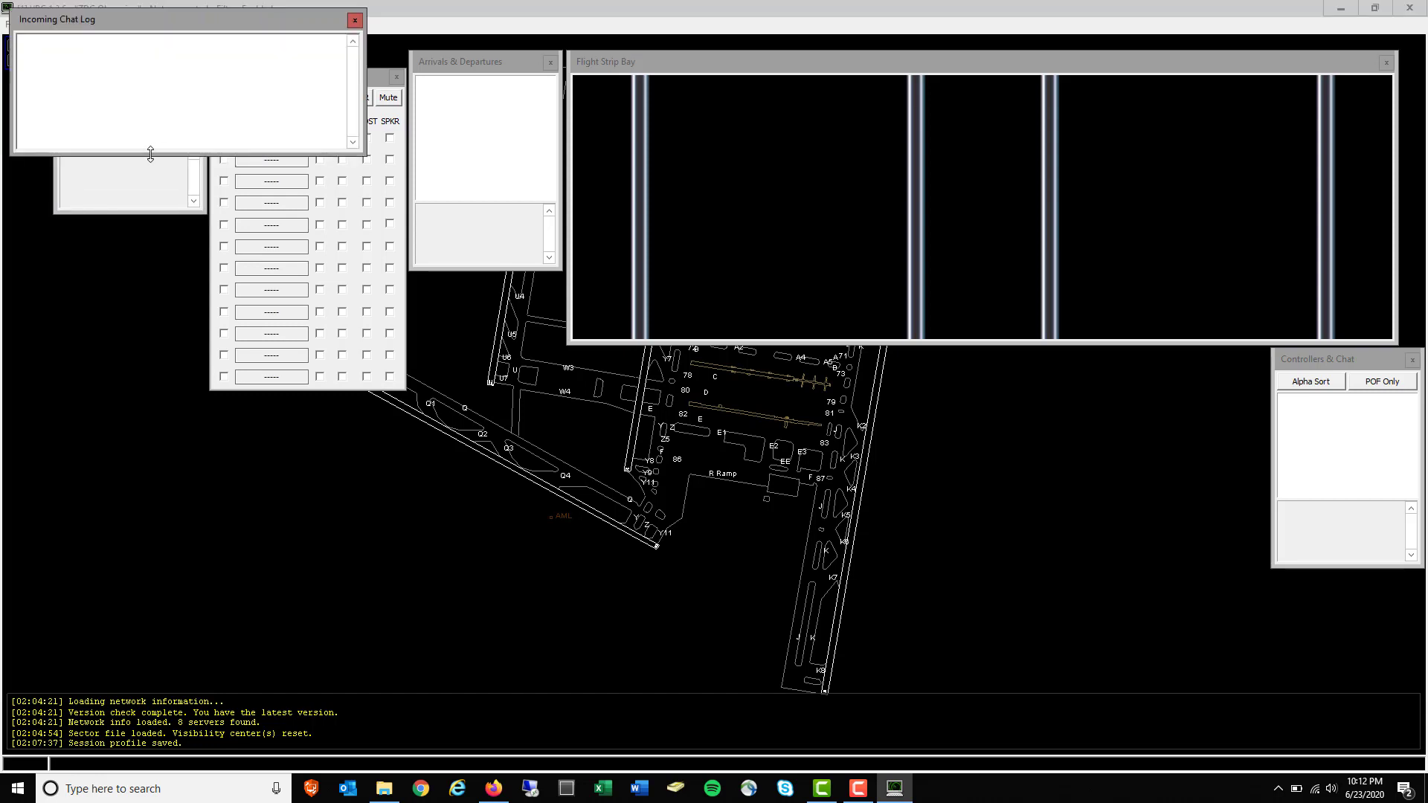
left_click_drag(170, 33, 202, 414)
left_click_drag(859, 447, 893, 570)
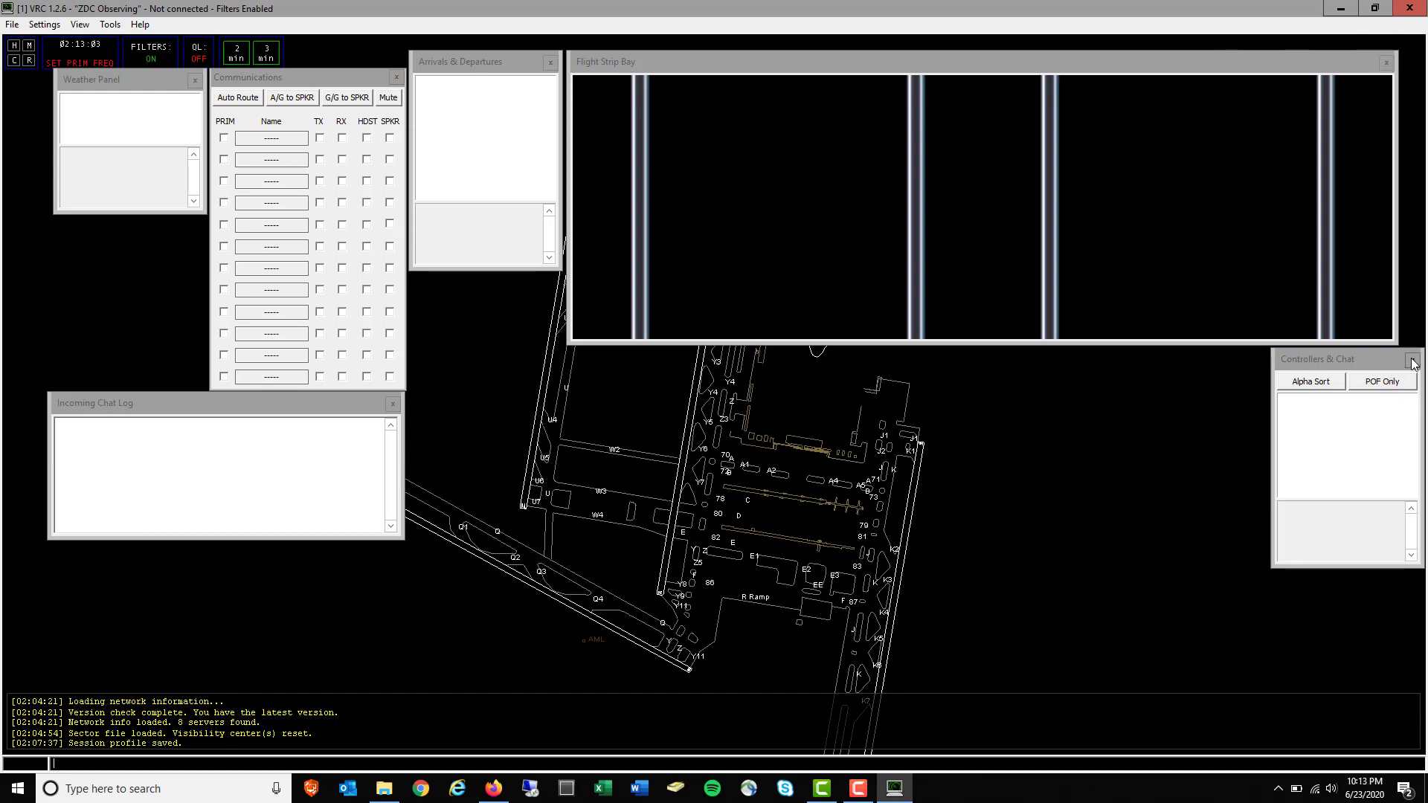
Close the communications, weather, chat log, arrivals, flight strip and controller panels
left_click(110, 24)
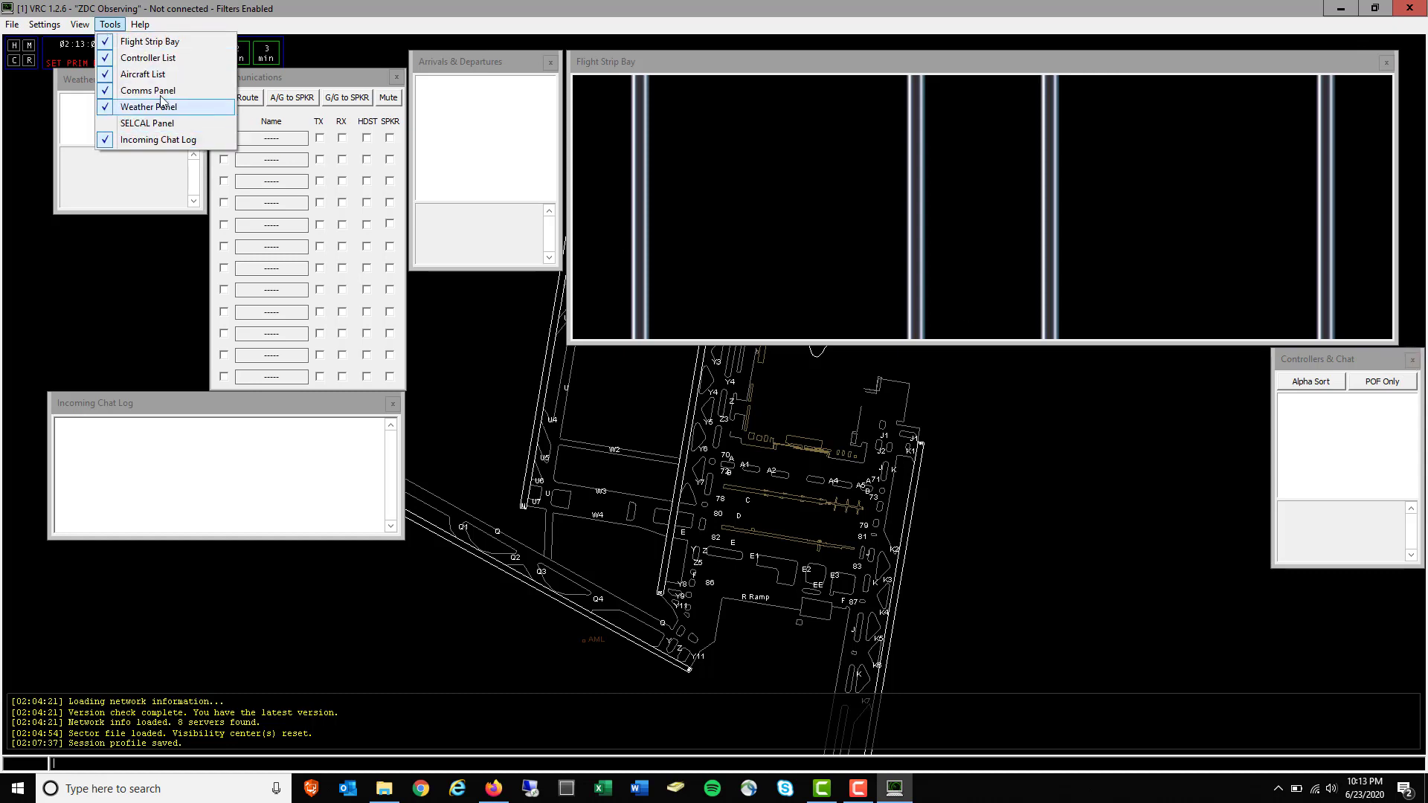
left_click(279, 84)
left_click(396, 77)
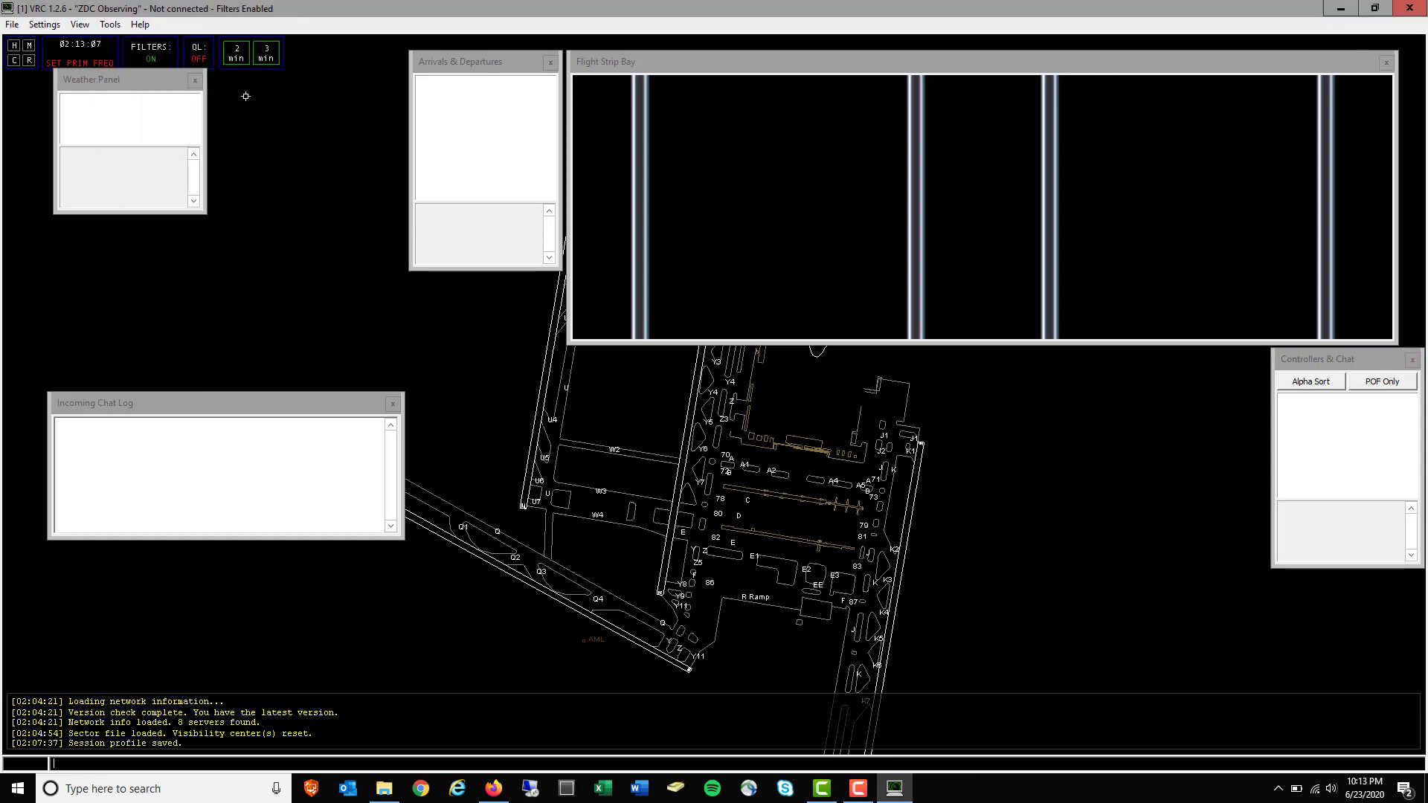
left_click(195, 80)
left_click(393, 404)
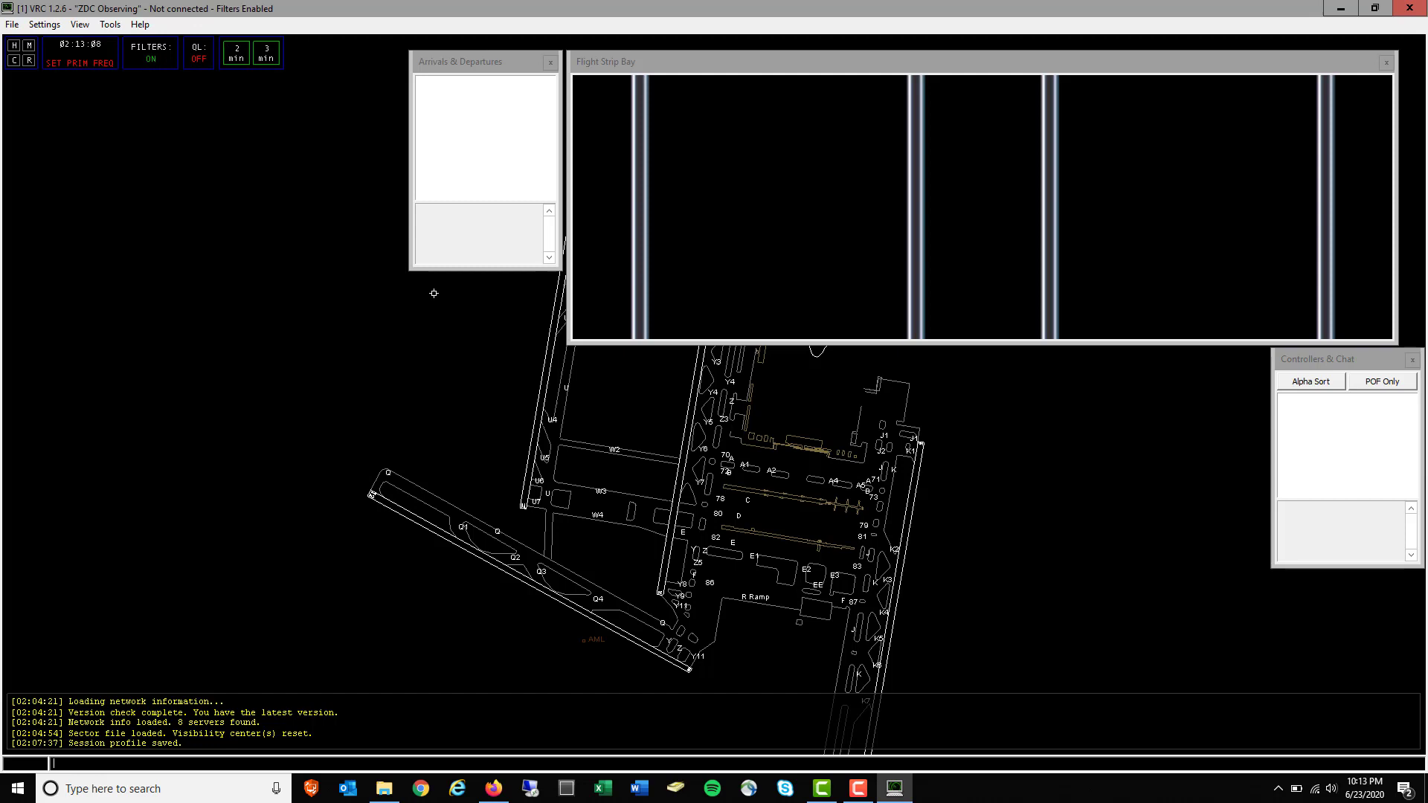
left_click(550, 61)
left_click(1385, 62)
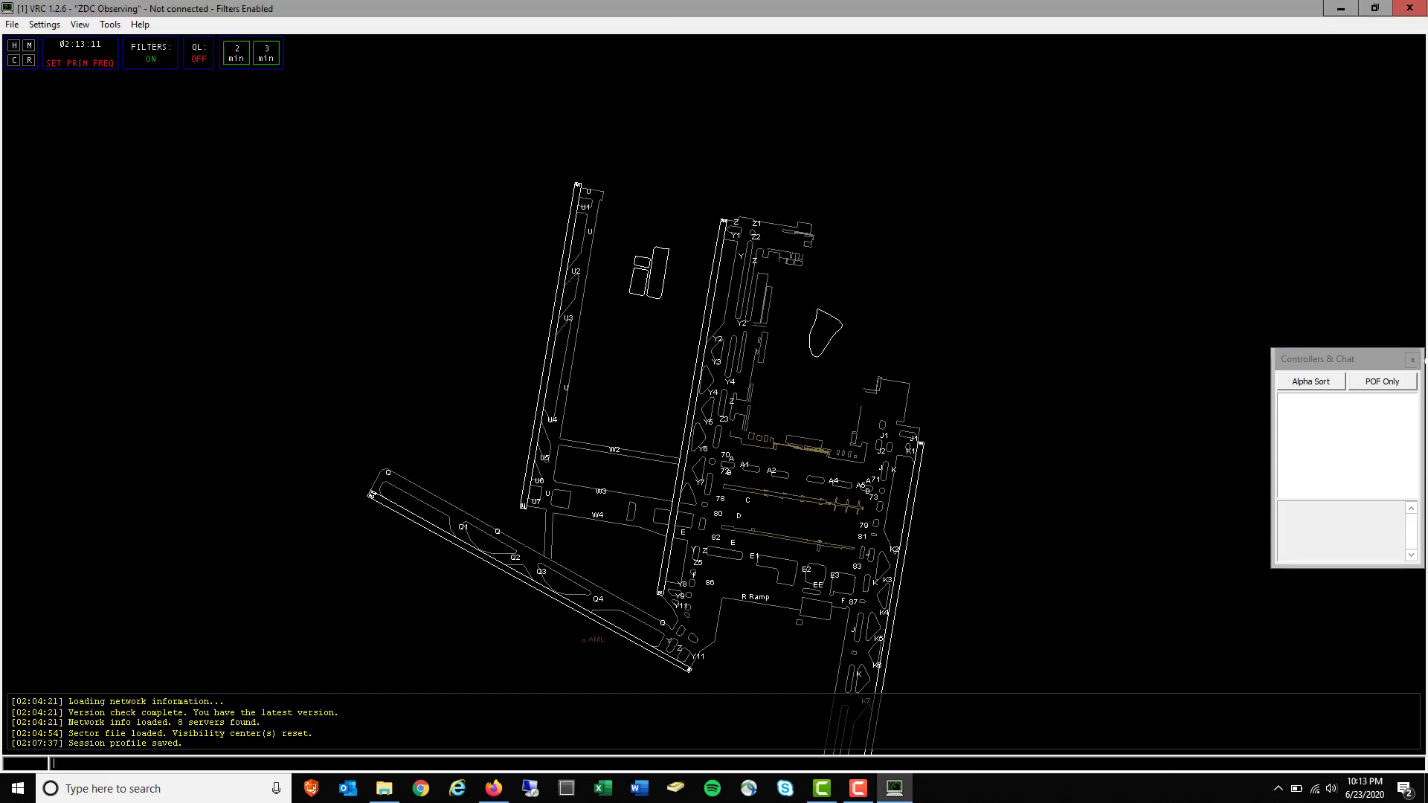
left_click(1411, 360)
left_click_drag(739, 487, 740, 418)
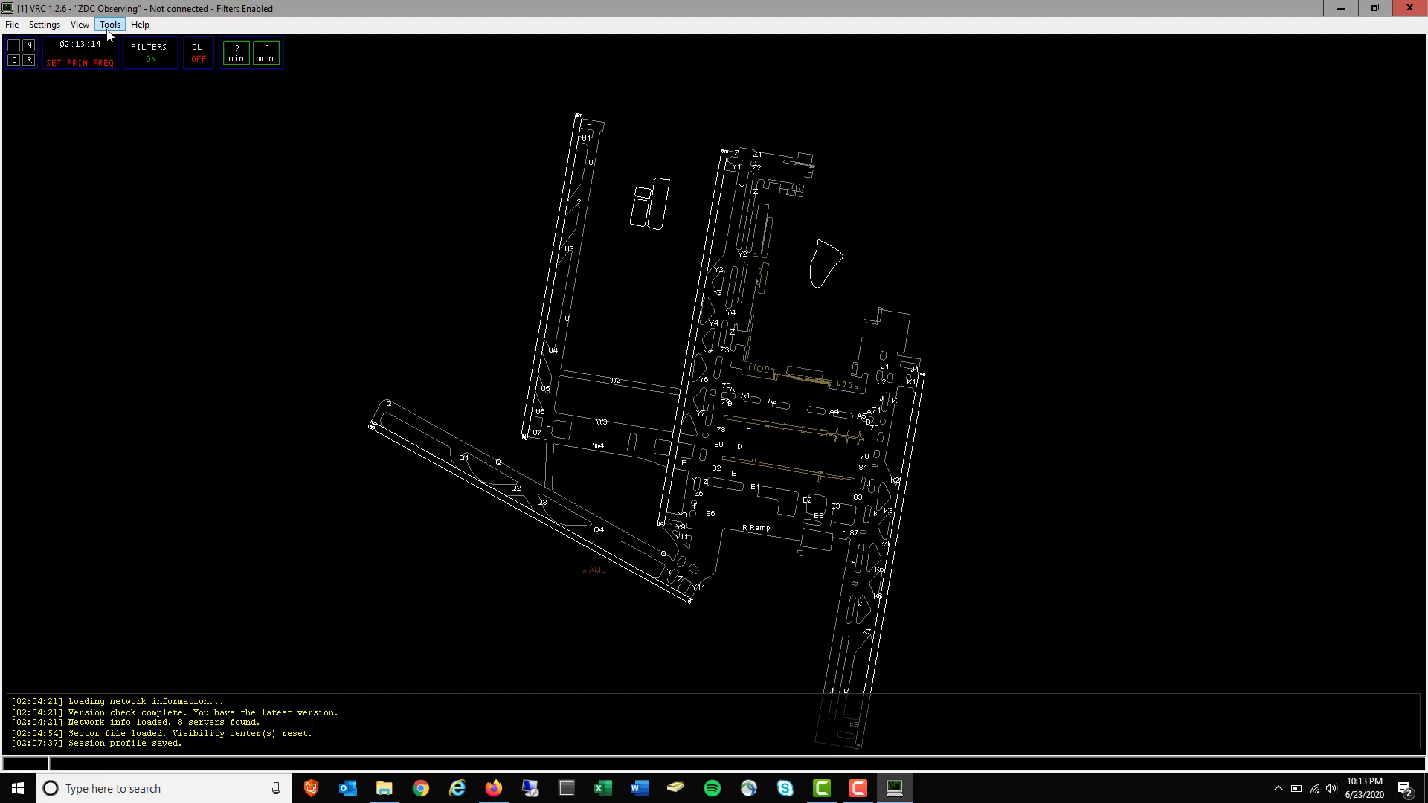
left_click(87, 28)
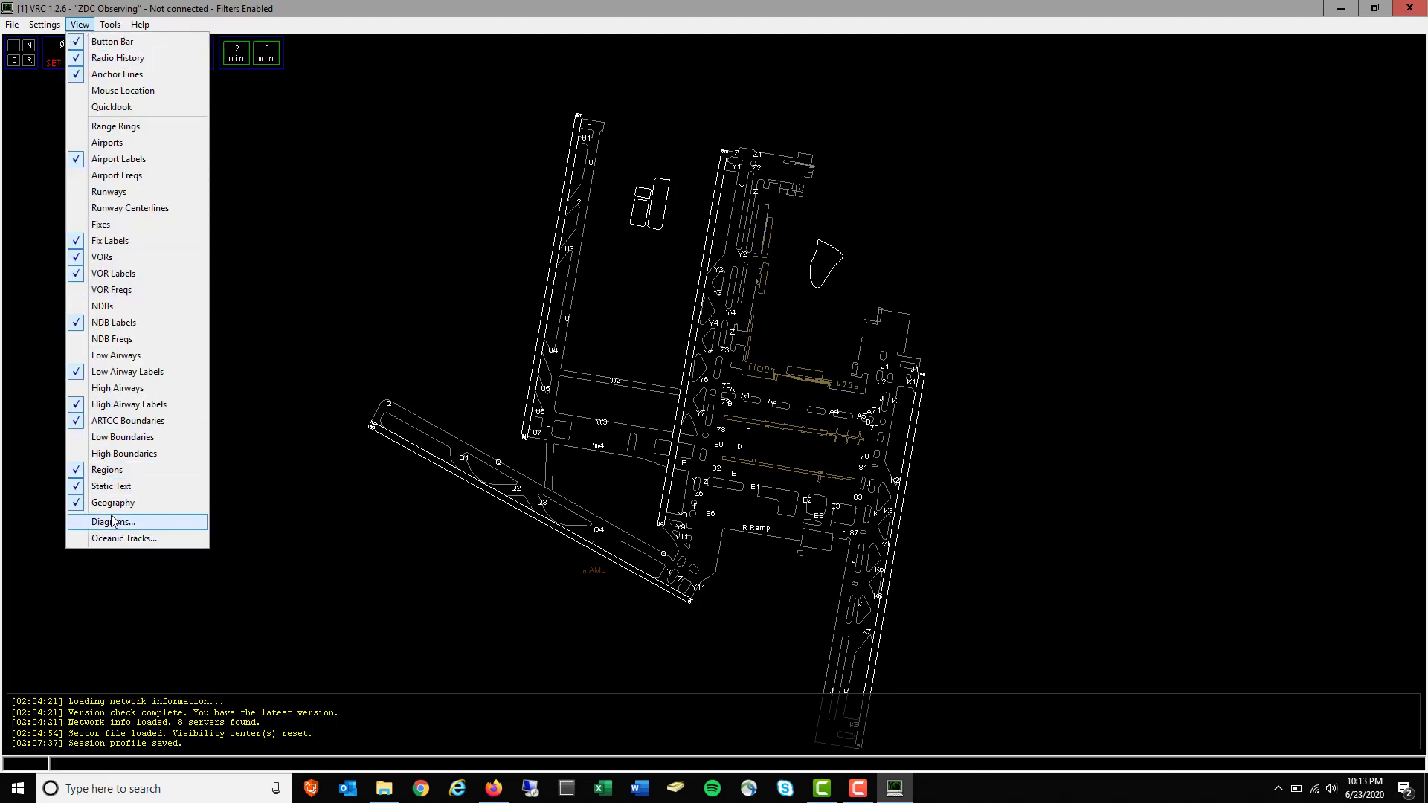
Zoom out to the regional map and shift it upward
left_click(488, 575)
scroll(491, 569, "down", 15)
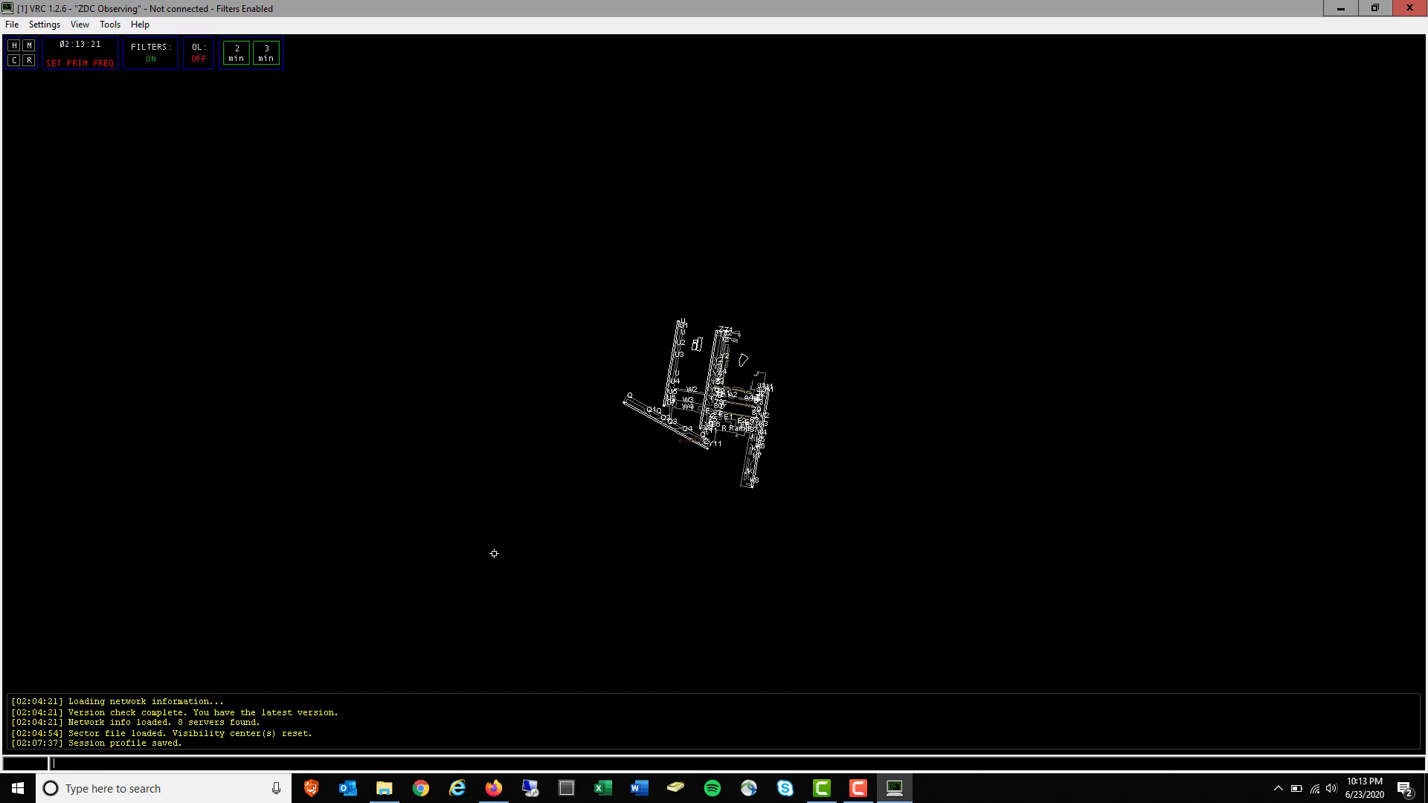
scroll(503, 554, "down", 12)
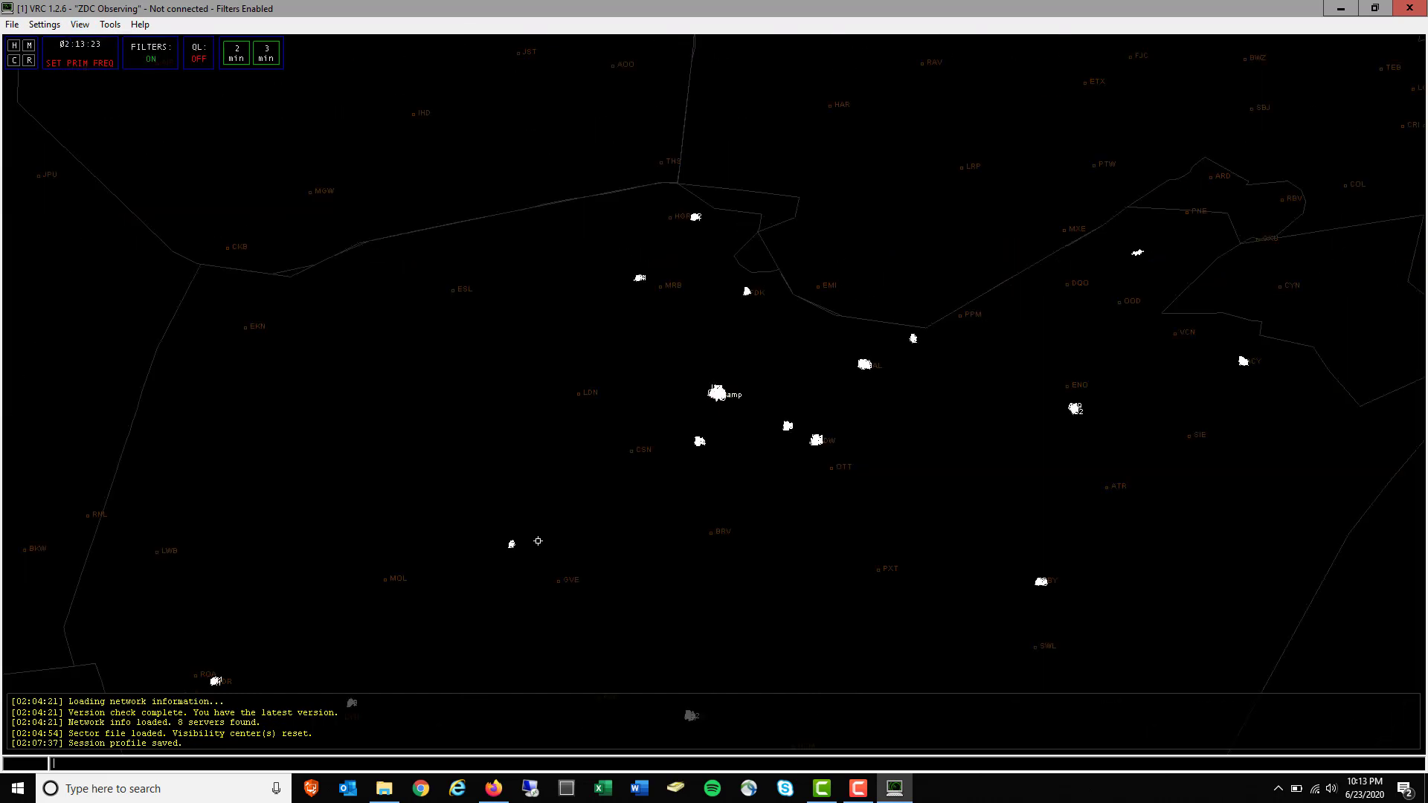
scroll(542, 544, "down", 2)
left_click_drag(961, 615, 933, 382)
Turn on the Class B, Coast and Potomac River diagrams from View > Diagrams
left_click(80, 24)
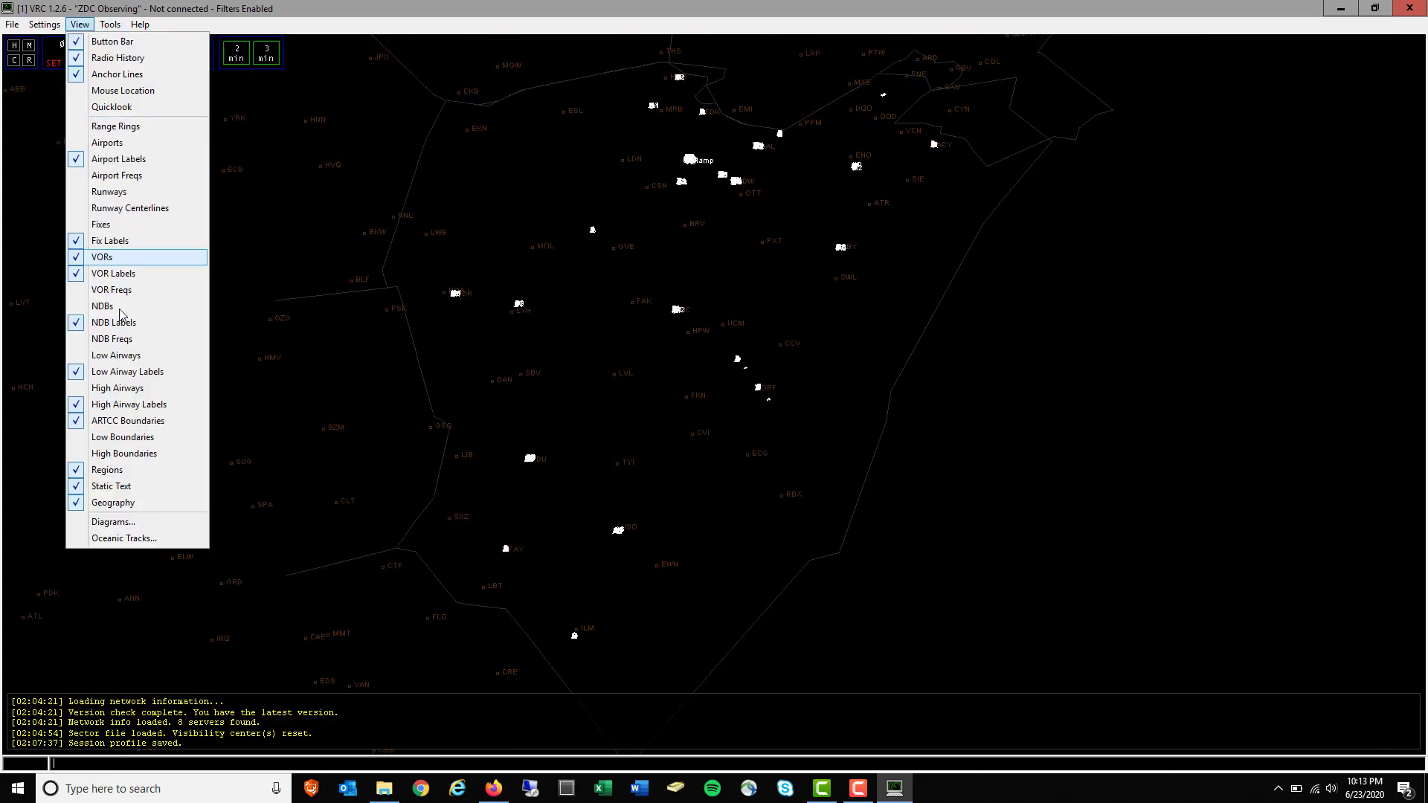
left_click(130, 522)
left_click_drag(726, 275, 242, 118)
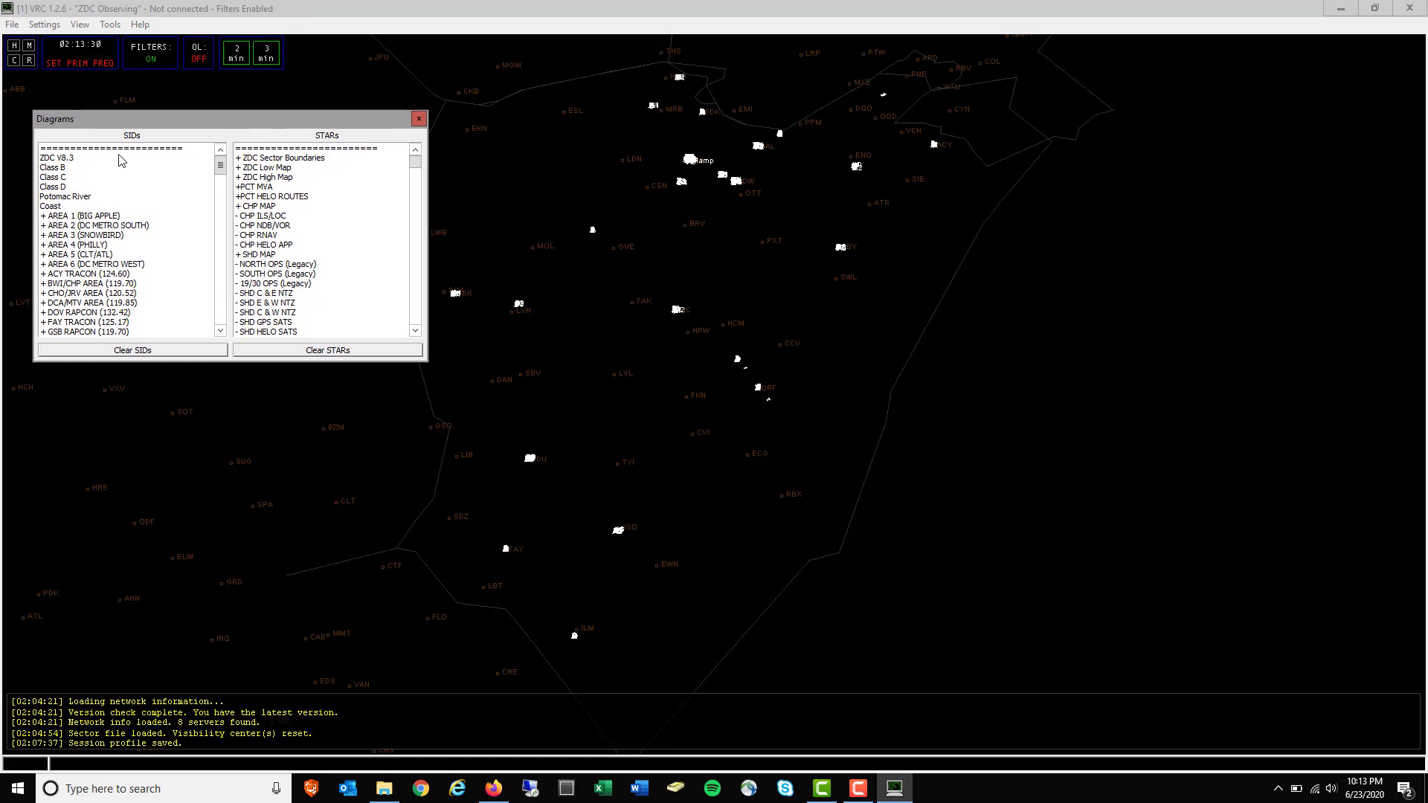
left_click(69, 169)
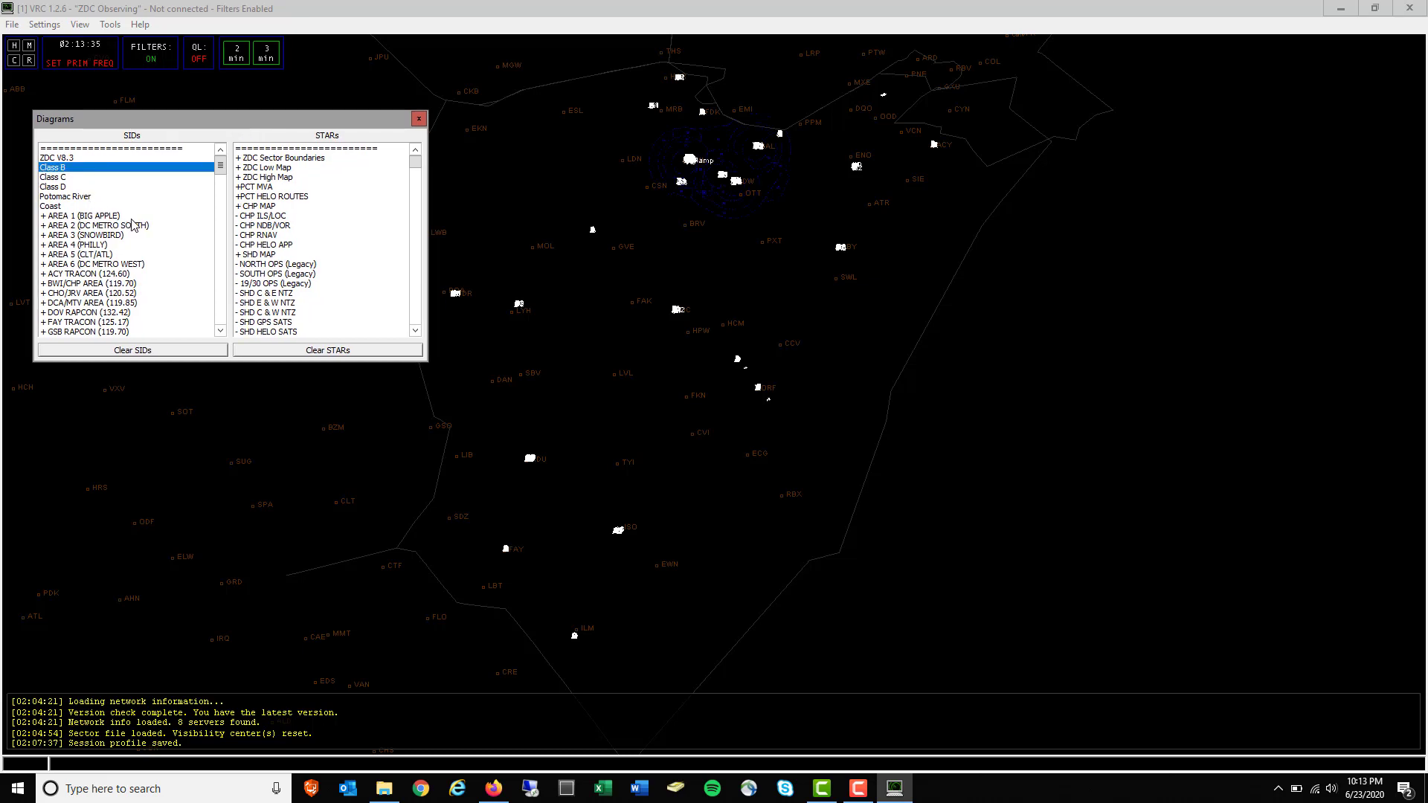
left_click(56, 208)
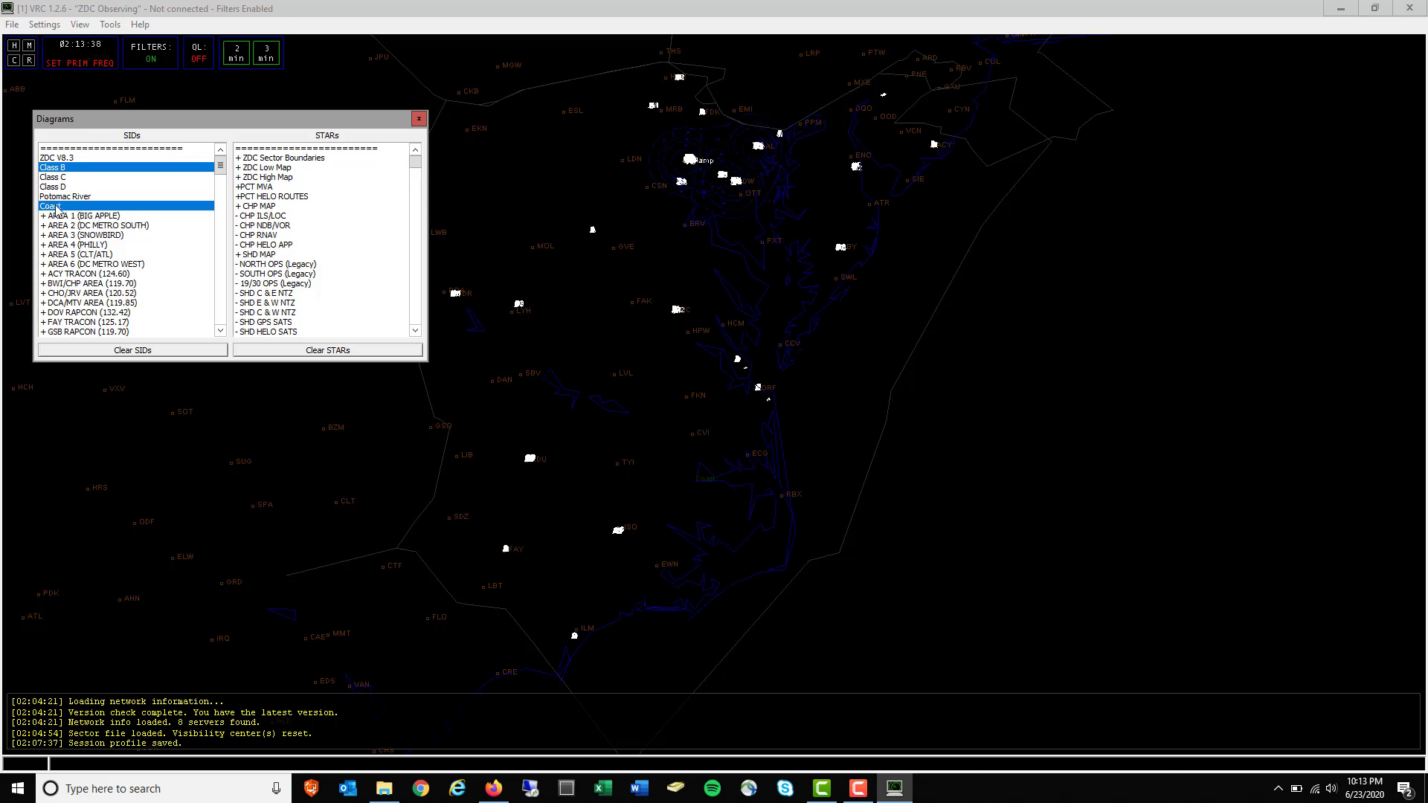
left_click(67, 197)
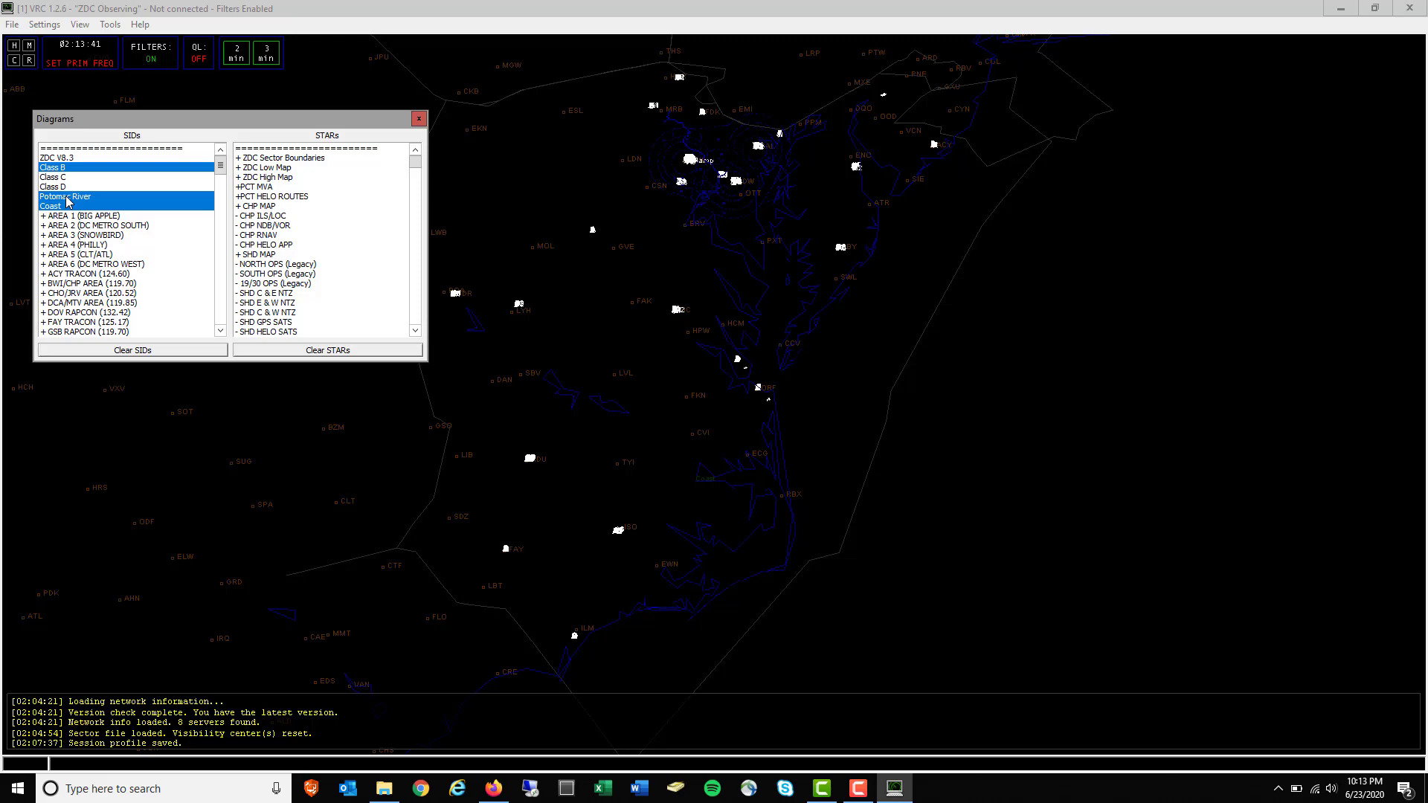
Pan and zoom around the DC area to inspect the overlaid diagrams
scroll(723, 266, "up", 2)
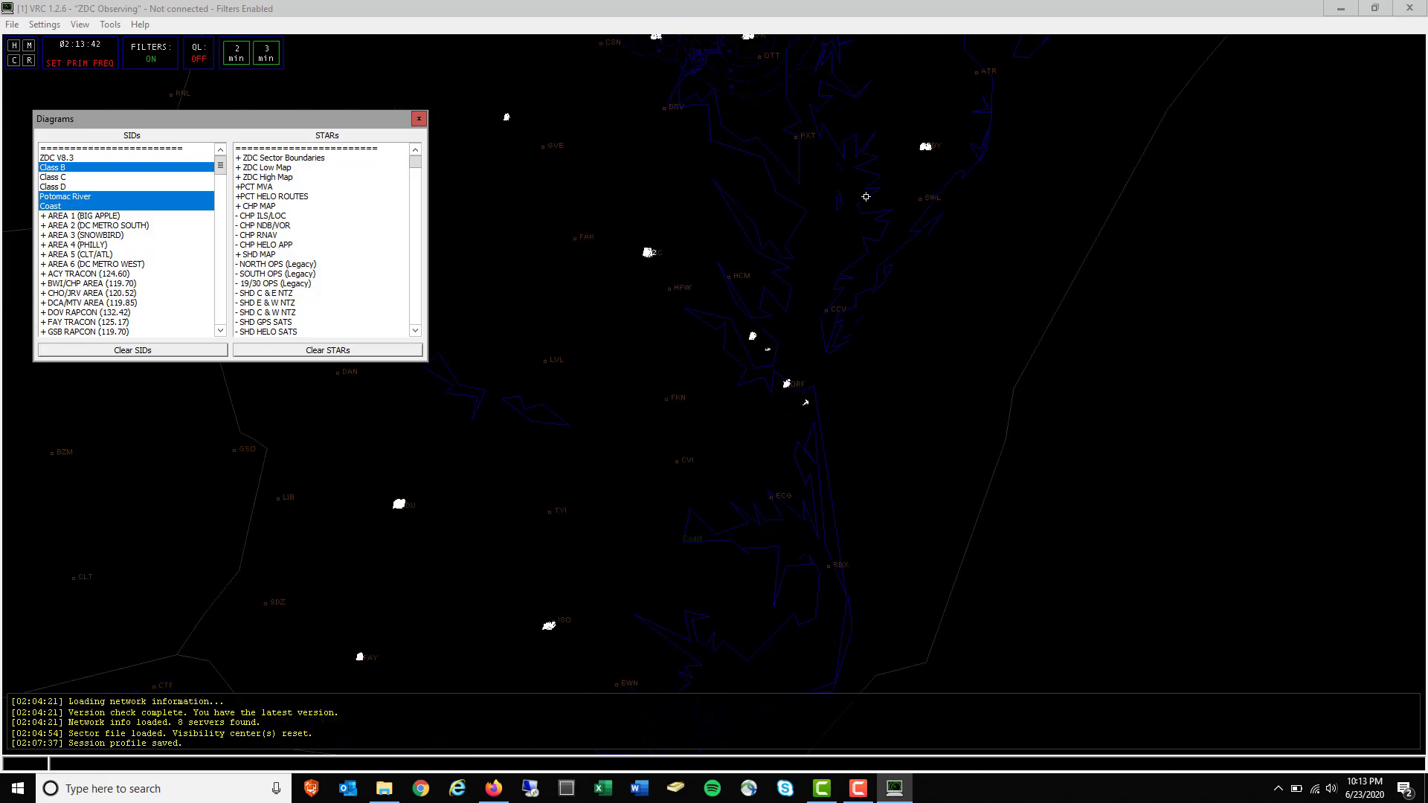
left_click_drag(866, 196, 913, 507)
scroll(663, 317, "up", 3)
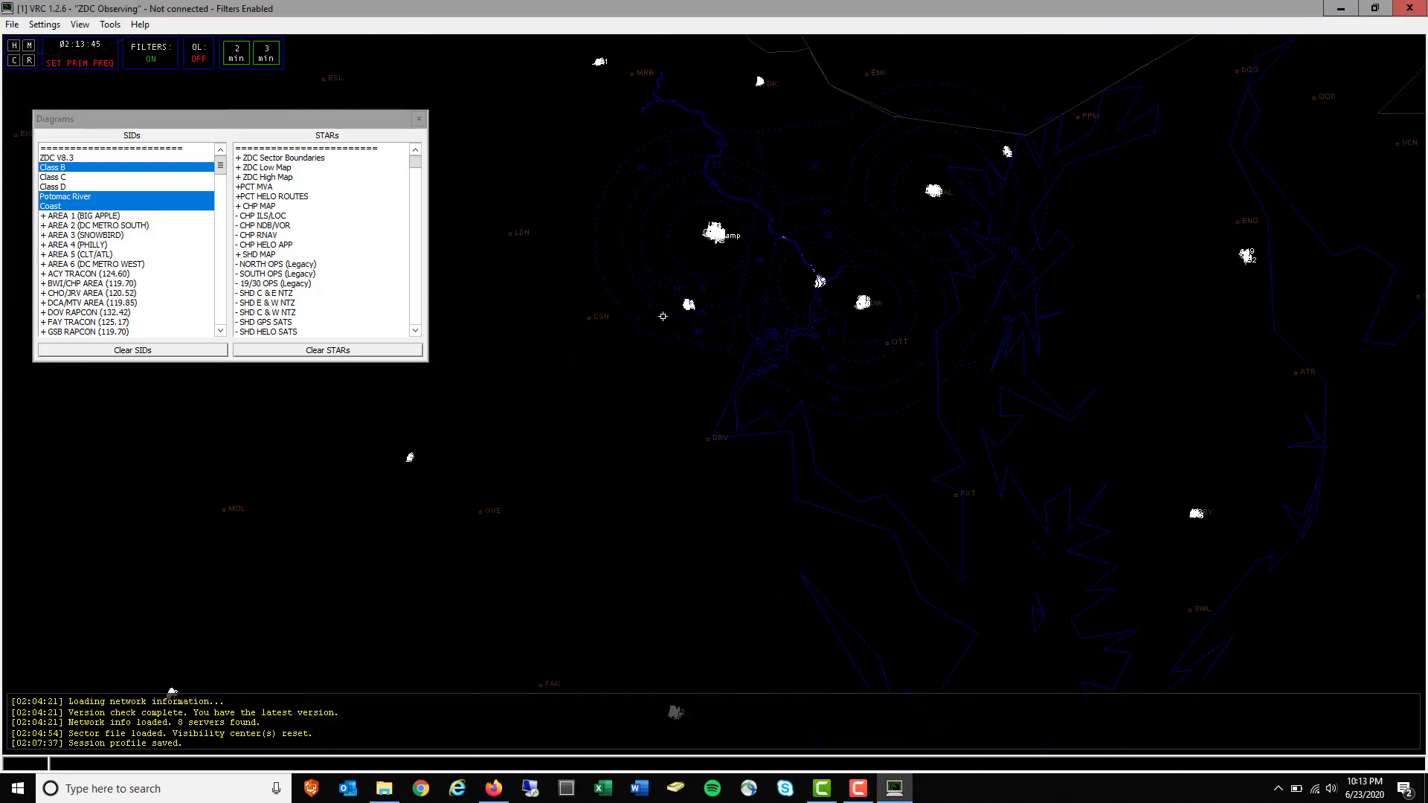
scroll(663, 316, "up", 3)
left_click_drag(810, 224, 819, 384)
scroll(820, 385, "up", 3)
left_click_drag(822, 280, 811, 390)
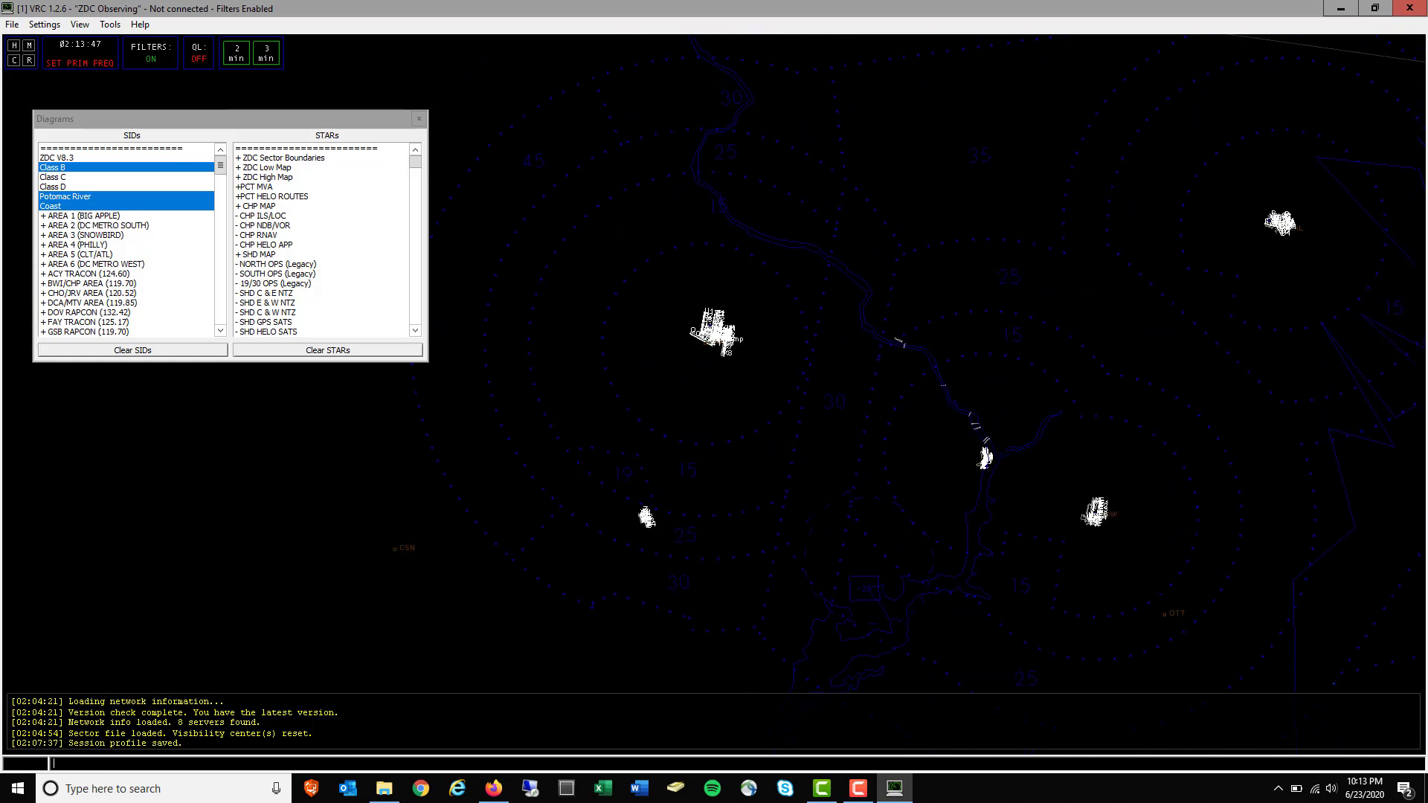
left_click_drag(799, 173, 764, 295)
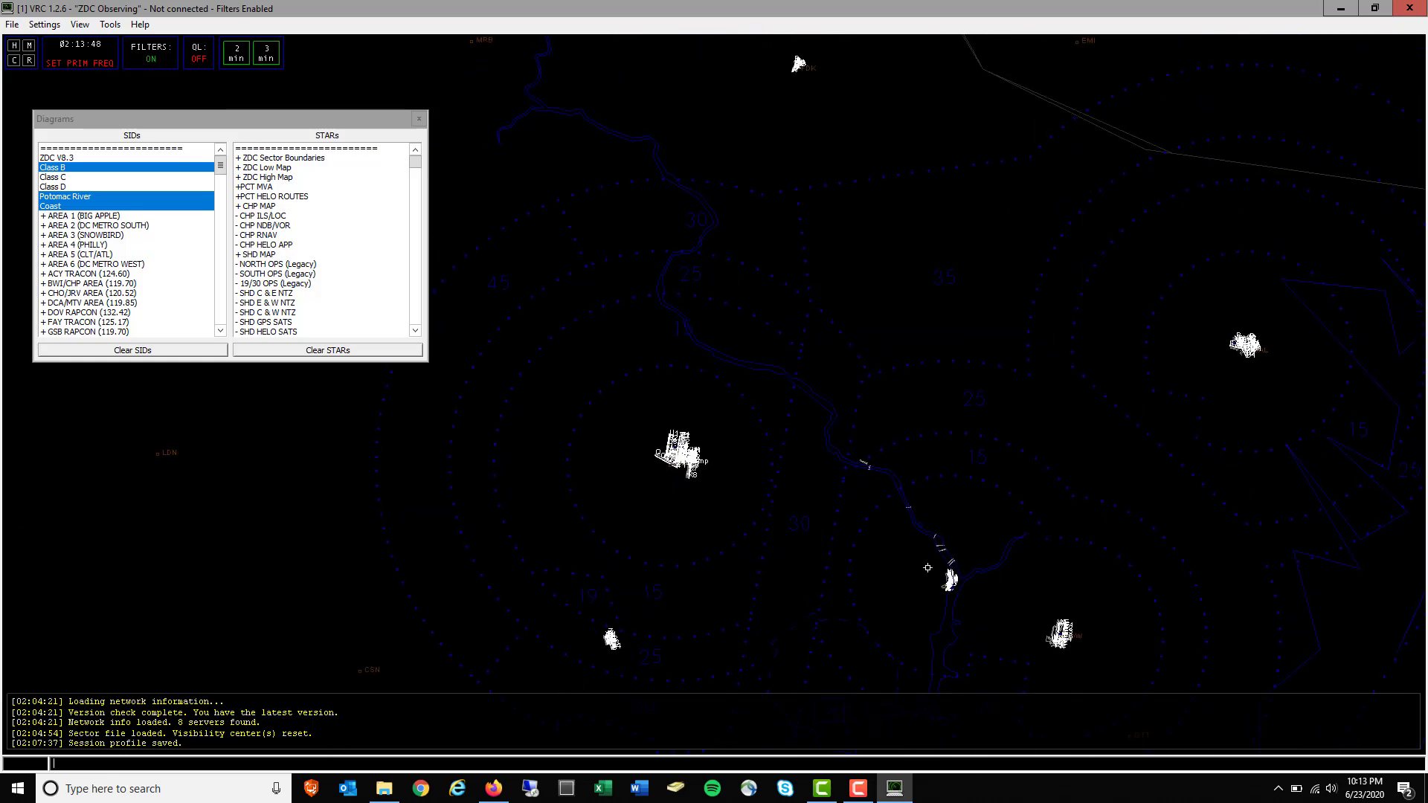
left_click_drag(927, 568, 851, 250)
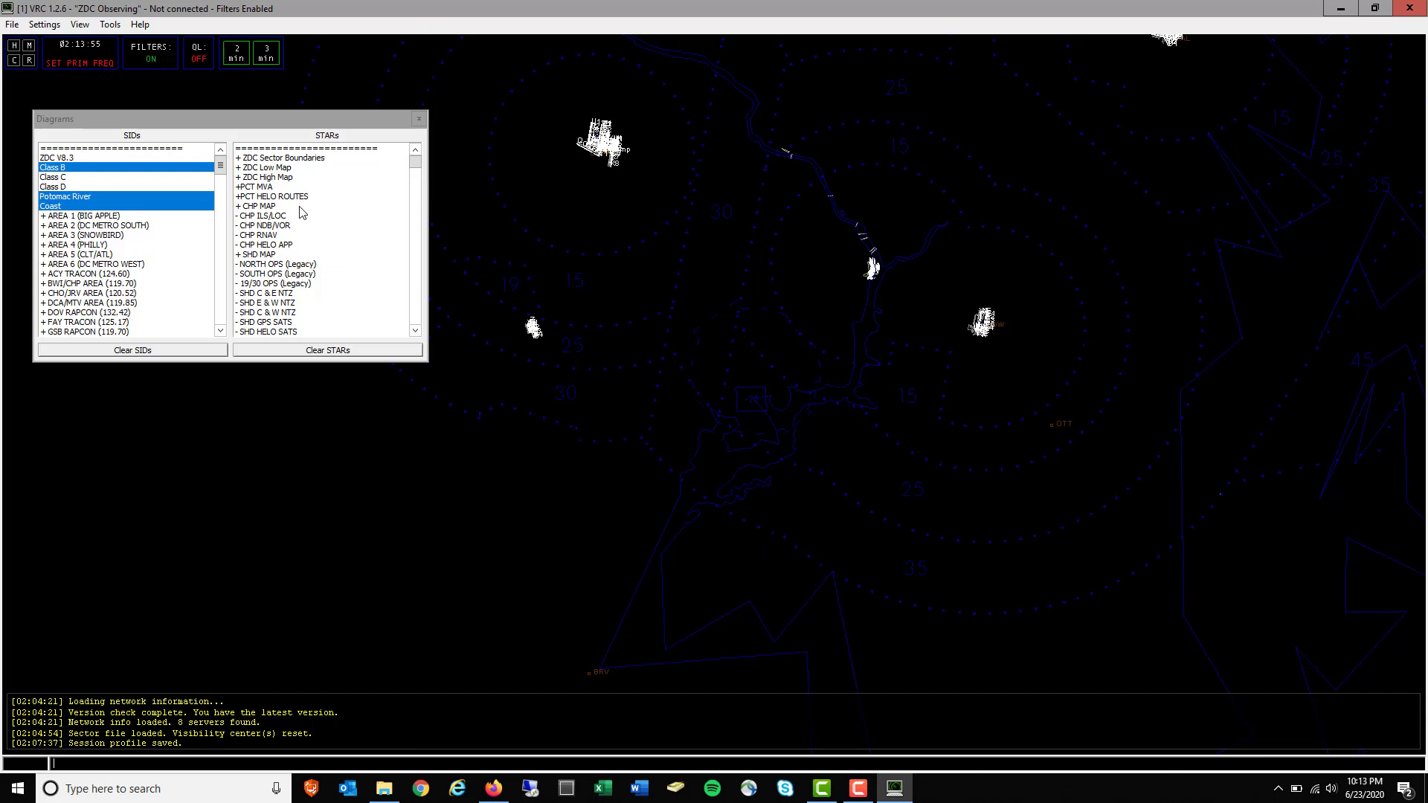
Close the Diagrams window and zoom back into the DCA airport
left_click(420, 121)
left_click_drag(579, 161, 654, 431)
scroll(662, 364, "up", 5)
scroll(667, 376, "up", 3)
scroll(665, 405, "down", 1)
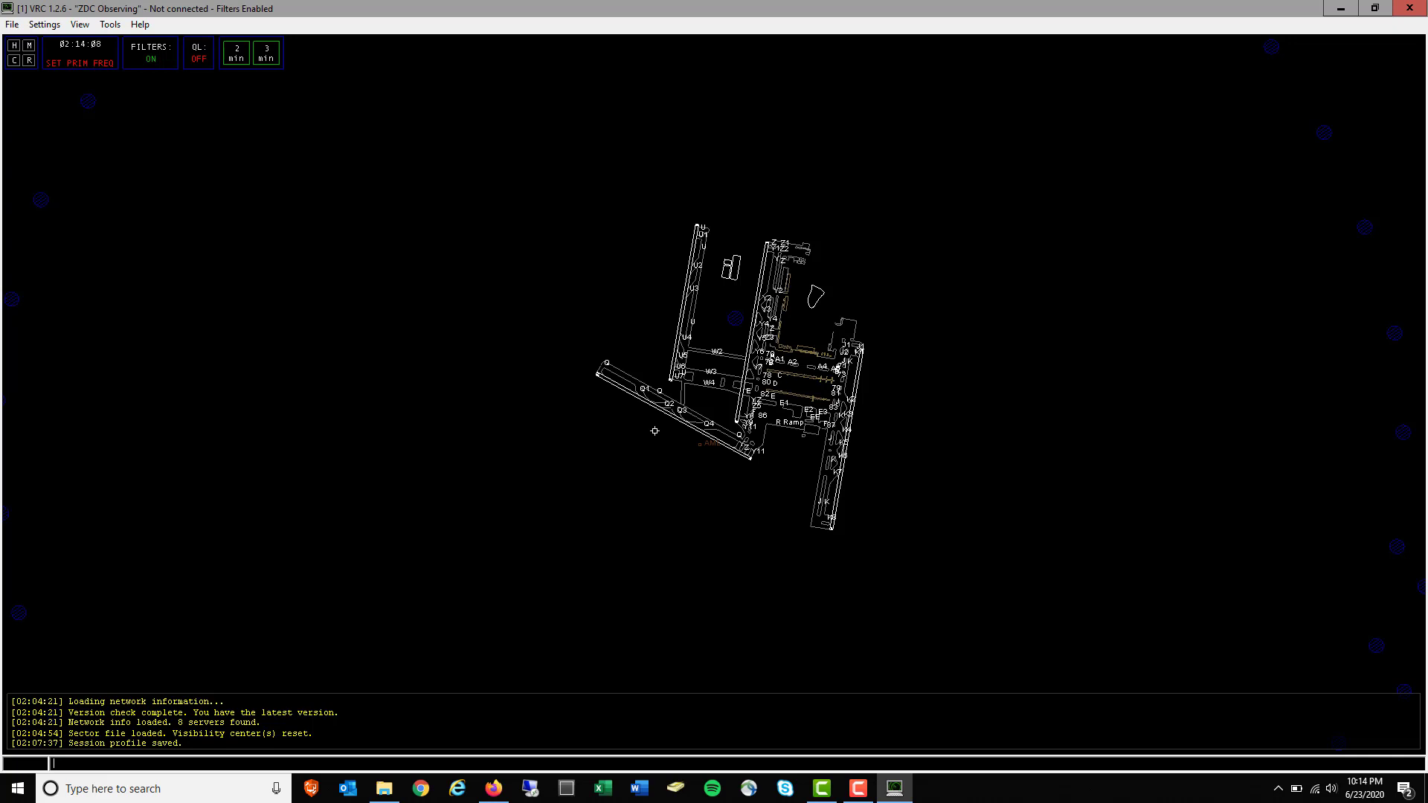
Fill in the Connect to VATSIM form, switch the server from CANADA to USA-EAST, and connect
left_click(14, 24)
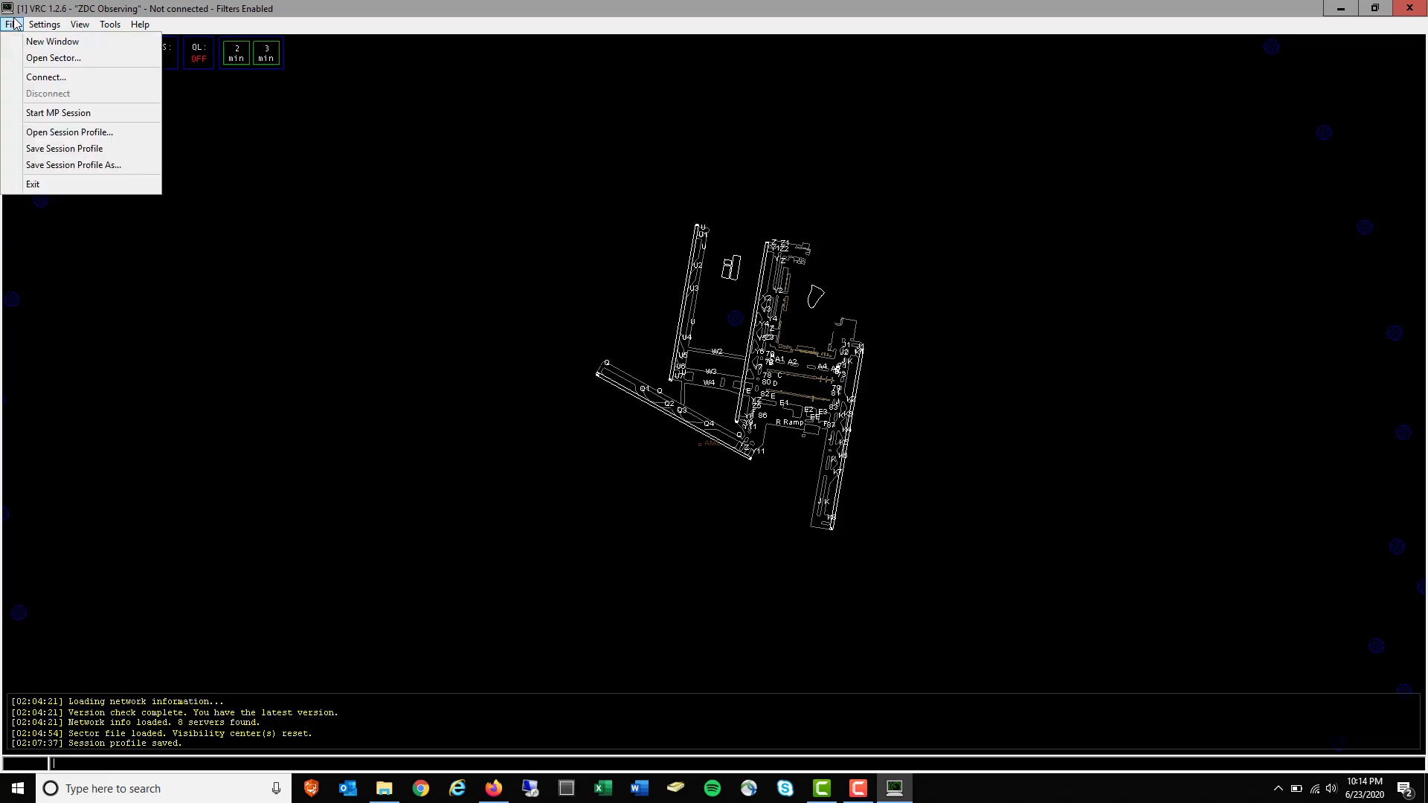
left_click(43, 78)
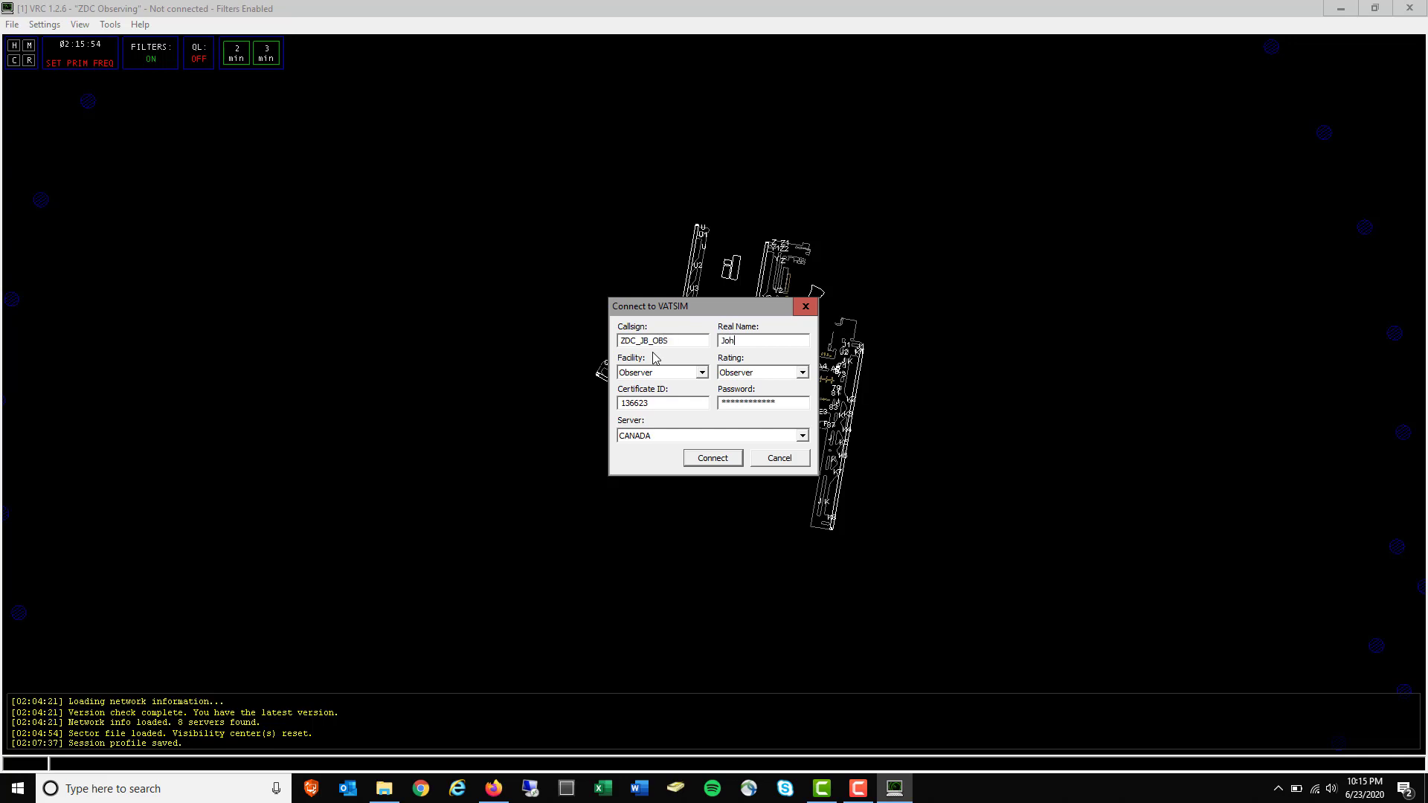
key("Tab")
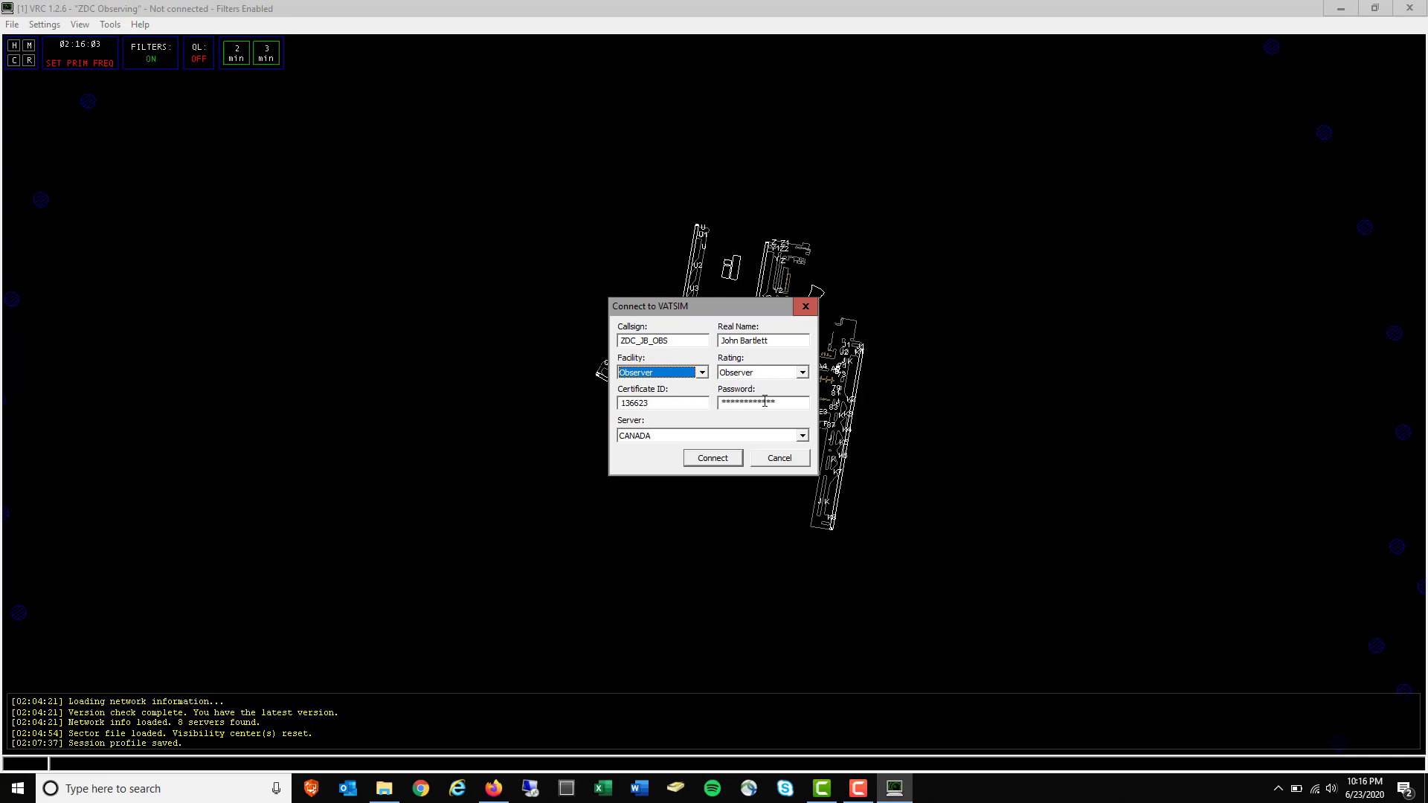
left_click(696, 437)
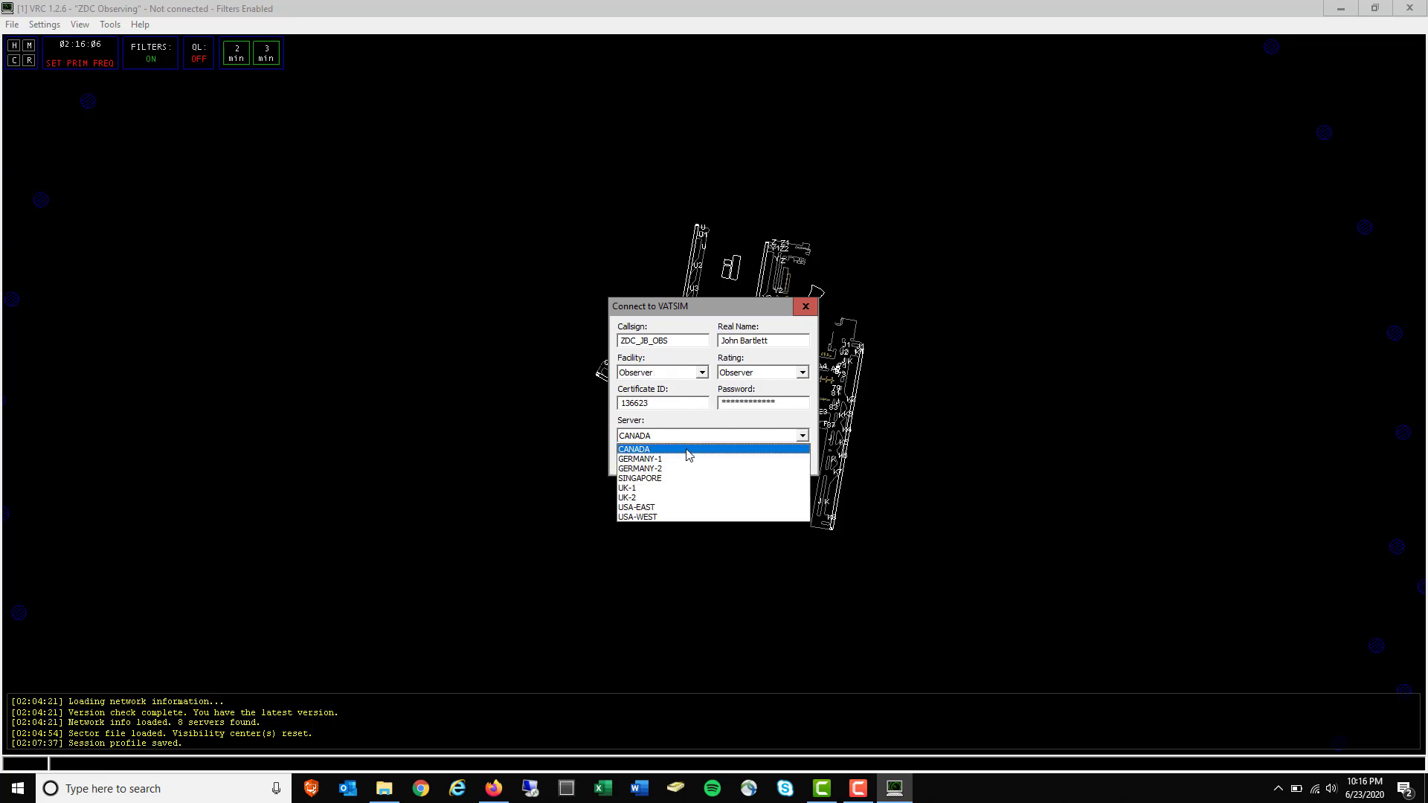
left_click(679, 507)
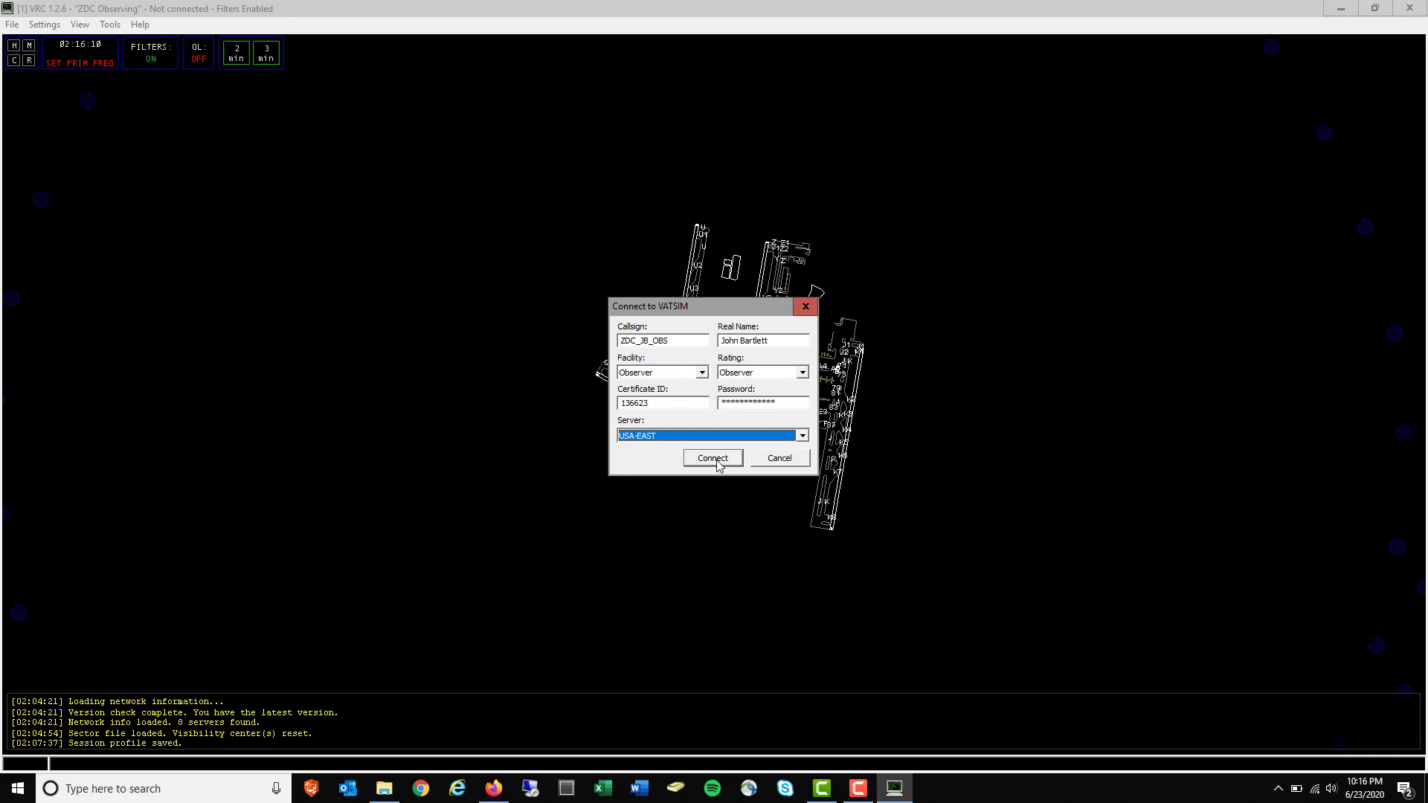
left_click(718, 463)
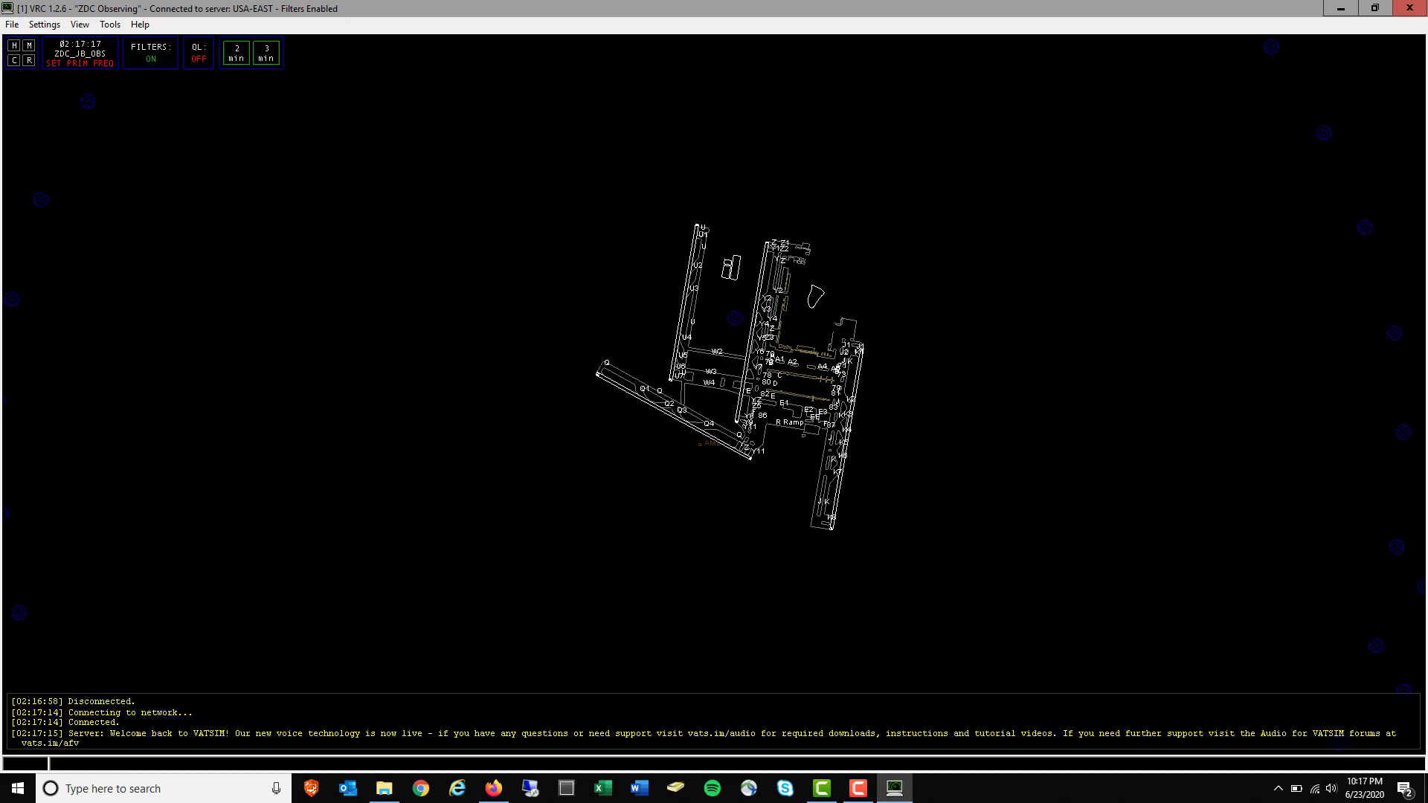
Pan and zoom the scope toward the lower-right airports and select AAL540
left_click_drag(743, 654, 693, 650)
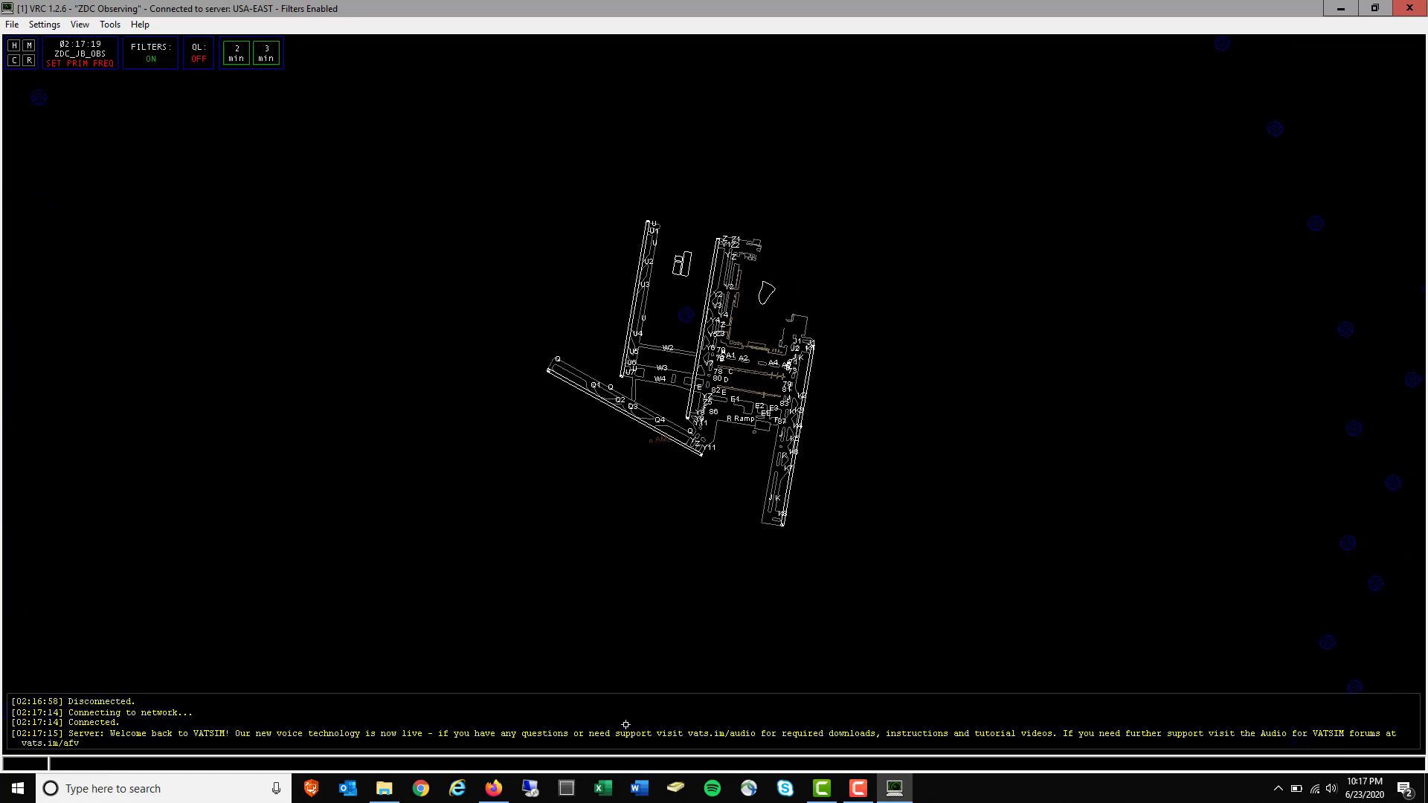
scroll(626, 724, "up", 2)
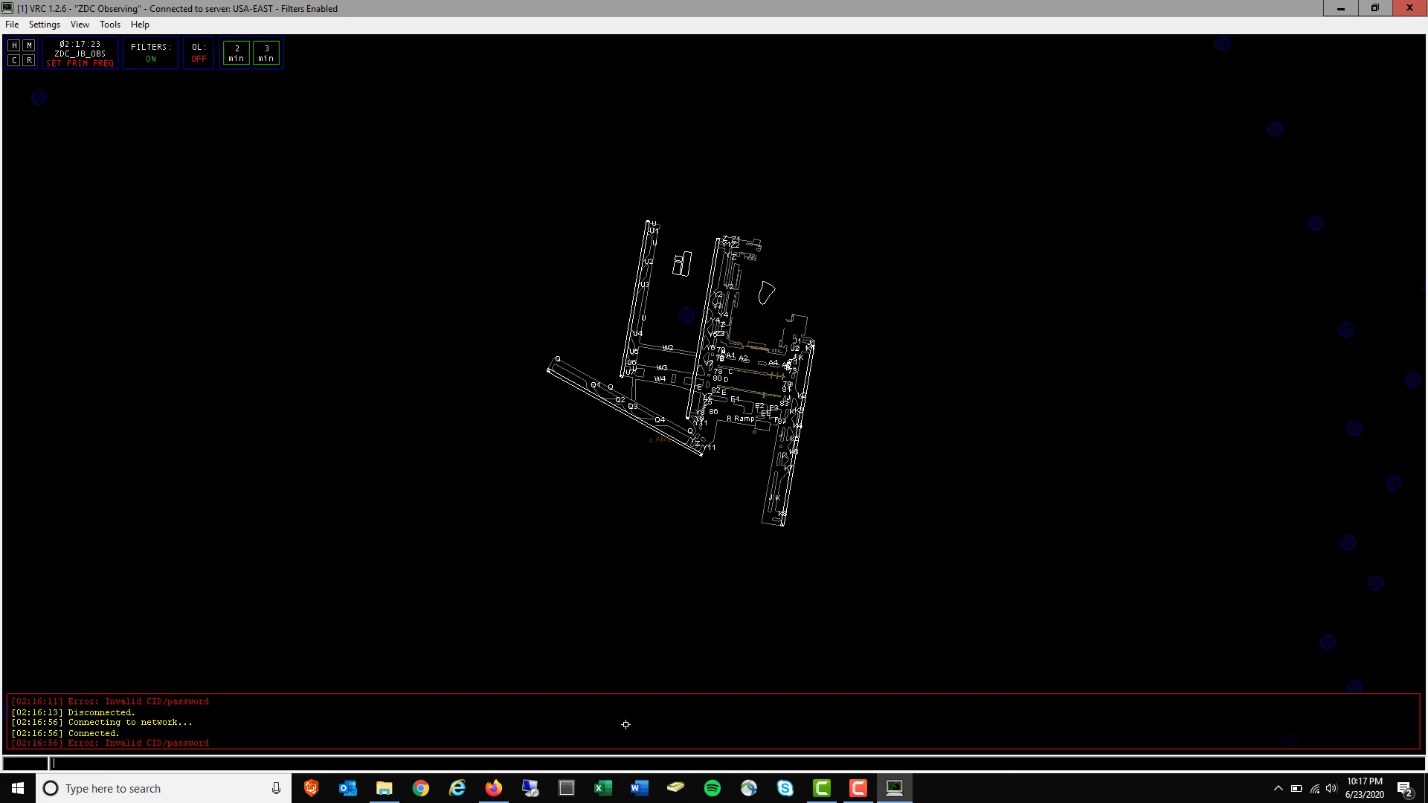
scroll(625, 725, "down", 2)
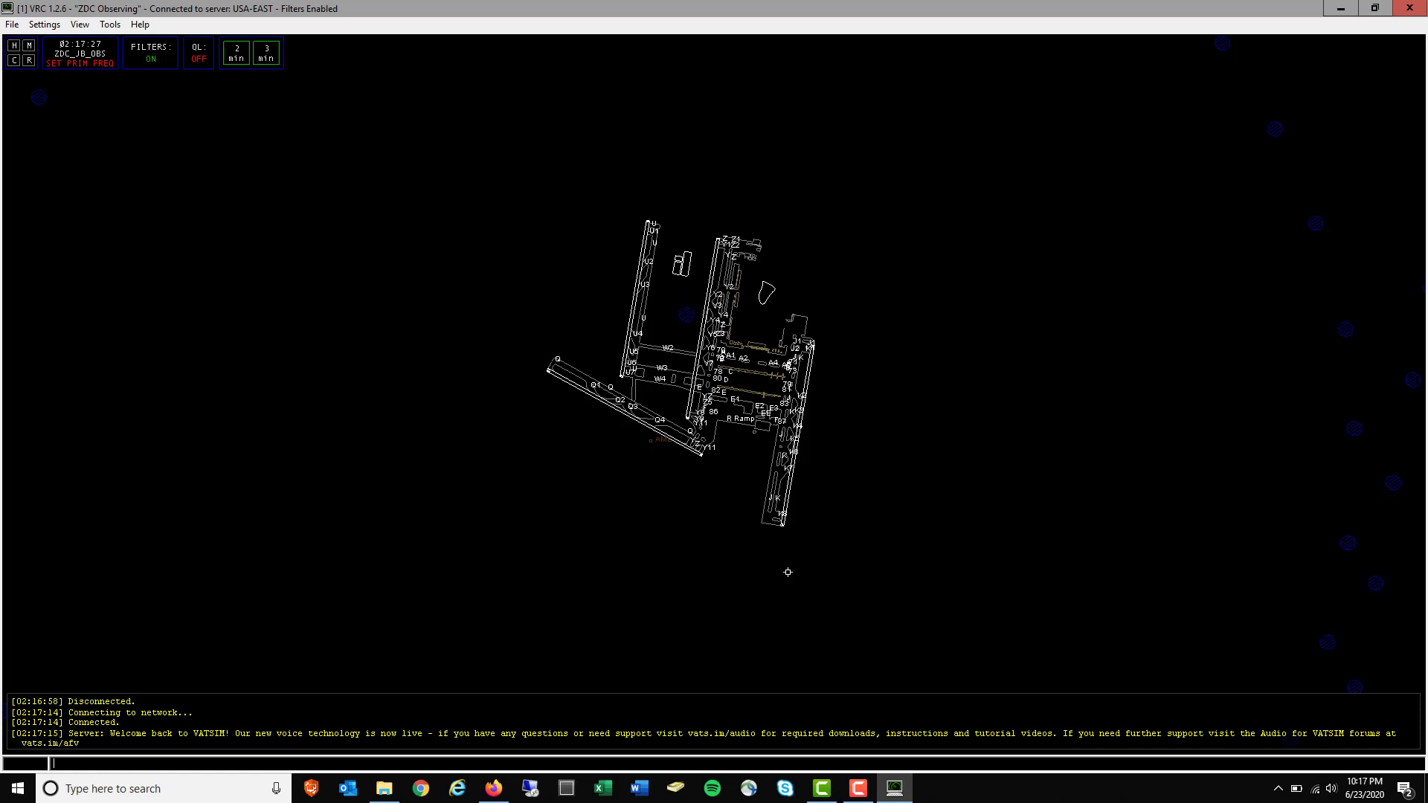
scroll(787, 572, "down", 5)
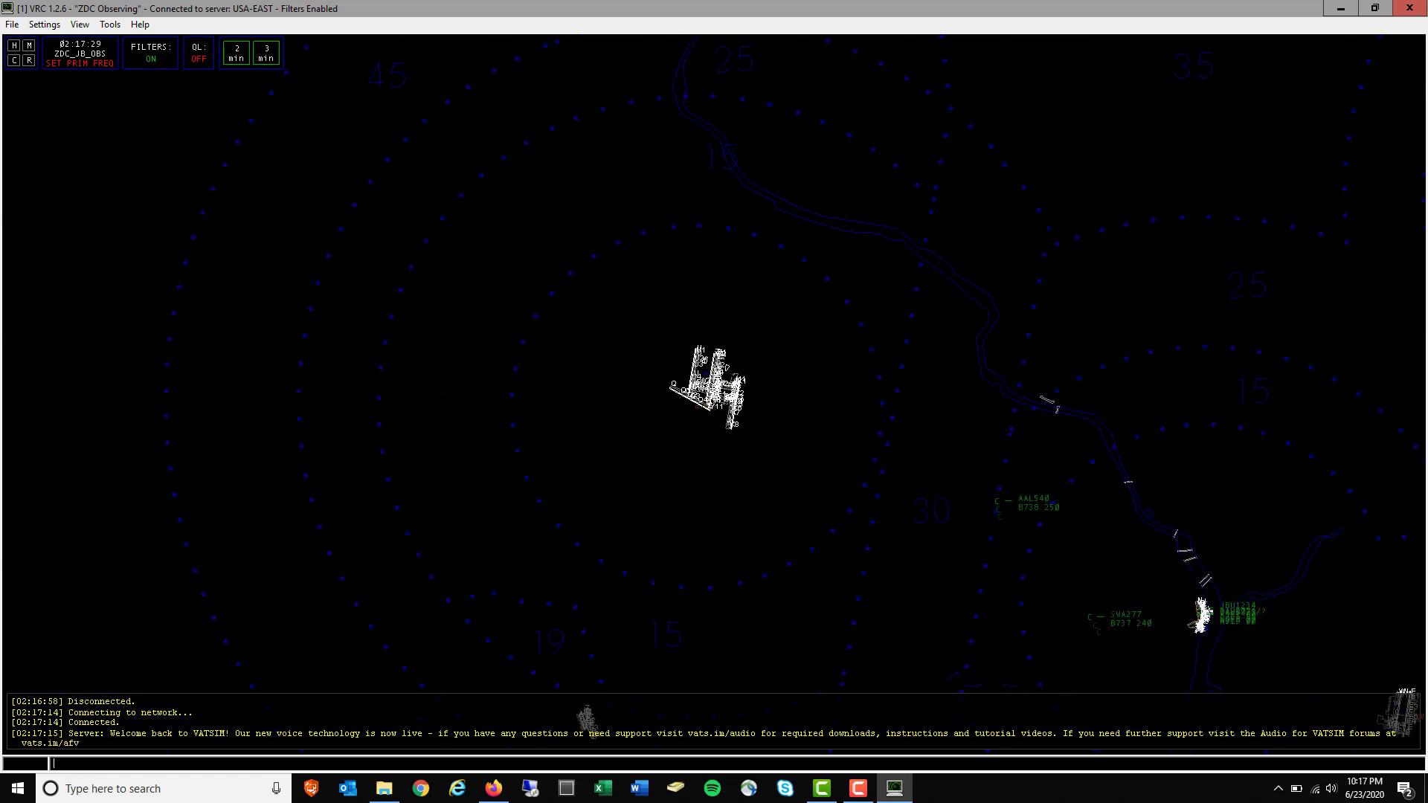
left_click_drag(969, 582, 608, 395)
left_click_drag(888, 496, 783, 448)
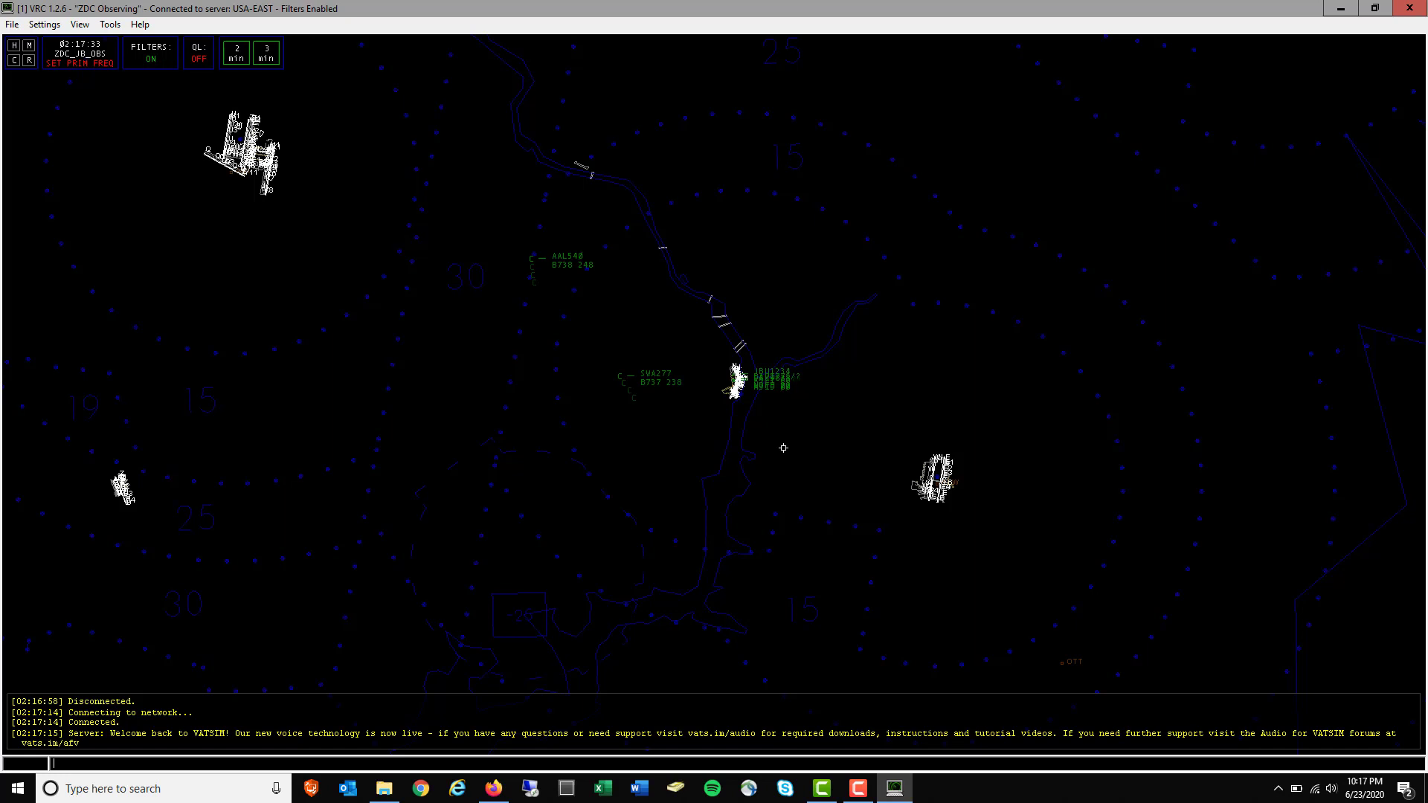
scroll(783, 448, "up", 2)
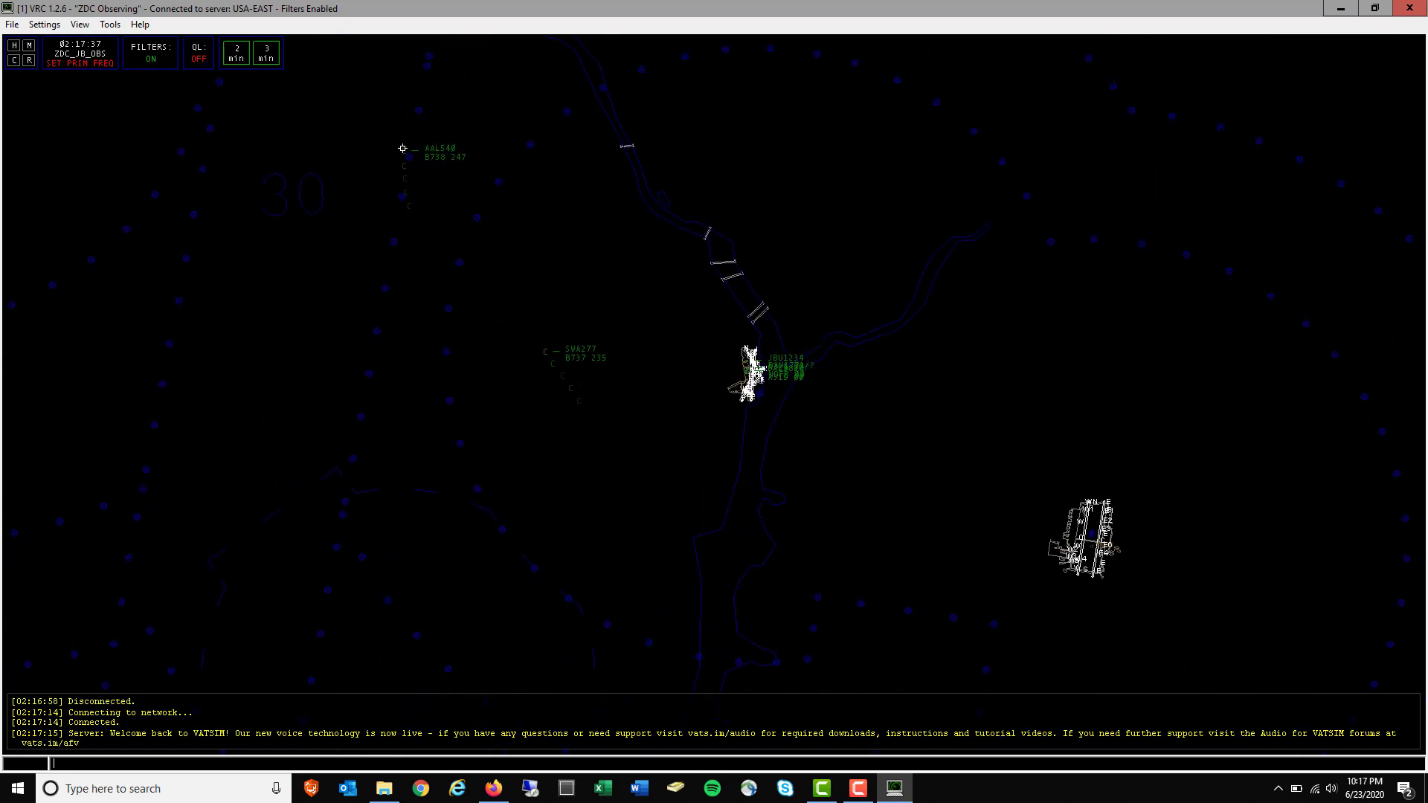
left_click(403, 150)
Open the Arrivals & Departures aircraft list and move it to the right side
left_click(80, 25)
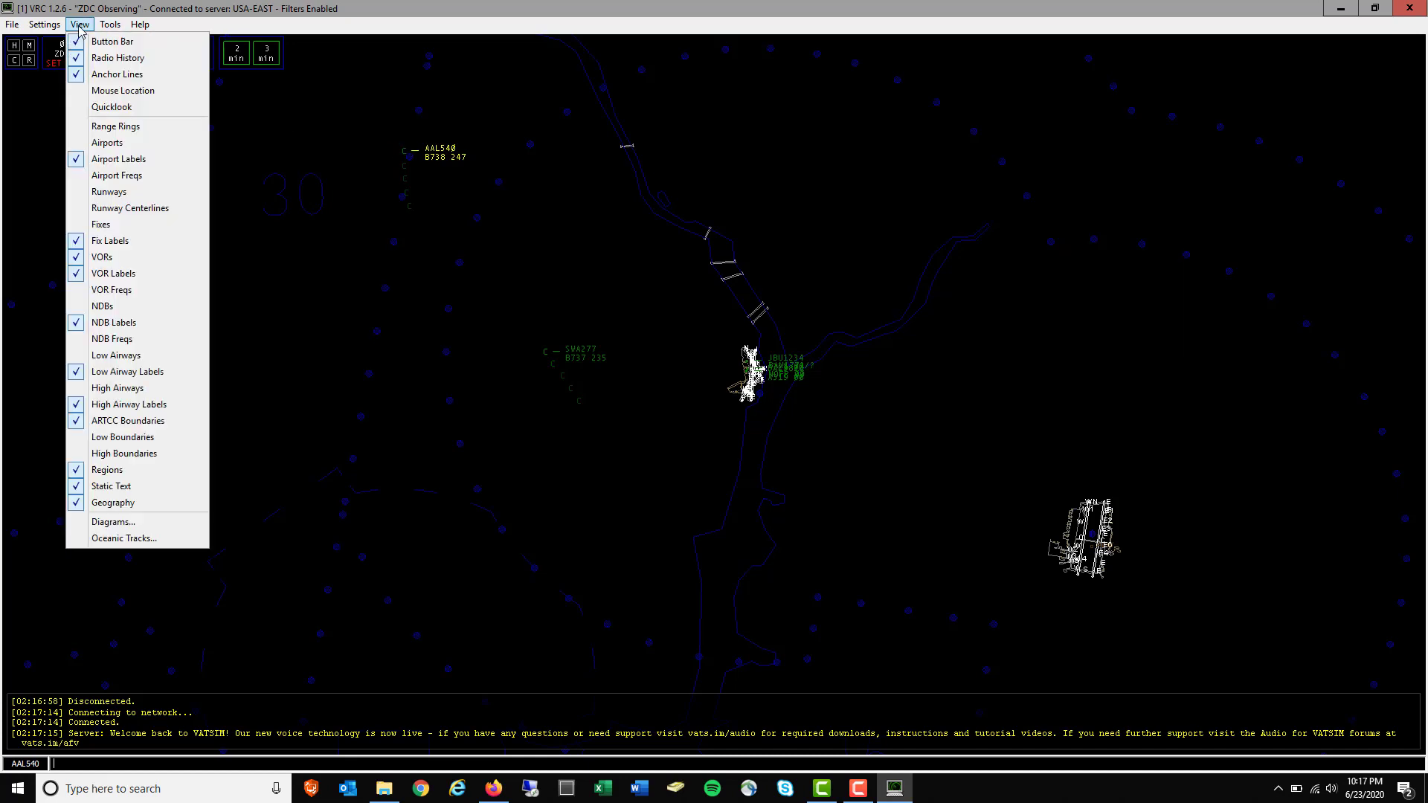
mouse_move(100, 28)
left_click(143, 74)
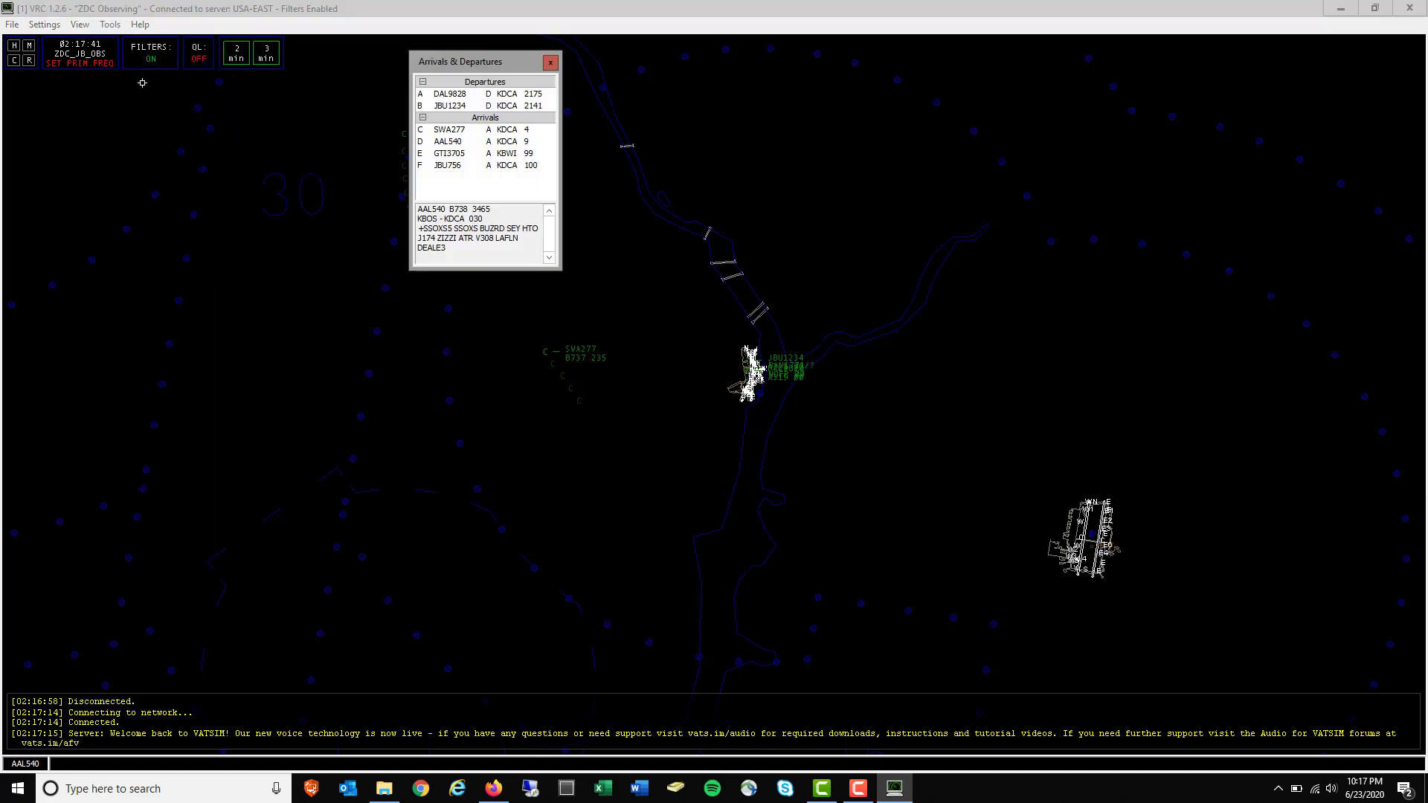
left_click_drag(523, 73, 1266, 75)
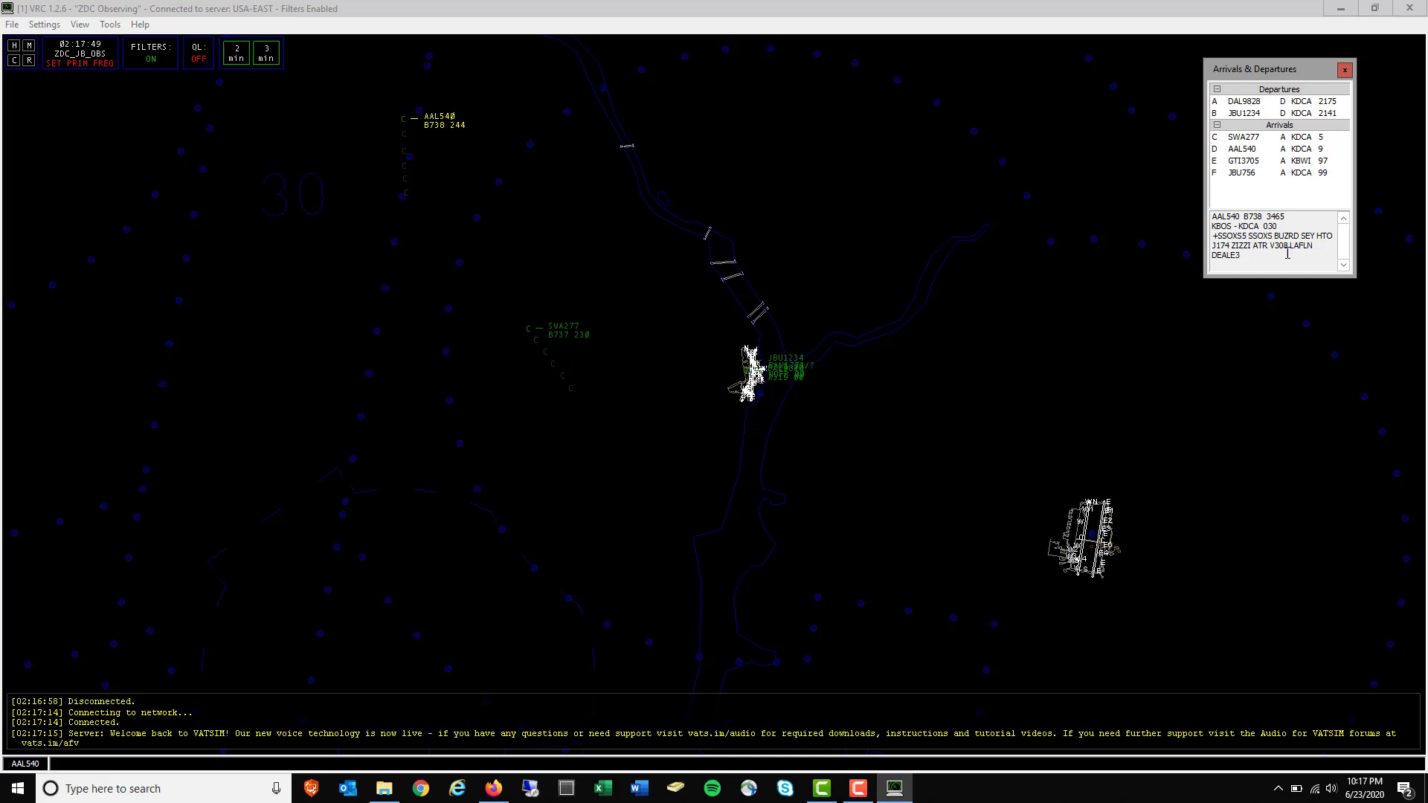
Select AAL540 to review its flight plan route, then zoom into DCA
left_click(404, 116)
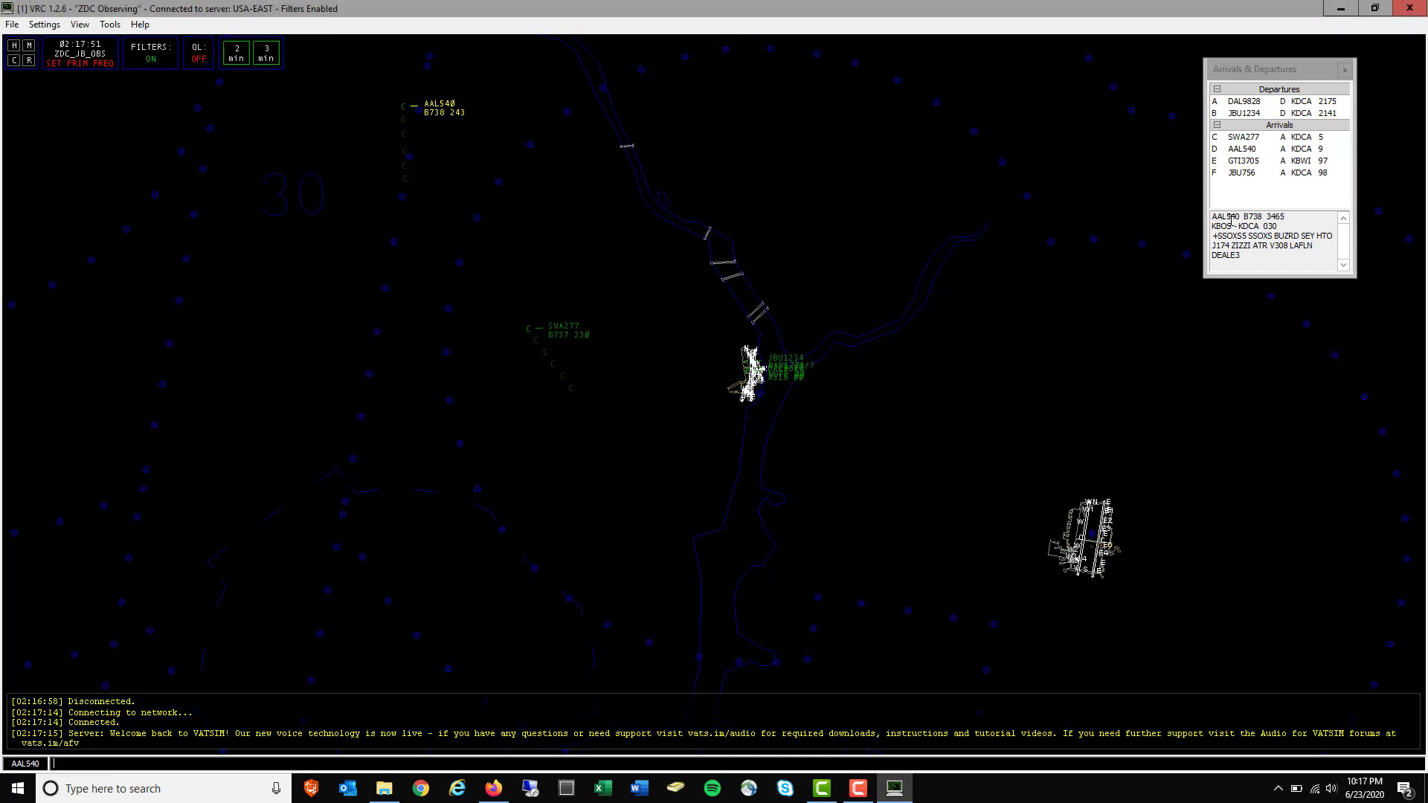
left_click_drag(1250, 262, 1217, 226)
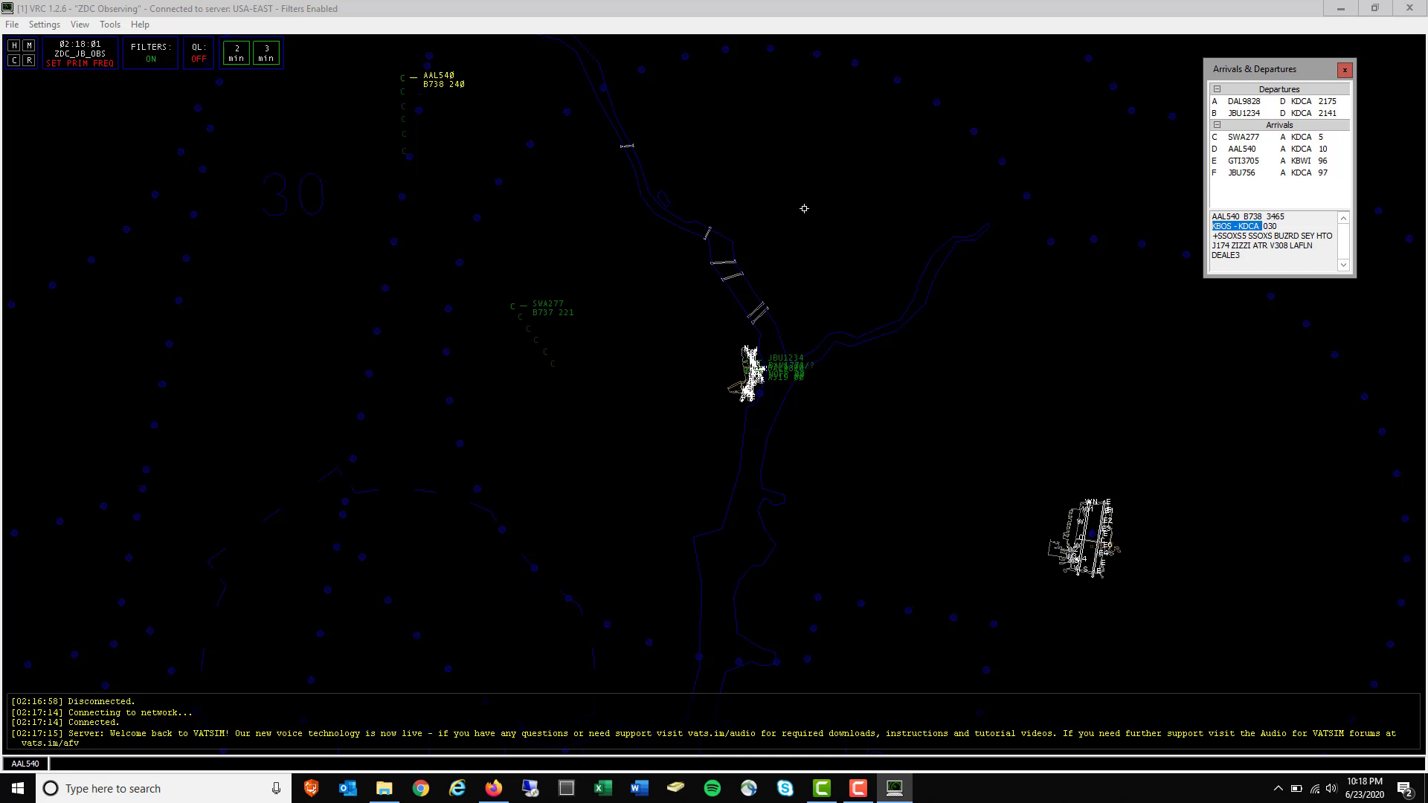
left_click_drag(989, 141, 1025, 322)
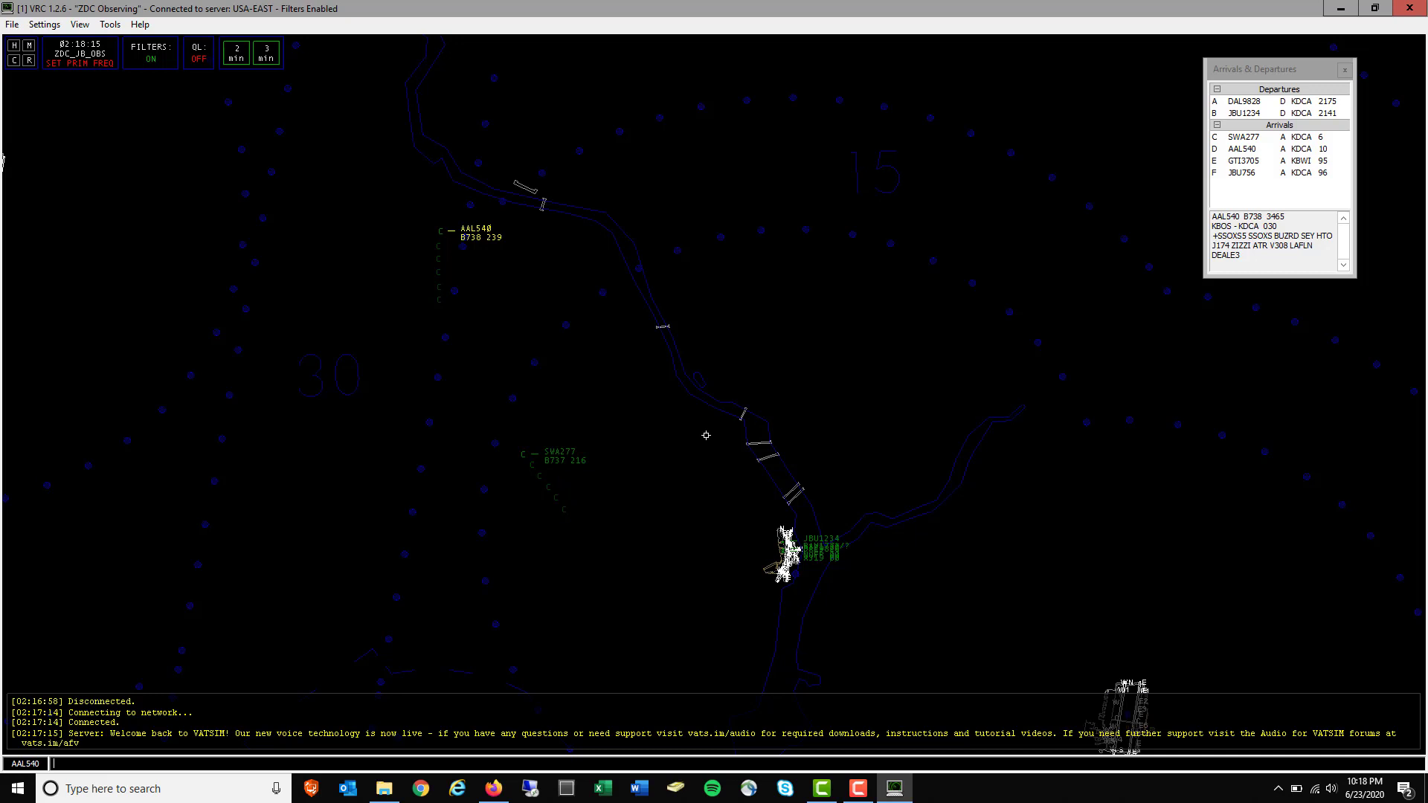
scroll(804, 412, "up", 4)
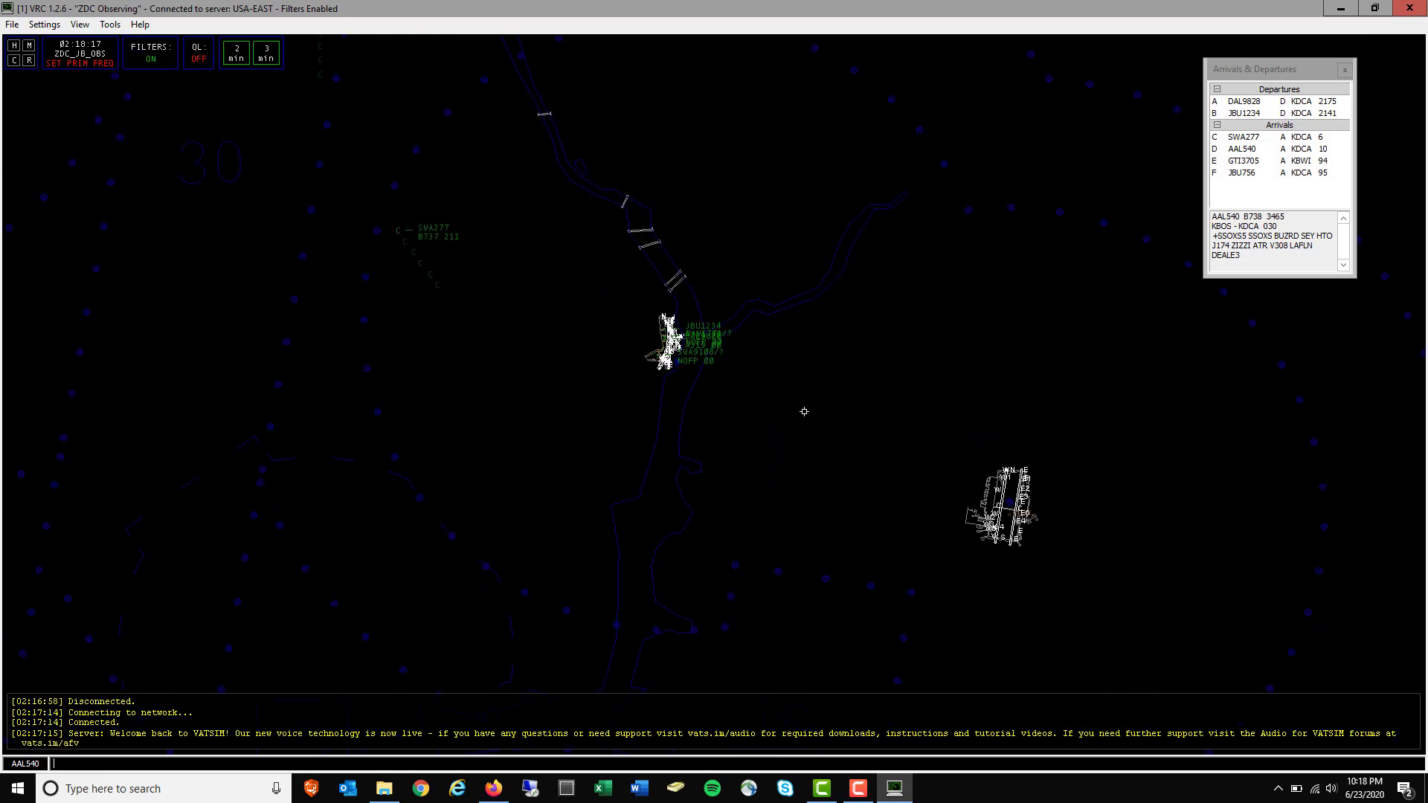
scroll(804, 412, "up", 5)
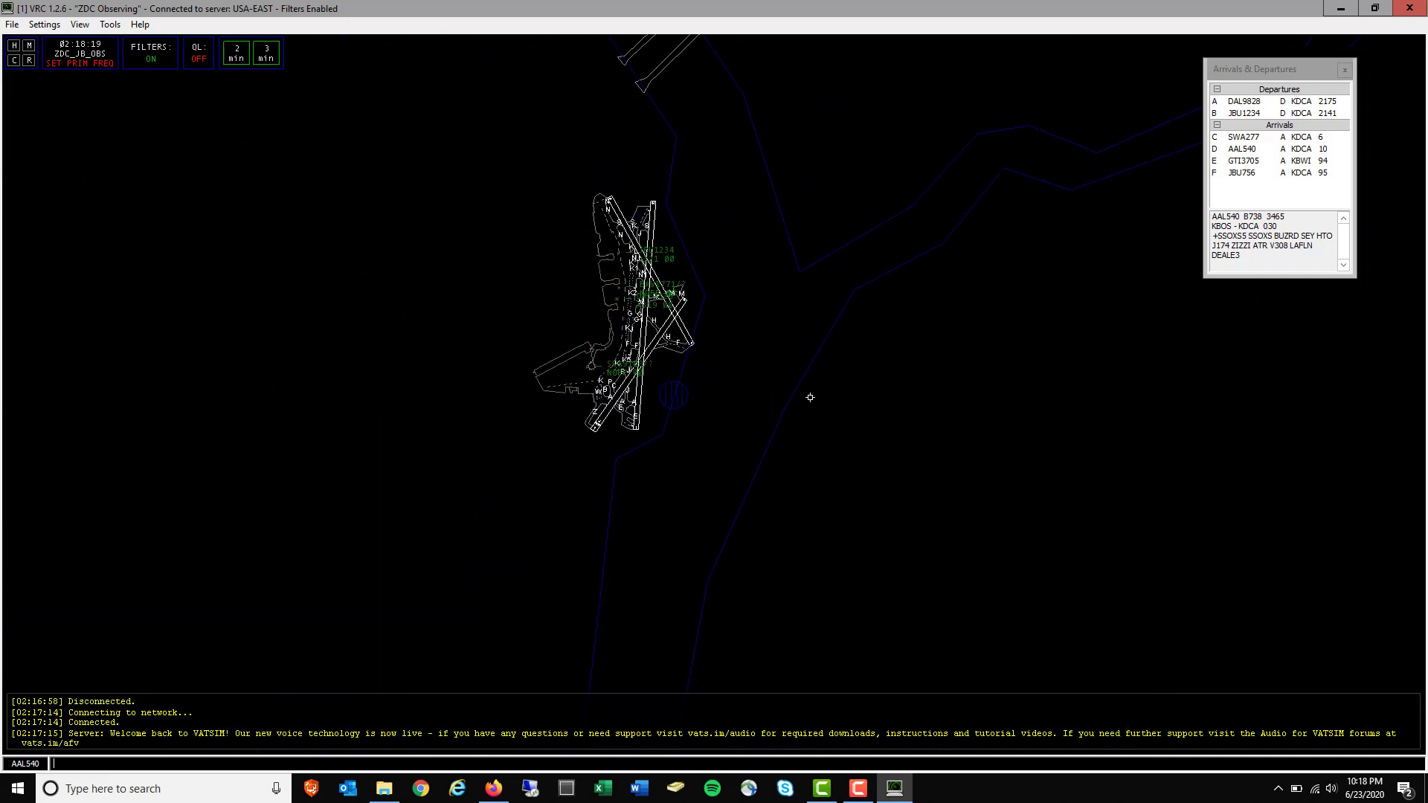
scroll(884, 371, "up", 4)
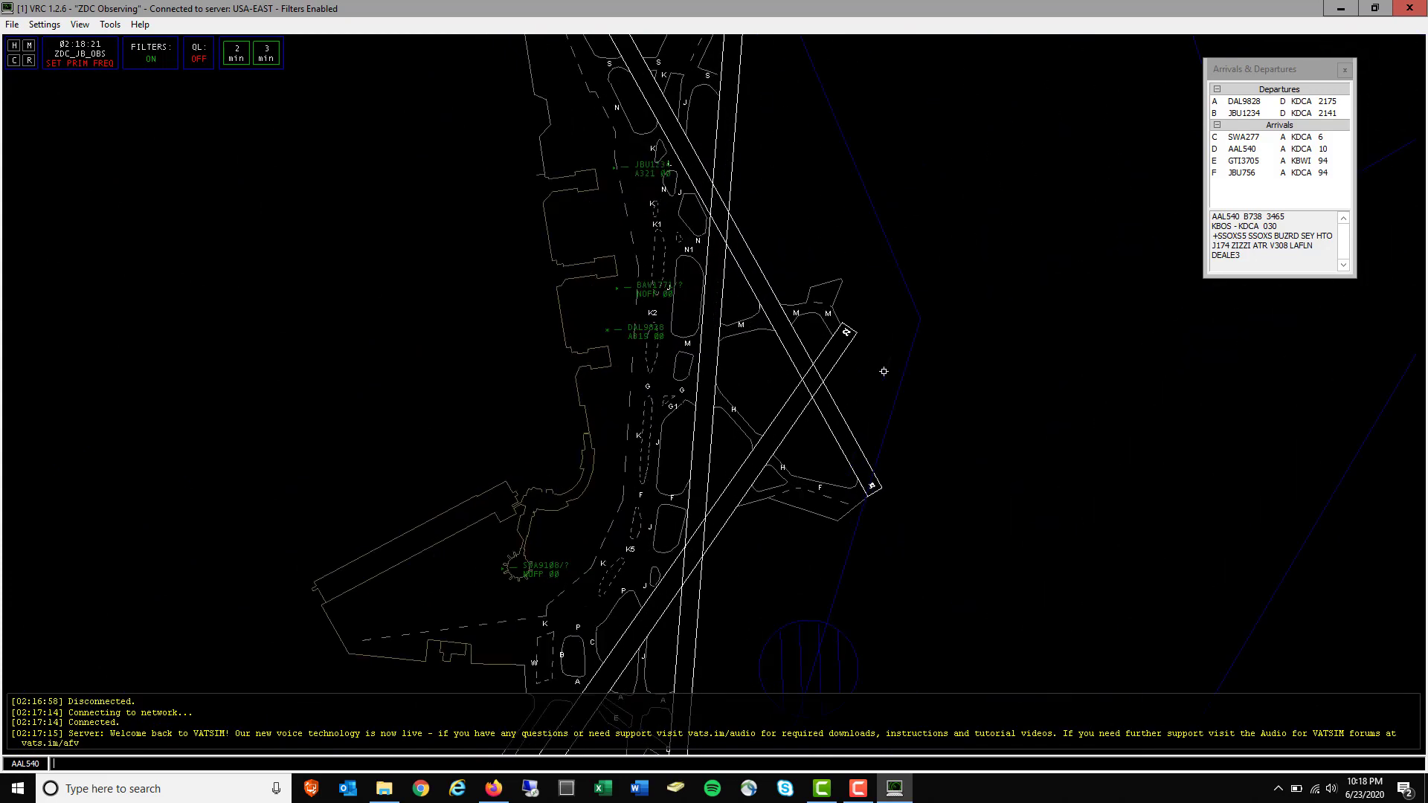
left_click(80, 24)
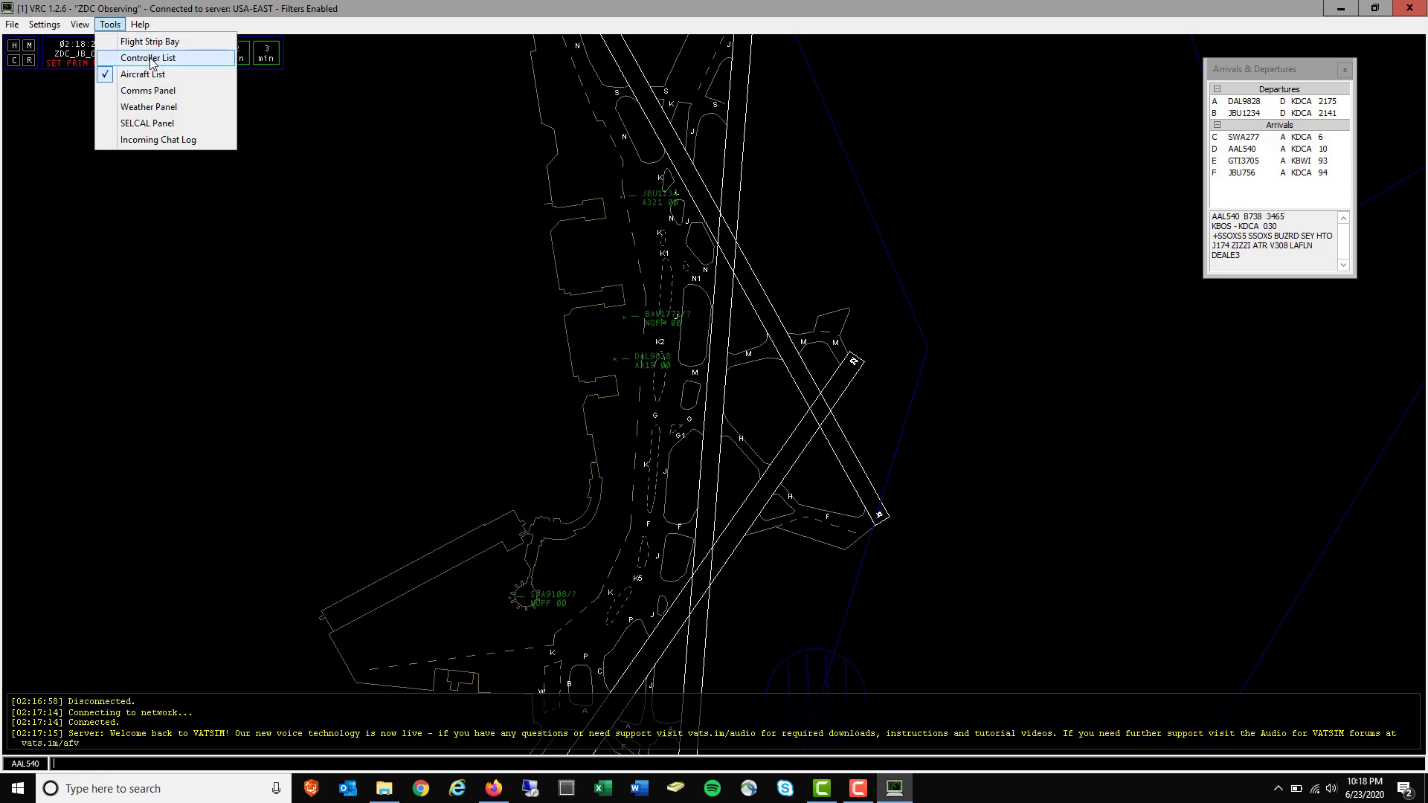
left_click(145, 58)
left_click_drag(1335, 363, 1231, 328)
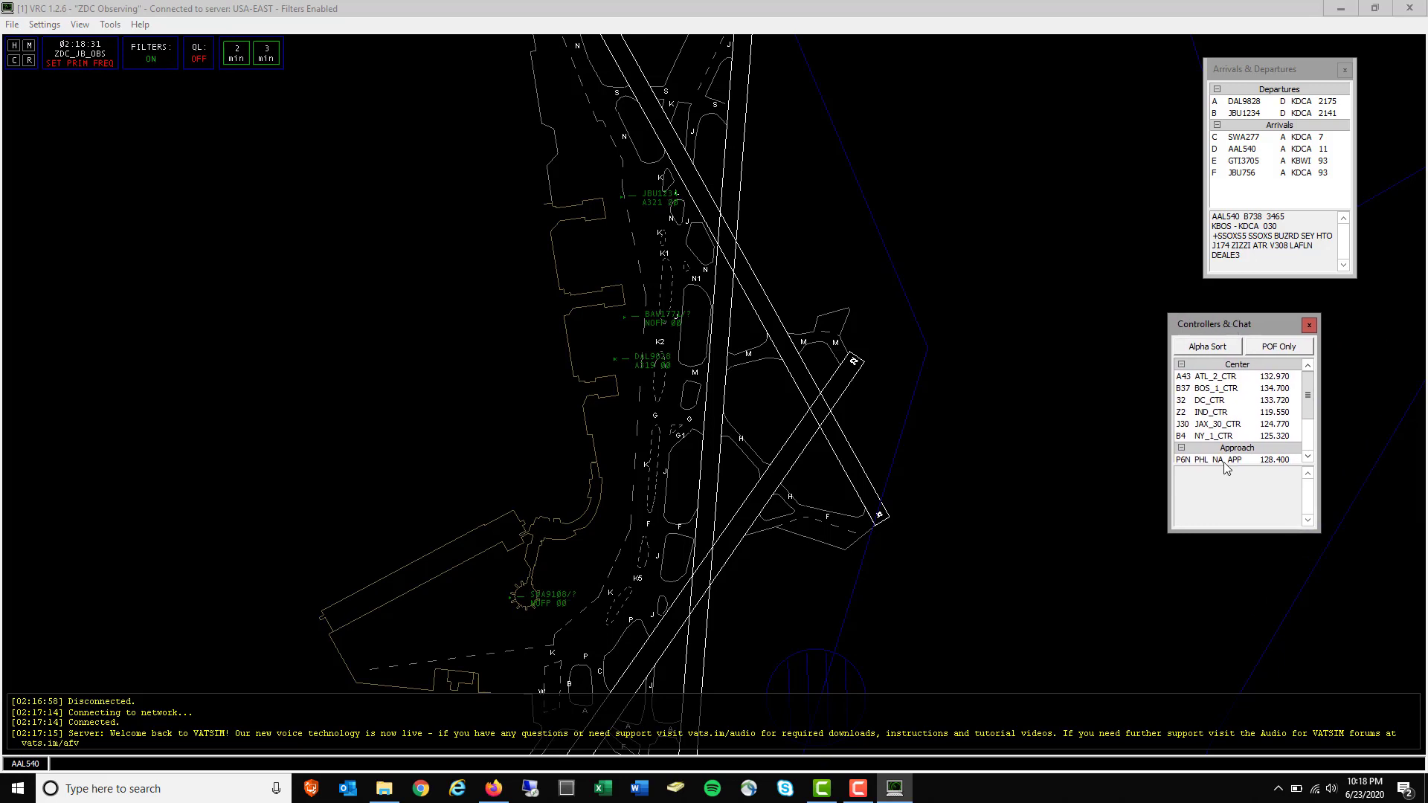
left_click_drag(1237, 538, 1241, 600)
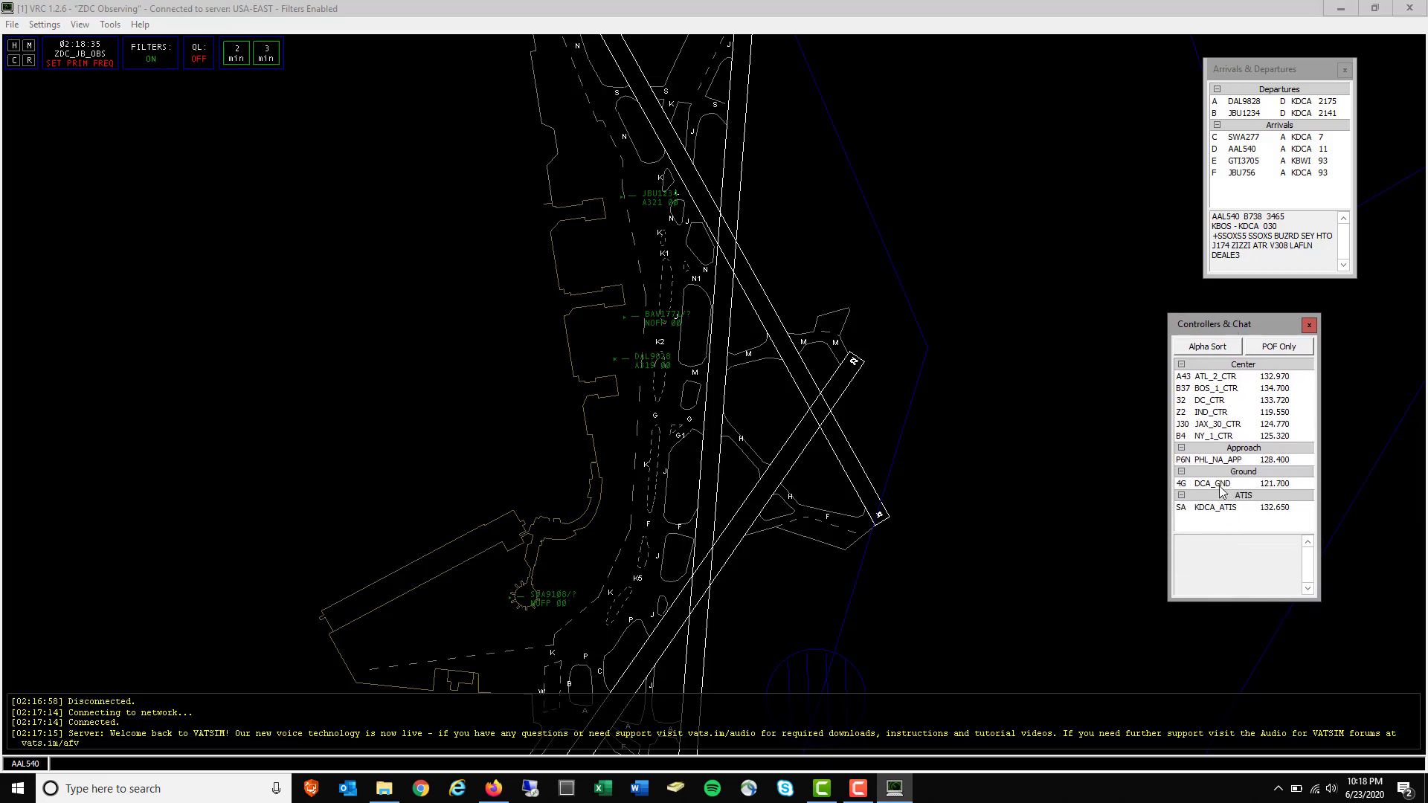
left_click(1202, 402)
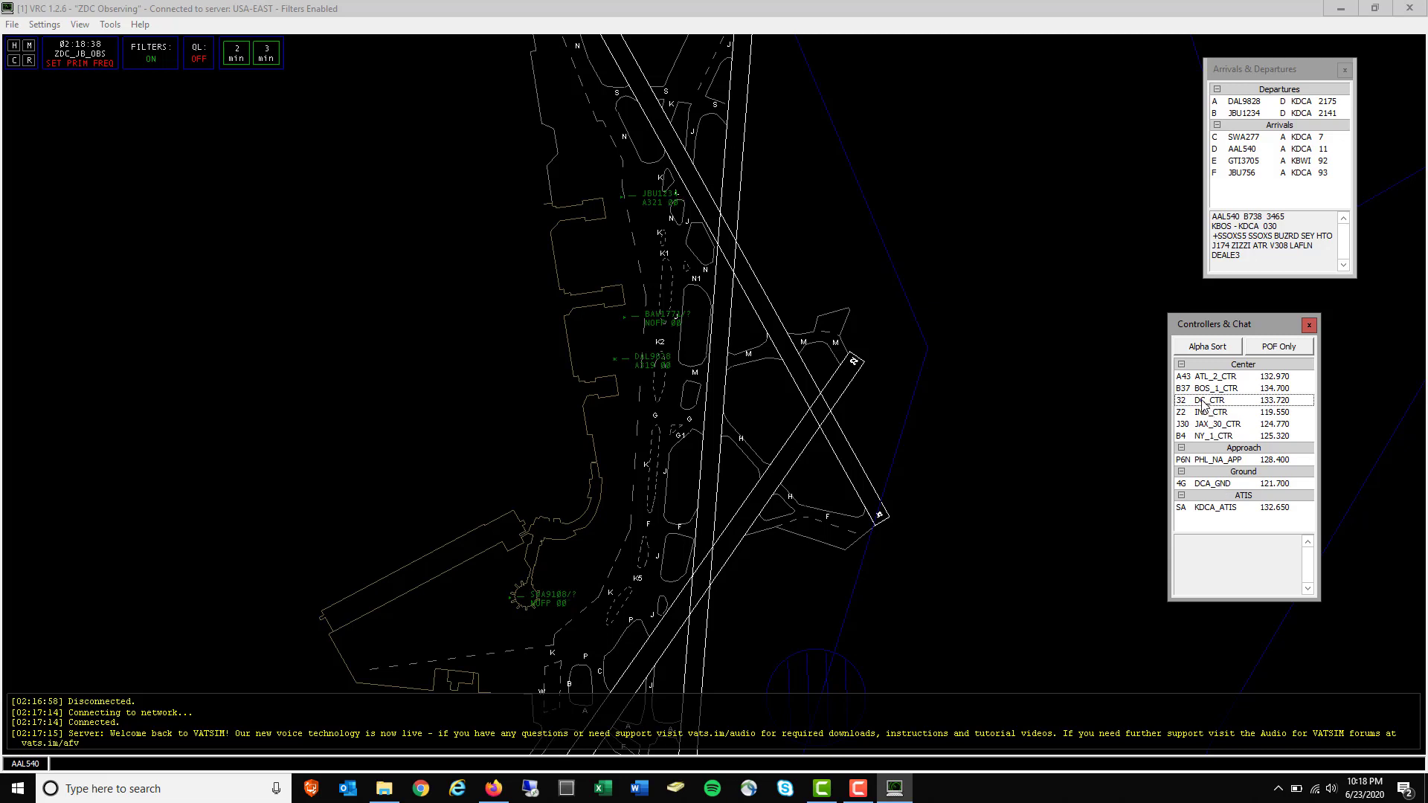
left_click(1224, 483)
left_click(1216, 509)
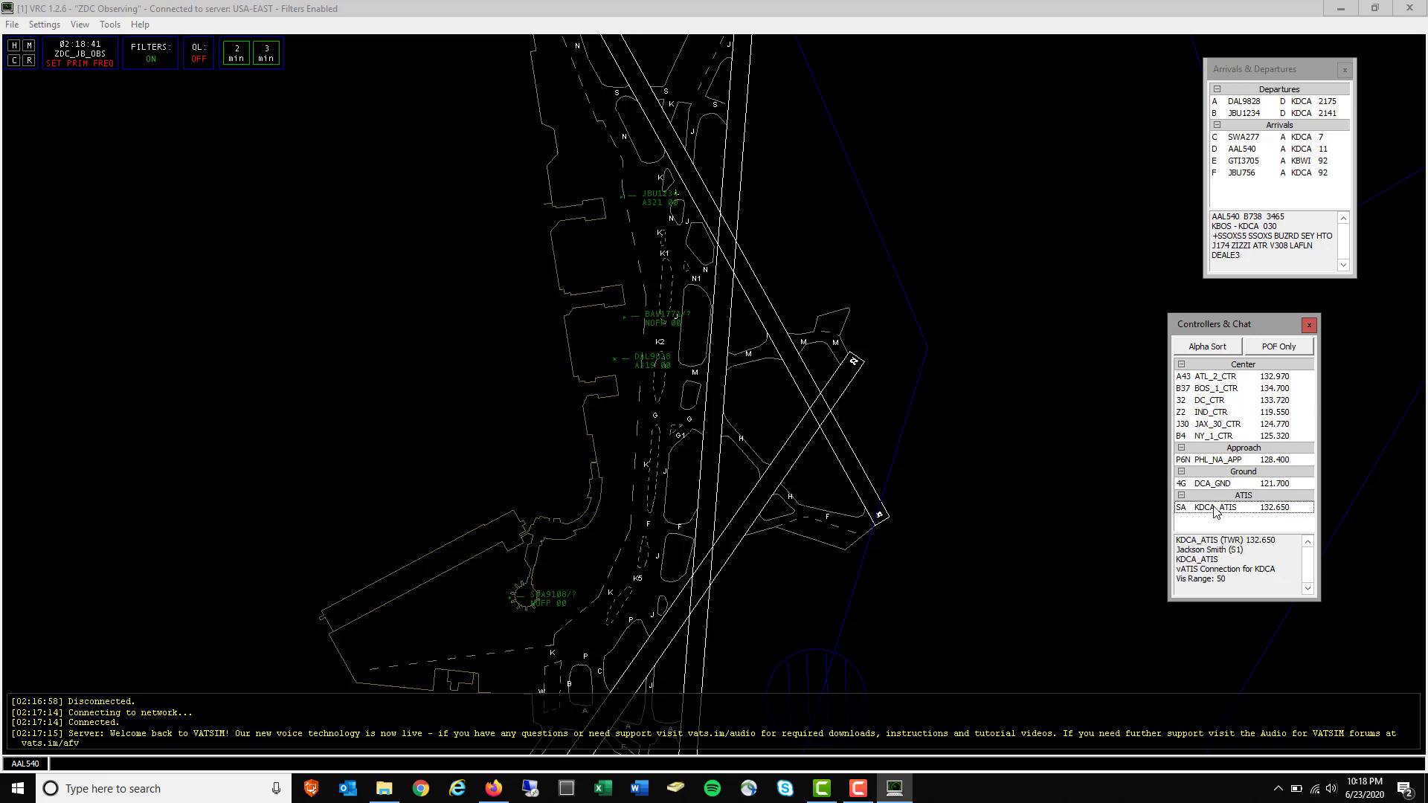
left_click(1208, 404)
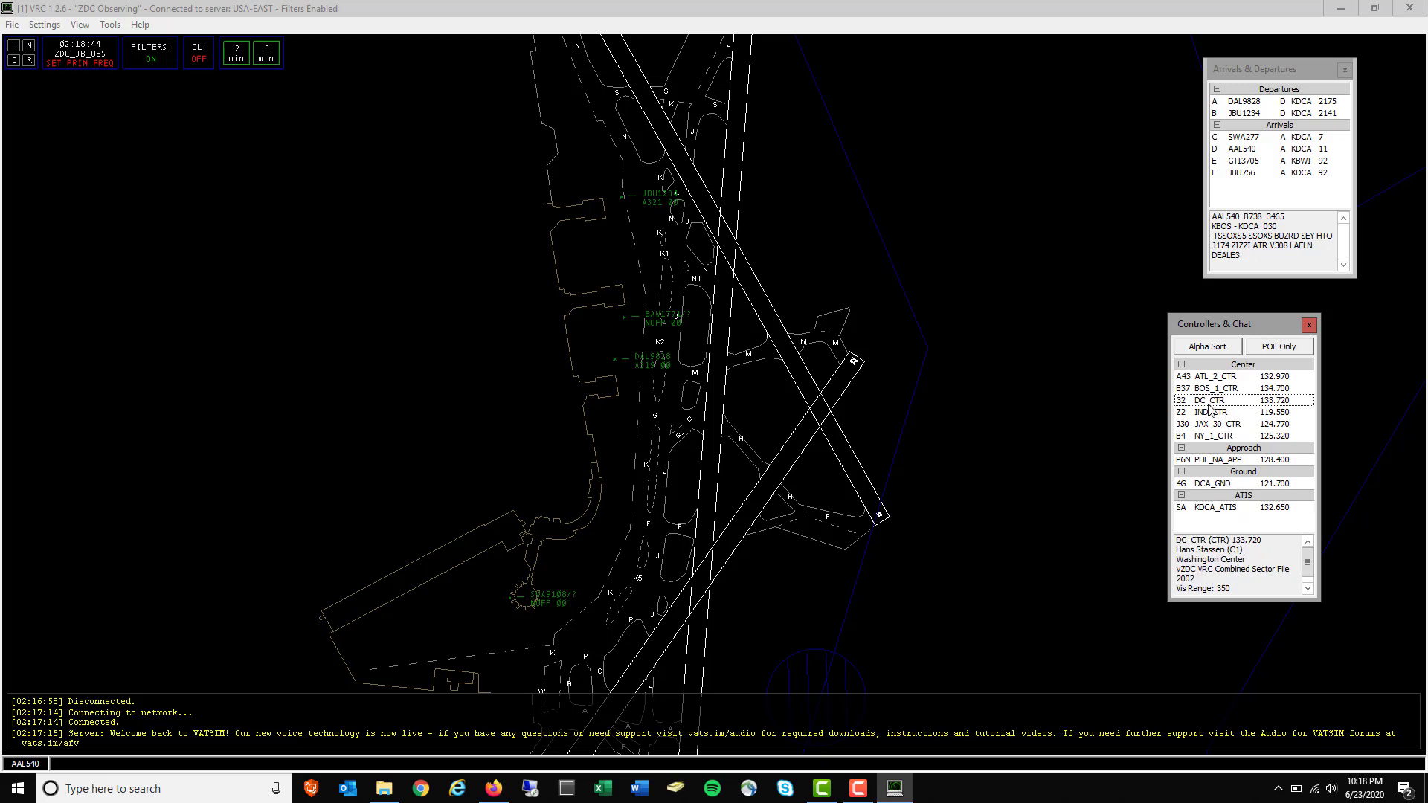
left_click(1309, 325)
scroll(730, 495, "down", 8)
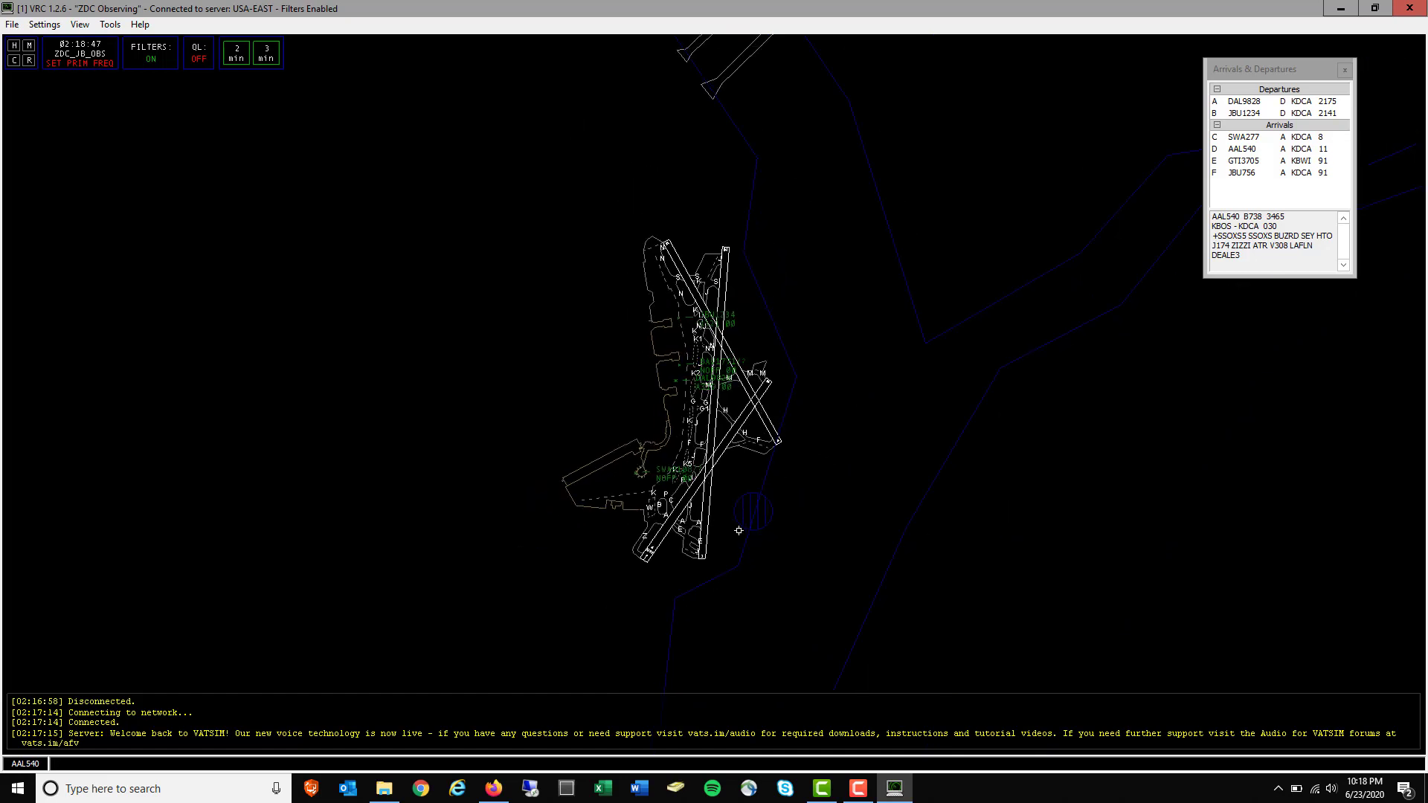
scroll(747, 530, "down", 2)
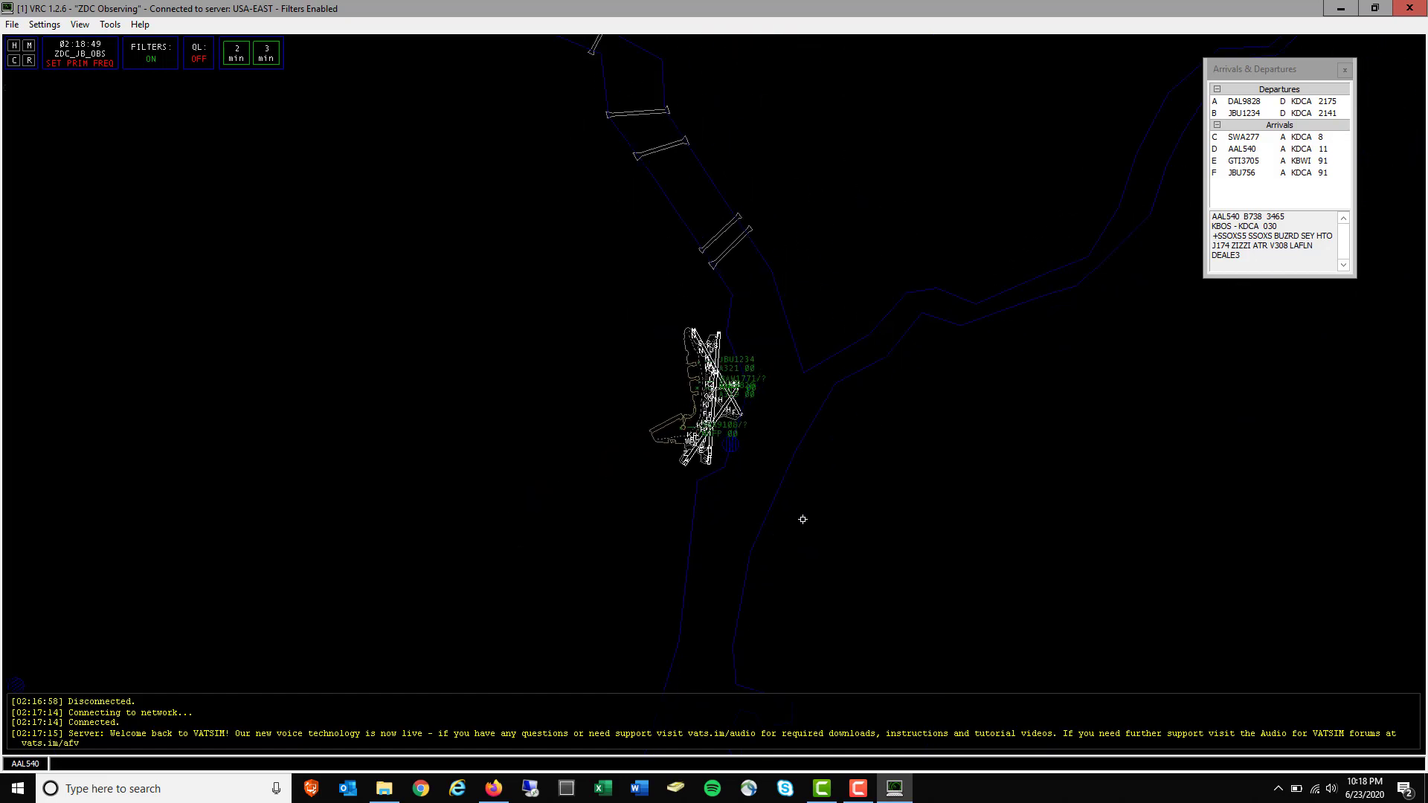
Open the Communications panel and move it down and to the left
left_click(82, 27)
mouse_move(110, 24)
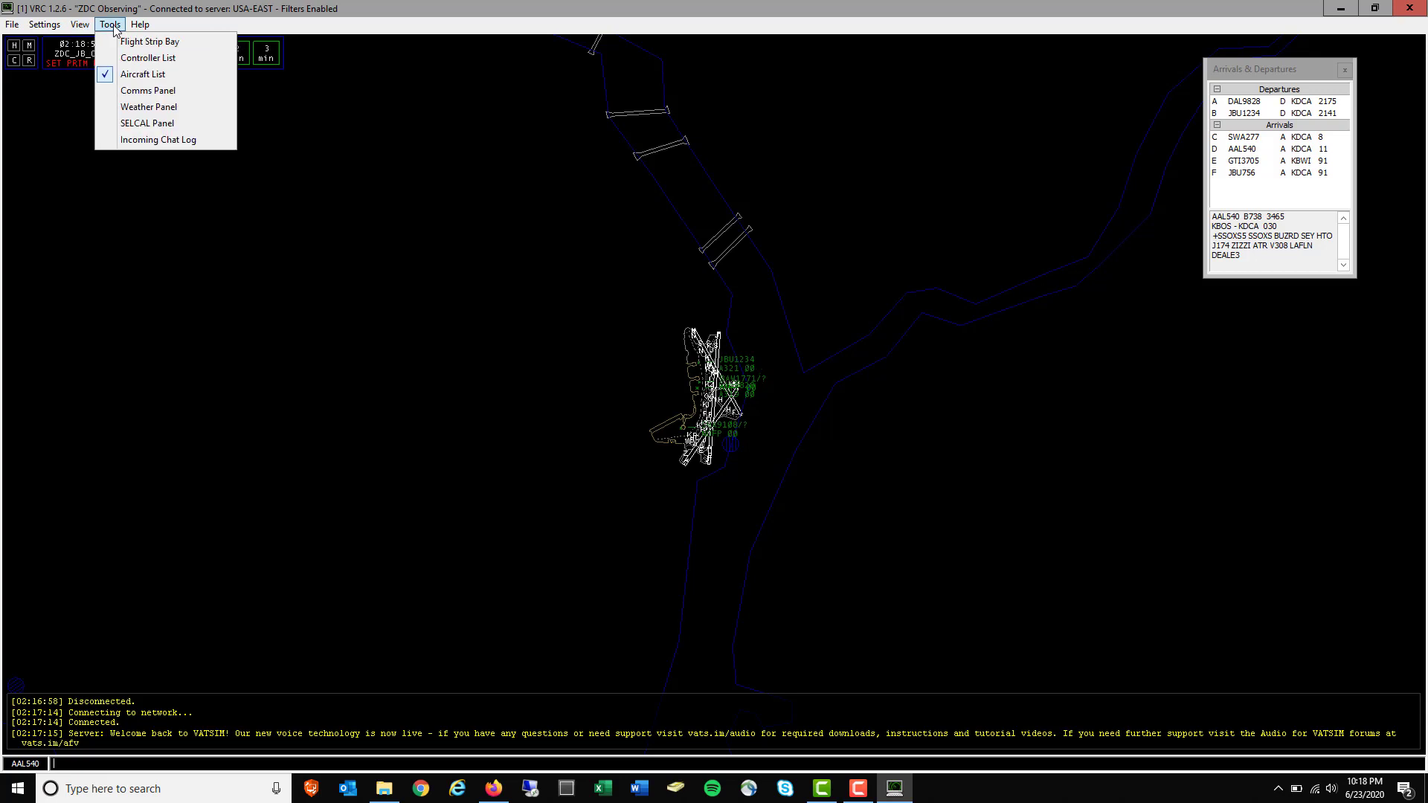
left_click(163, 92)
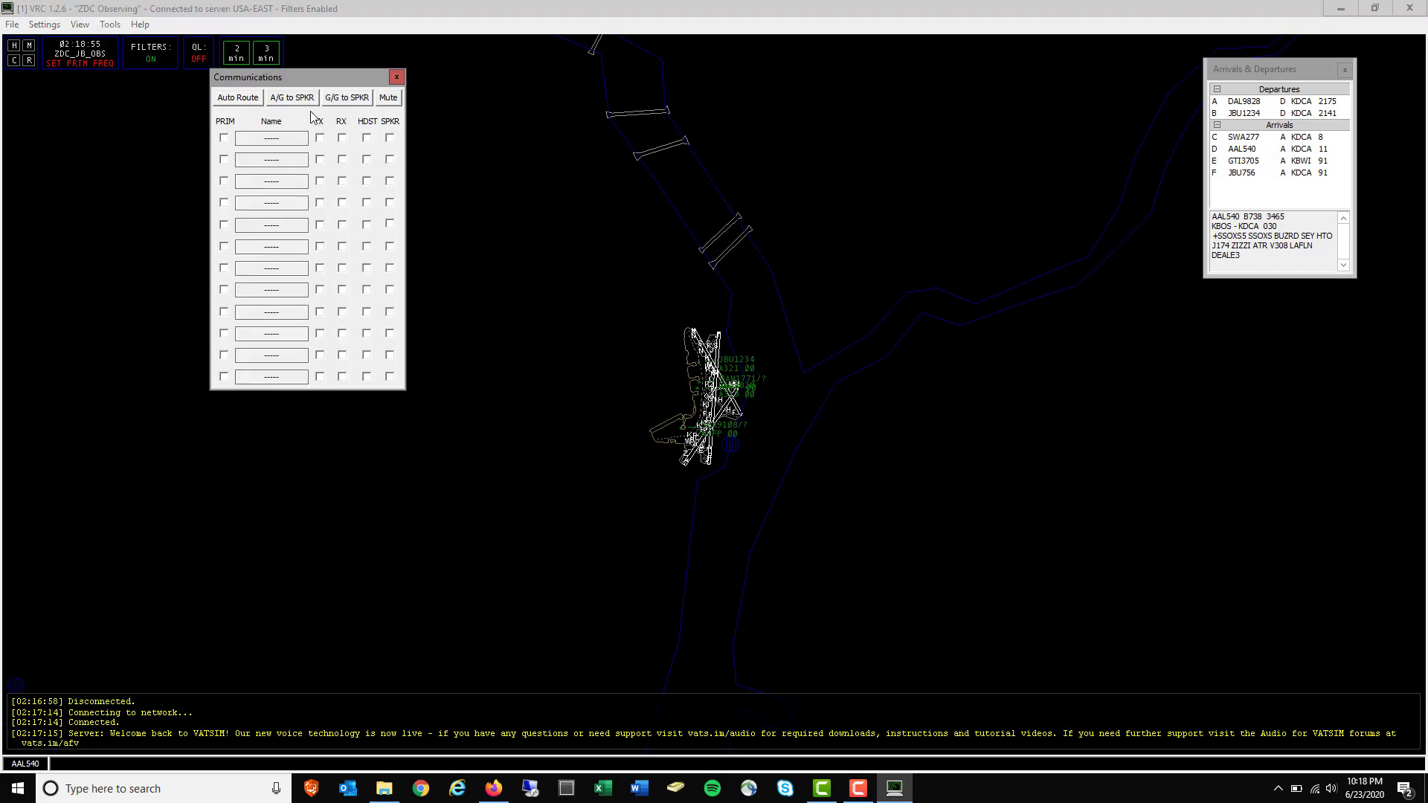
left_click_drag(312, 75, 180, 168)
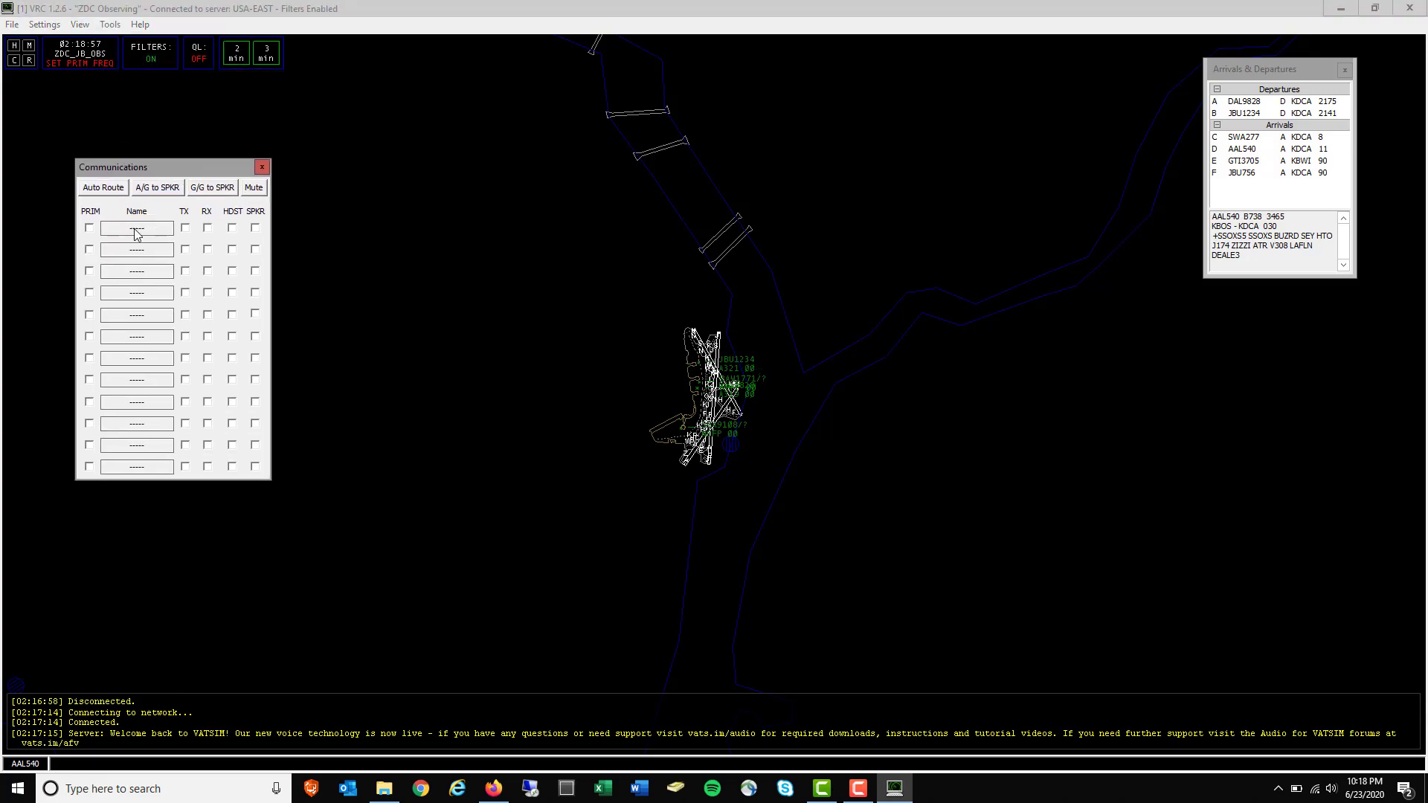
Save position ZDC_JB_OBS with frequency 199.998, then close the Communications window
left_click(137, 229)
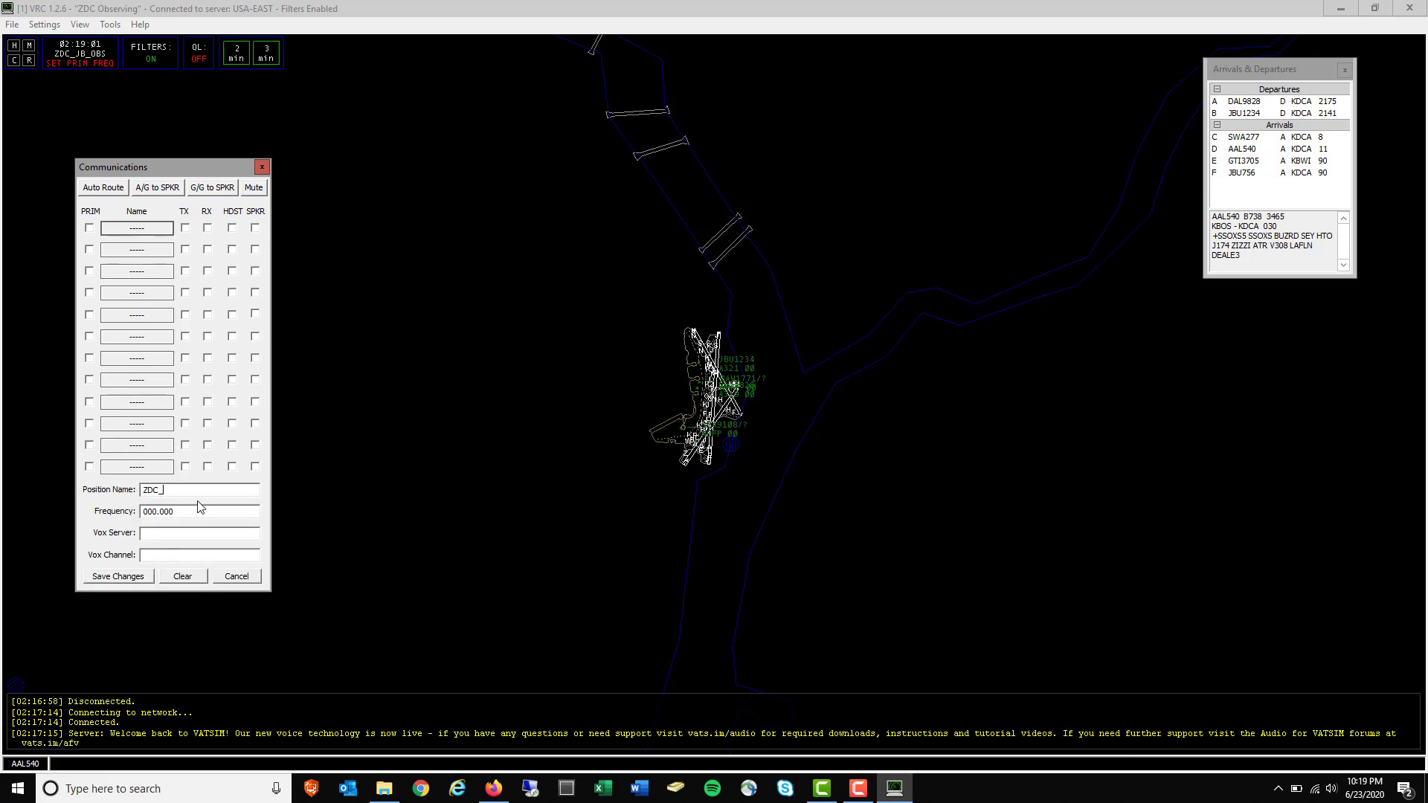
type("ZDC_JB_OBS")
key("Tab")
type("1")
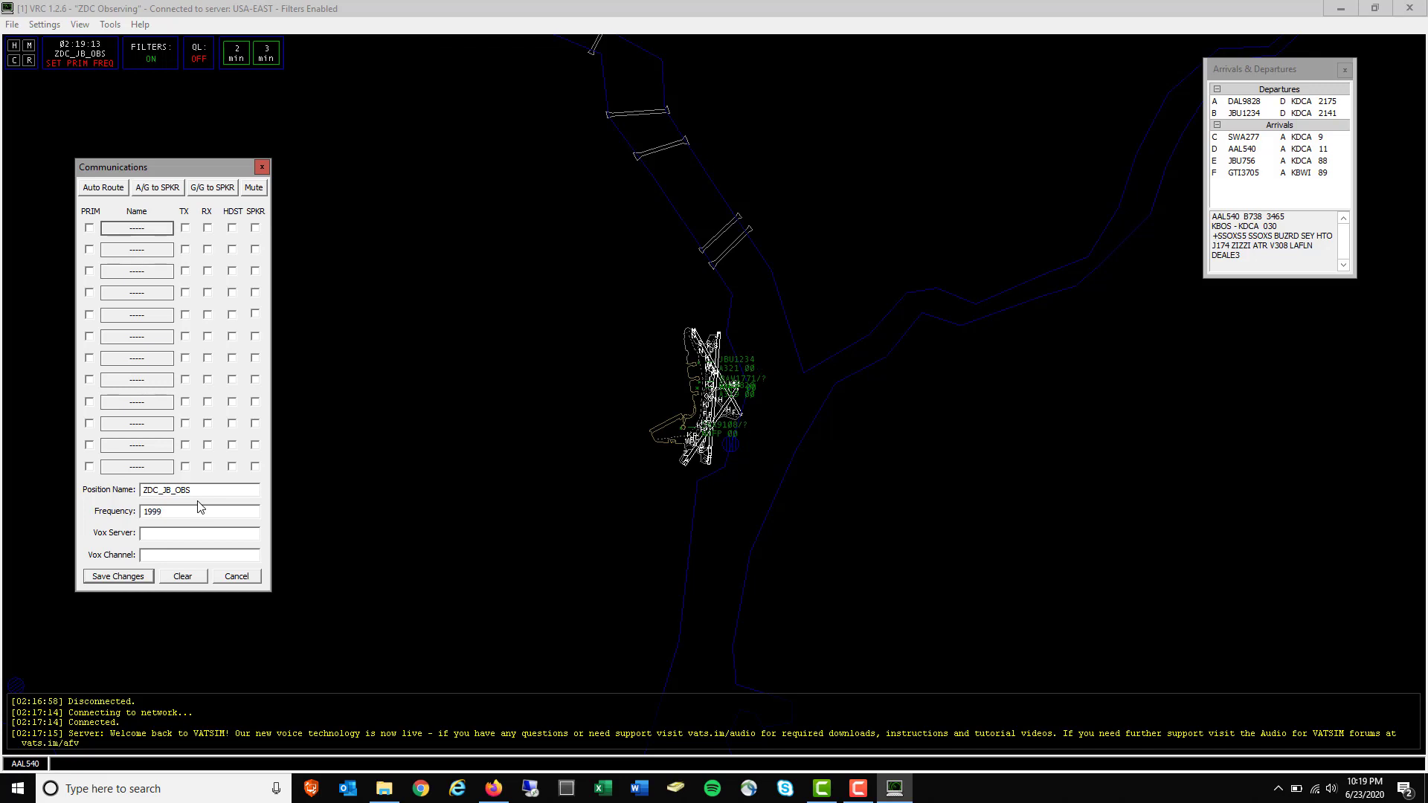
type("998")
left_click(125, 575)
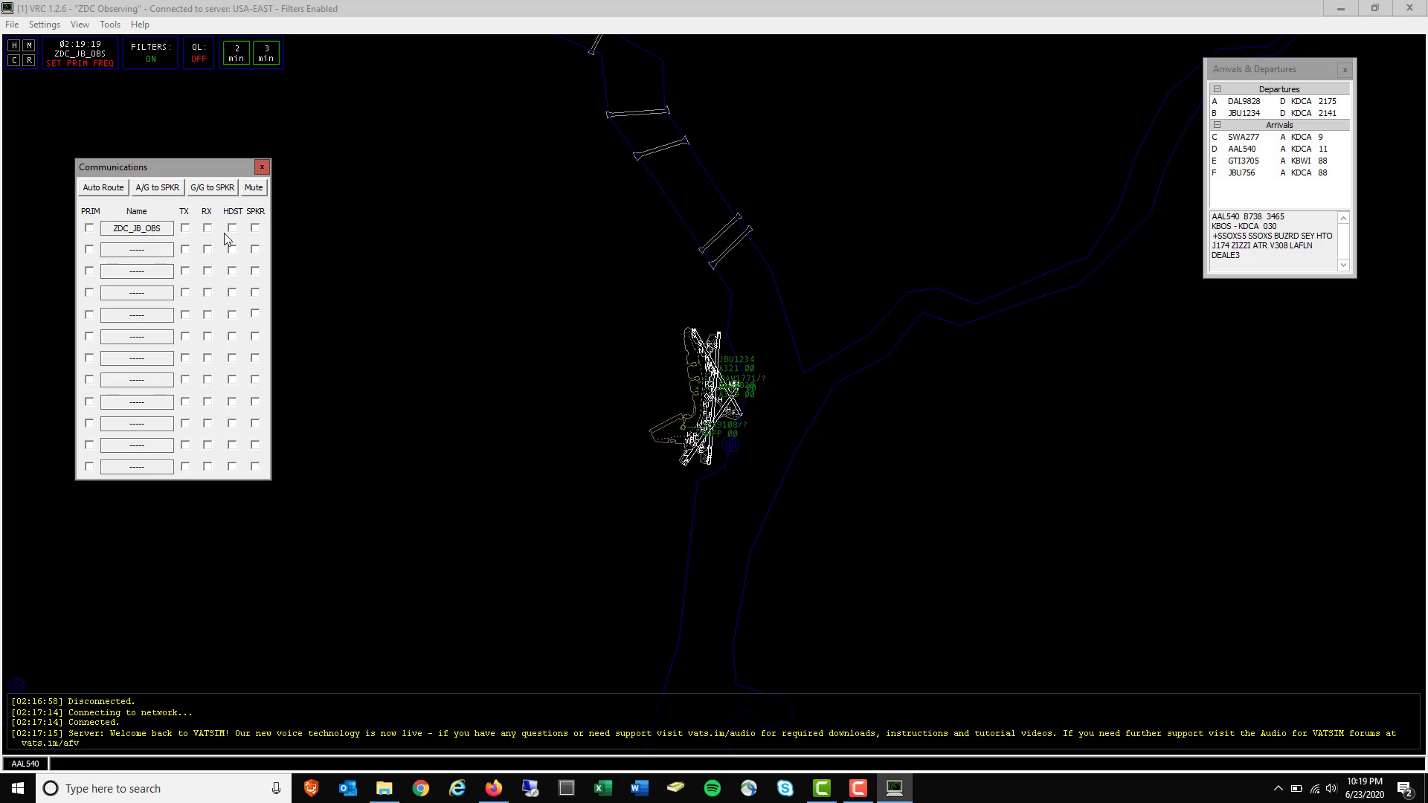
left_click(262, 168)
Disconnect the ZDC Observing session from VATSIM and confirm the disconnect
left_click(12, 24)
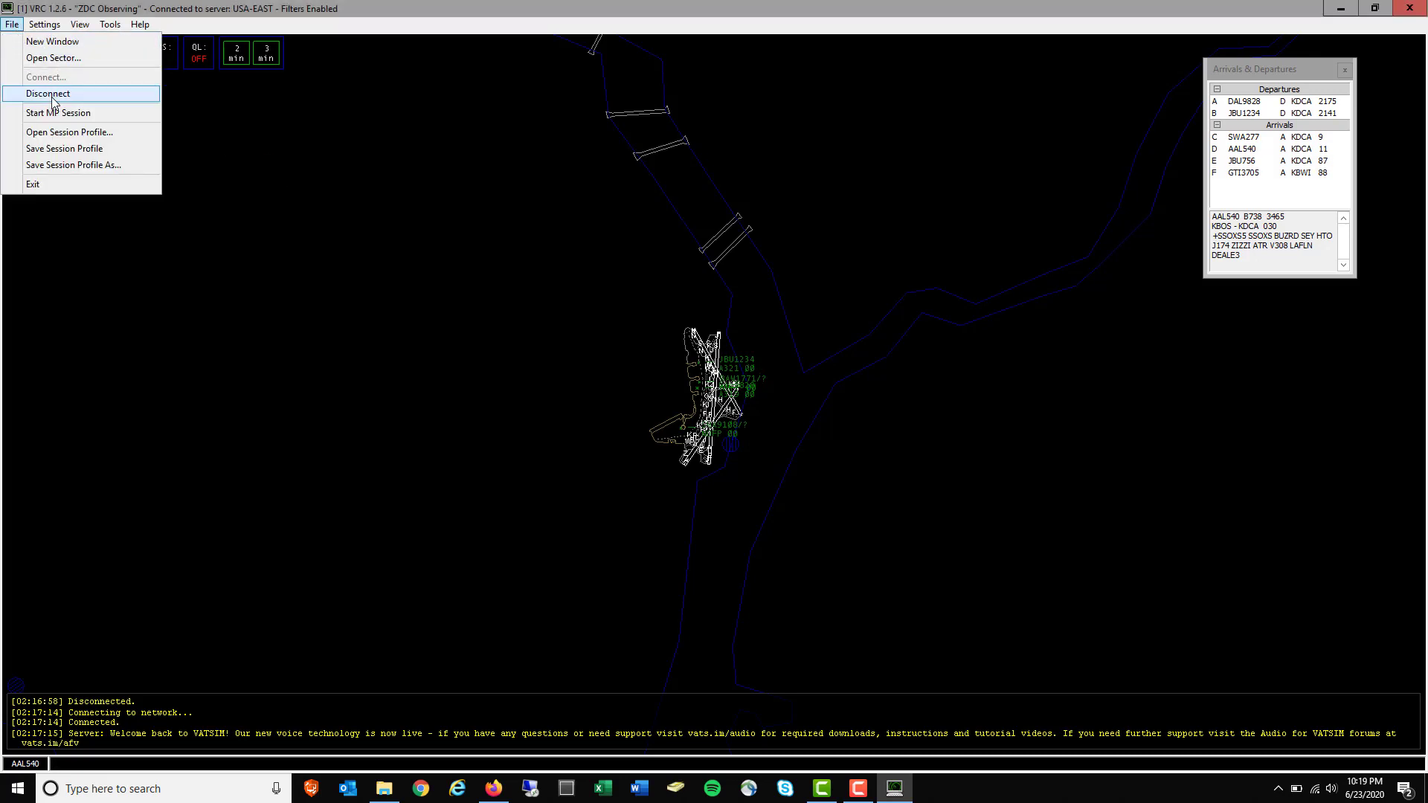
left_click(50, 96)
left_click(756, 443)
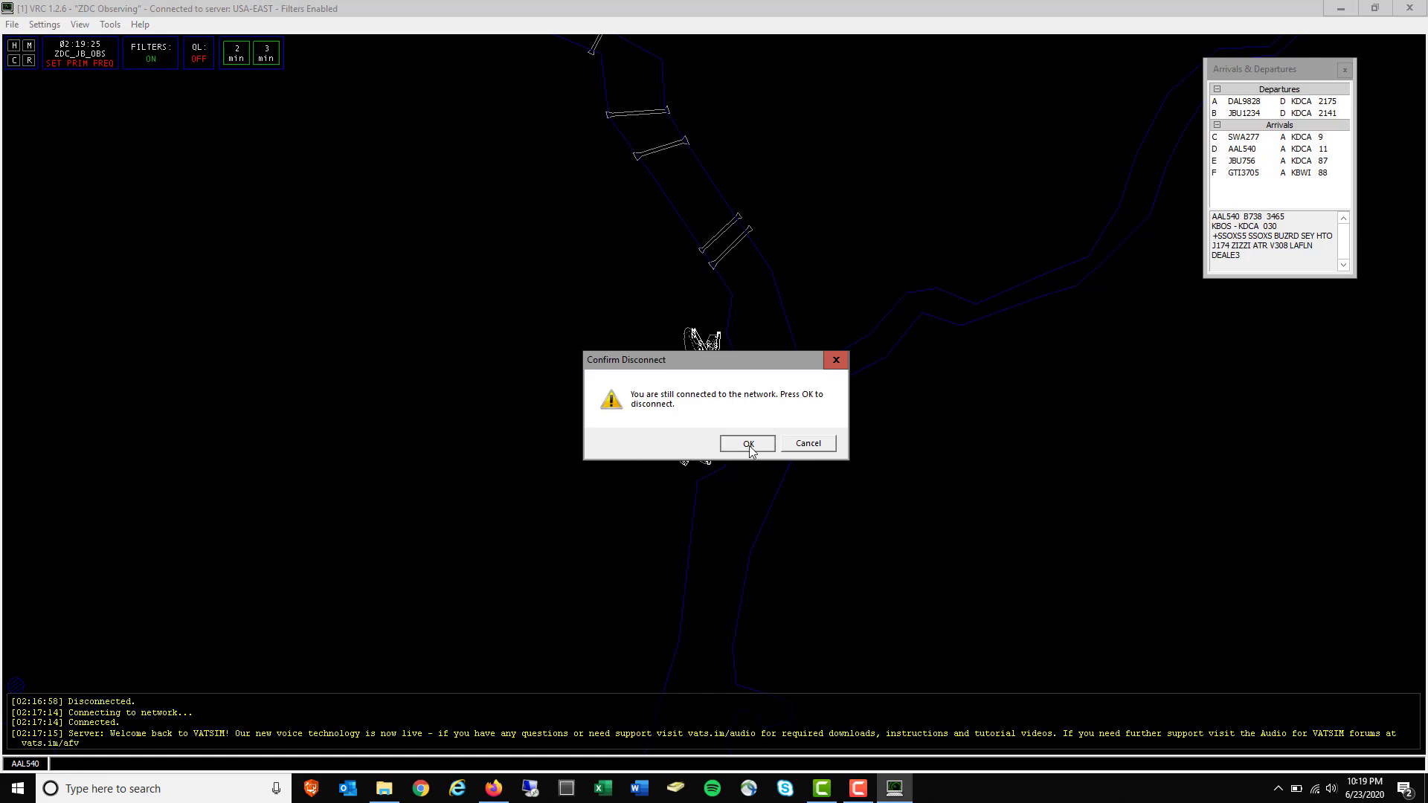
Review the General settings and close them without changes
left_click(45, 28)
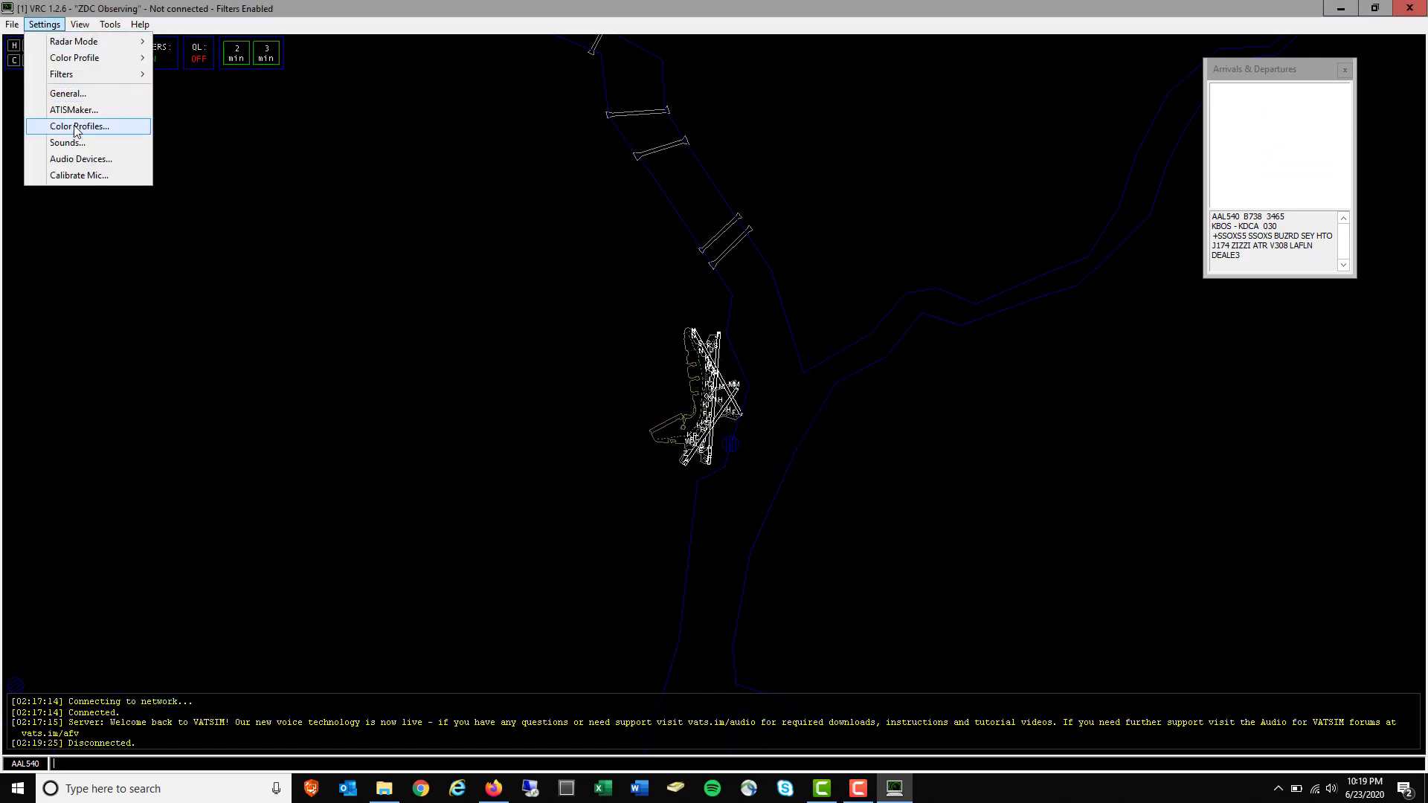
left_click(68, 93)
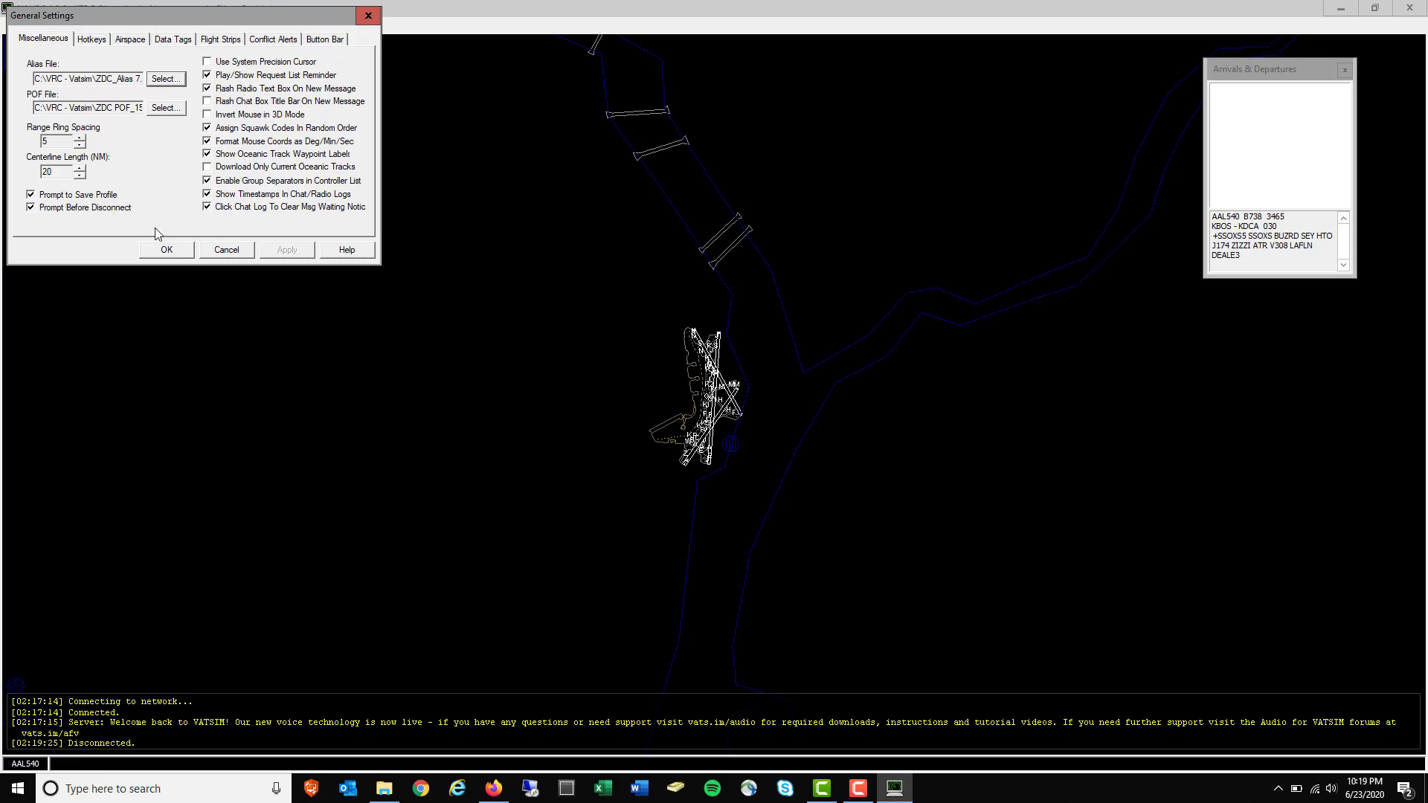
left_click(227, 251)
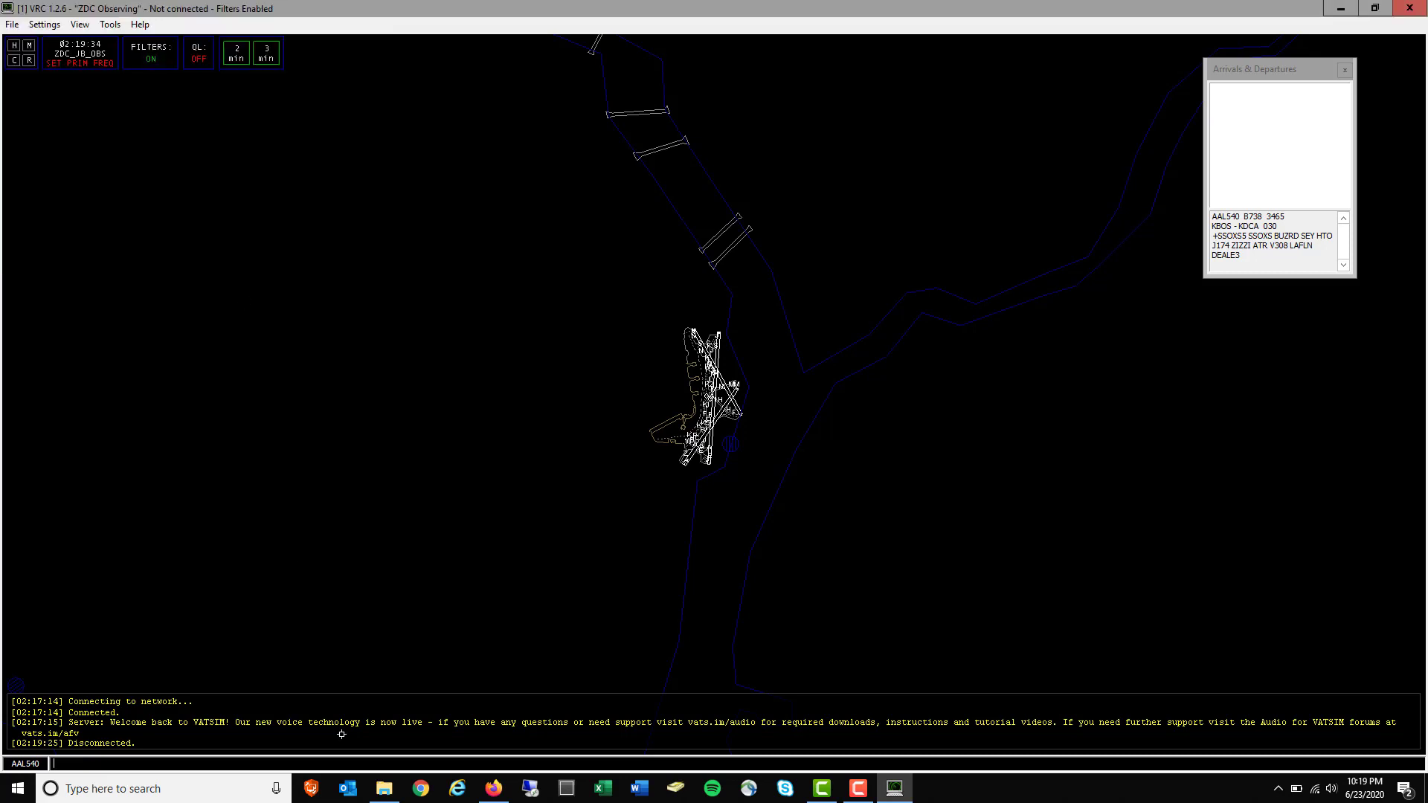
Open the empty C:\VRC - Vatsim\Audio for VATSIM folder, minimise VRC, and run the desktop Audio For VATSIM installer
left_click(385, 790)
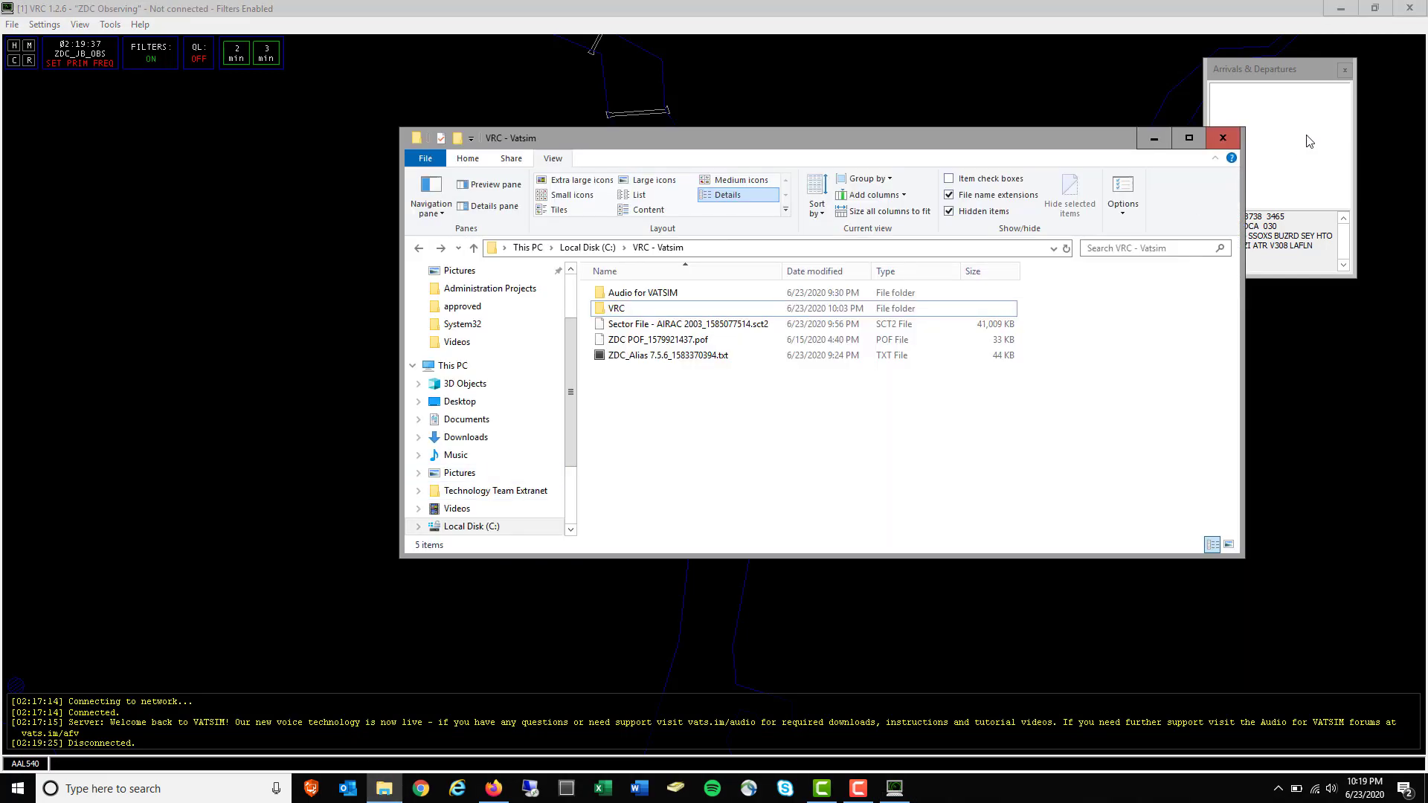
double_click(676, 298)
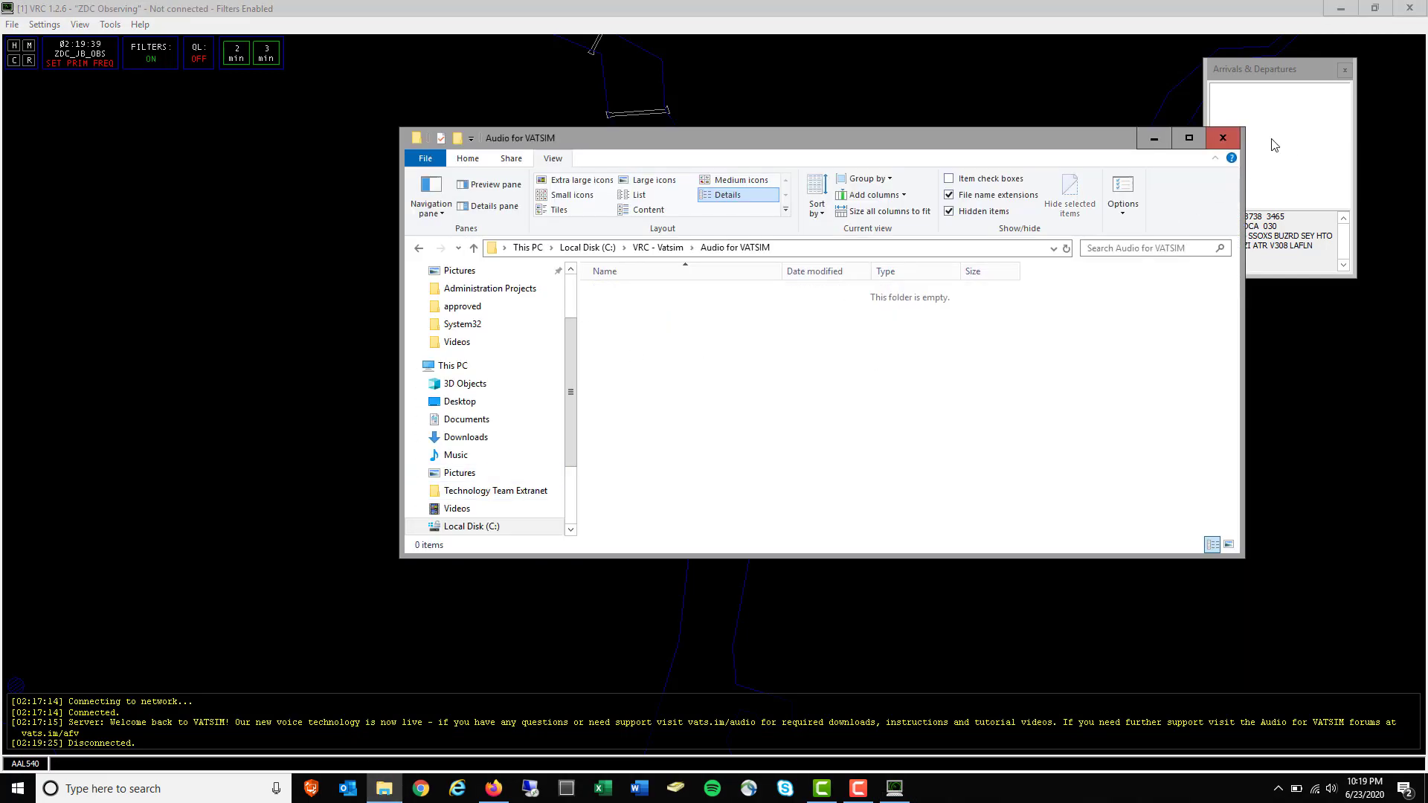
left_click(1341, 9)
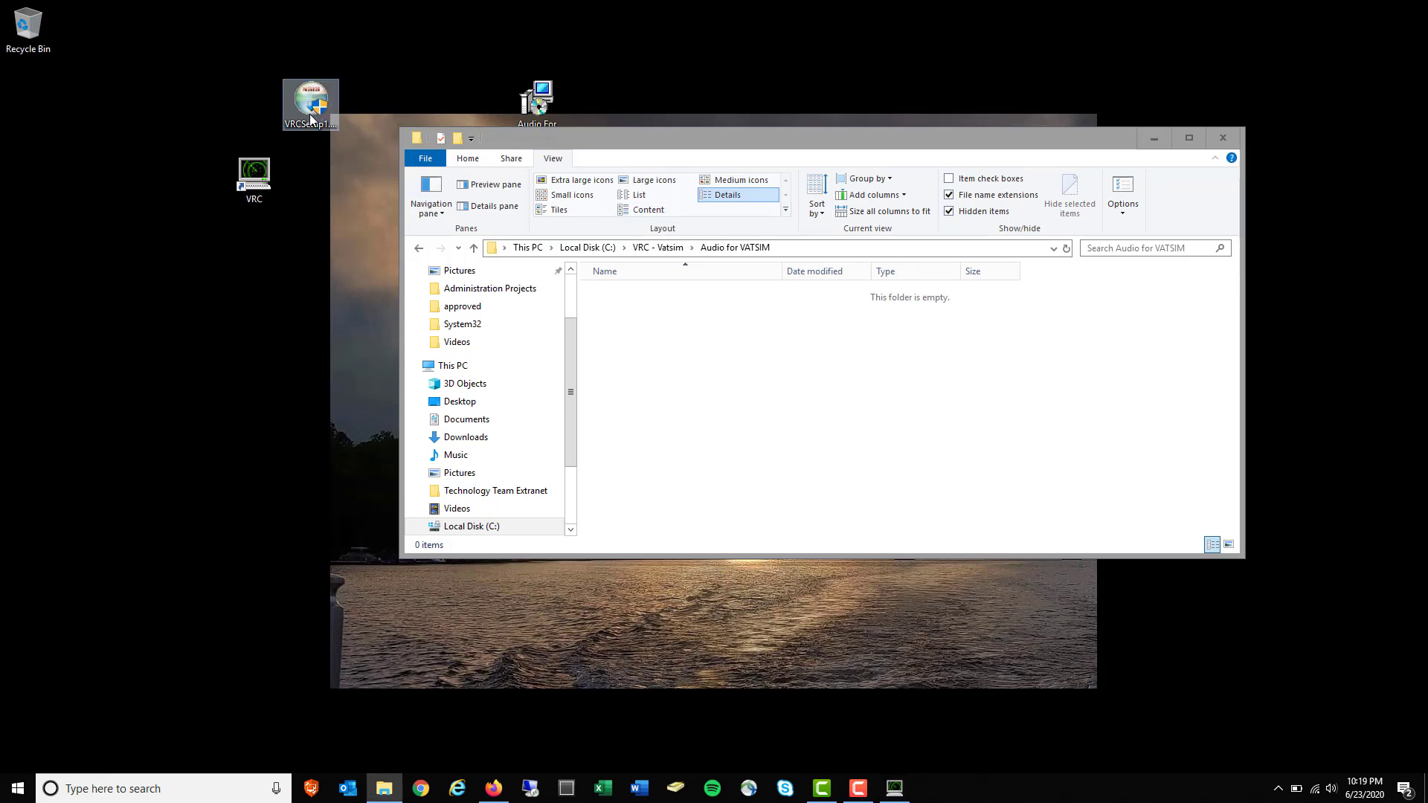
left_click(520, 112)
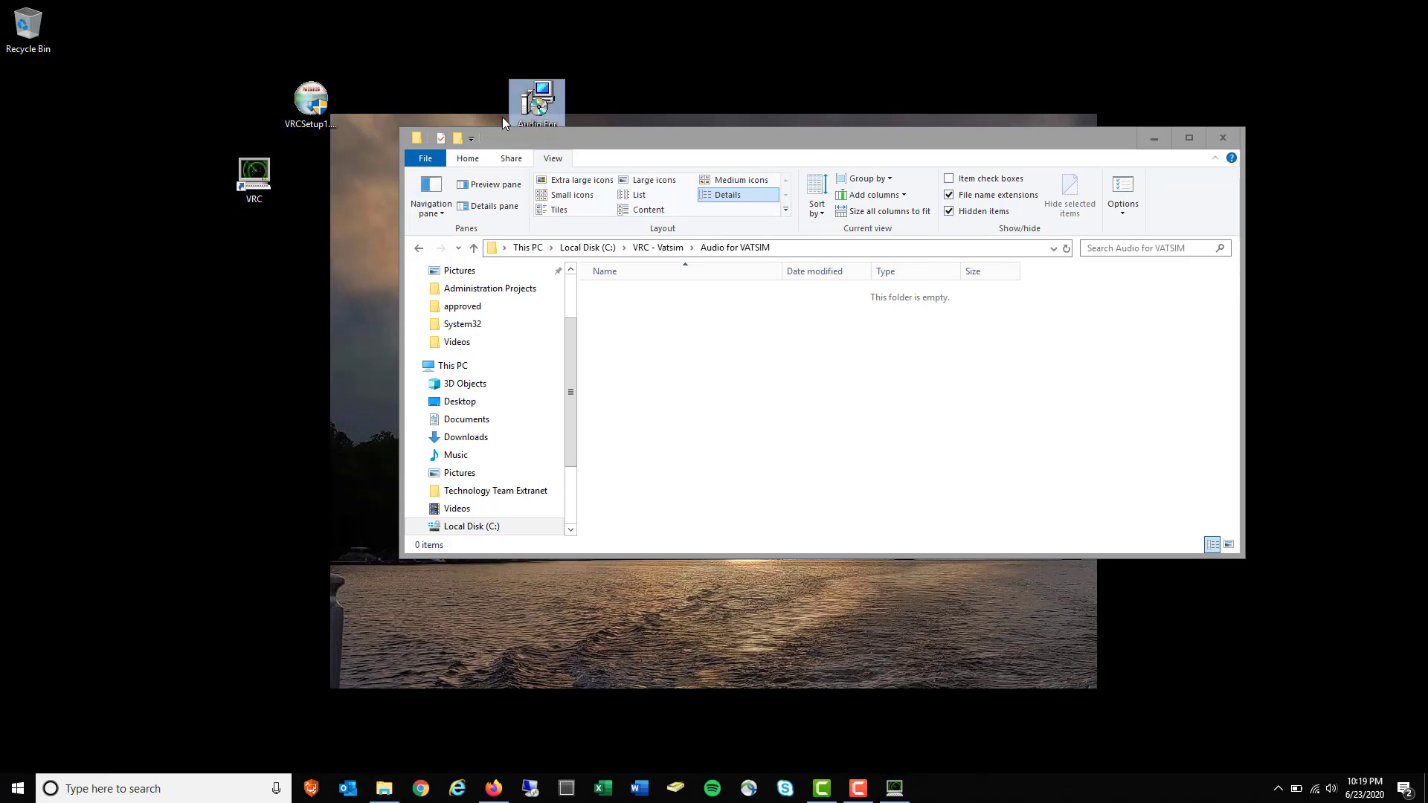
double_click(503, 123)
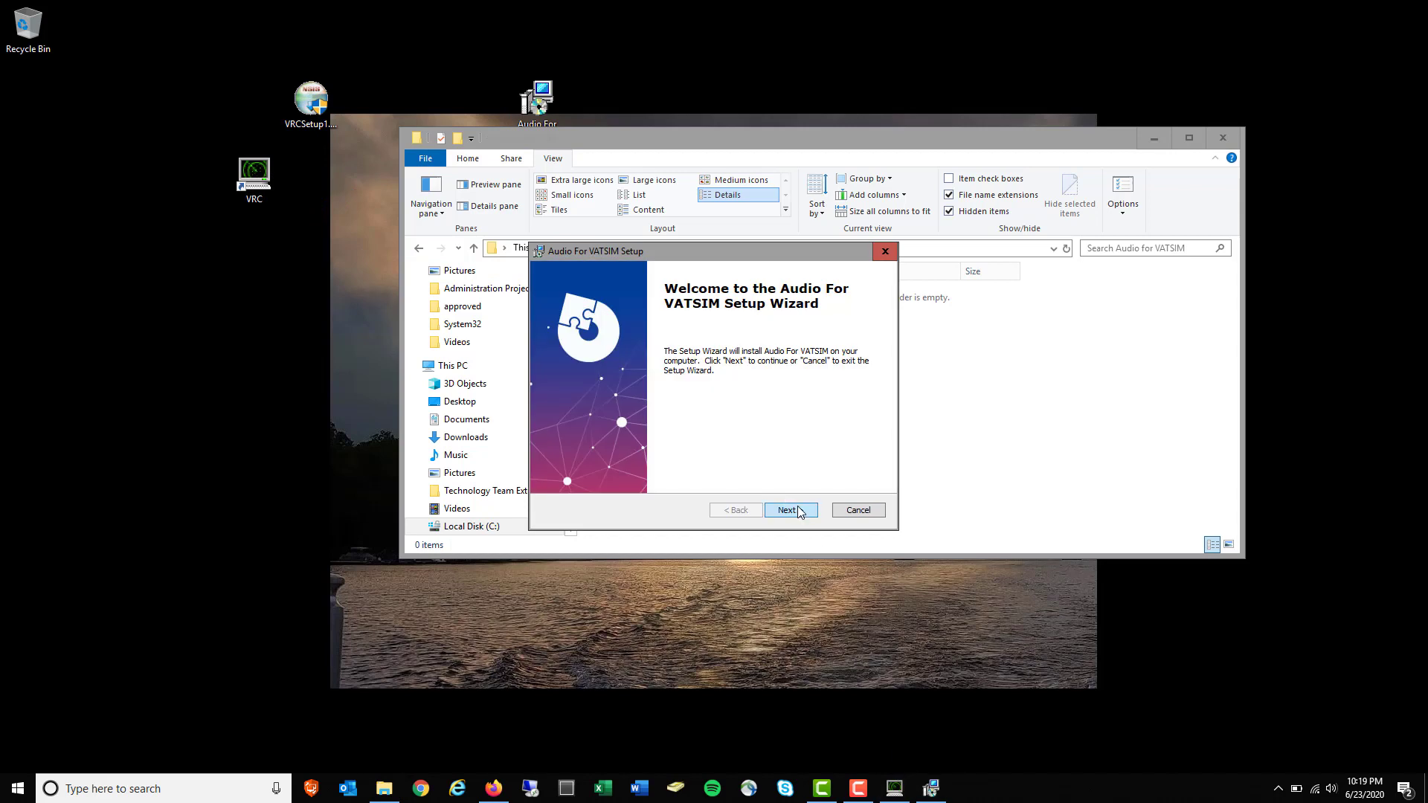
Set the Audio For VATSIM install folder to C:\VRC - Vatsim\Audio for VATSIM
left_click(800, 513)
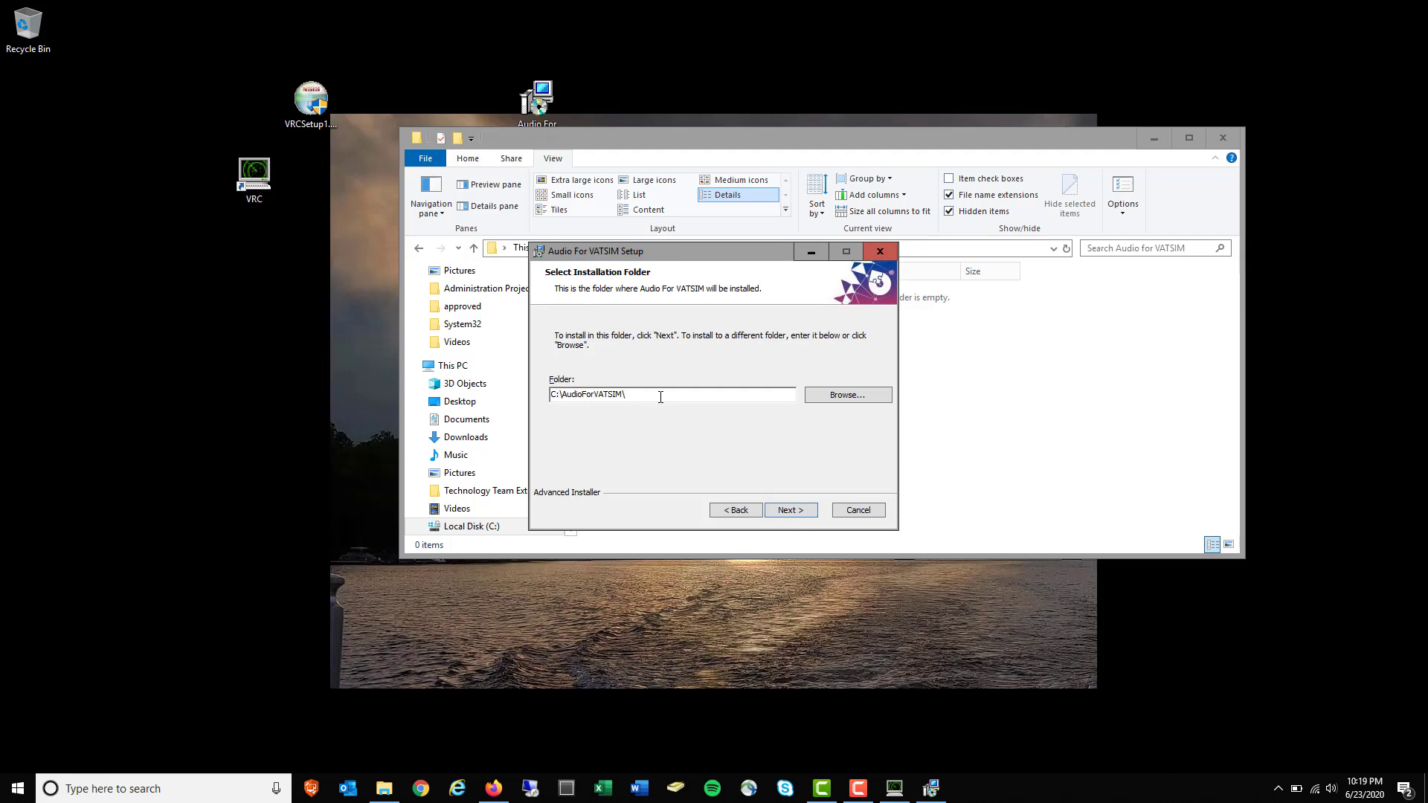
left_click(836, 401)
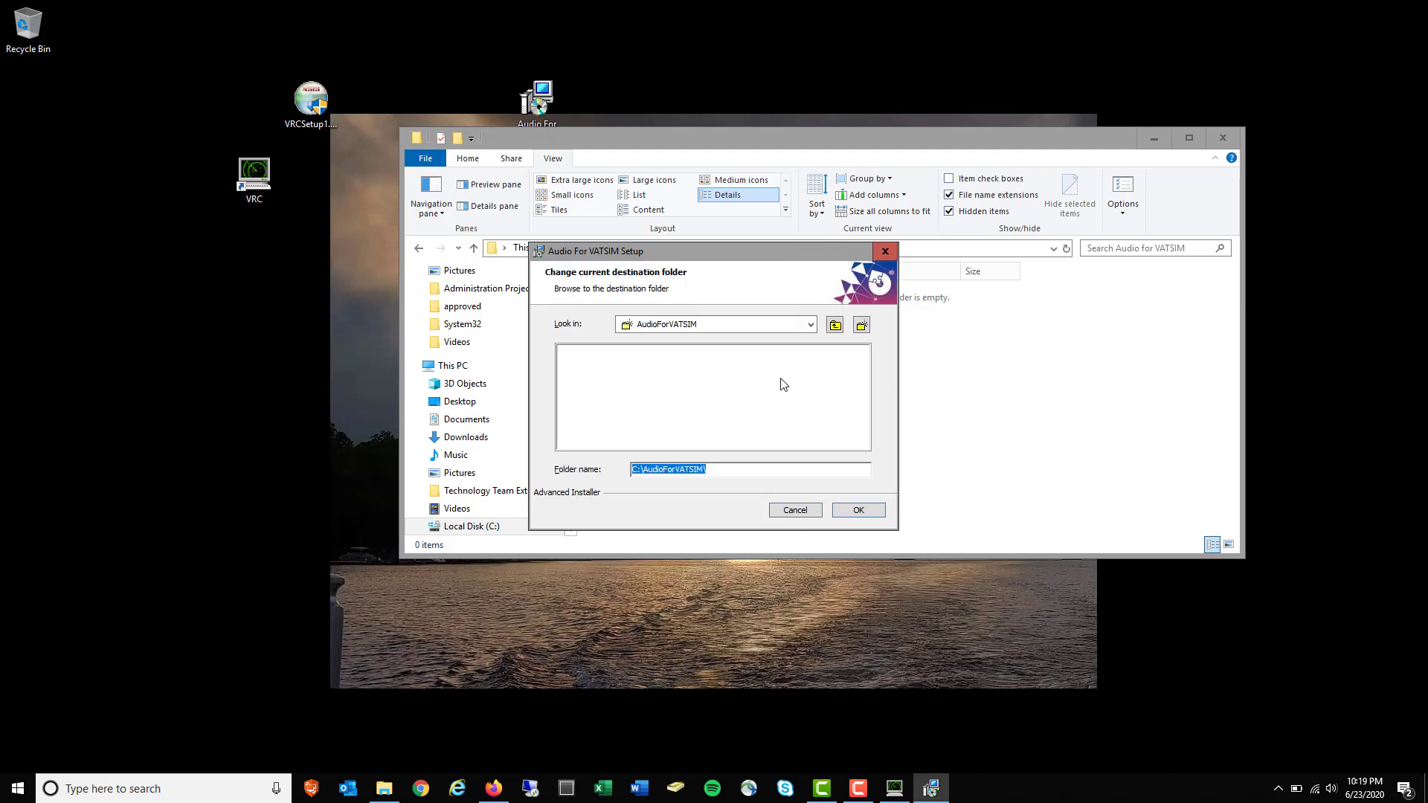
left_click(812, 326)
left_click(679, 342)
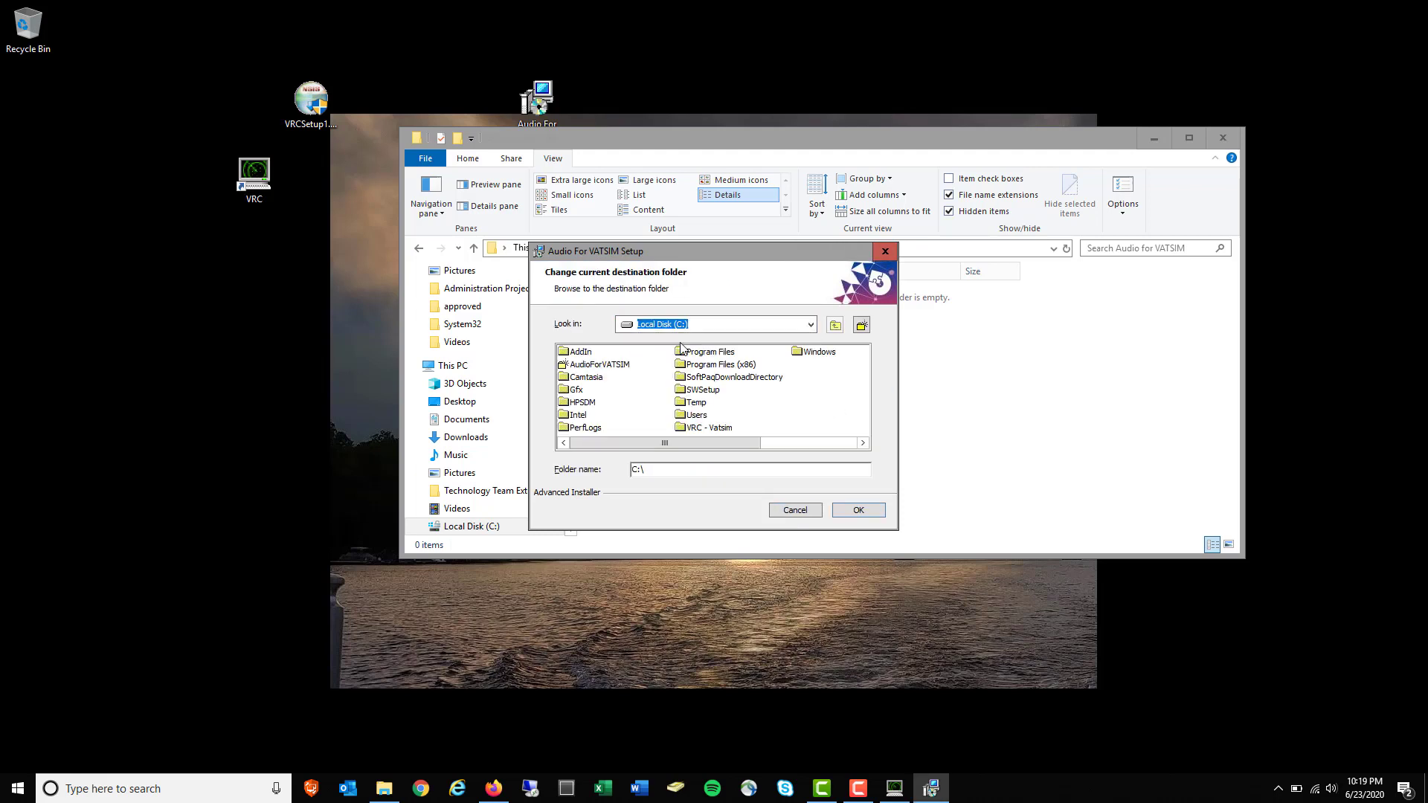
double_click(719, 430)
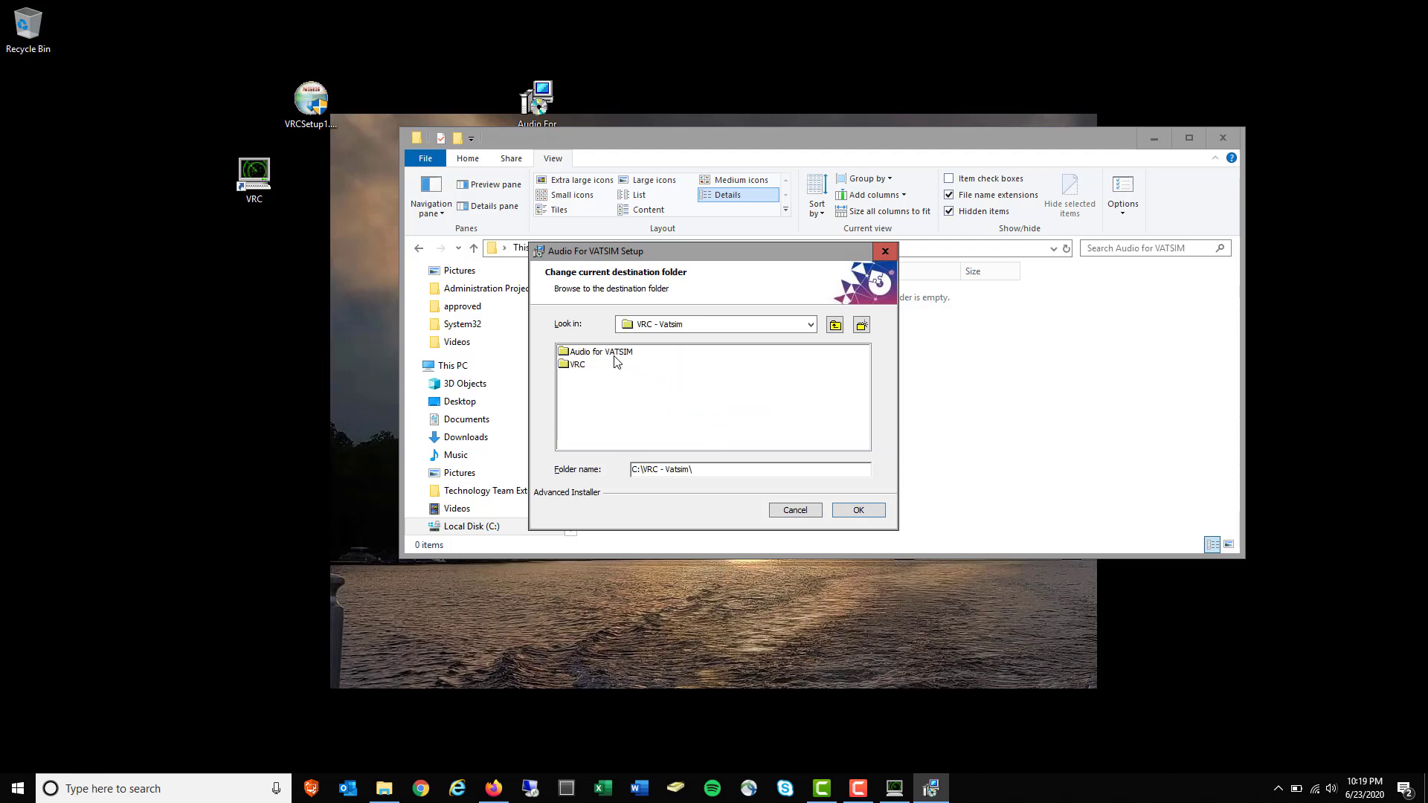
left_click(616, 354)
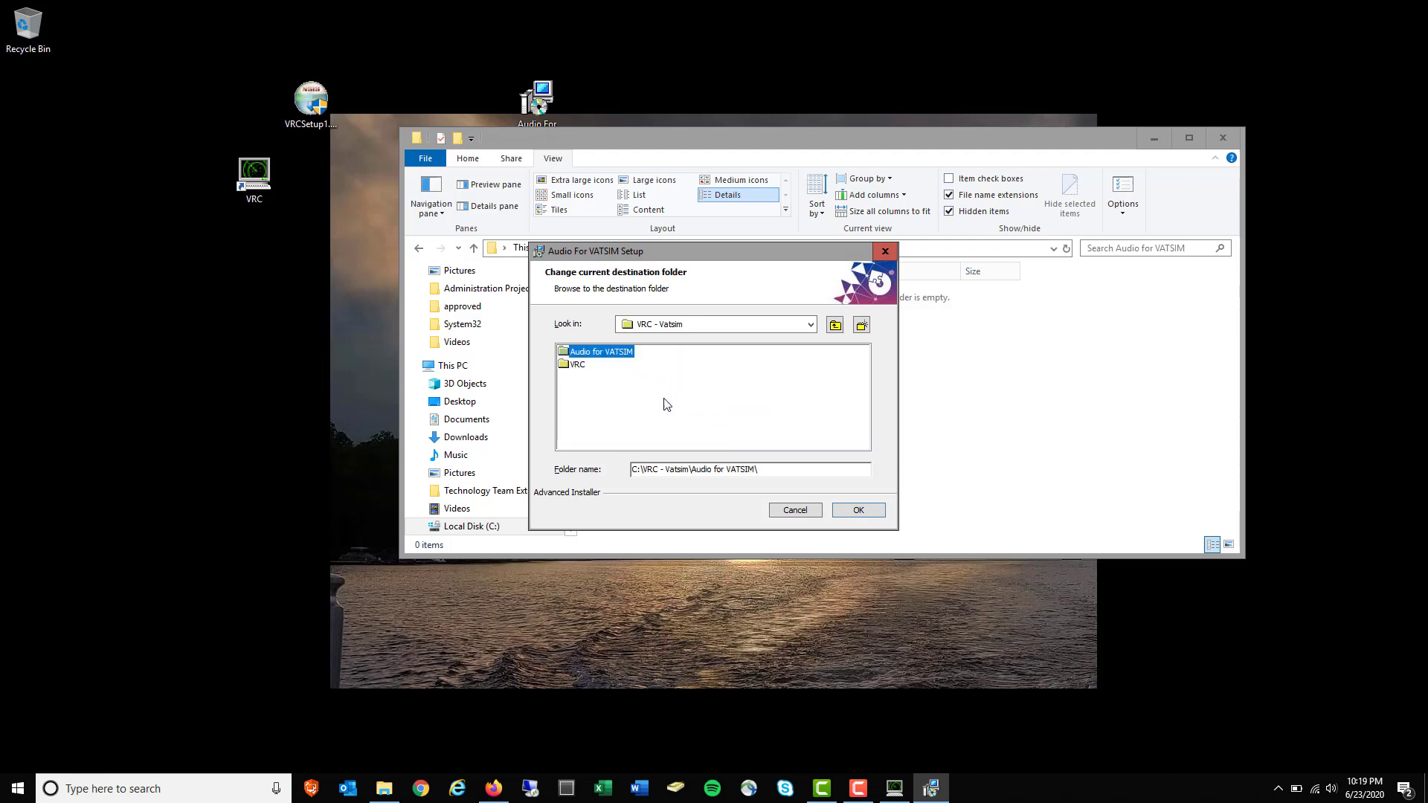
left_click(860, 511)
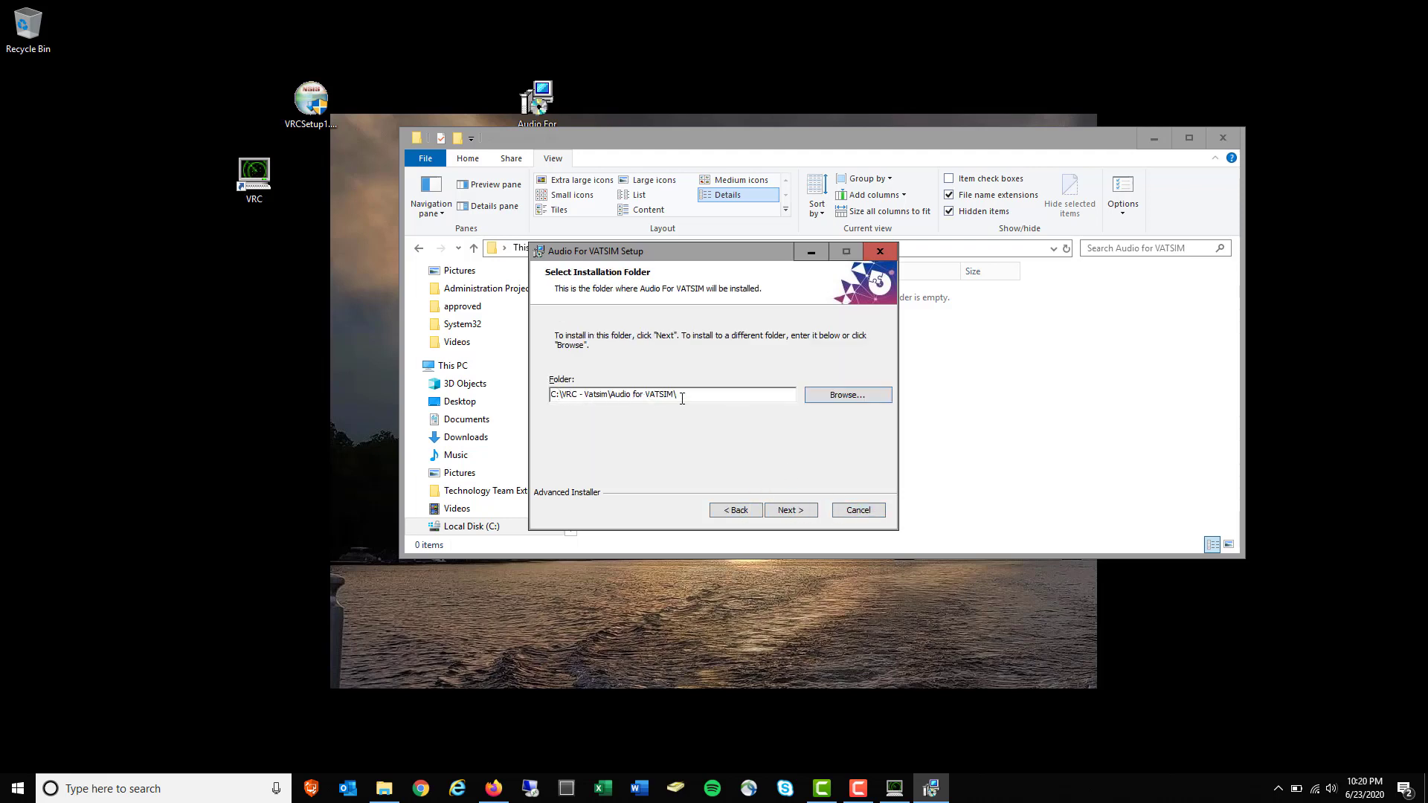
Install Audio For VATSIM and finish setup with Launch Audio For VATSIM checked
left_click(791, 510)
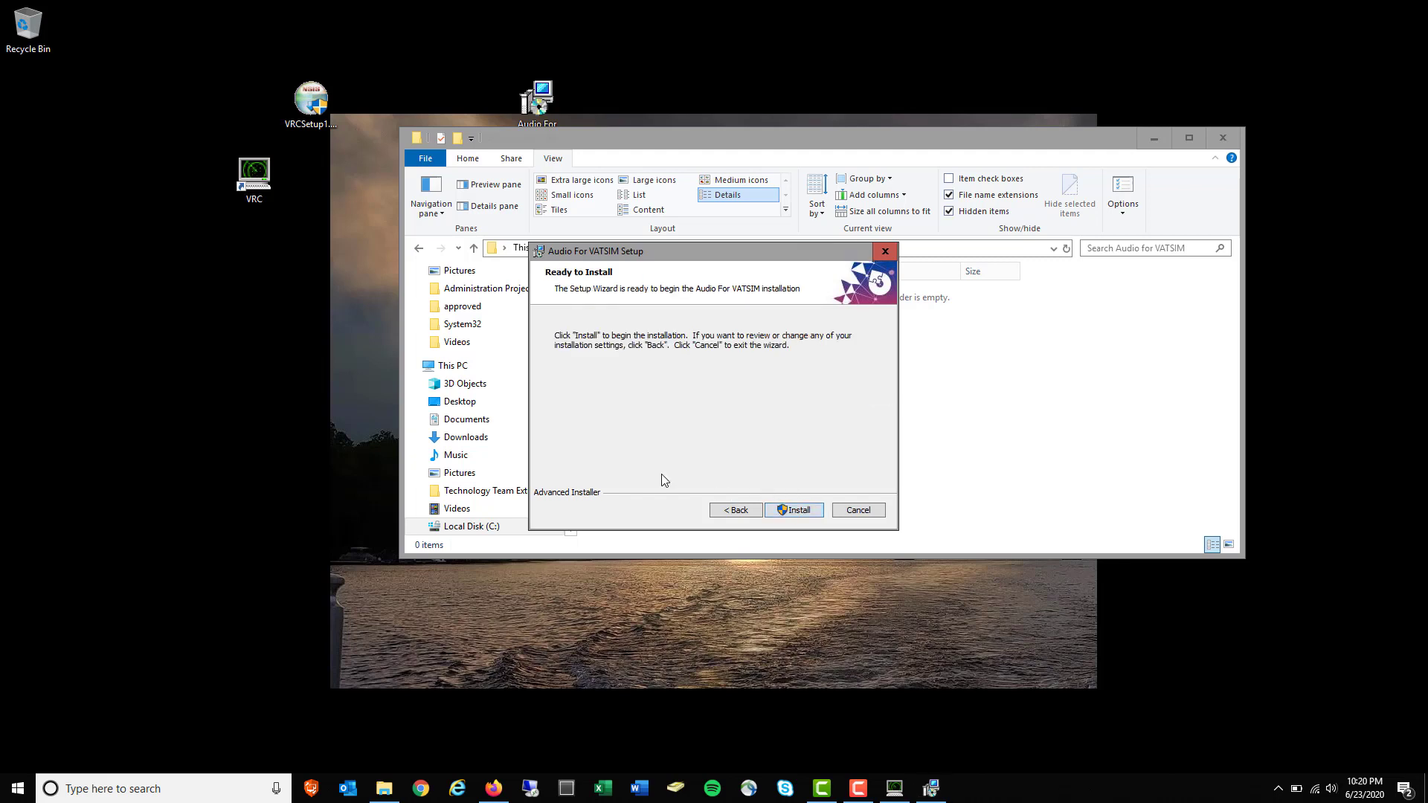
left_click(809, 510)
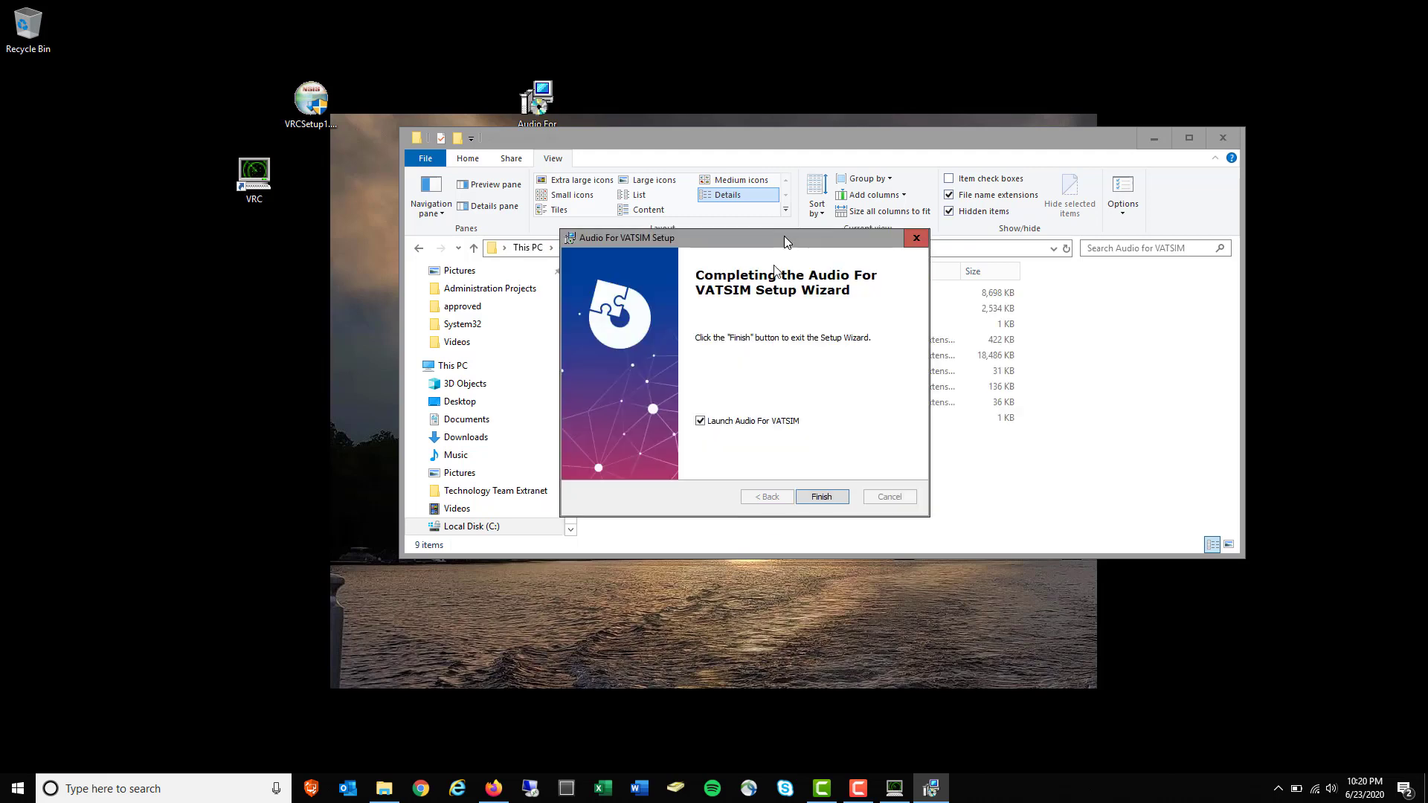
left_click(822, 496)
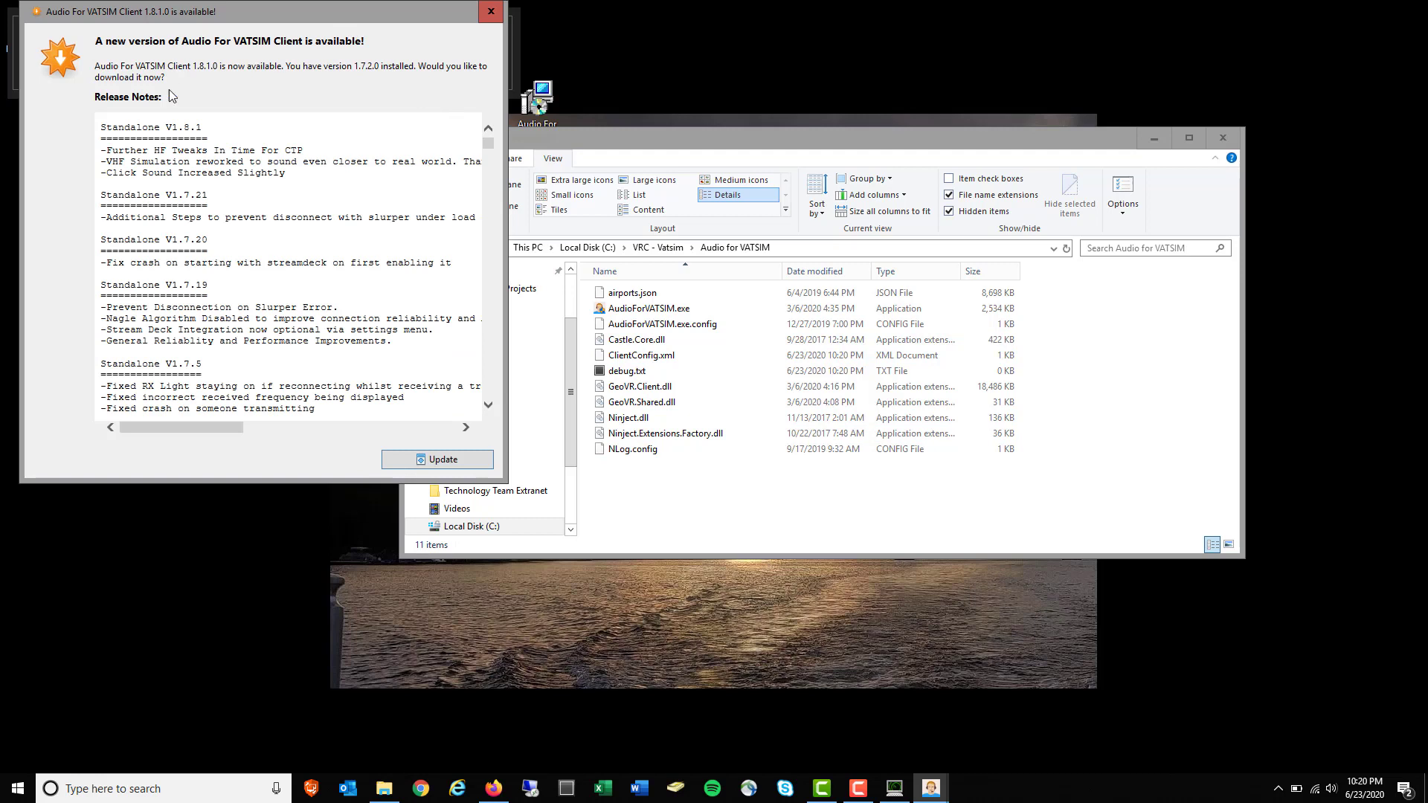
Accept the update prompt to download Audio For VATSIM 1.8.1.0
left_click(444, 461)
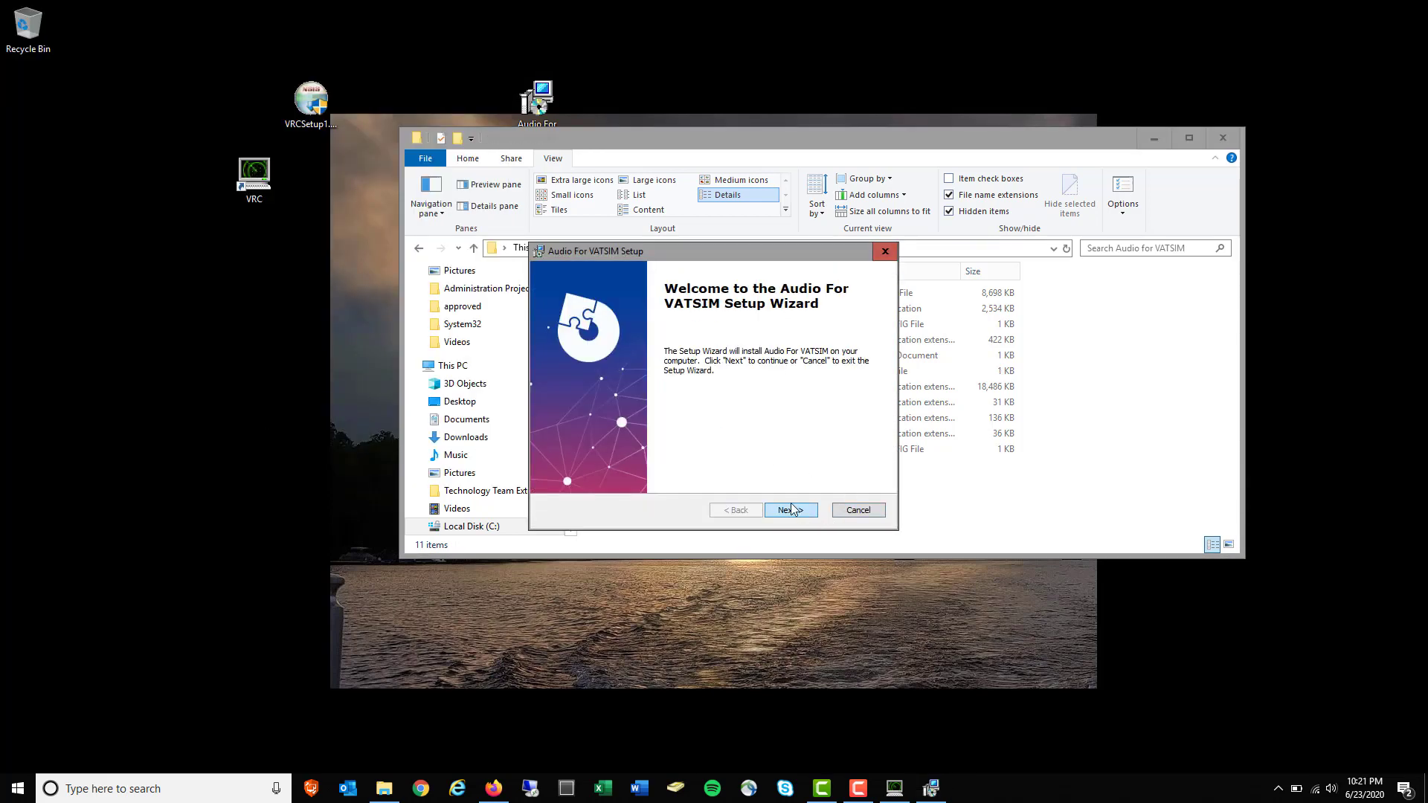
Advance the 1.8.1.0 setup wizard, keeping C:\VRC - Vatsim\Audio for VATSIM\ as the folder
left_click(792, 511)
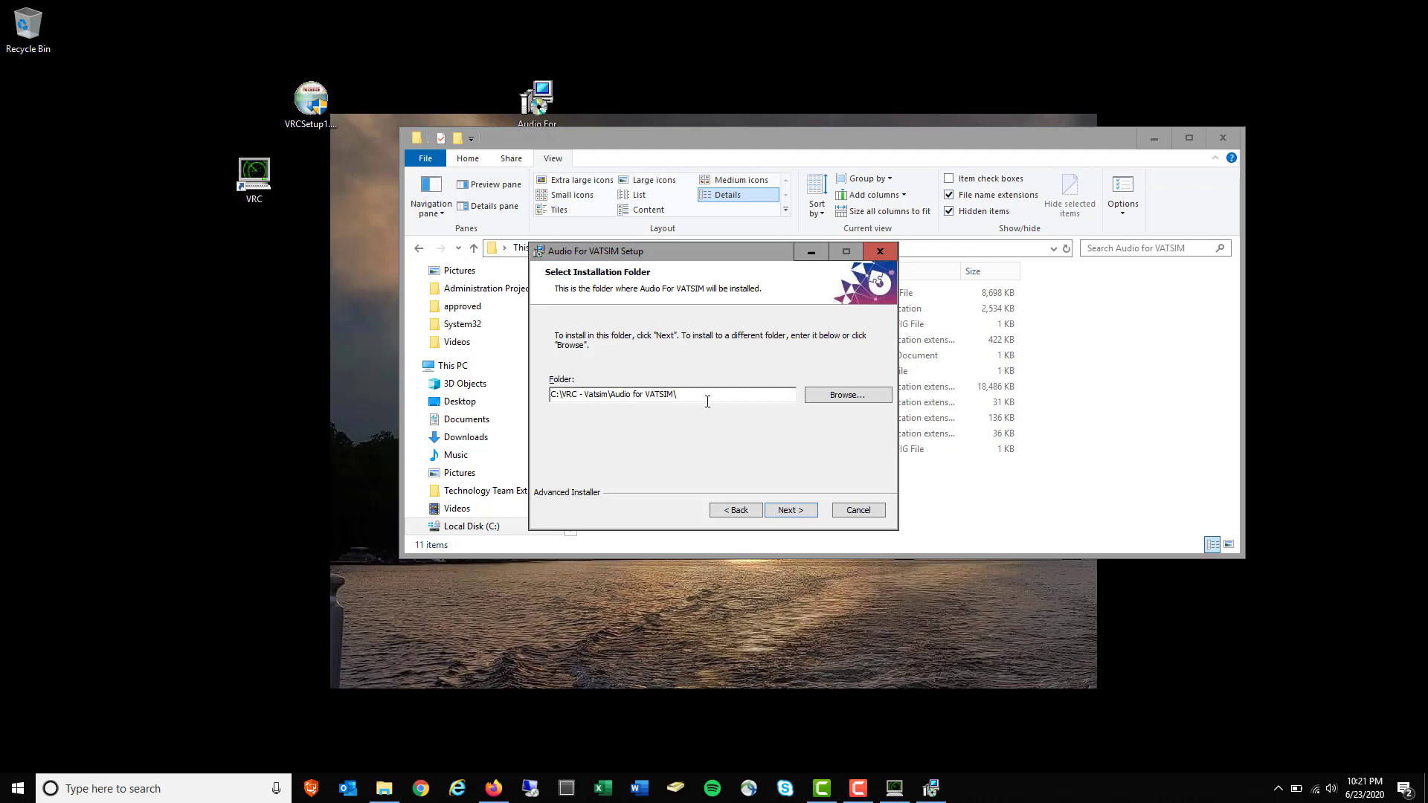
left_click(790, 511)
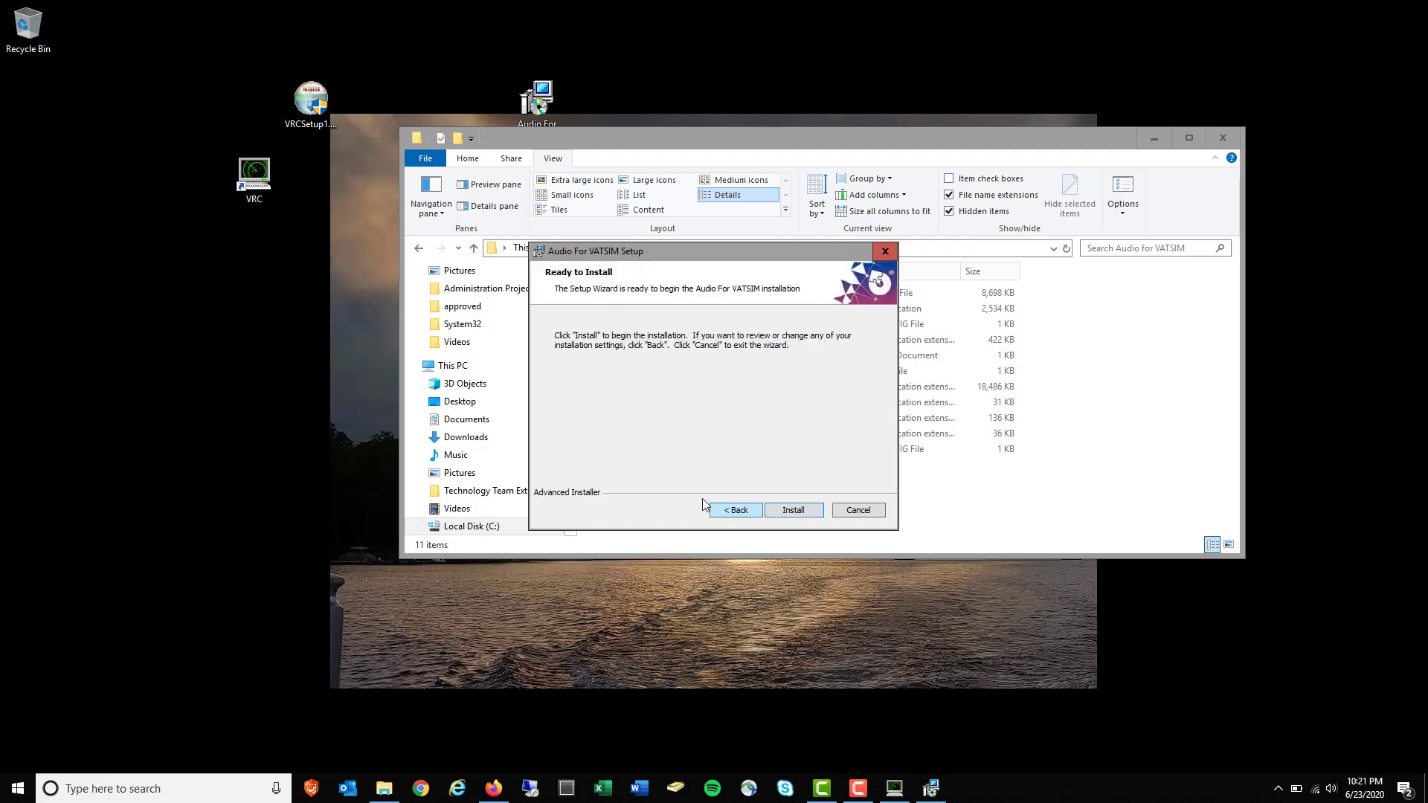
left_click(797, 510)
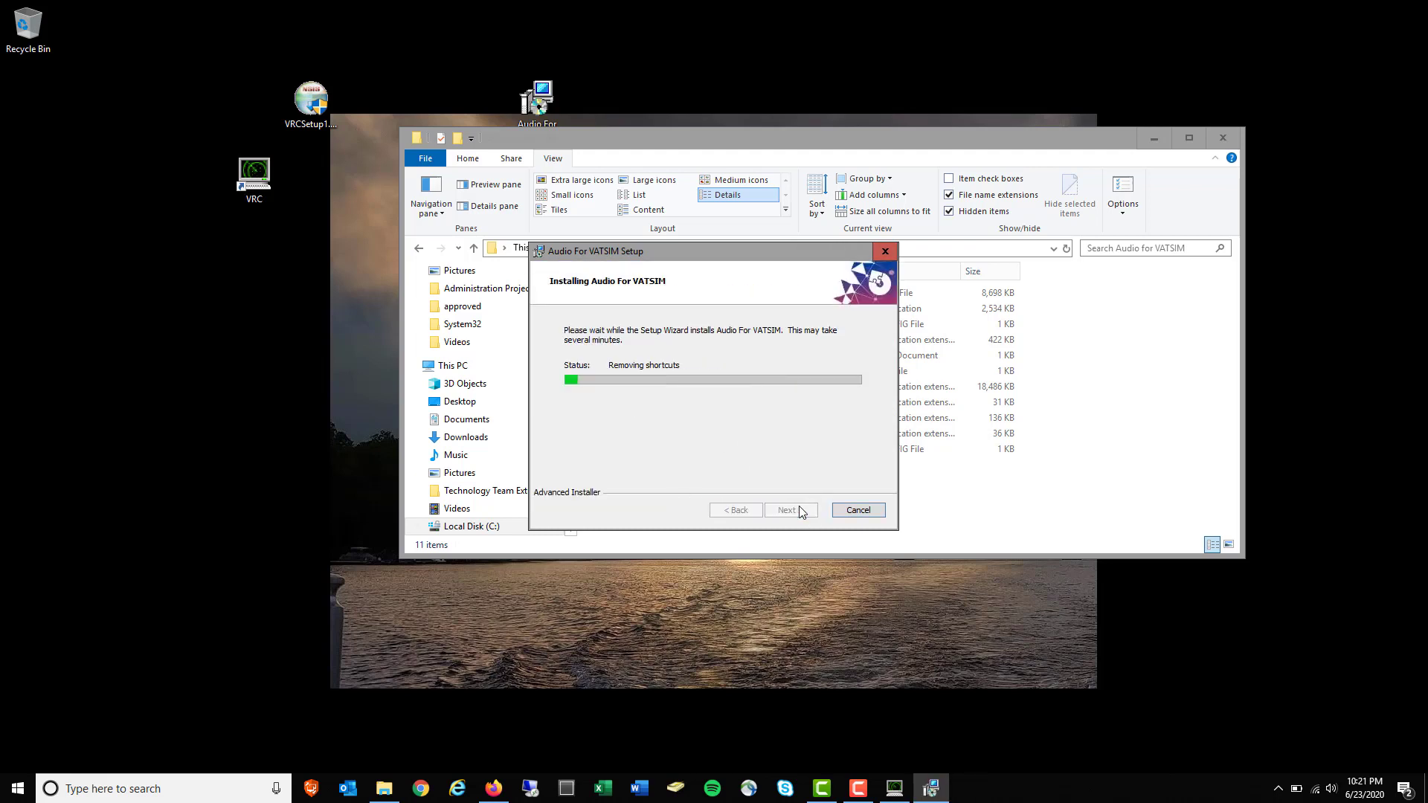
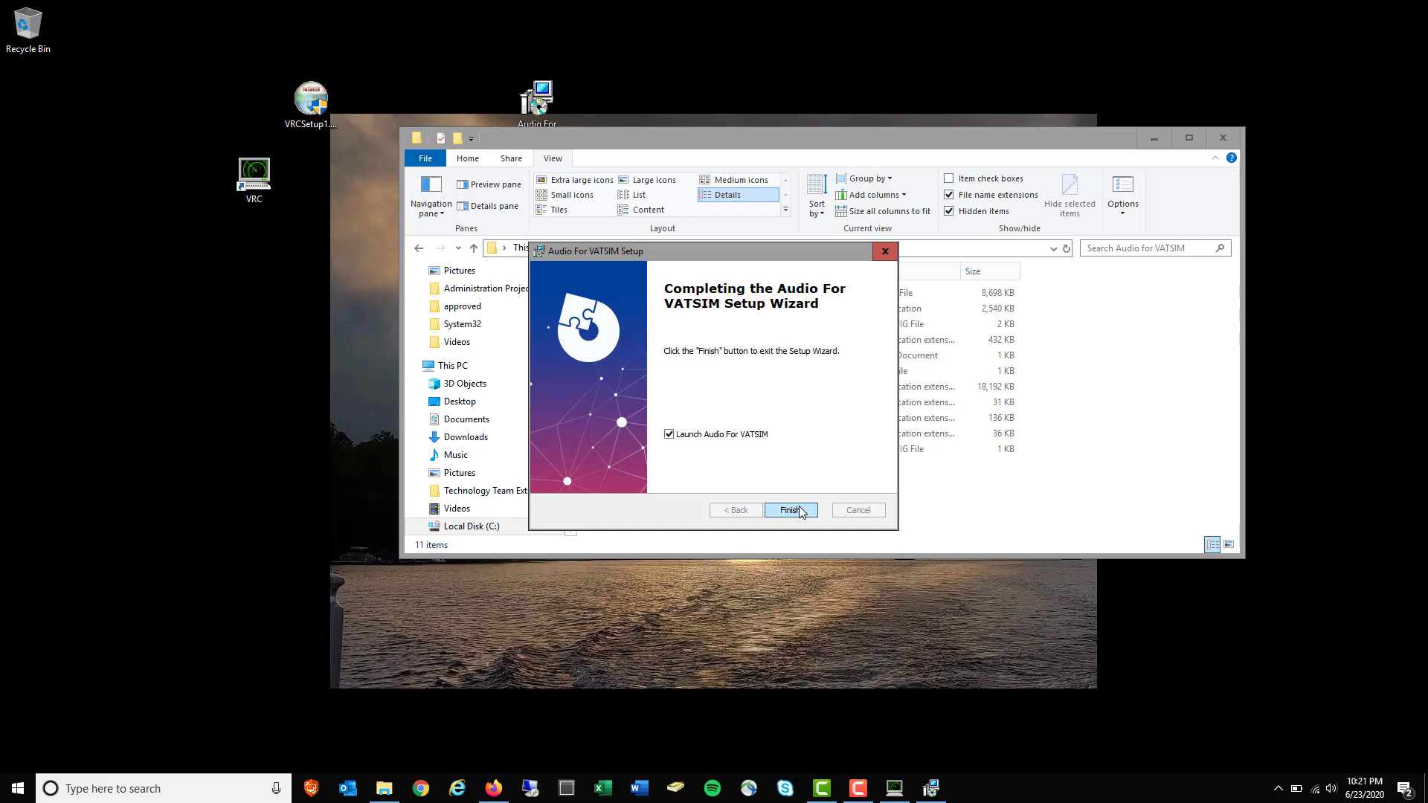
Finish setup to launch Audio for VATSIM, then delete the VRCSetup and Audio For VATSIM installers
left_click(791, 511)
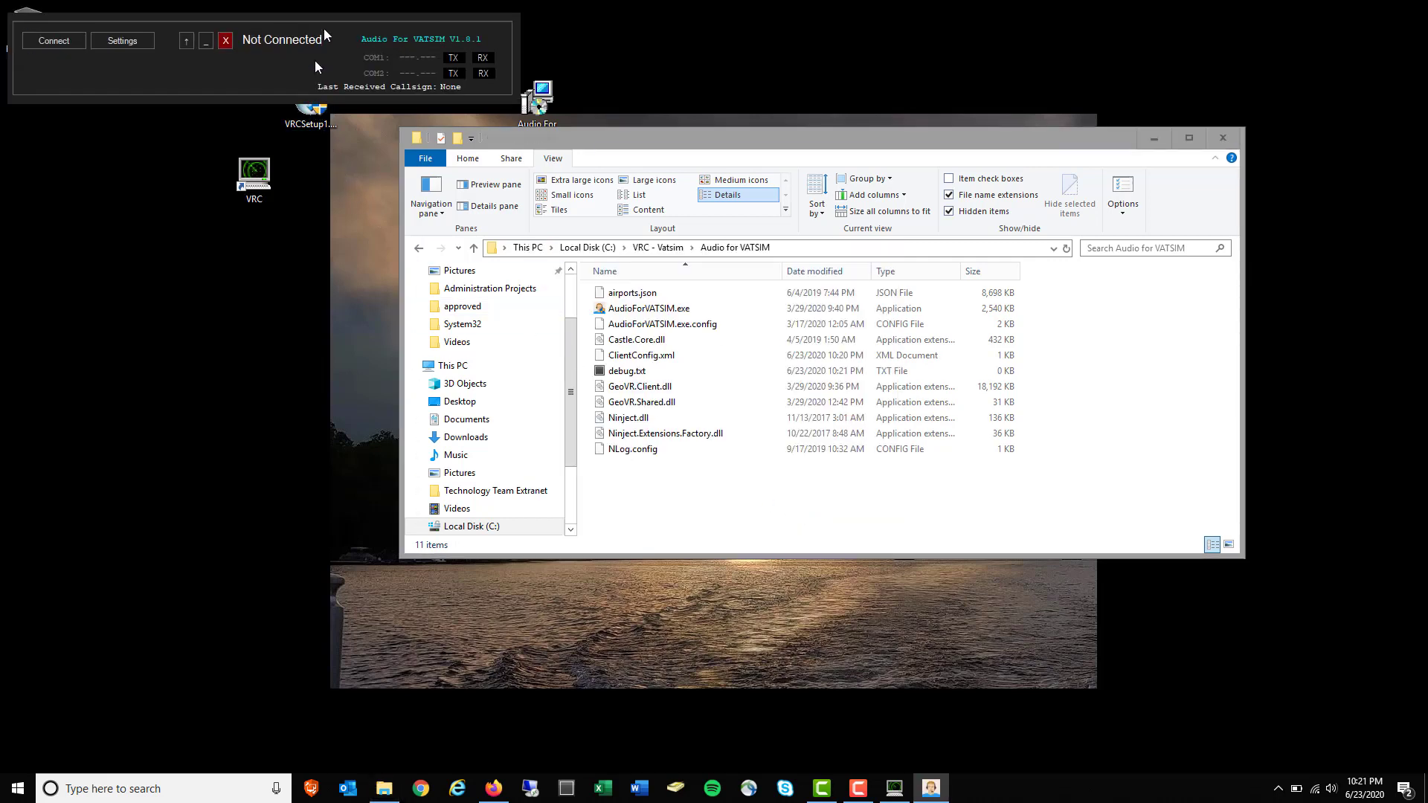
left_click_drag(315, 60, 400, 435)
left_click_drag(311, 101, 28, 26)
left_click_drag(537, 100, 28, 28)
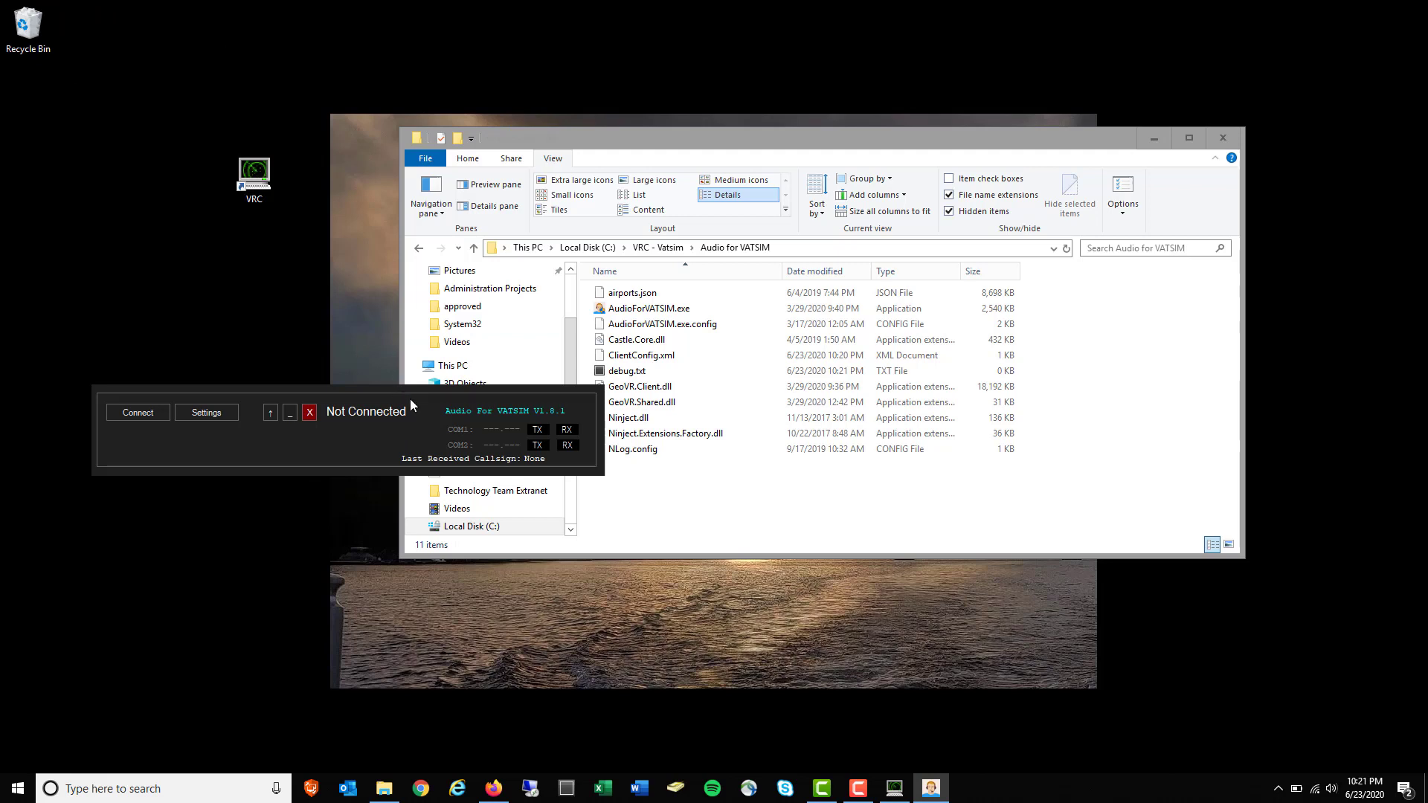
Rearrange the Audio for VATSIM and folder windows so both are visible
left_click_drag(421, 413, 781, 200)
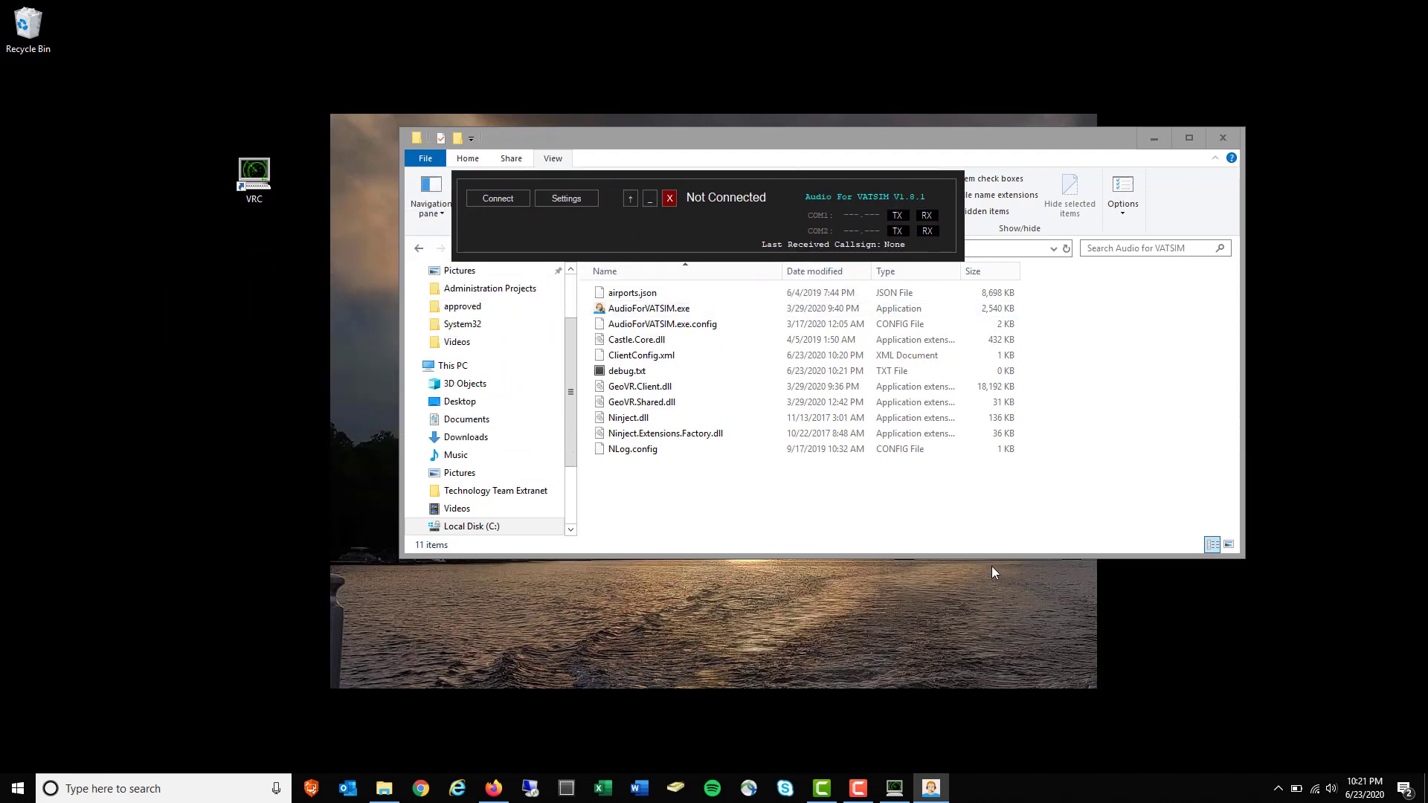
left_click(648, 197)
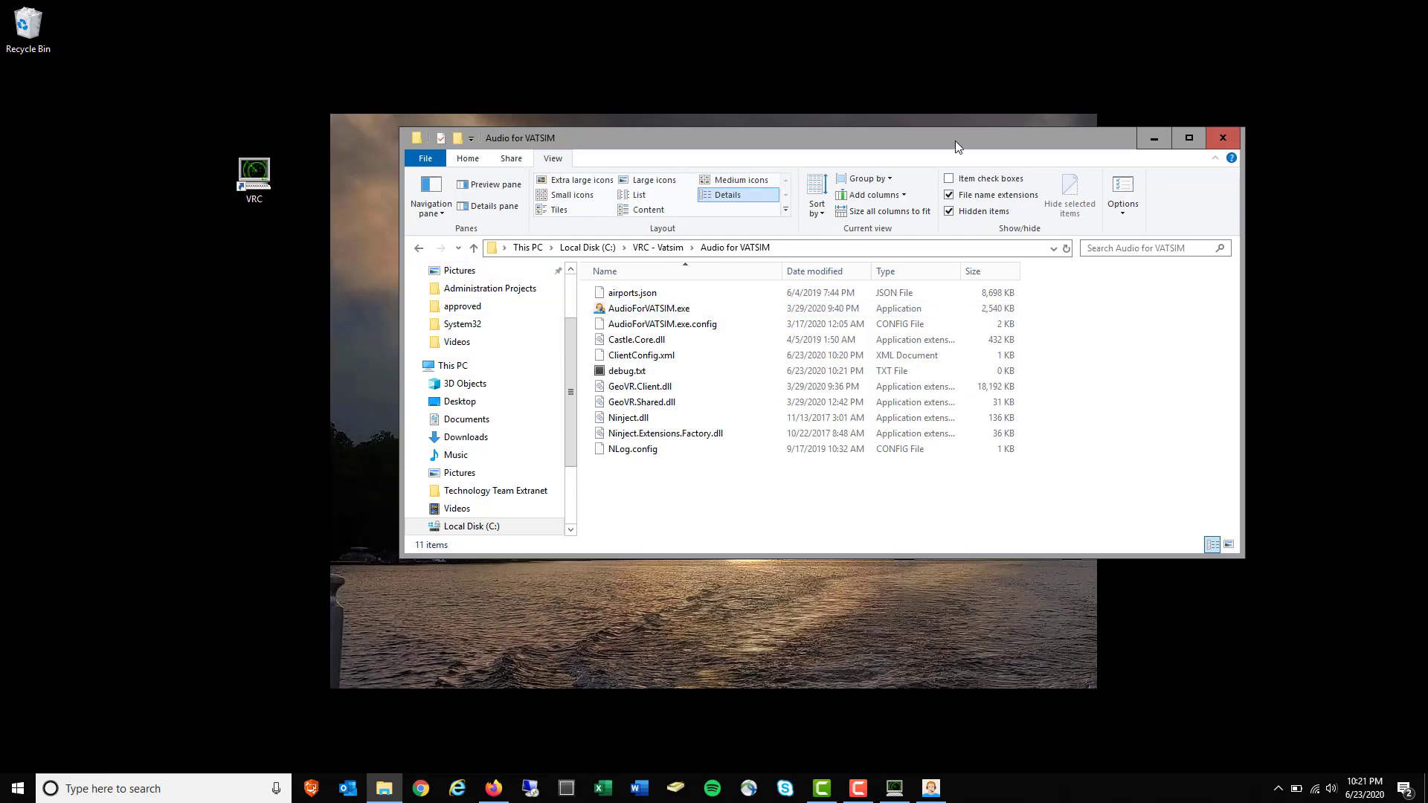
left_click_drag(955, 140, 919, 316)
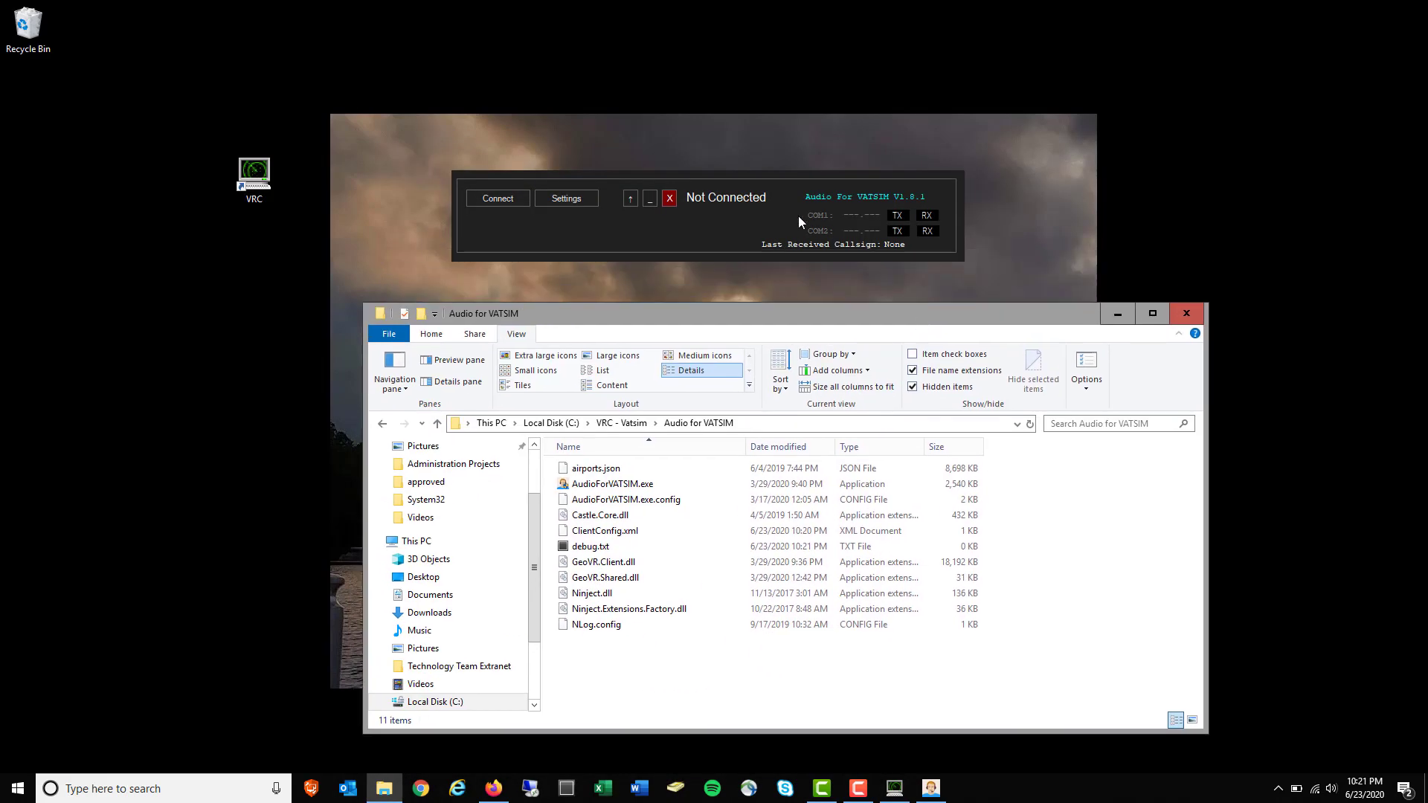
Send AudioForVATSIM.exe to the desktop as a shortcut
right_click(604, 487)
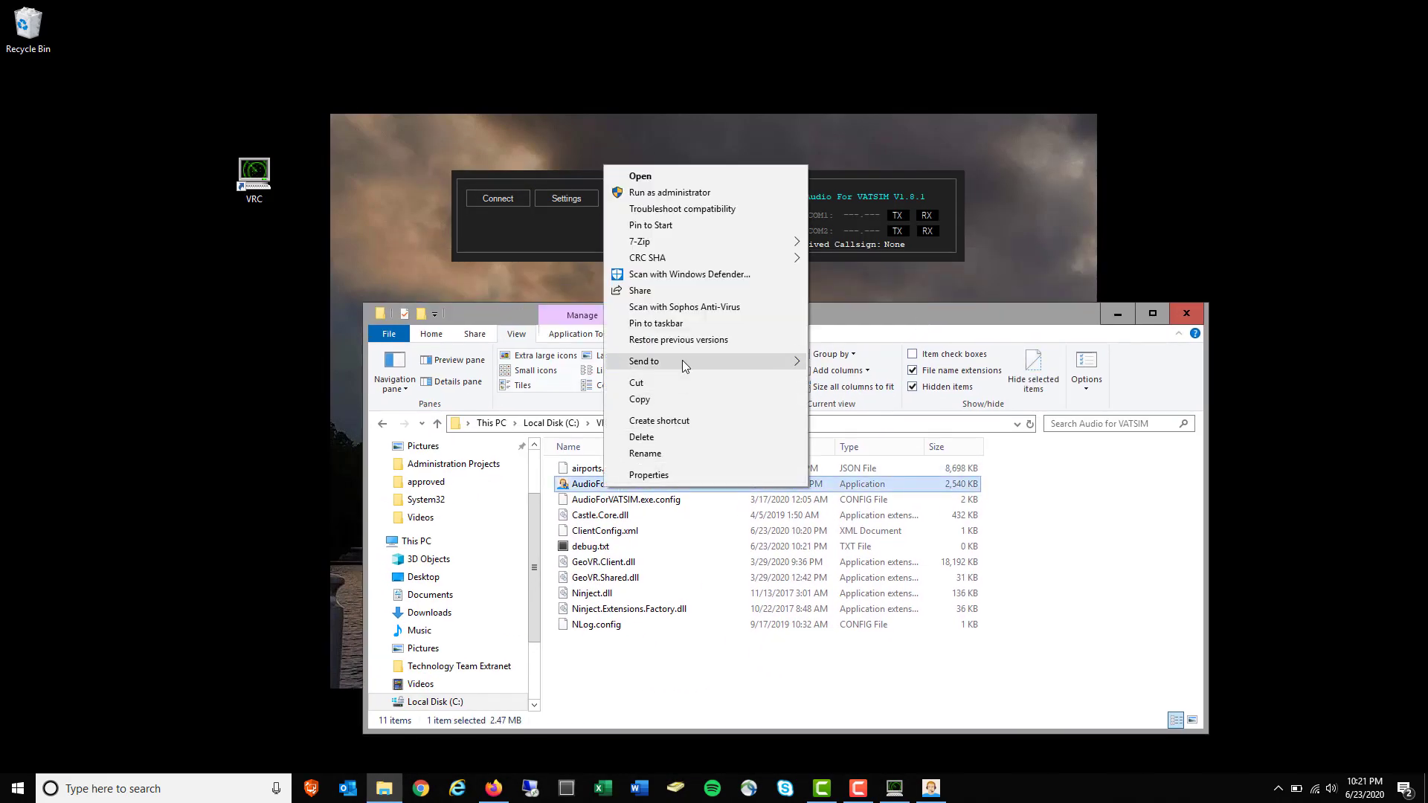
mouse_move(698, 361)
left_click(902, 396)
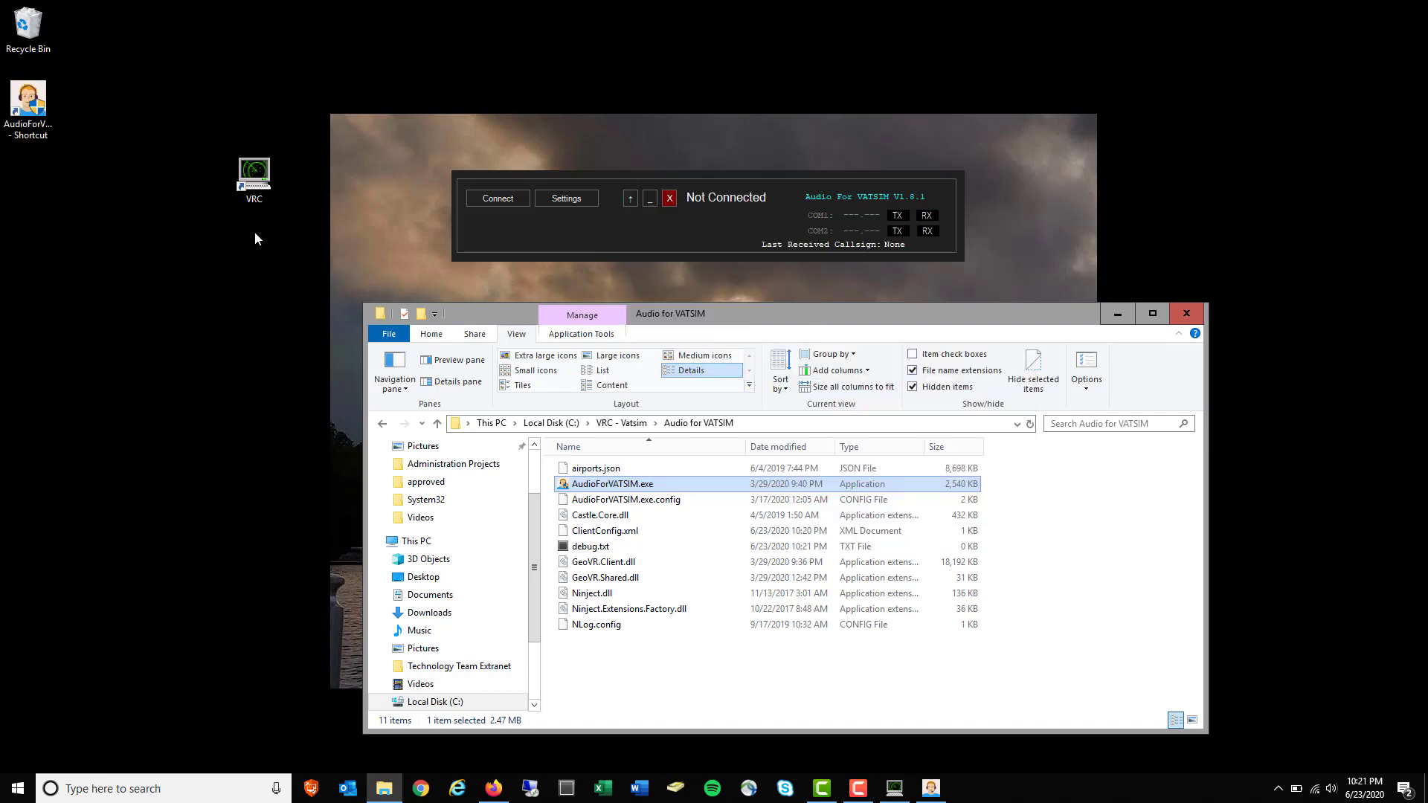
Rename the shortcut to AudioForVATSIM, place VRC beside it, and minimize the folder
left_click(35, 111)
right_click(36, 111)
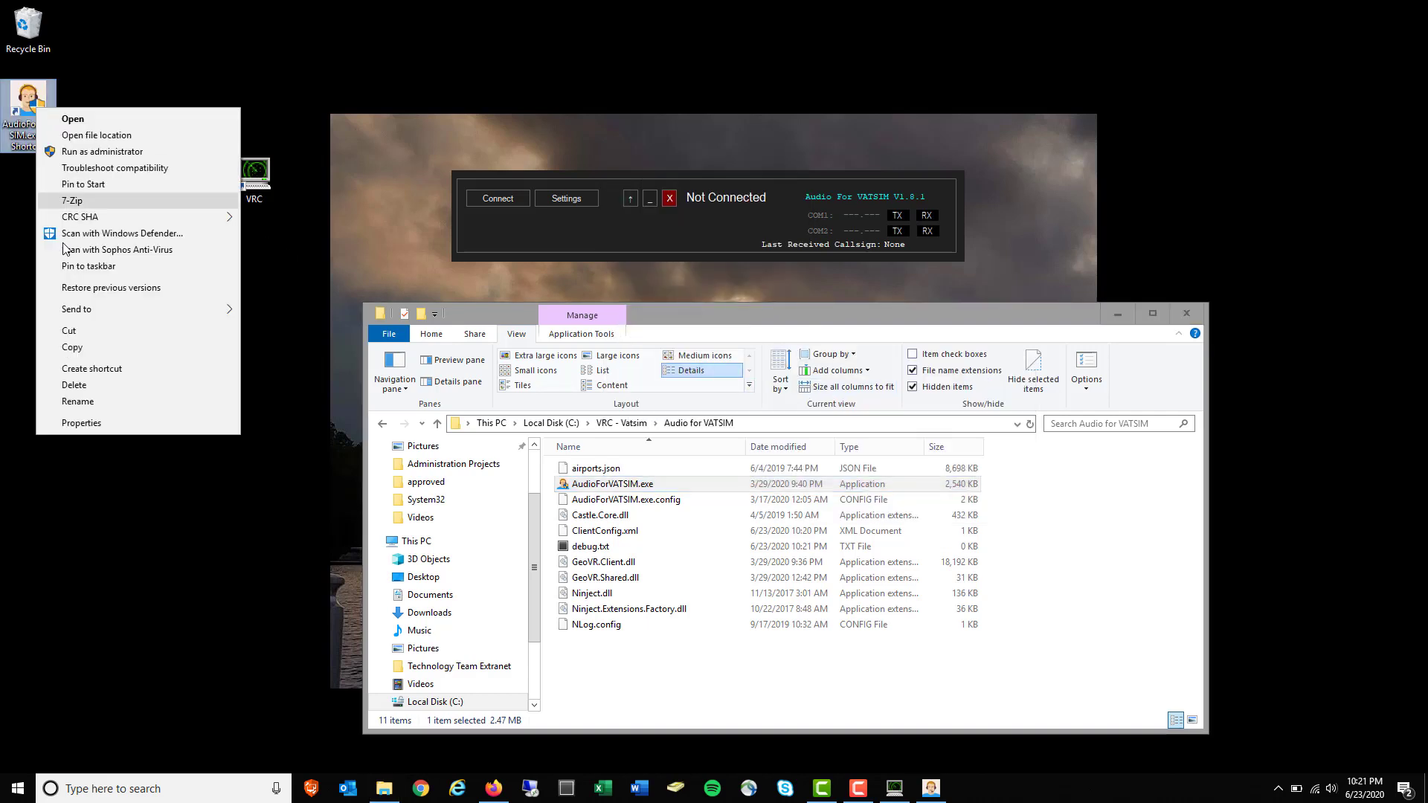
left_click(96, 403)
key("shift+Left")
key("shift+Left")
key("shift+Left")
key("shift+Left")
key("shift+Left")
key("shift+Left")
key("shift+Left")
key("shift+Left")
key("shift+Left")
key("shift+Left")
key("shift+Left")
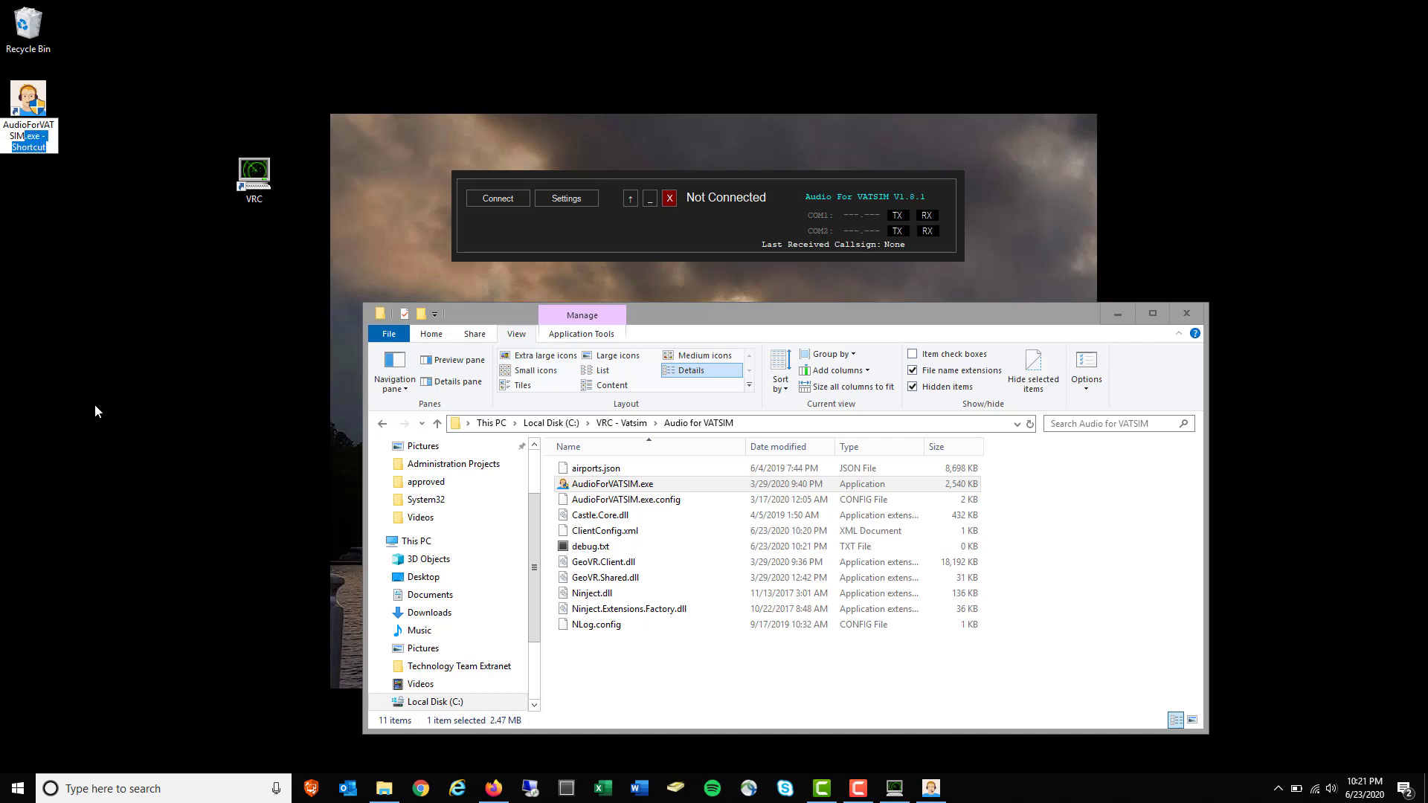
key("BackSpace")
key("Return")
left_click_drag(254, 177, 84, 104)
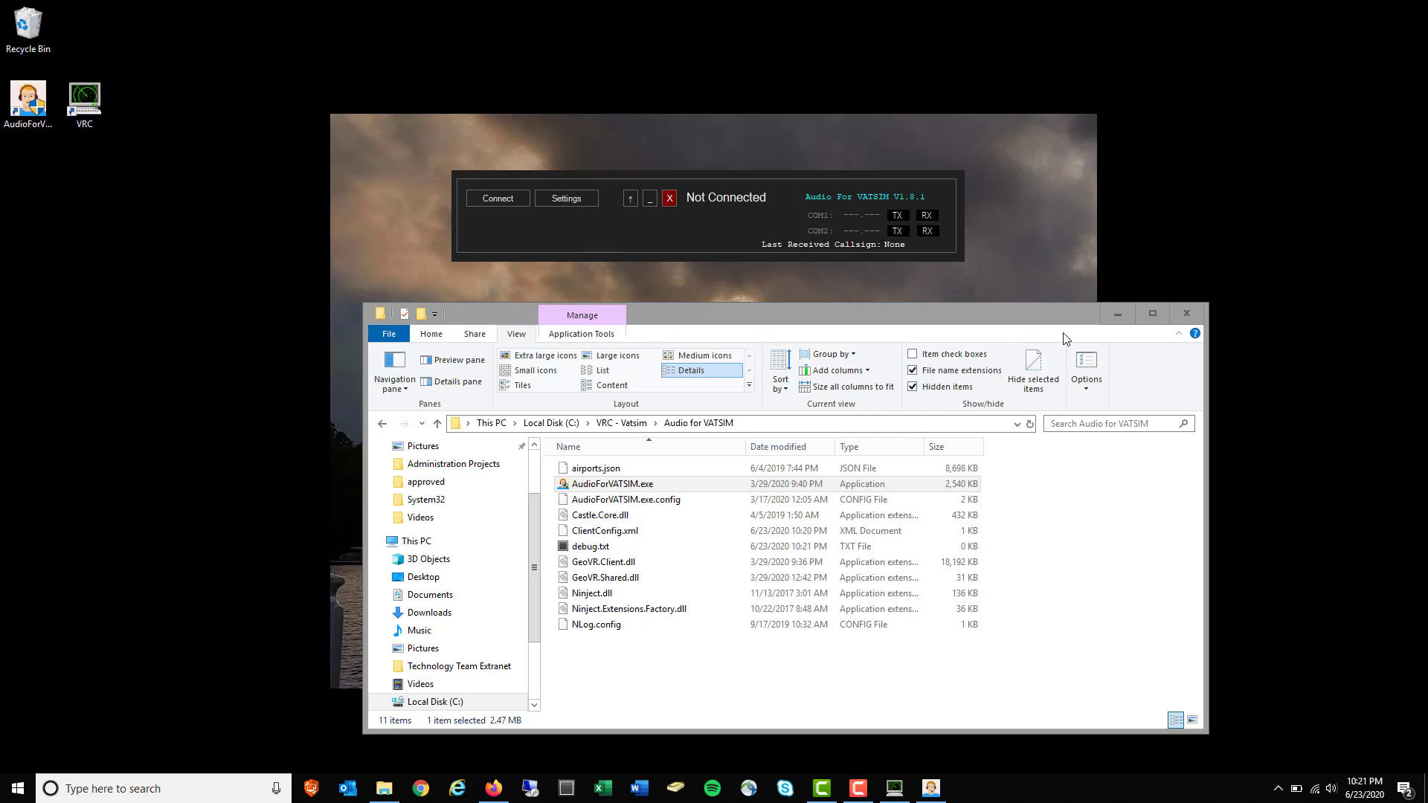
left_click(1118, 314)
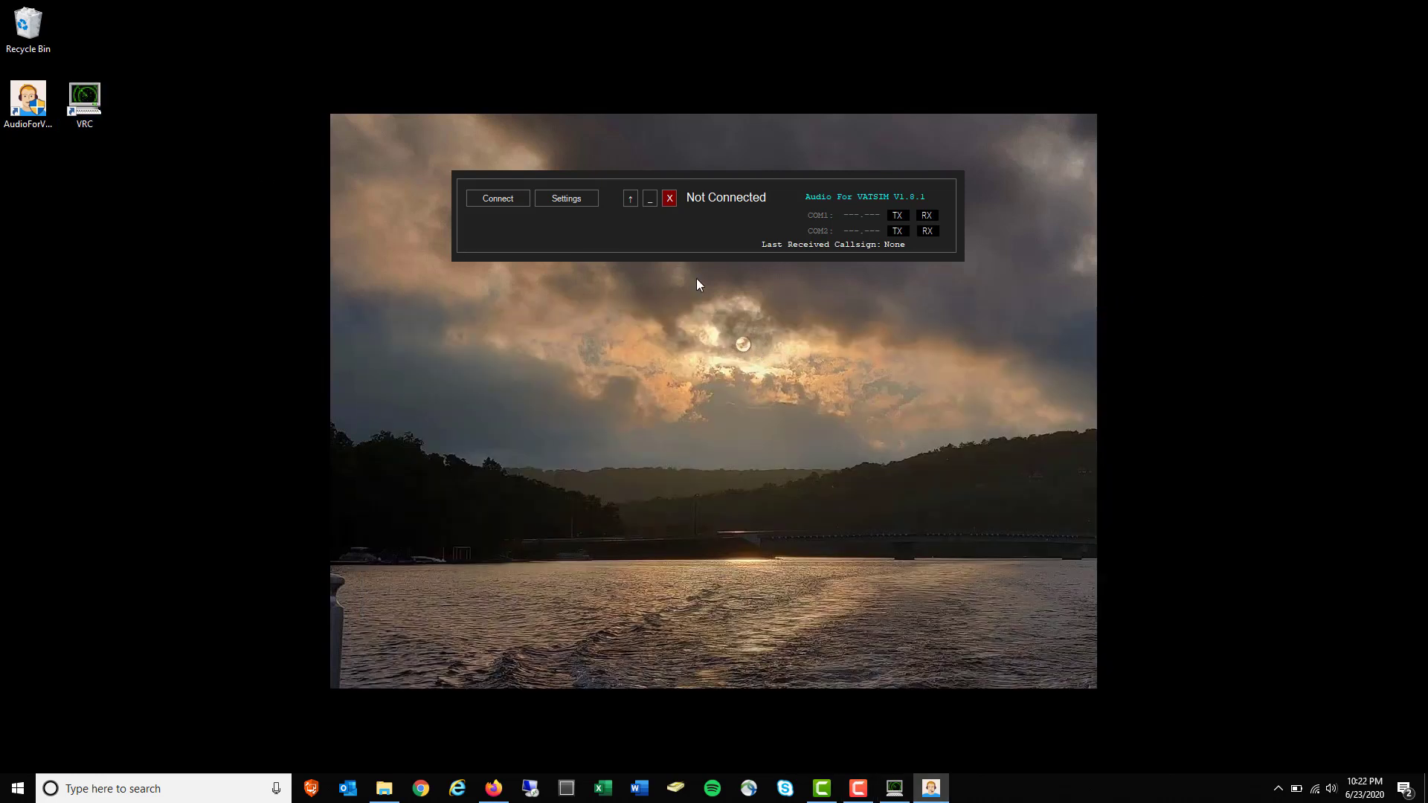
Open AFV Settings, then check the Step 5 settings example in Firefox's VRC docs
left_click(586, 198)
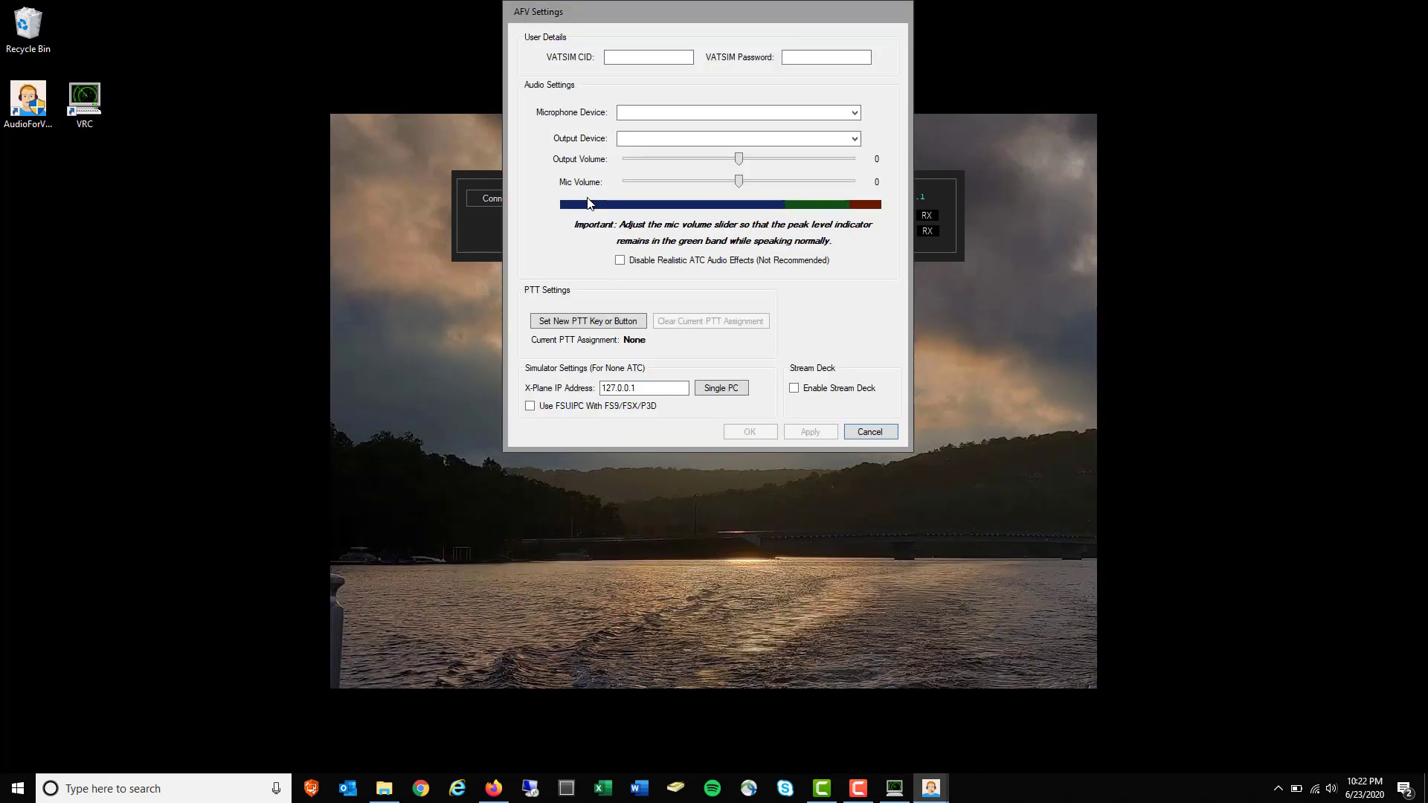
left_click(494, 789)
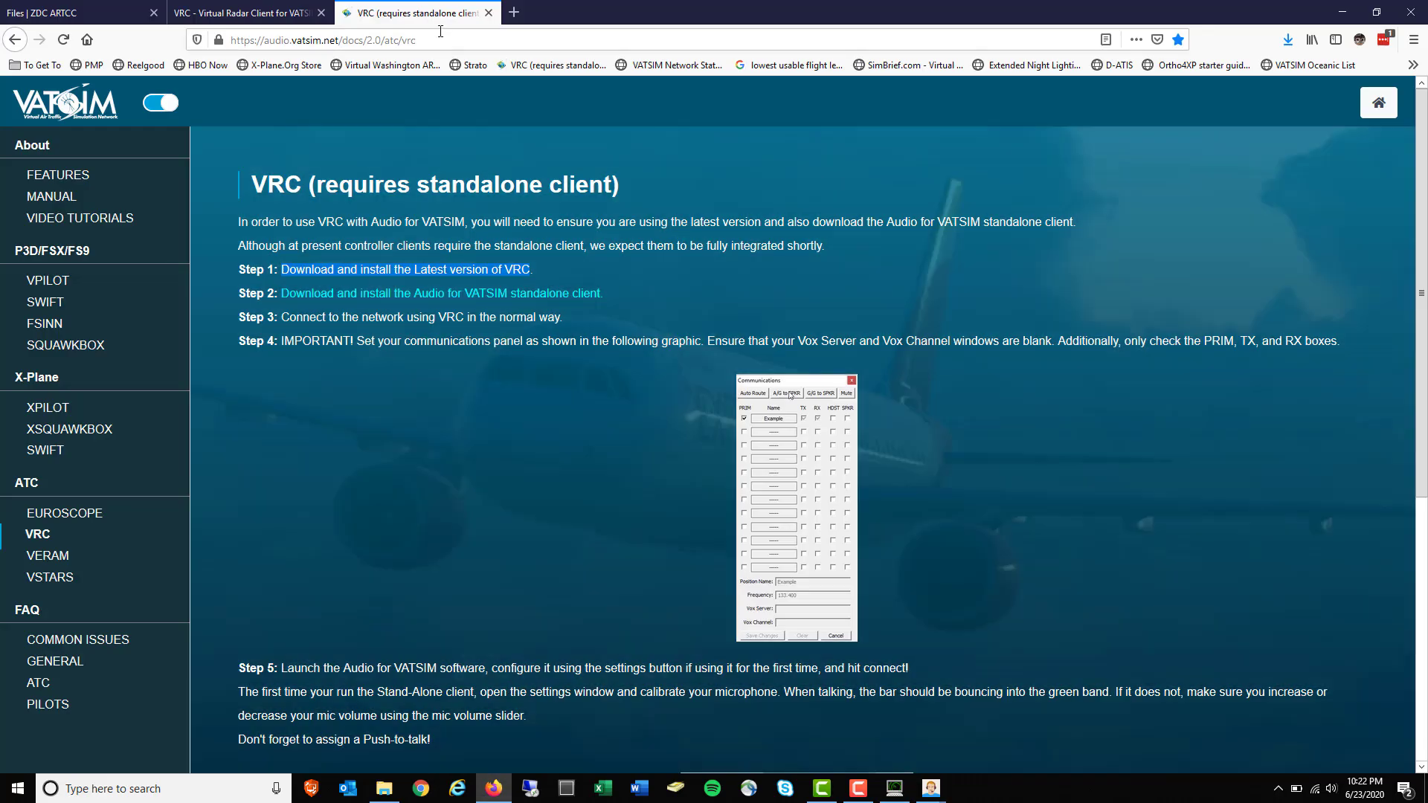
scroll(613, 497, "down", 3)
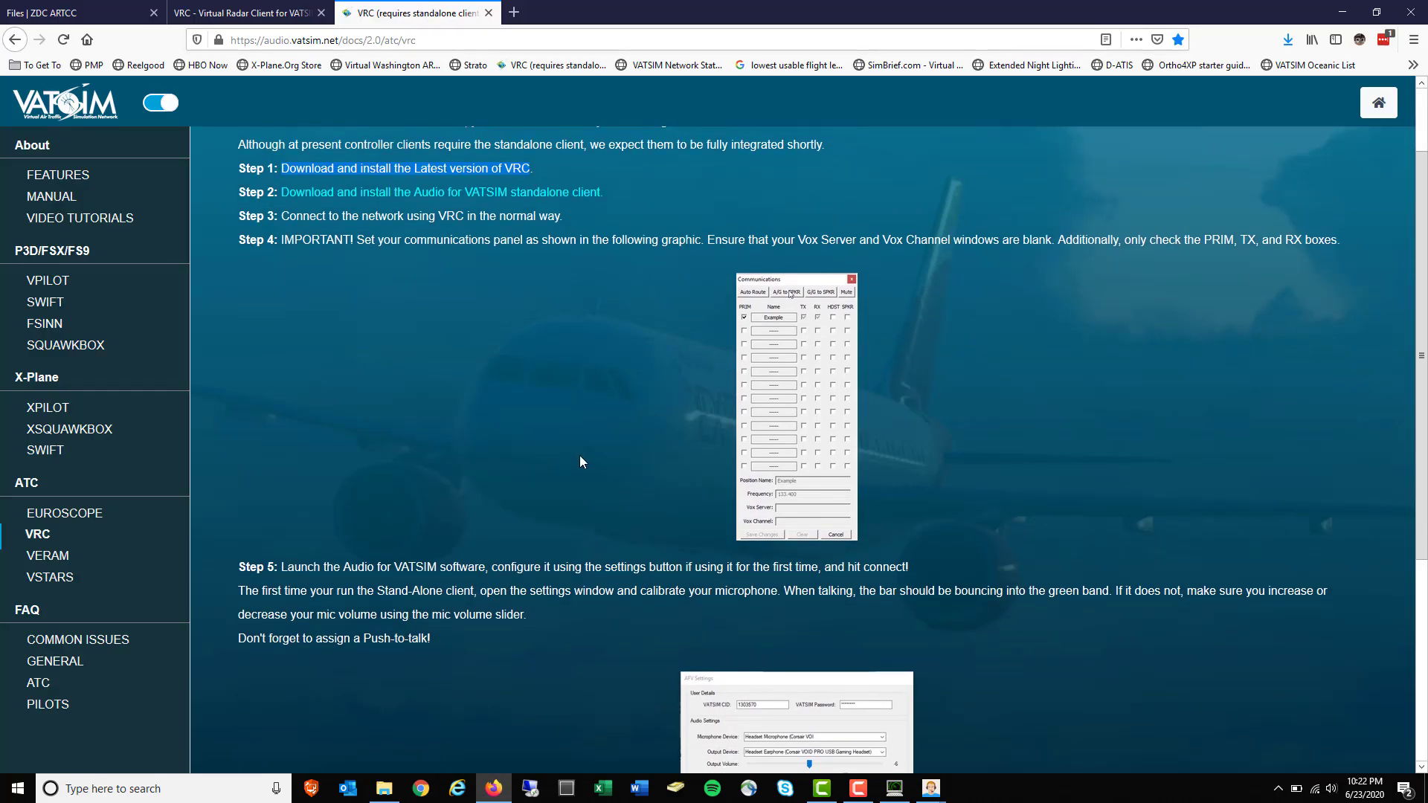
scroll(581, 461, "down", 1)
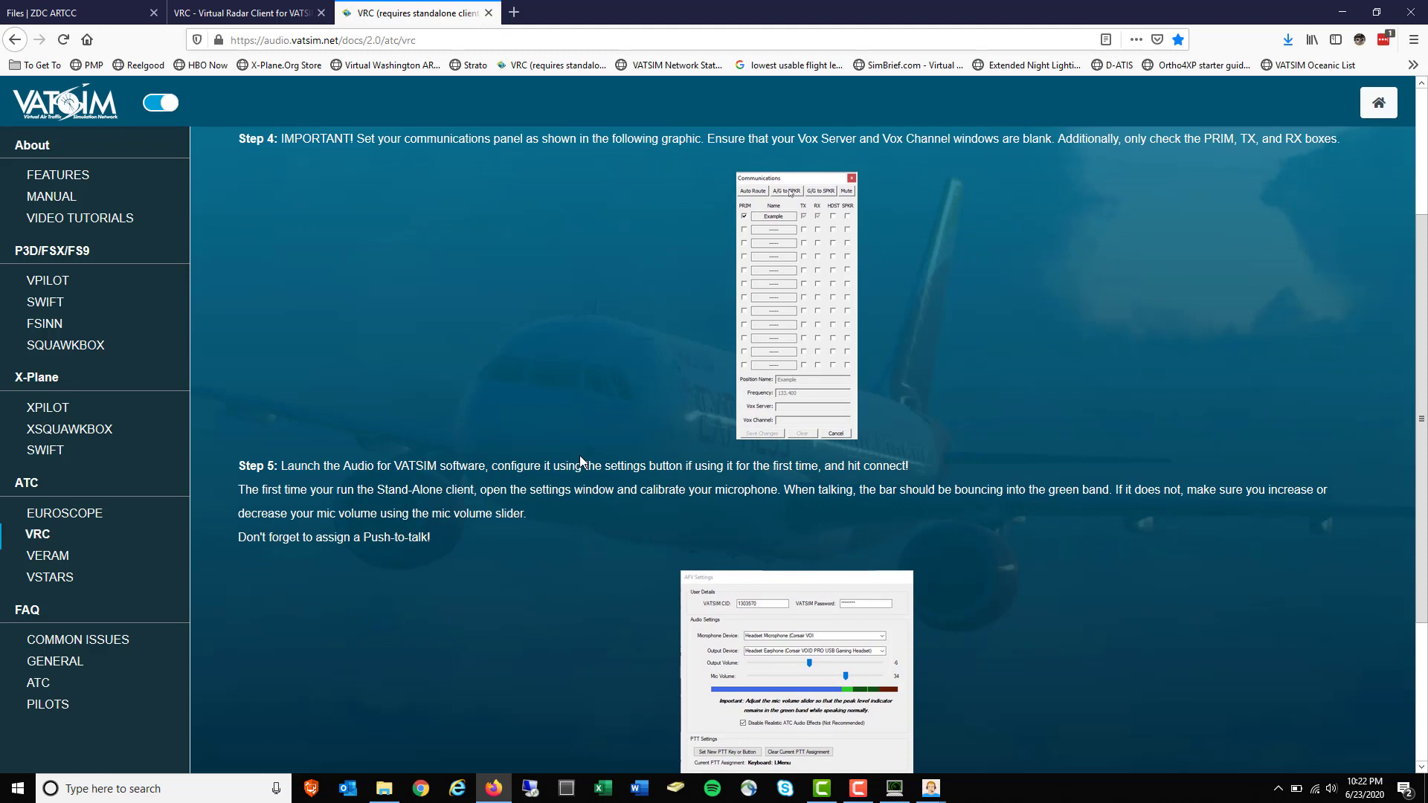
scroll(570, 589, "down", 1)
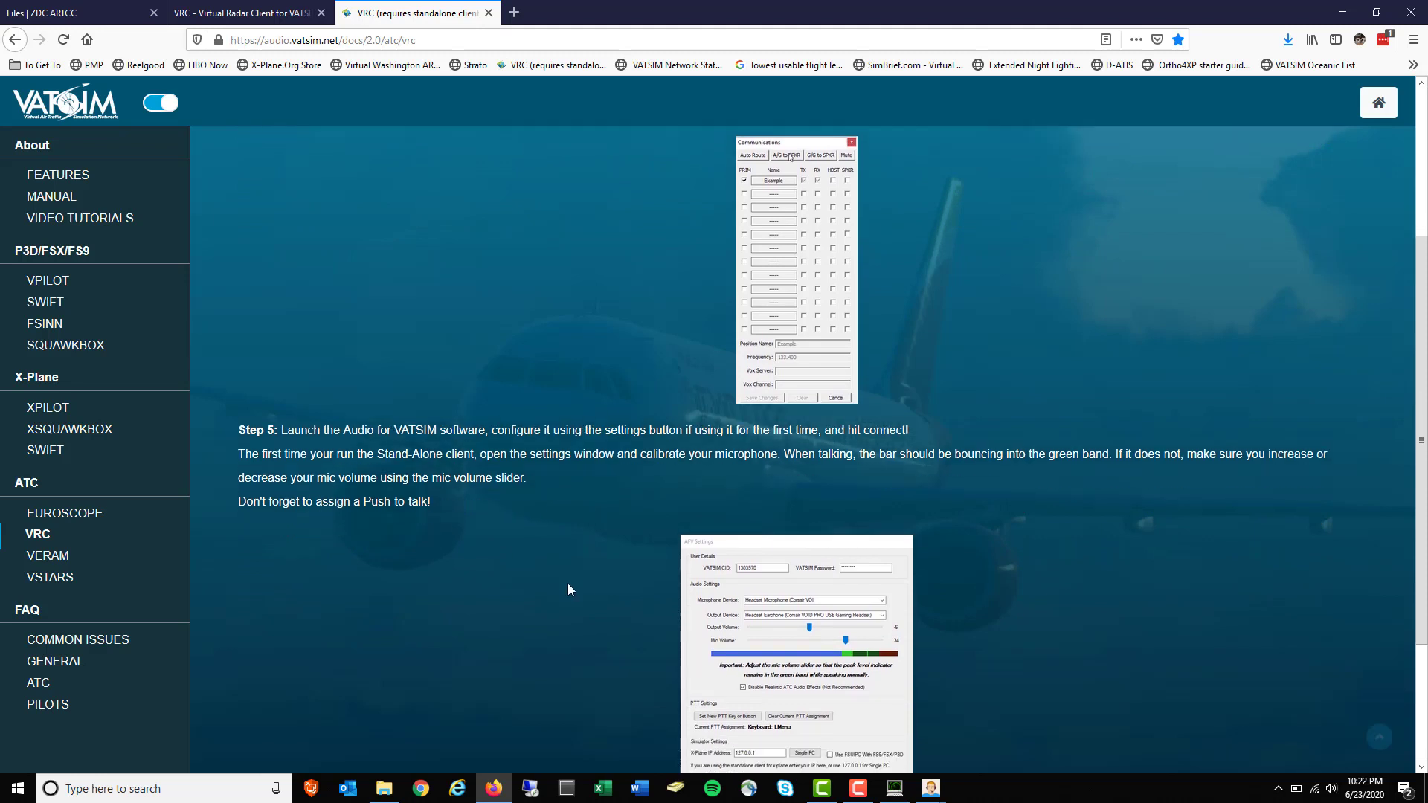
scroll(568, 590, "down", 3)
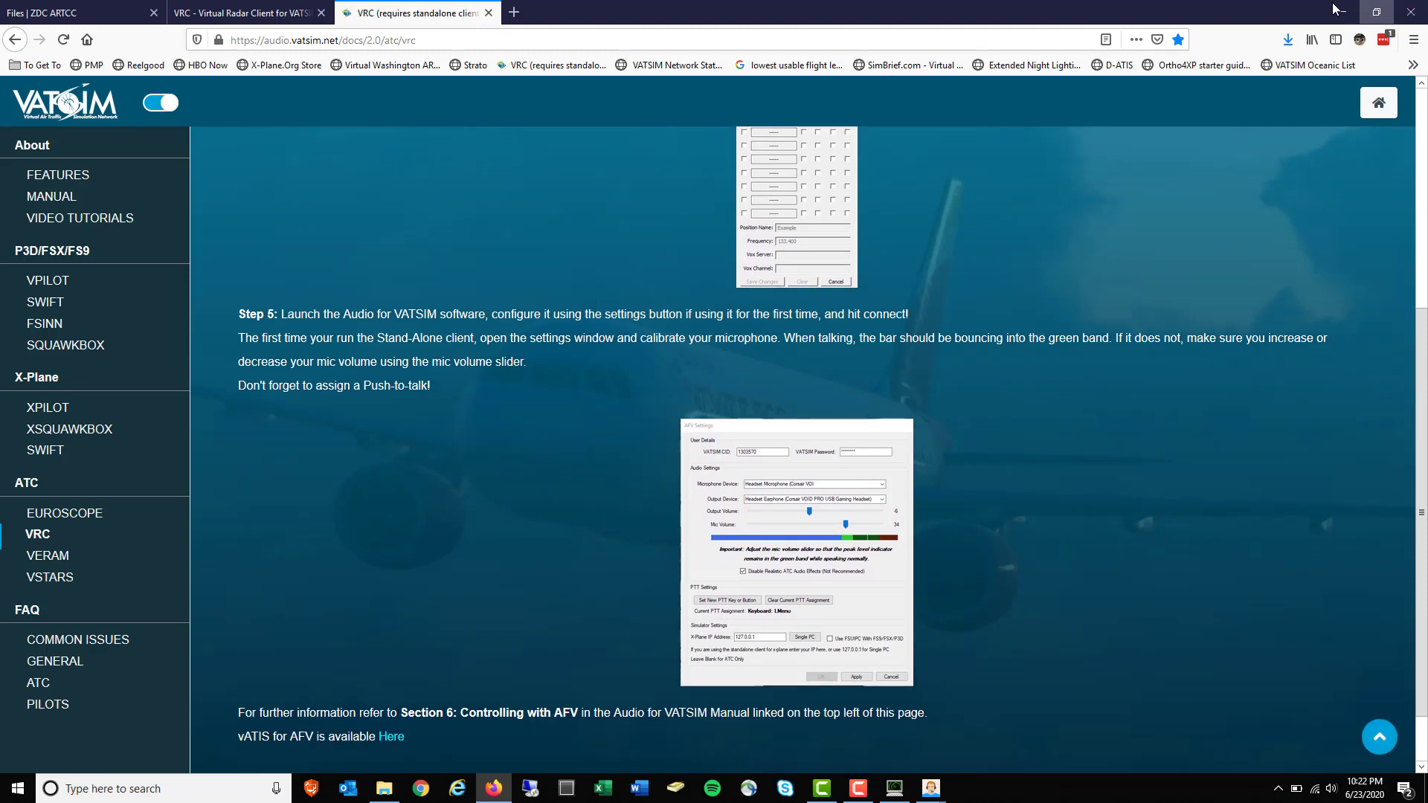
left_click(1337, 11)
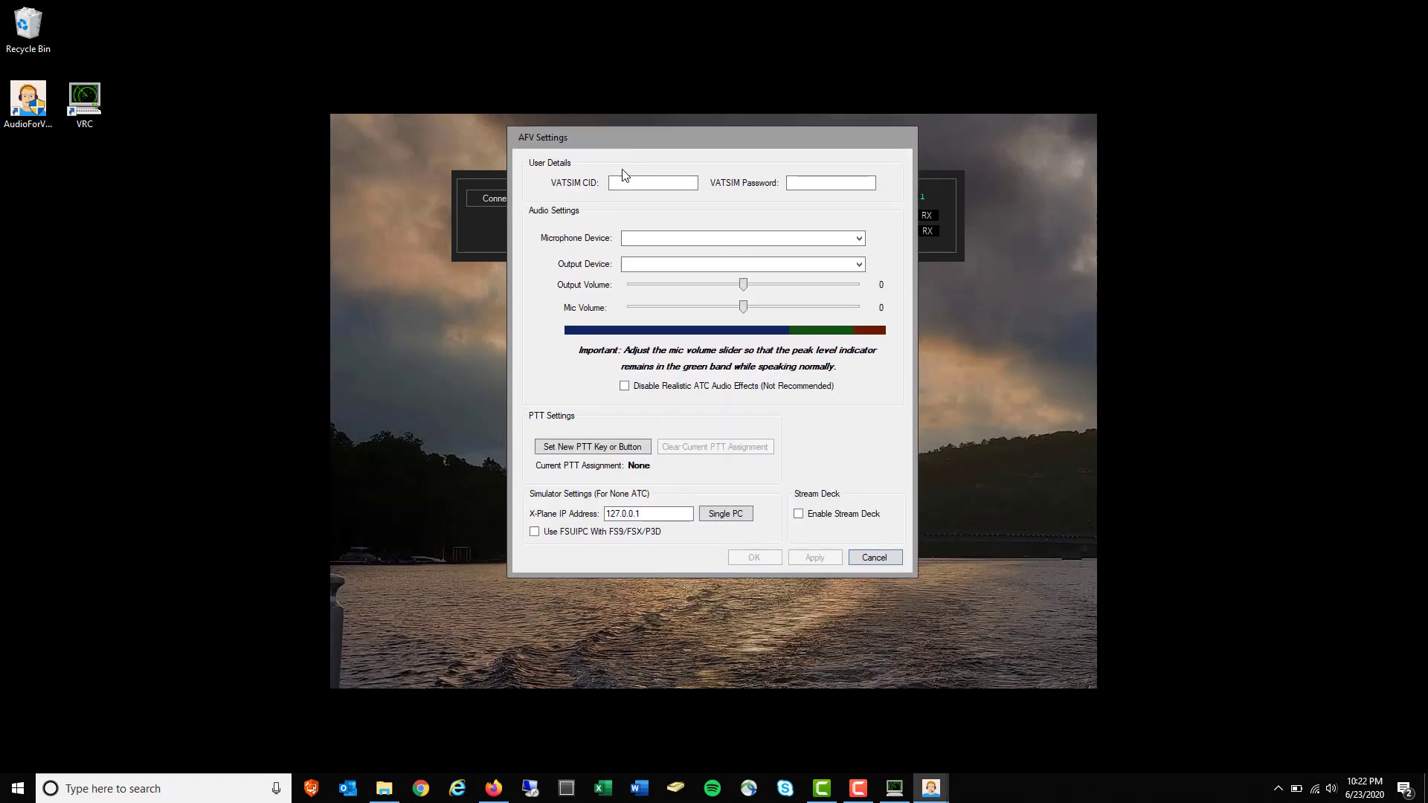
Enter the VATSIM member ID and password, and choose Conexant ISST microphone and speakers
left_click(629, 182)
type("1236623")
key("Tab")
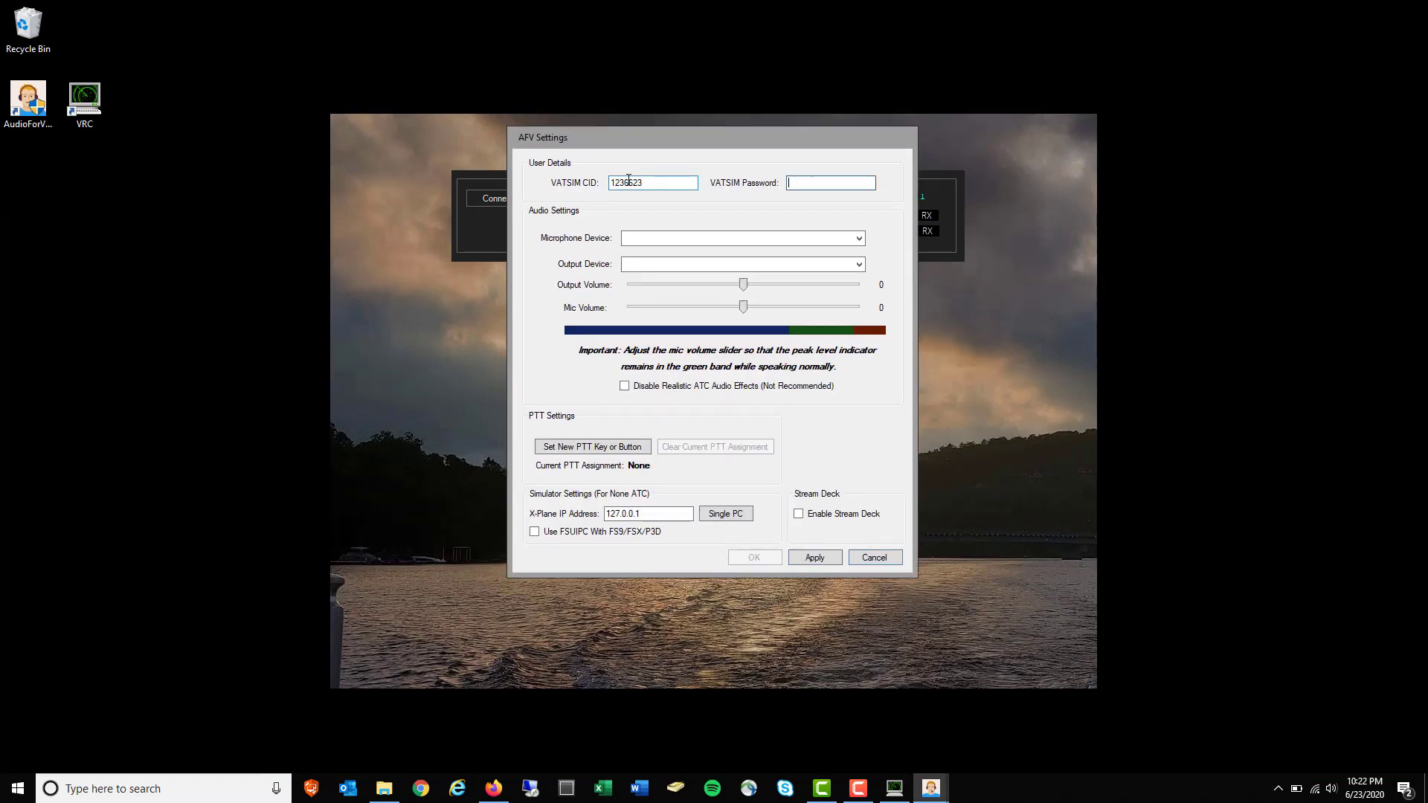
key("ctrl+v")
left_click(859, 238)
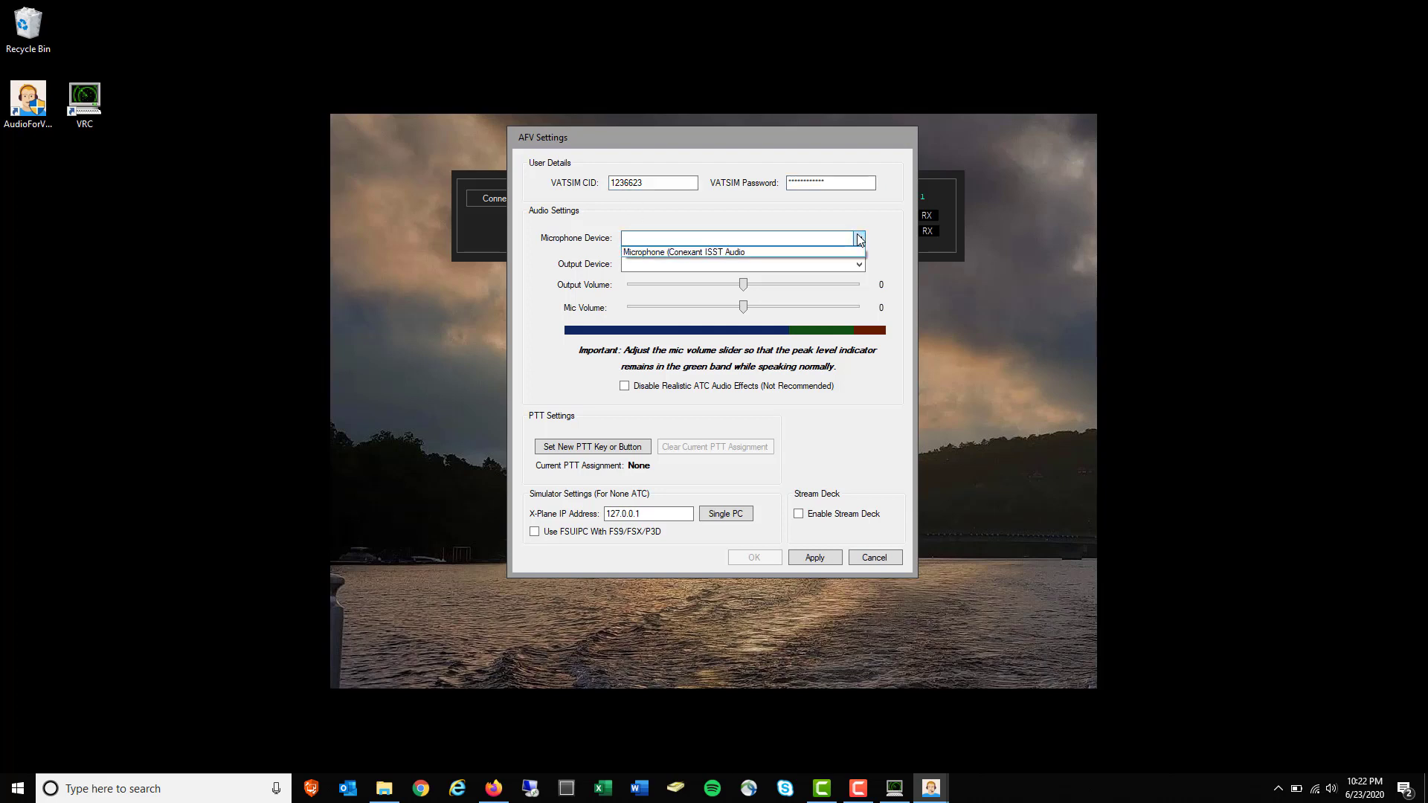
left_click(752, 252)
left_click(669, 266)
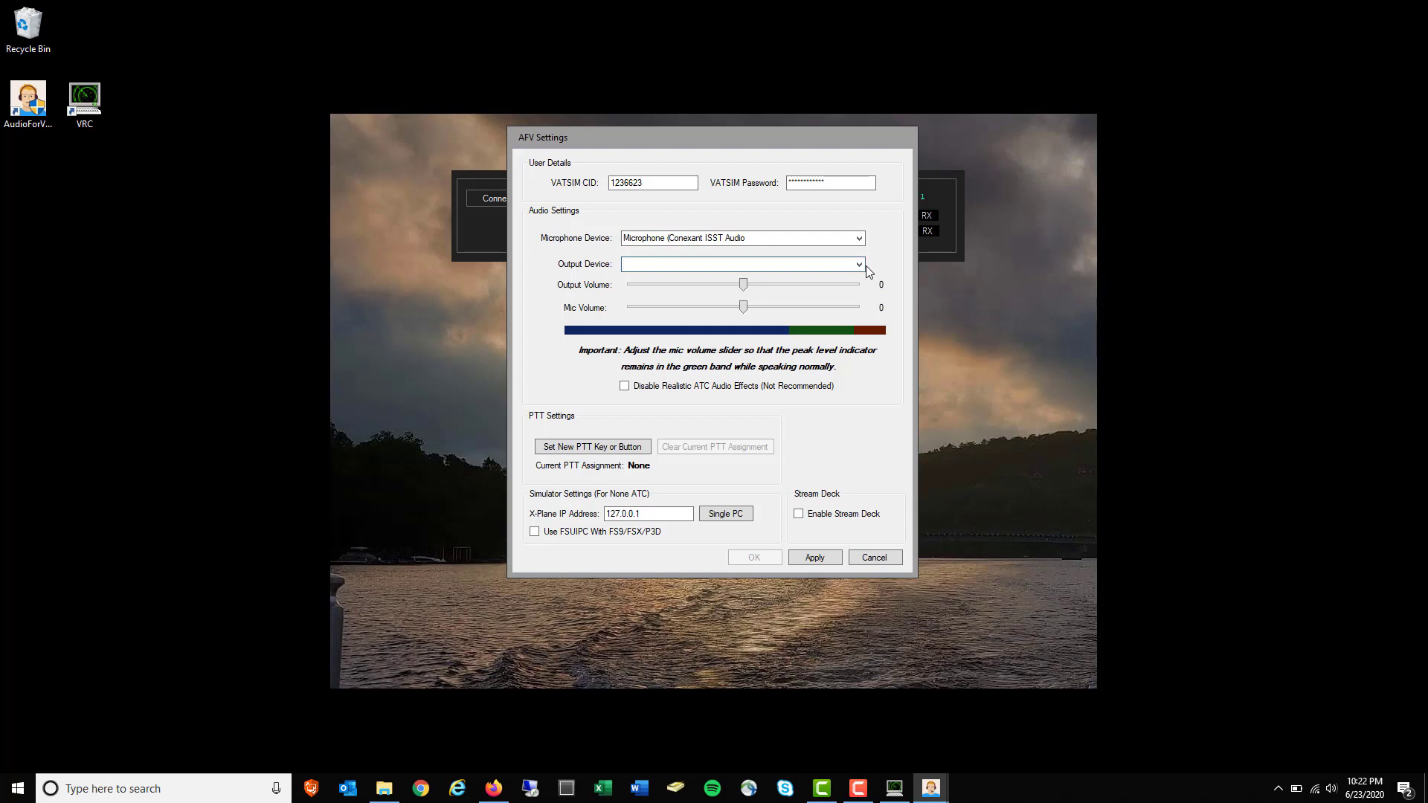
left_click(859, 264)
left_click(690, 279)
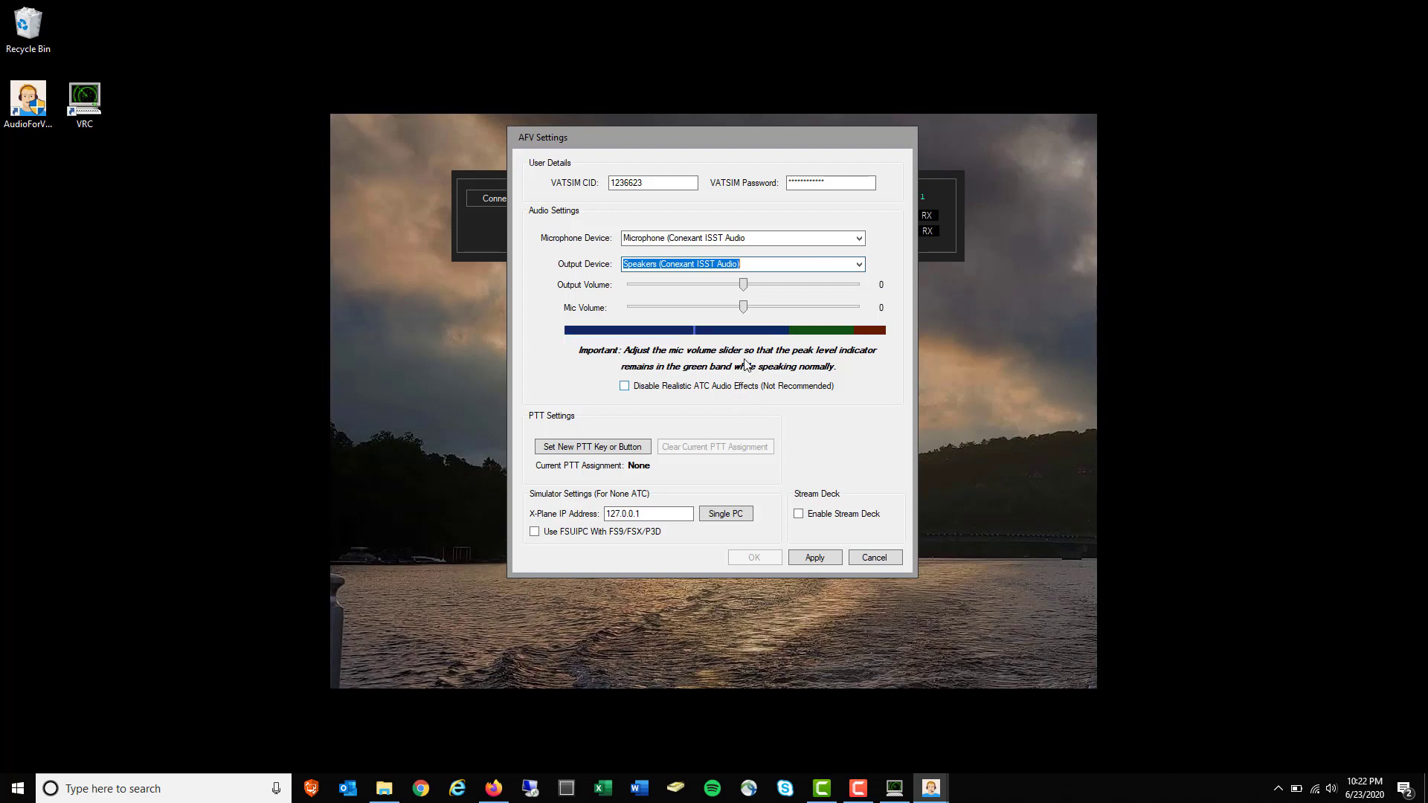
Raise mic volume to 25, set Left Ctrl as push-to-talk, apply and close
left_click_drag(744, 311, 774, 310)
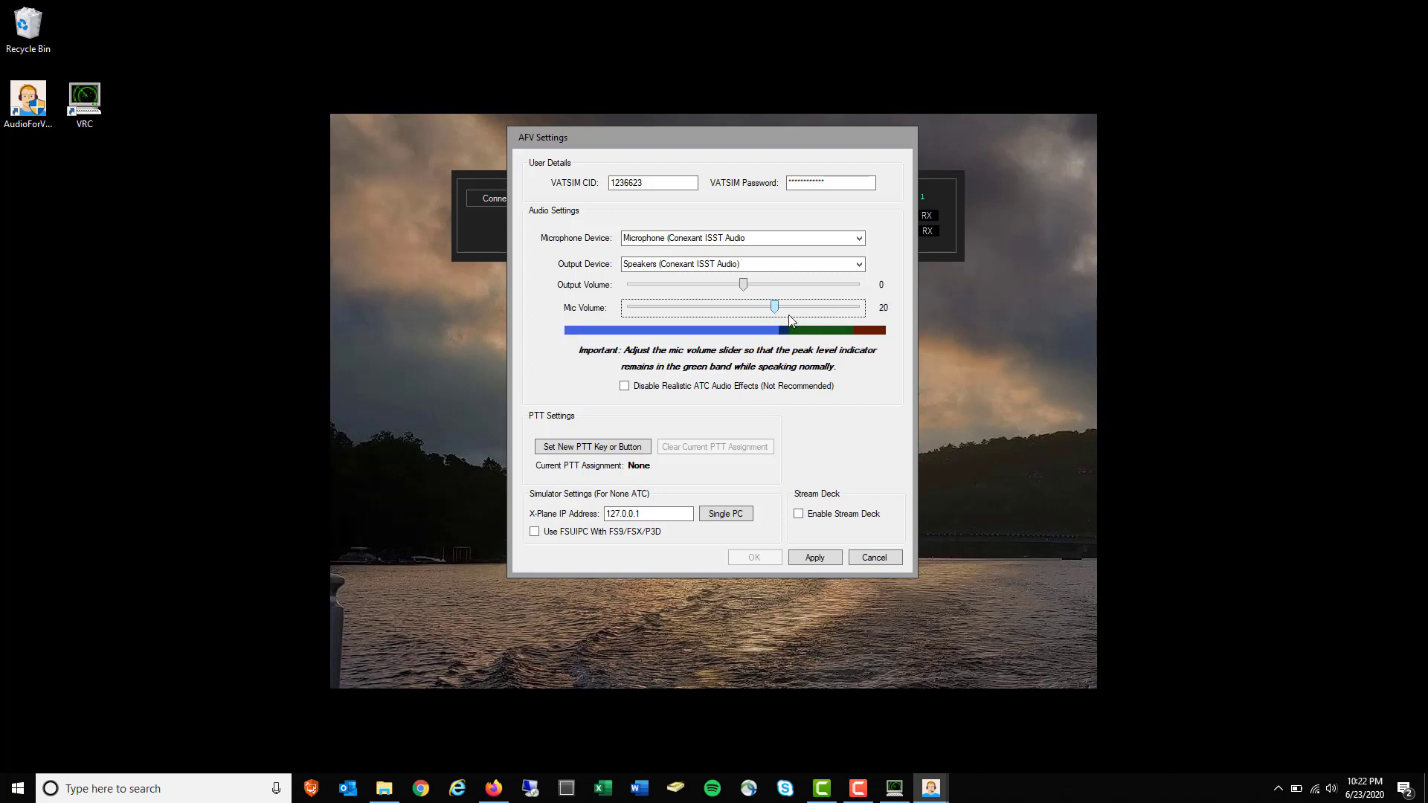
left_click_drag(776, 307, 783, 308)
left_click(618, 449)
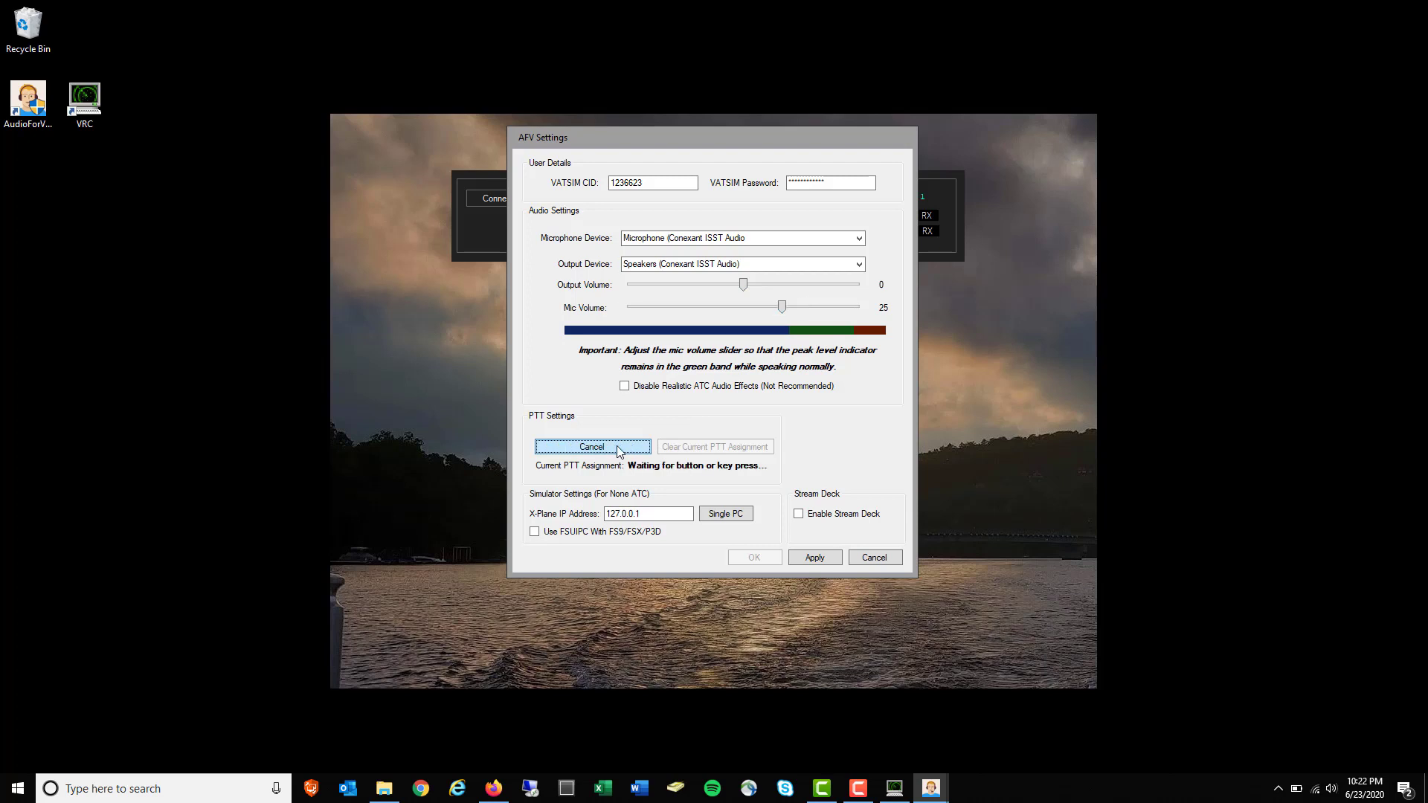
key("ctrl")
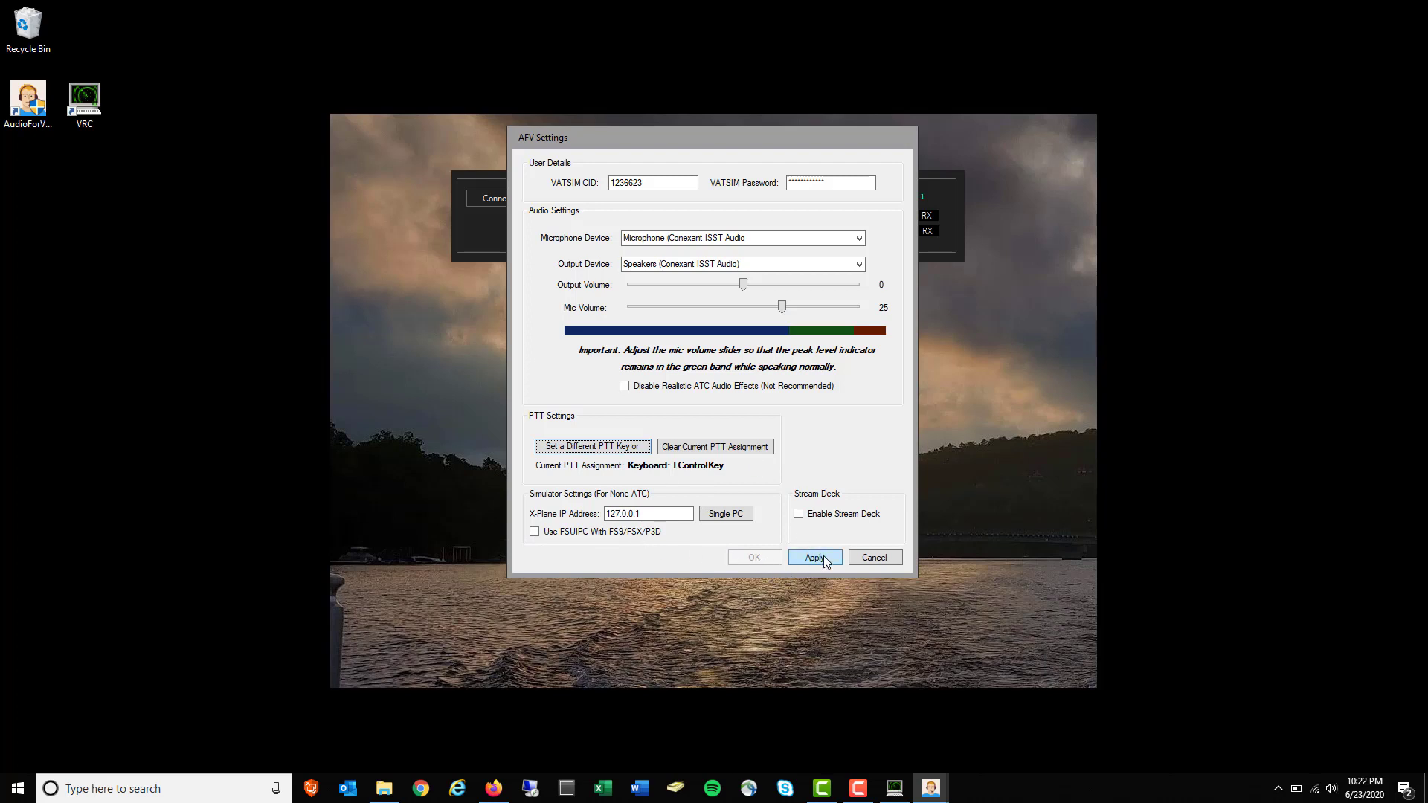
left_click(824, 555)
left_click(762, 558)
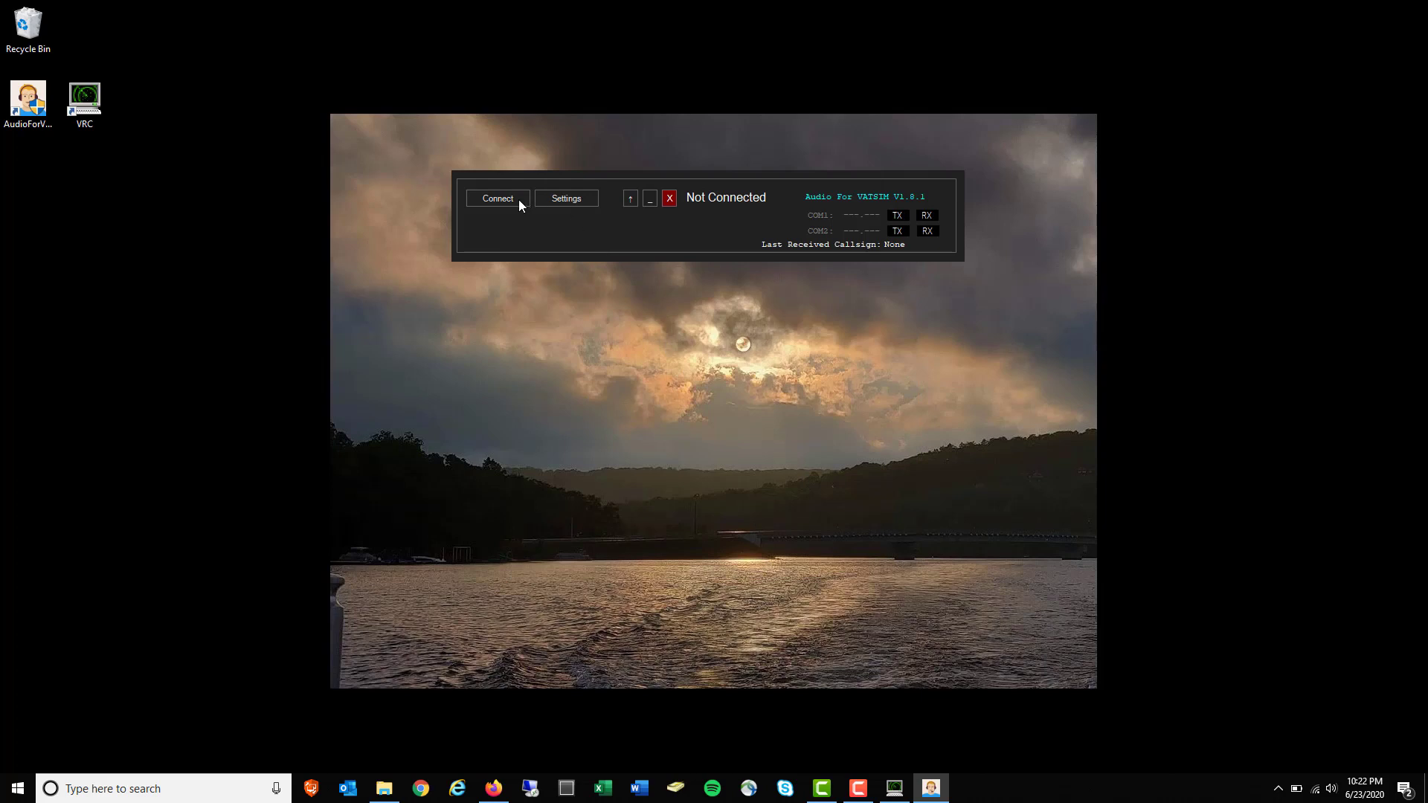
Place the Audio for VATSIM window beside the radar and connect VRC to USA-EAST
left_click(906, 796)
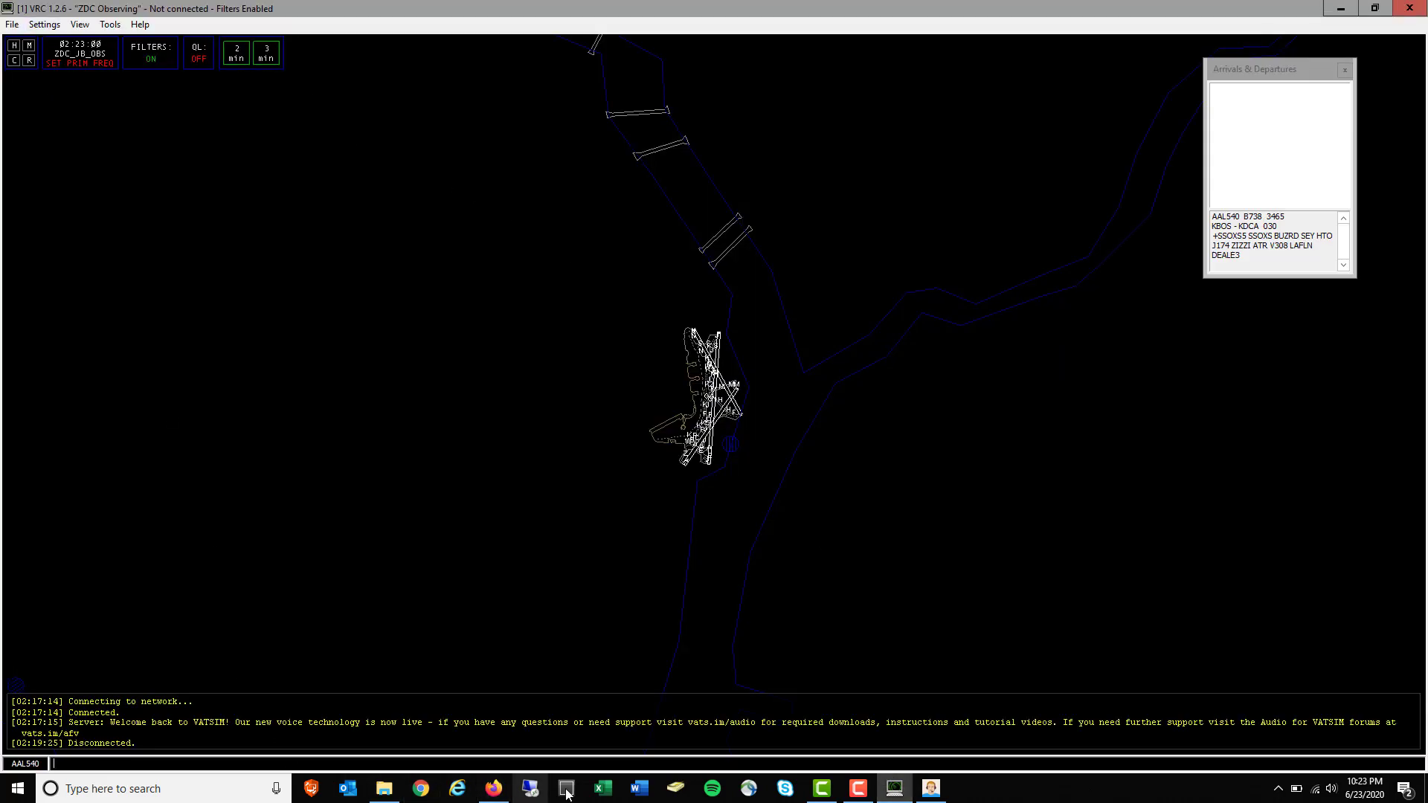
left_click(930, 788)
left_click_drag(743, 191, 346, 307)
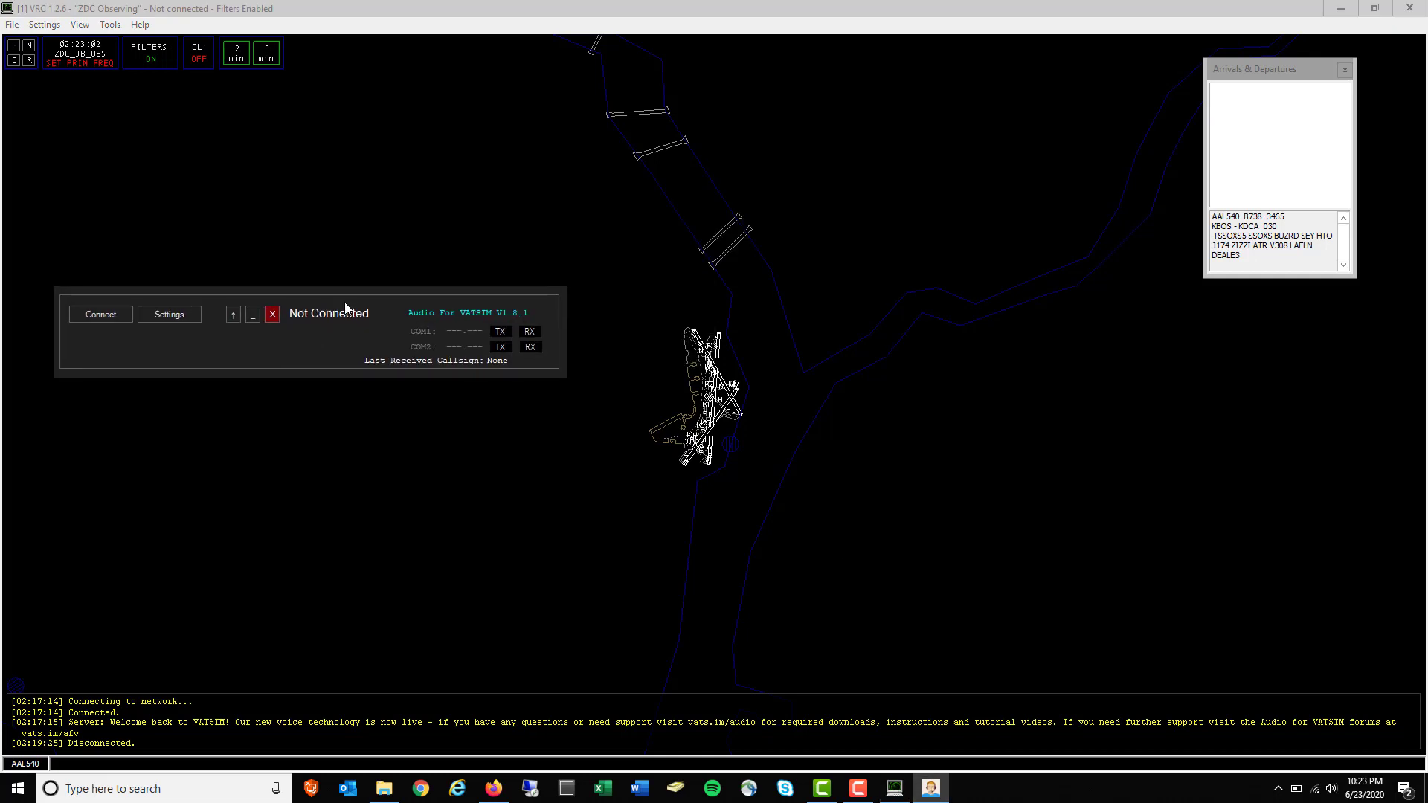
left_click(14, 25)
left_click(46, 79)
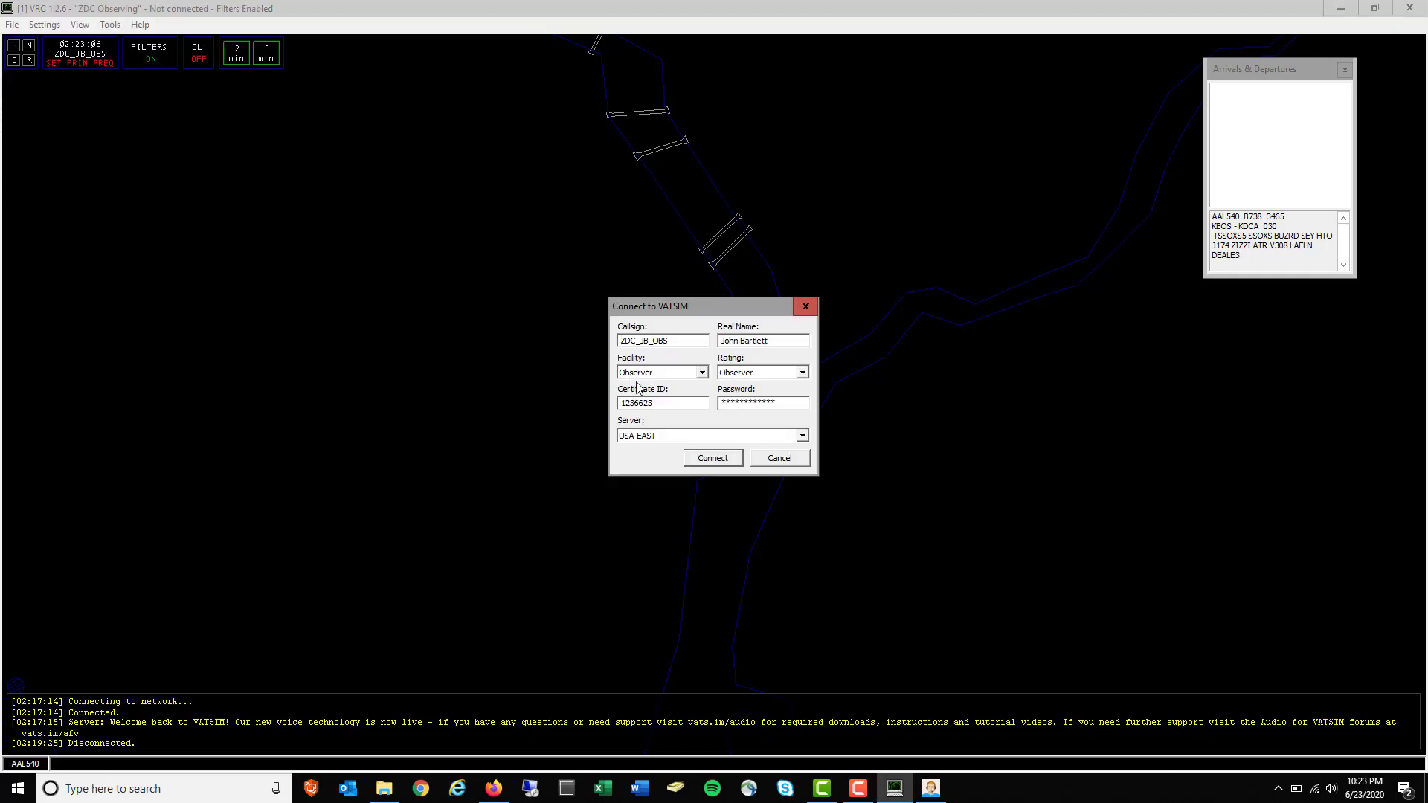
left_click(712, 459)
Connect Audio for VATSIM as ZDC_JB_OBS with RX turned off
left_click(931, 788)
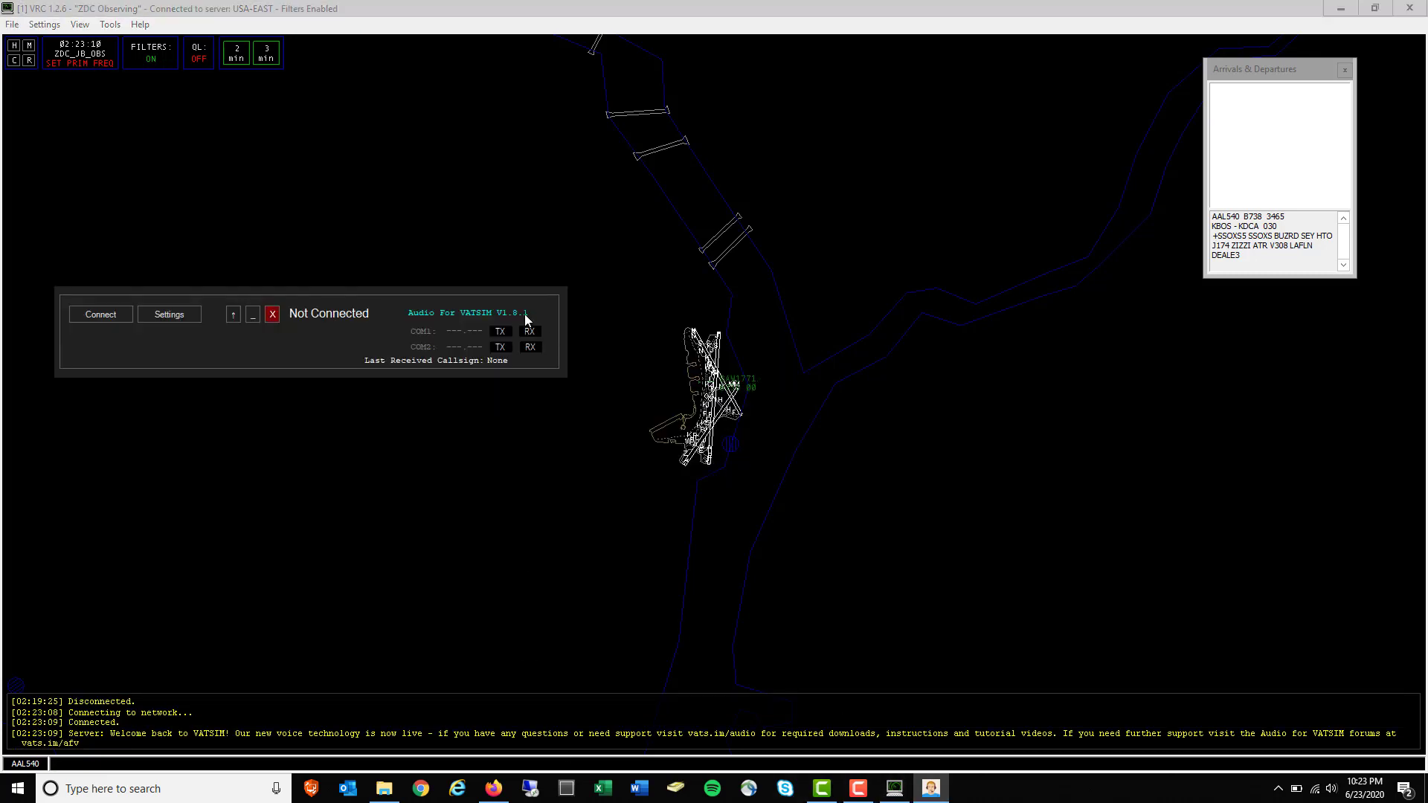
left_click_drag(406, 297, 420, 252)
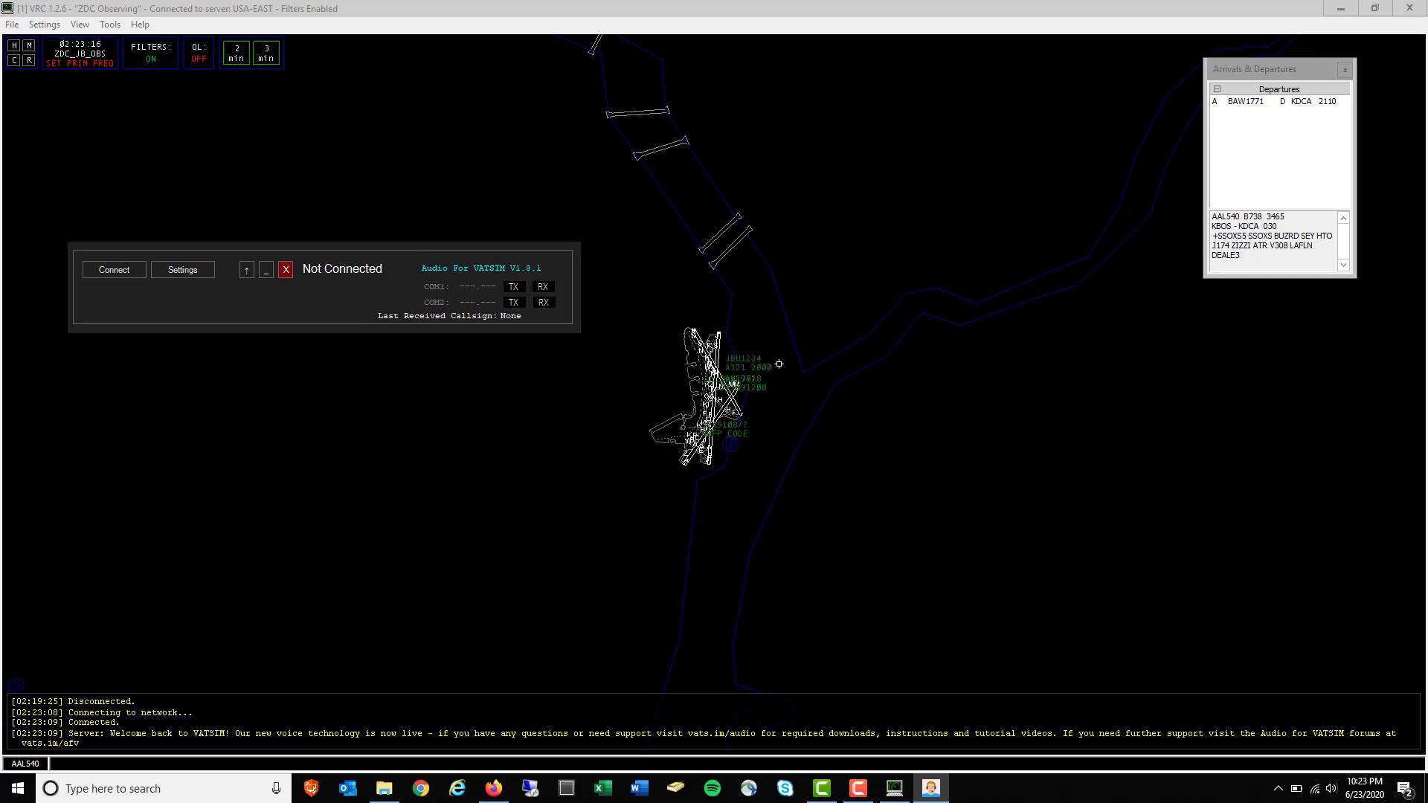
left_click(120, 271)
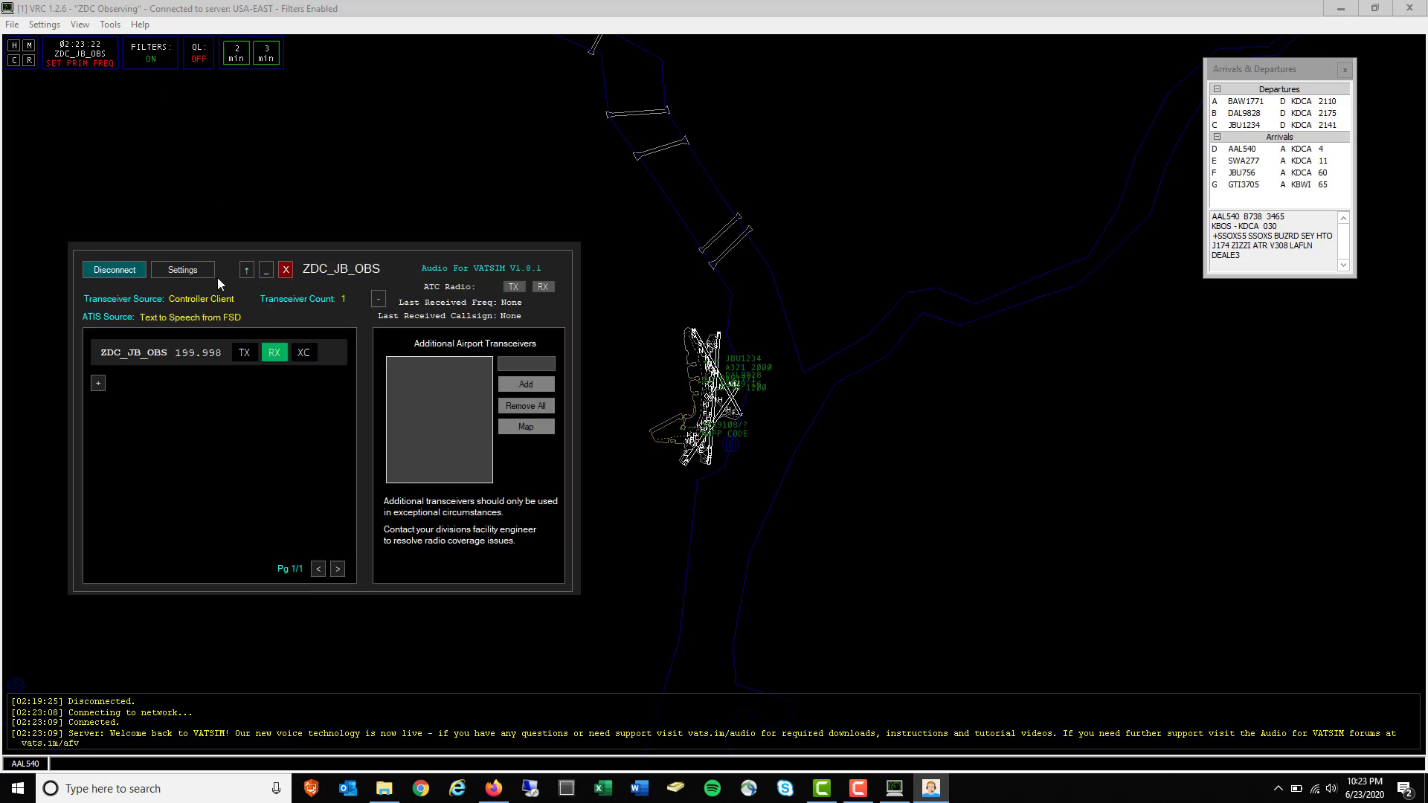
left_click(277, 355)
Open the Controller List and select DC_CTR
left_click(119, 26)
left_click(172, 58)
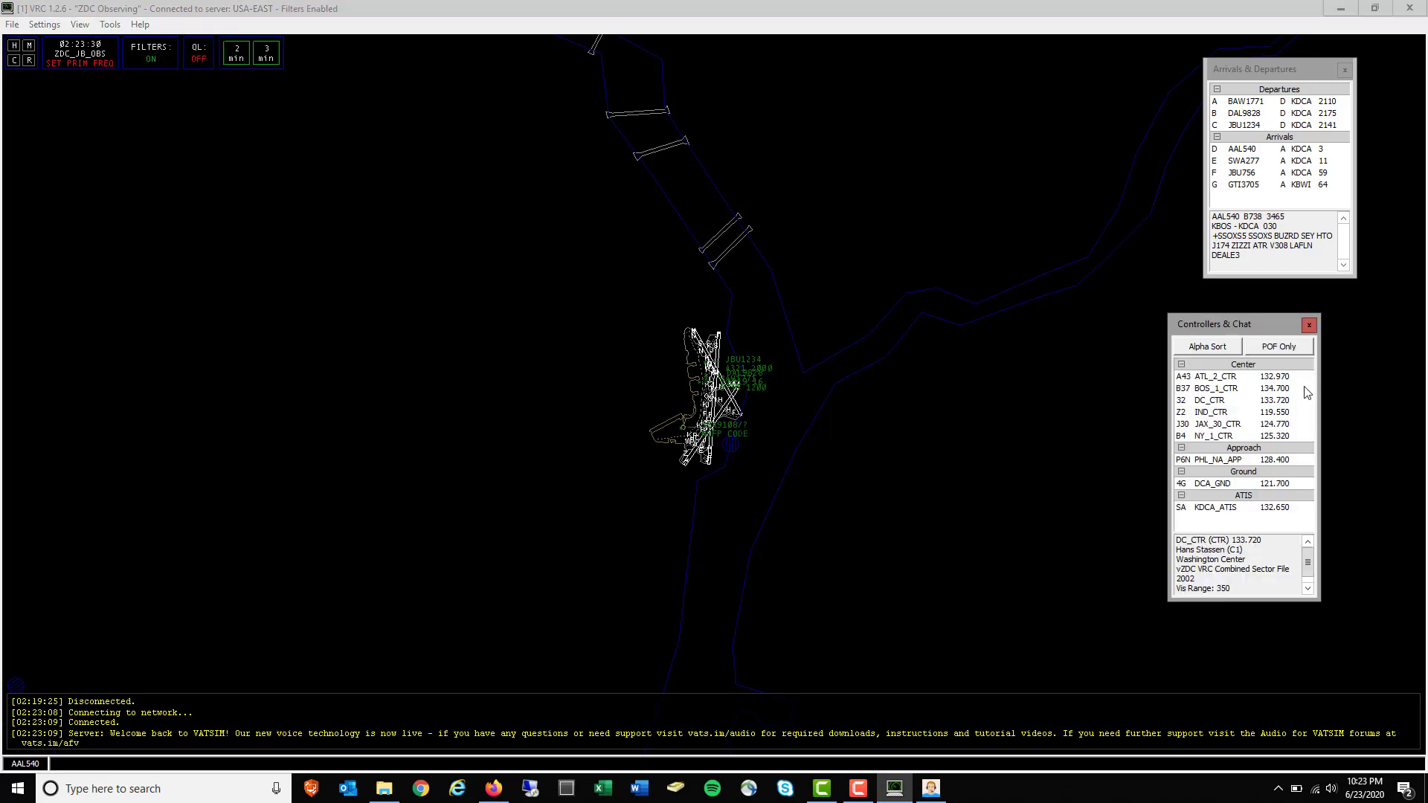
left_click(1221, 402)
Add station DC_CTR in Audio for VATSIM and enable RX on 133.720
left_click(932, 790)
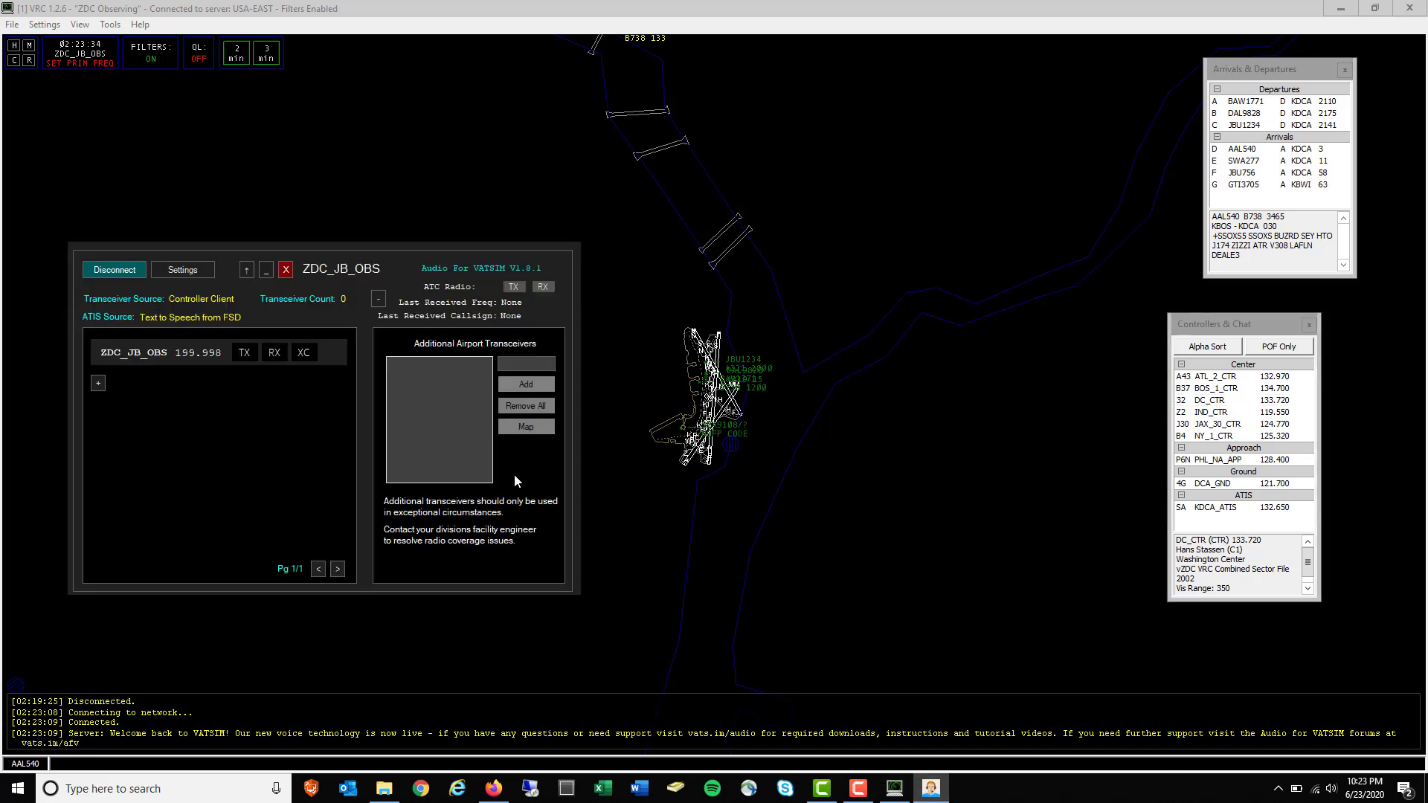
left_click(98, 383)
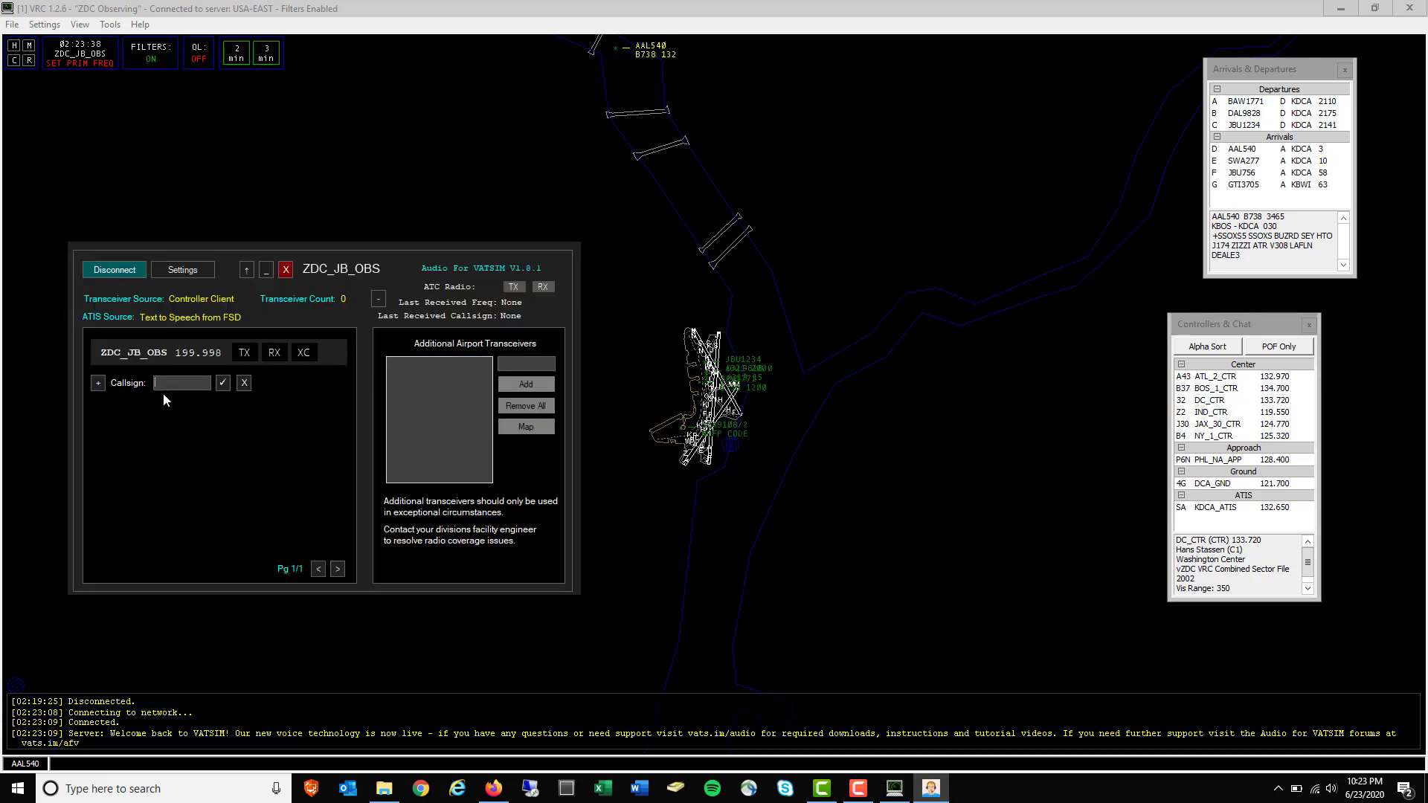
type("DC_CTR")
left_click(223, 382)
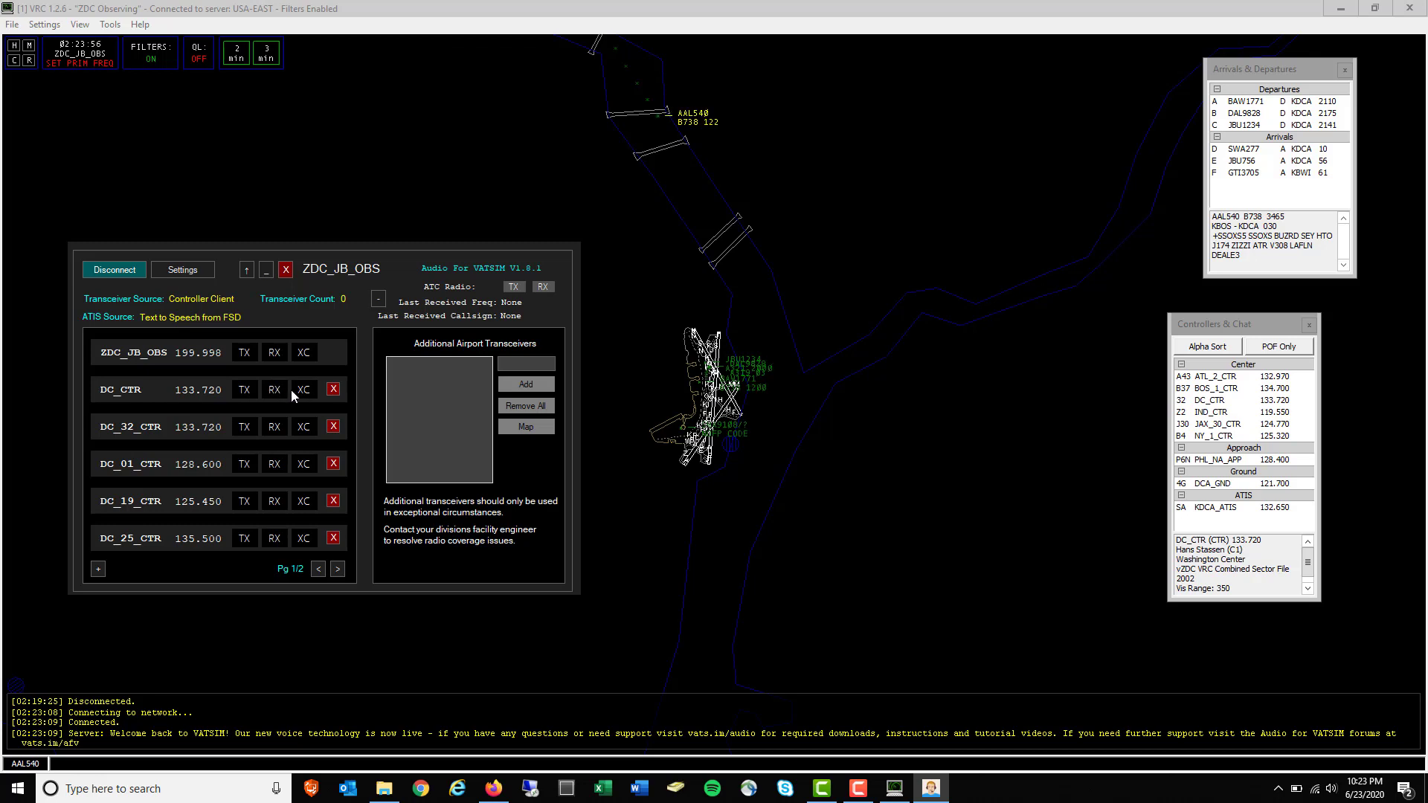
left_click(274, 390)
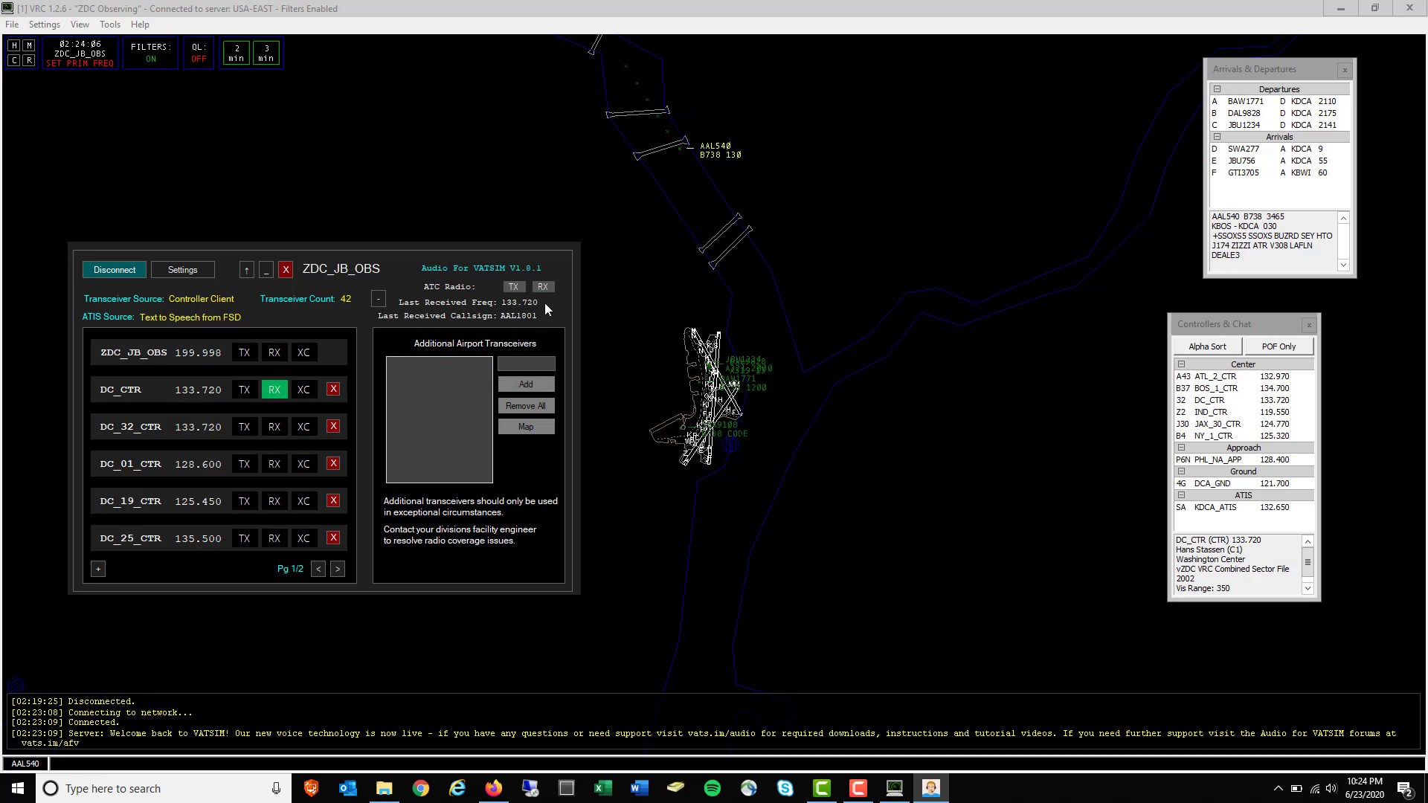
mouse_move(544, 303)
left_mouse_down()
mouse_move(525, 303)
mouse_move(543, 302)
left_mouse_up()
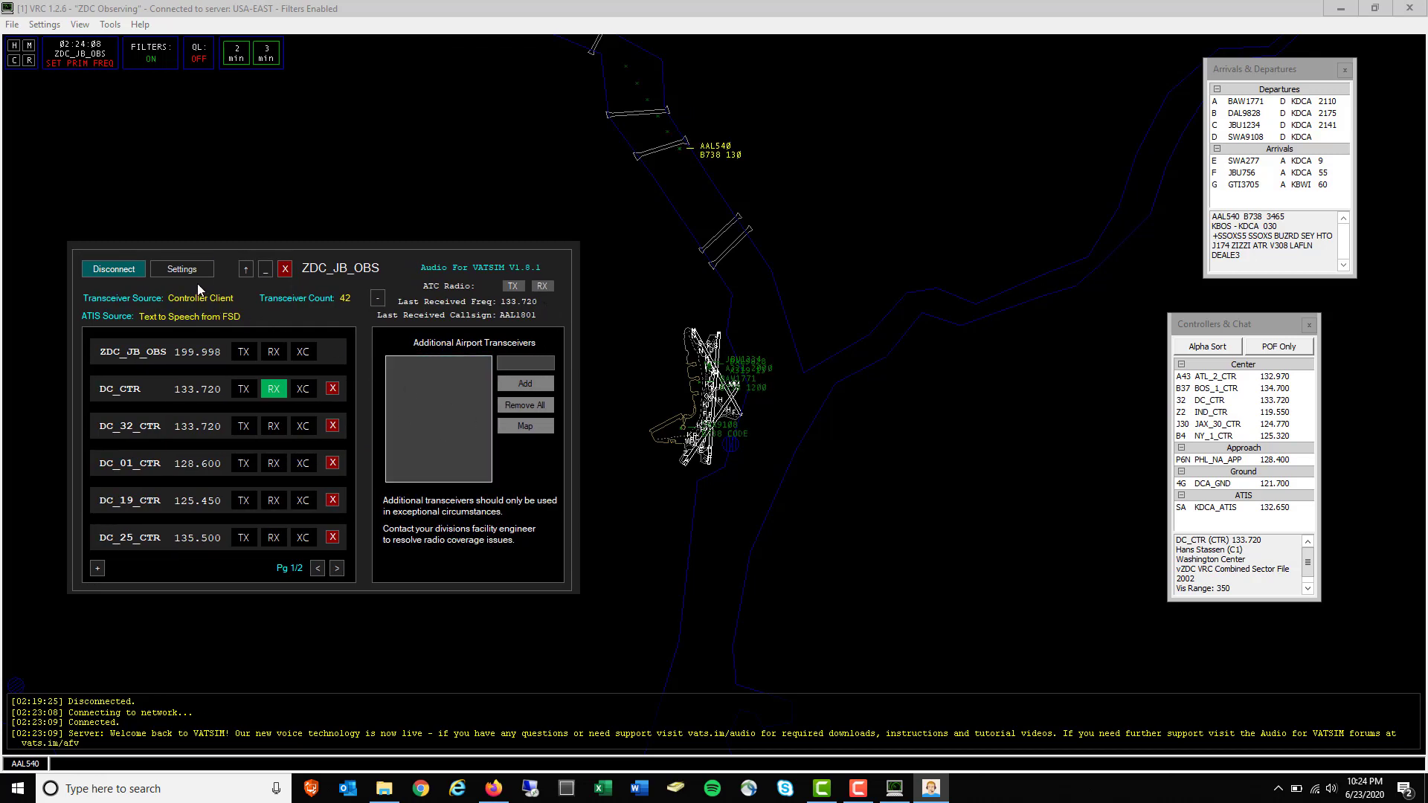
Toggle Audio for VATSIM's compact view, then disconnect and close it
left_click(248, 270)
left_click_drag(275, 266, 272, 500)
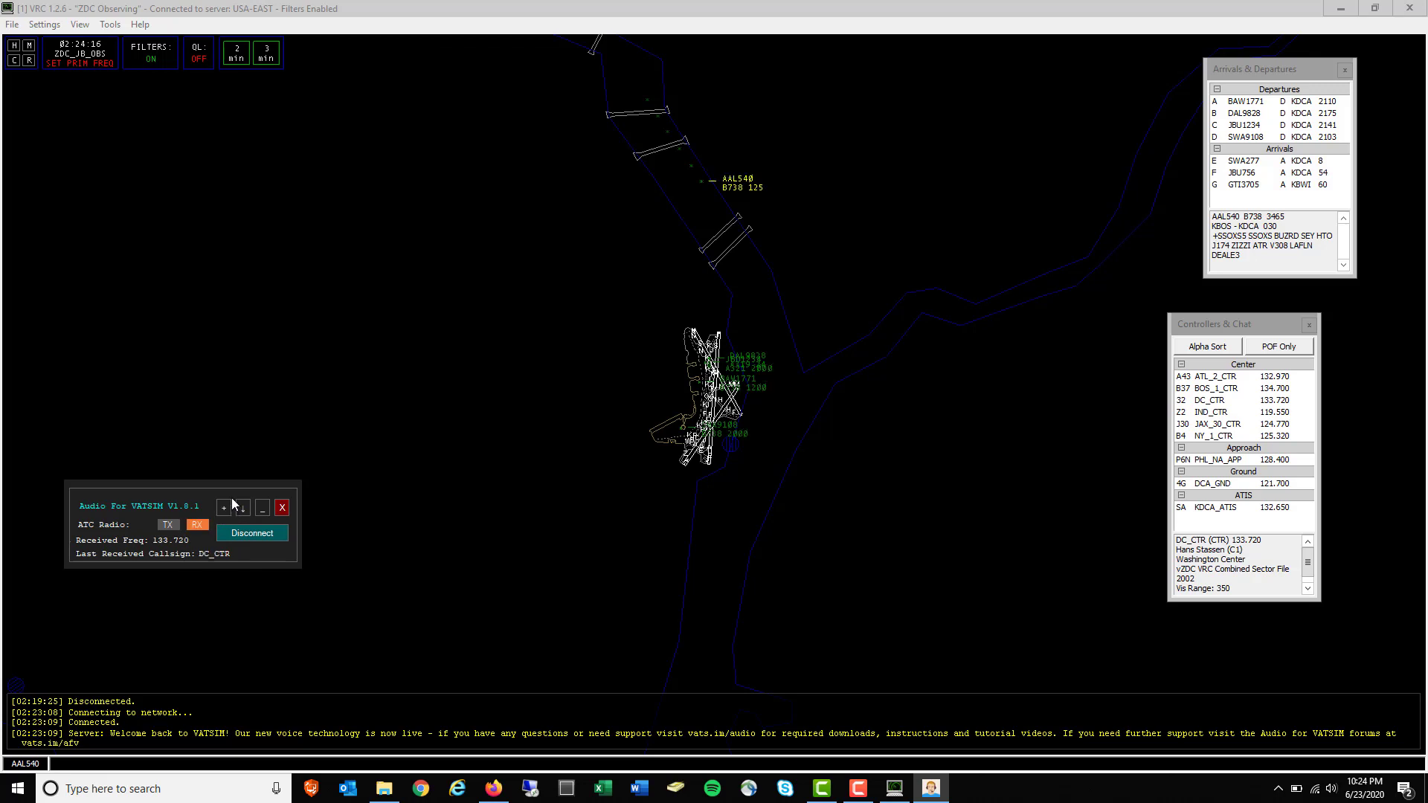
left_click(223, 512)
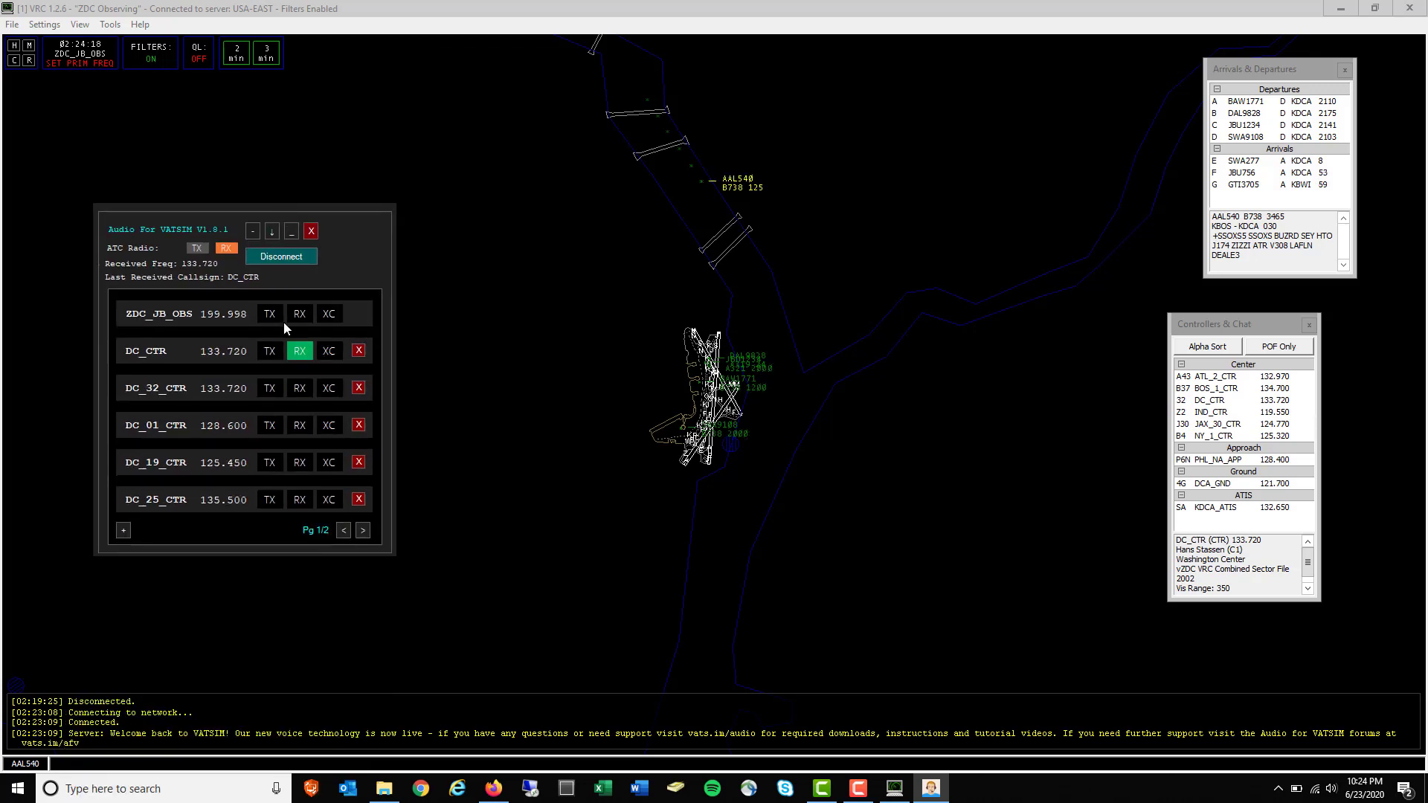
scroll(562, 320, "down", 5)
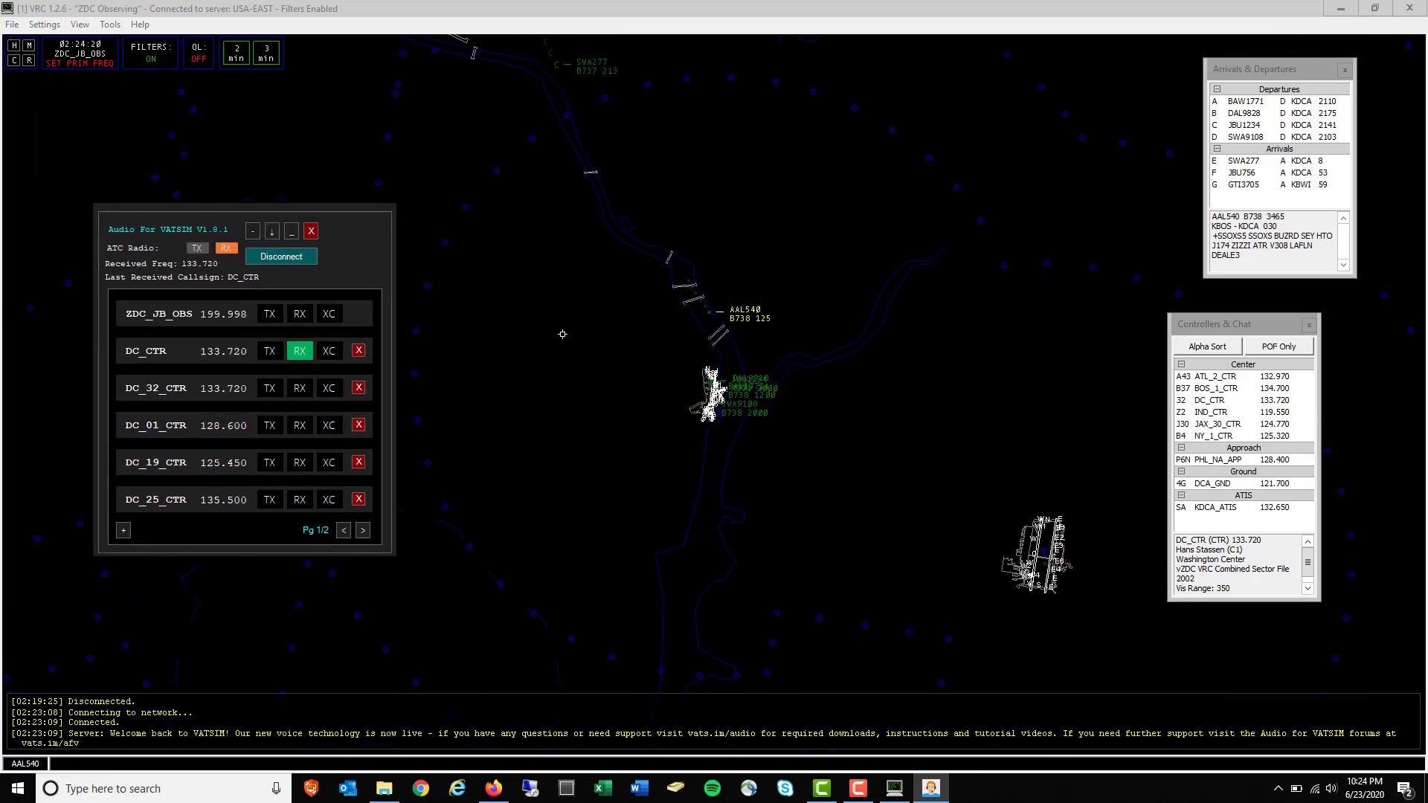
scroll(563, 344, "up", 1)
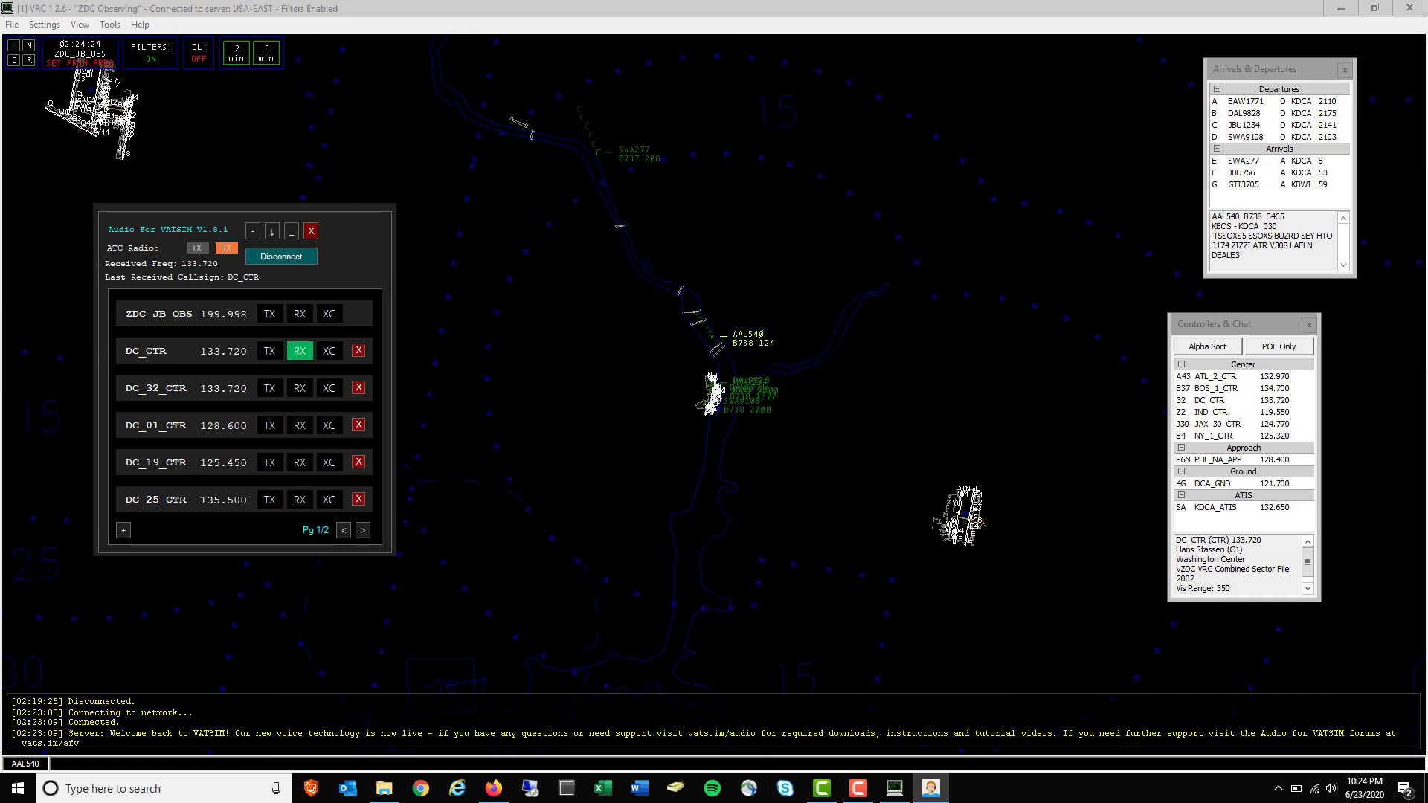
left_click(293, 260)
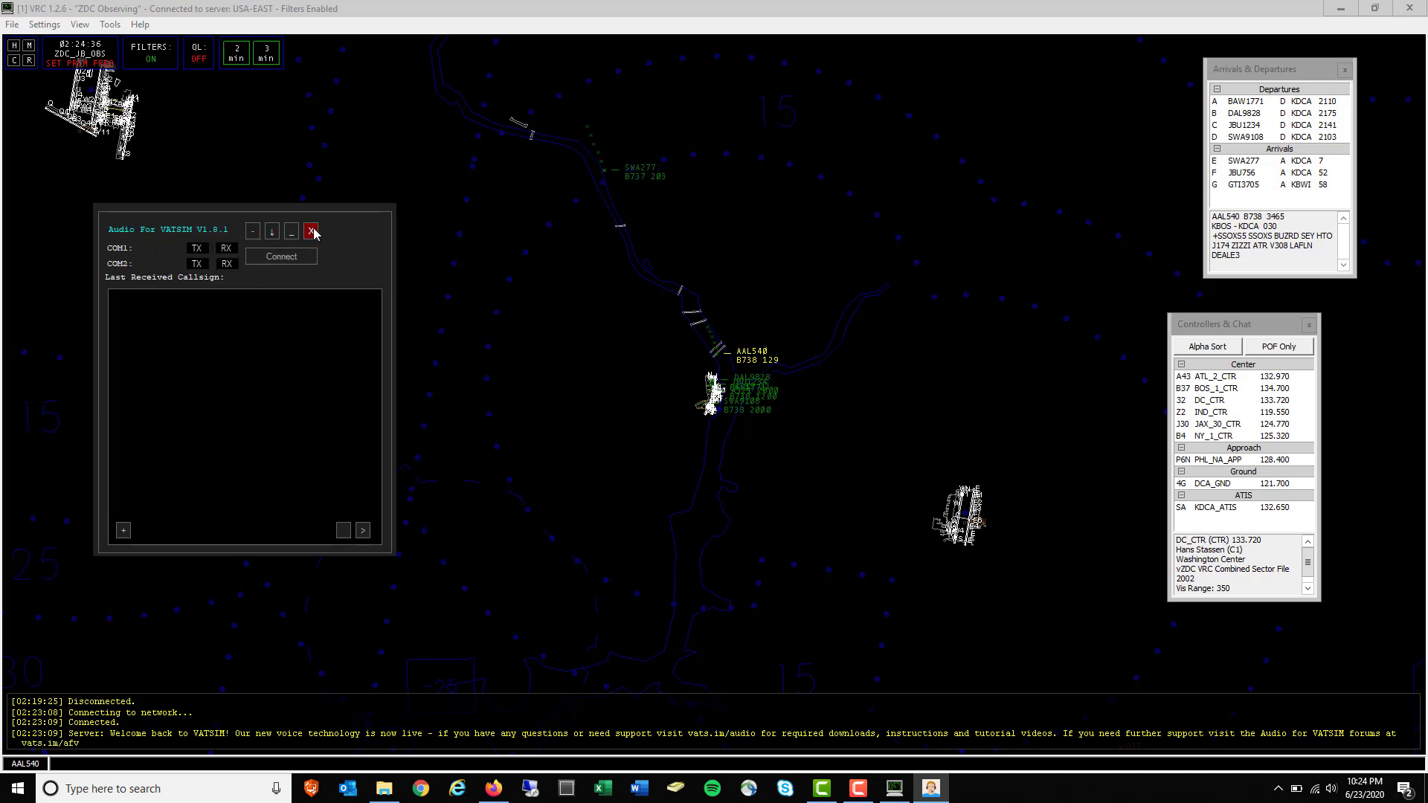
left_click(311, 231)
Close Controllers & Chat and choose File > Disconnect in VRC
left_click(1309, 325)
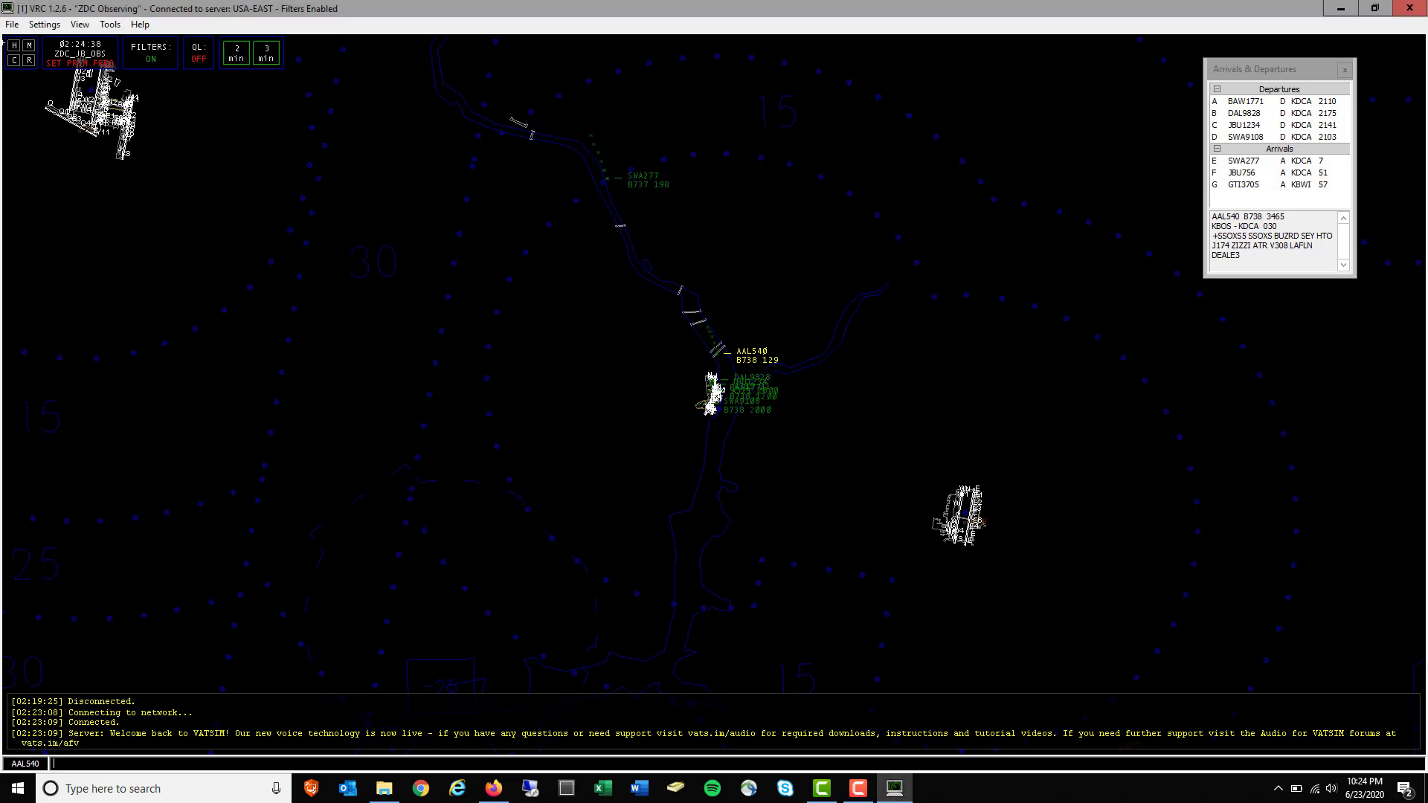
left_click(43, 25)
mouse_move(12, 24)
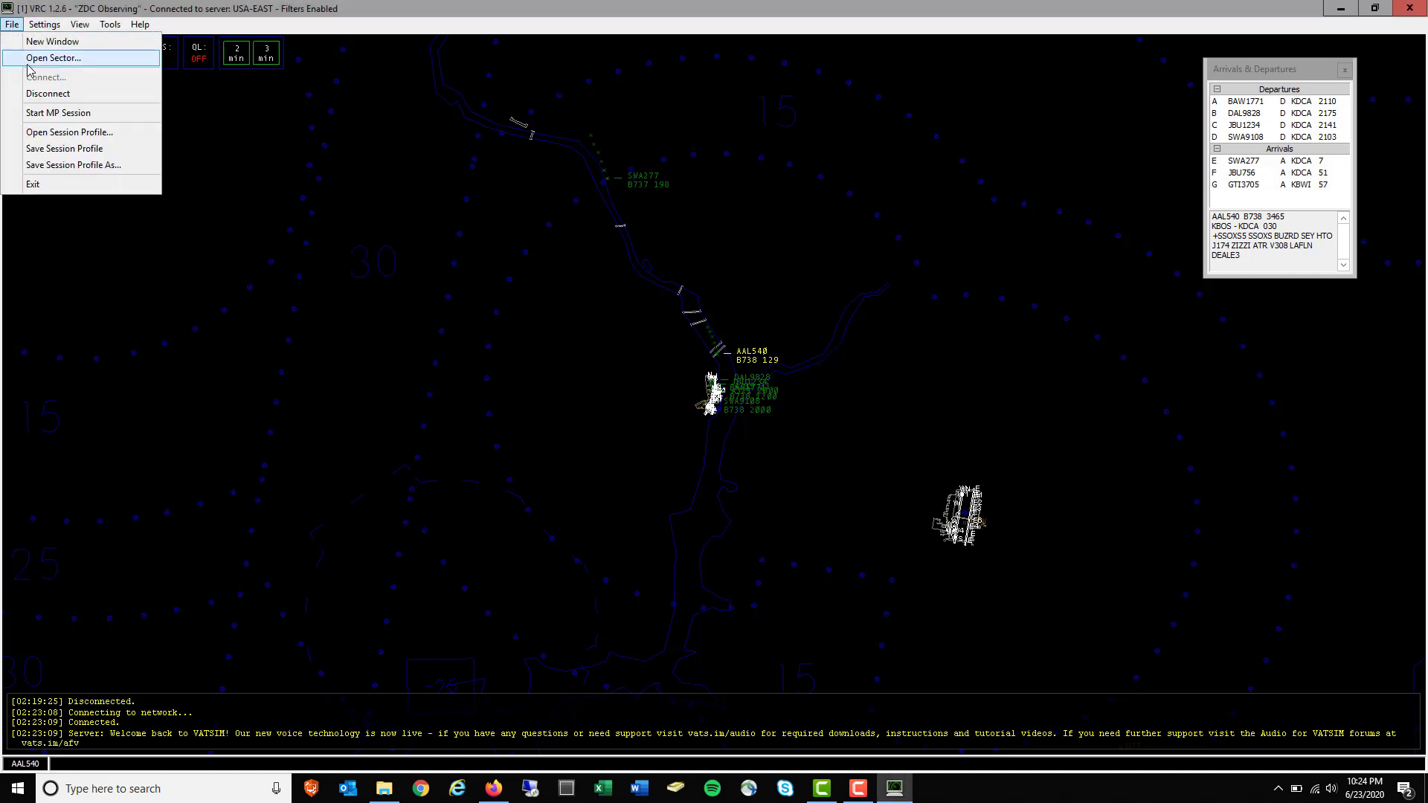
left_click(48, 94)
Confirm the VRC disconnect, then open Documents\VRC and briefly view servers.txt
left_click(744, 444)
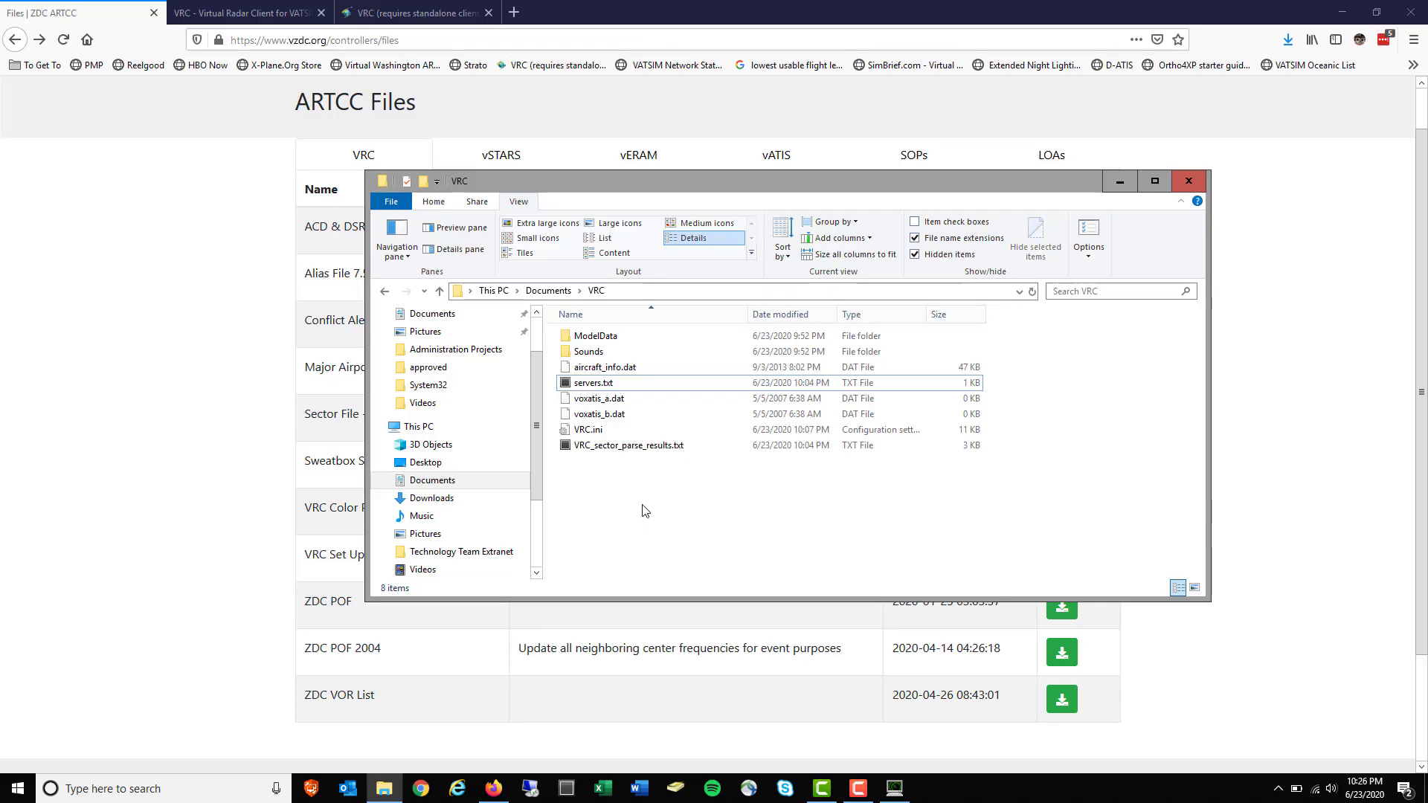
left_click(446, 482)
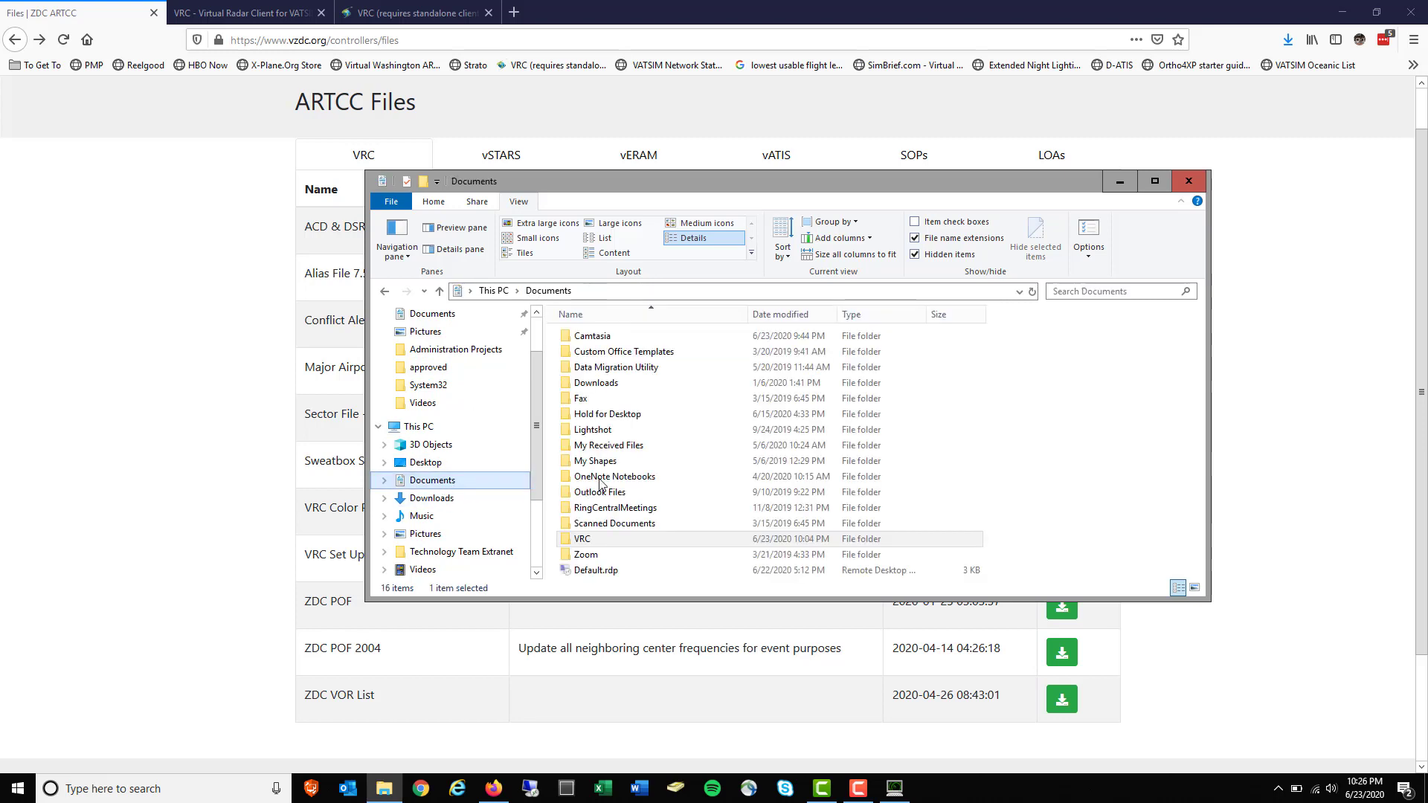
double_click(584, 539)
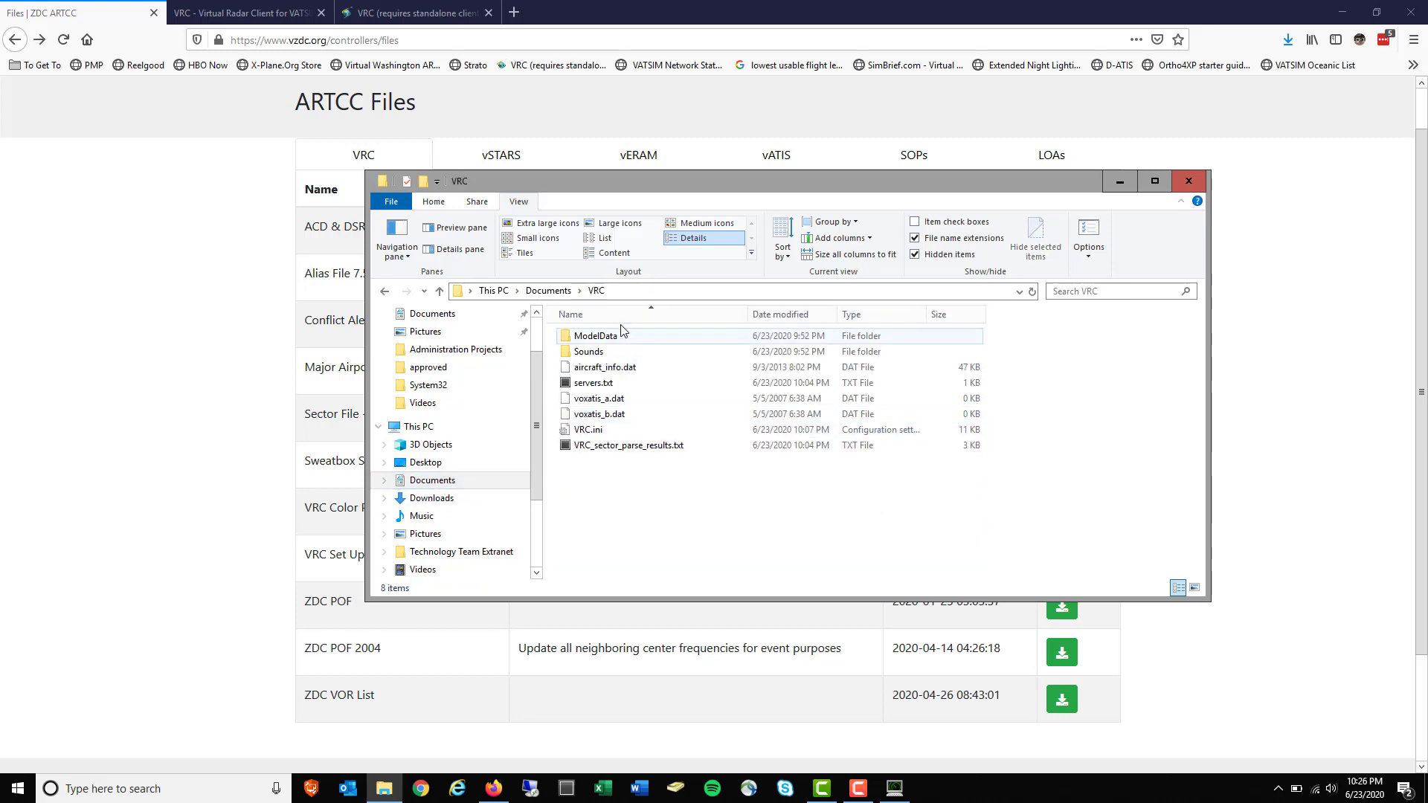
double_click(604, 385)
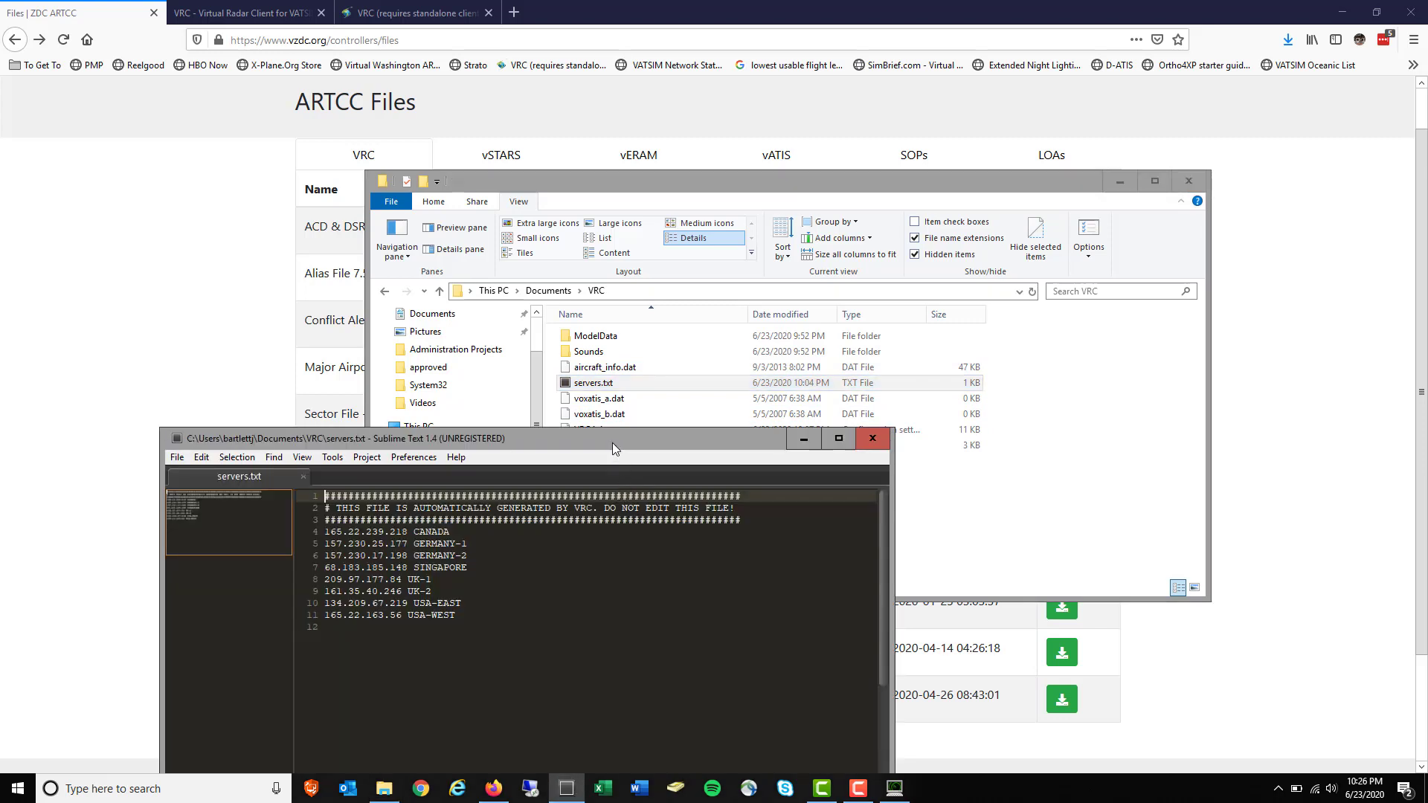
left_click_drag(615, 447, 623, 291)
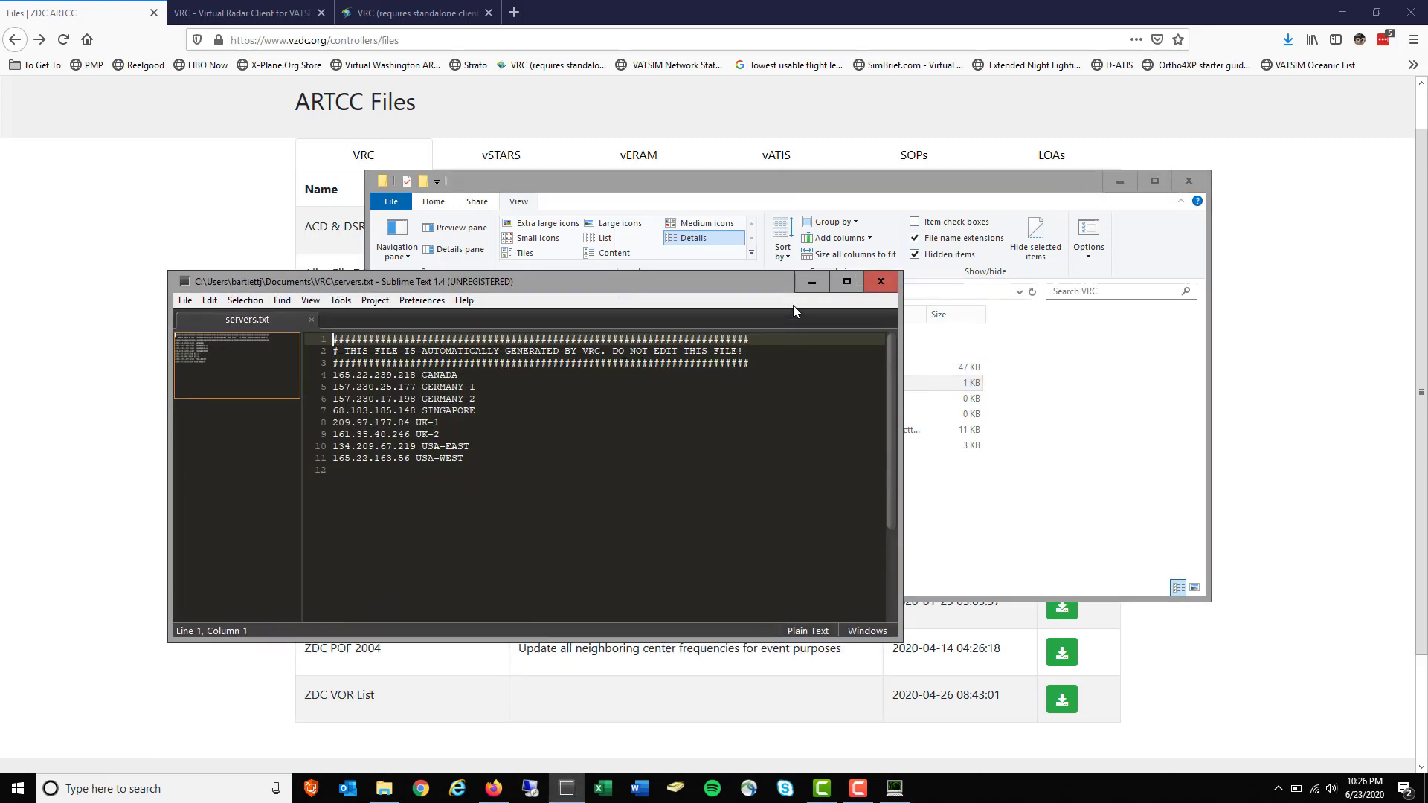
left_click(312, 320)
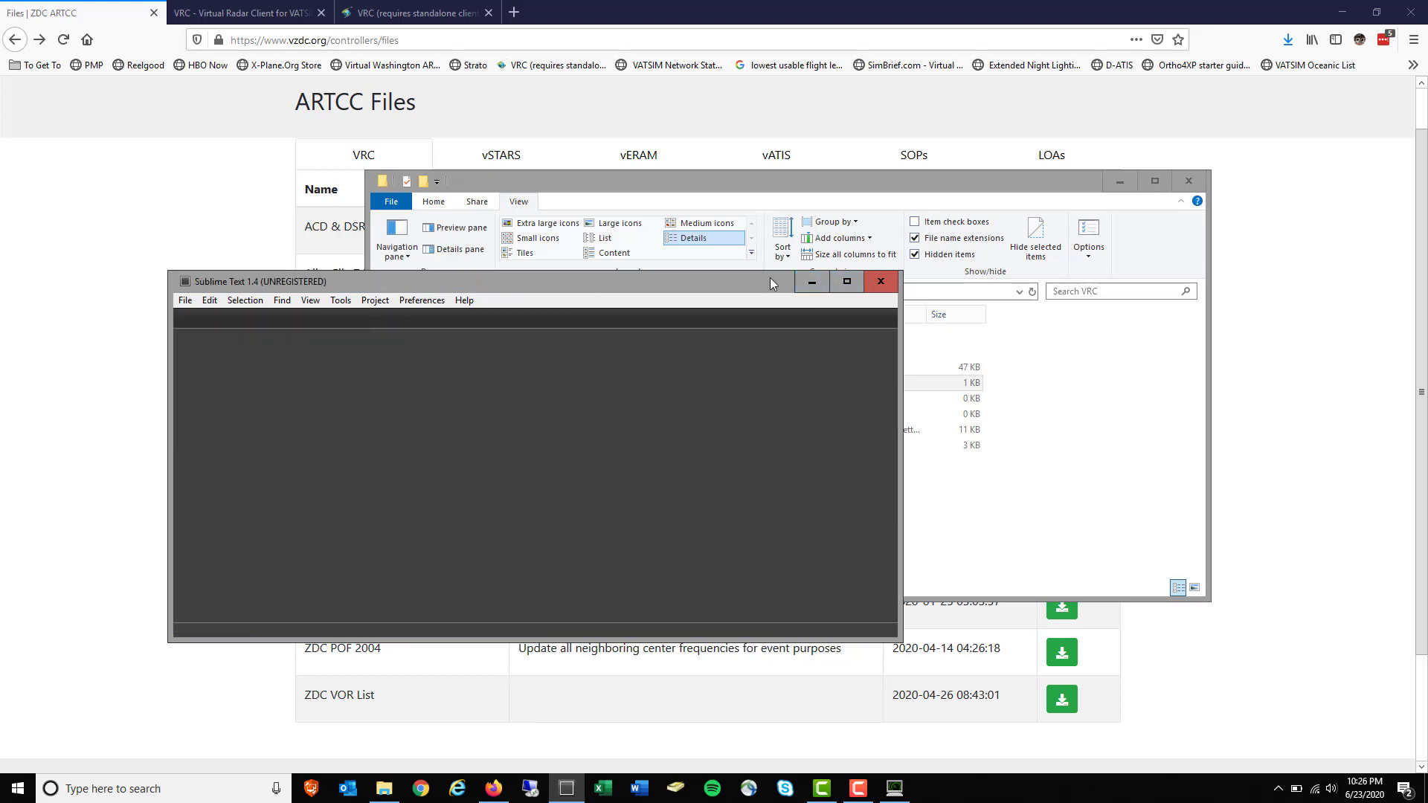
left_click(882, 283)
Create a new text document named myservers in the VRC folder
right_click(621, 481)
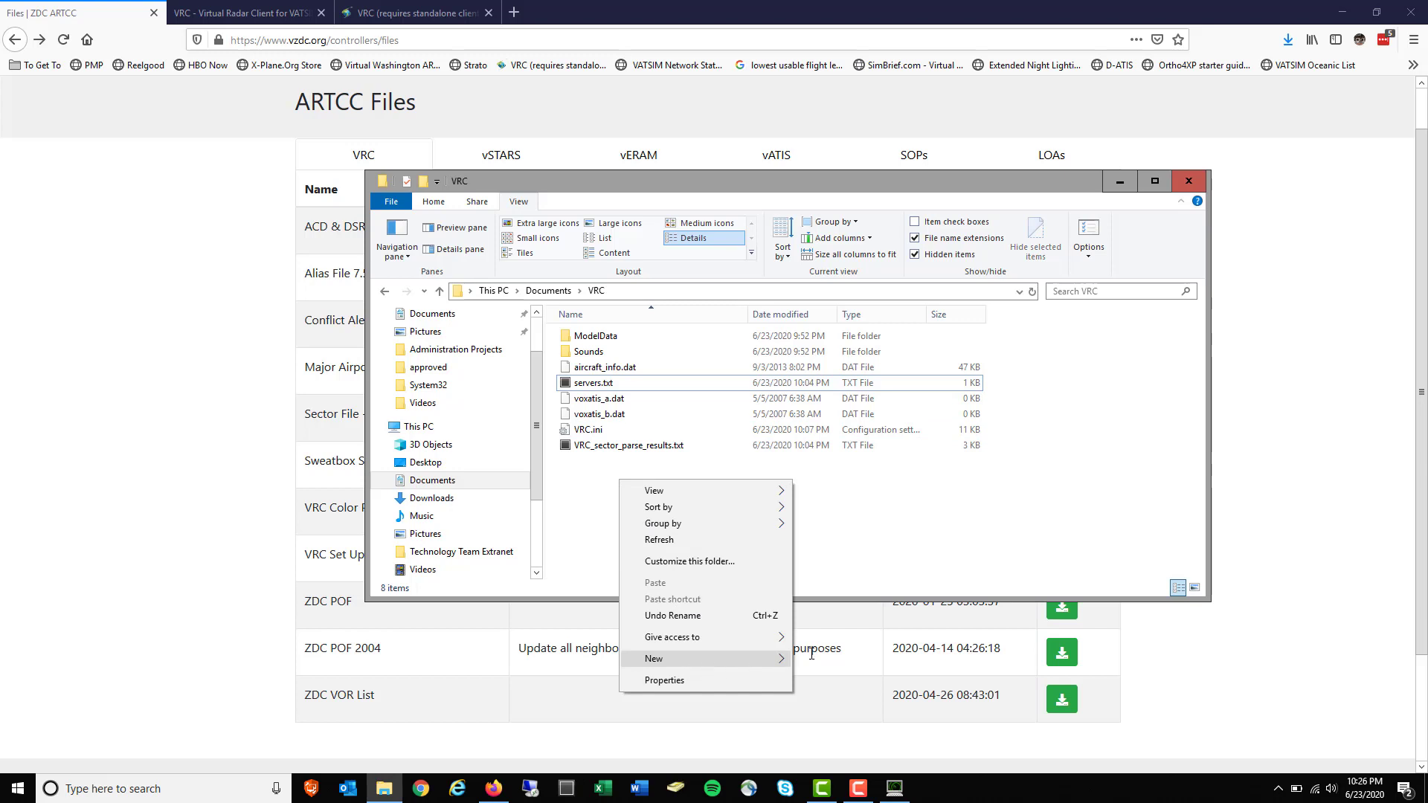
mouse_move(755, 660)
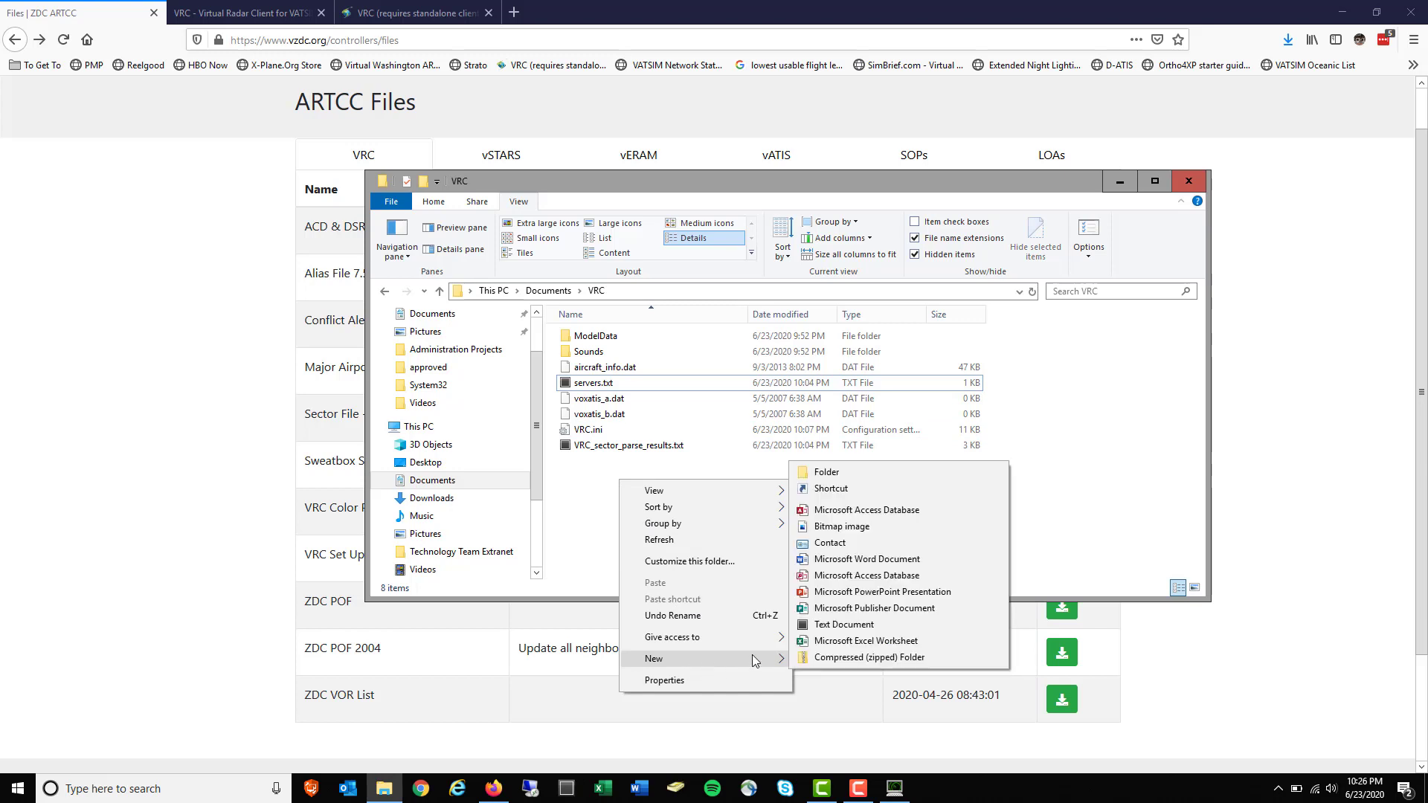
left_click(856, 635)
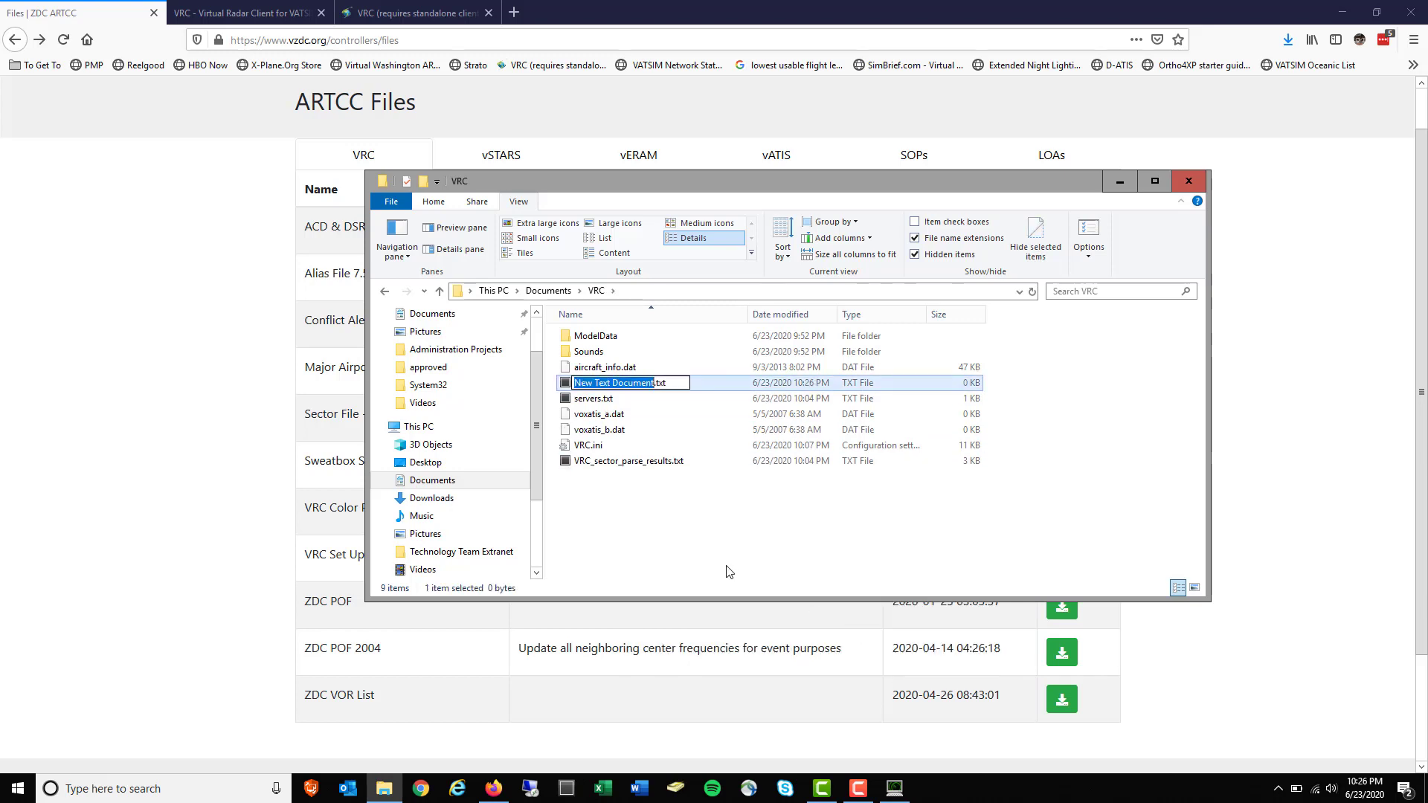
type("myserver")
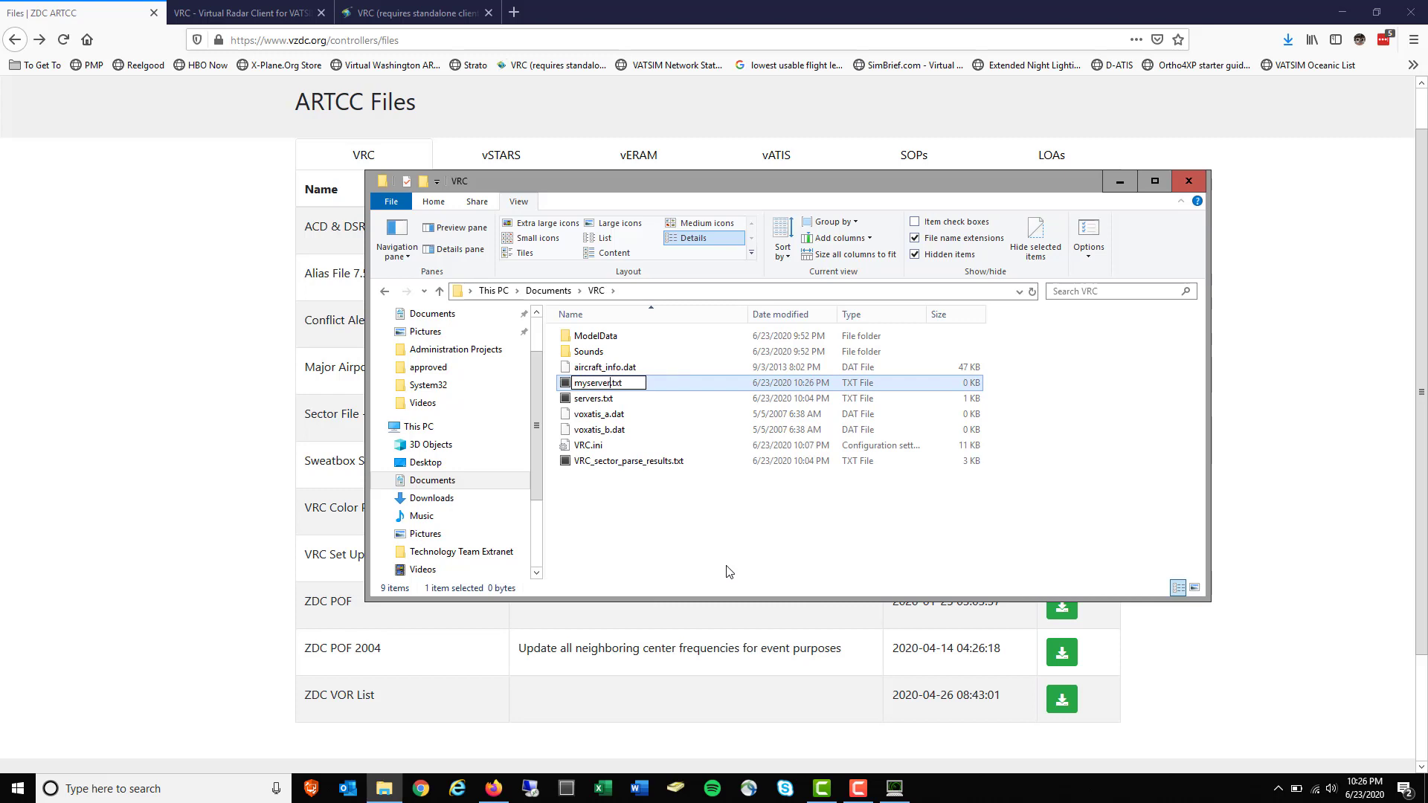
type("s")
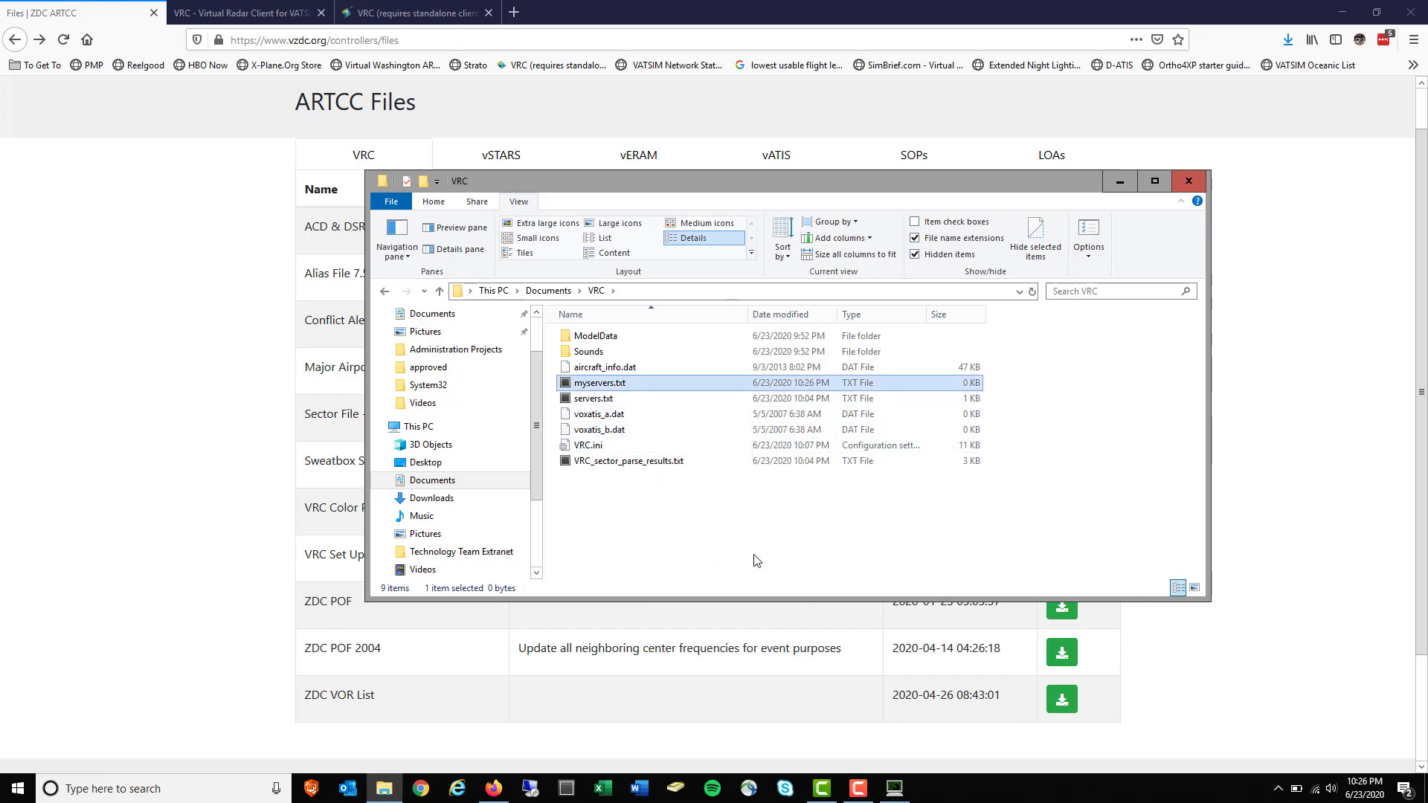
left_click(895, 791)
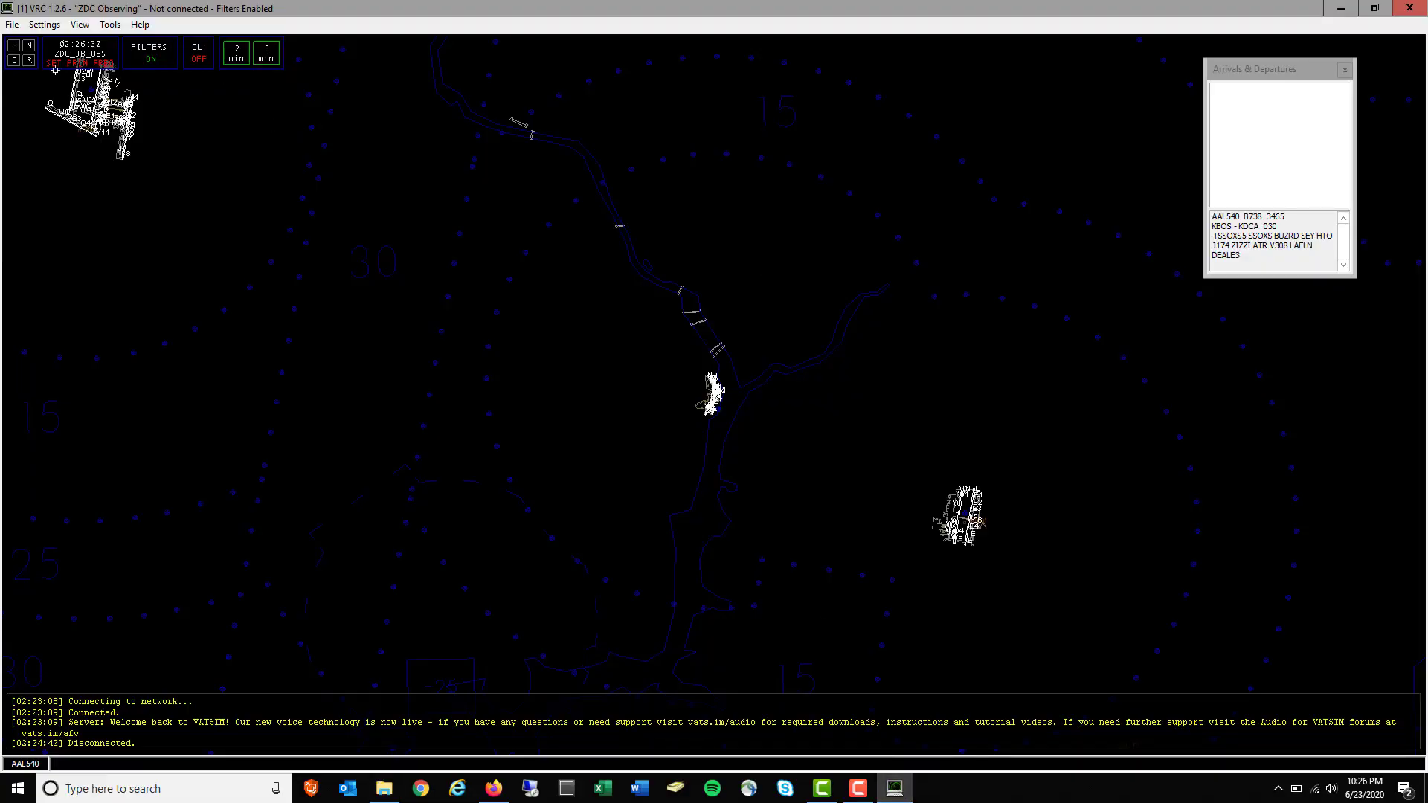
Choose File > Exit in VRC and answer Yes to save the active session profile
left_click(12, 24)
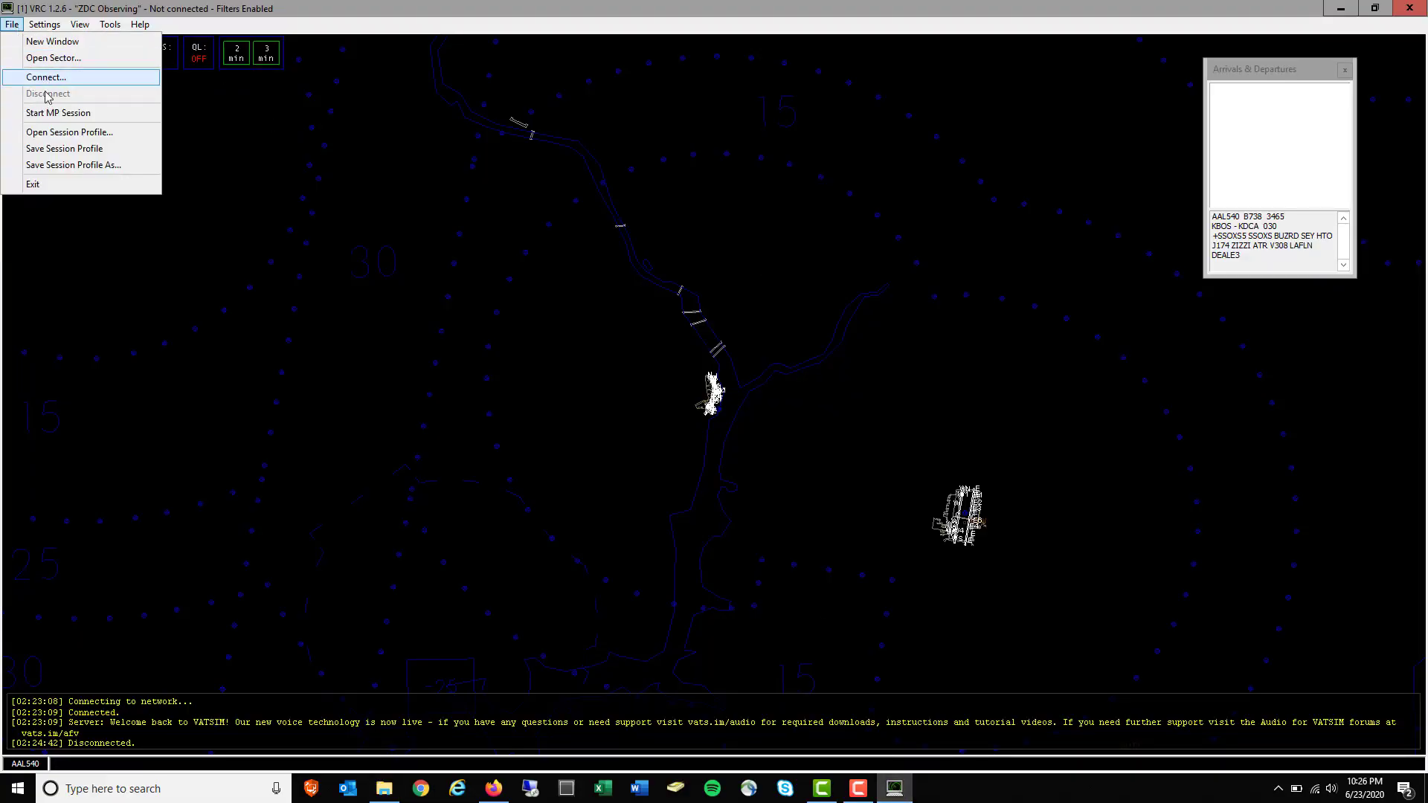
left_click(51, 195)
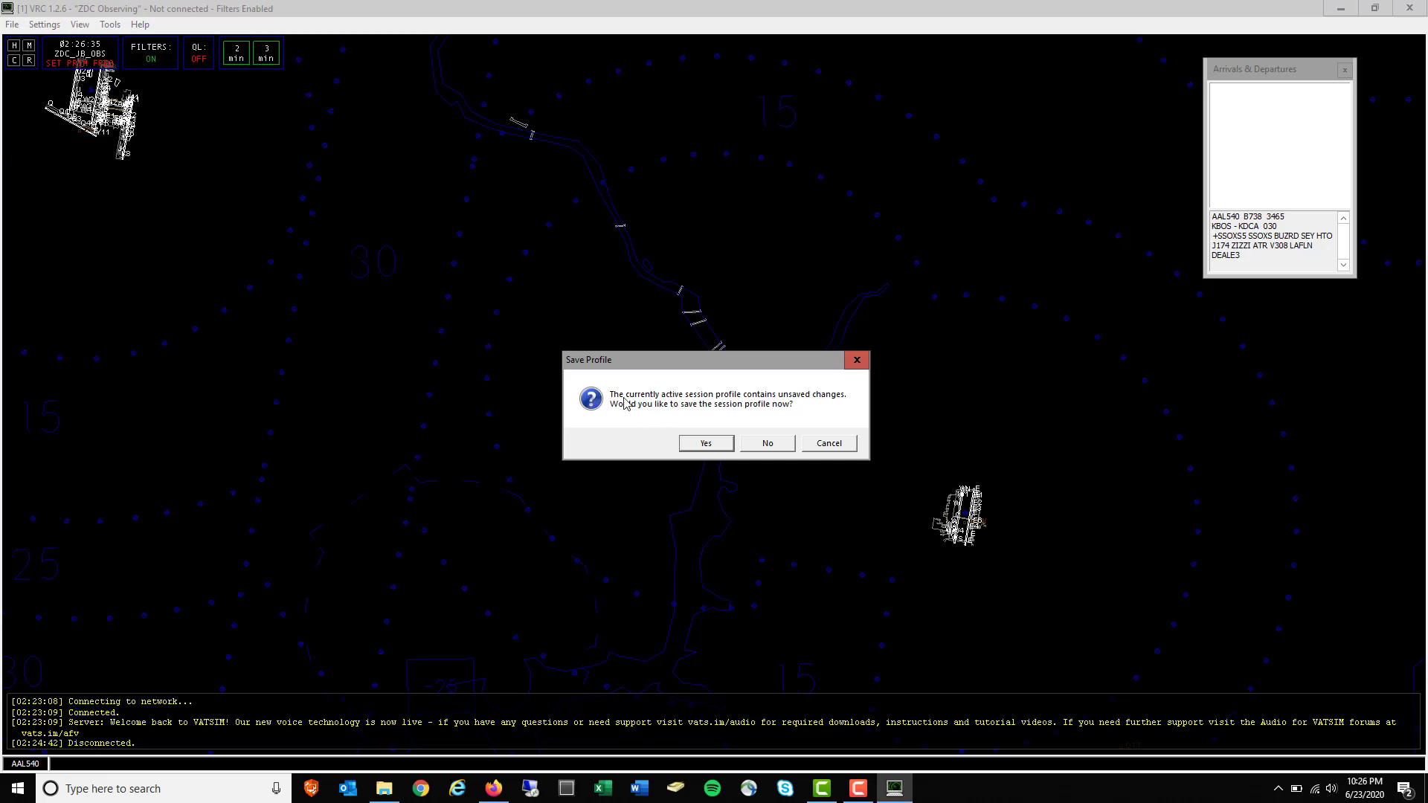
left_click_drag(625, 364, 556, 354)
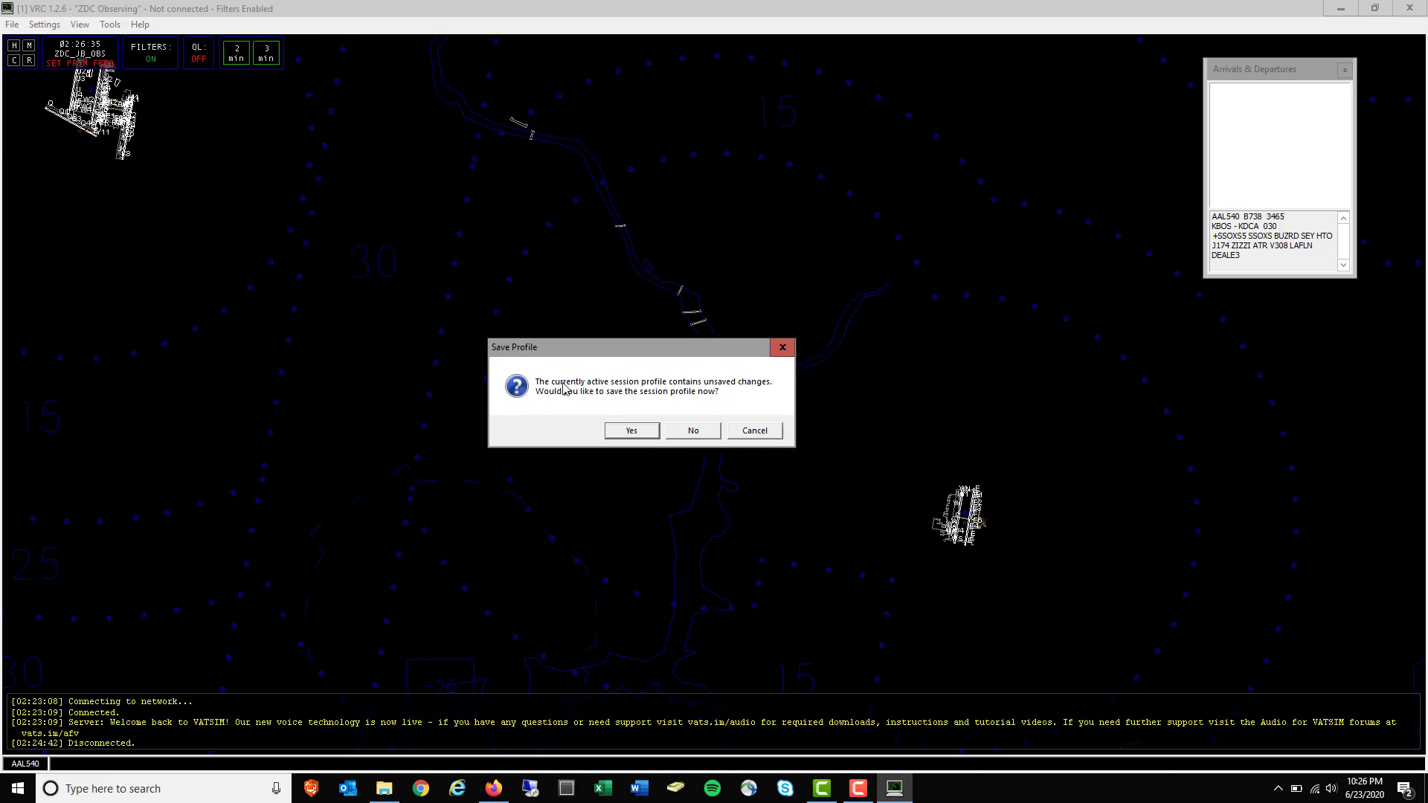
left_click(644, 431)
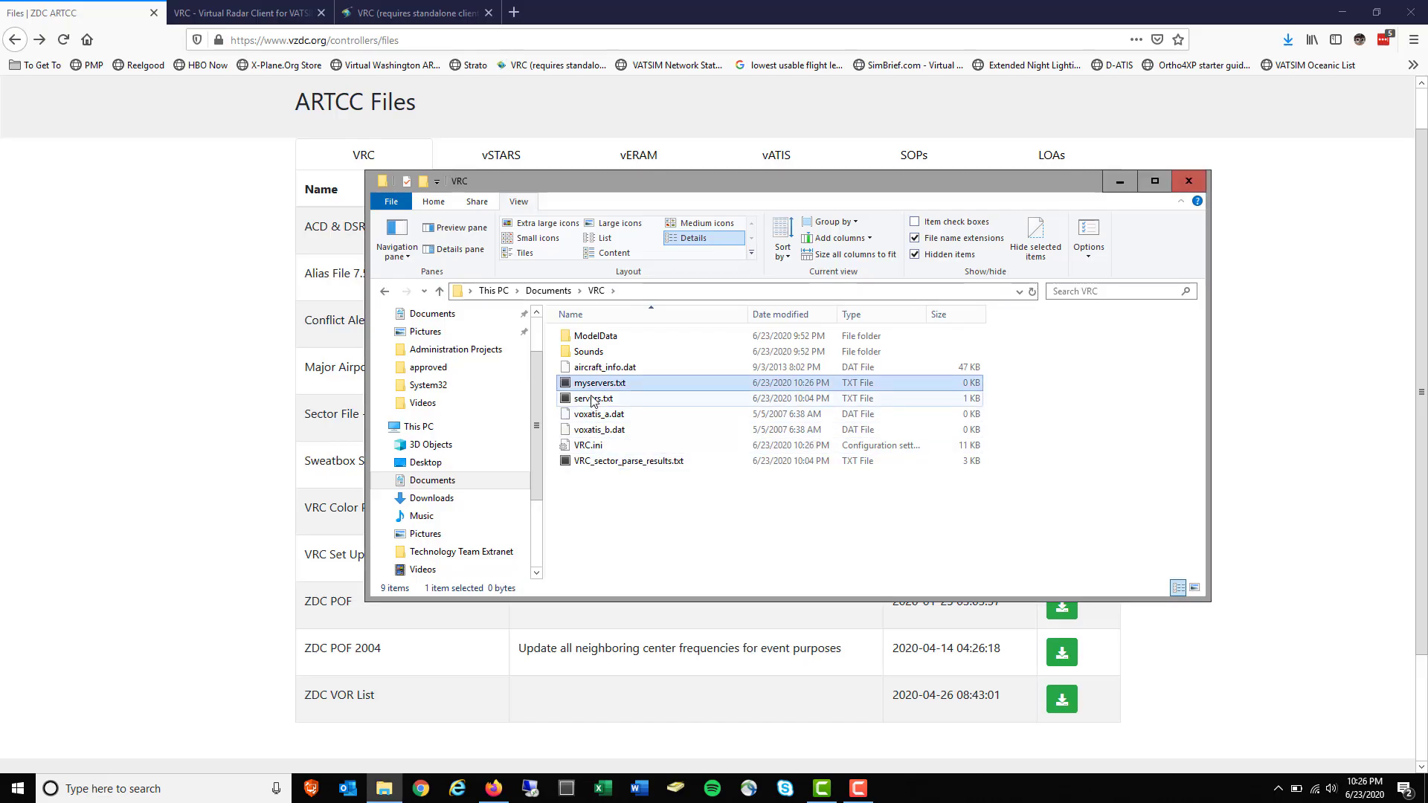
Open myservers.txt, save the line 'sweatbox.vatsim.net SWEATBOX', and close Sublime Text
double_click(591, 386)
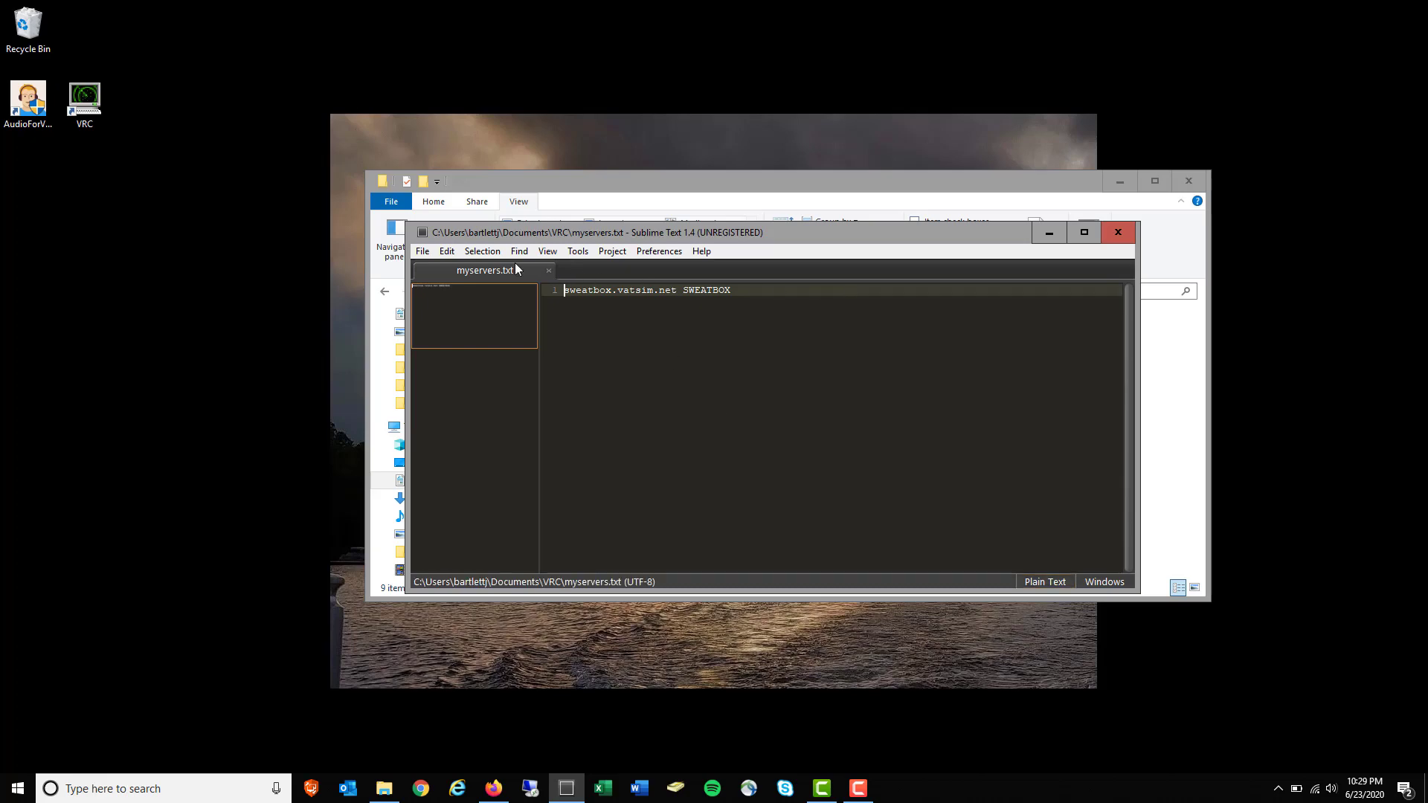
left_click(421, 253)
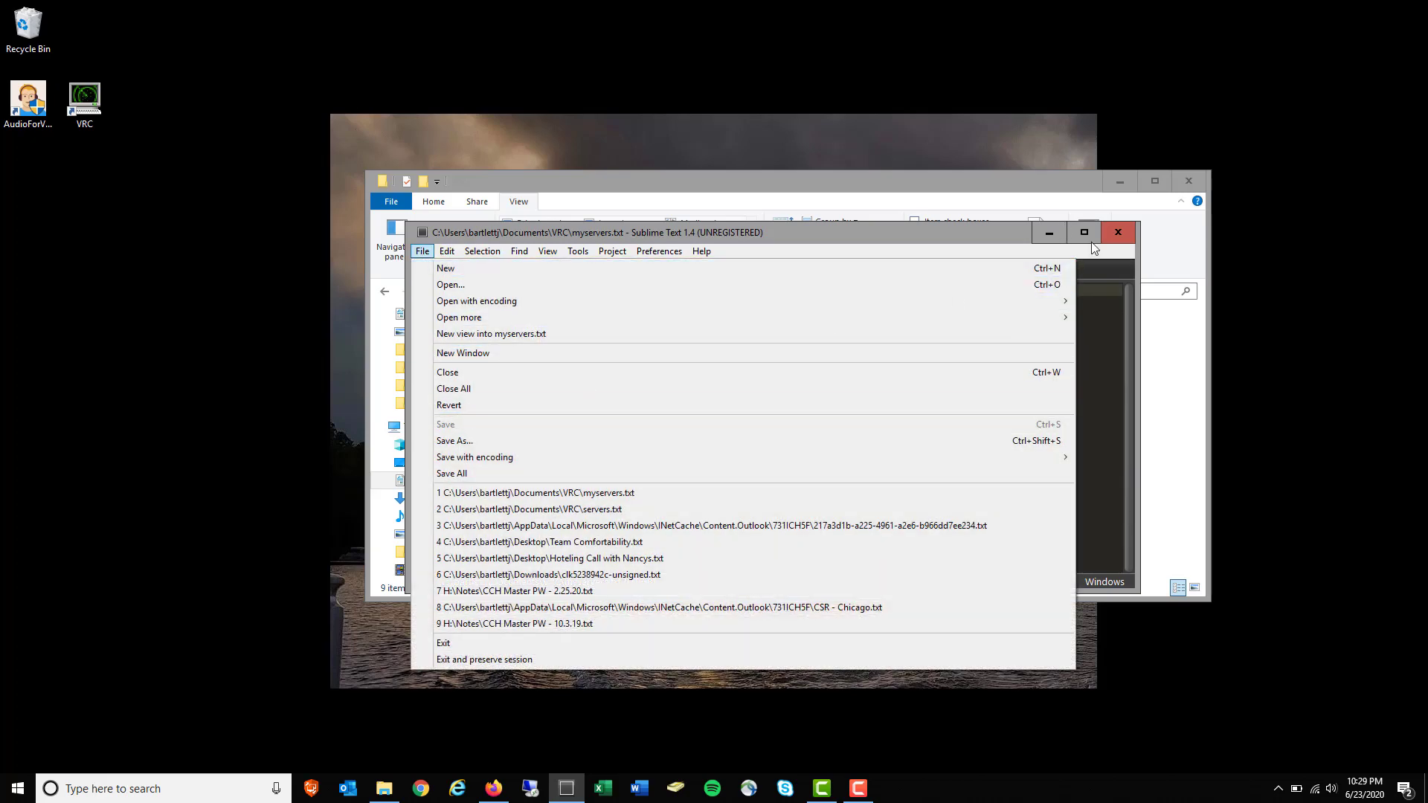
left_click(1117, 243)
left_click(1116, 232)
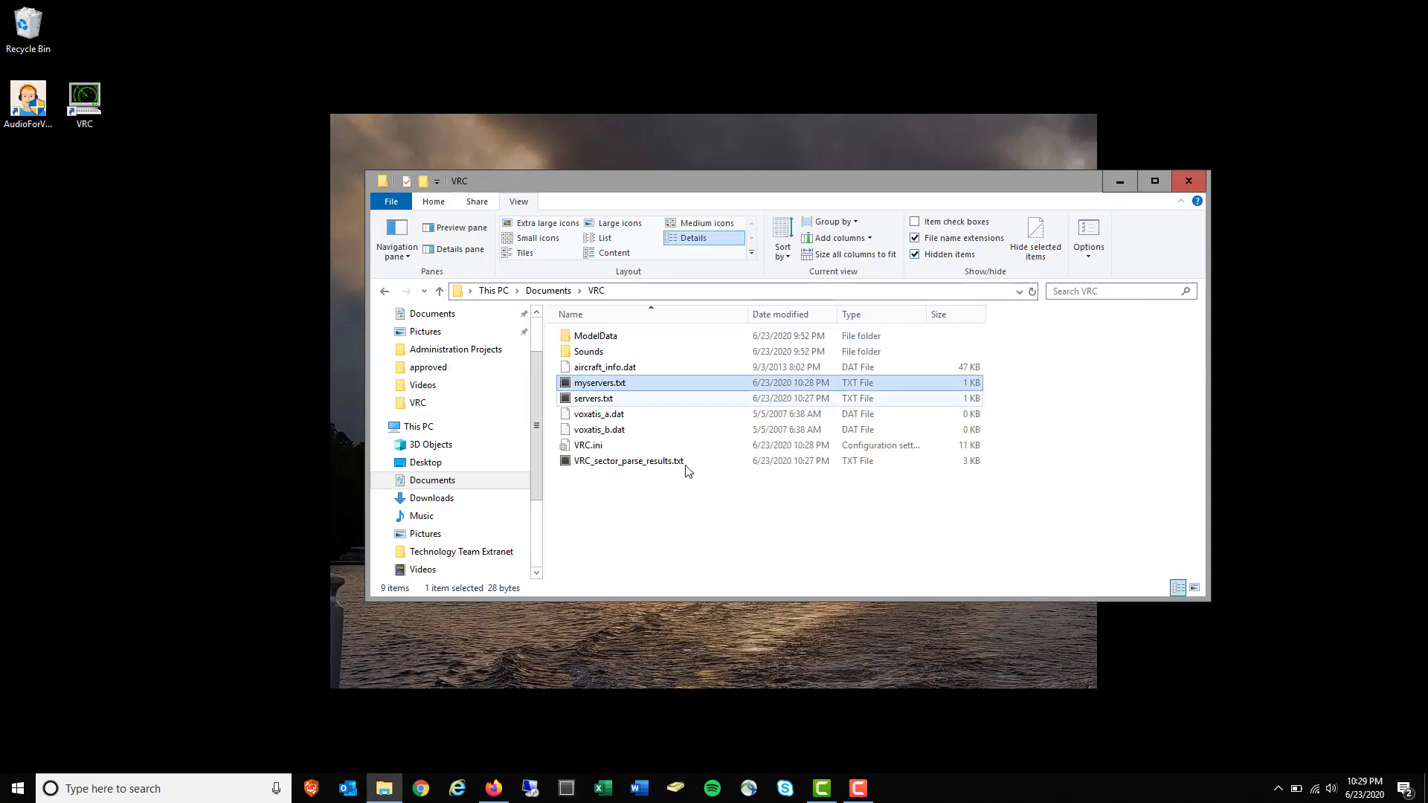
Launch VRC from its desktop shortcut and load the ZDC Observing profile
left_click(88, 113)
right_click(88, 113)
left_click(140, 153)
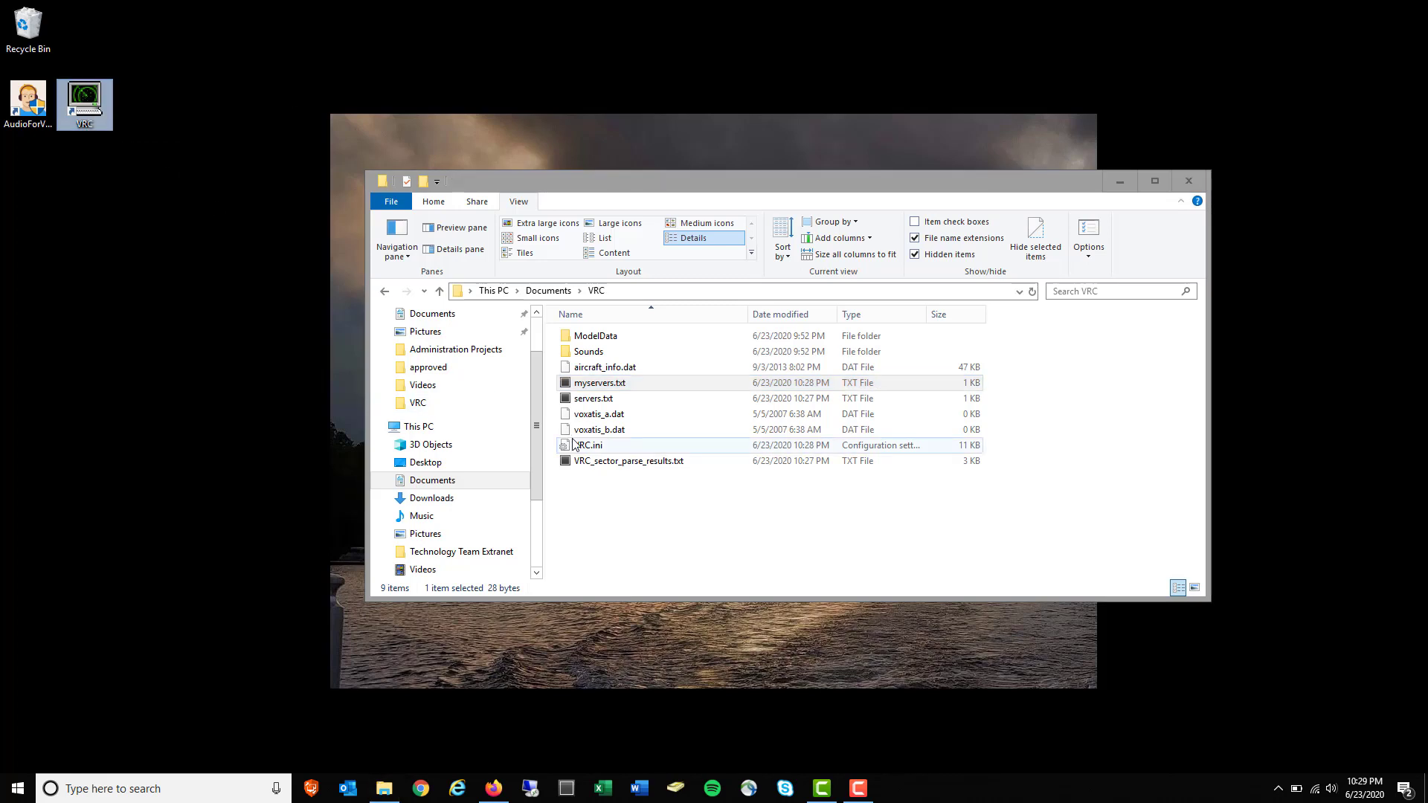
double_click(693, 346)
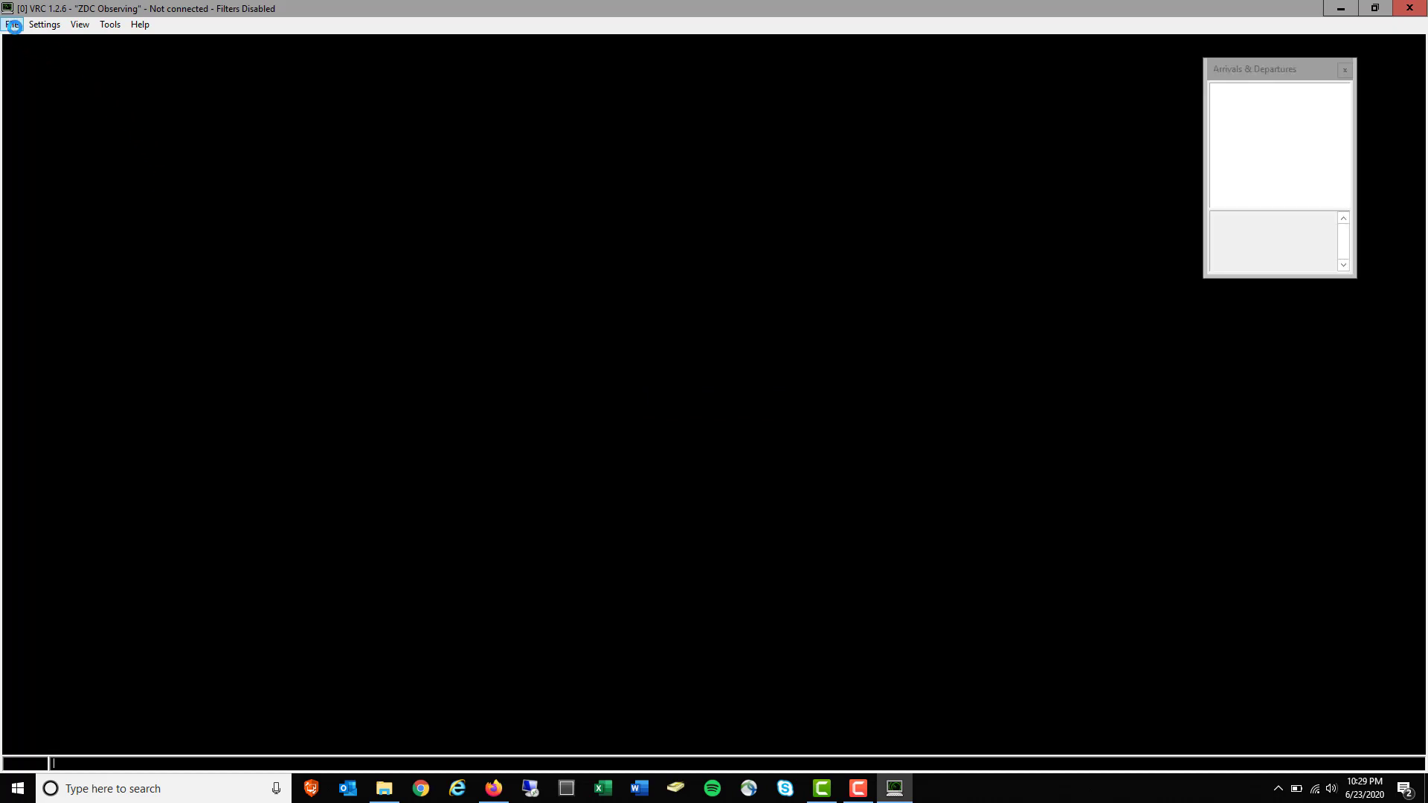
Connect to the SWEATBOX server as ZDC_JB_OBS
left_click(13, 26)
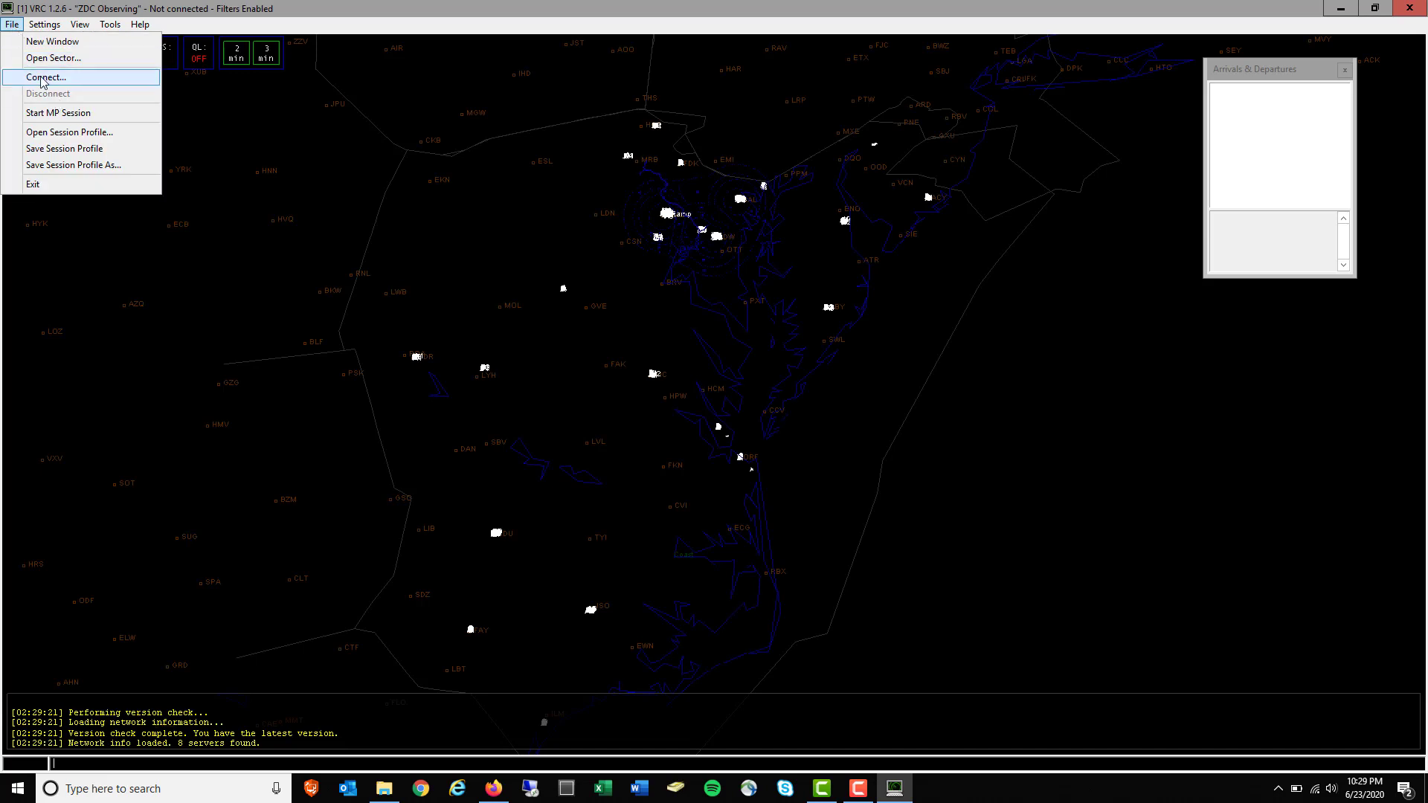
left_click(45, 78)
left_click(711, 459)
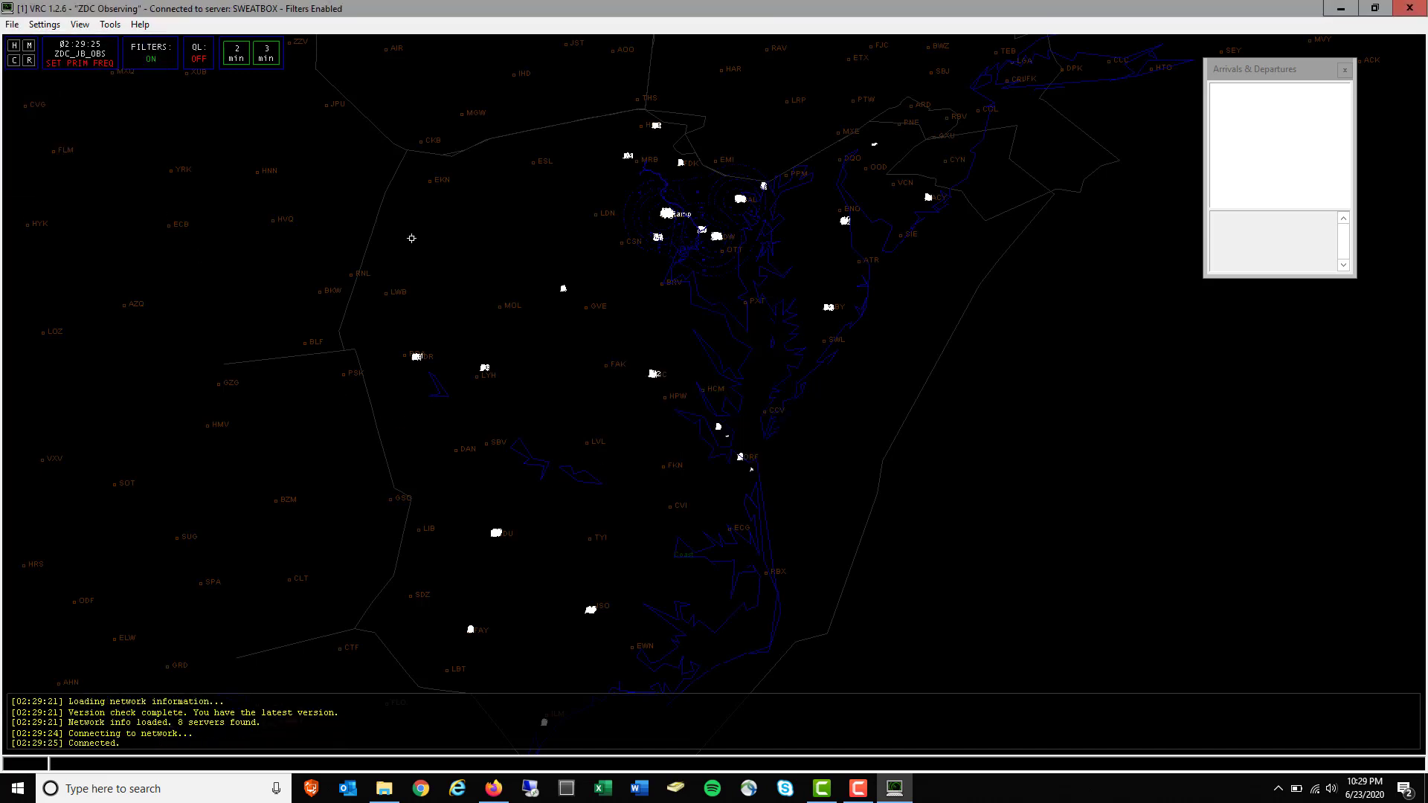